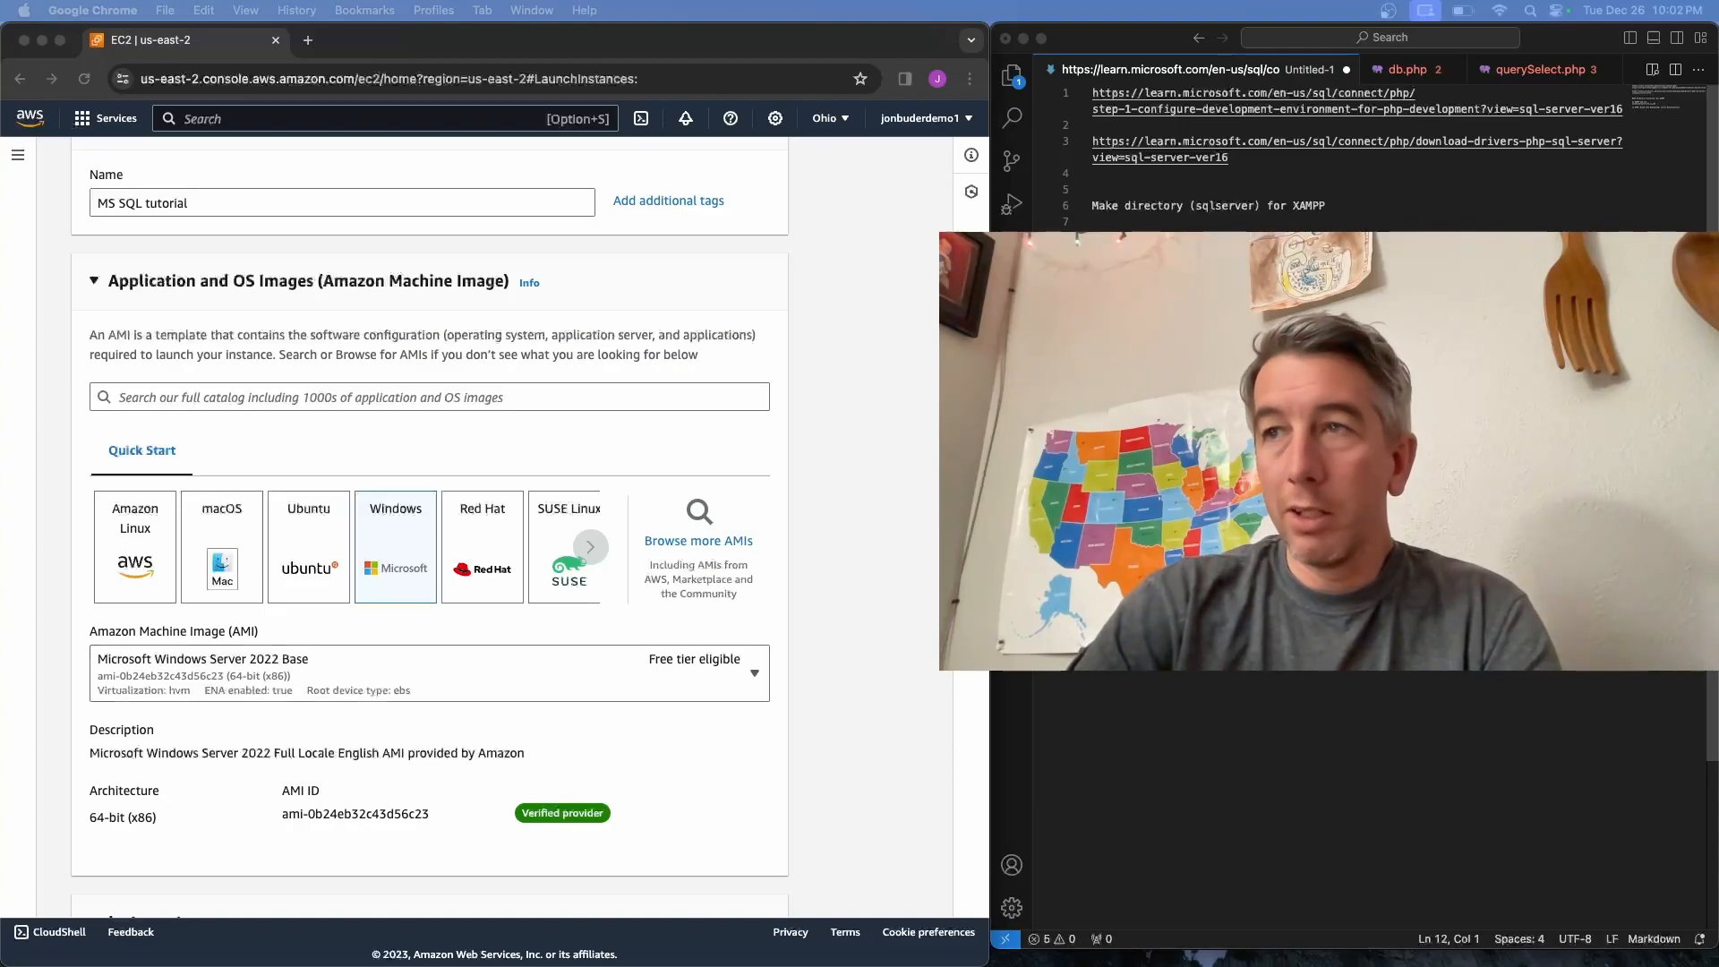
Choose t2.large as the instance type for the Windows Server 2022 Base instance
{"action": "left_click", "coordinate": [416, 558]}
{"action": "scroll", "coordinate": [416, 559], "scroll_direction": "down", "scroll_amount": 2}
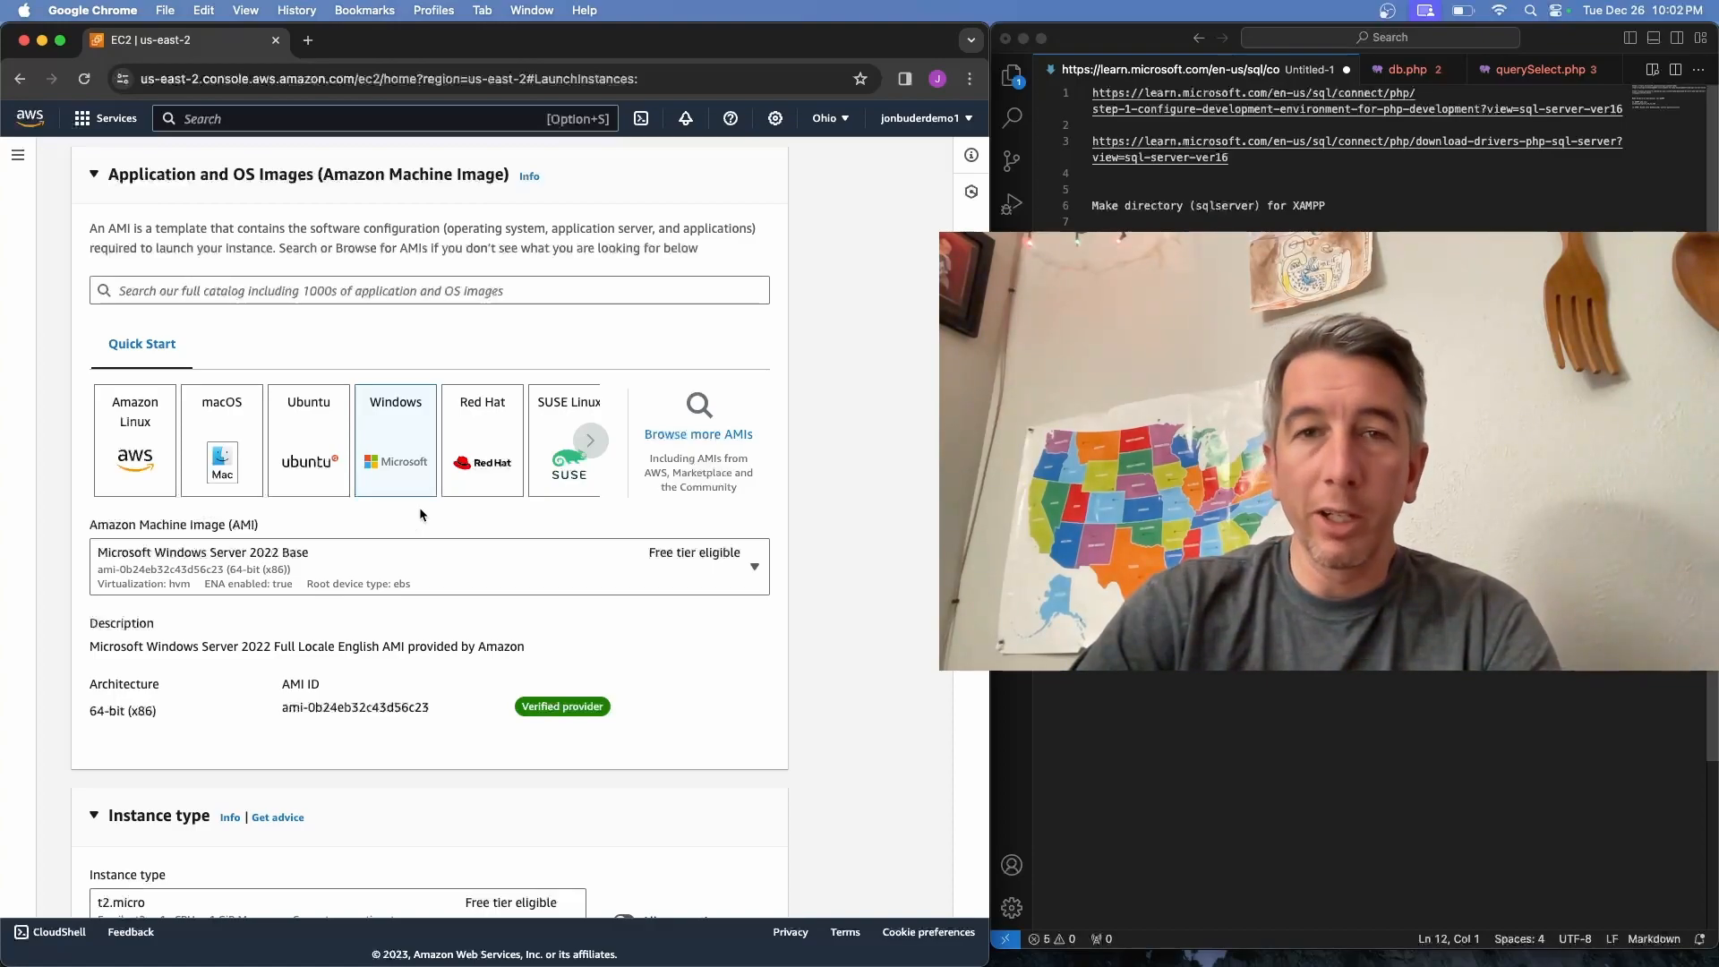
{"action": "scroll", "coordinate": [420, 514], "scroll_direction": "down", "scroll_amount": 1}
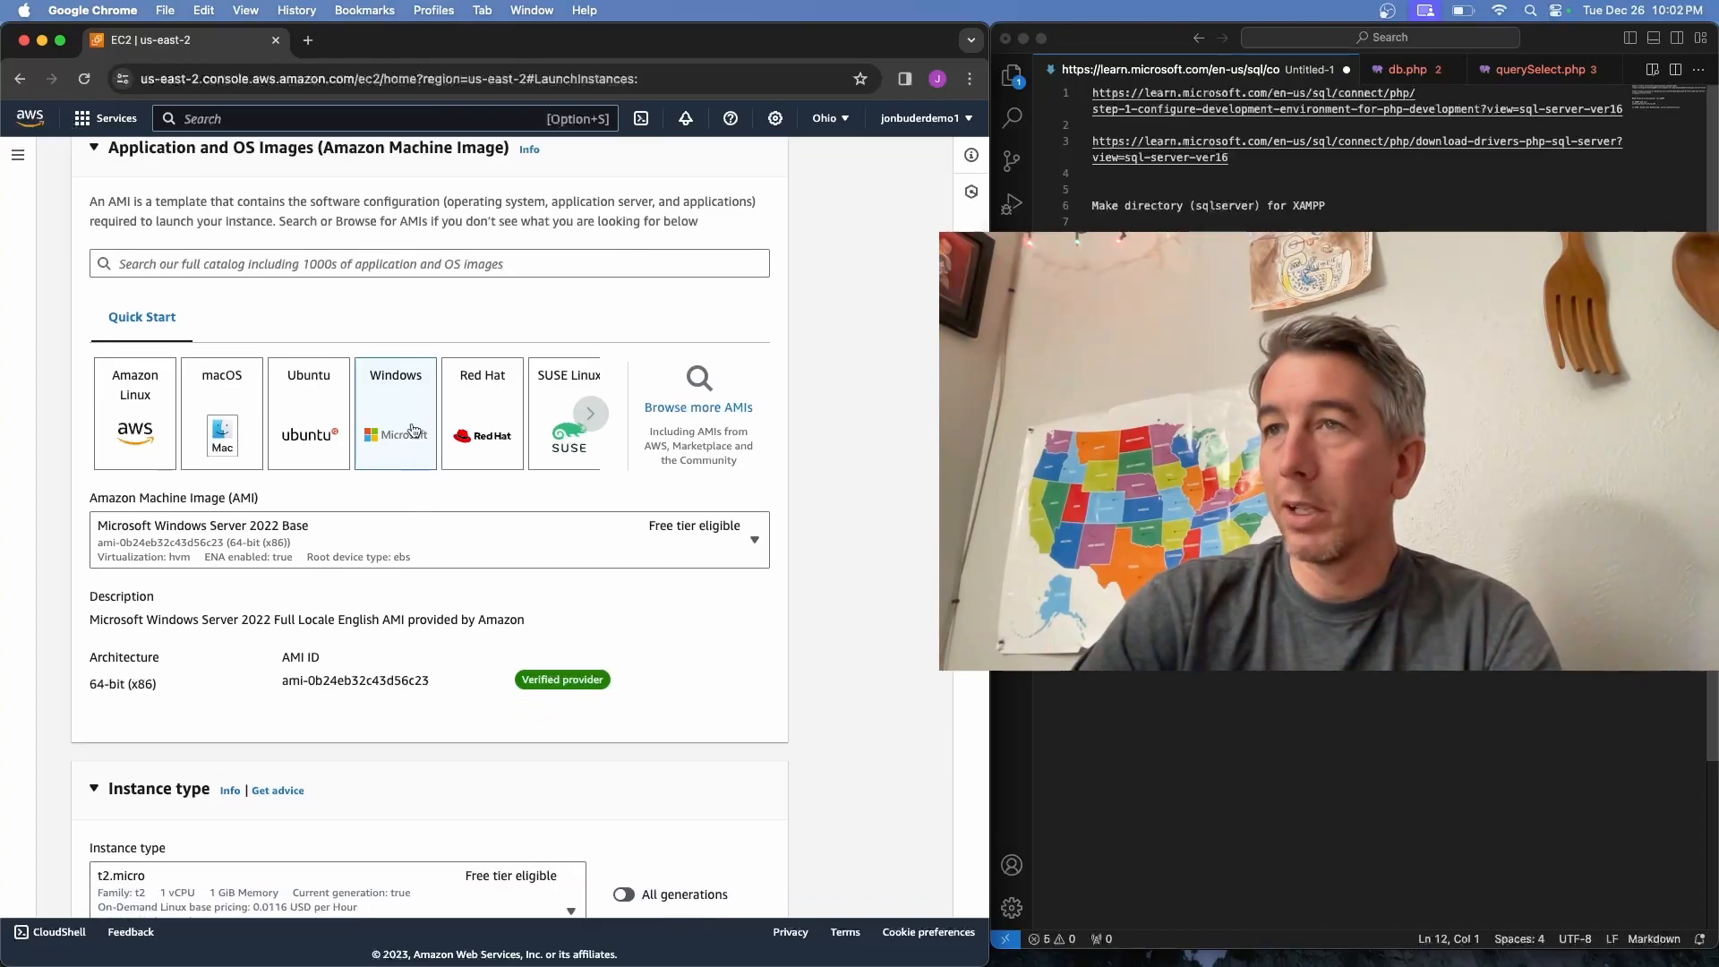
{"action": "scroll", "coordinate": [420, 514], "scroll_direction": "up", "scroll_amount": 5}
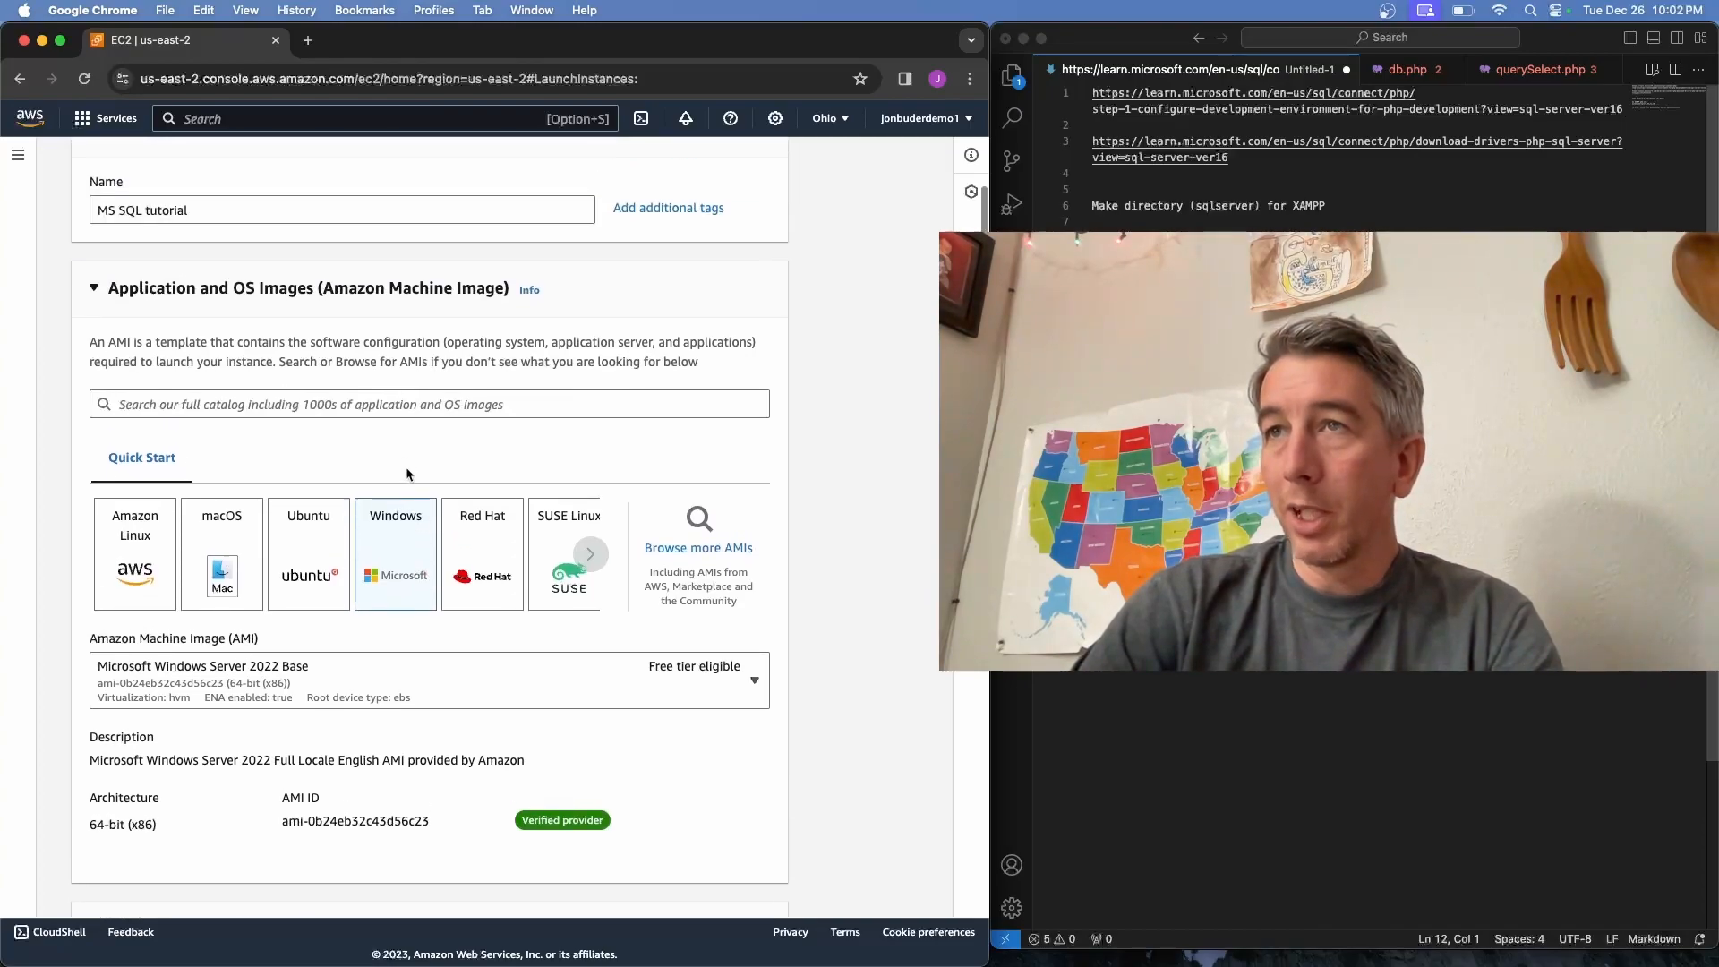
{"action": "scroll", "coordinate": [402, 434], "scroll_direction": "down", "scroll_amount": 6}
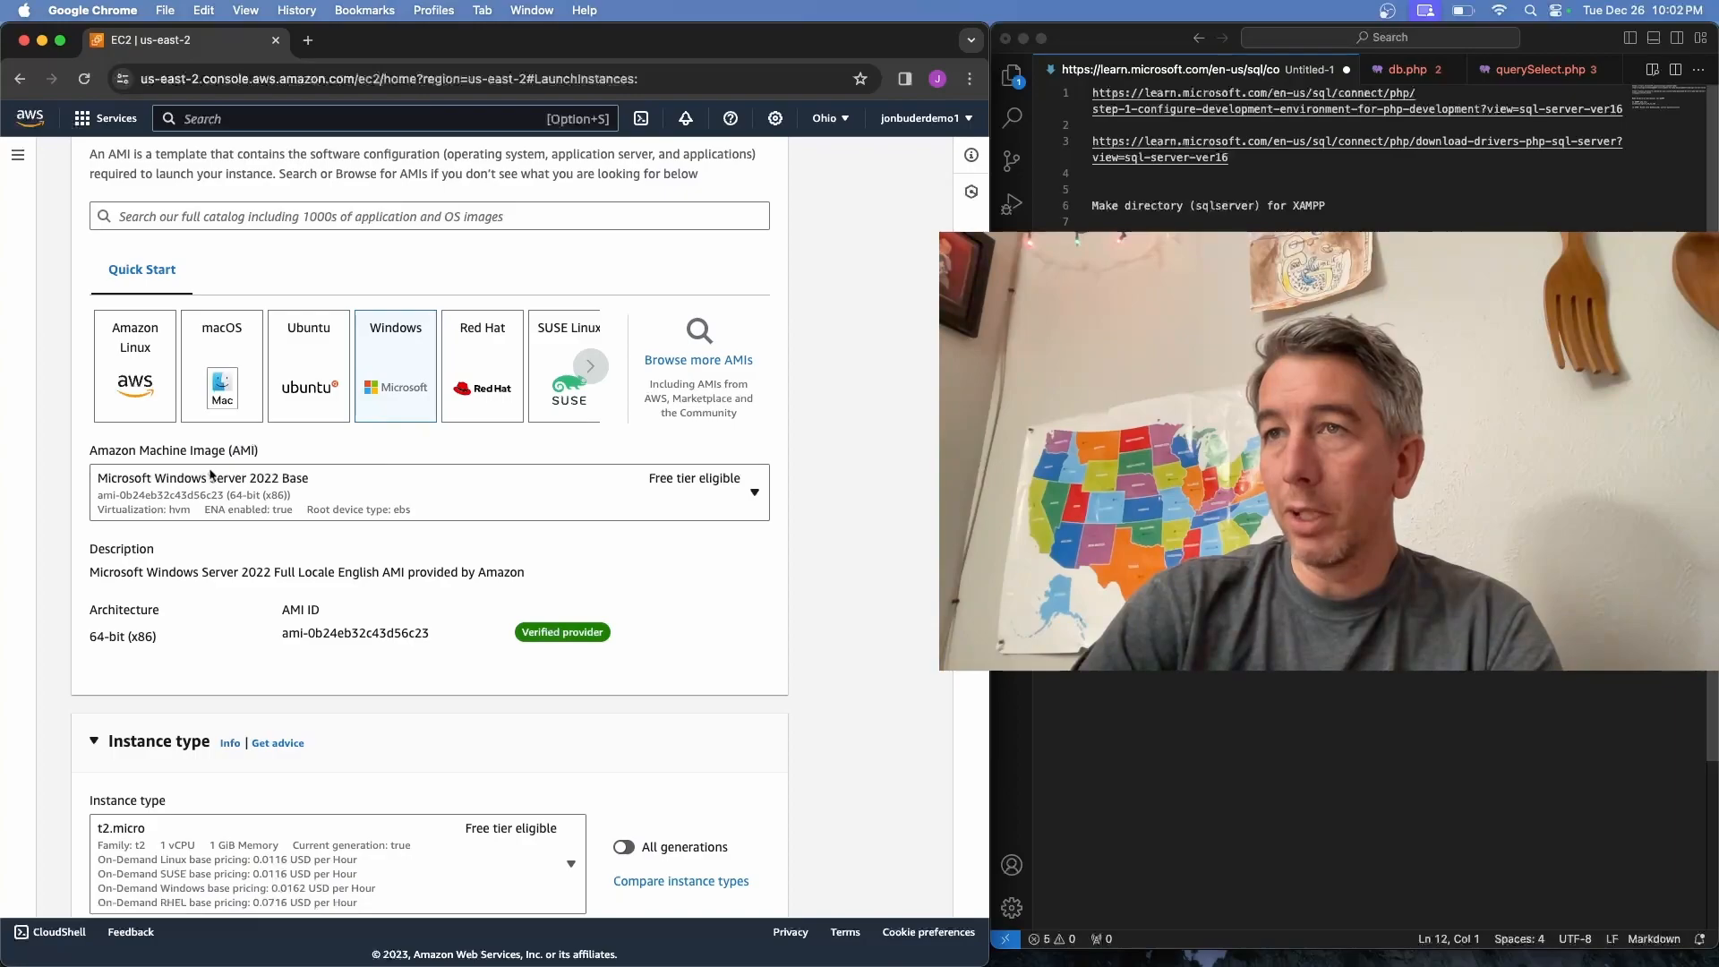
{"action": "scroll", "coordinate": [385, 510], "scroll_direction": "down", "scroll_amount": 9}
{"action": "left_click", "coordinate": [388, 514]}
{"action": "scroll", "coordinate": [385, 385], "scroll_direction": "down", "scroll_amount": 4}
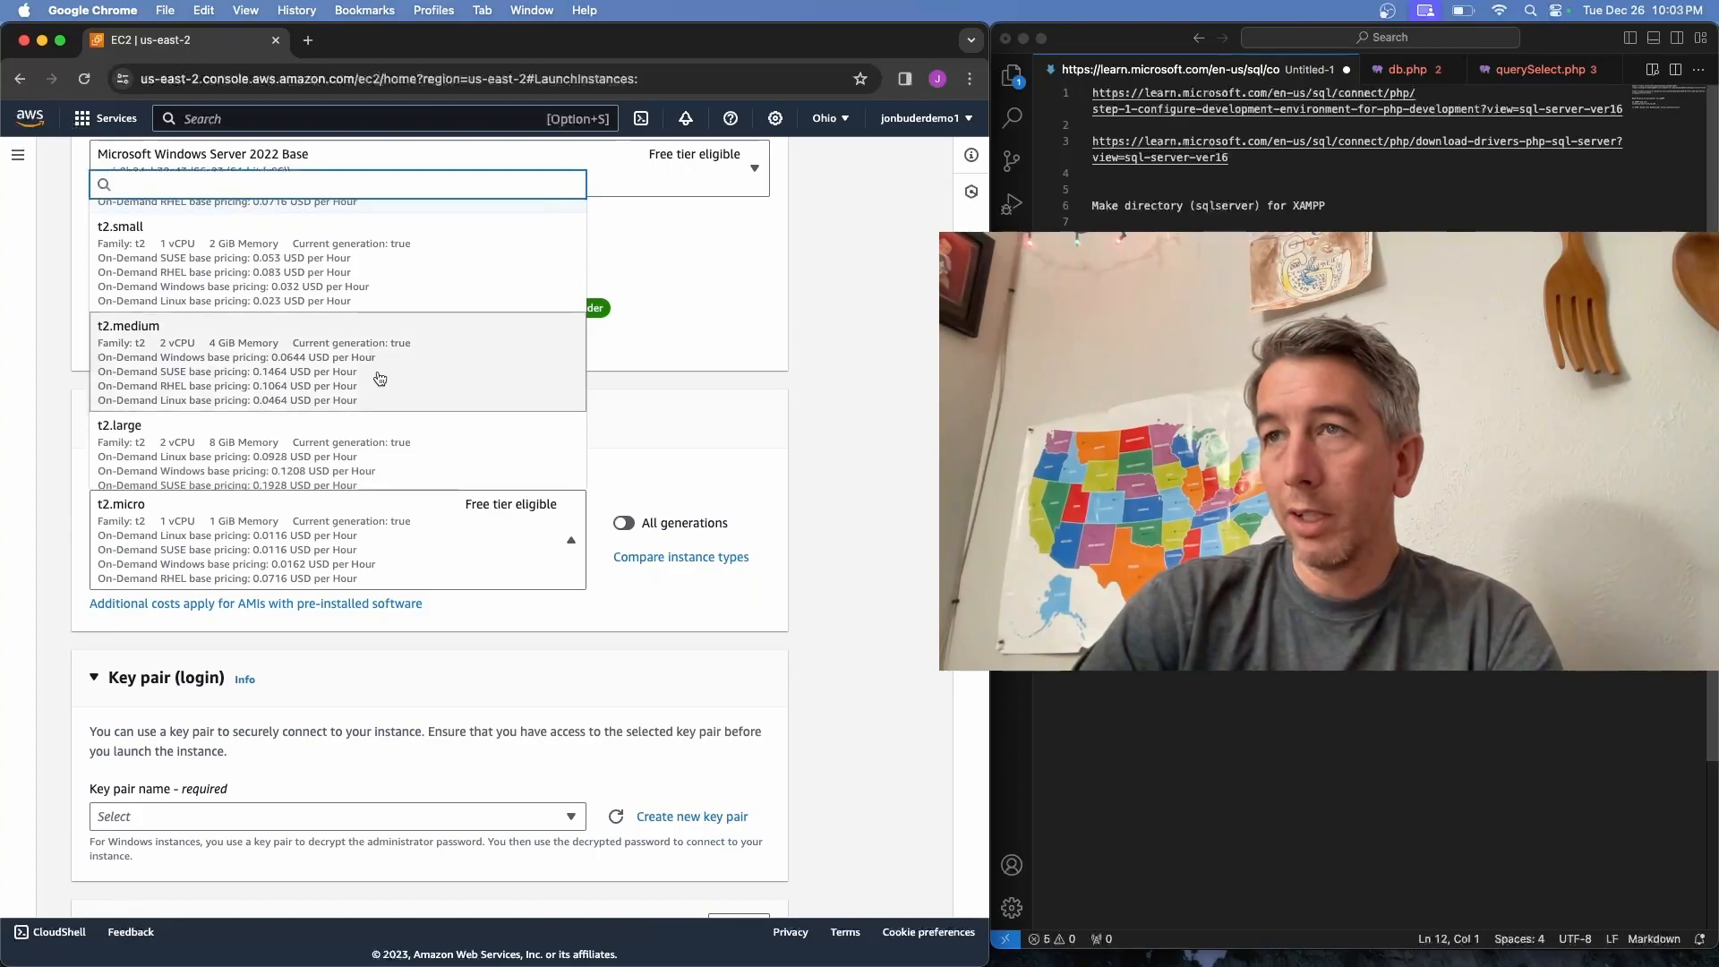
{"action": "left_click", "coordinate": [385, 438]}
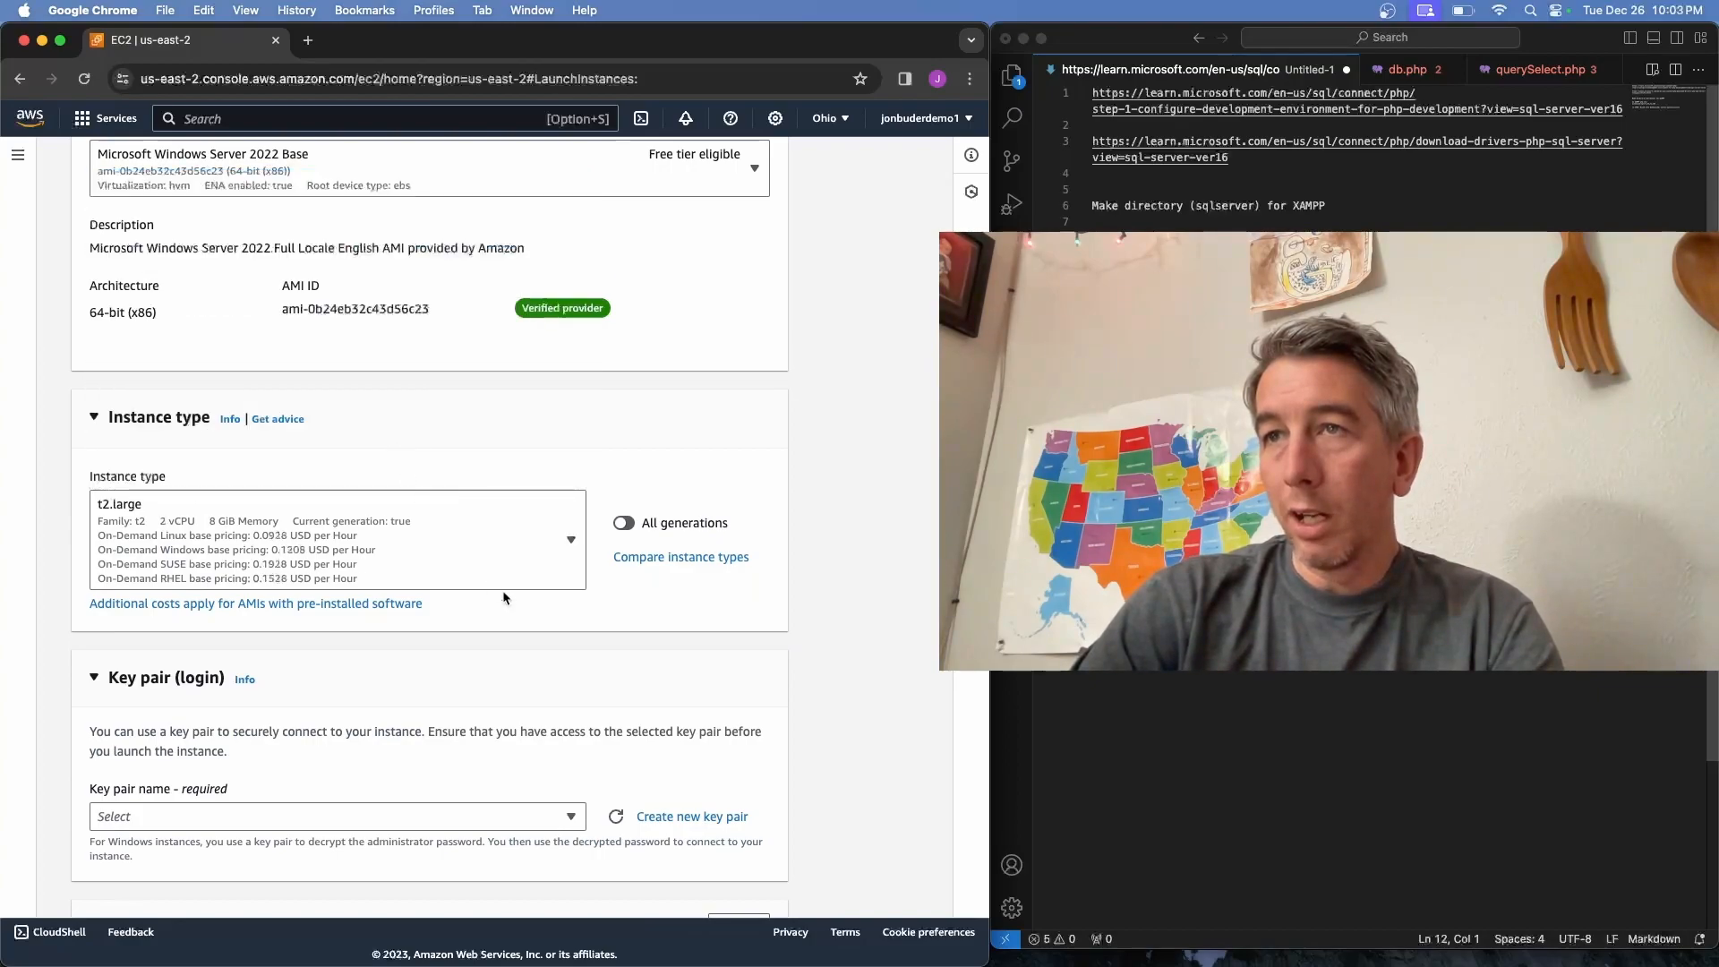
{"action": "scroll", "coordinate": [502, 595], "scroll_direction": "down", "scroll_amount": 5}
Select the sql_server_tutorial_1 key pair and allow HTTP traffic from the internet
{"action": "left_click", "coordinate": [527, 519]}
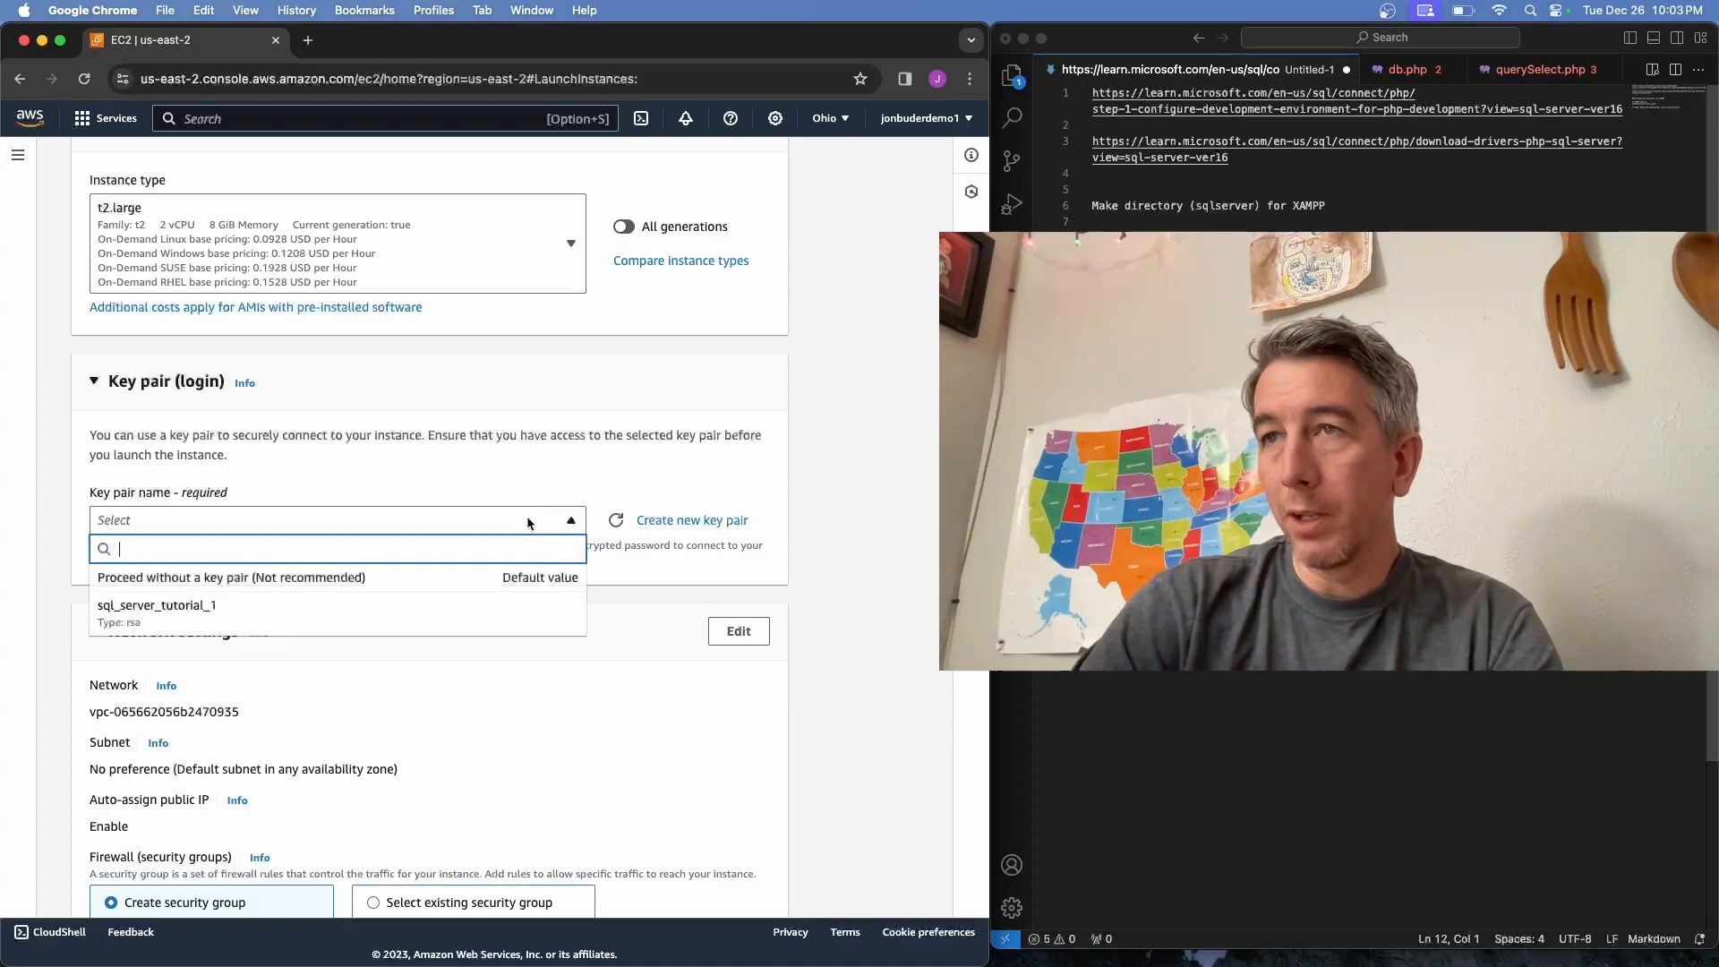
{"action": "left_click", "coordinate": [465, 613]}
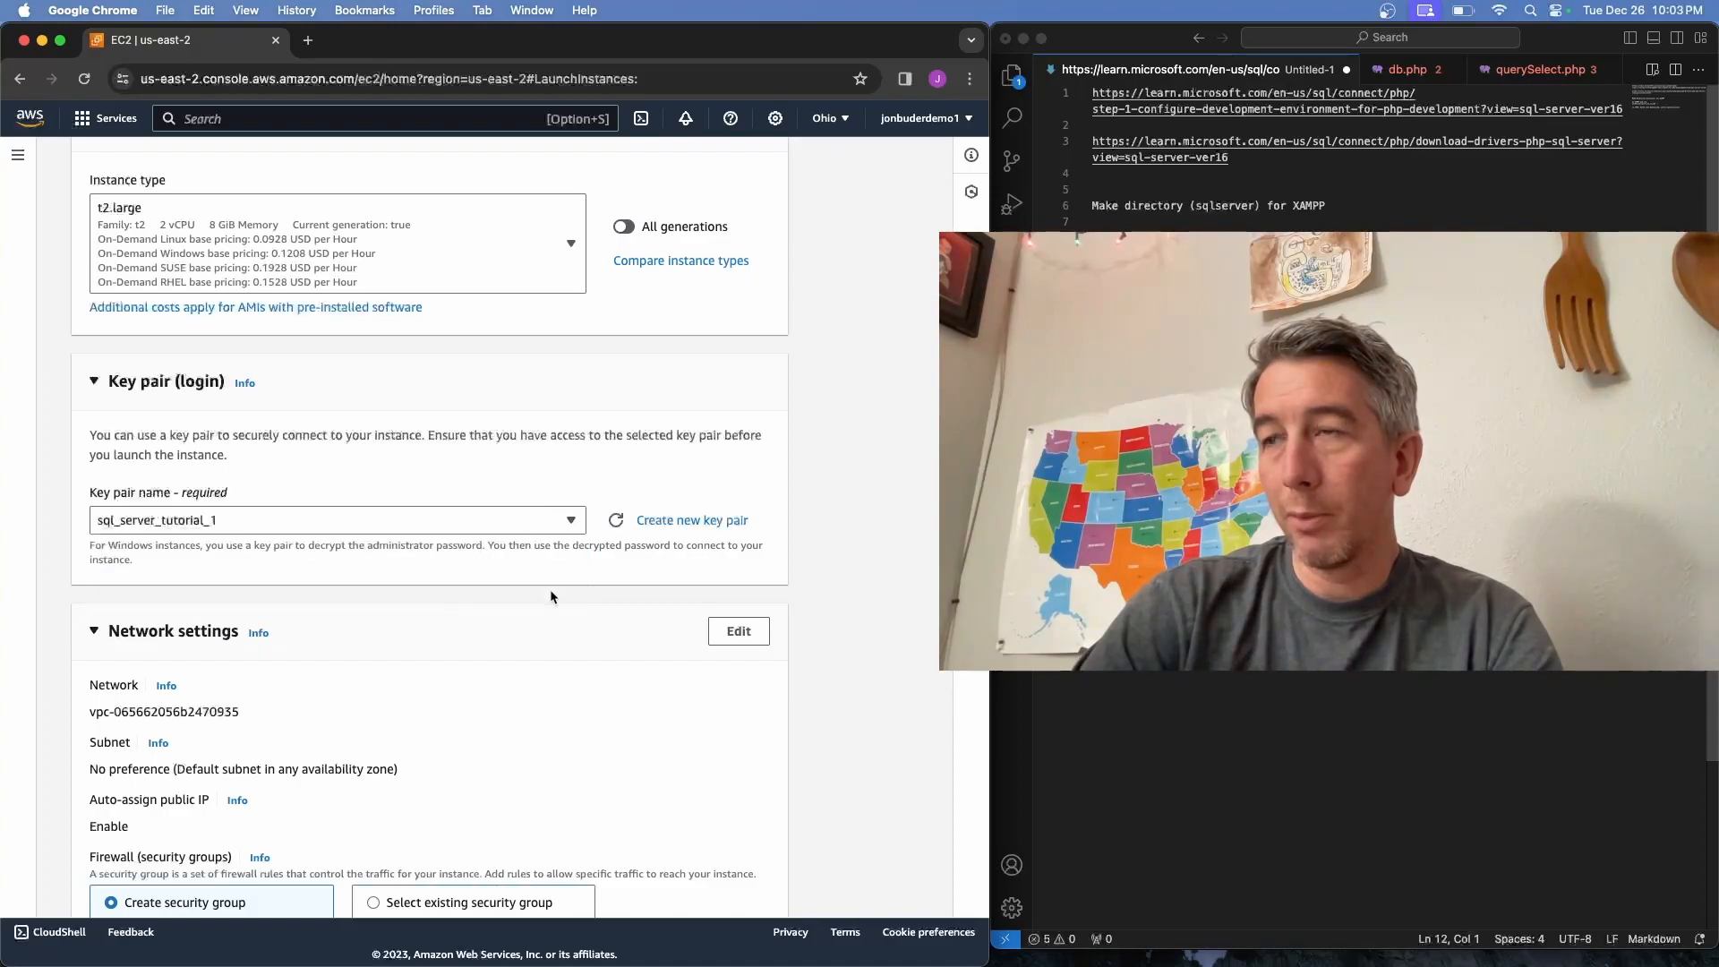
{"action": "scroll", "coordinate": [550, 595], "scroll_direction": "down", "scroll_amount": 4}
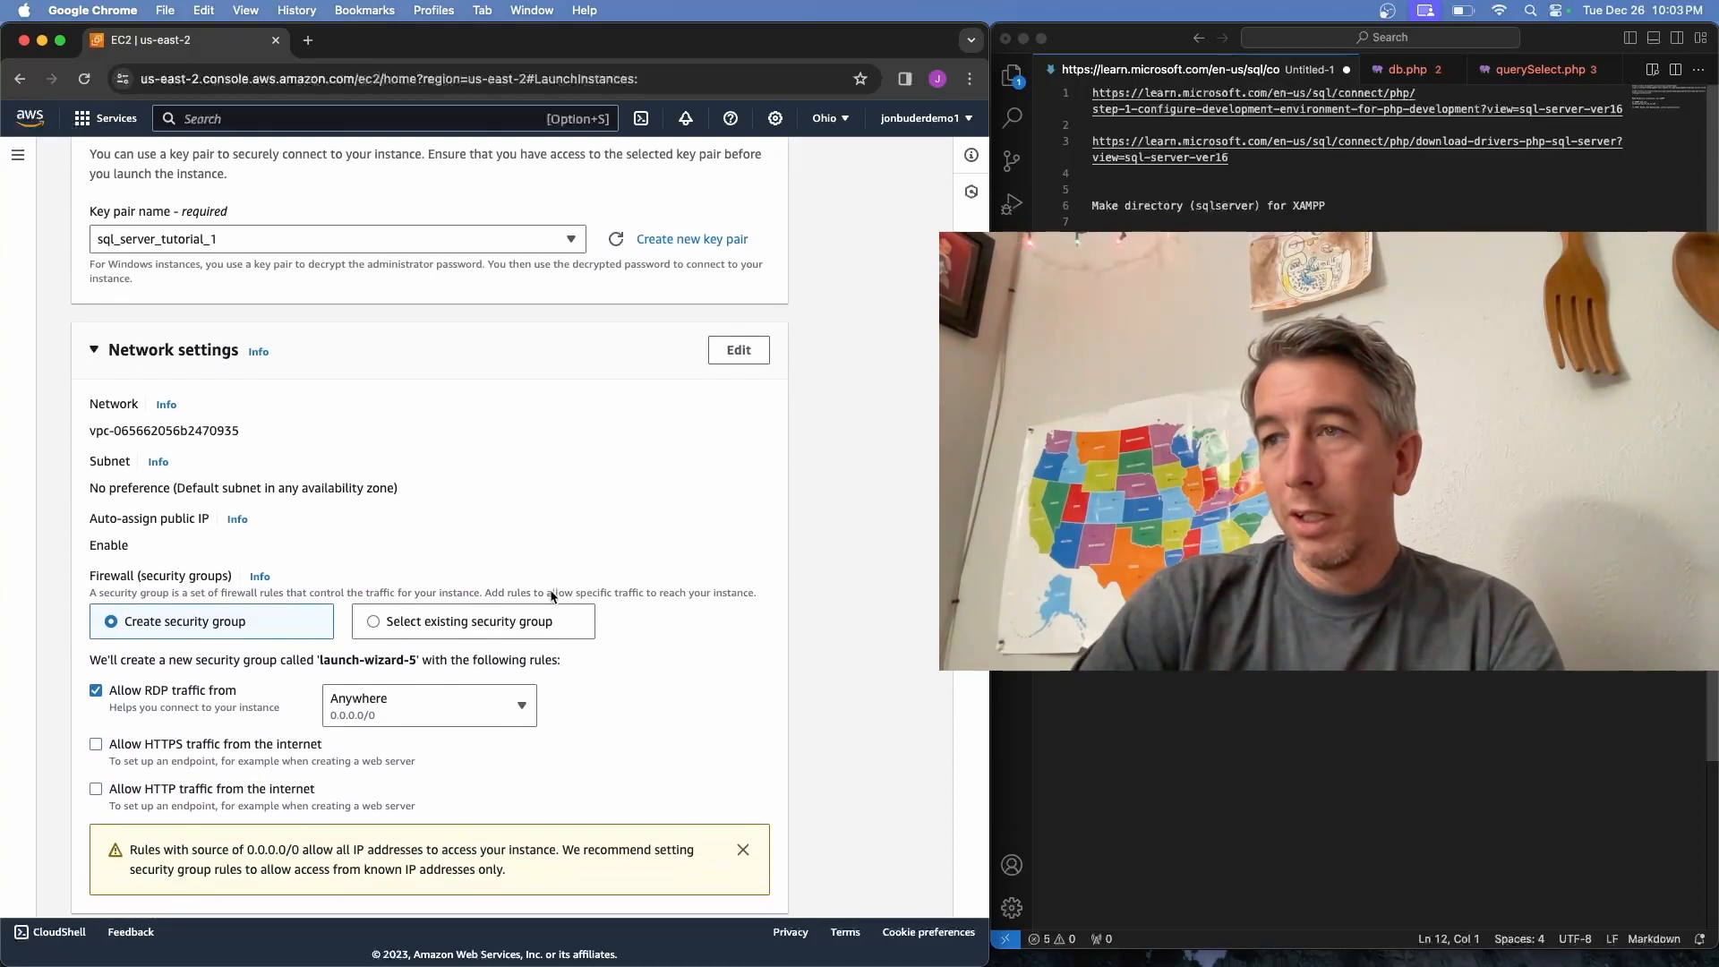
{"action": "left_click", "coordinate": [230, 753]}
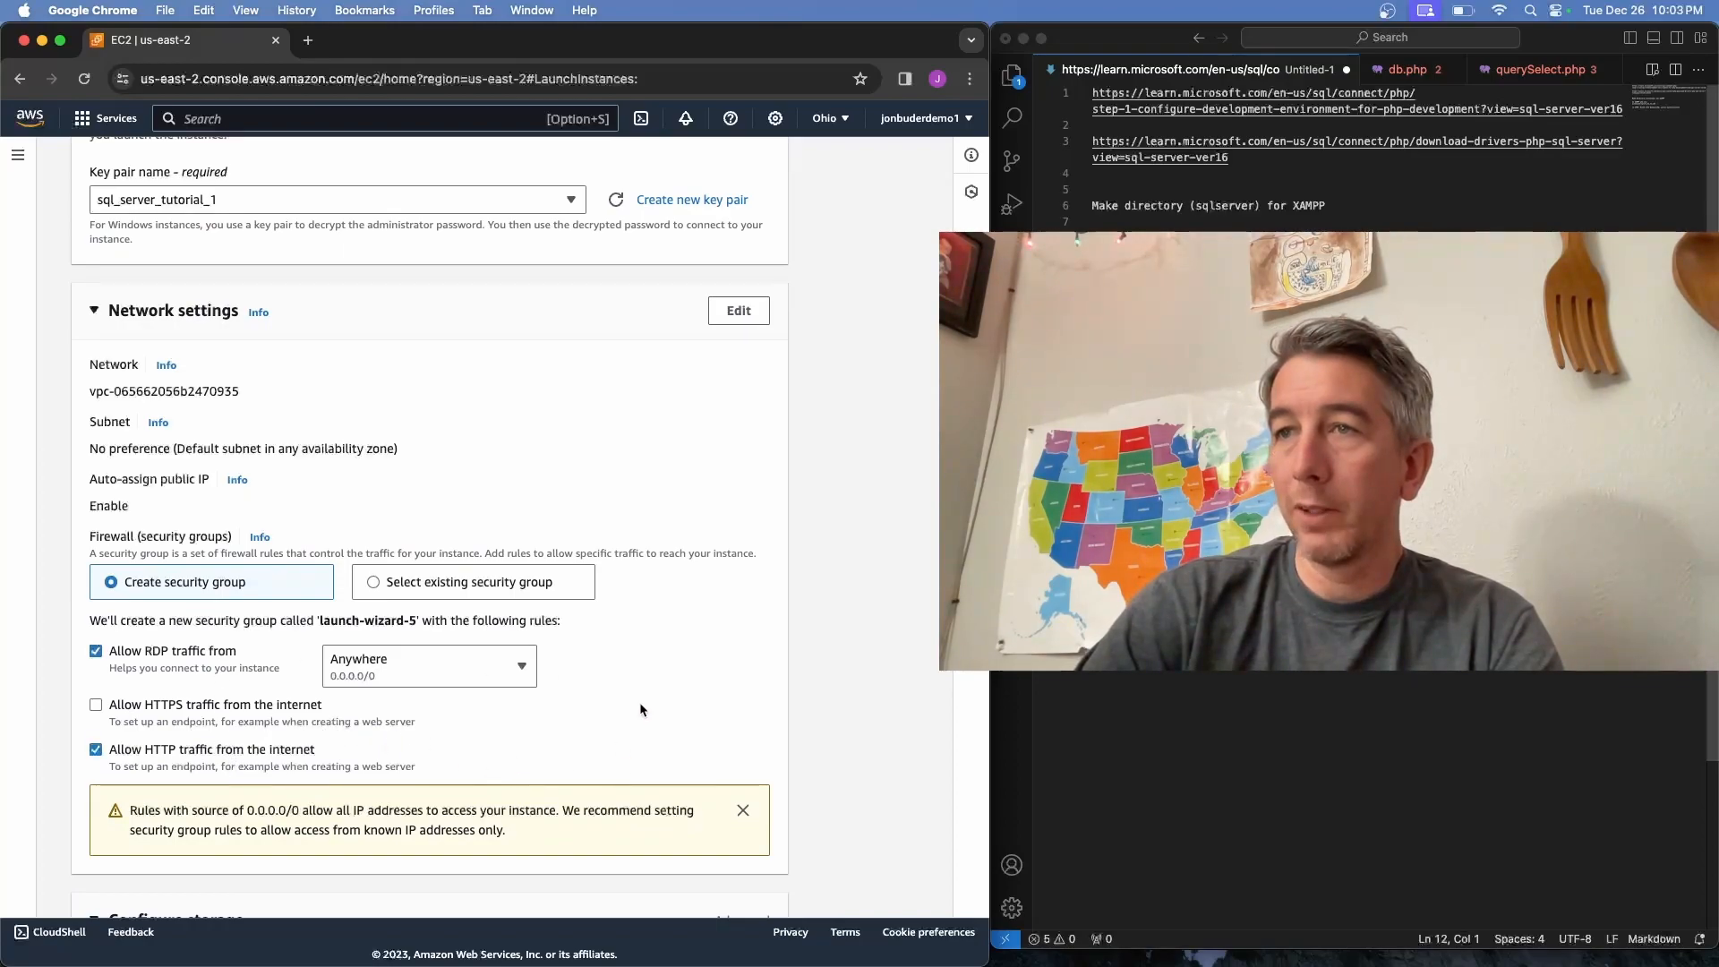
Launch the configured MS SQL tutorial instance from the Summary panel
{"action": "scroll", "coordinate": [641, 707], "scroll_direction": "down", "scroll_amount": 5}
{"action": "scroll", "coordinate": [641, 708], "scroll_direction": "down", "scroll_amount": 1}
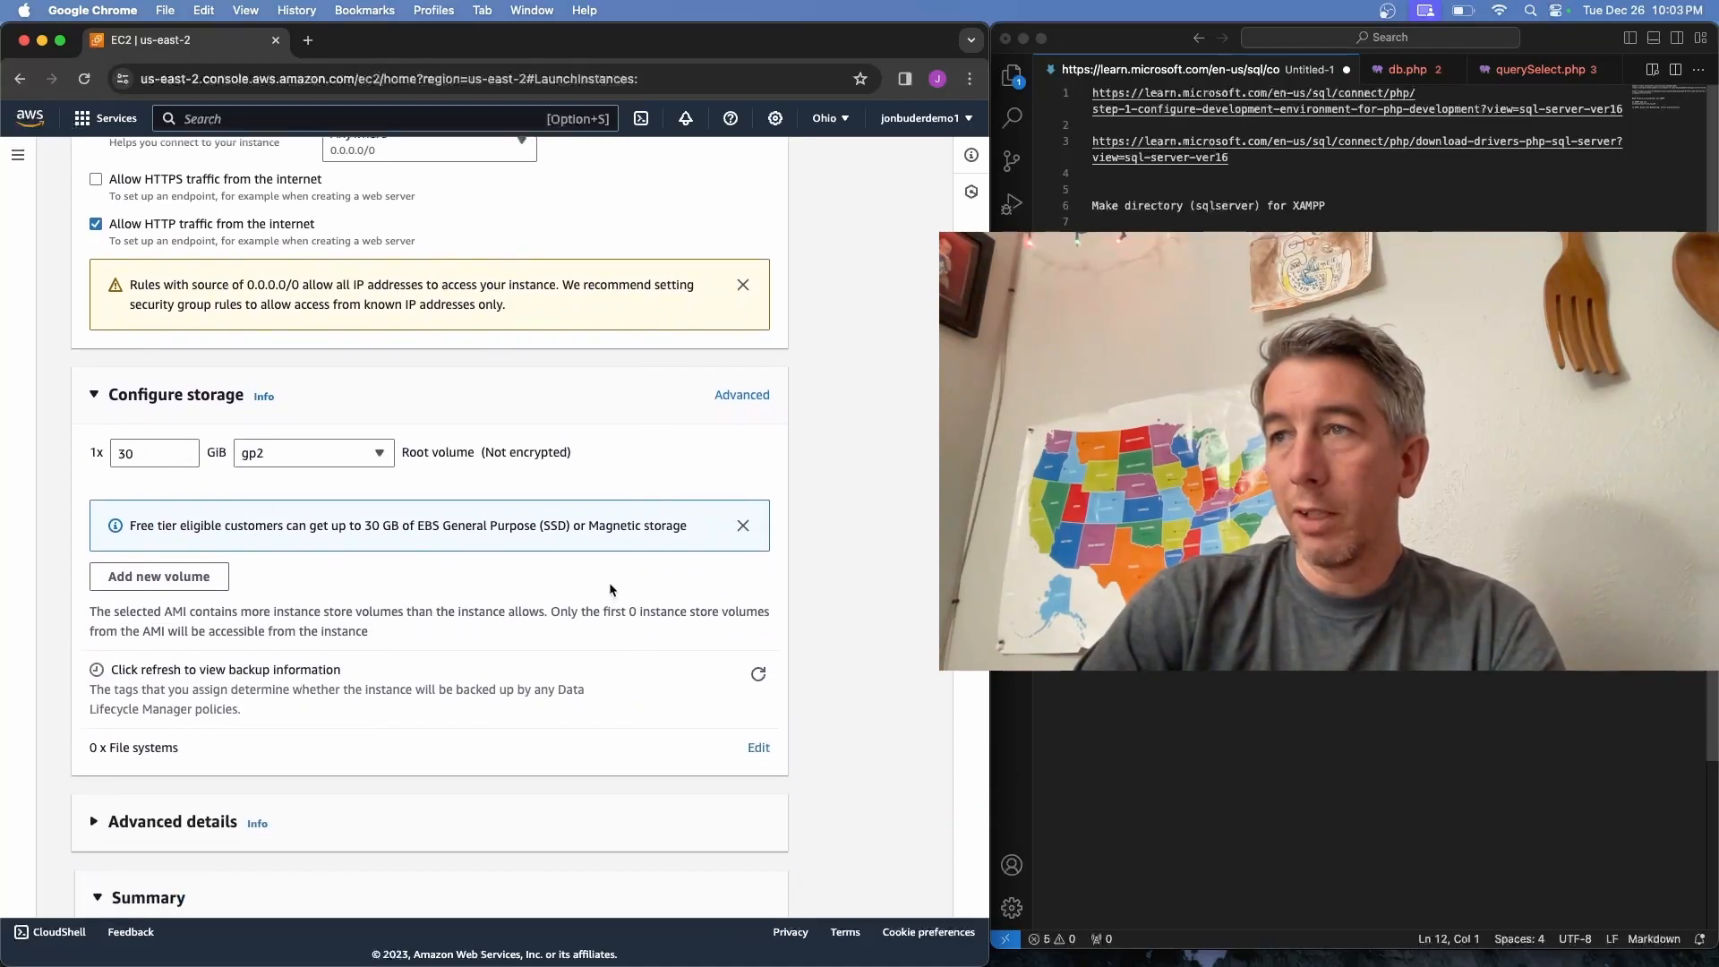
{"action": "scroll", "coordinate": [609, 586], "scroll_direction": "down", "scroll_amount": 6}
{"action": "left_click", "coordinate": [677, 839]}
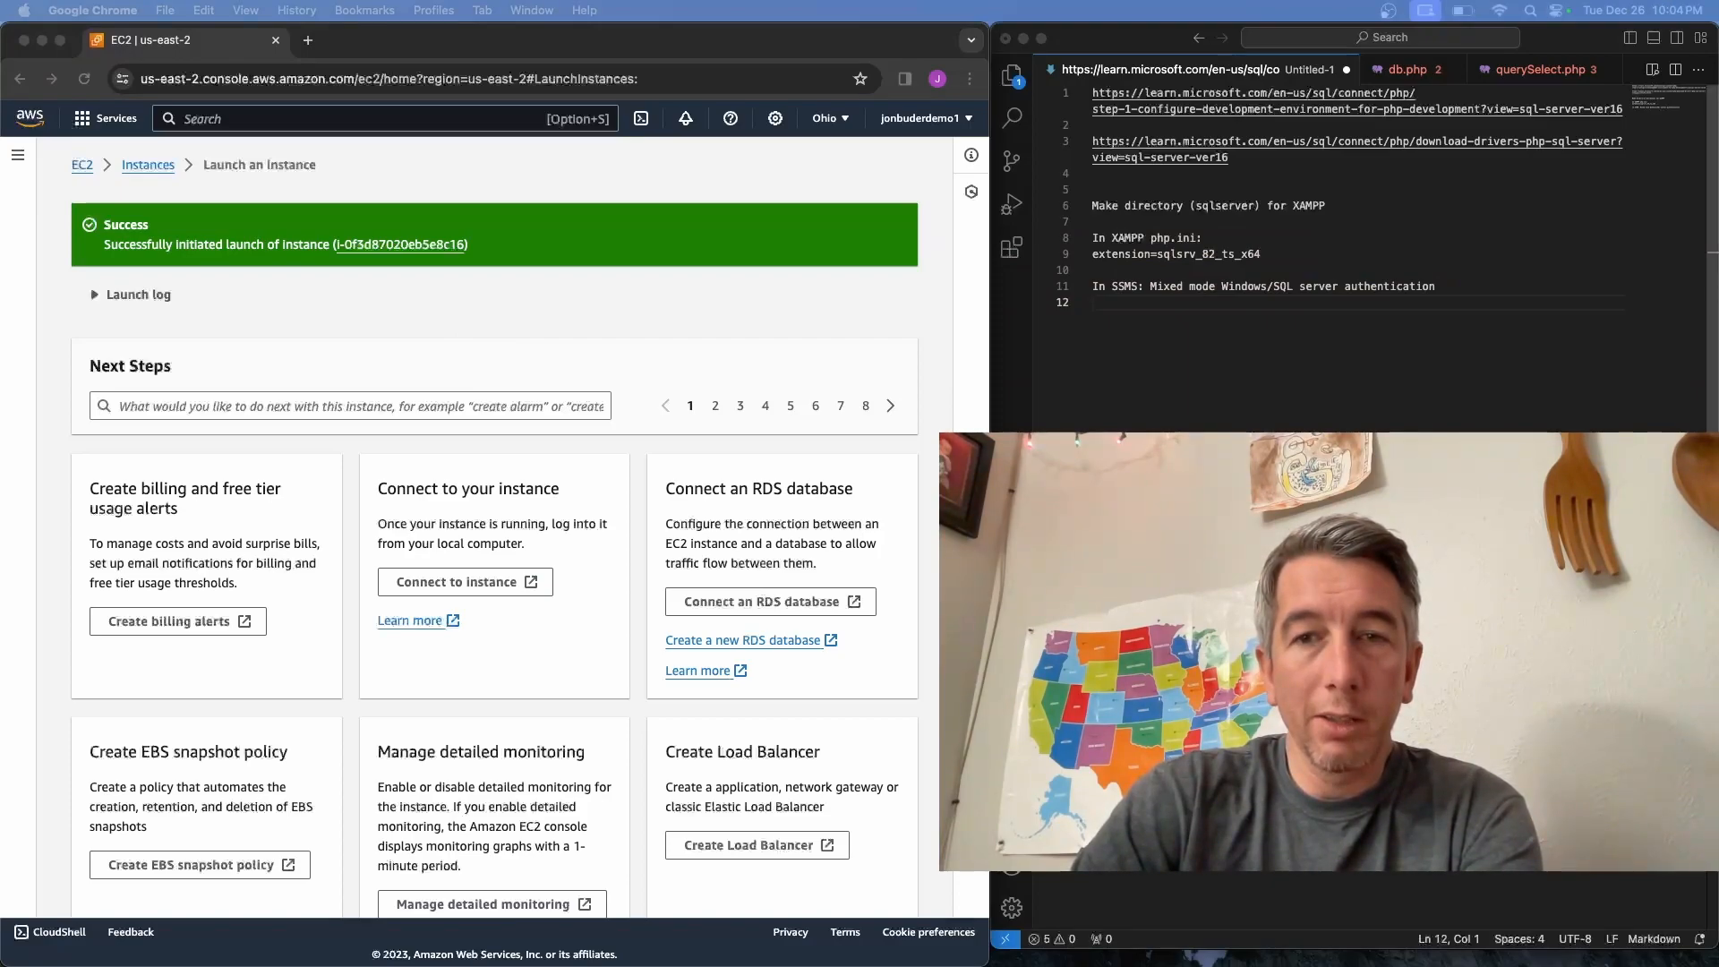
Open the running instance's RDP client connection page and request its Windows password
{"action": "left_click", "coordinate": [162, 174]}
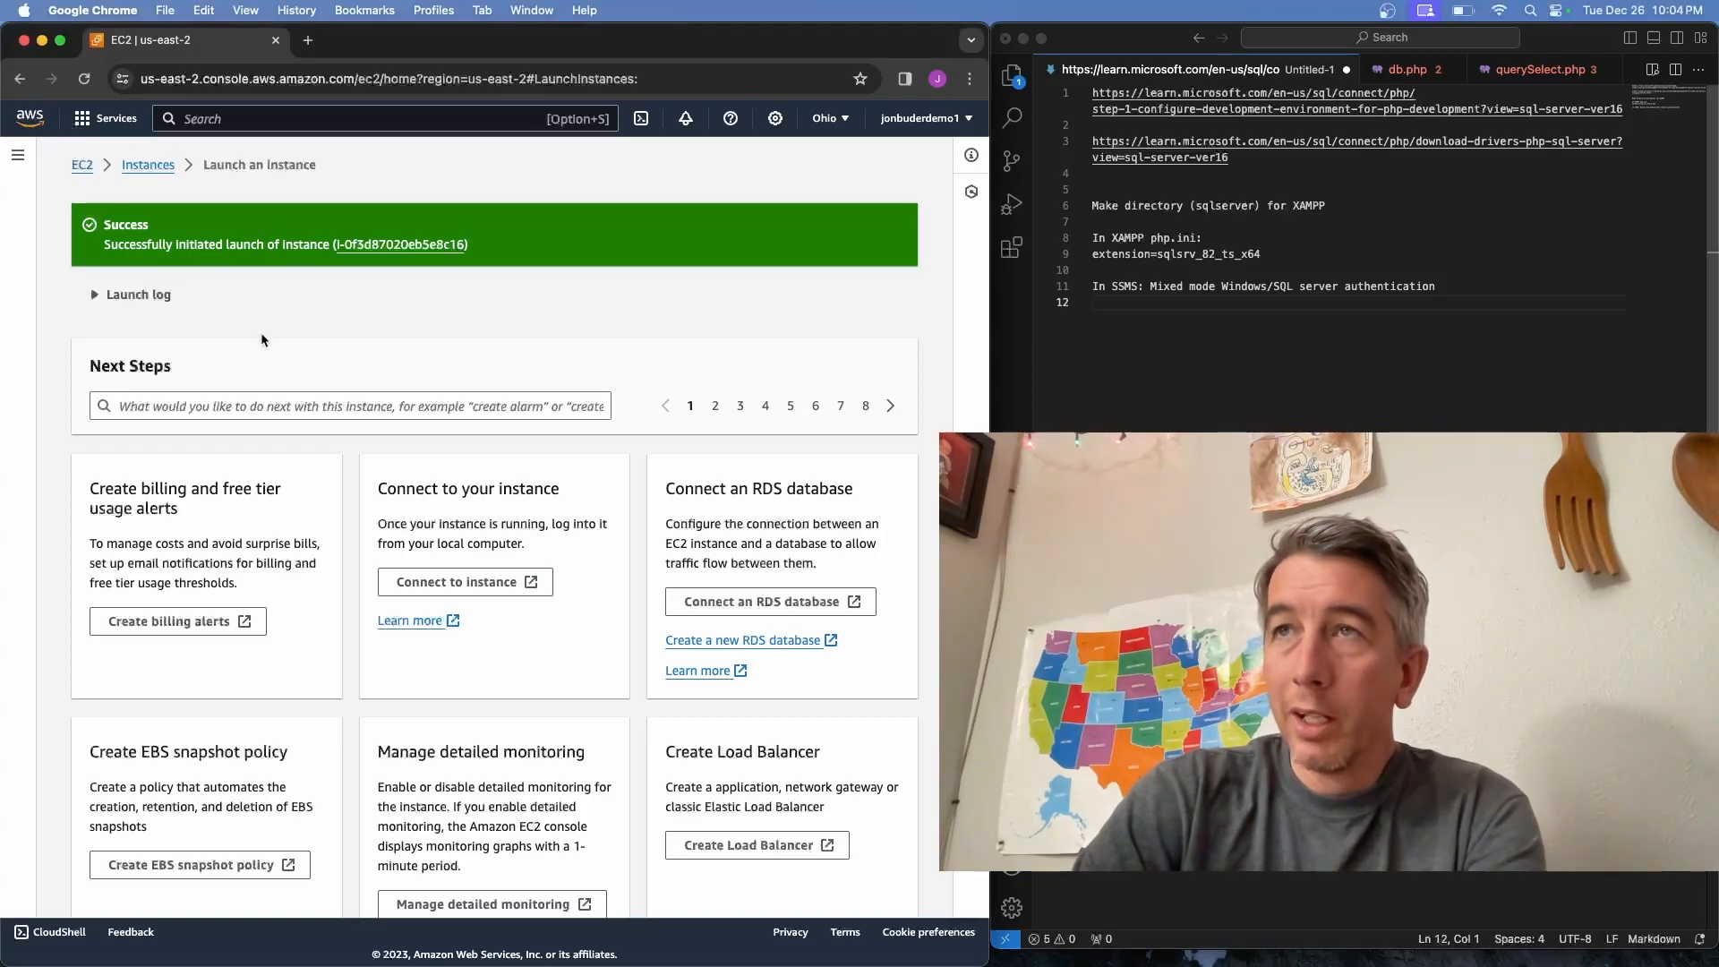
{"action": "left_click", "coordinate": [162, 174]}
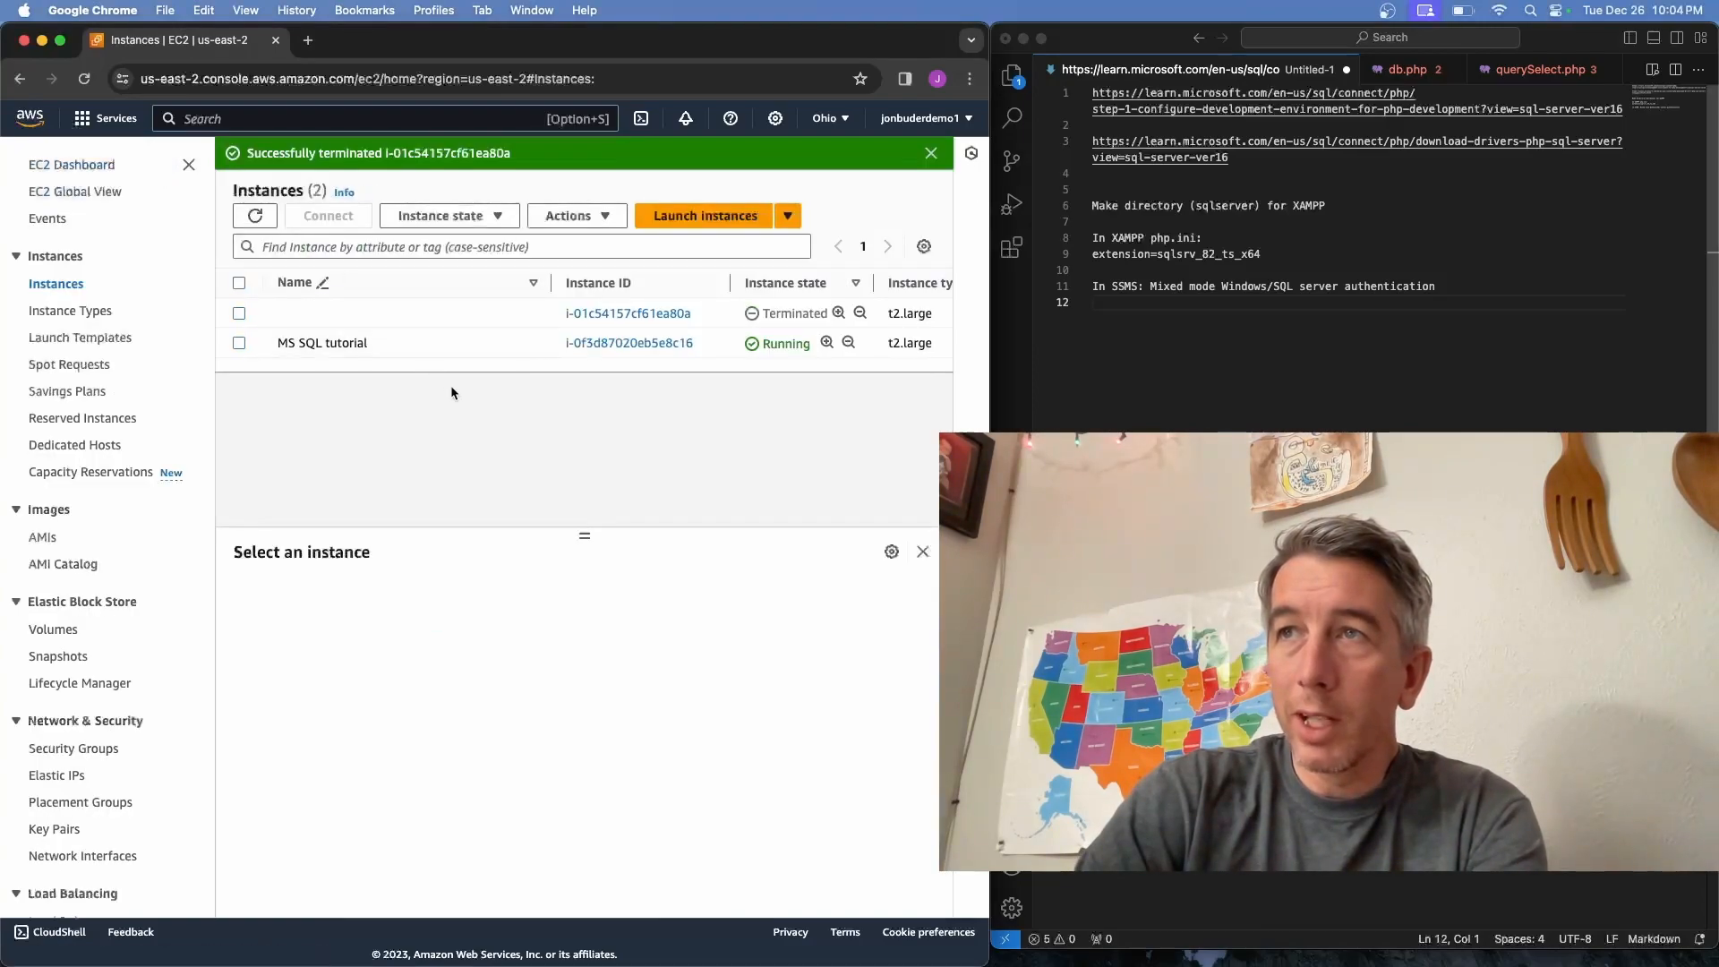
{"action": "left_click", "coordinate": [623, 344]}
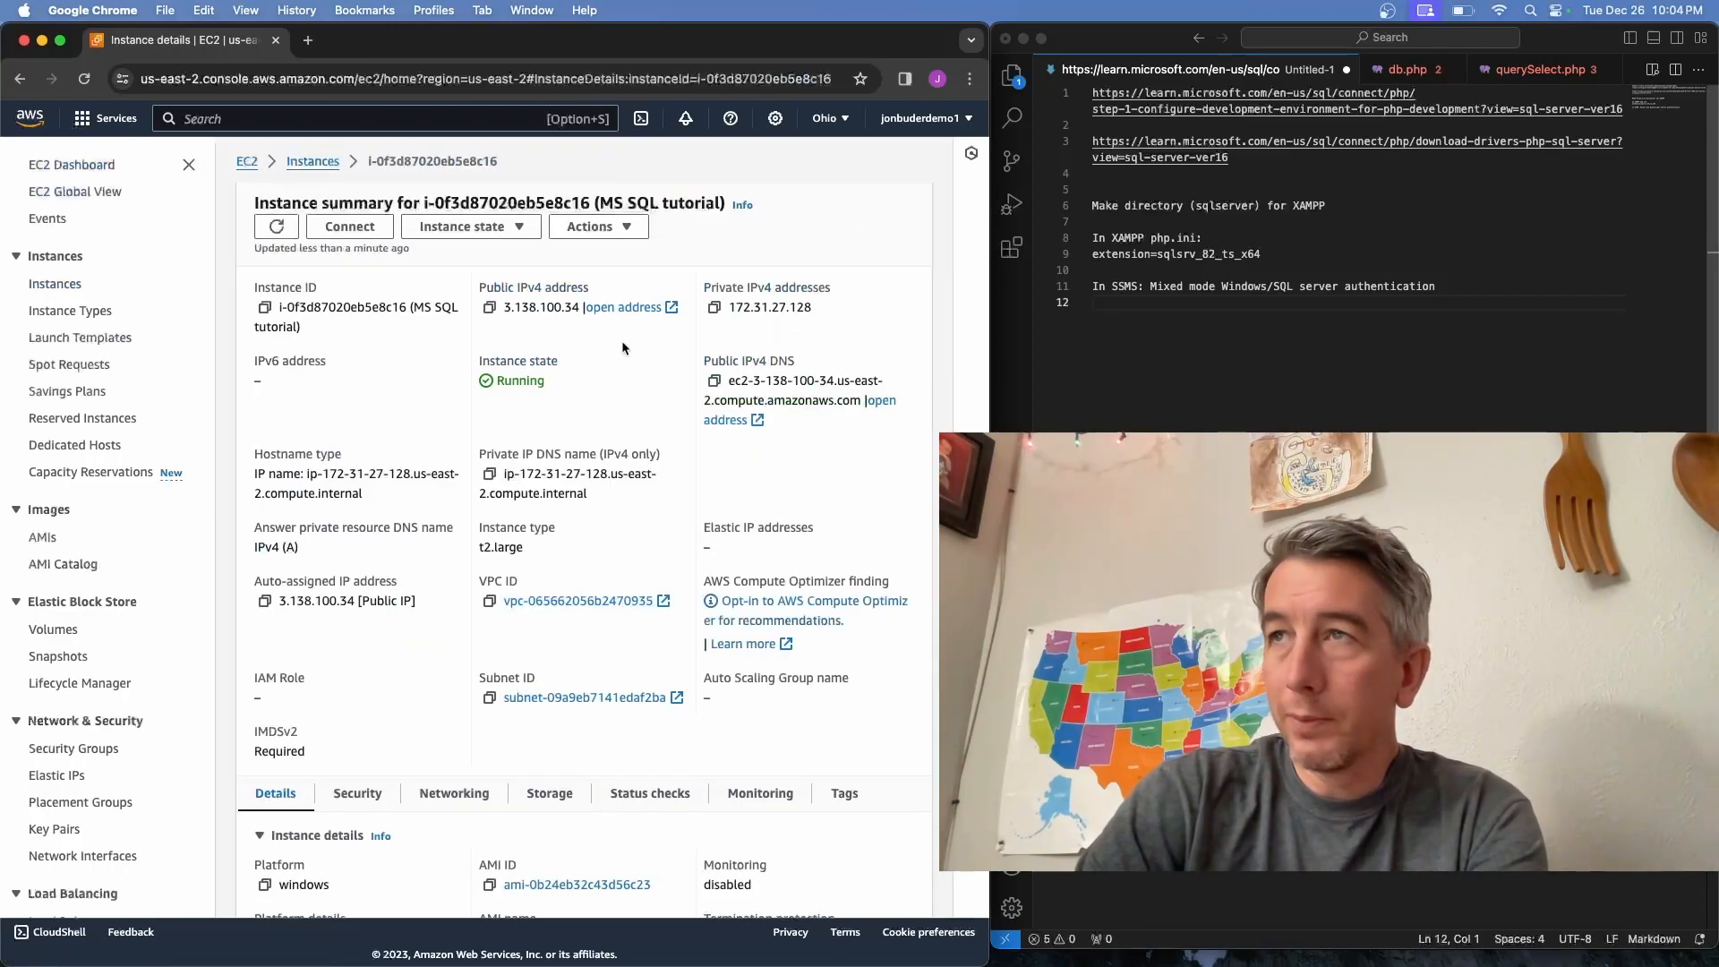
{"action": "left_click", "coordinate": [352, 224]}
{"action": "left_click", "coordinate": [258, 287]}
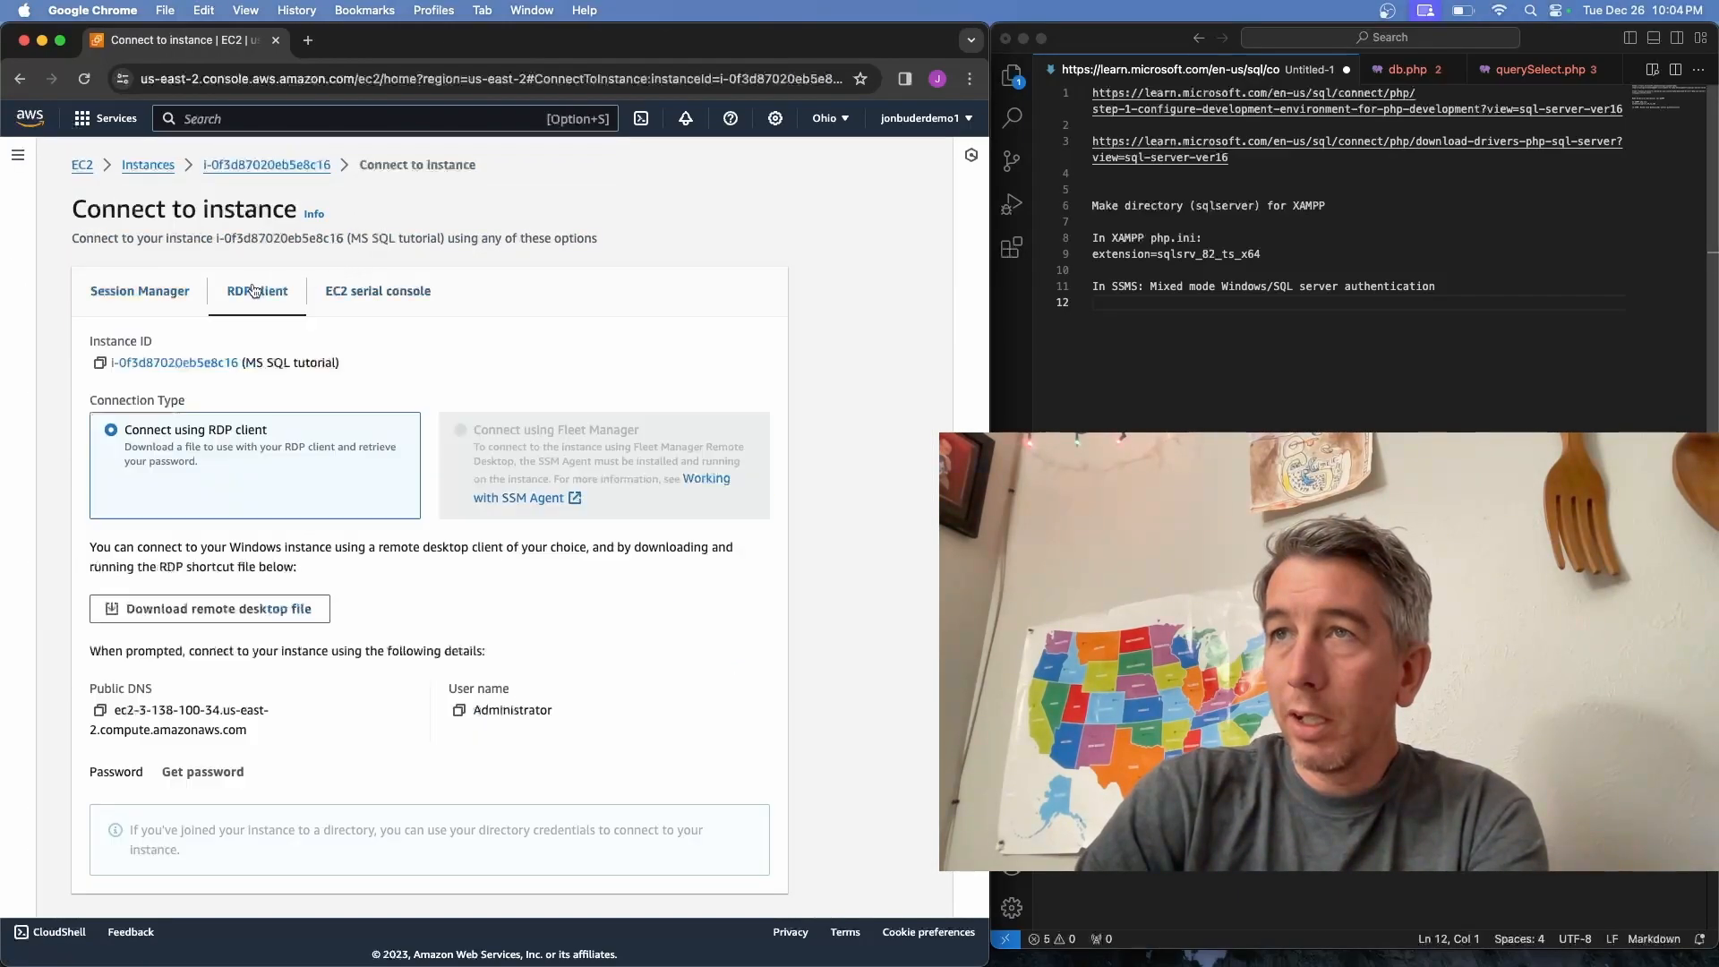
{"action": "scroll", "coordinate": [288, 541], "scroll_direction": "down", "scroll_amount": 1}
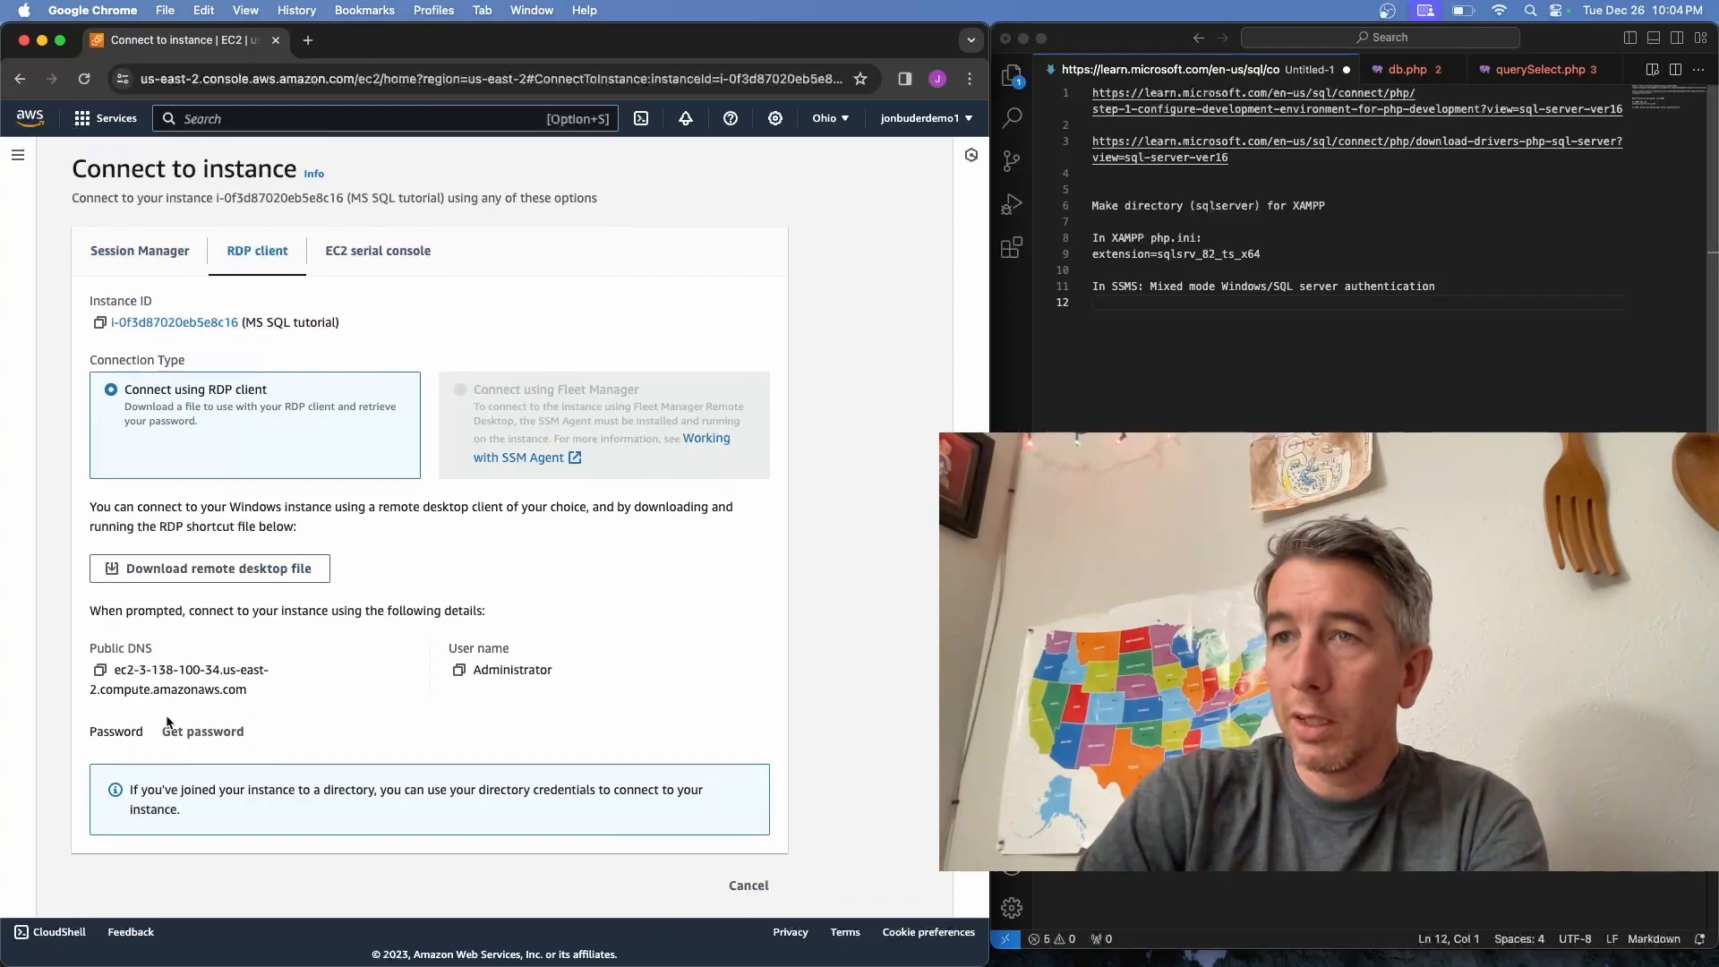
{"action": "left_click", "coordinate": [204, 730]}
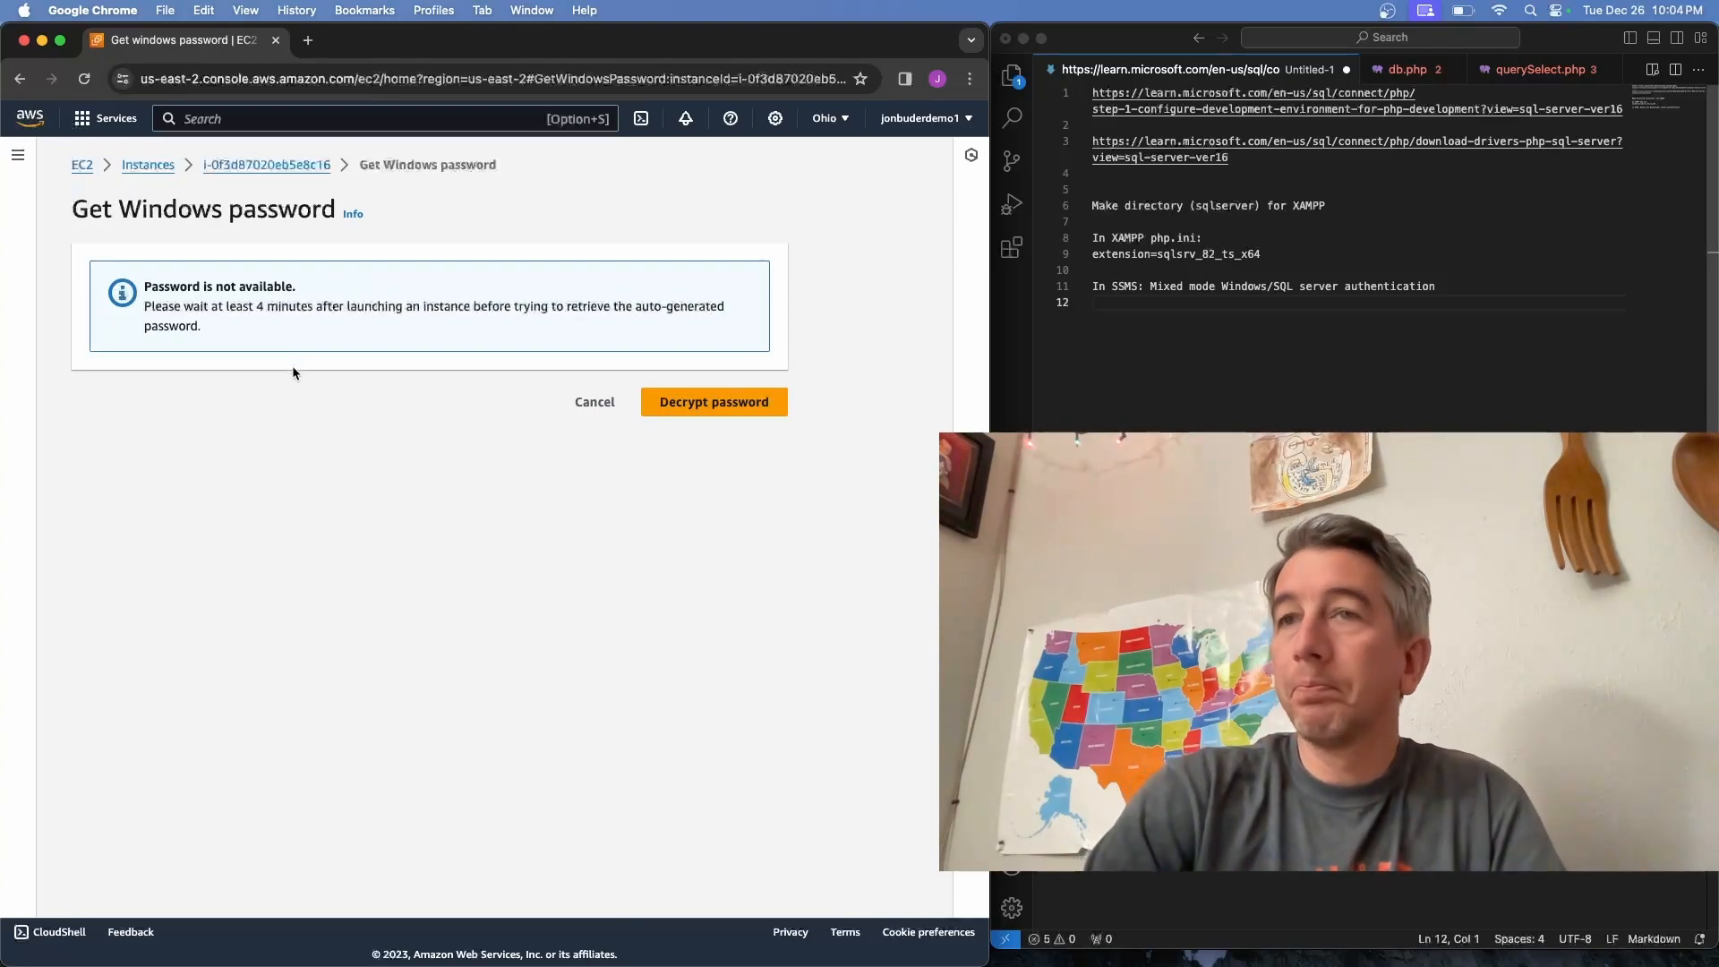
Load the Step 1 PHP environment article from the first link in the notes
{"action": "left_click", "coordinate": [1269, 175]}
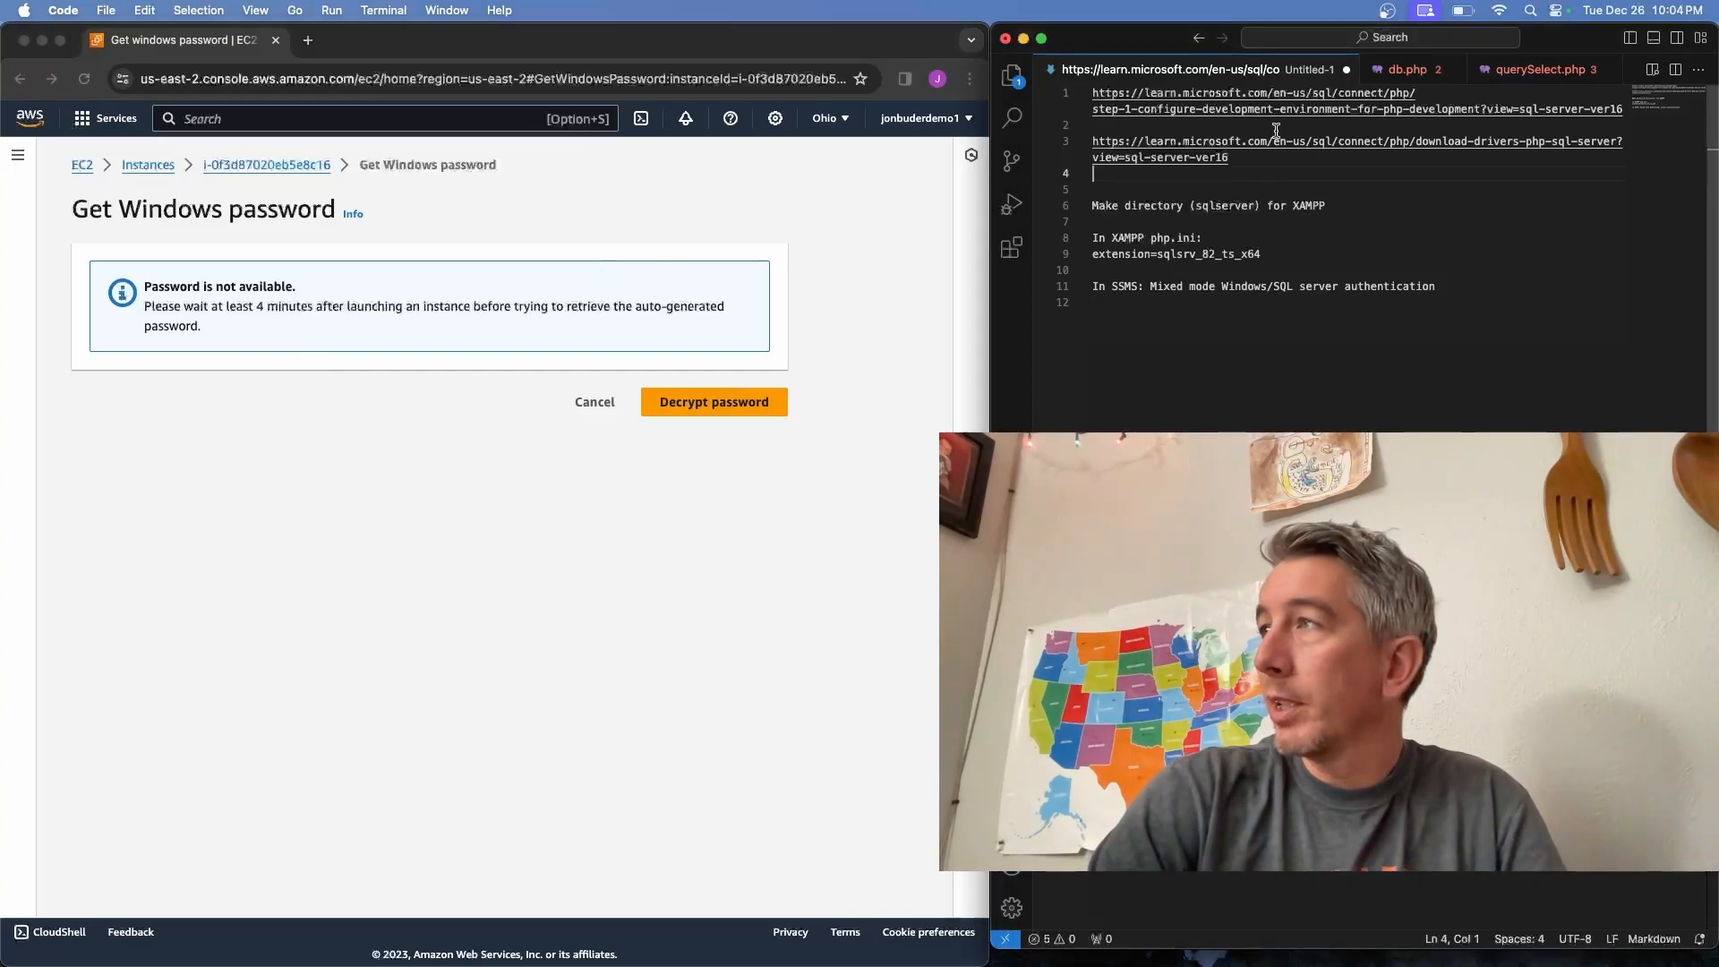
{"action": "left_click", "coordinate": [1067, 94]}
{"action": "key", "text": "super+c"}
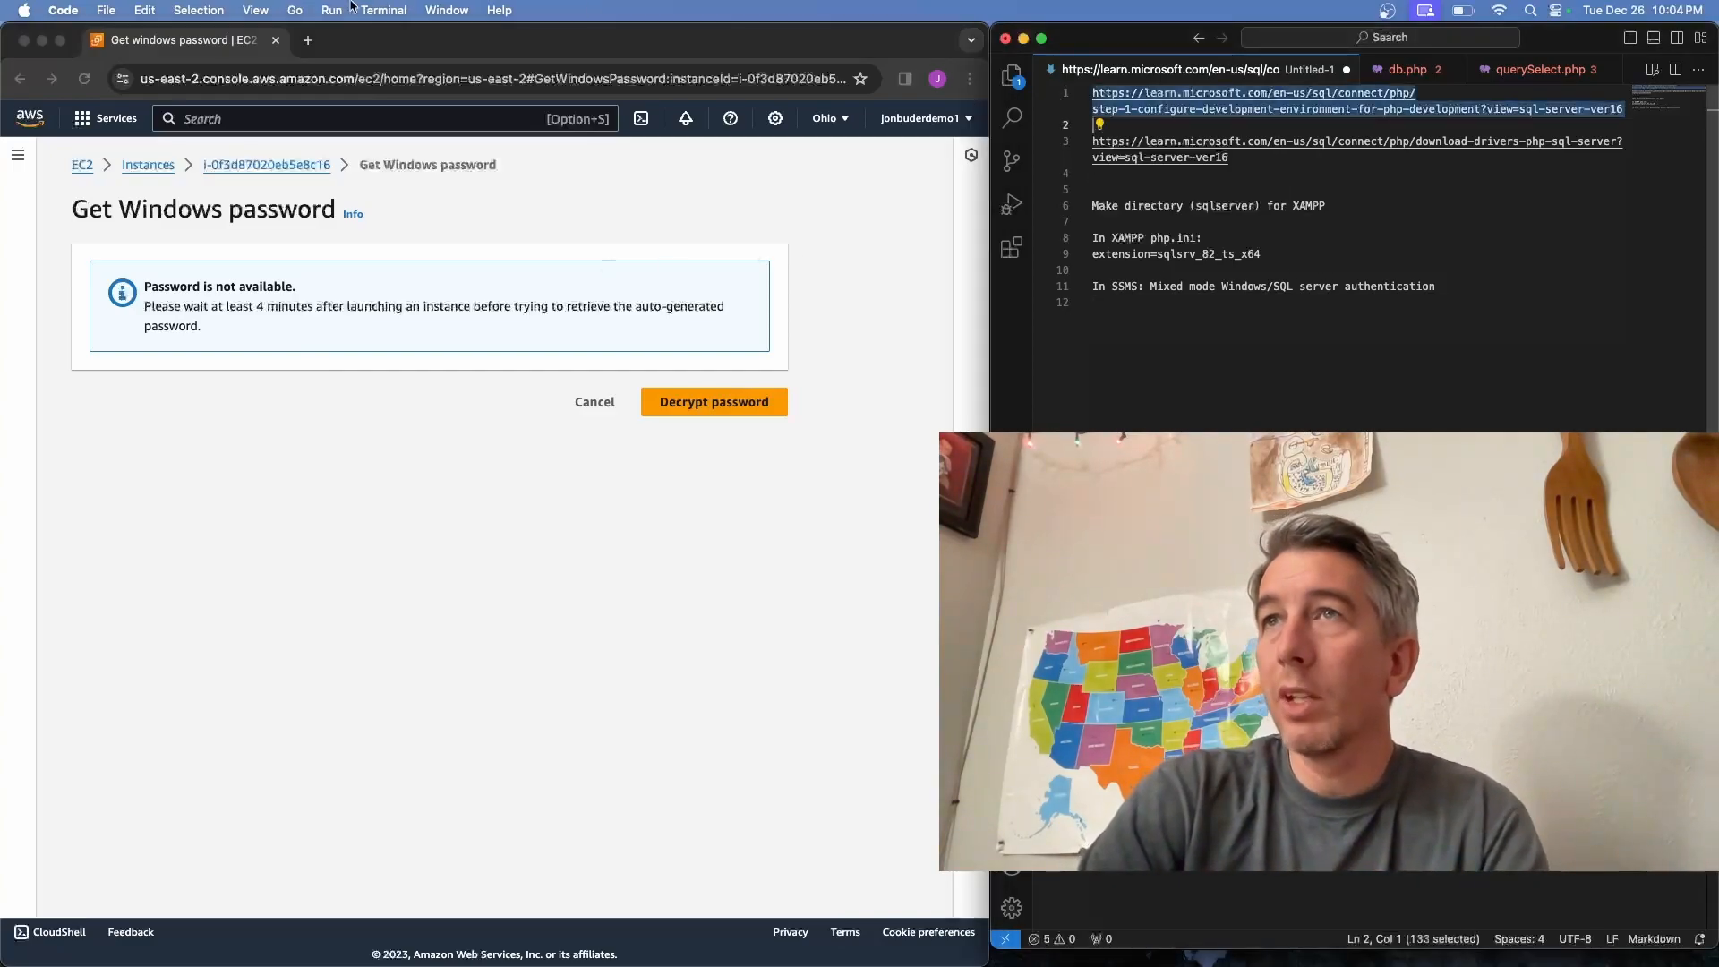
{"action": "left_click", "coordinate": [307, 41]}
{"action": "key", "text": "super+v"}
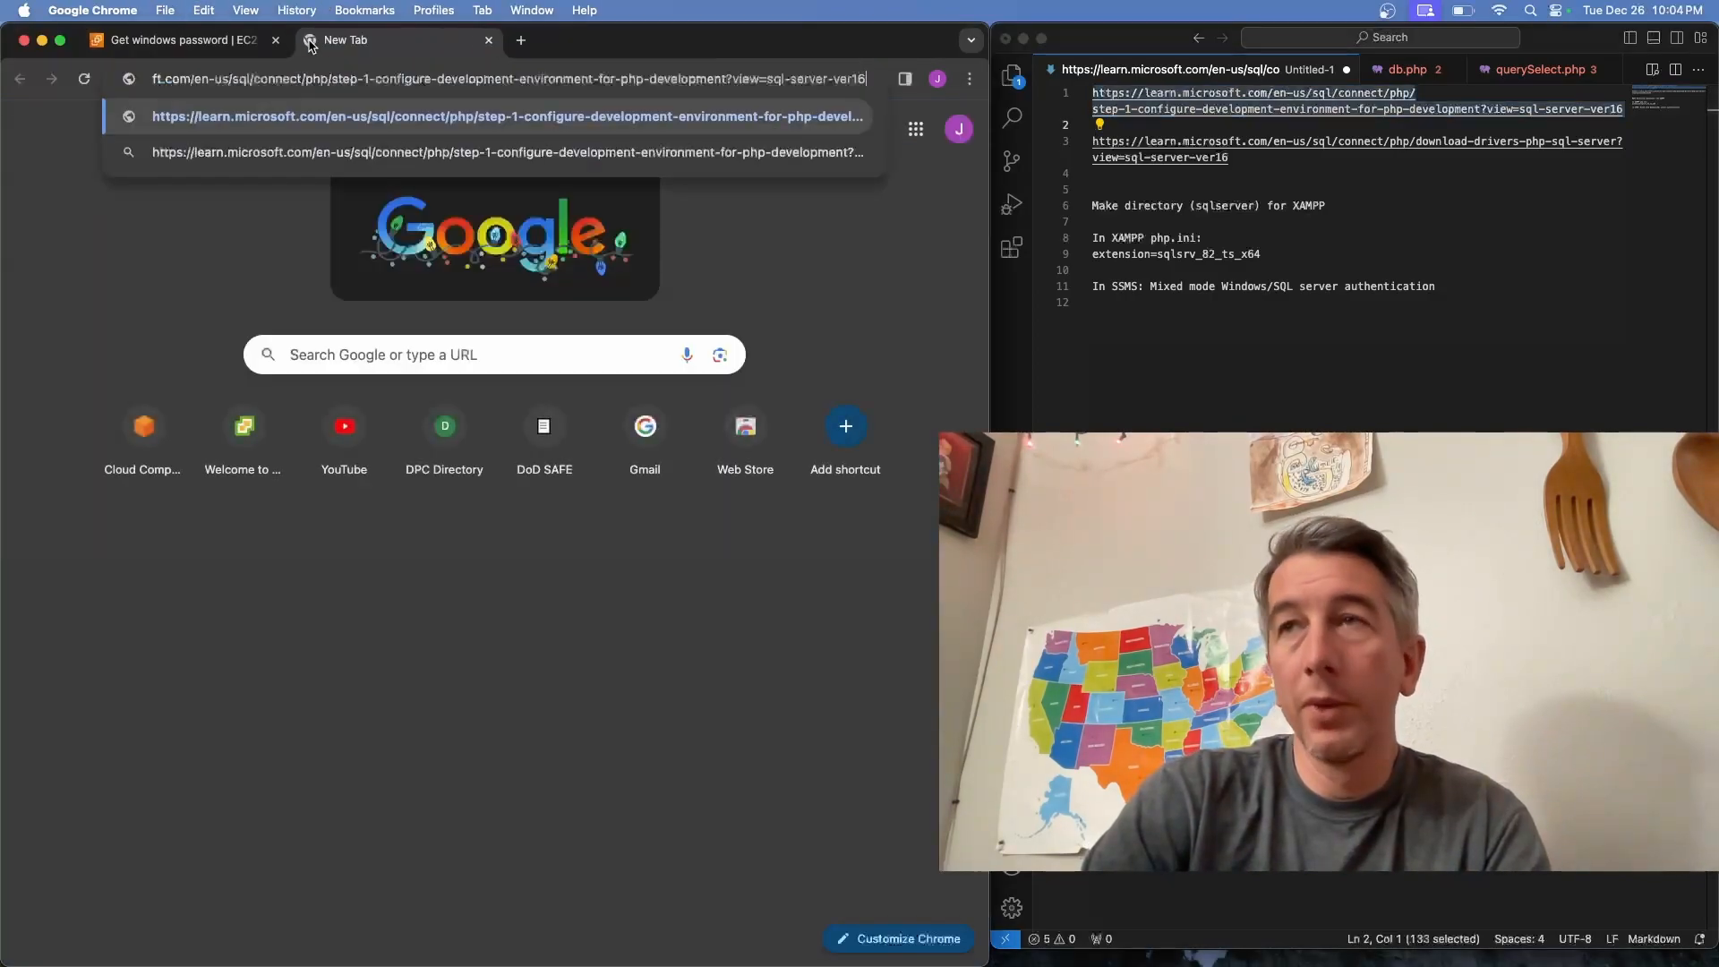
{"action": "key", "text": "Return"}
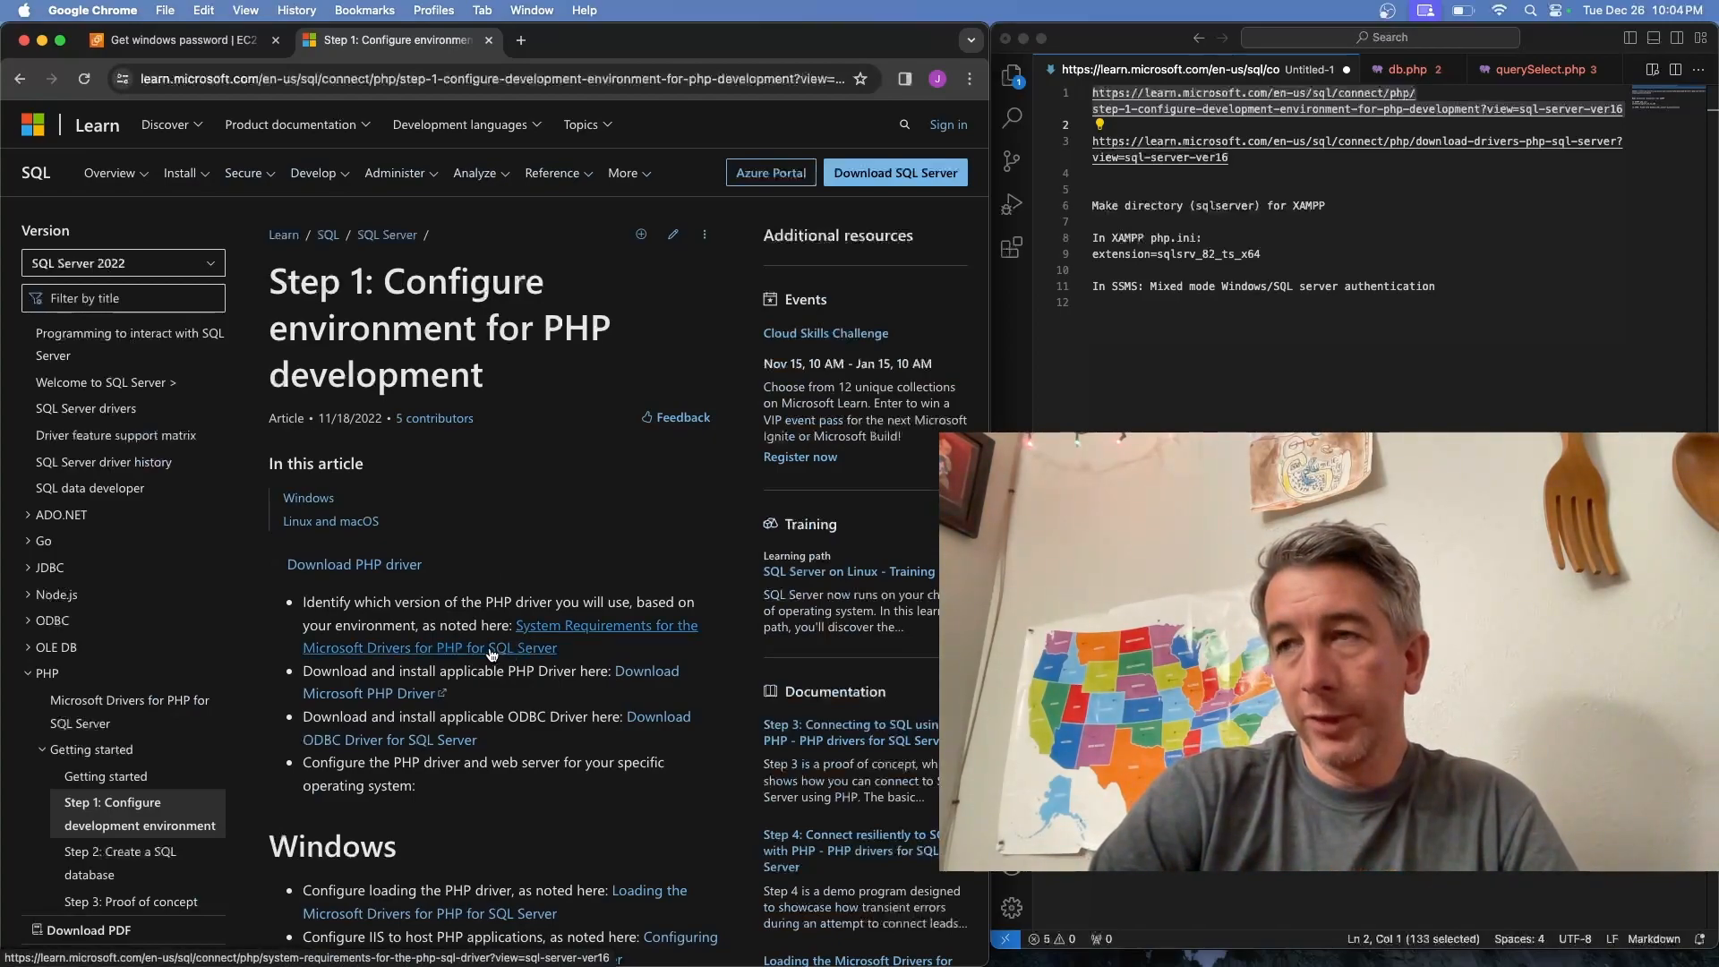
Follow the Download PHP driver link to the Microsoft Drivers for PHP for SQL Server page
{"action": "left_click", "coordinate": [393, 565]}
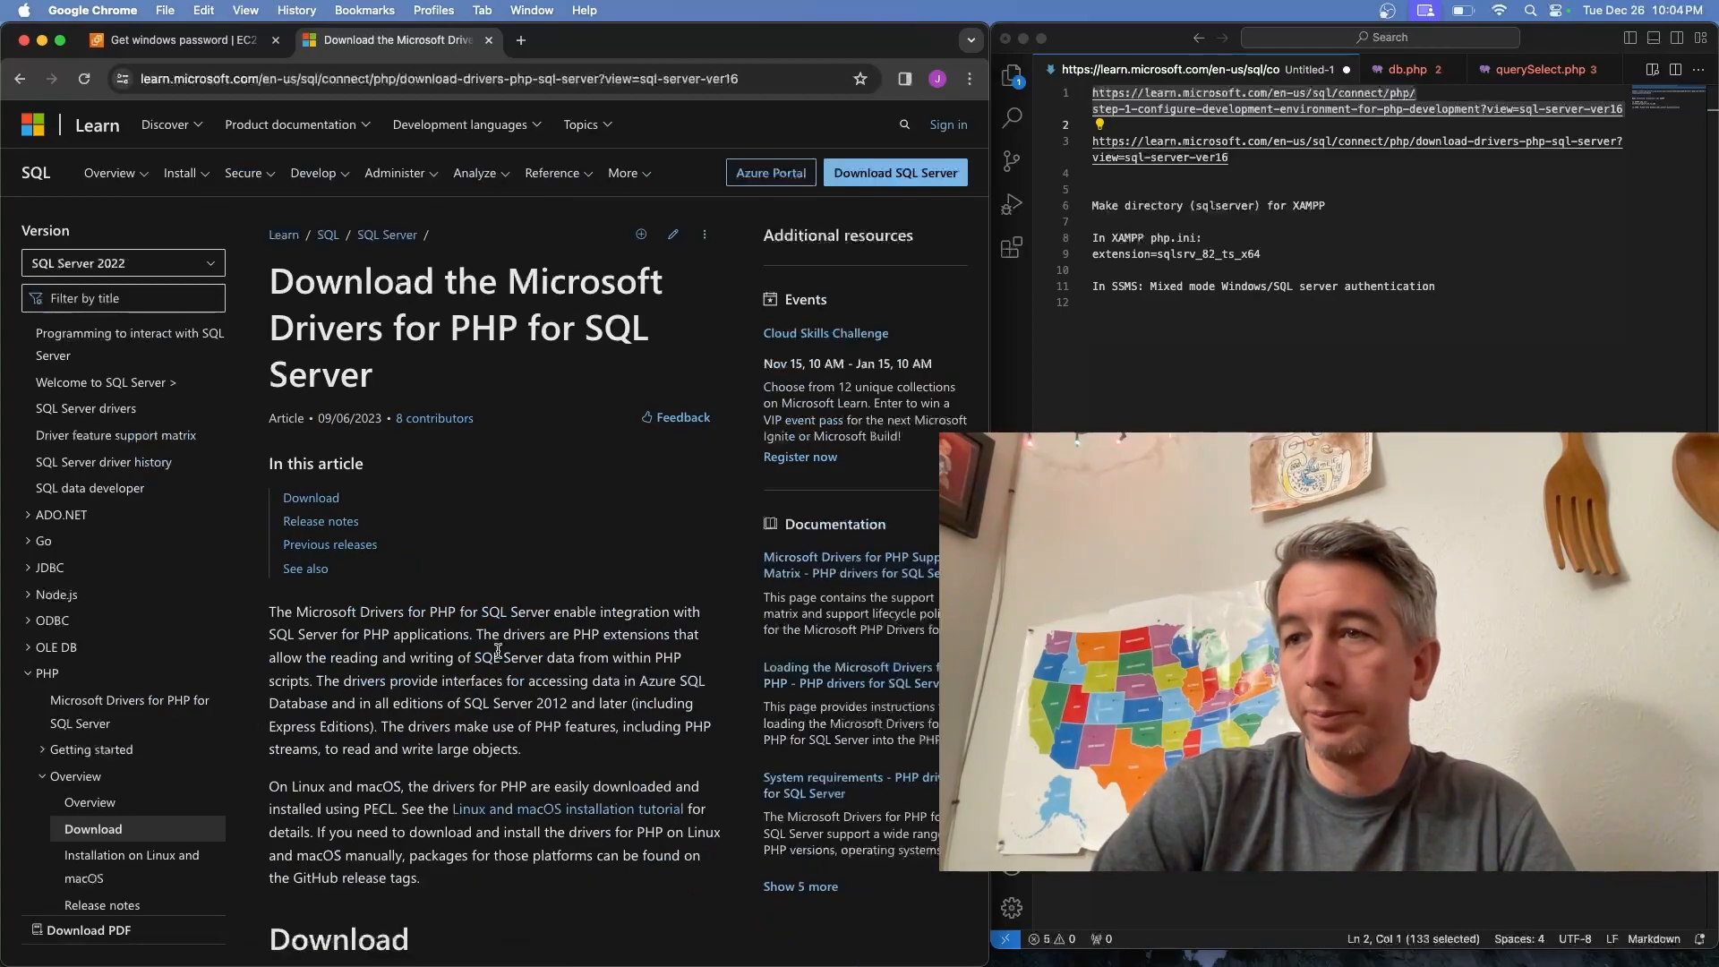
{"action": "scroll", "coordinate": [498, 651], "scroll_direction": "down", "scroll_amount": 2}
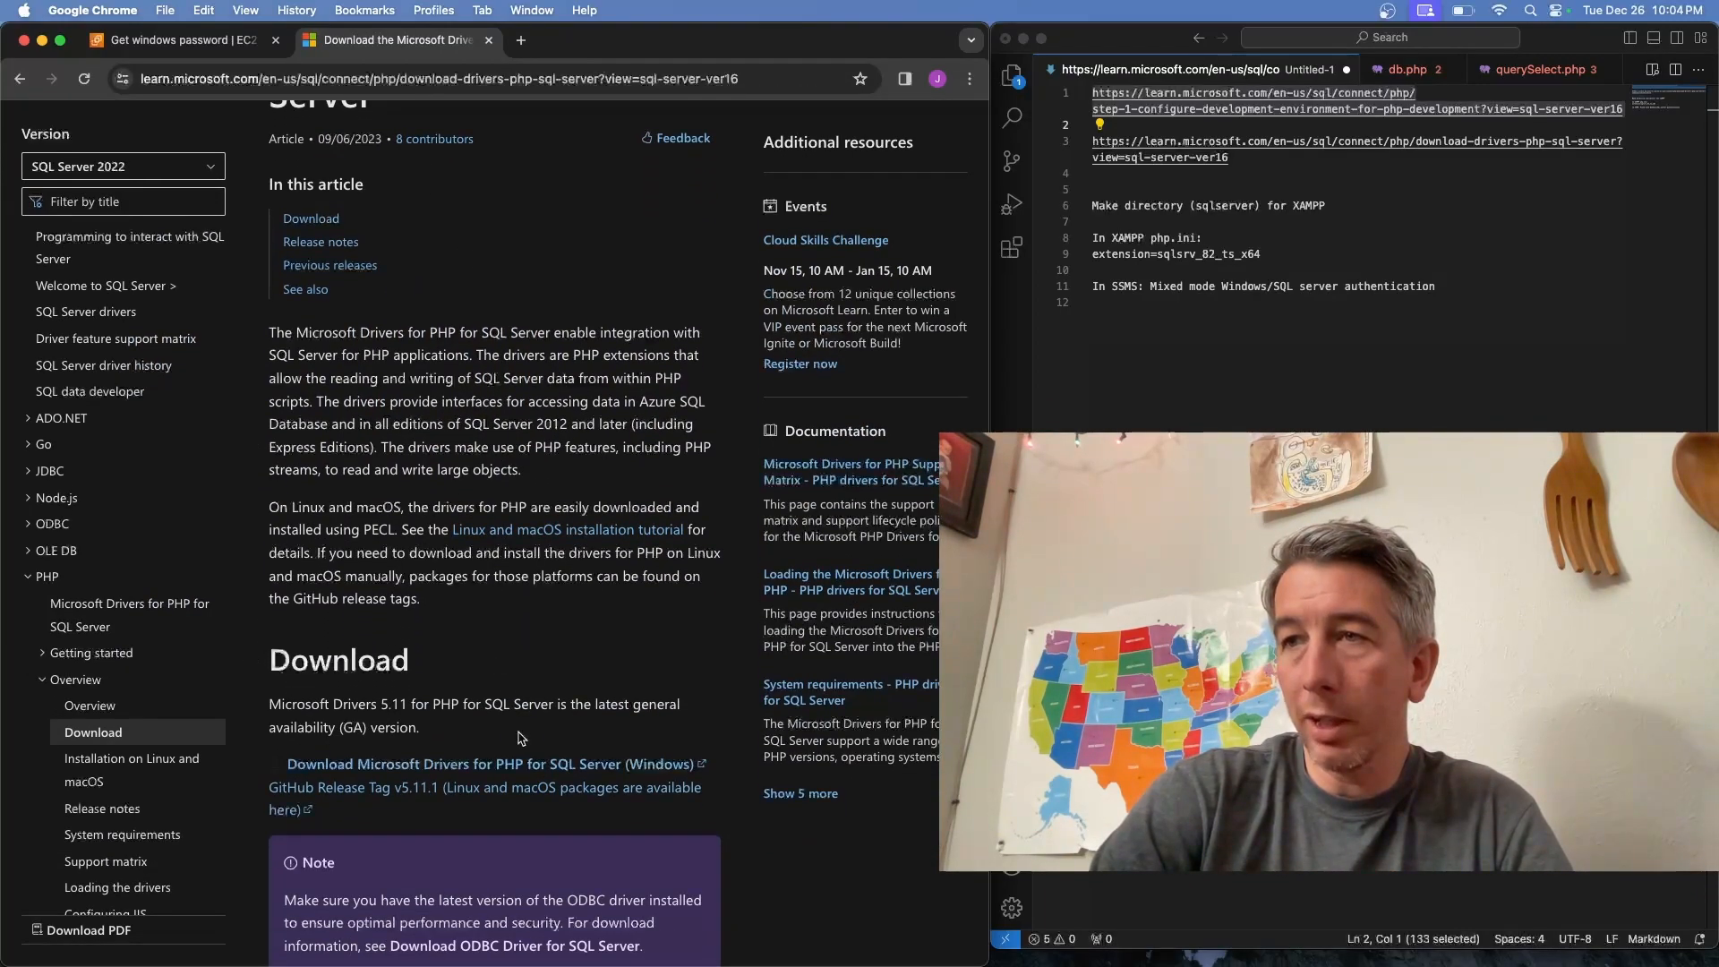
{"action": "scroll", "coordinate": [518, 732], "scroll_direction": "down", "scroll_amount": 4}
{"action": "scroll", "coordinate": [517, 732], "scroll_direction": "up", "scroll_amount": 6}
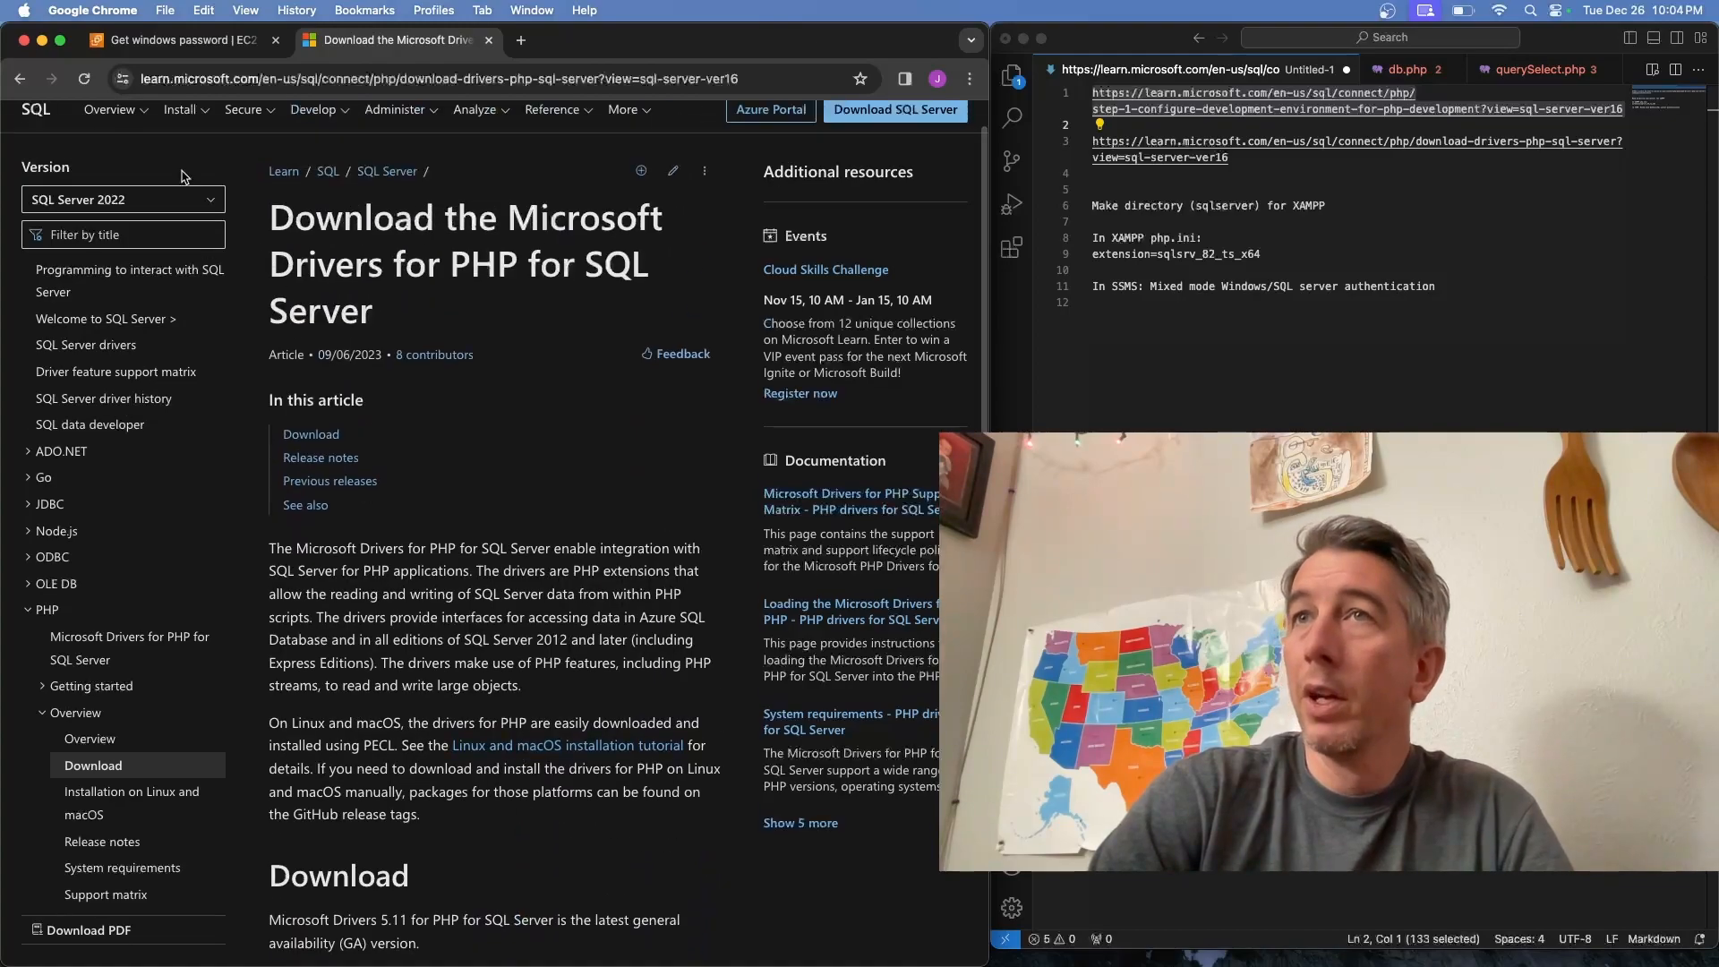
Go back to the Step 1: Configure environment for PHP development article and scroll through its Windows steps
{"action": "left_click", "coordinate": [22, 82]}
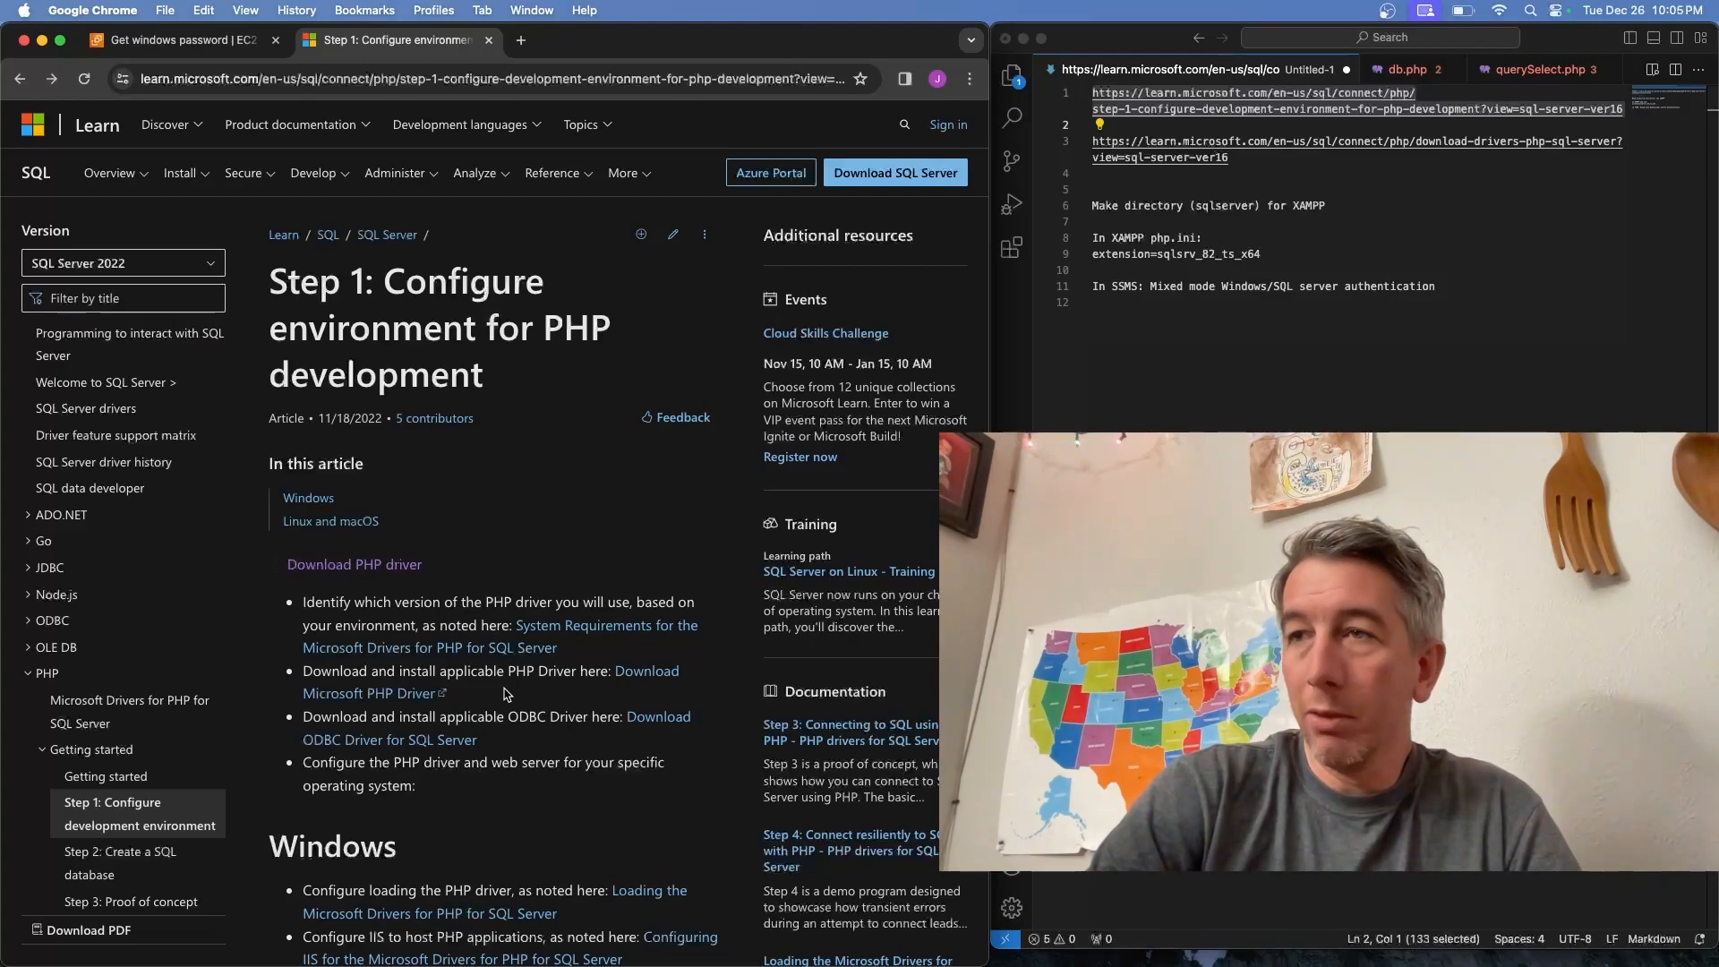
{"action": "scroll", "coordinate": [507, 694], "scroll_direction": "down", "scroll_amount": 5}
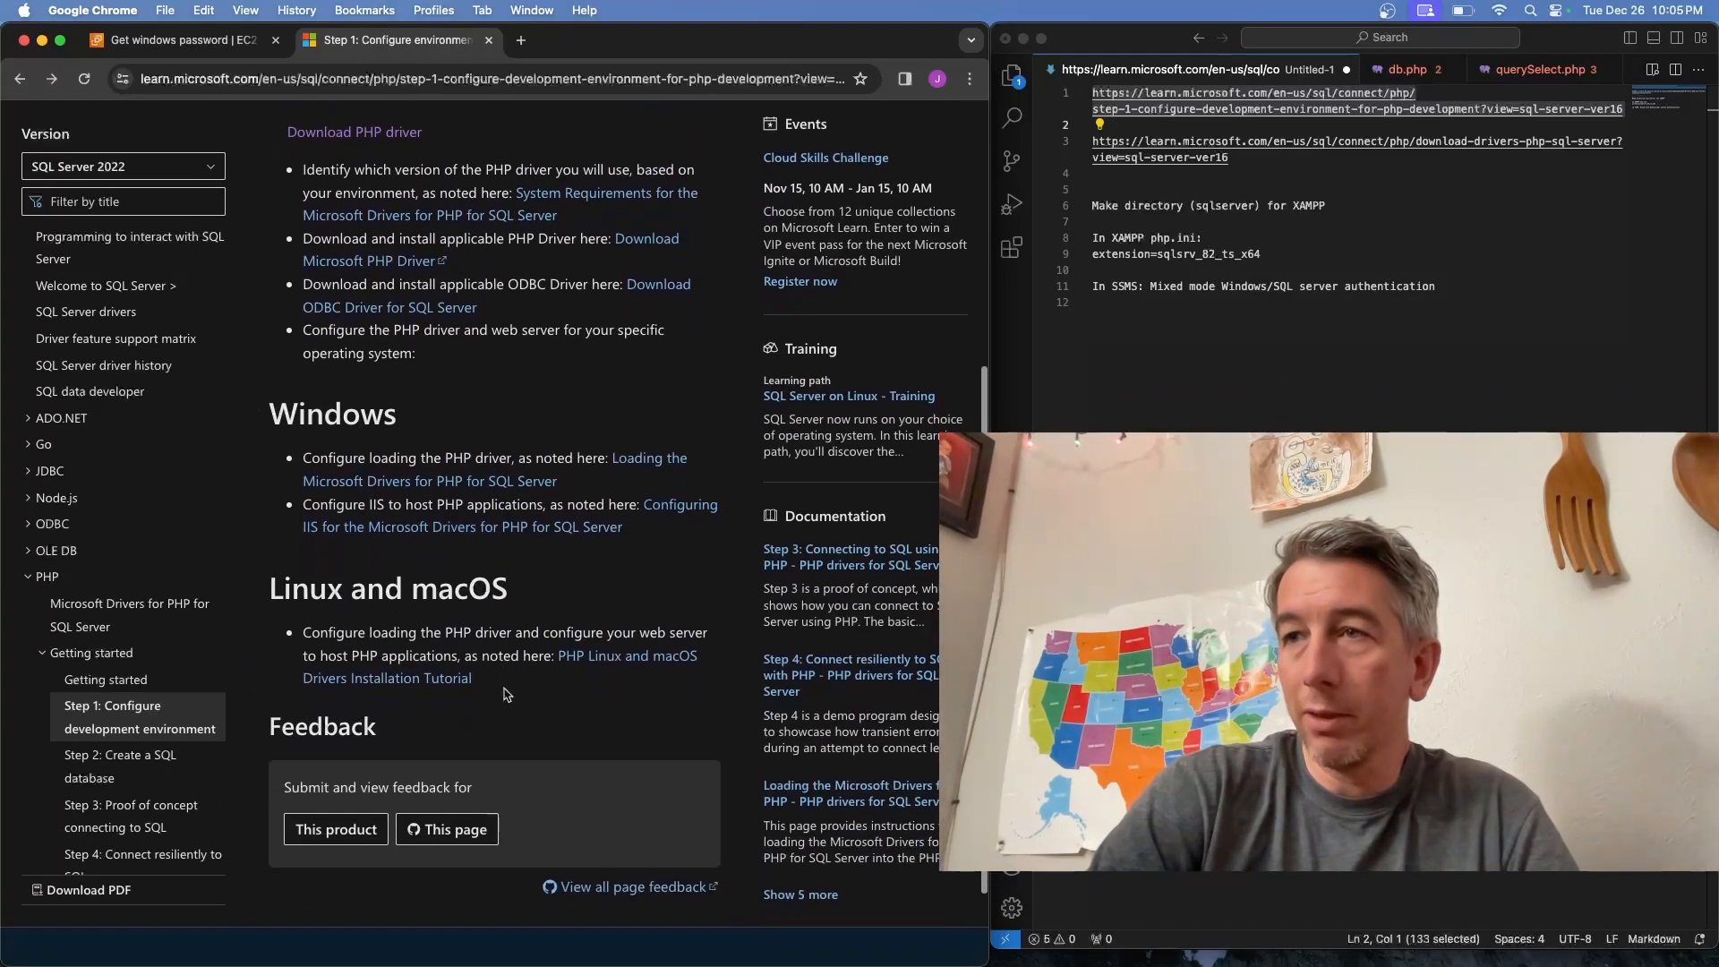
{"action": "scroll", "coordinate": [544, 569], "scroll_direction": "up", "scroll_amount": 4}
{"action": "scroll", "coordinate": [544, 569], "scroll_direction": "up", "scroll_amount": 1}
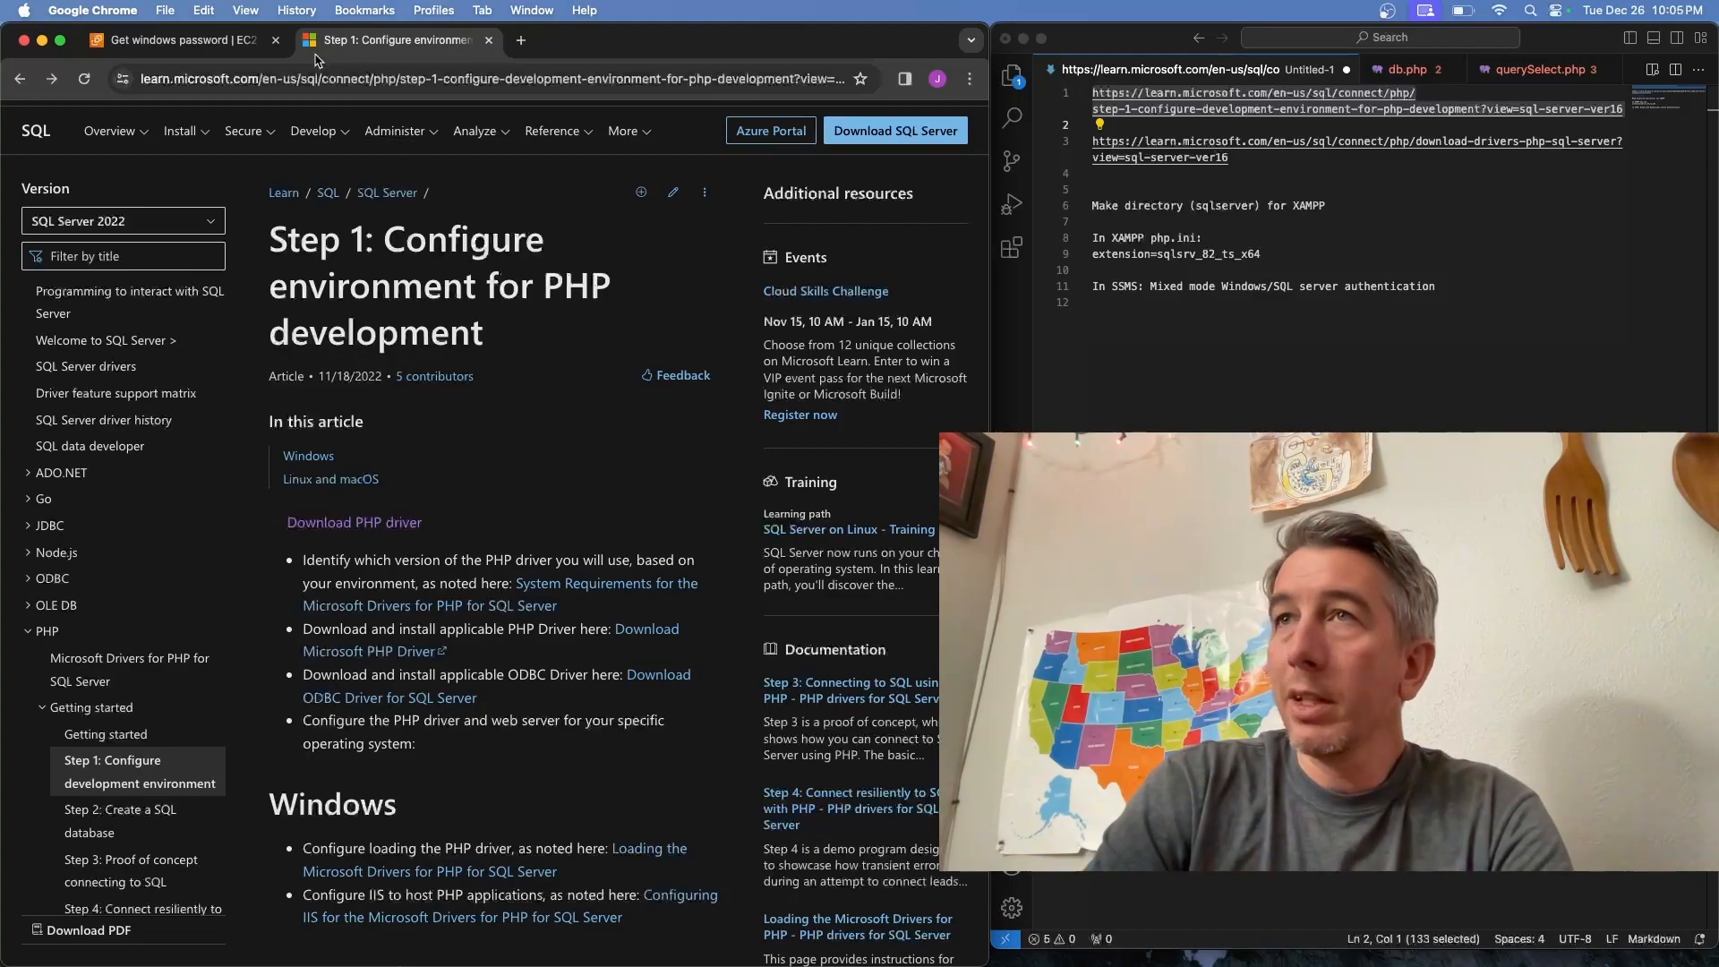
Return to the MS SQL tutorial instance's RDP client Get password page
{"action": "left_click", "coordinate": [209, 39]}
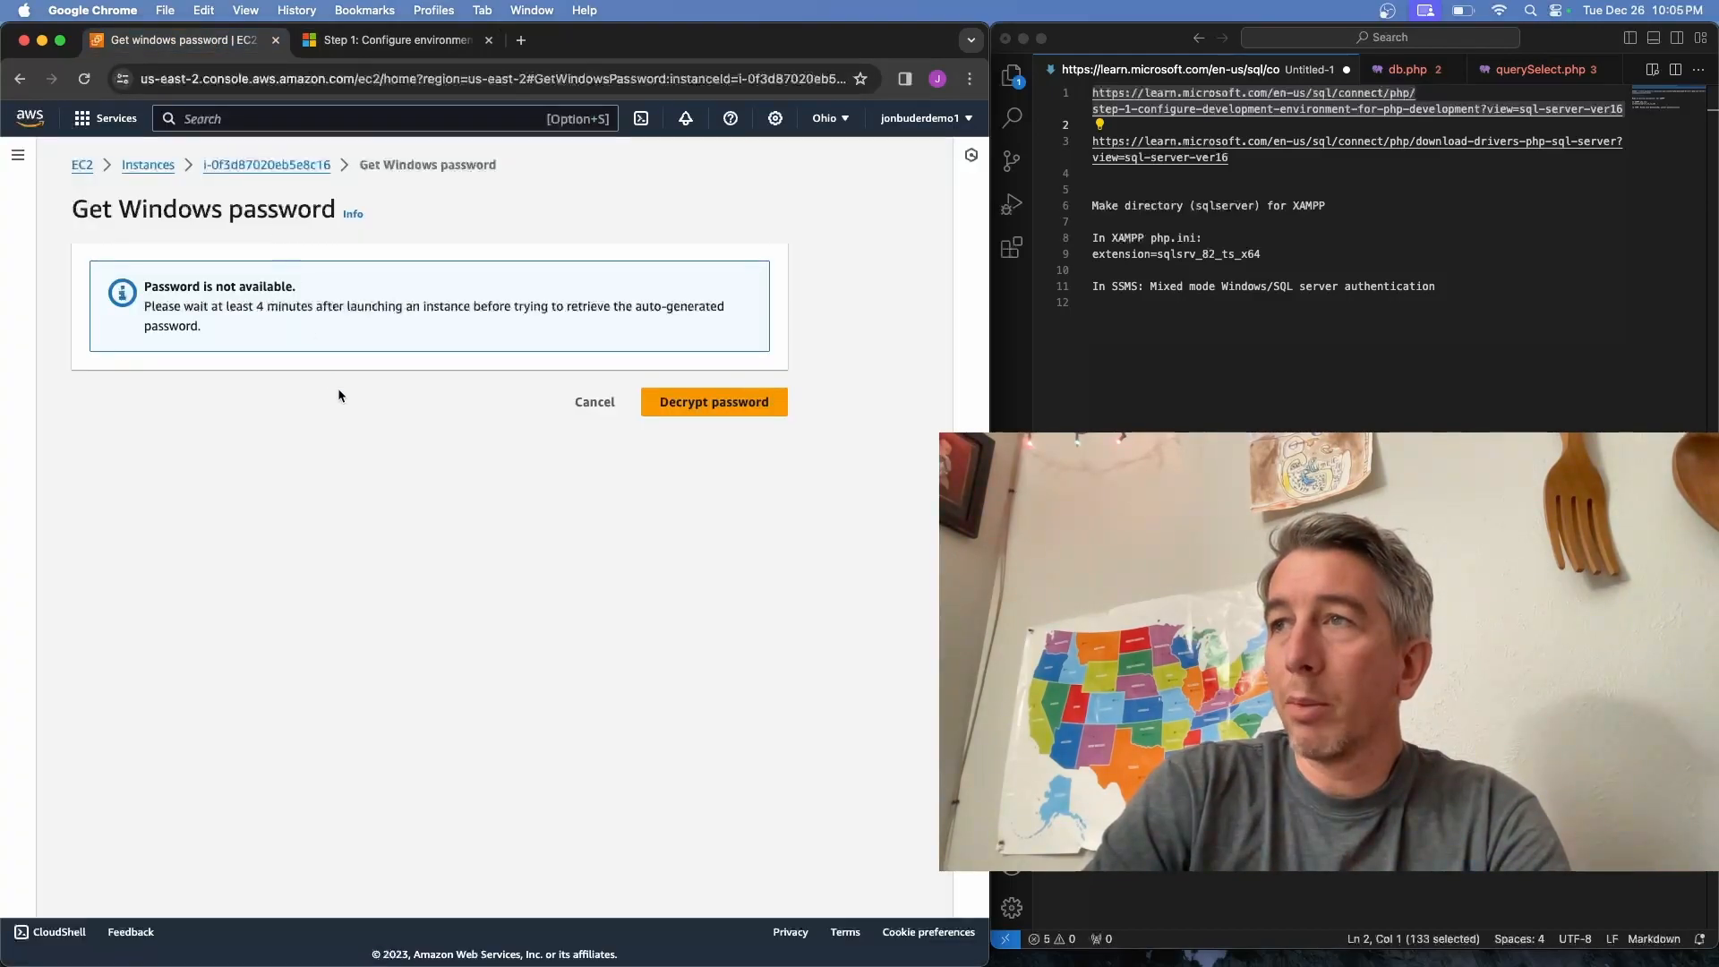
{"action": "left_click", "coordinate": [595, 402]}
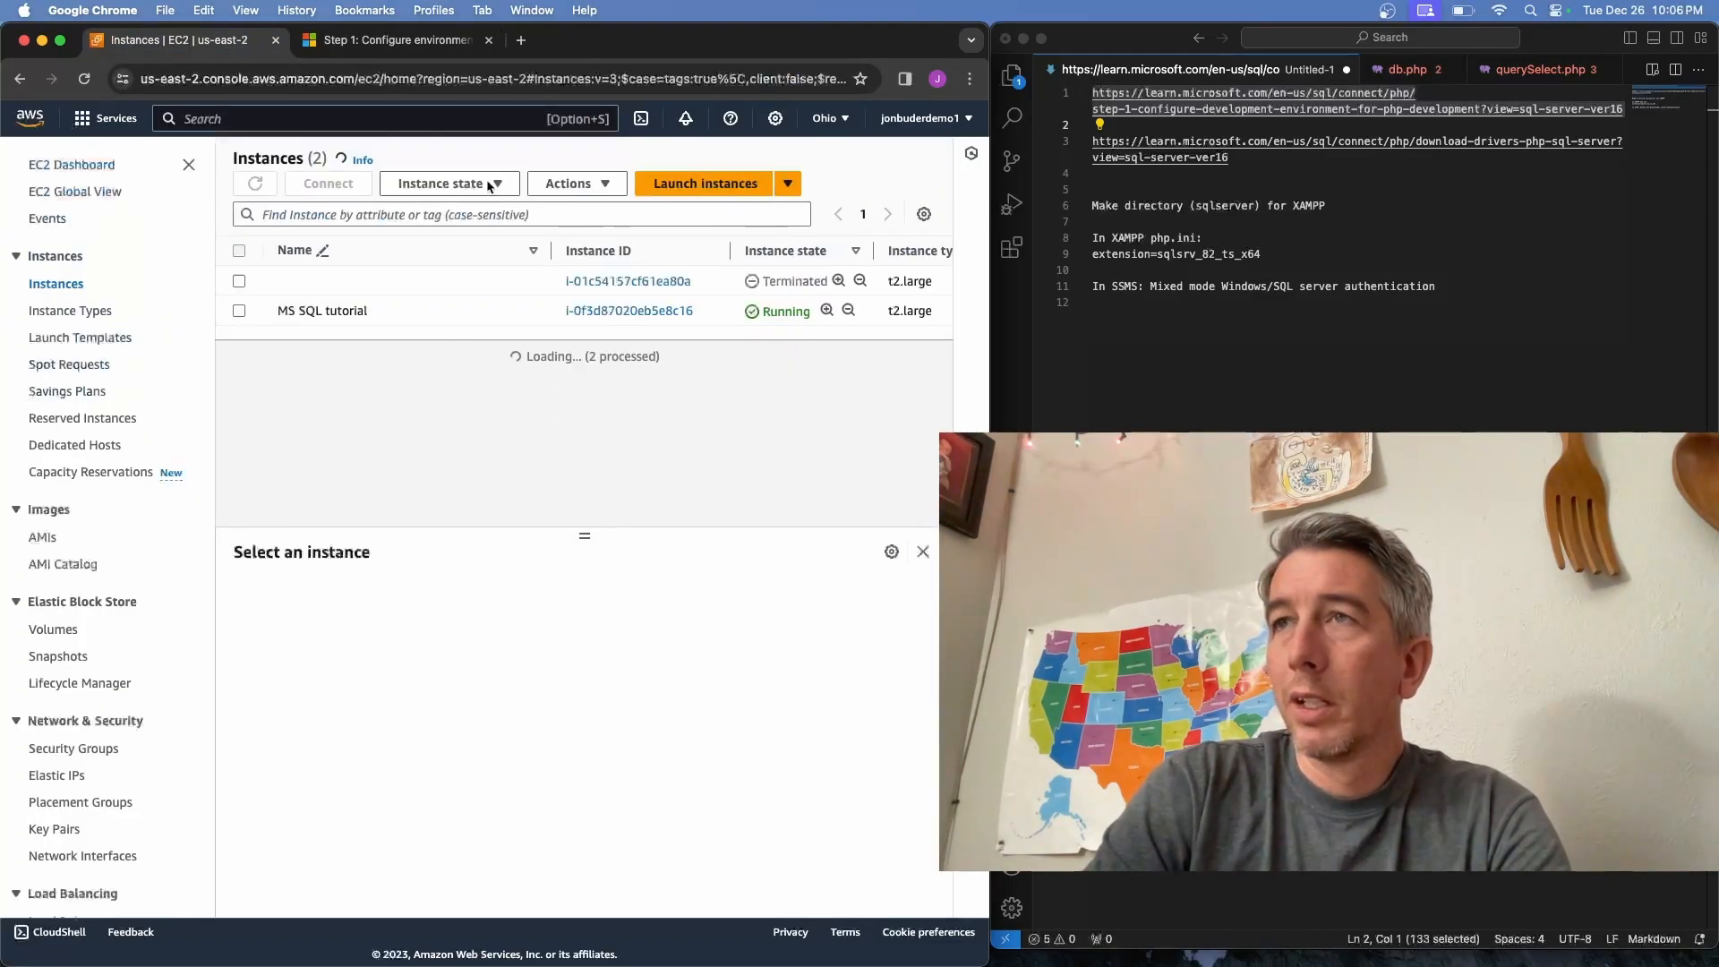
{"action": "left_click", "coordinate": [586, 311]}
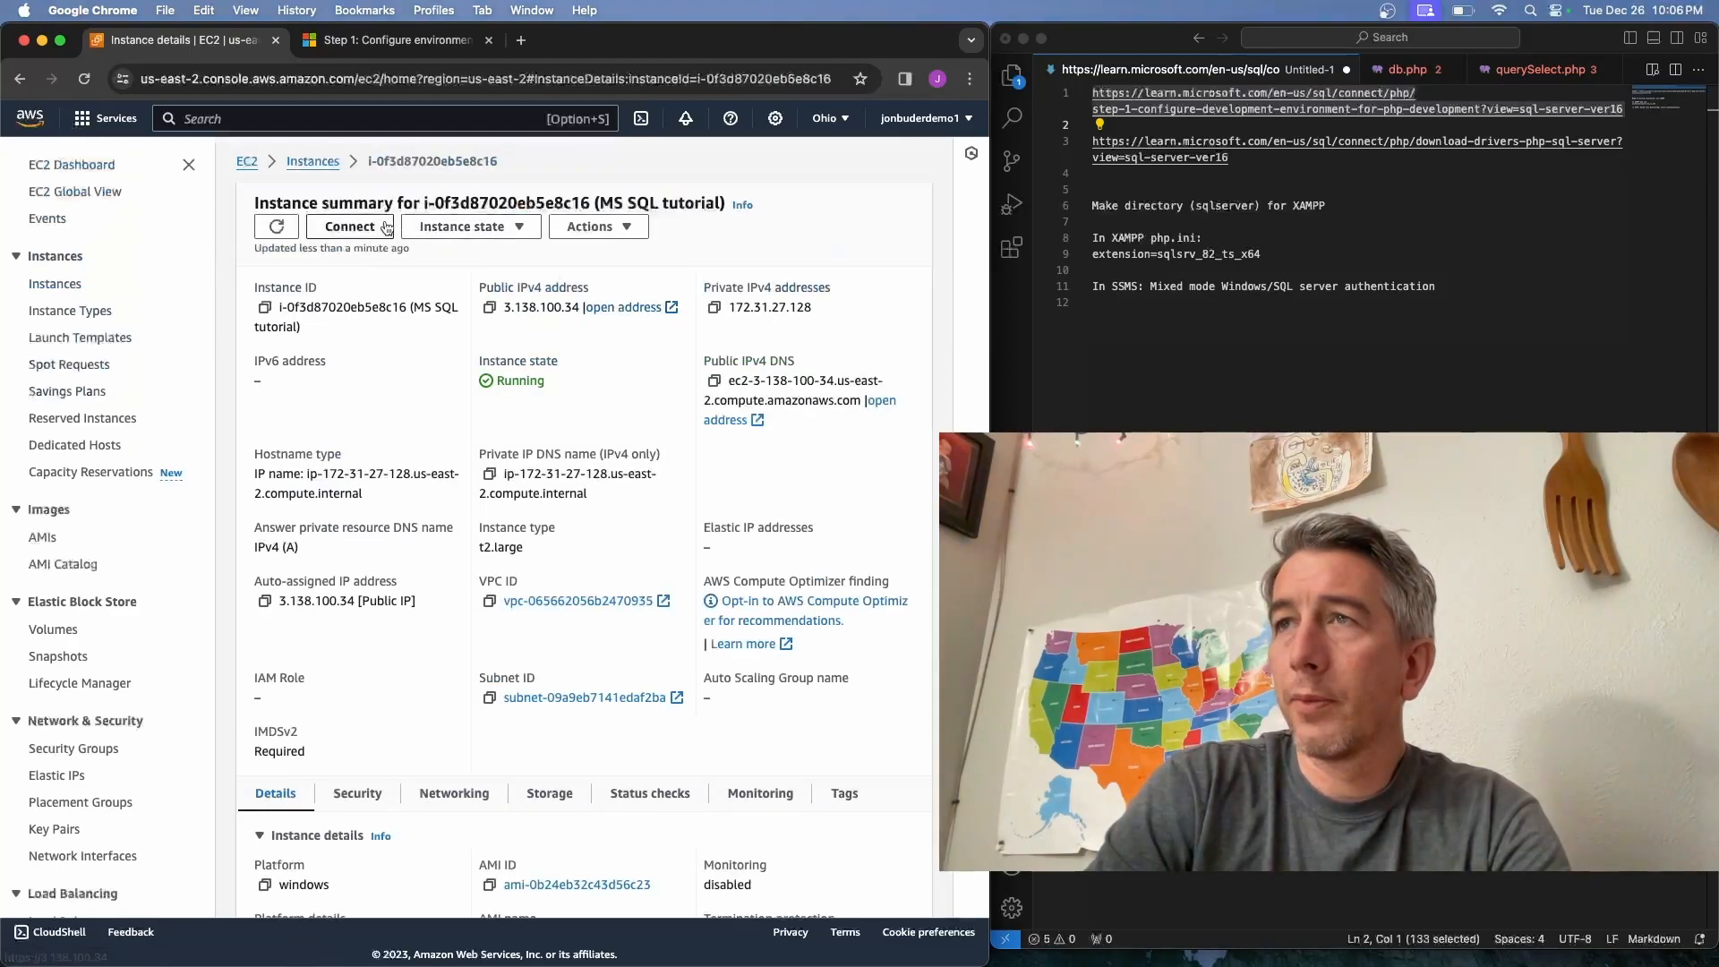
{"action": "left_click", "coordinate": [389, 228]}
{"action": "left_click", "coordinate": [242, 285]}
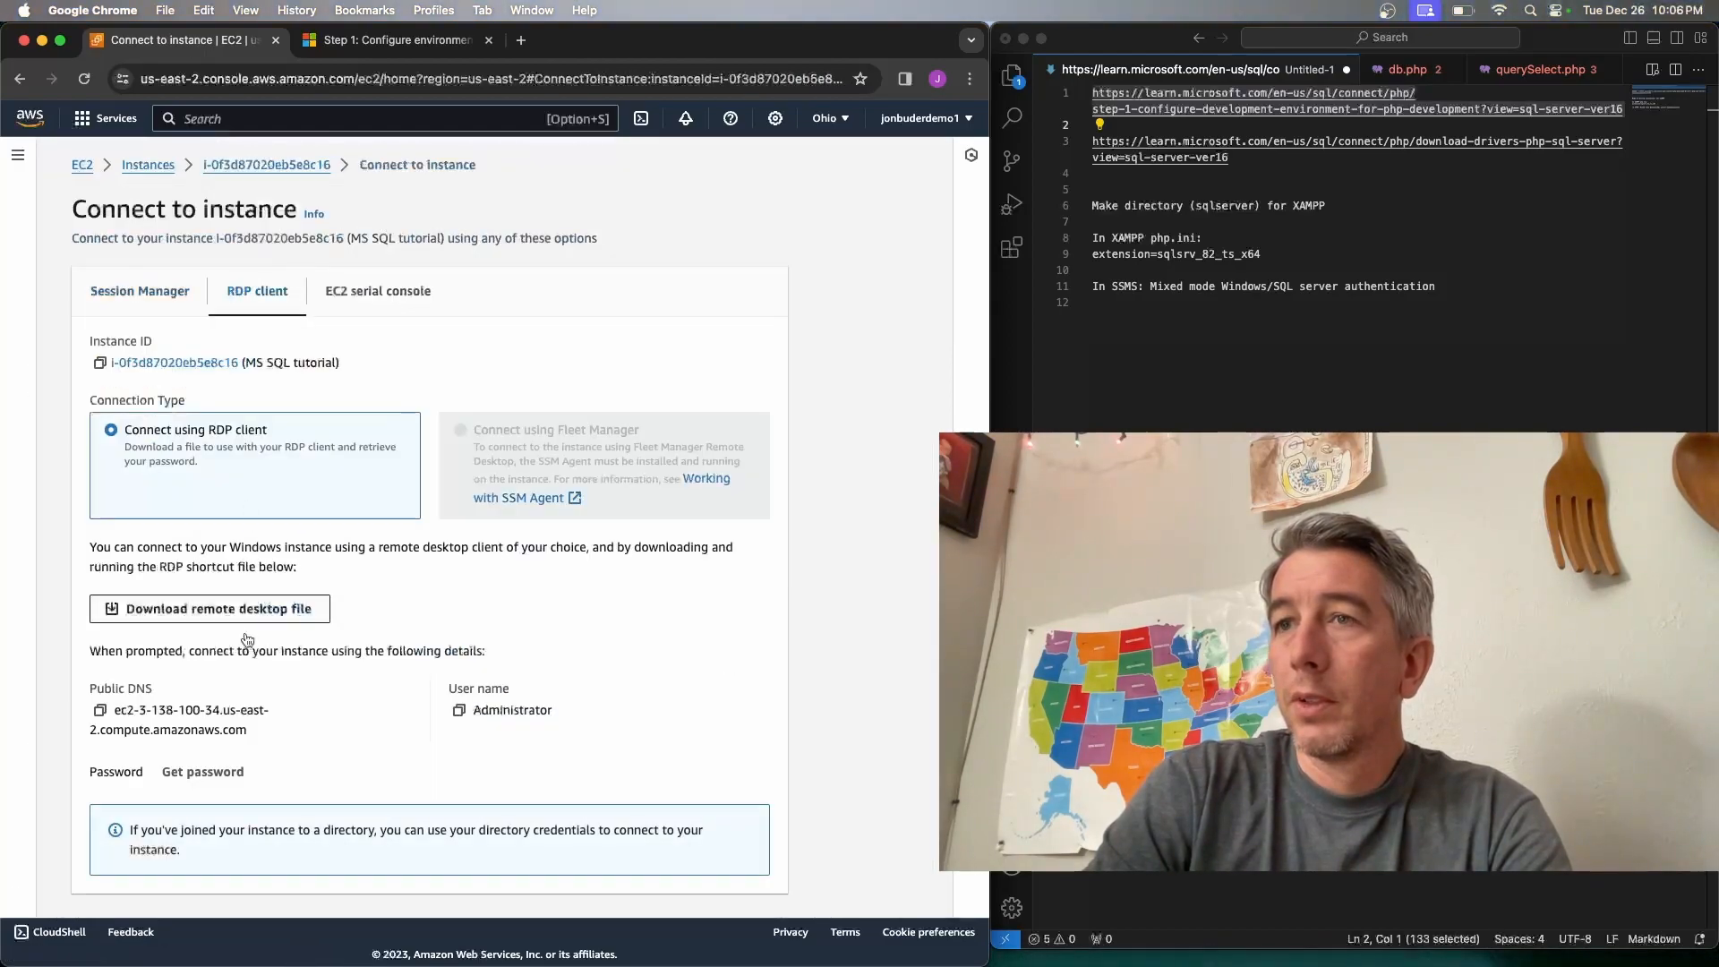
{"action": "left_click", "coordinate": [202, 772]}
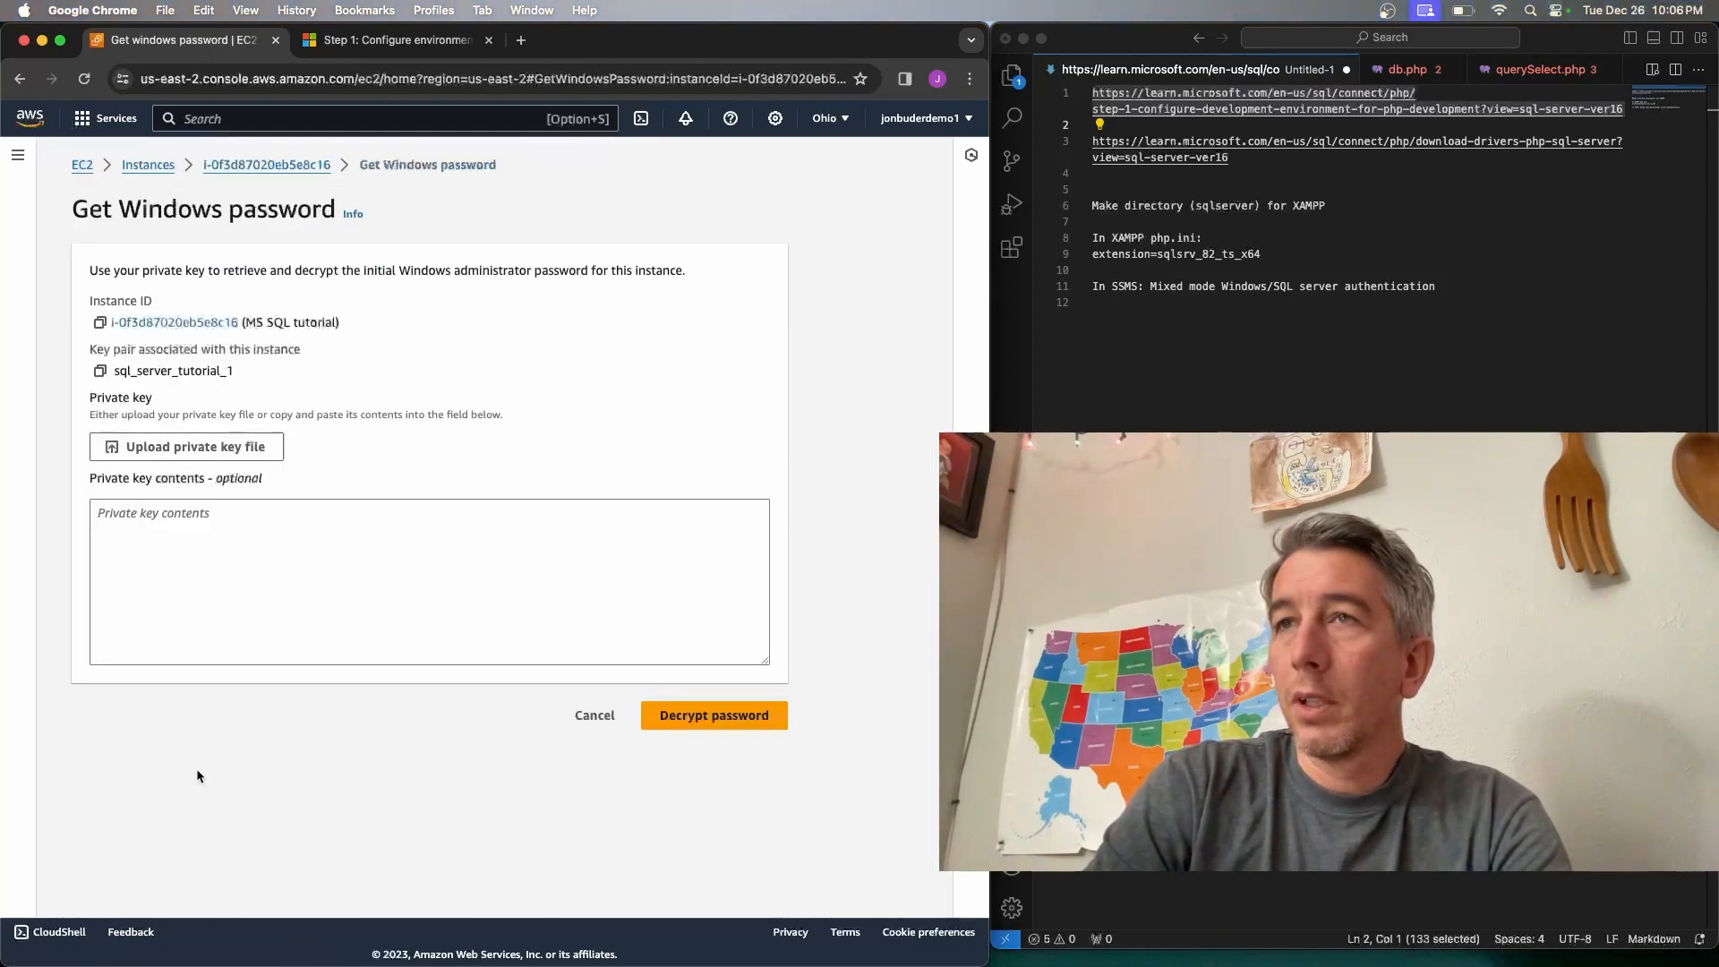
Upload sql_server_tutorial_1.pem from Downloads, decrypt the Administrator password and copy it
{"action": "left_click", "coordinate": [250, 449]}
{"action": "left_click", "coordinate": [768, 324]}
{"action": "type", "text": "pem"}
{"action": "key", "text": "Return"}
{"action": "left_click", "coordinate": [418, 364]}
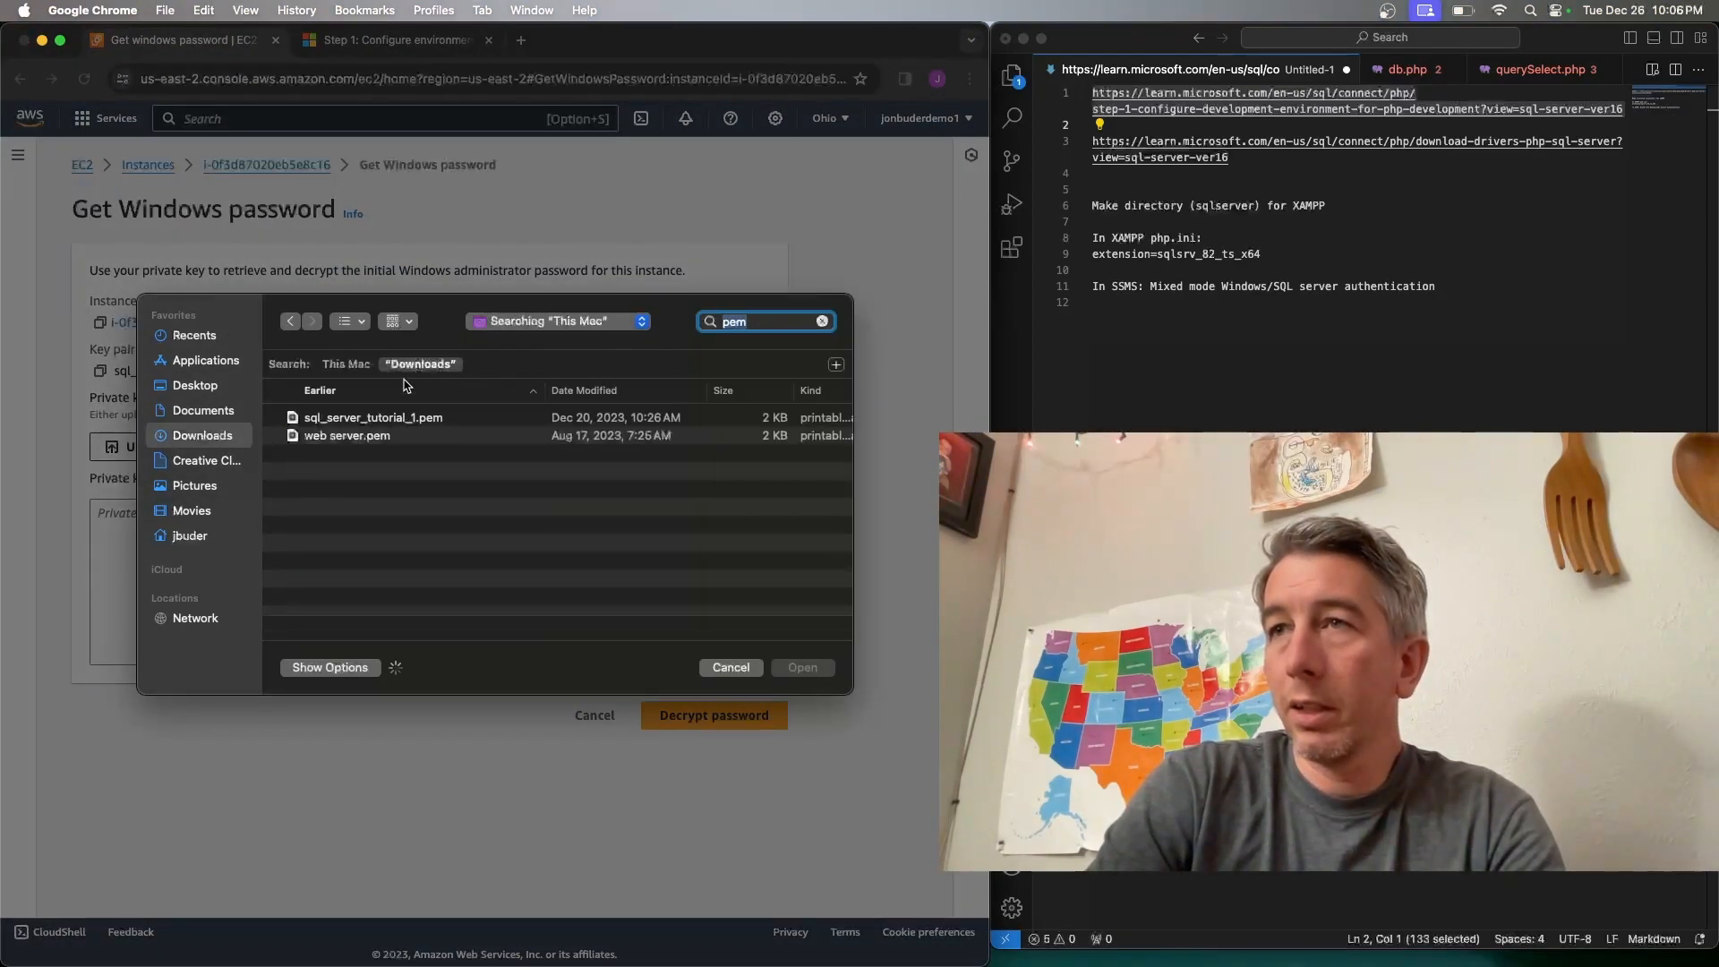
{"action": "double_click", "coordinate": [371, 419]}
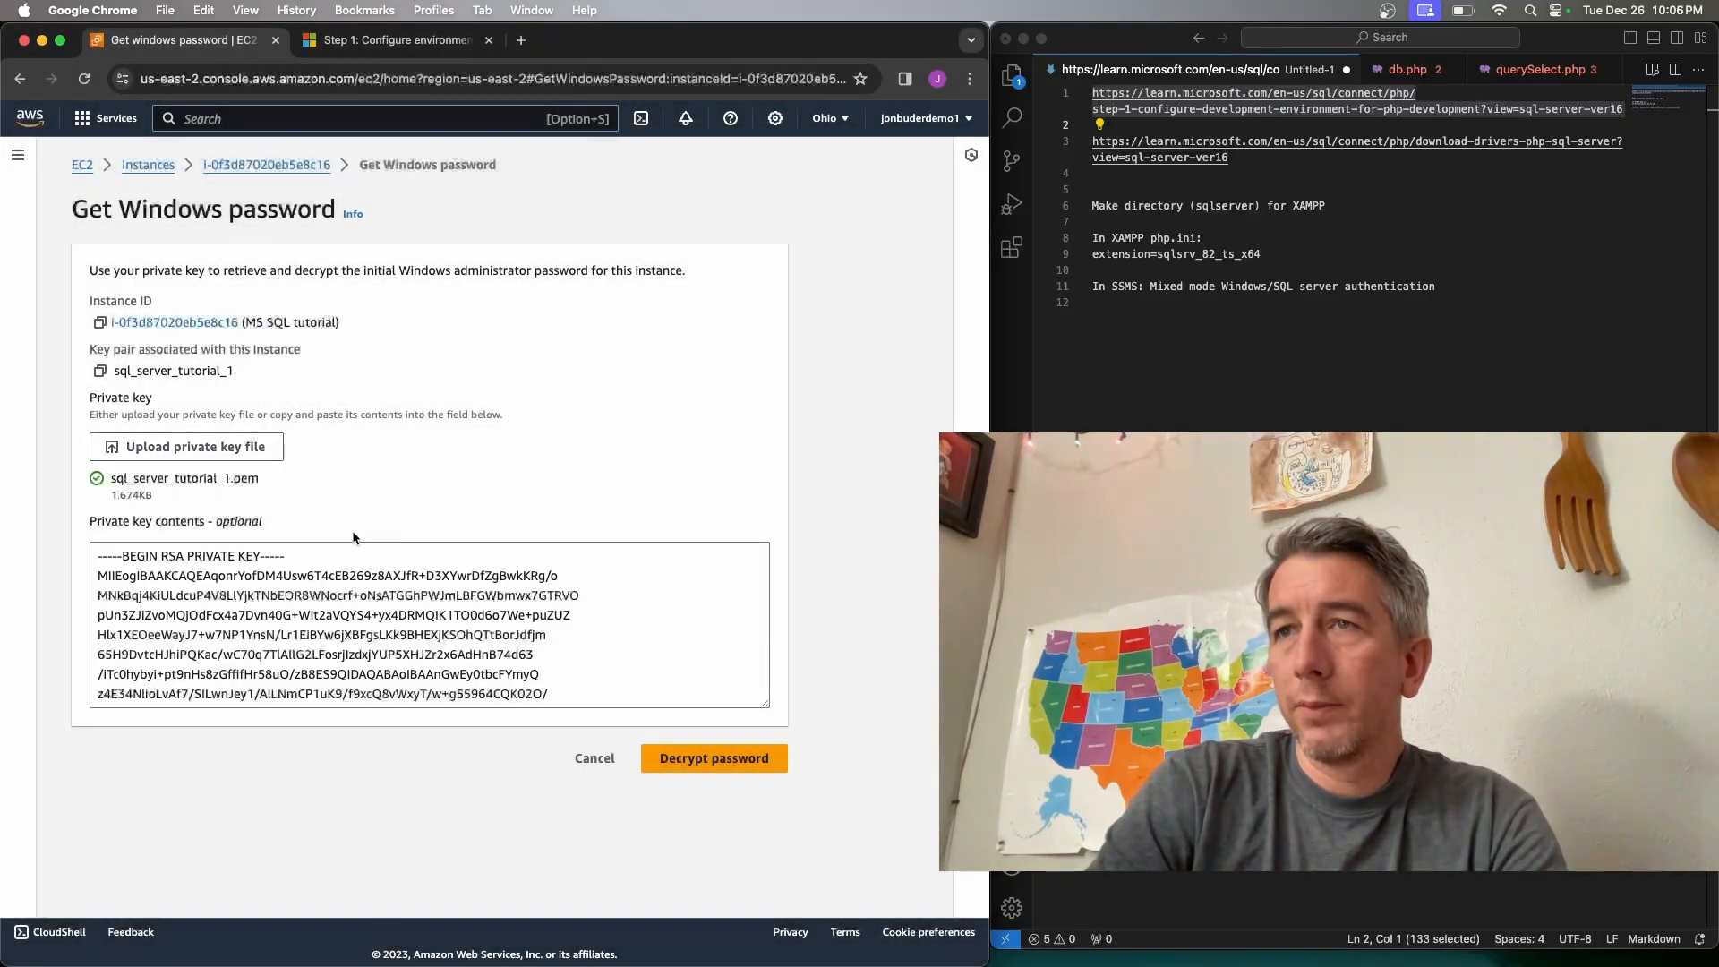
{"action": "left_click", "coordinate": [705, 759]}
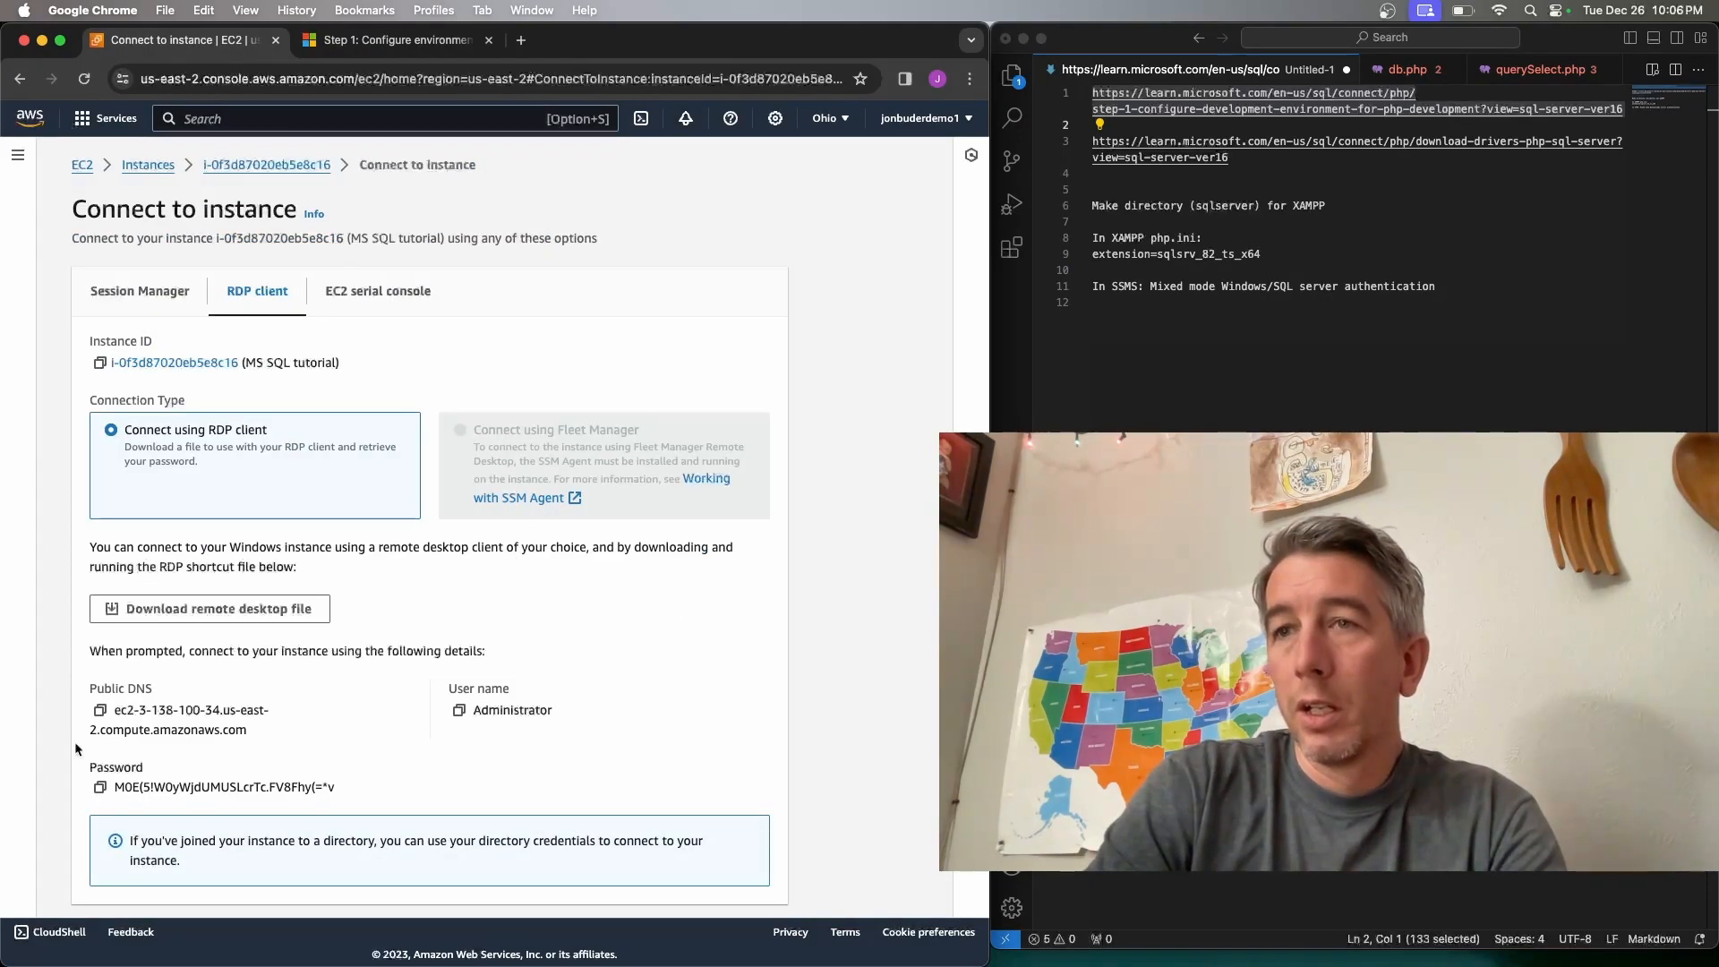
{"action": "left_click", "coordinate": [100, 788]}
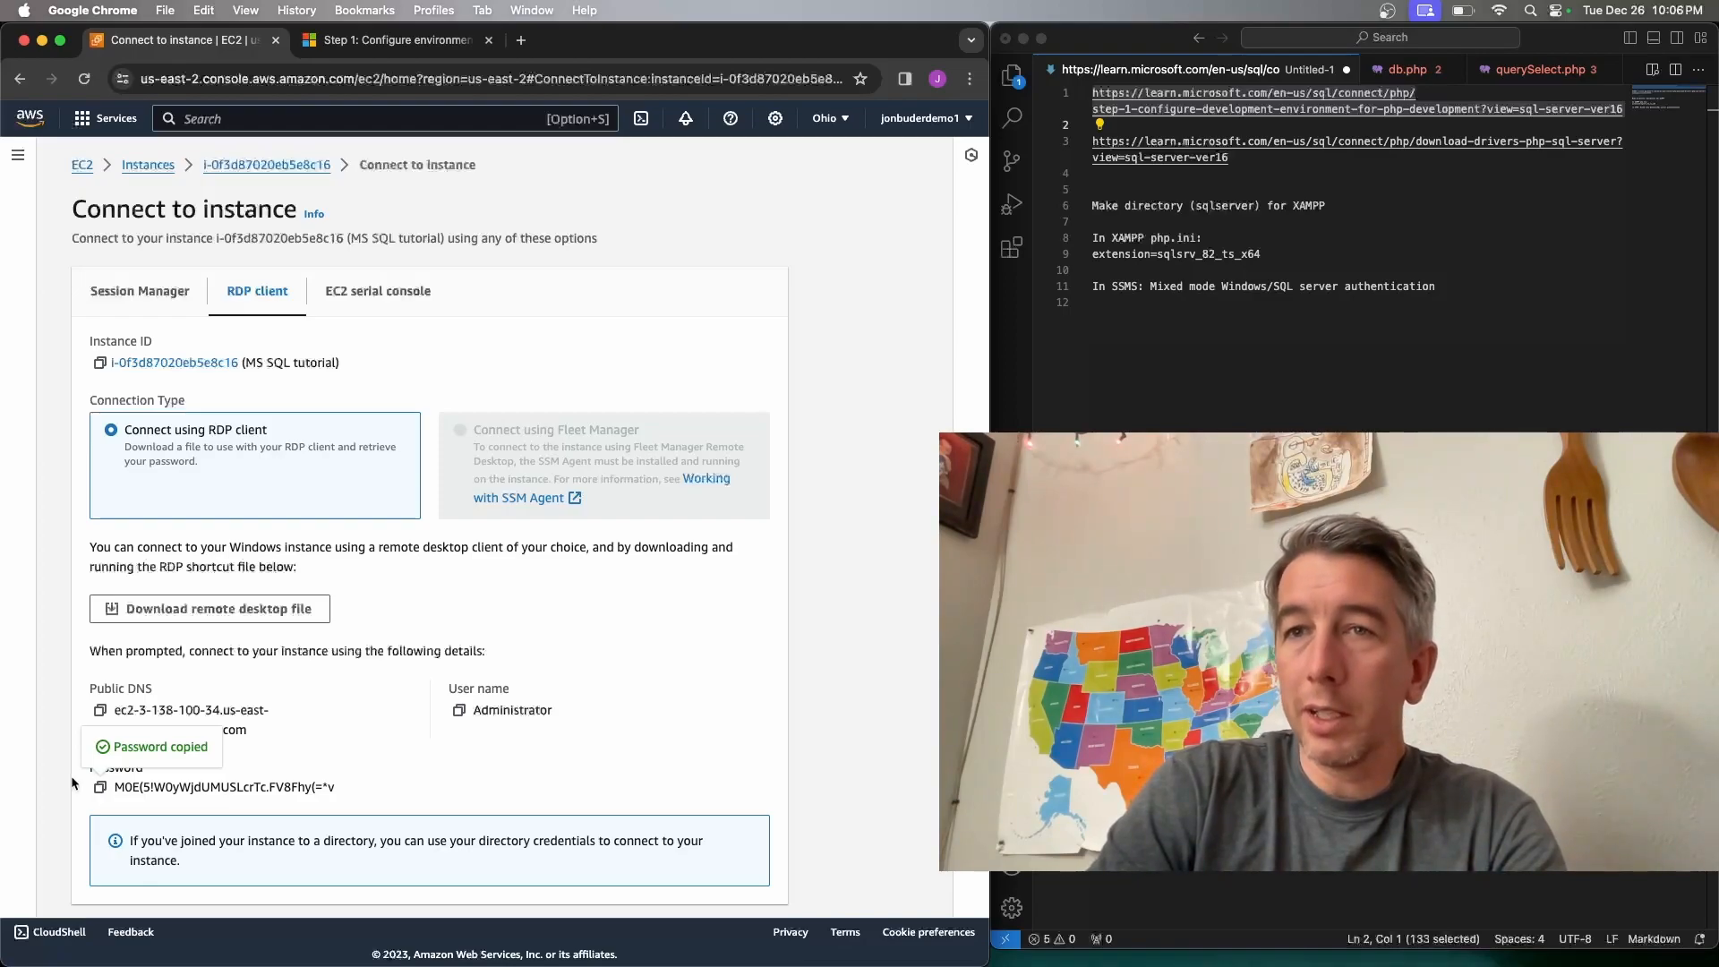
{"action": "key", "text": "super+space"}
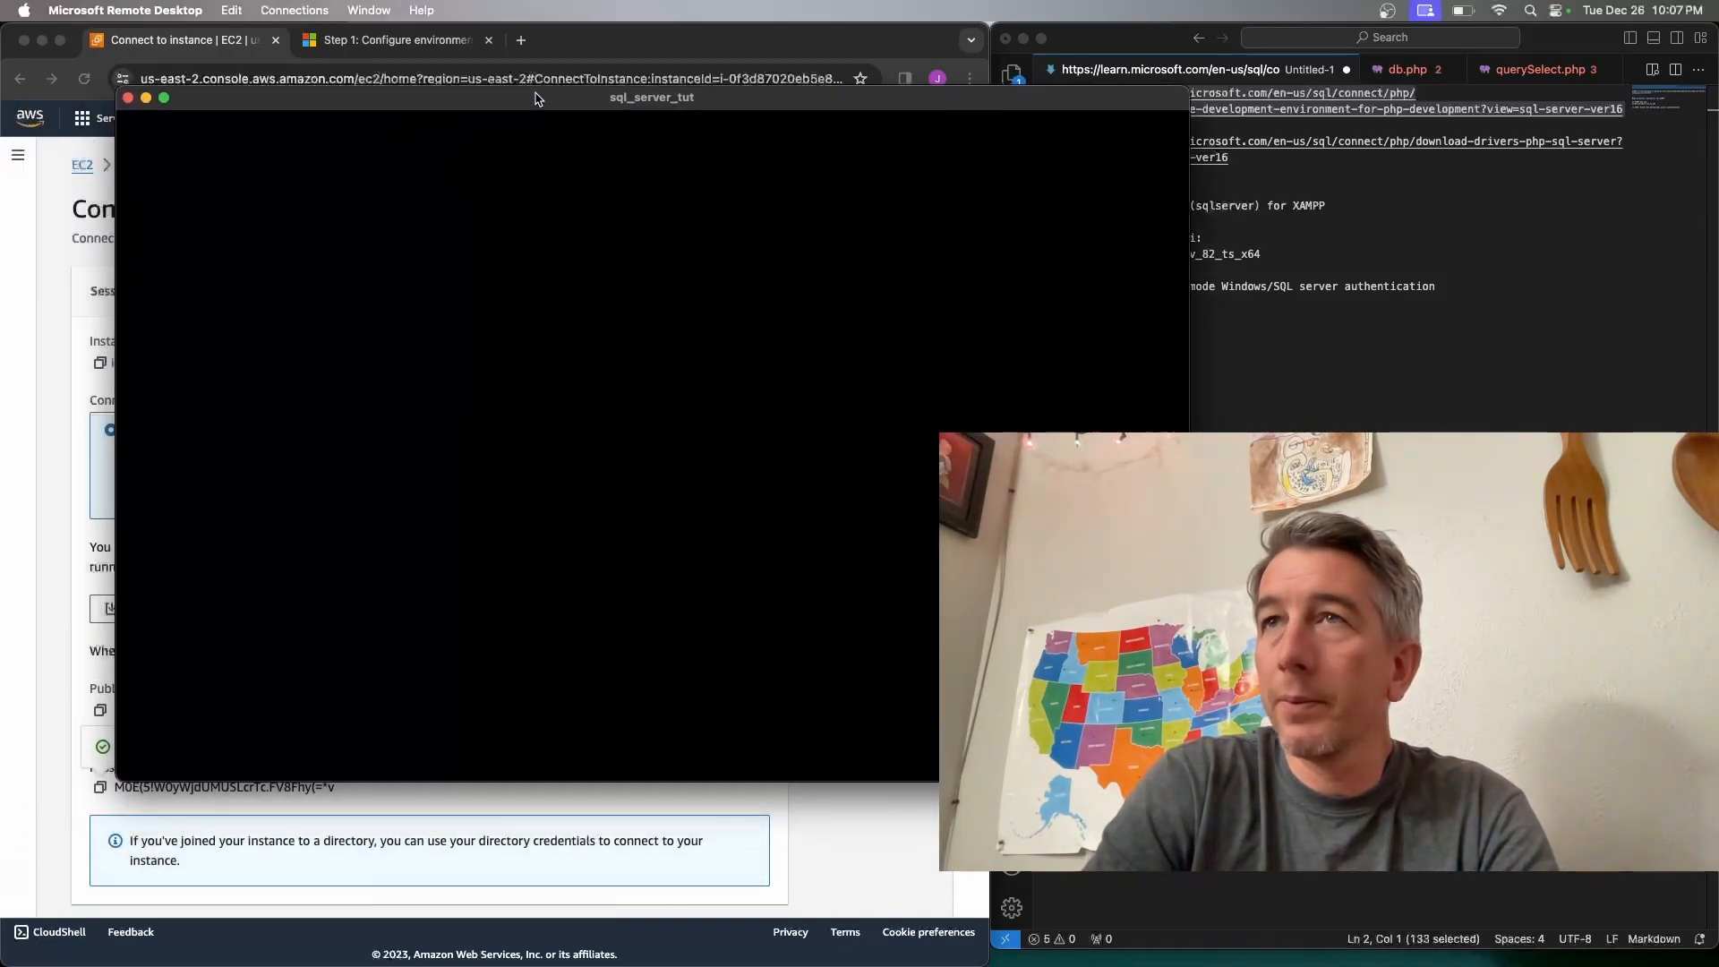
Connect to sql_server_tut in full screen using the copied Administrator password
{"action": "left_click", "coordinate": [349, 117]}
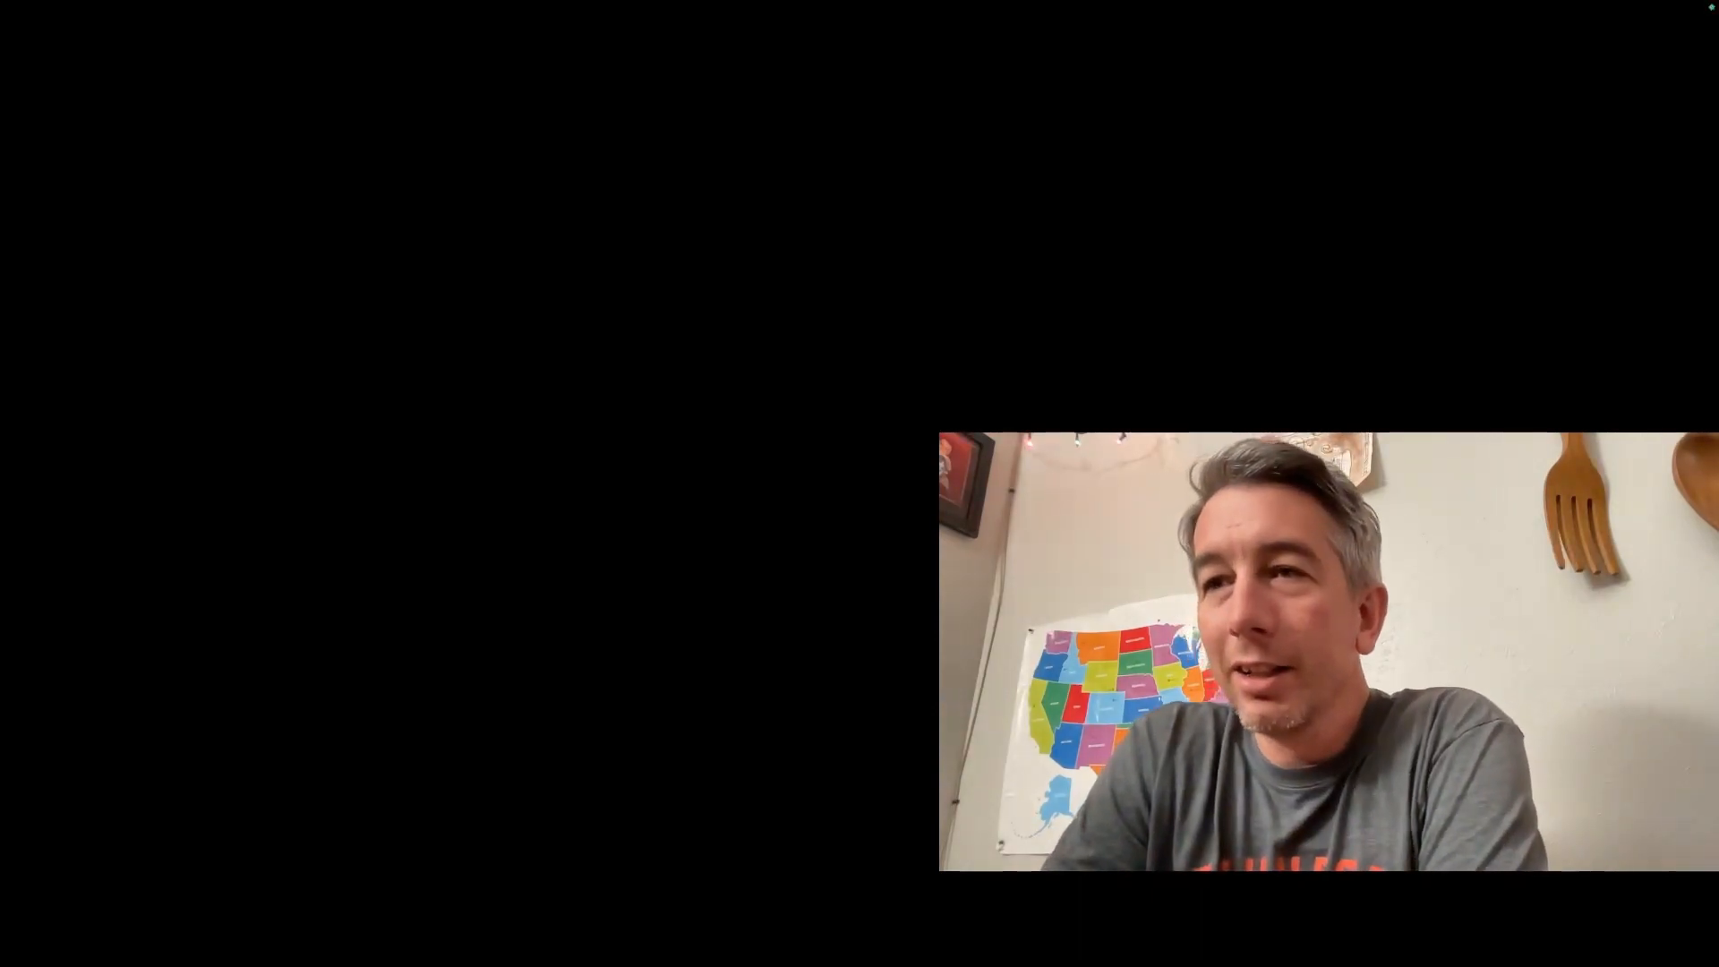
Allow network discovery on the remote server and launch Microsoft Edge
{"action": "mouse_move", "coordinate": [399, 2]}
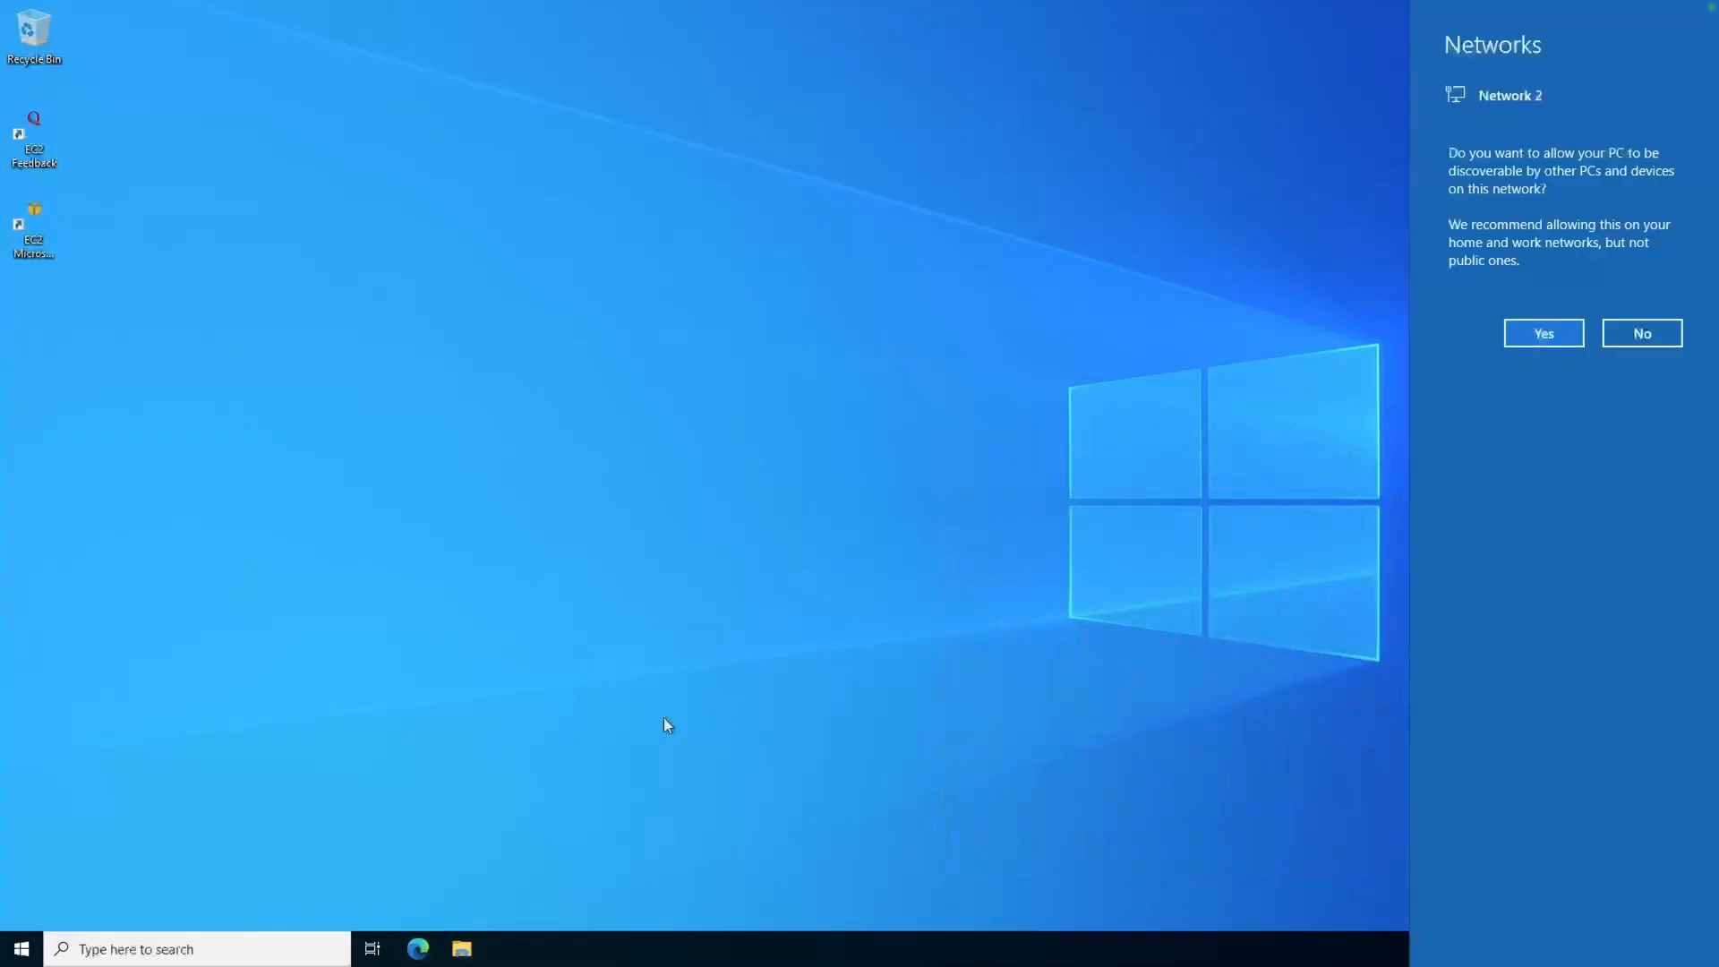
{"action": "left_click", "coordinate": [1550, 341]}
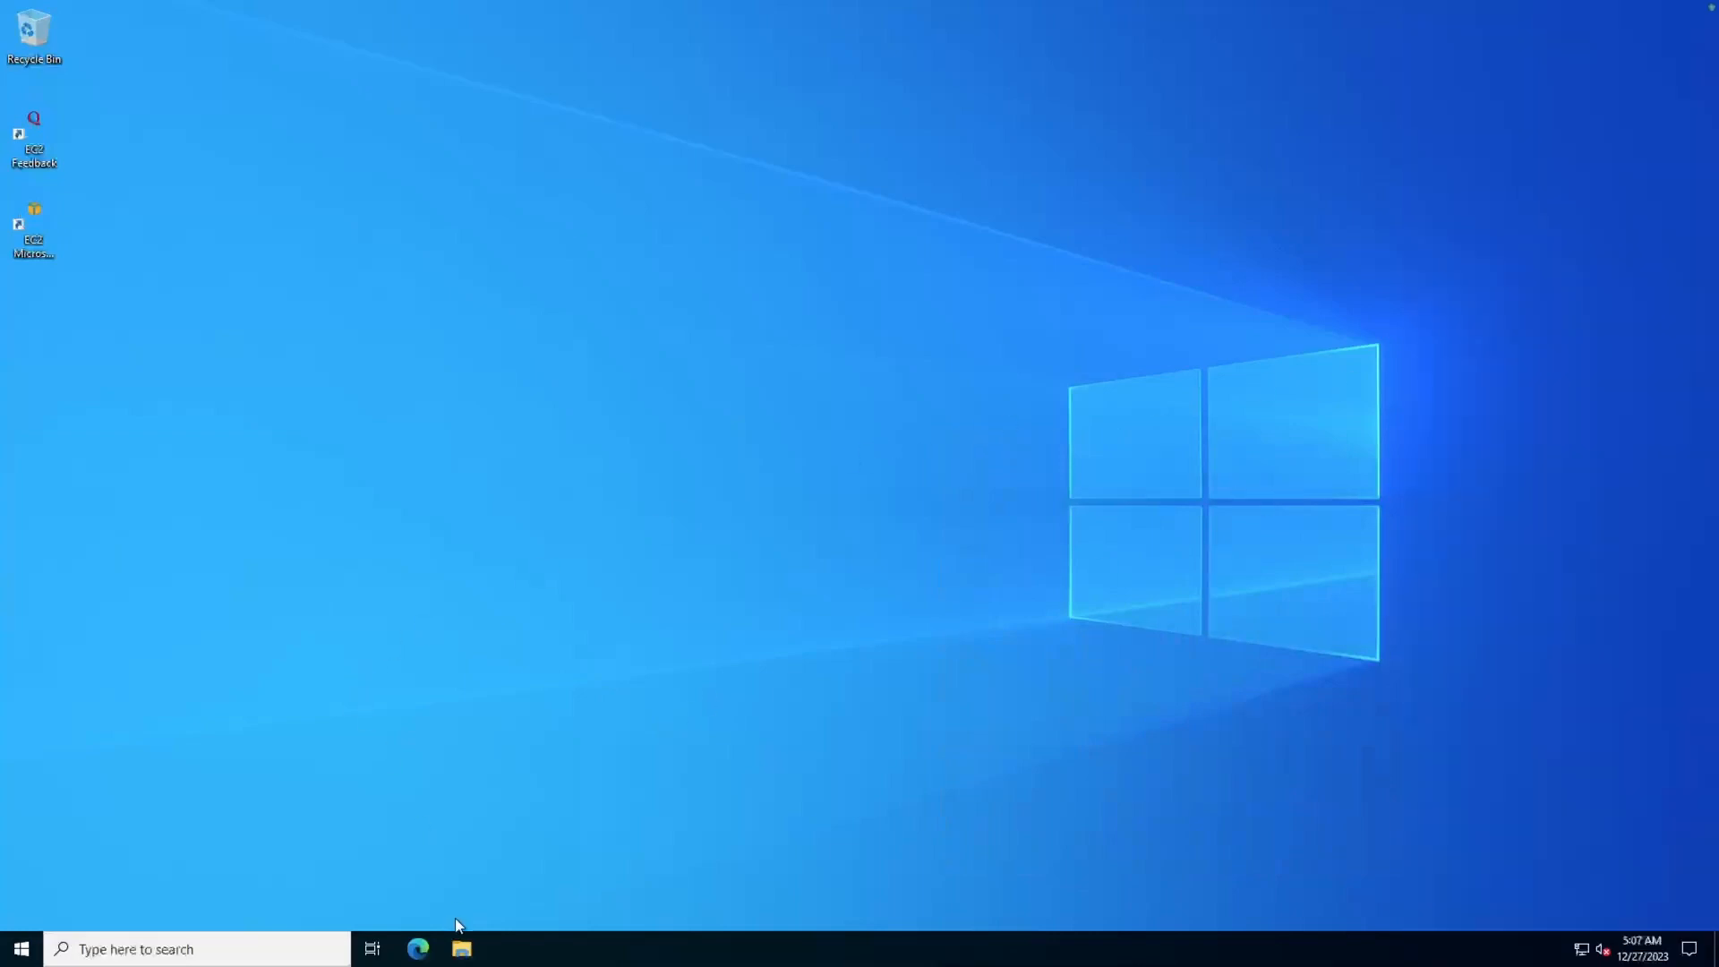
{"action": "left_click", "coordinate": [418, 951]}
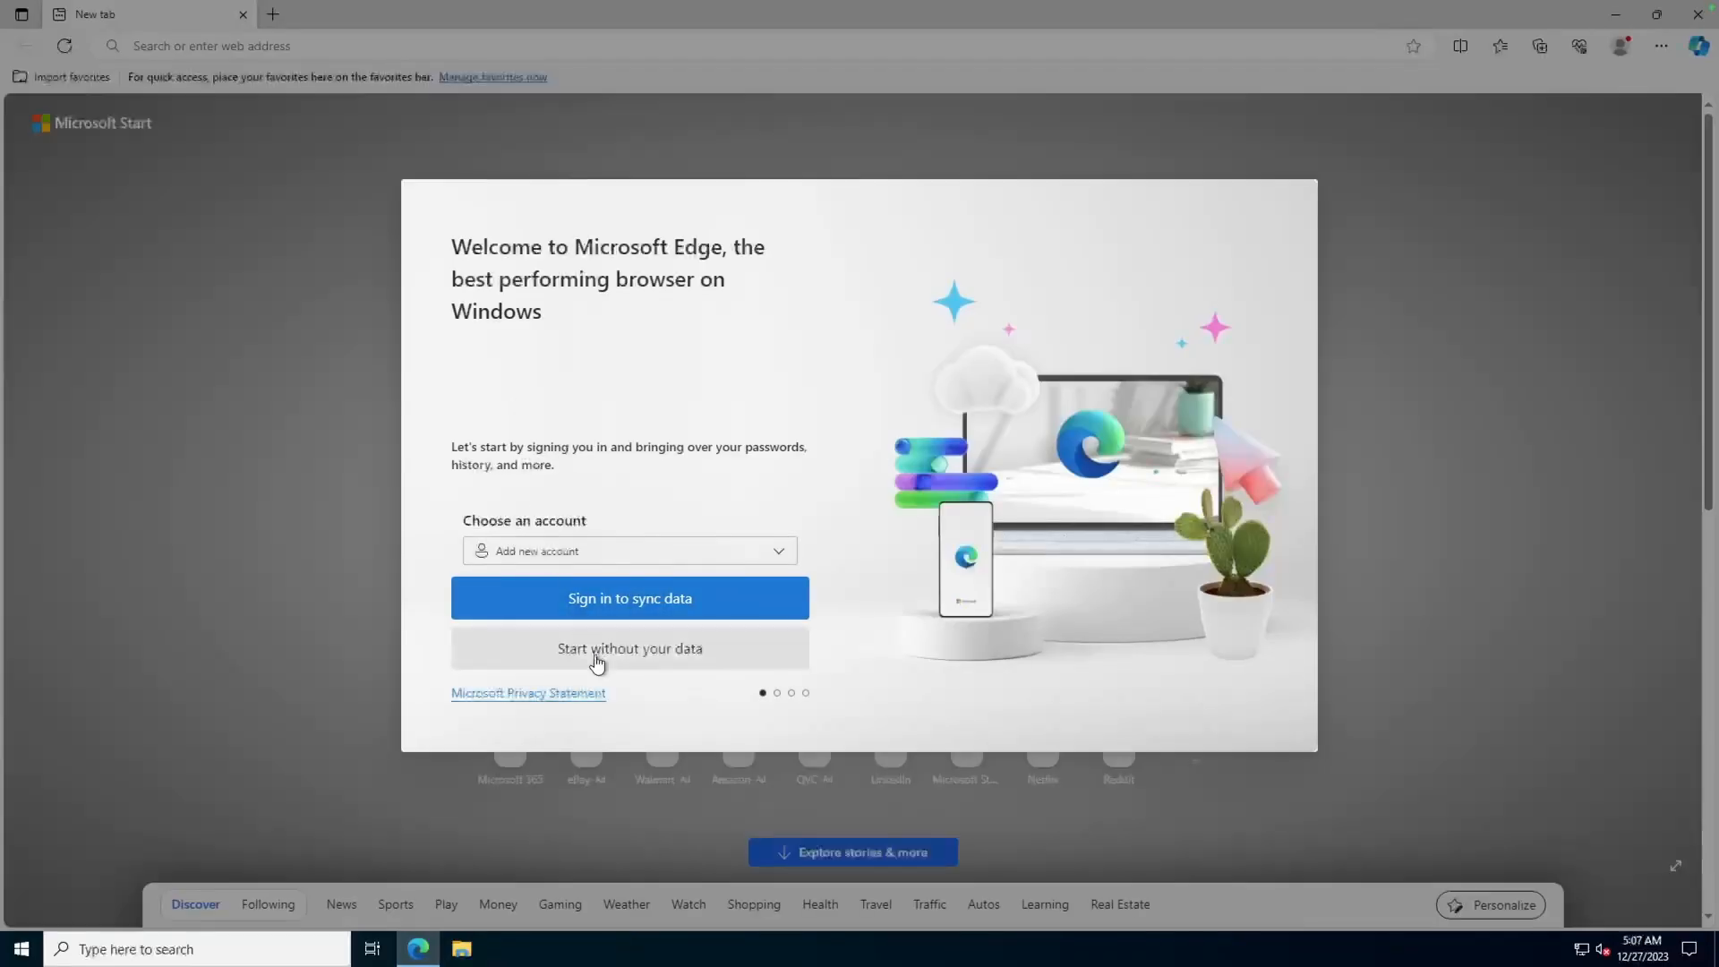
Get through Edge's welcome setup without signing in and start browsing
{"action": "left_click", "coordinate": [597, 663]}
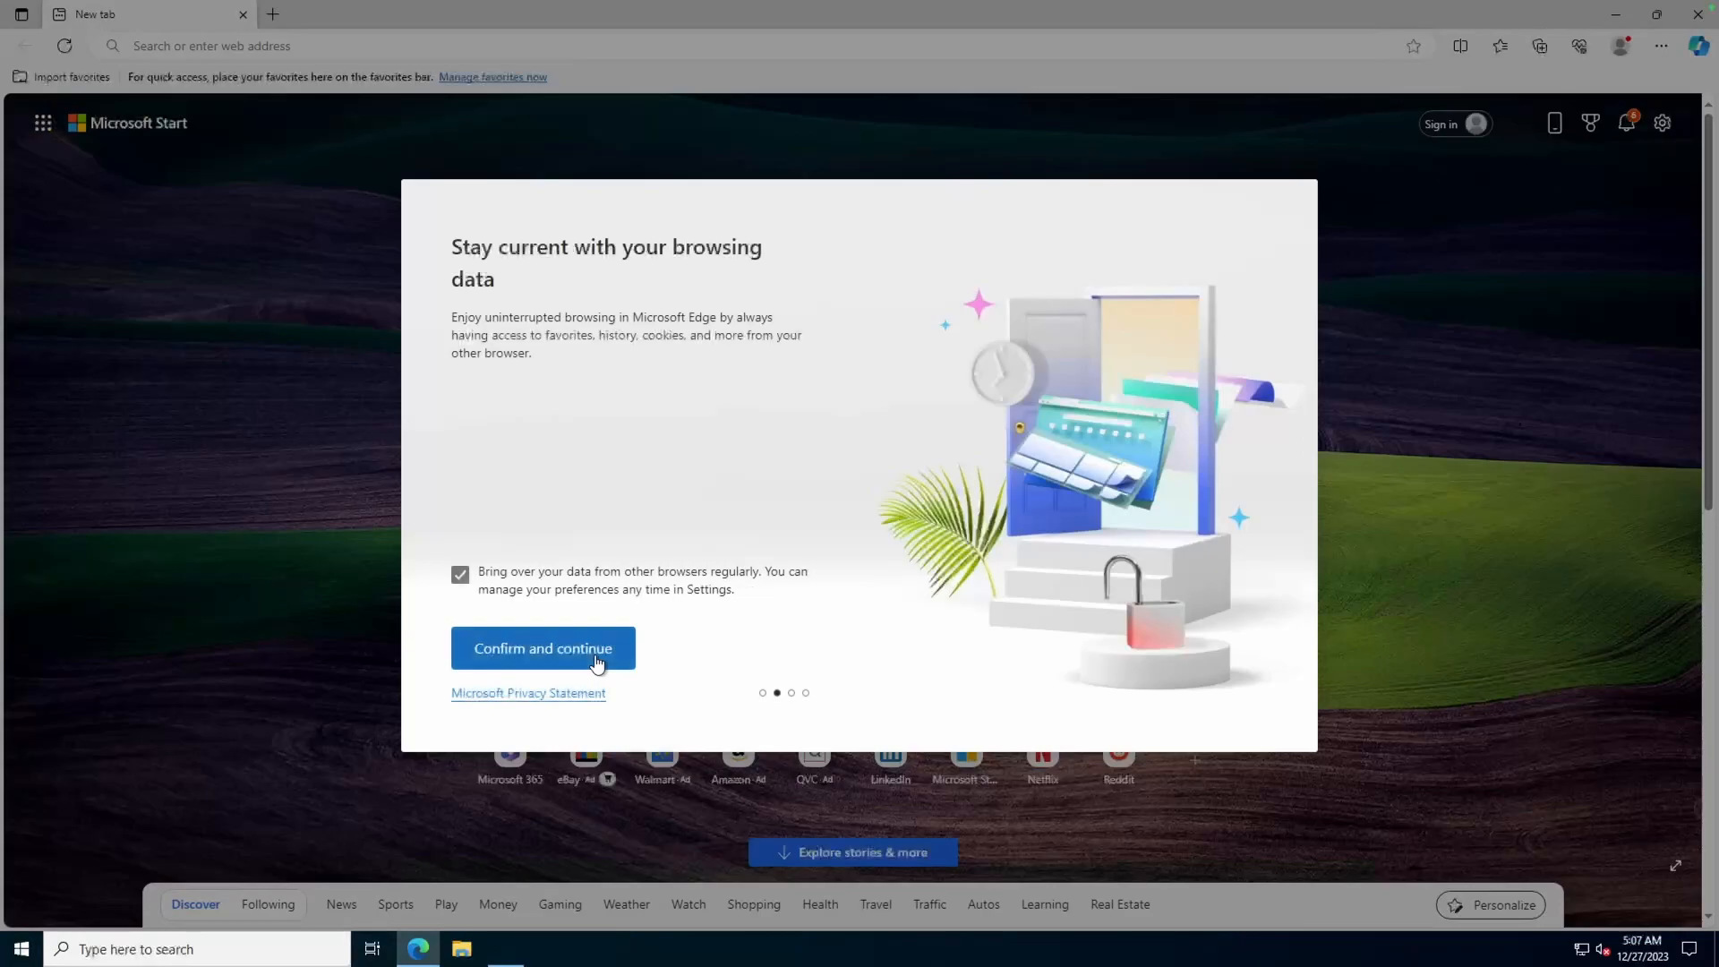
{"action": "left_click", "coordinate": [598, 663]}
{"action": "left_click", "coordinate": [597, 663]}
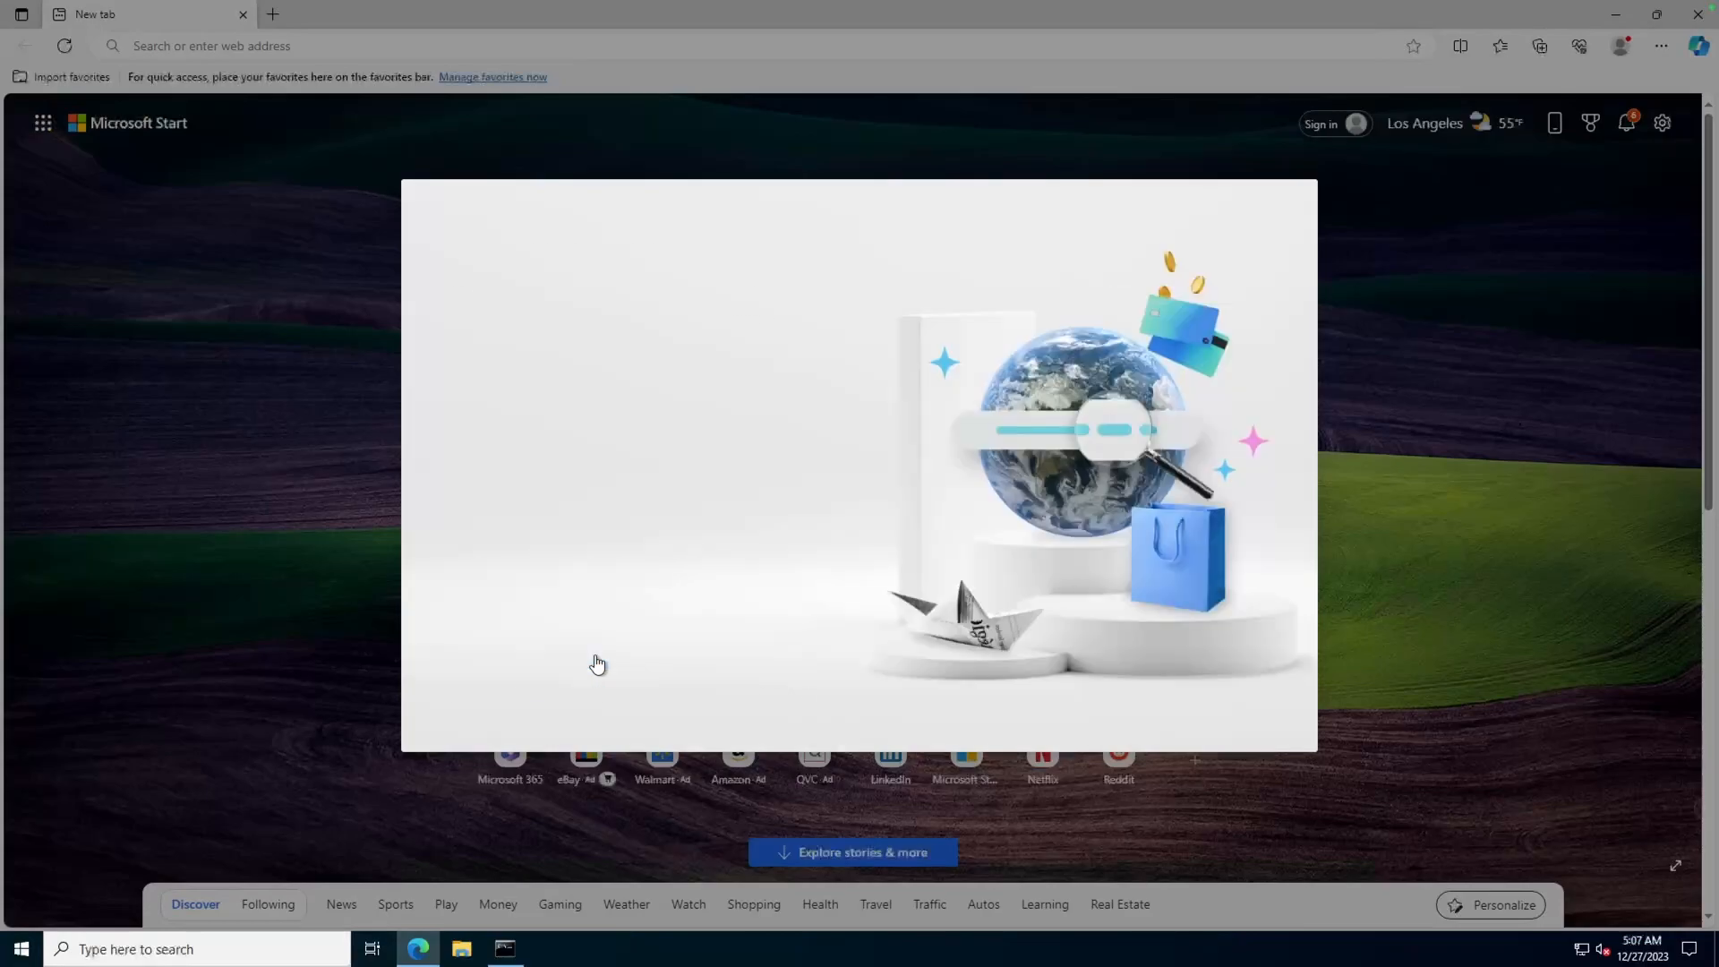
{"action": "left_click", "coordinate": [597, 662]}
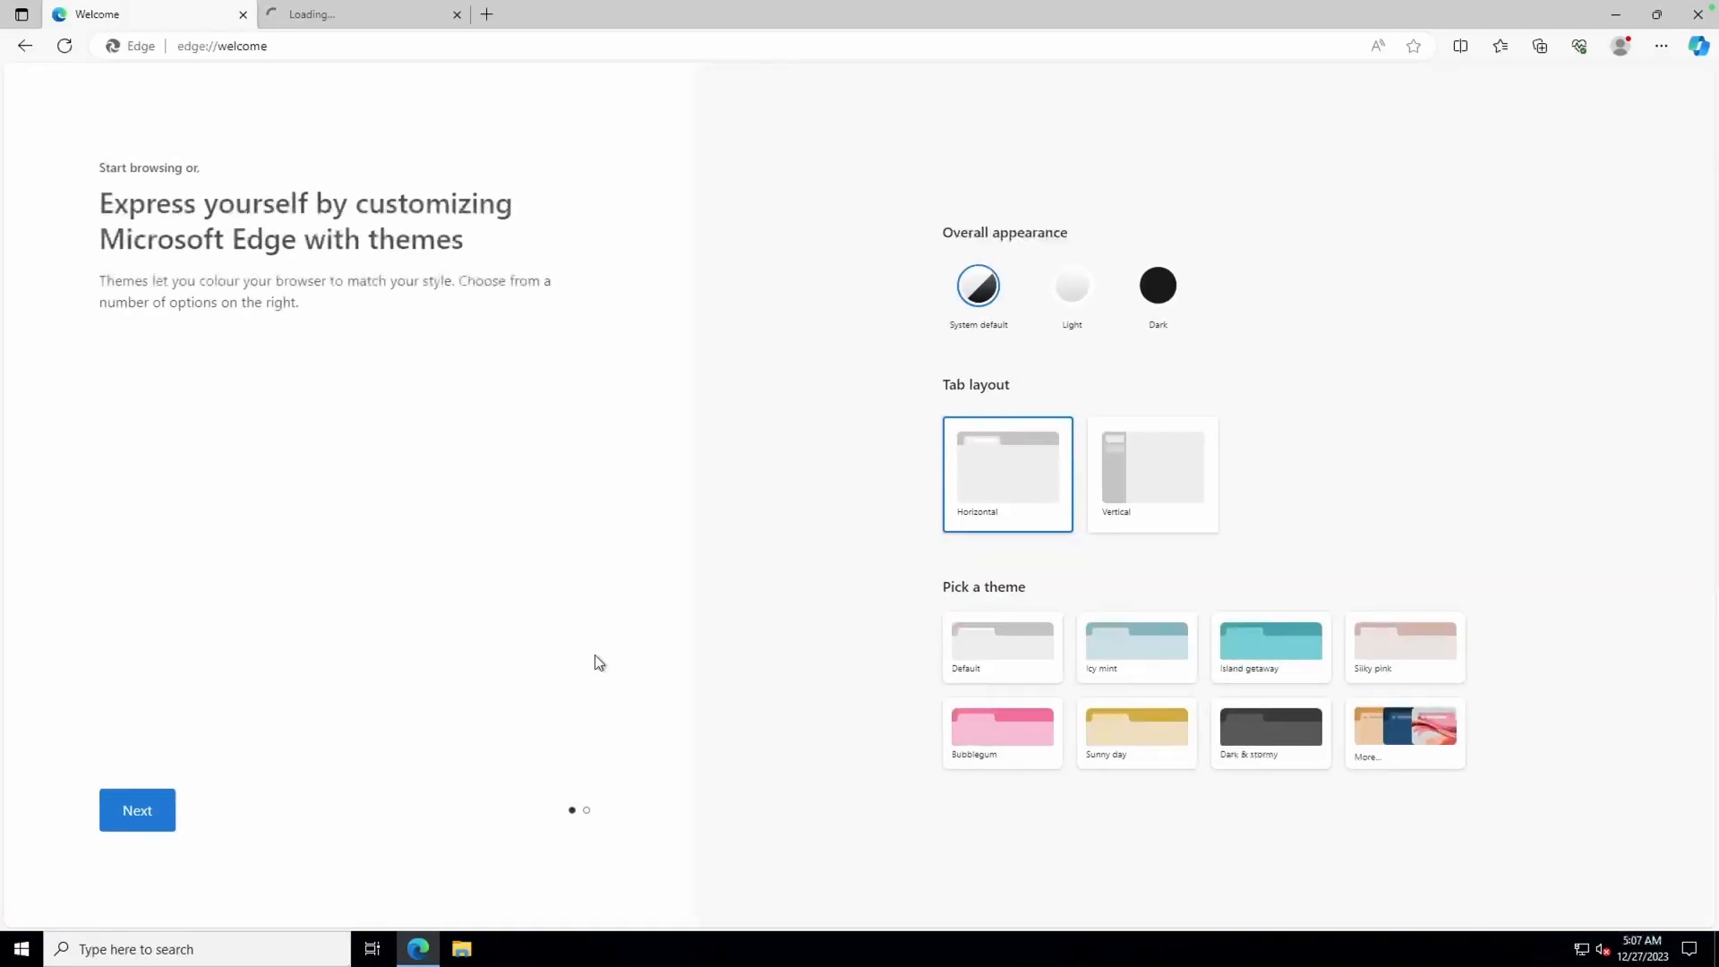
{"action": "left_click", "coordinate": [355, 37]}
Search Google for 'sql server express' and download SQL2022-SSEI-Expr.exe from SQL Server Downloads
{"action": "type", "text": "go"}
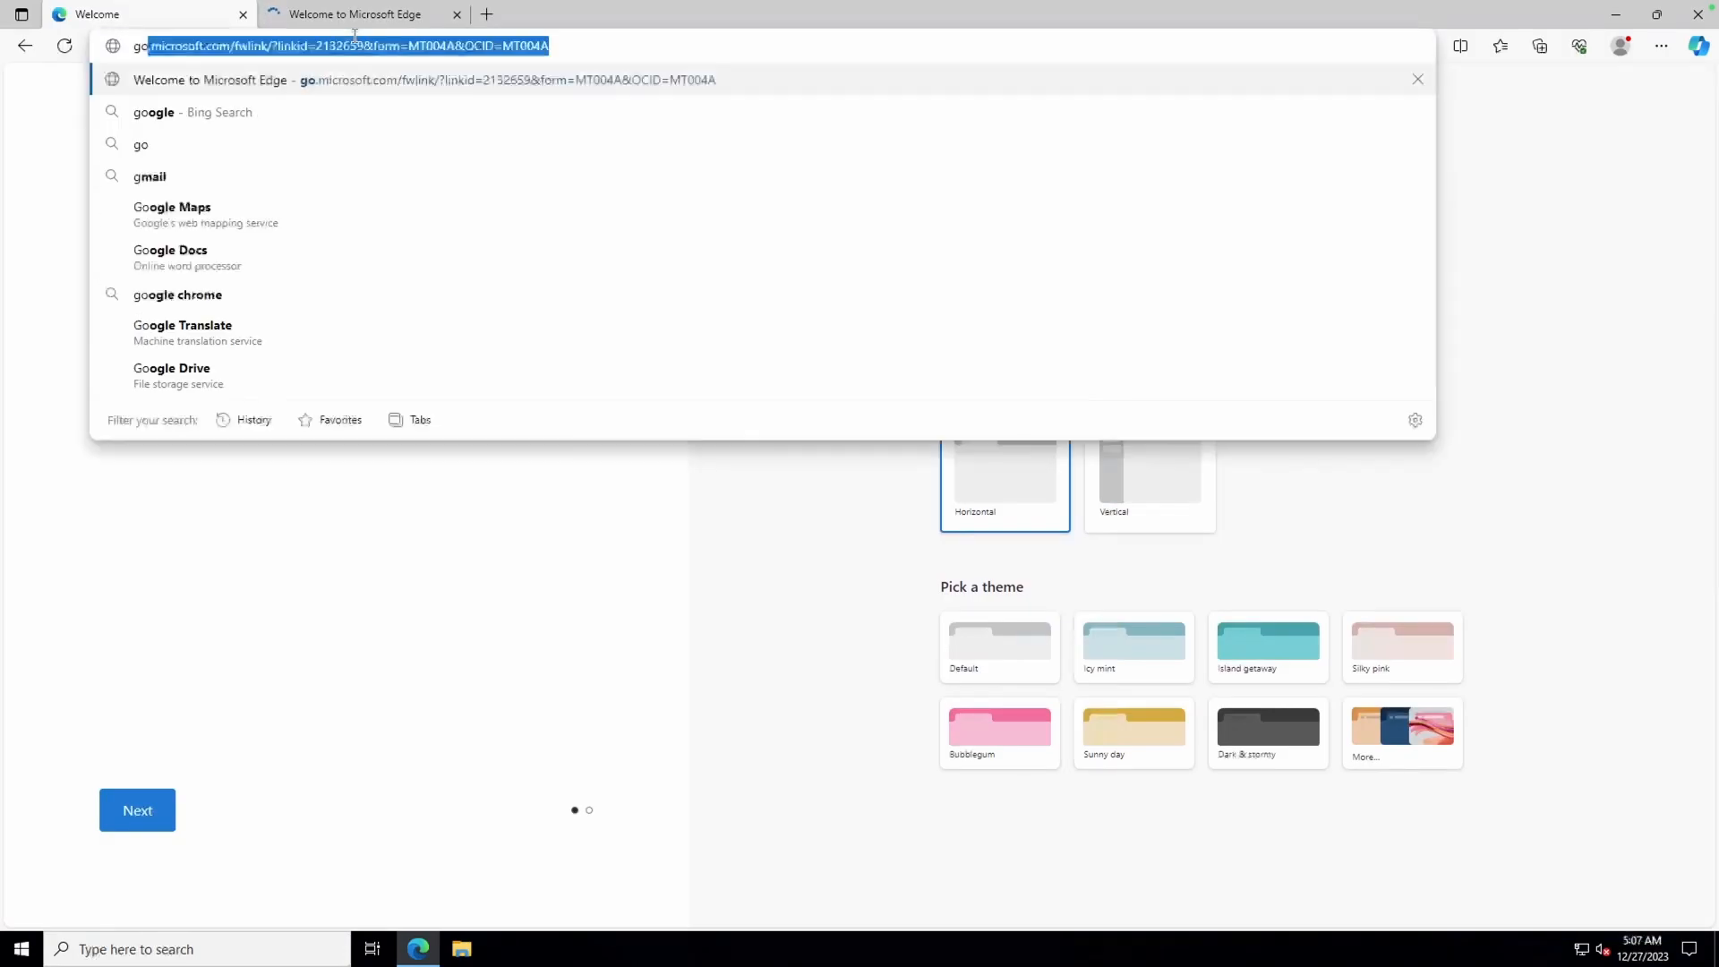
{"action": "type", "text": "ogle.com"}
{"action": "key", "text": "Return"}
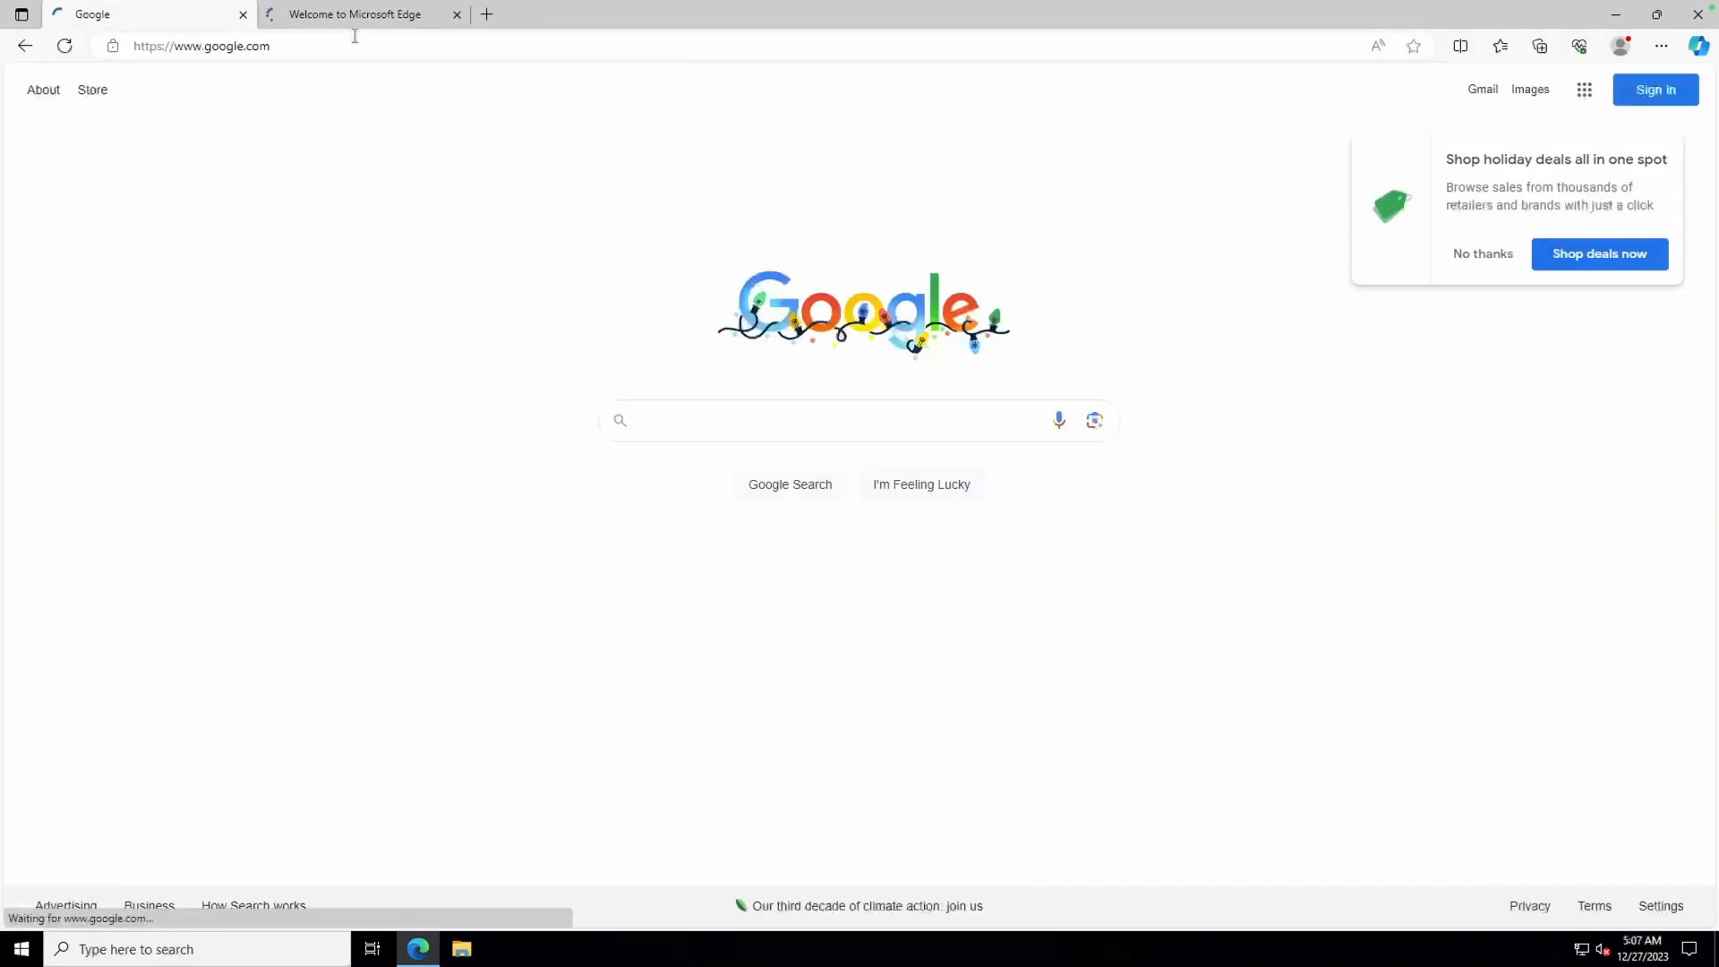
{"action": "type", "text": "sql server"}
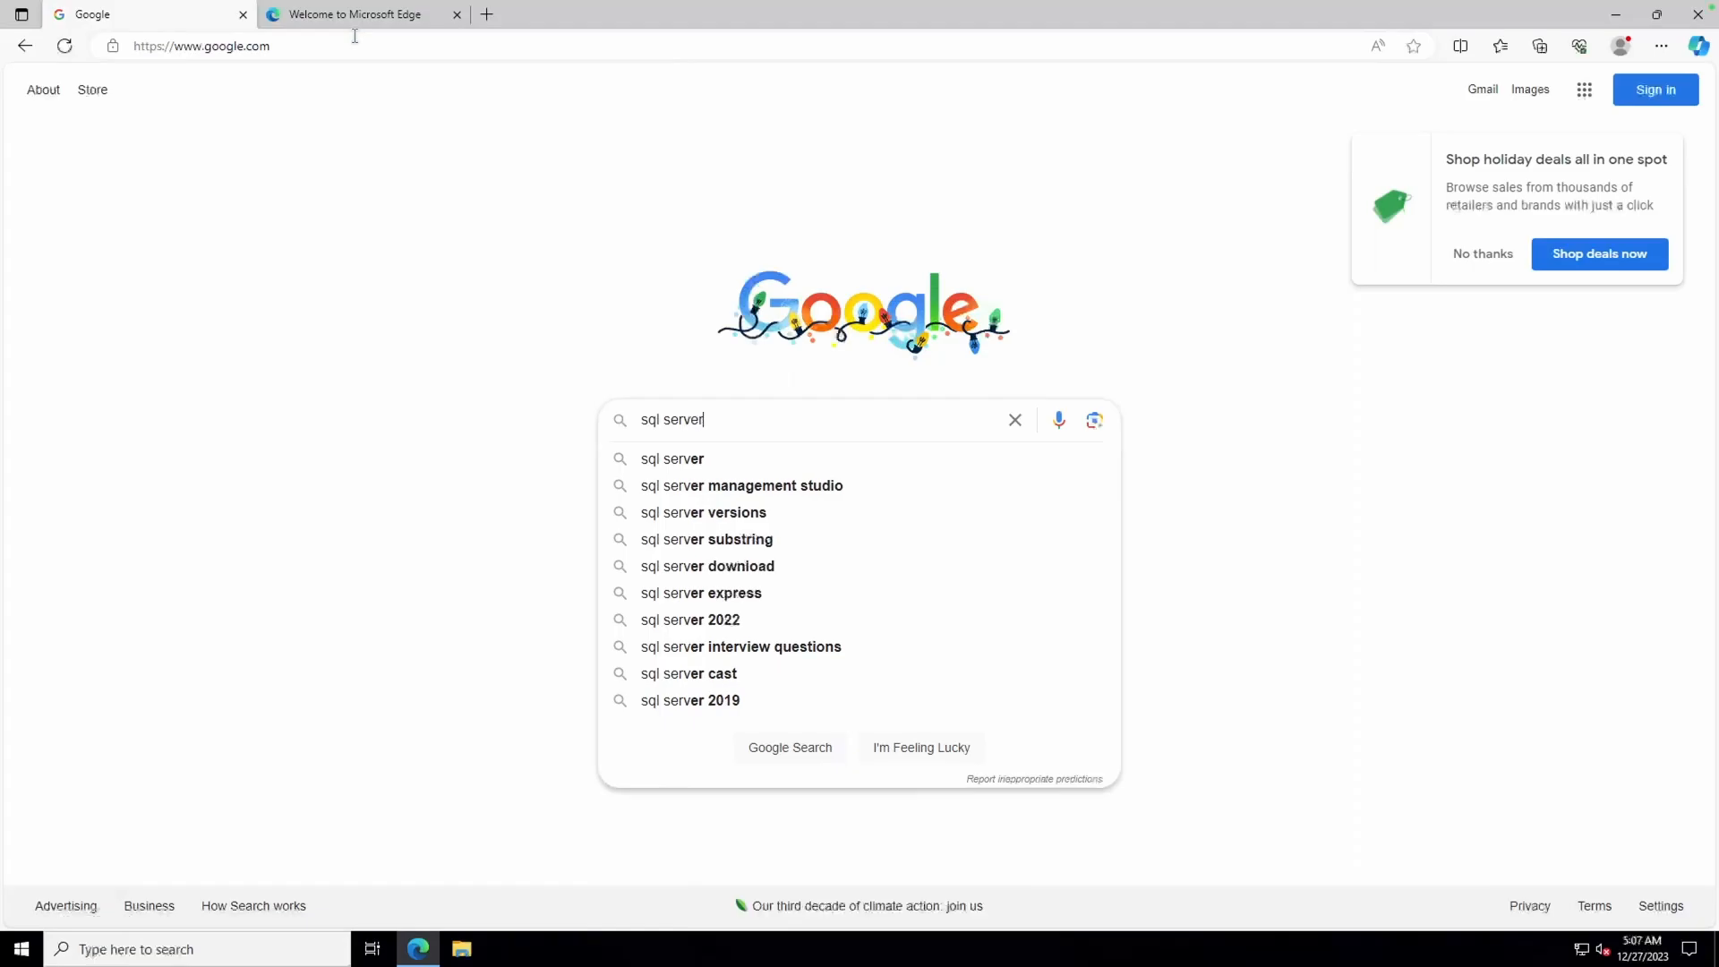
{"action": "type", "text": " express"}
{"action": "key", "text": "Return"}
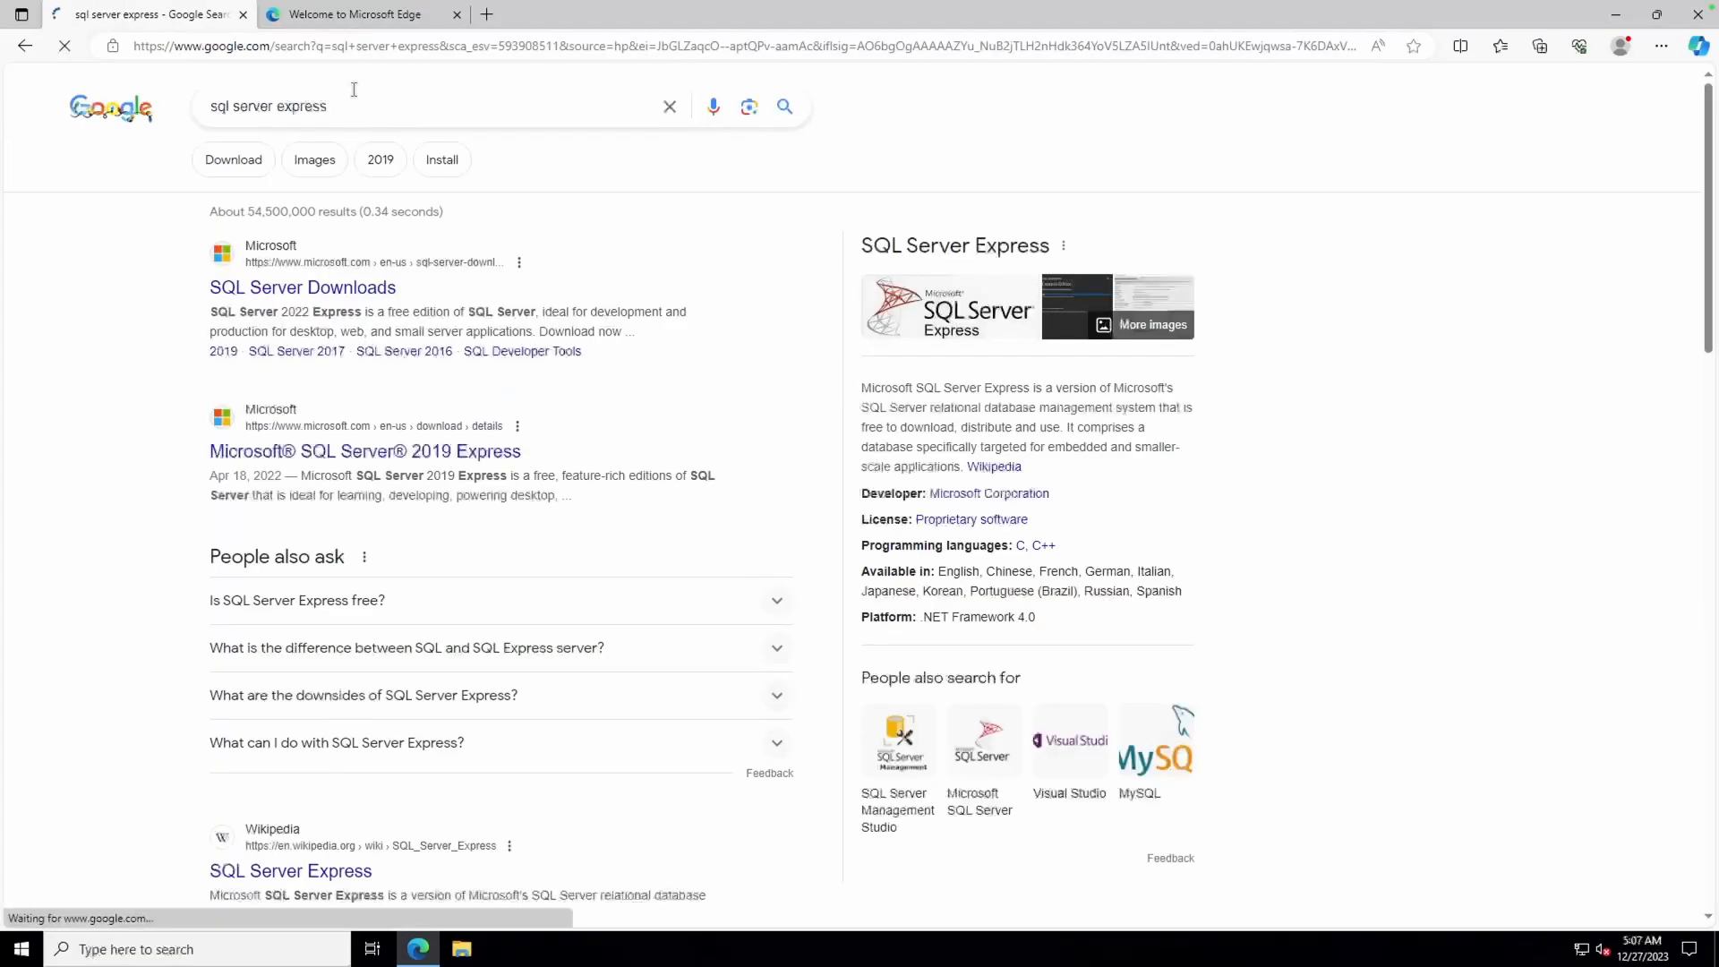
{"action": "left_click", "coordinate": [340, 289]}
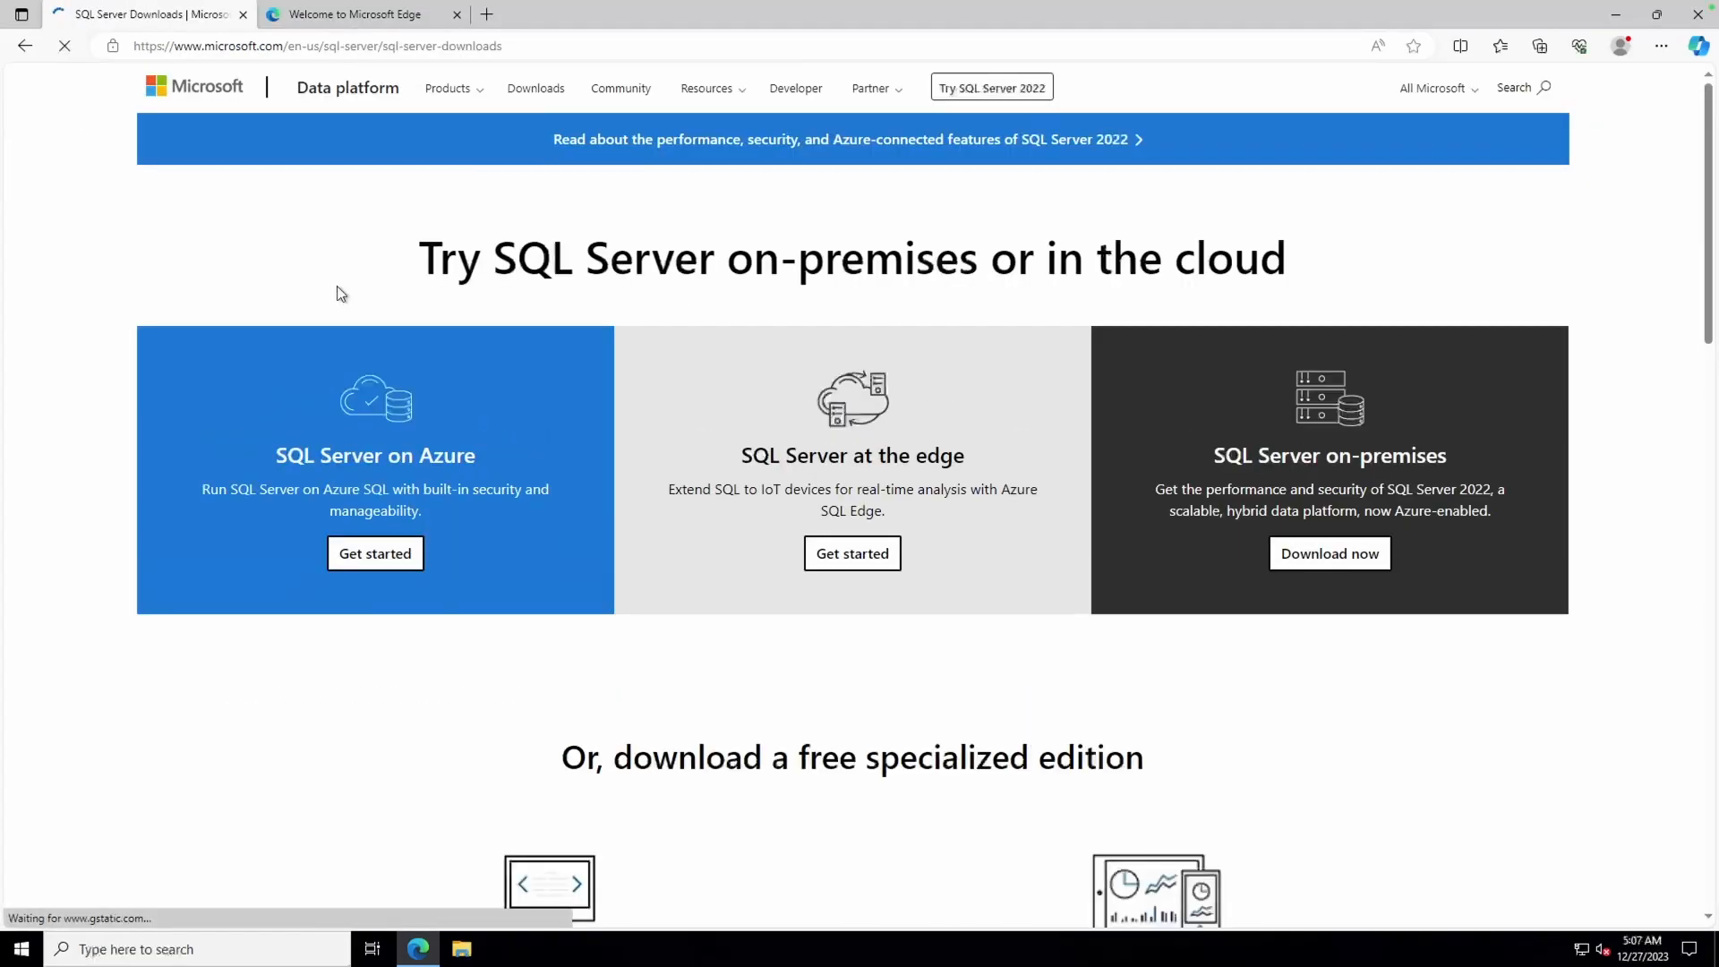
{"action": "scroll", "coordinate": [855, 685], "scroll_direction": "down", "scroll_amount": 4}
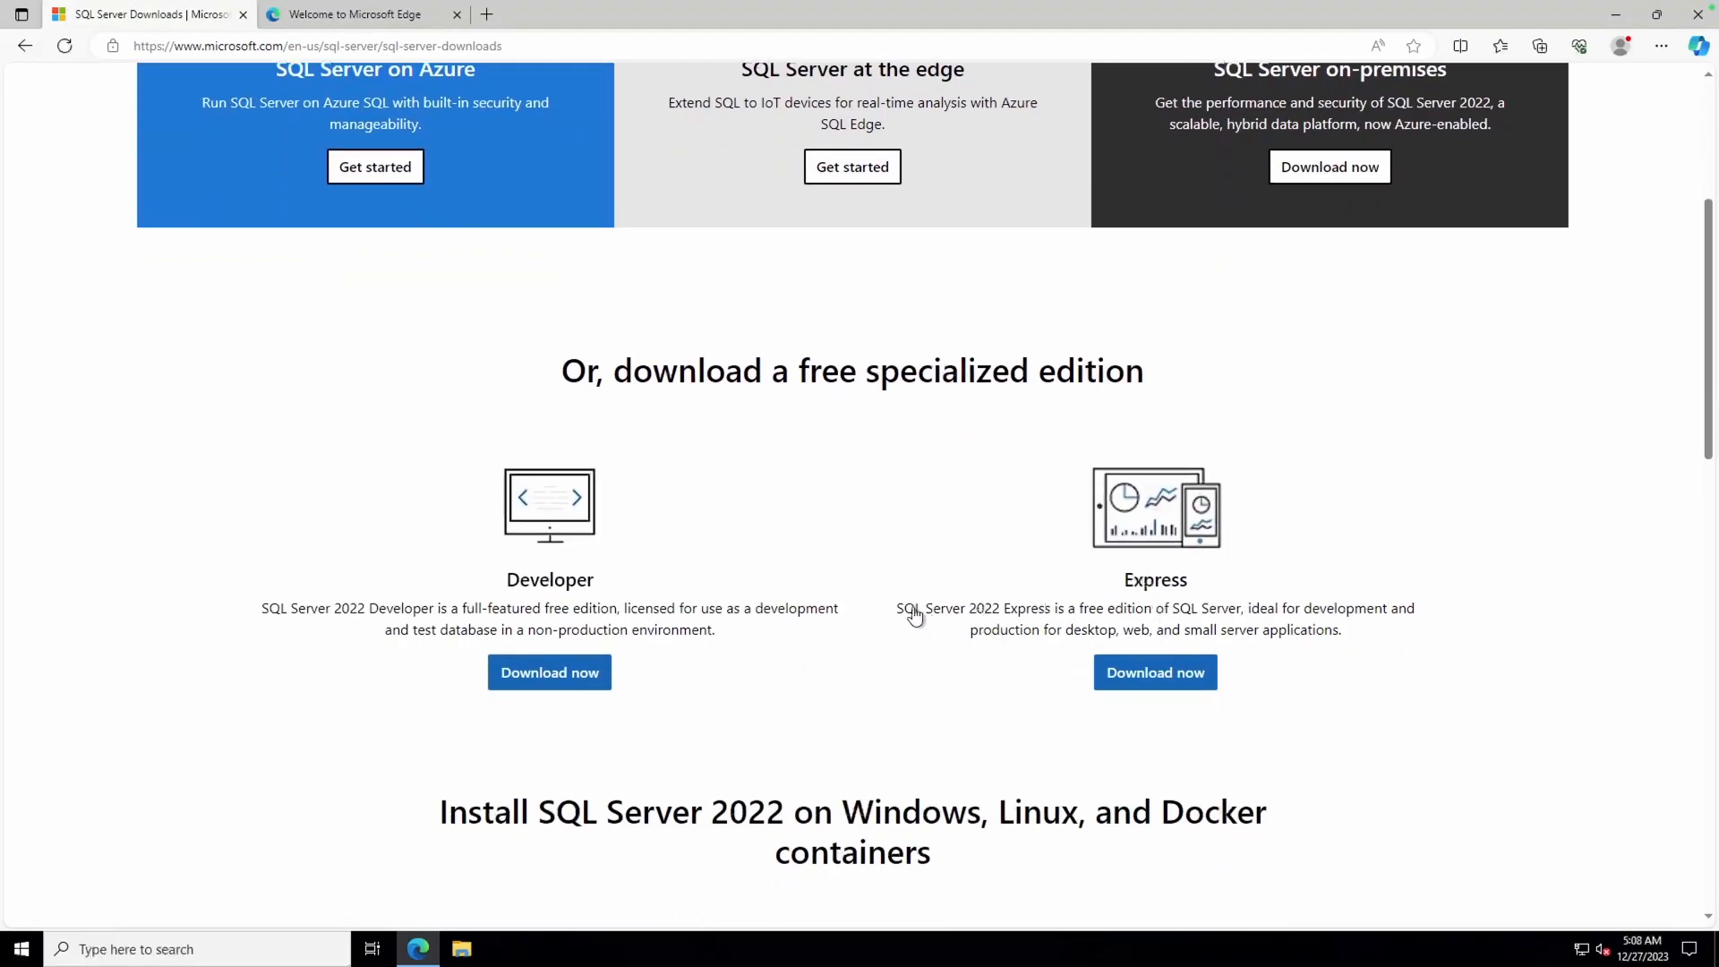
{"action": "left_click", "coordinate": [1158, 674]}
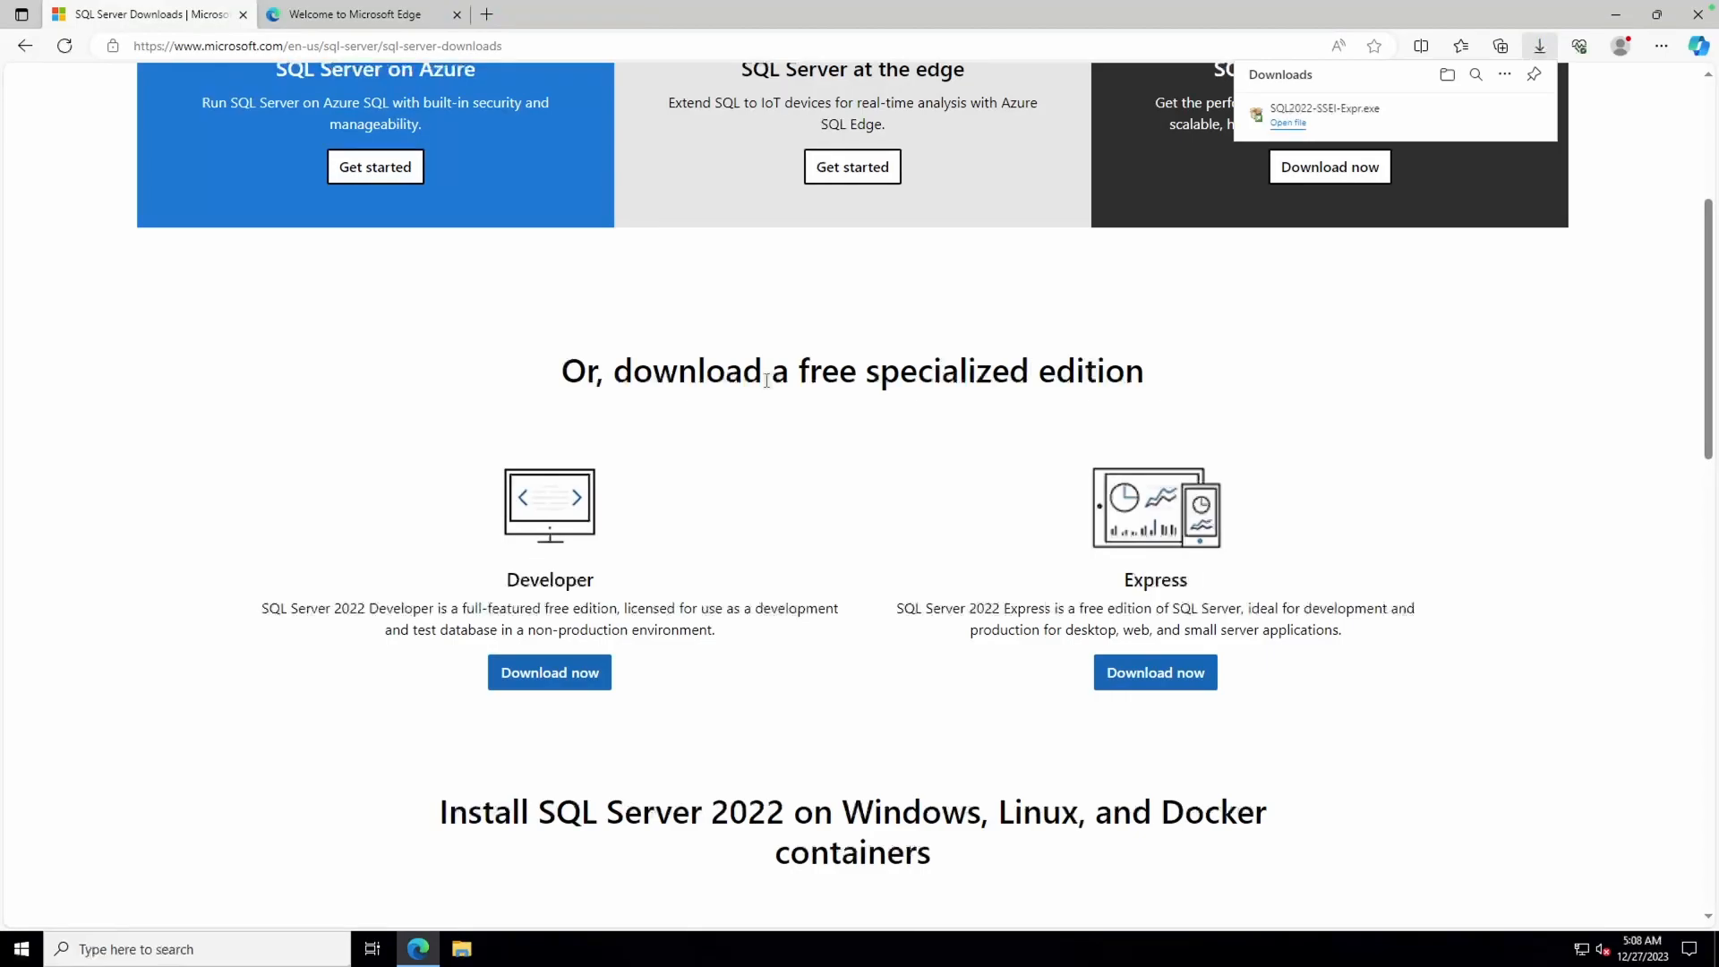
{"action": "scroll", "coordinate": [766, 381], "scroll_direction": "up", "scroll_amount": 4}
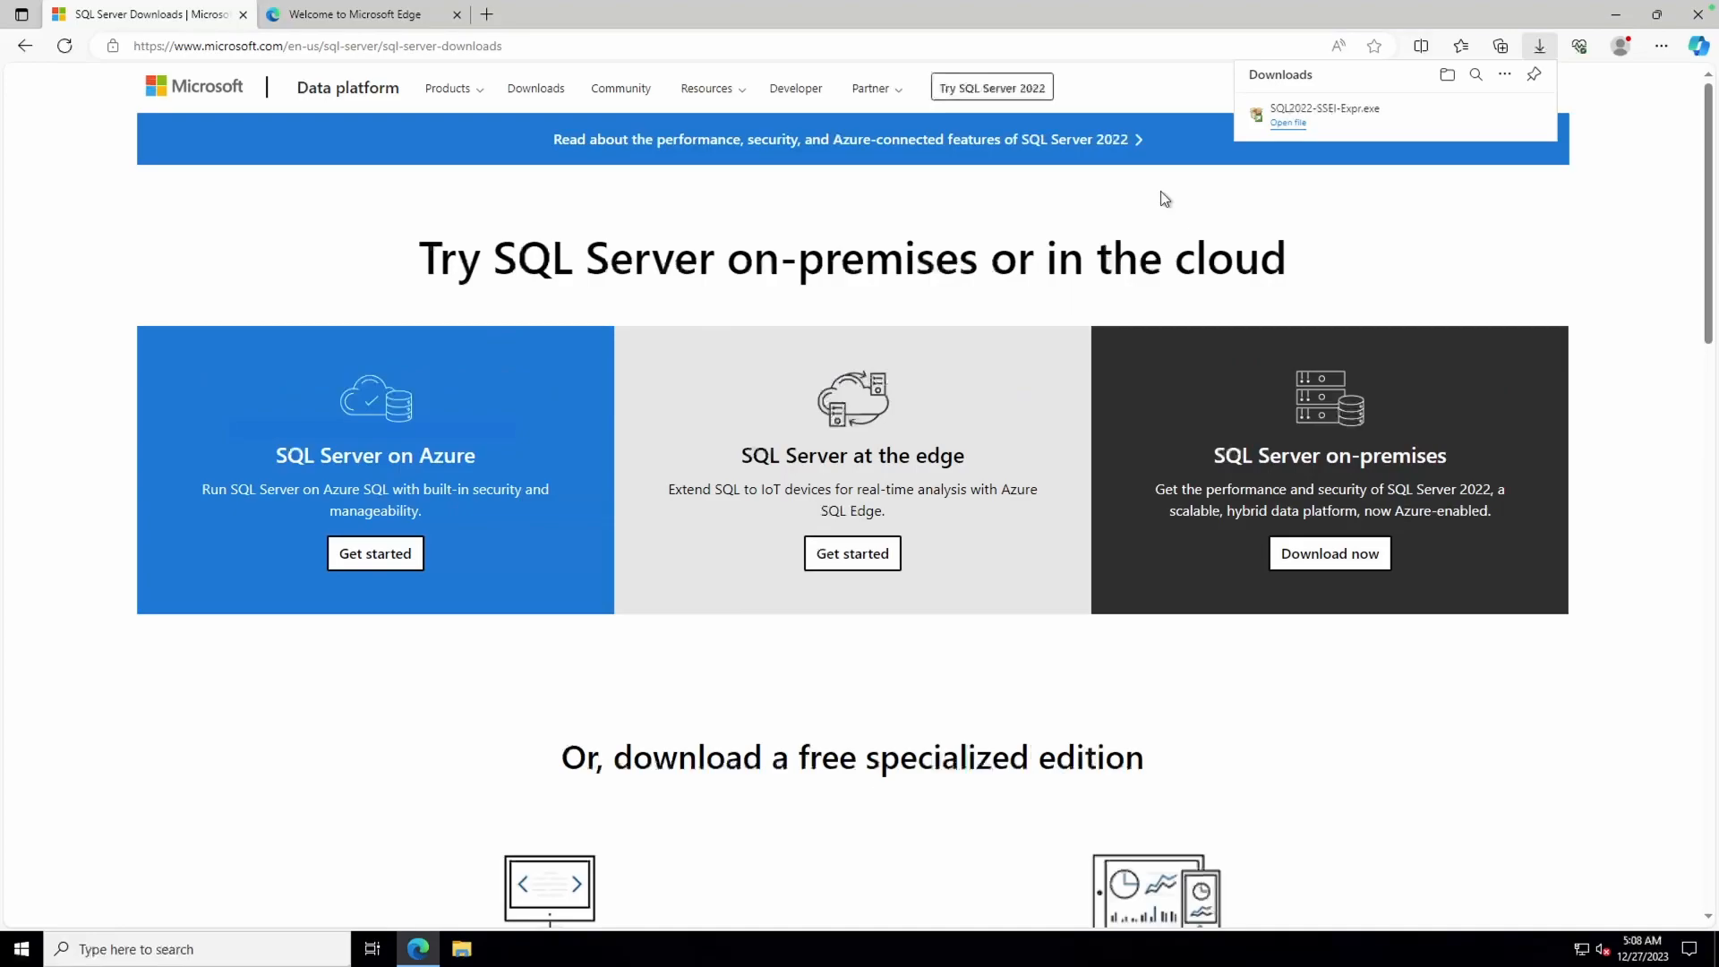
Restore down Edge and run the downloaded SQL2022-SSEI-Expr.exe installer
{"action": "left_click", "coordinate": [1656, 15]}
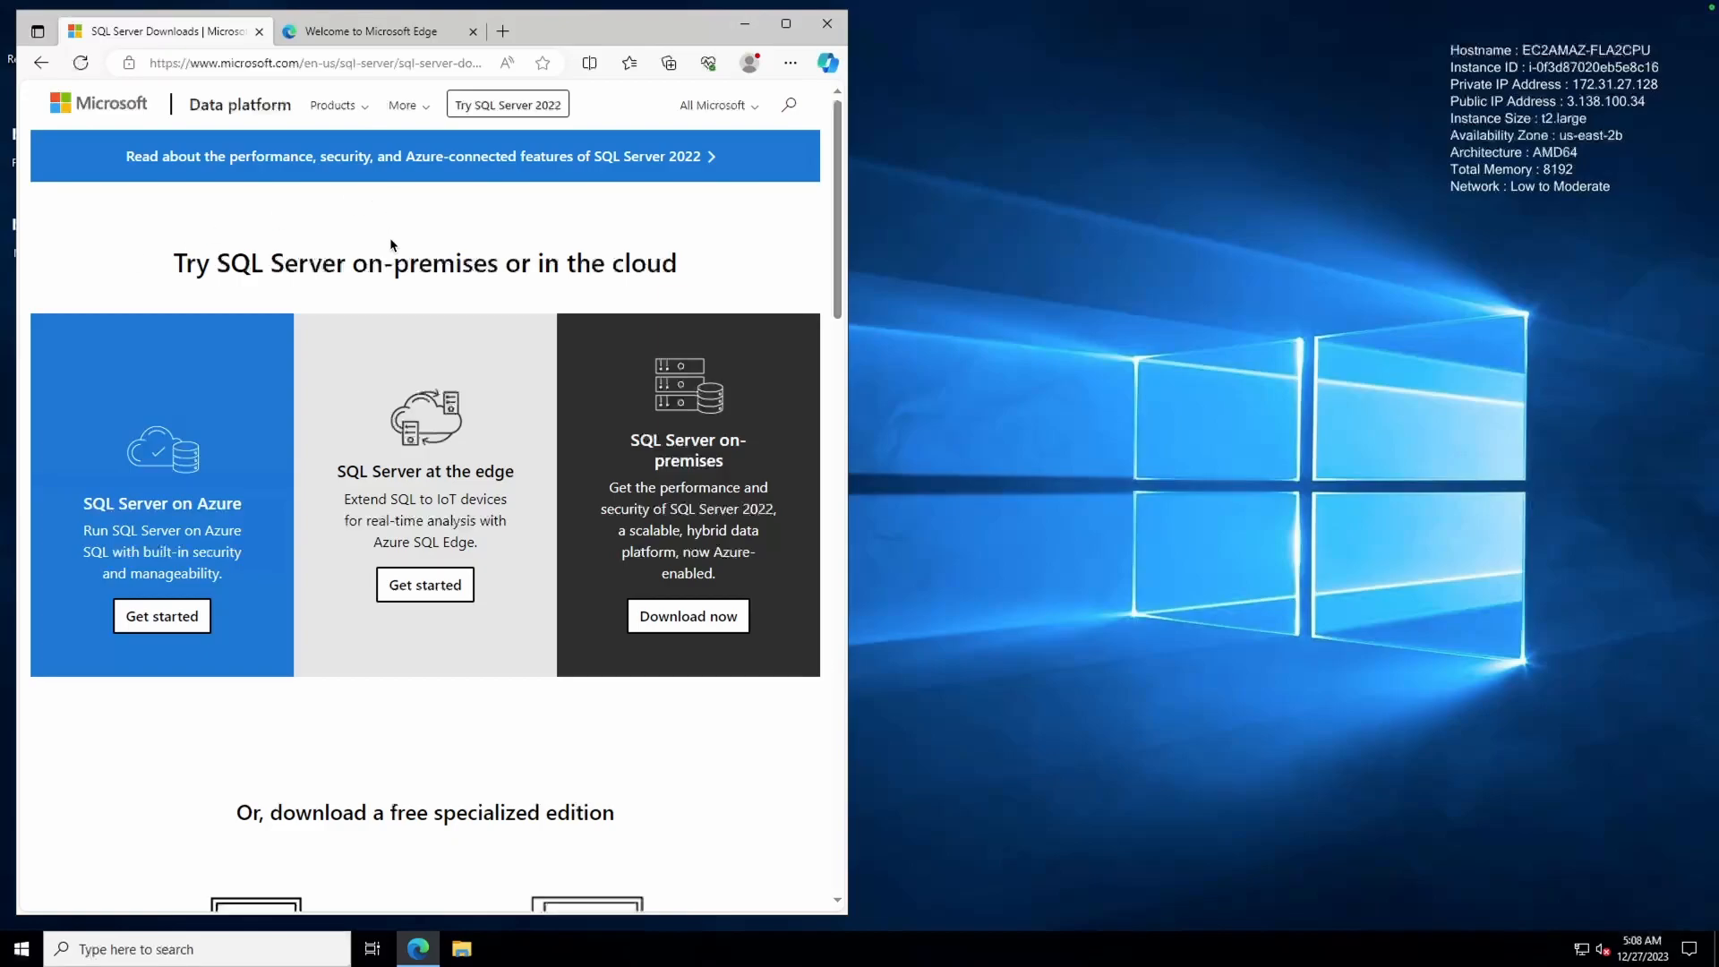
{"action": "left_click", "coordinate": [790, 63]}
{"action": "left_click", "coordinate": [618, 277]}
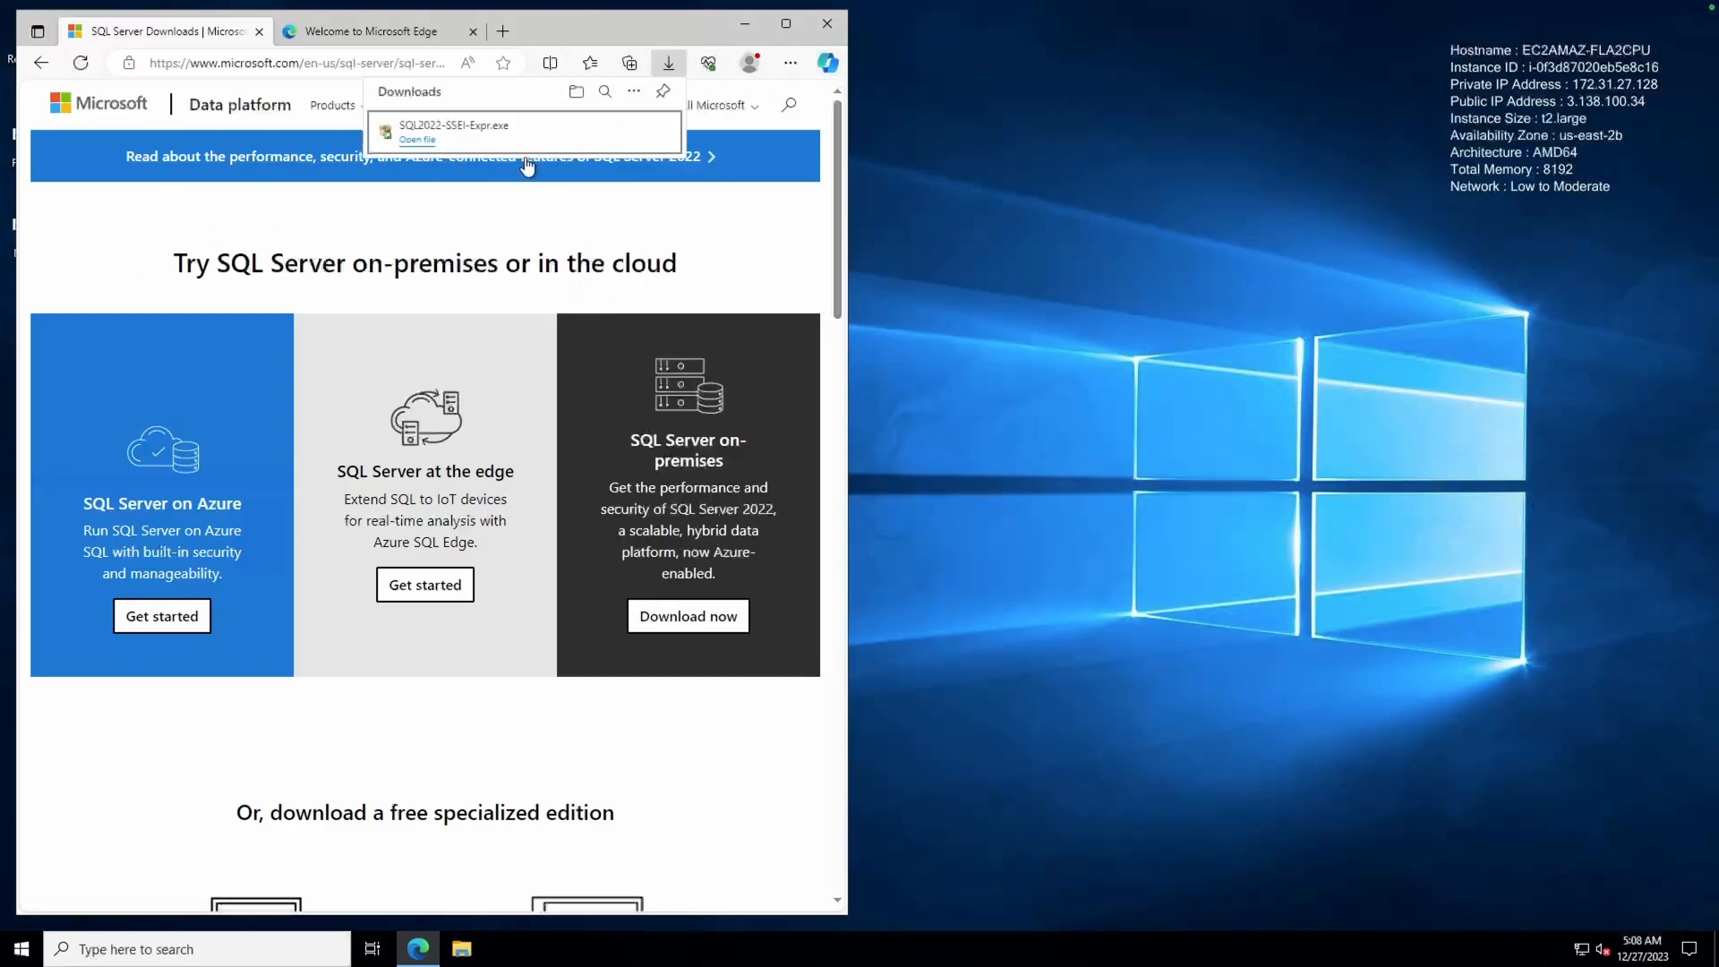
{"action": "left_click", "coordinate": [417, 140]}
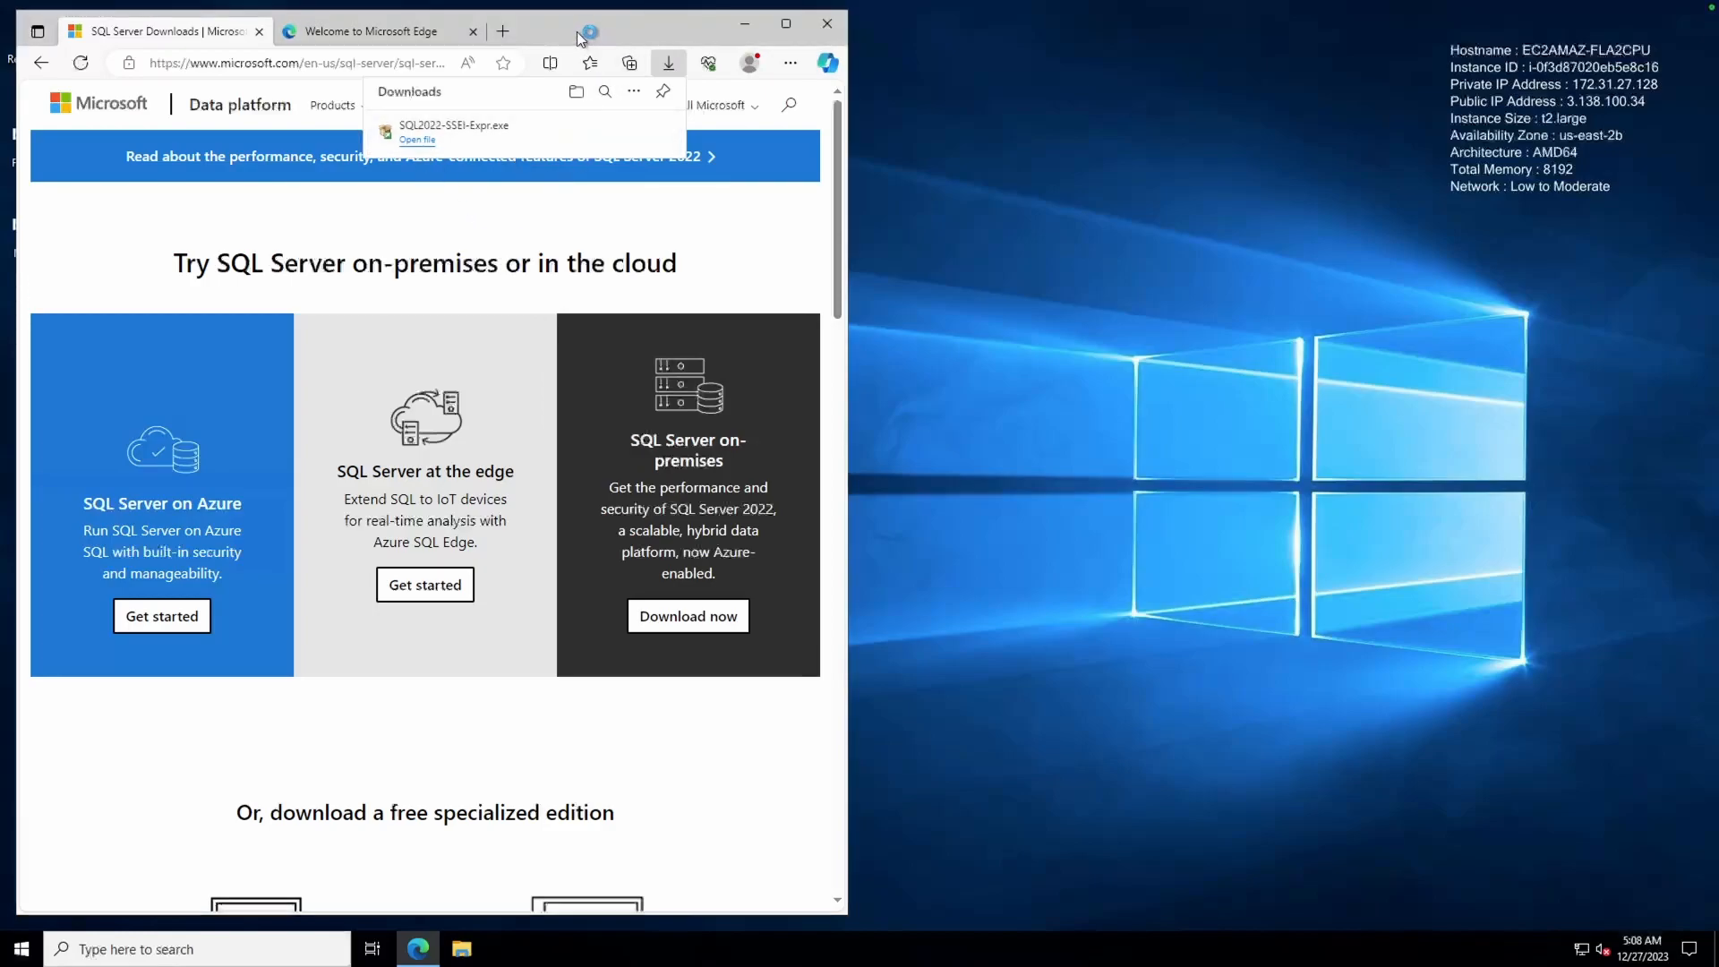
Search Google for xampp and widen the browser window
{"action": "left_click", "coordinate": [366, 61]}
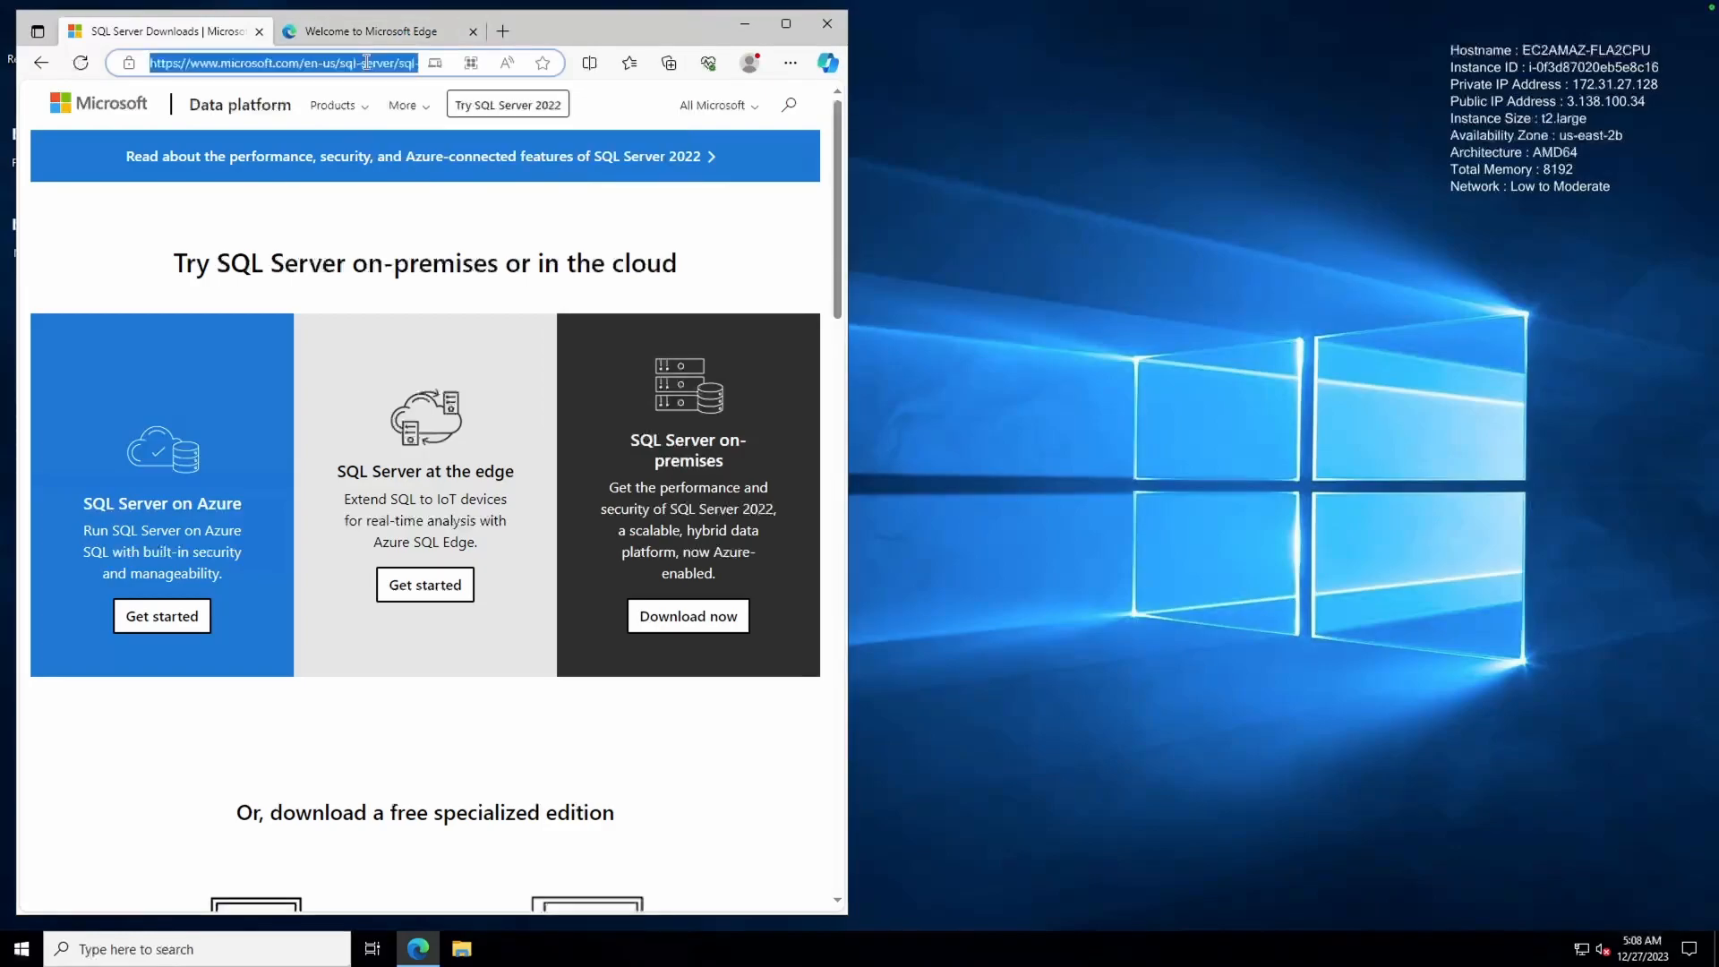
{"action": "type", "text": "google.com"}
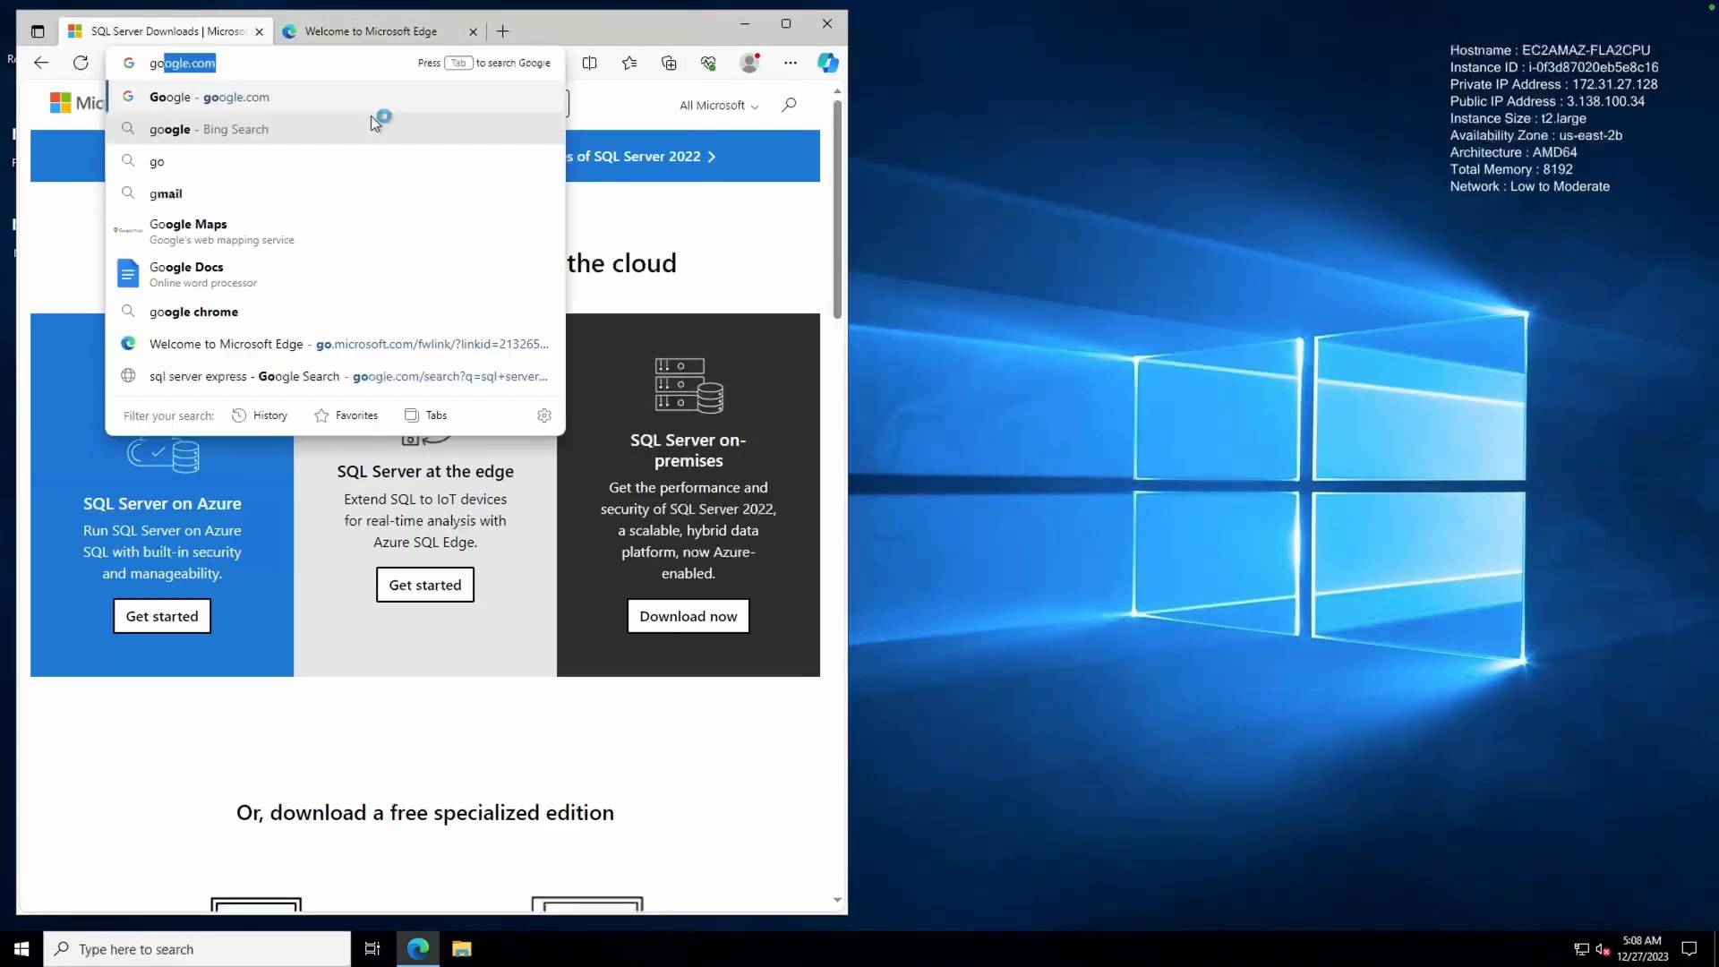
{"action": "key", "text": "Return"}
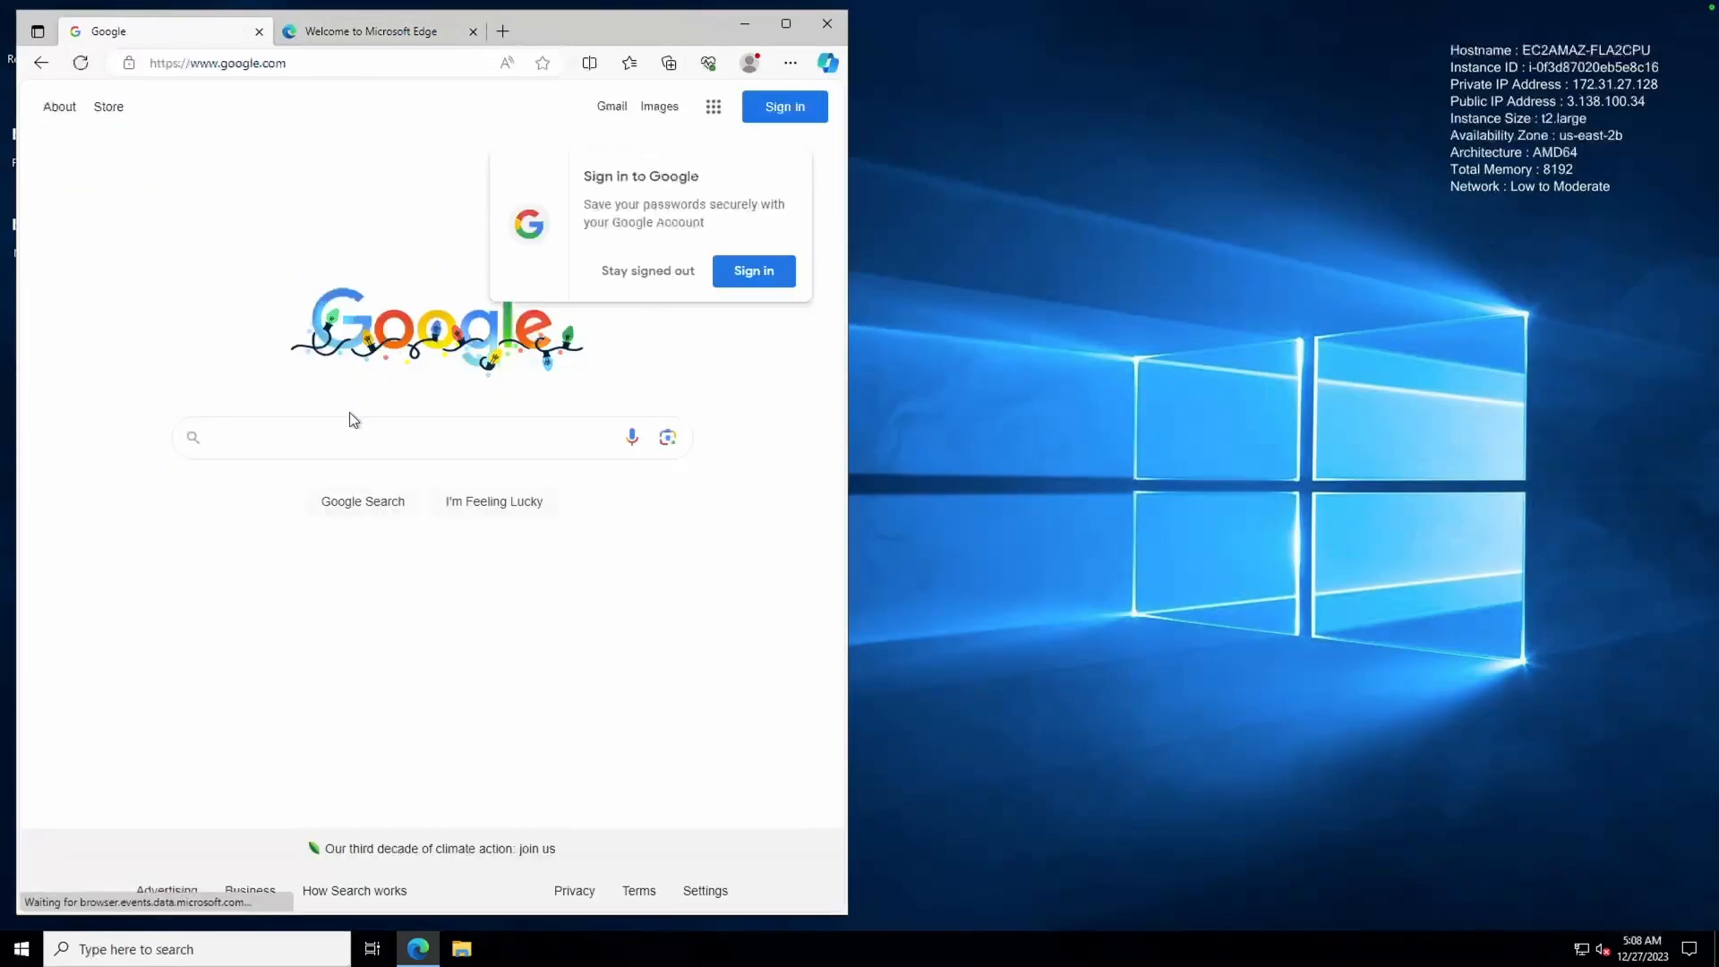
{"action": "type", "text": "xampp"}
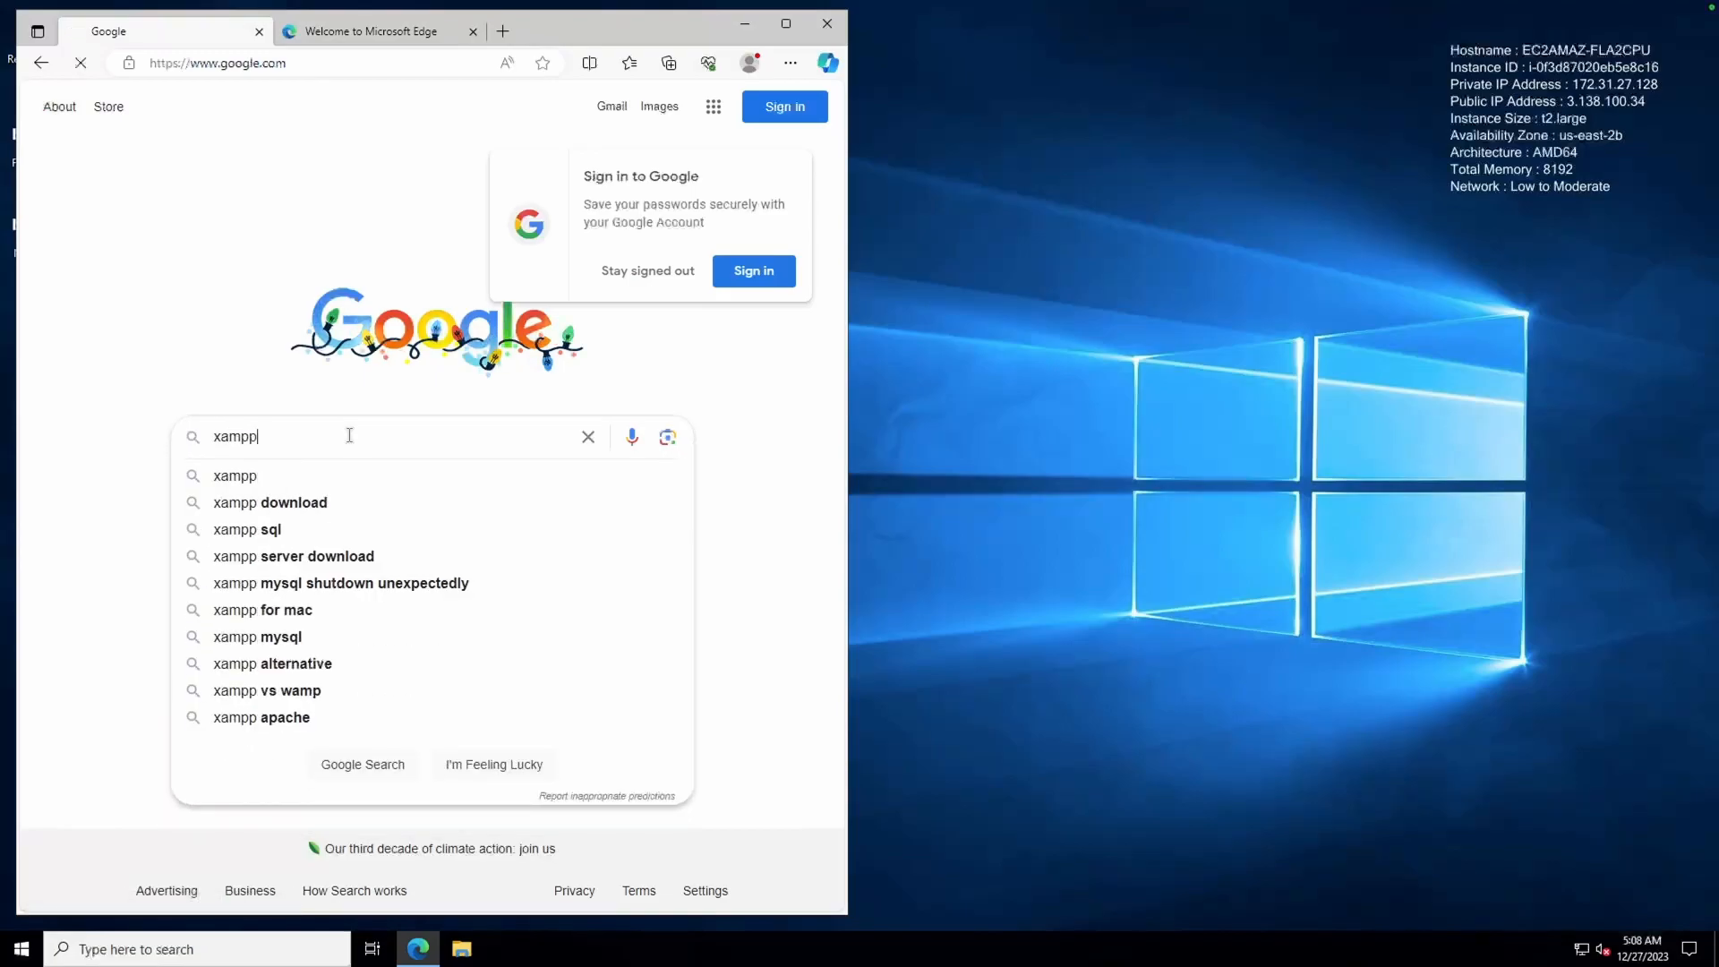
{"action": "key", "text": "Return"}
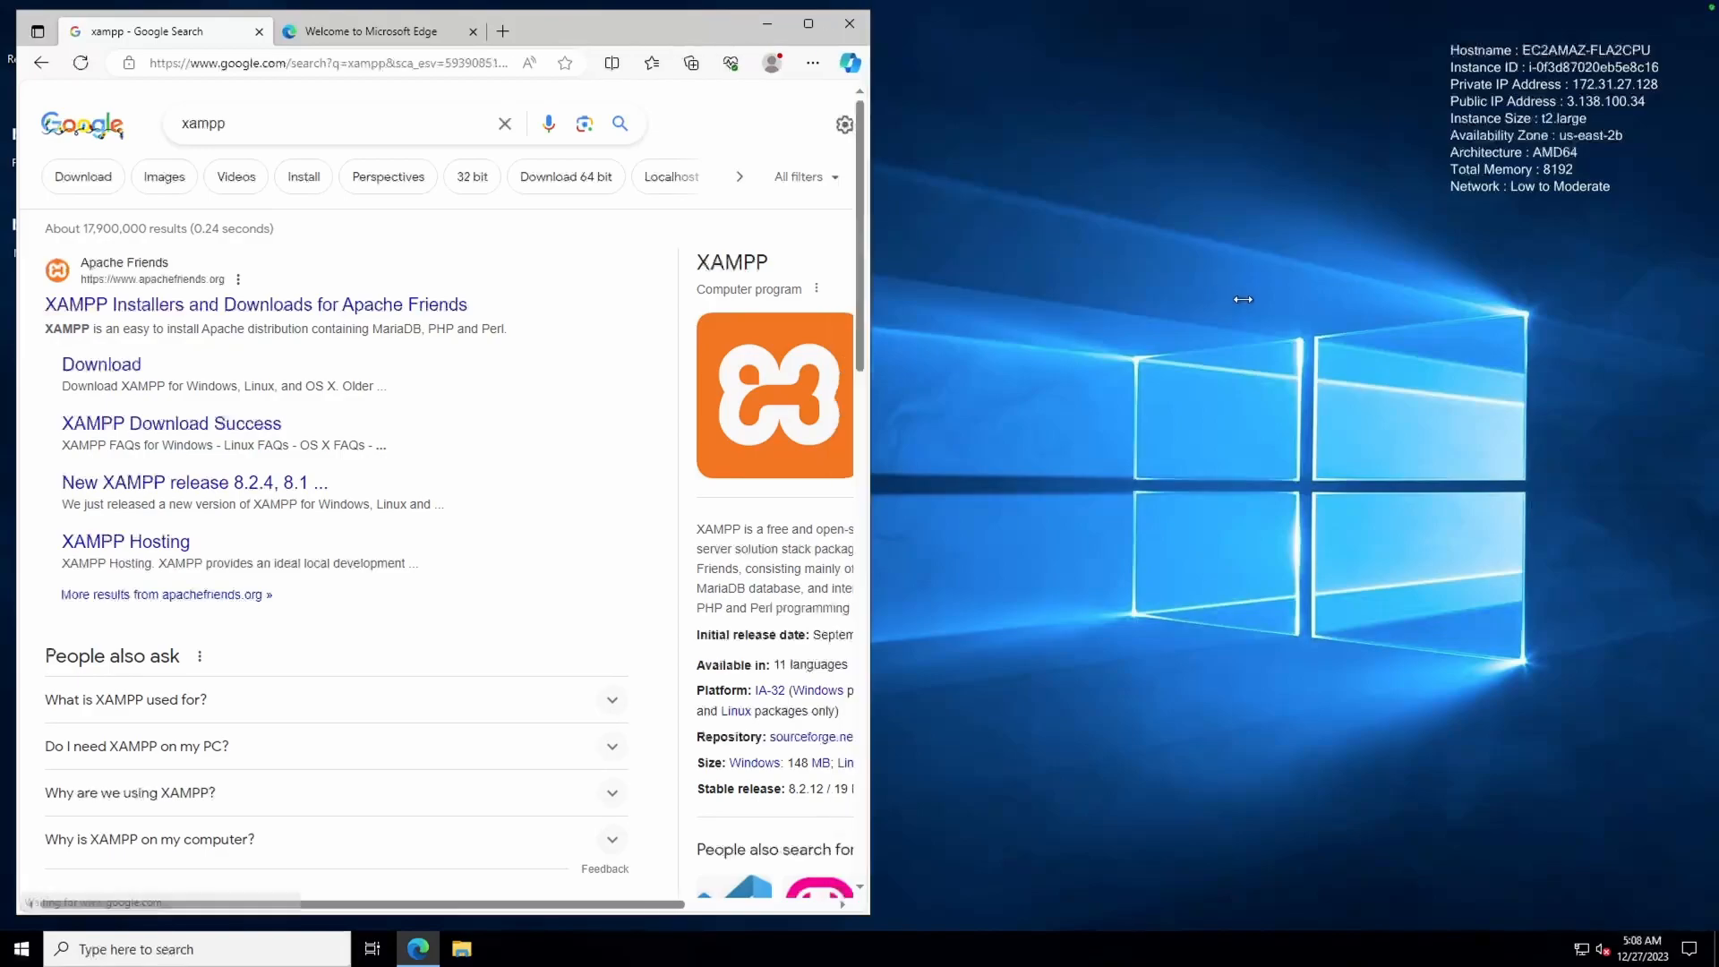
{"action": "left_click_drag", "start_coordinate": [848, 295], "coordinate": [1251, 301]}
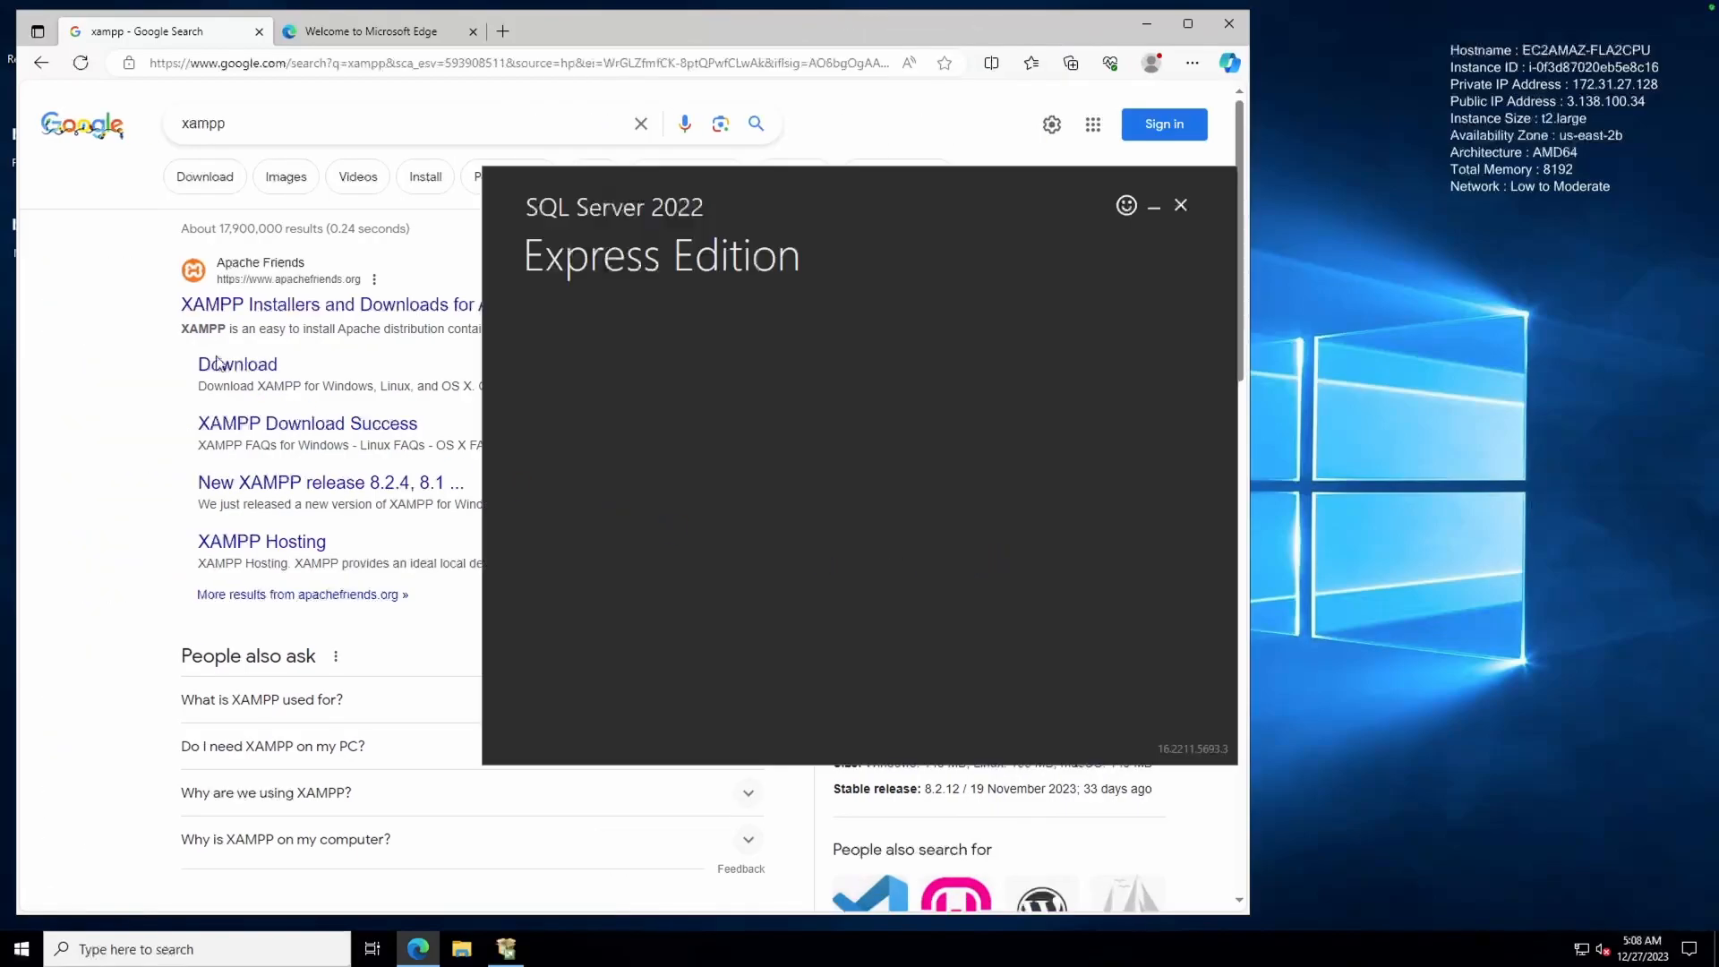
Start downloading xampp-windows-x64-8.2.12-0-VS16-installer.exe from apachefriends.org, with the SQL installer placed beside Edge
{"action": "left_click_drag", "start_coordinate": [686, 179], "coordinate": [1134, 265]}
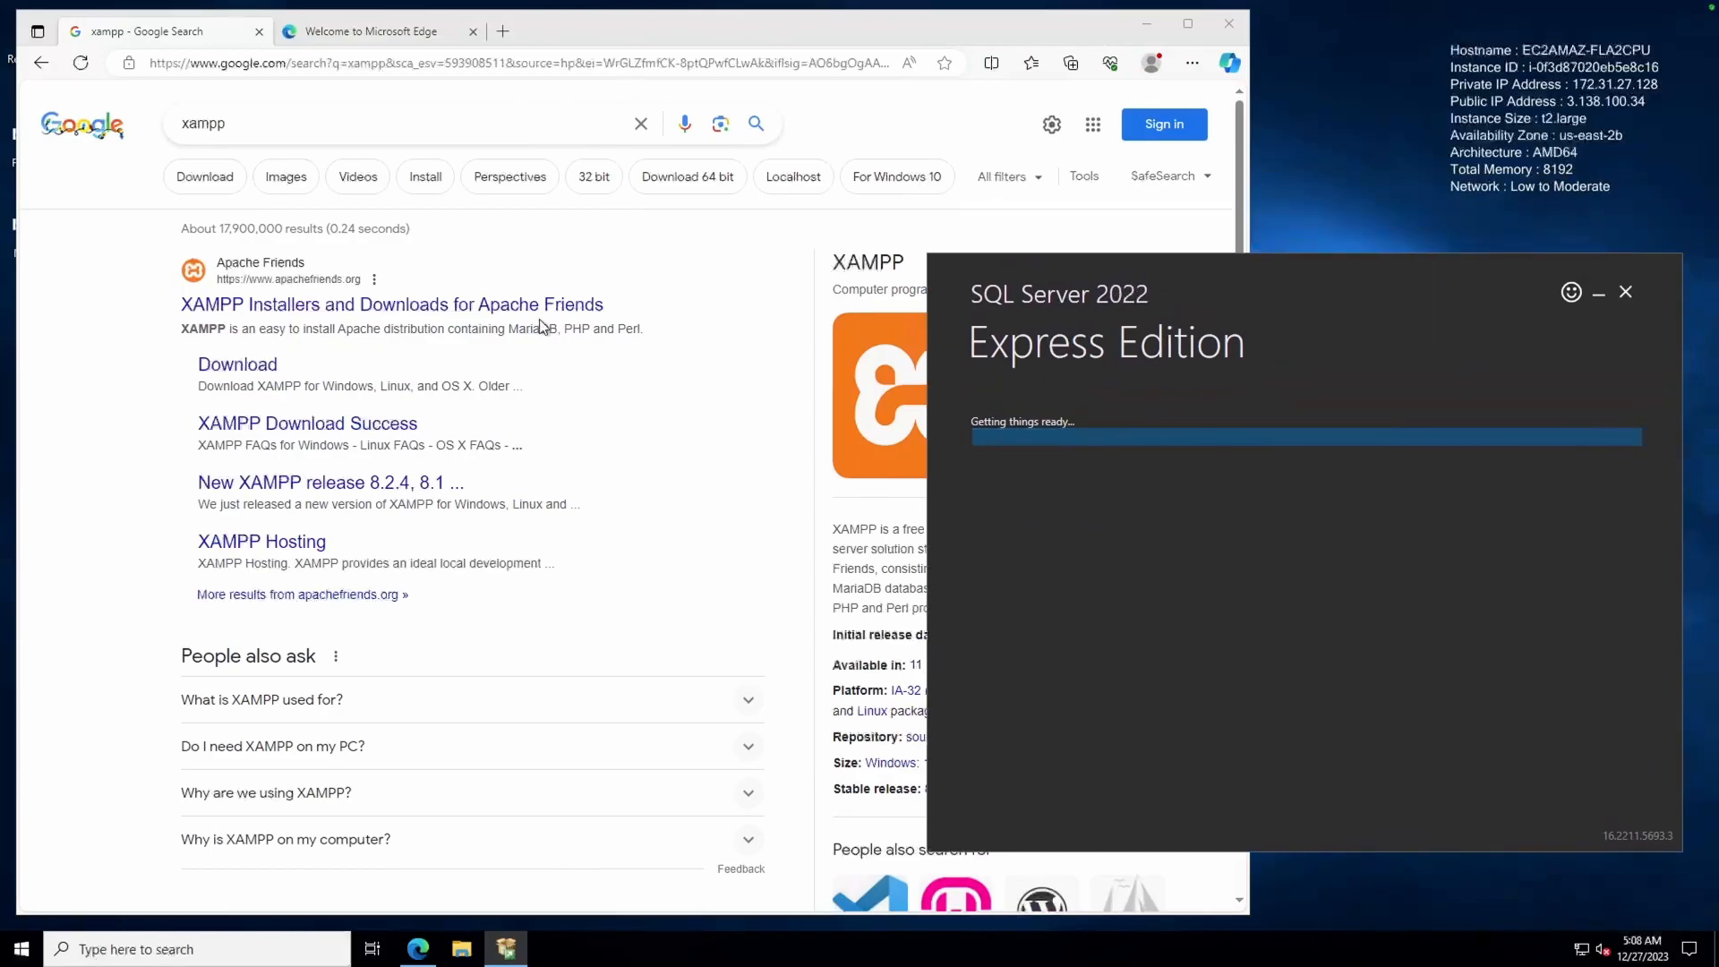
{"action": "left_click", "coordinate": [255, 306]}
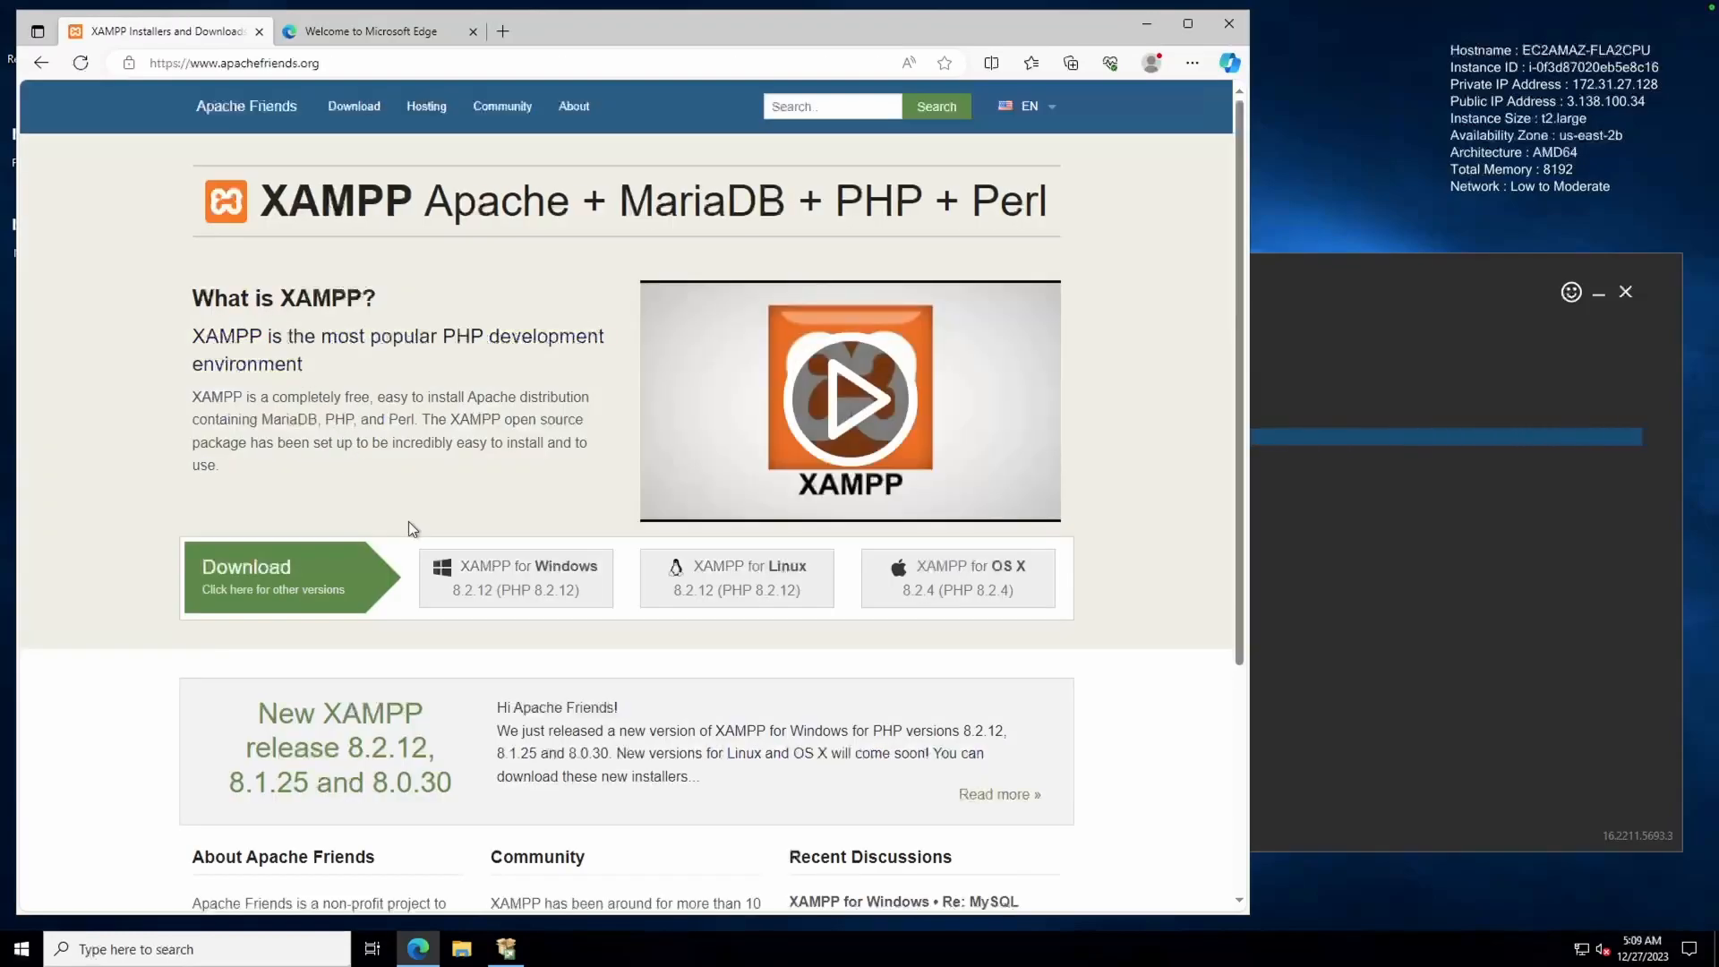
{"action": "left_click", "coordinate": [471, 573]}
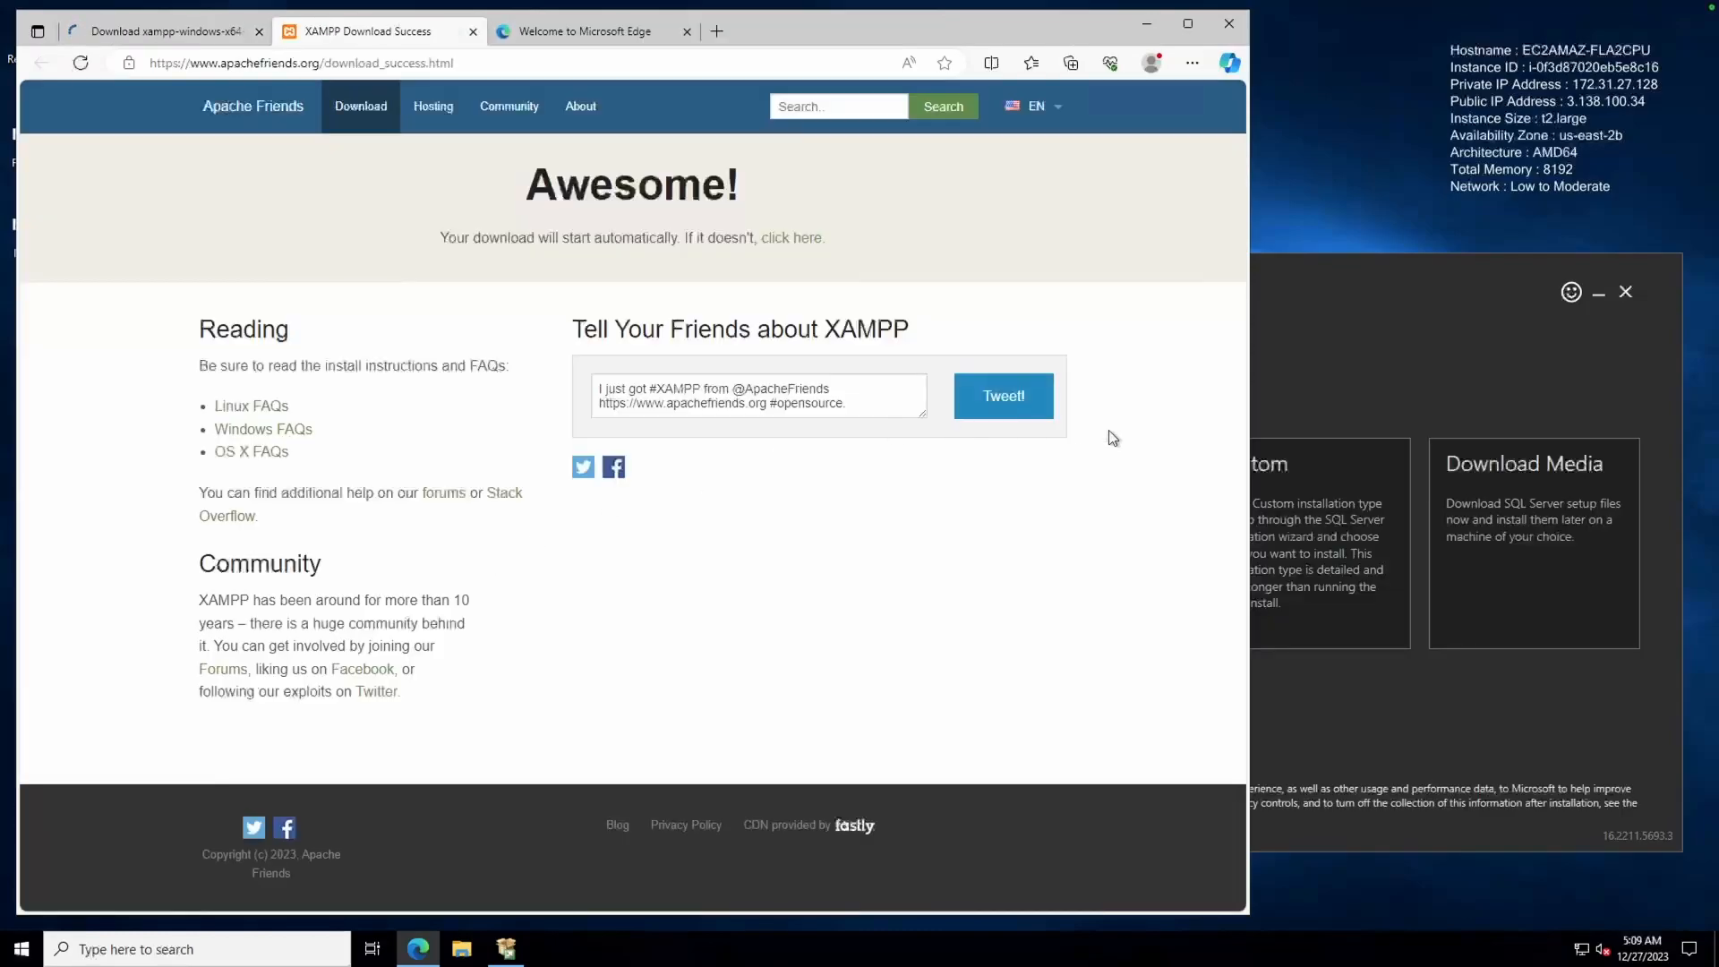
{"action": "left_click_drag", "start_coordinate": [1249, 338], "coordinate": [793, 296]}
{"action": "left_click_drag", "start_coordinate": [1146, 261], "coordinate": [1052, 210]}
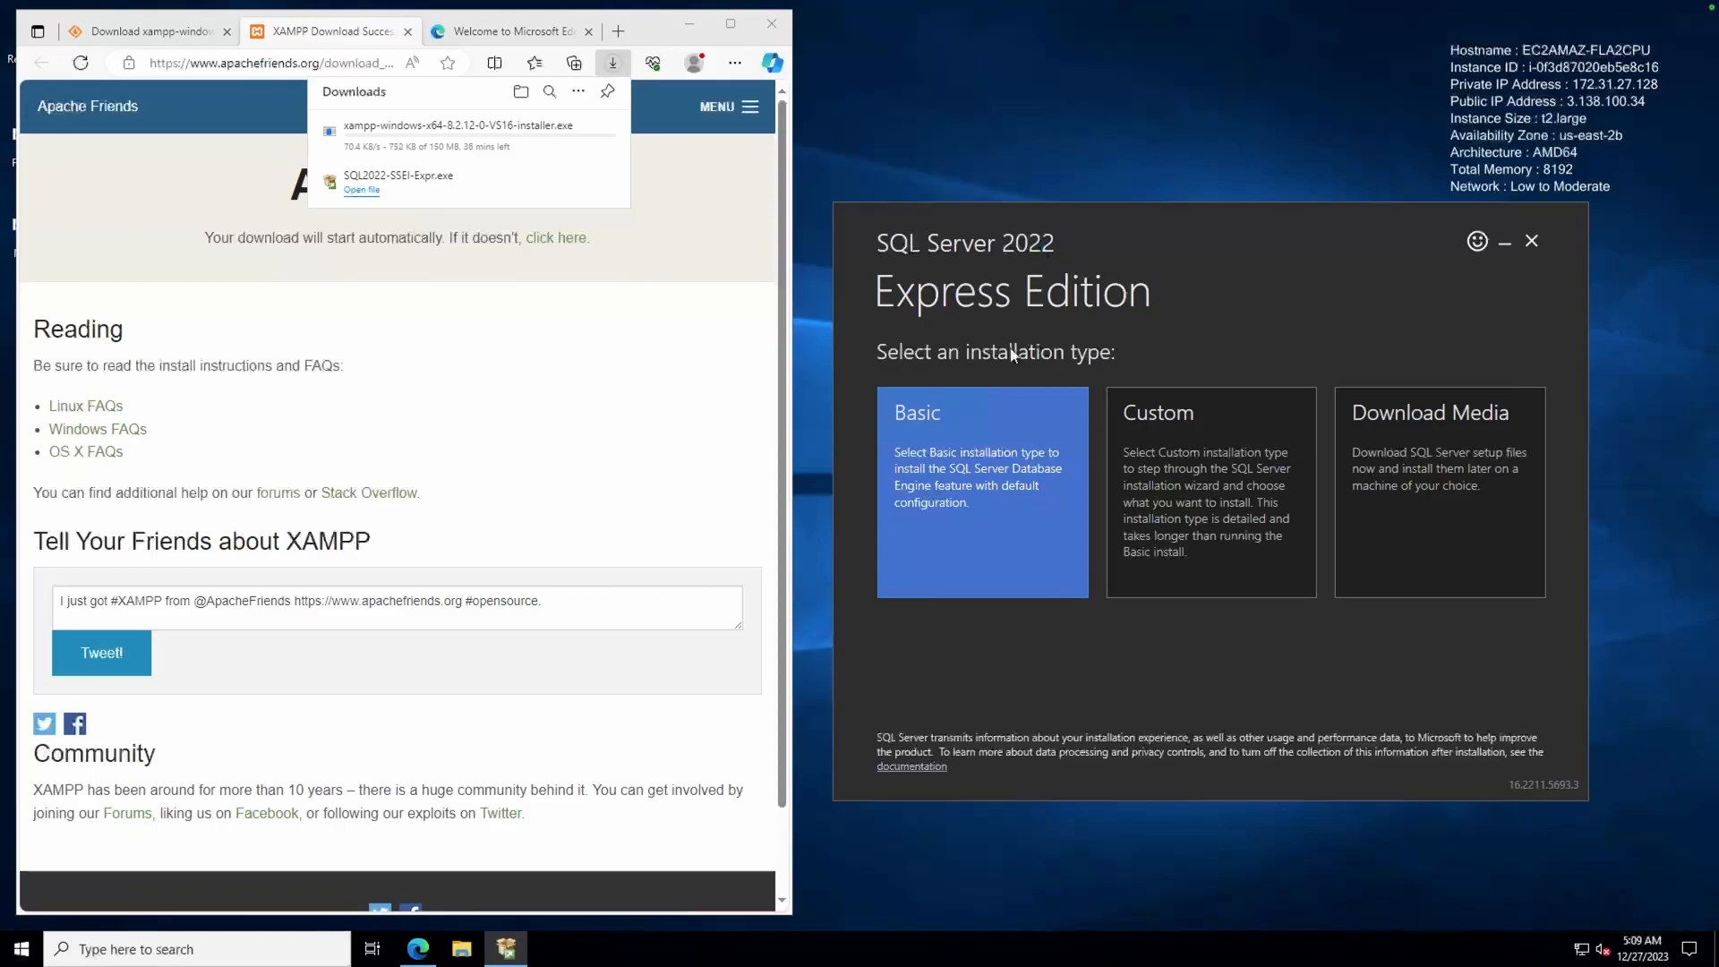
Run a Basic SQL Server 2022 Express install at the default location after accepting the license, then check the XAMPP download
{"action": "left_click", "coordinate": [982, 562]}
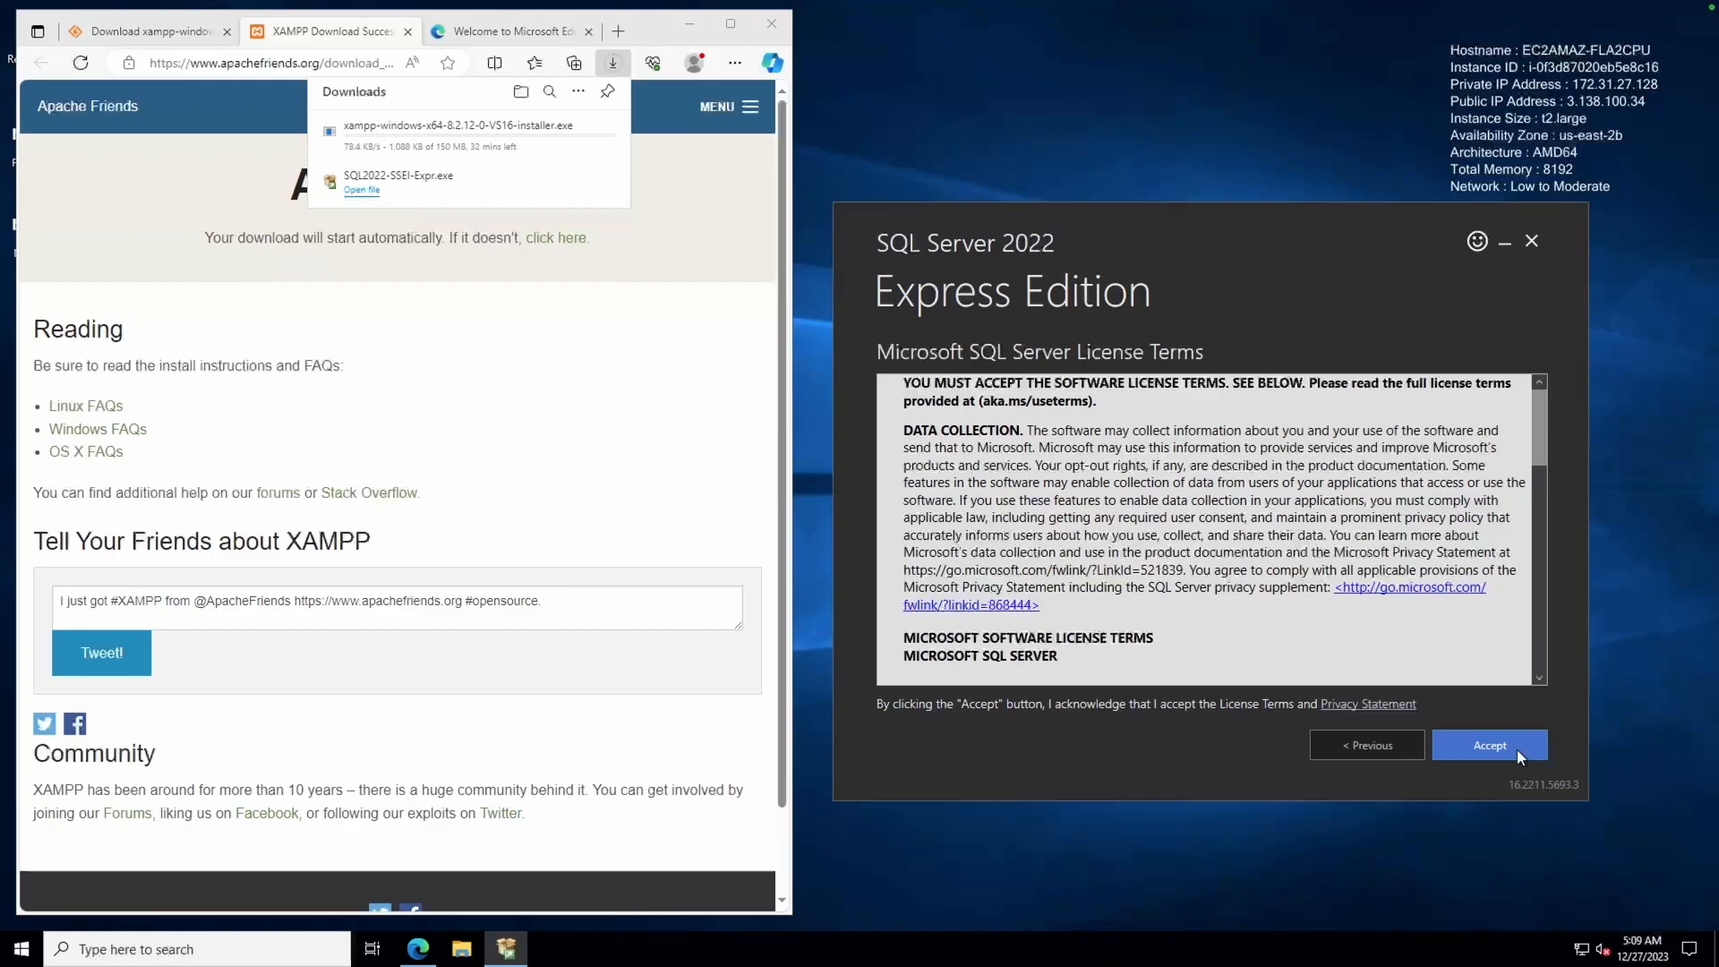
{"action": "left_click", "coordinate": [1516, 749]}
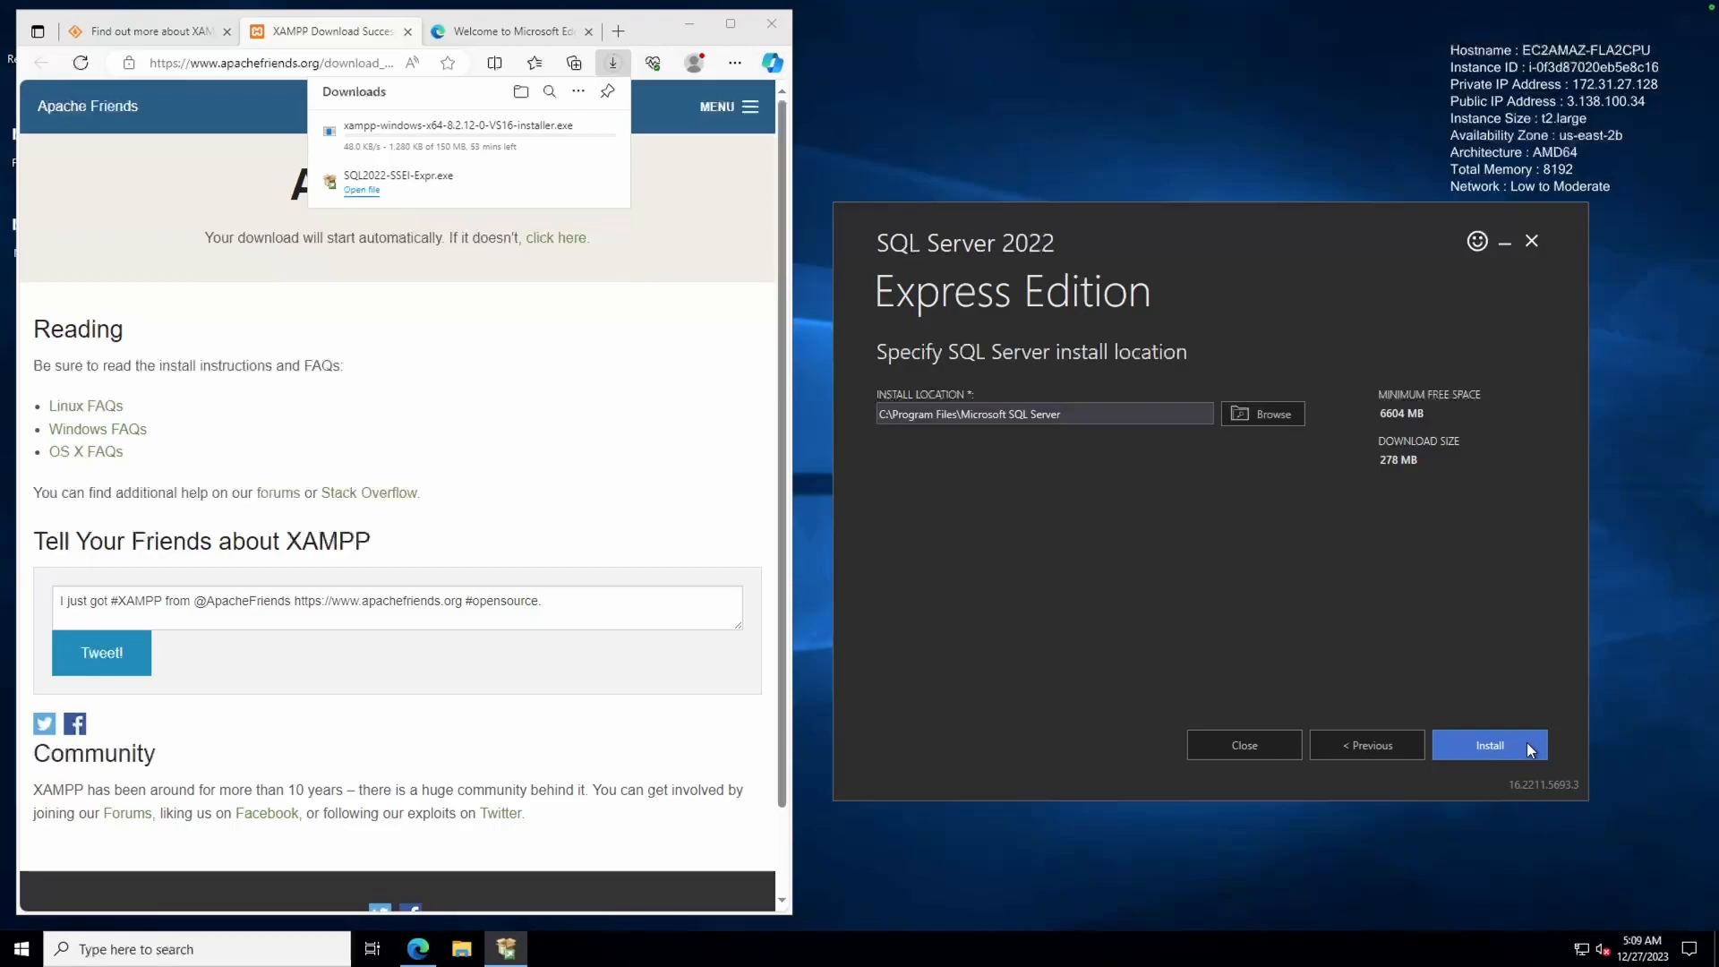
{"action": "left_click", "coordinate": [1527, 747]}
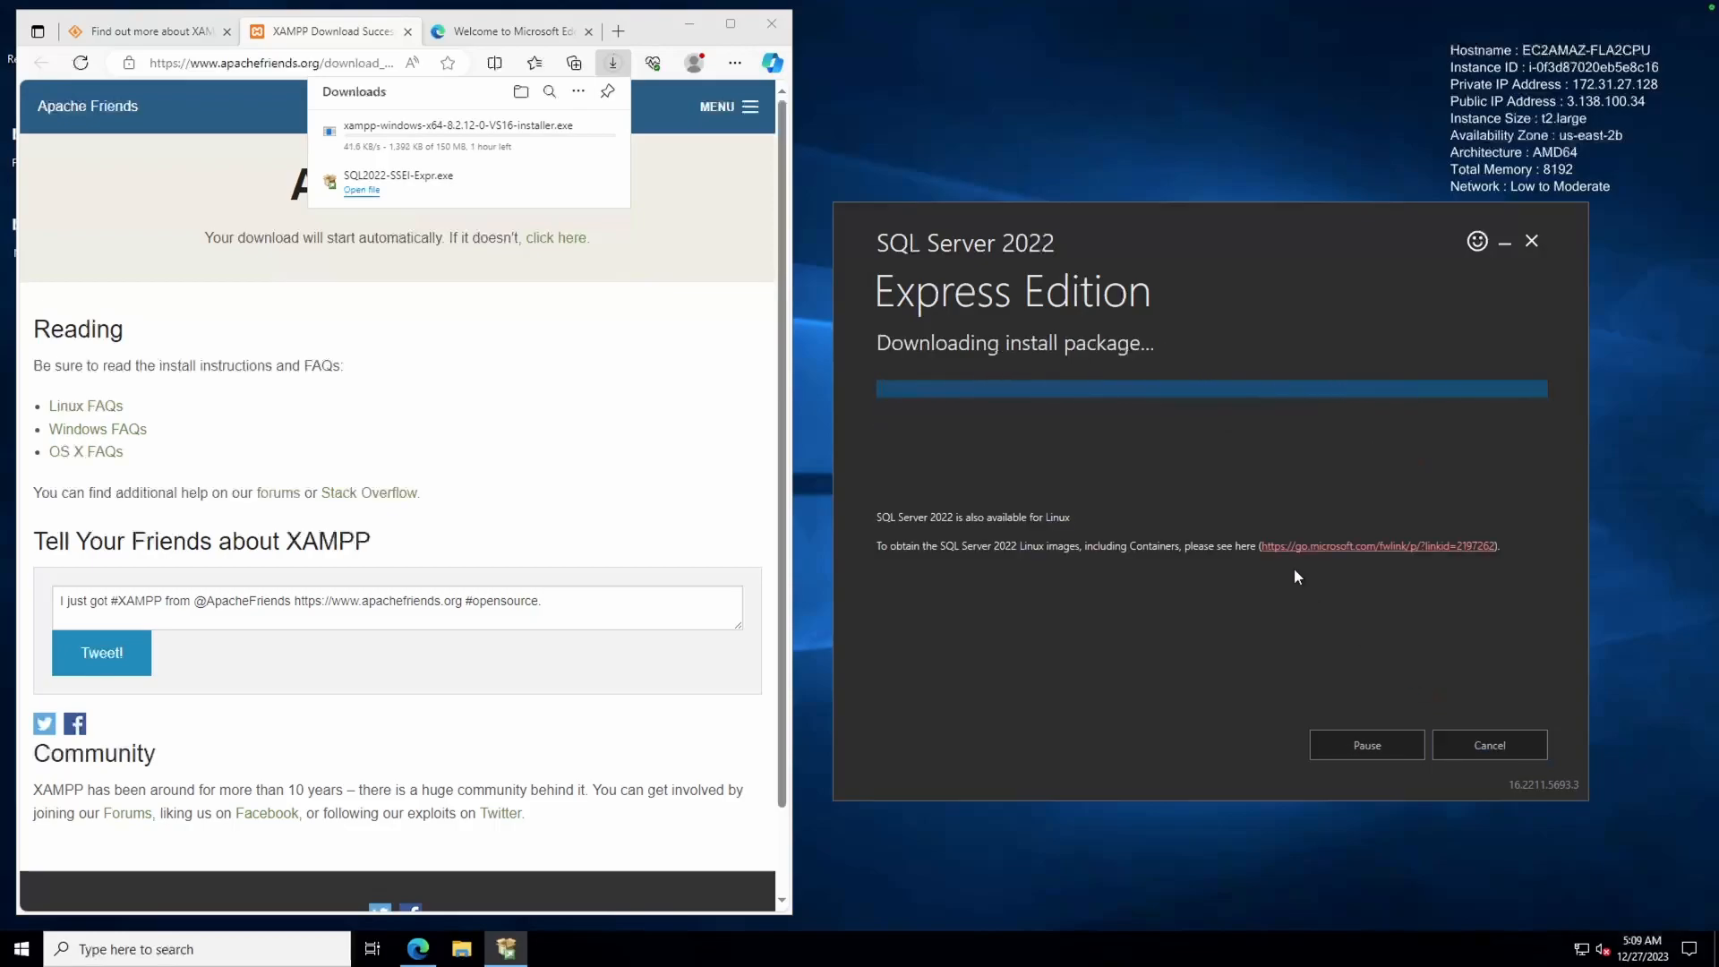
{"action": "left_click", "coordinate": [673, 175]}
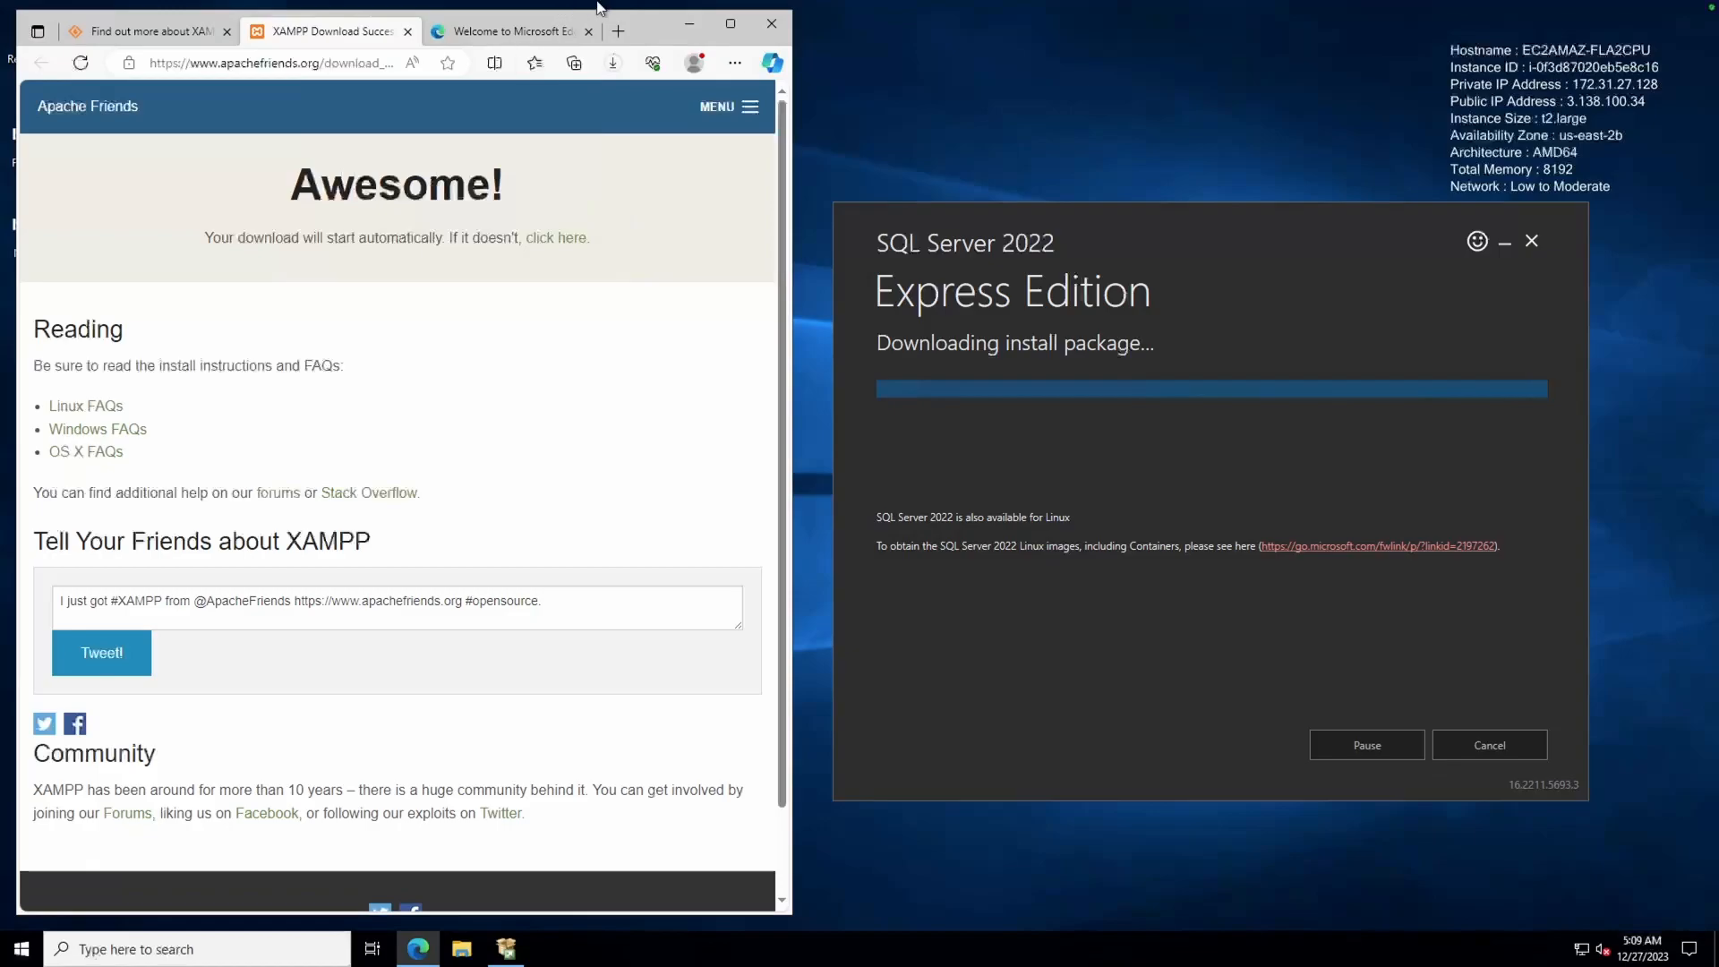
{"action": "left_click", "coordinate": [614, 61]}
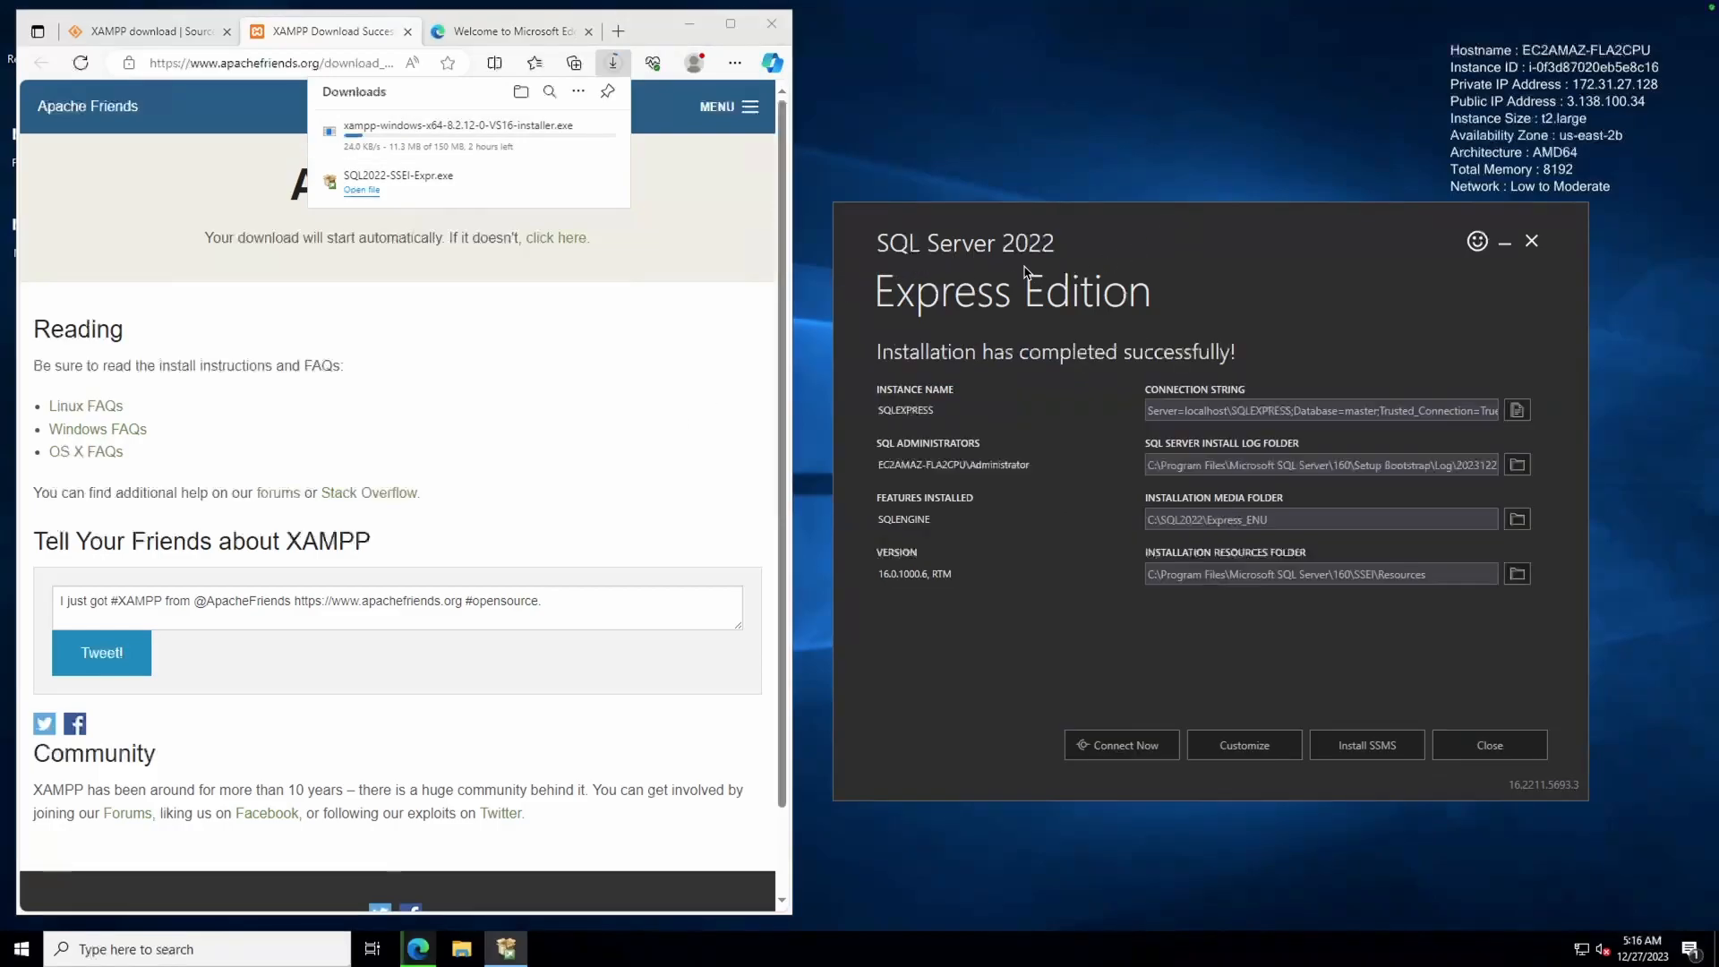
Download the free SSMS 19.2 setup file (SSMS-Setup-ENU.exe)
{"action": "left_click", "coordinate": [1369, 753]}
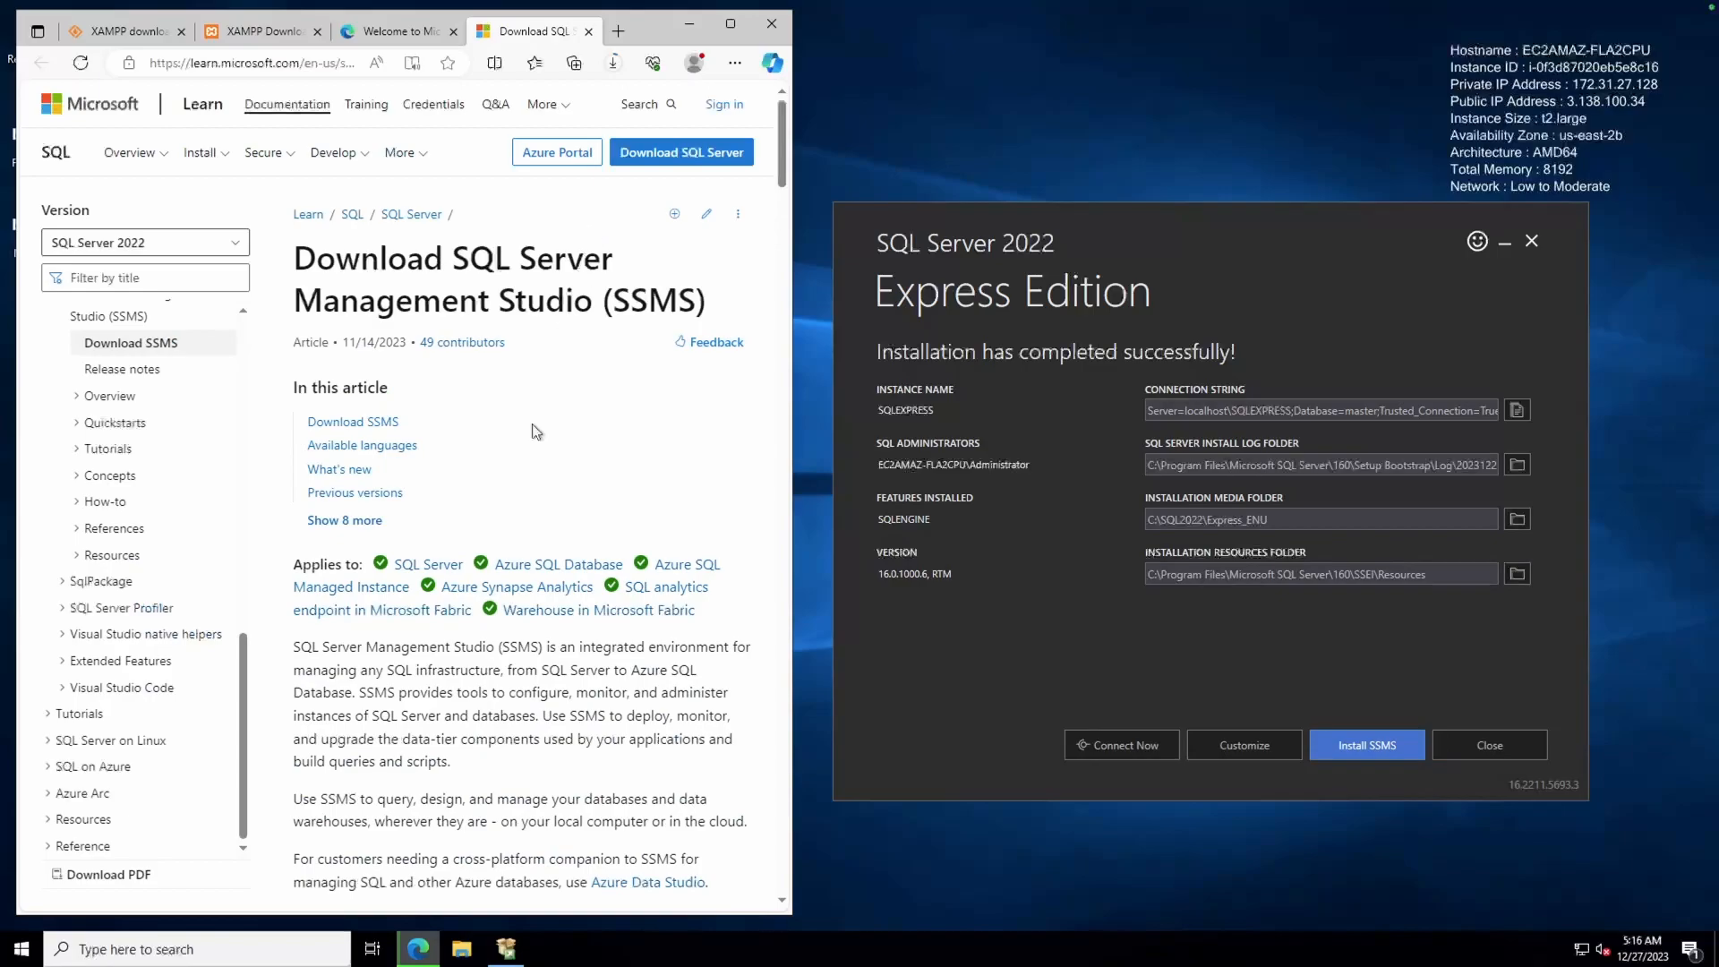
{"action": "scroll", "coordinate": [535, 431], "scroll_direction": "down", "scroll_amount": 2}
{"action": "scroll", "coordinate": [535, 432], "scroll_direction": "down", "scroll_amount": 3}
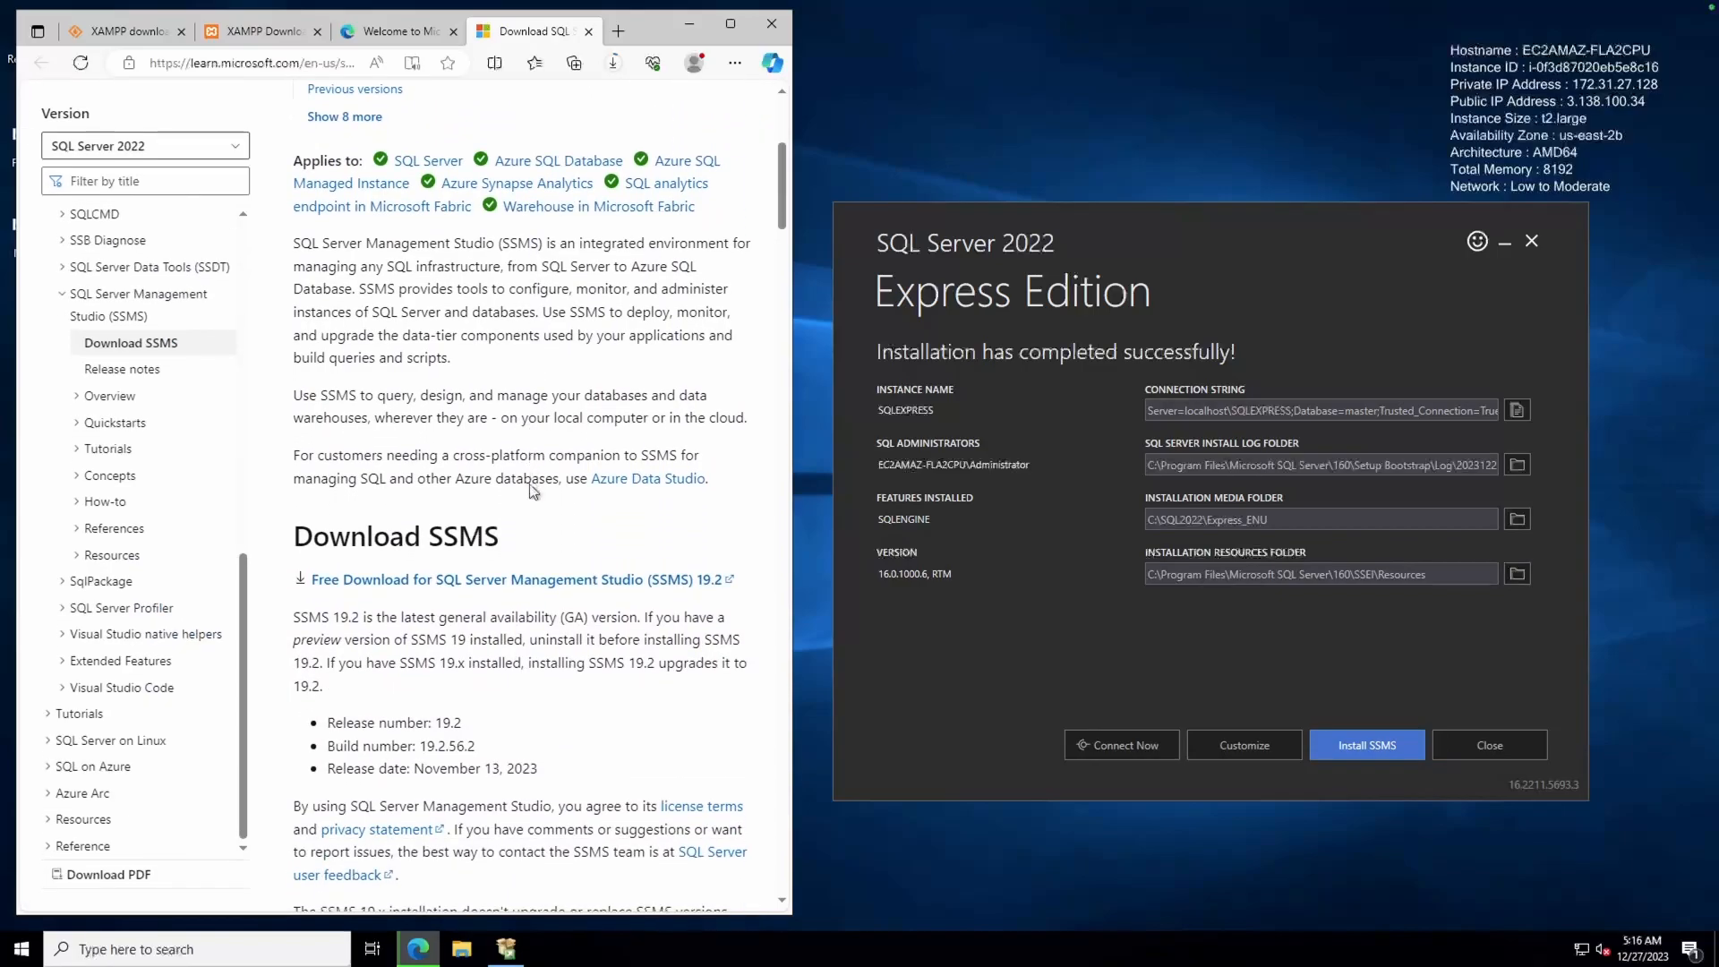
{"action": "left_click", "coordinate": [543, 580]}
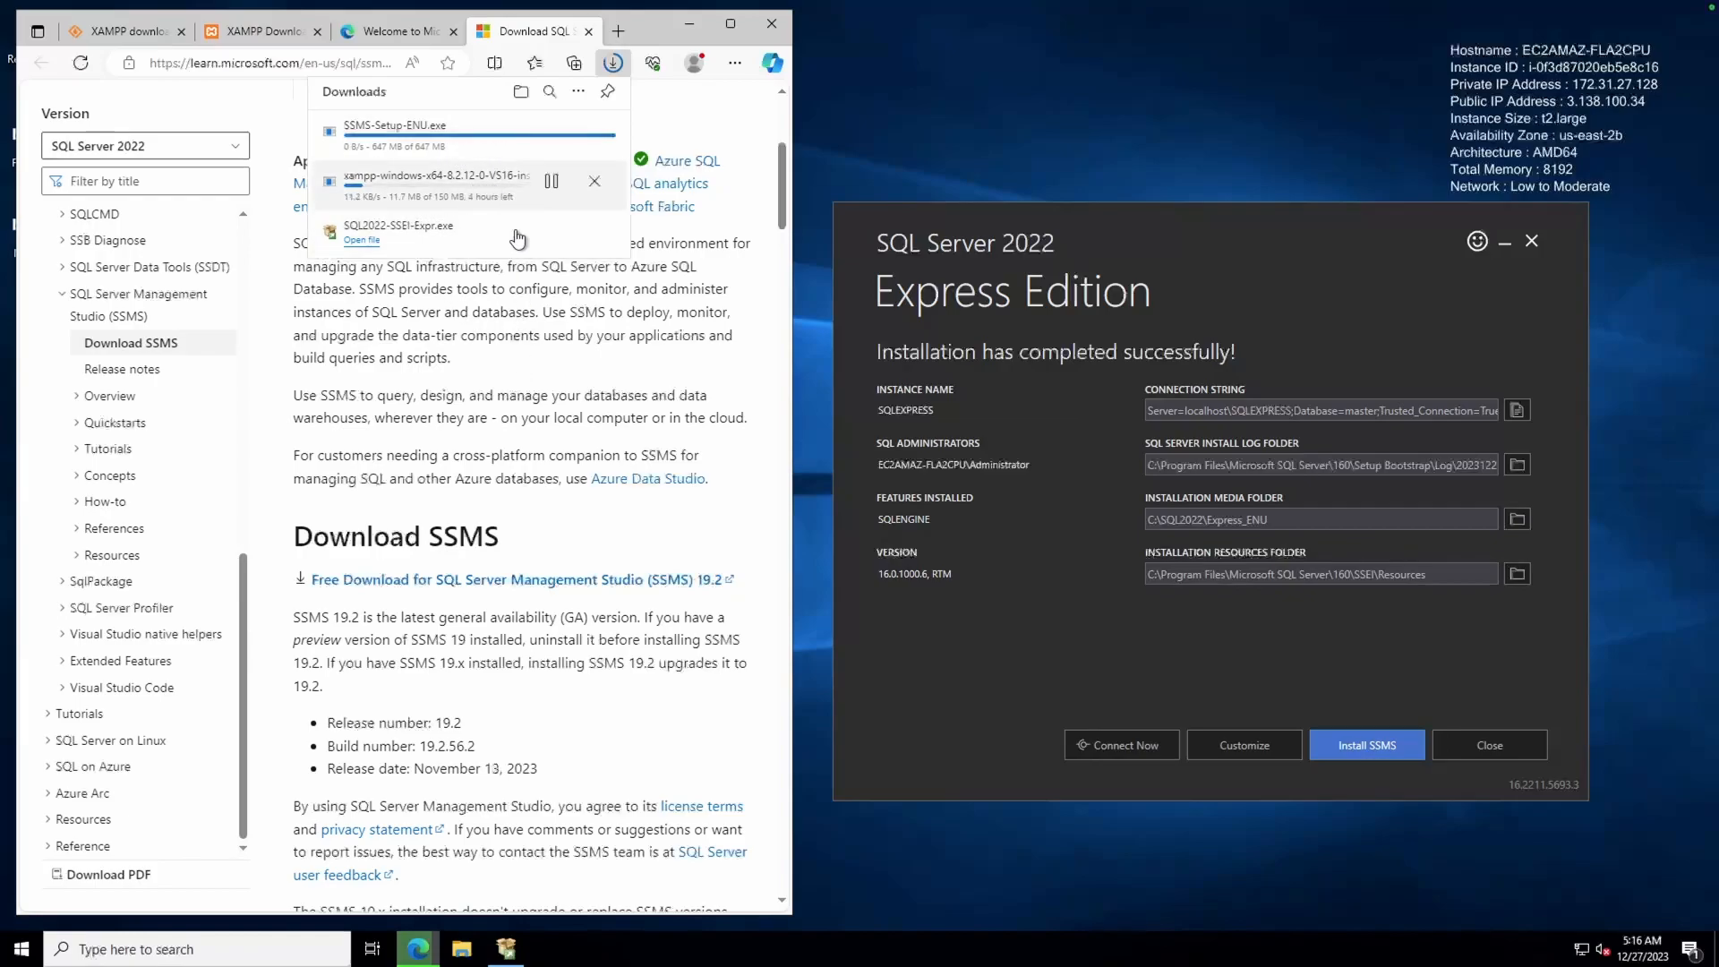
Cancel the stalled XAMPP download and follow the 'click here' link to XAMPP's SourceForge files page
{"action": "left_click", "coordinate": [594, 183]}
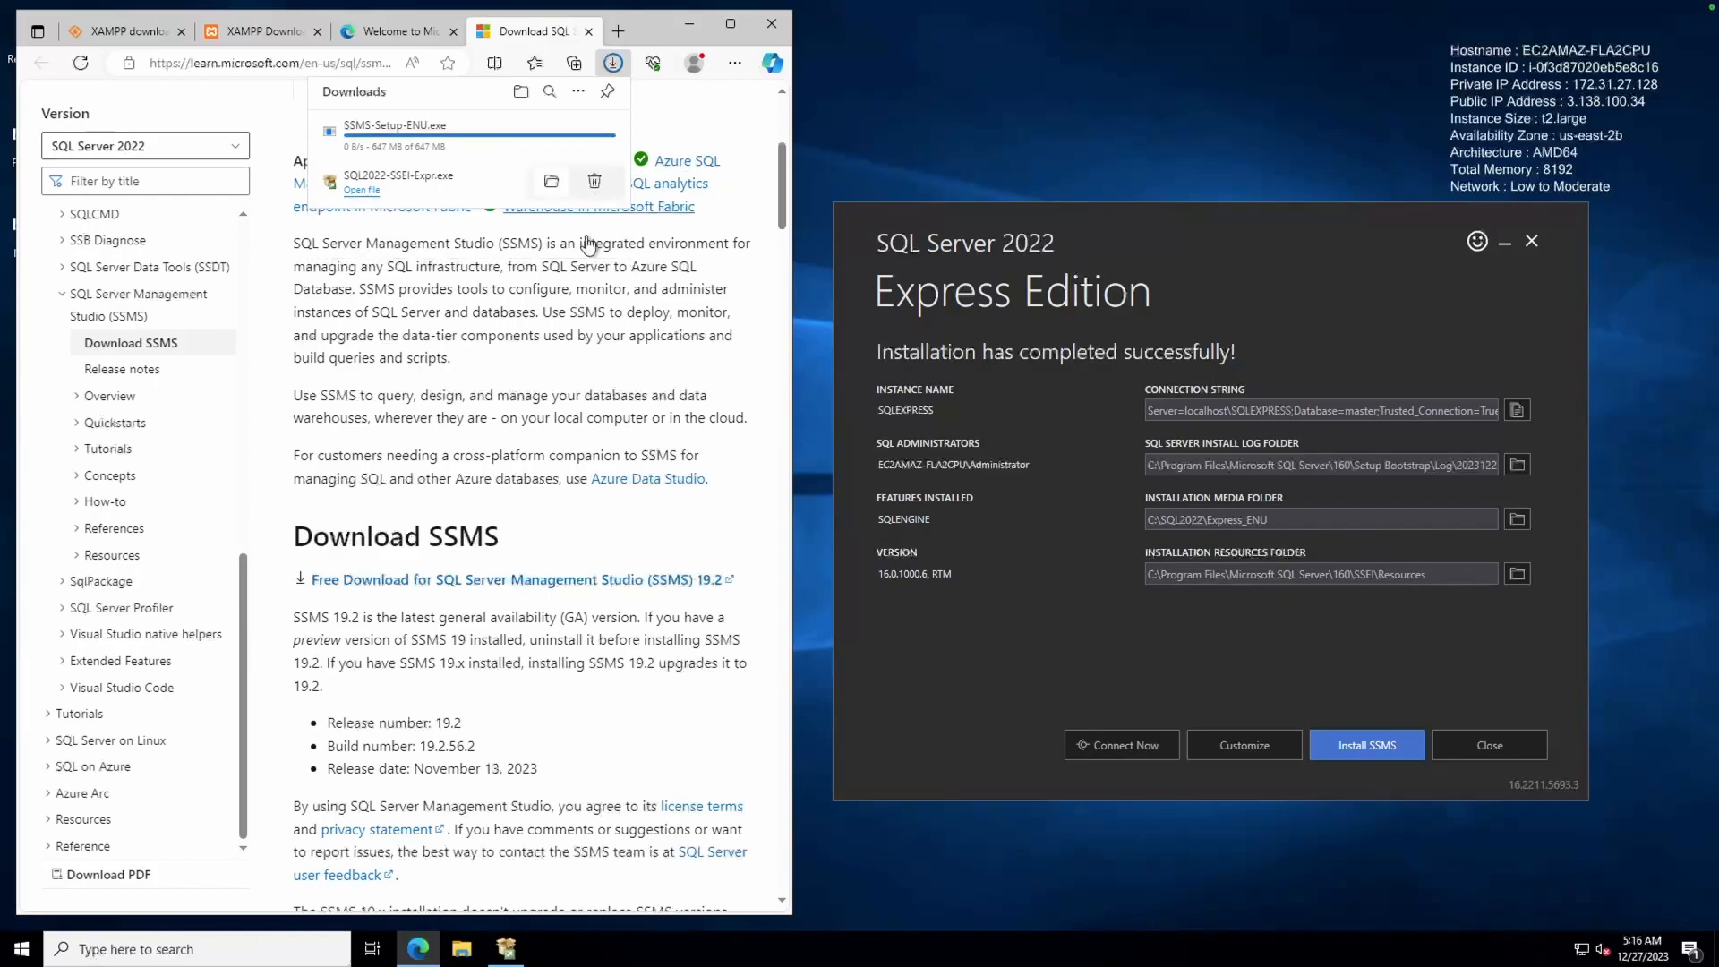
{"action": "left_click", "coordinate": [249, 36]}
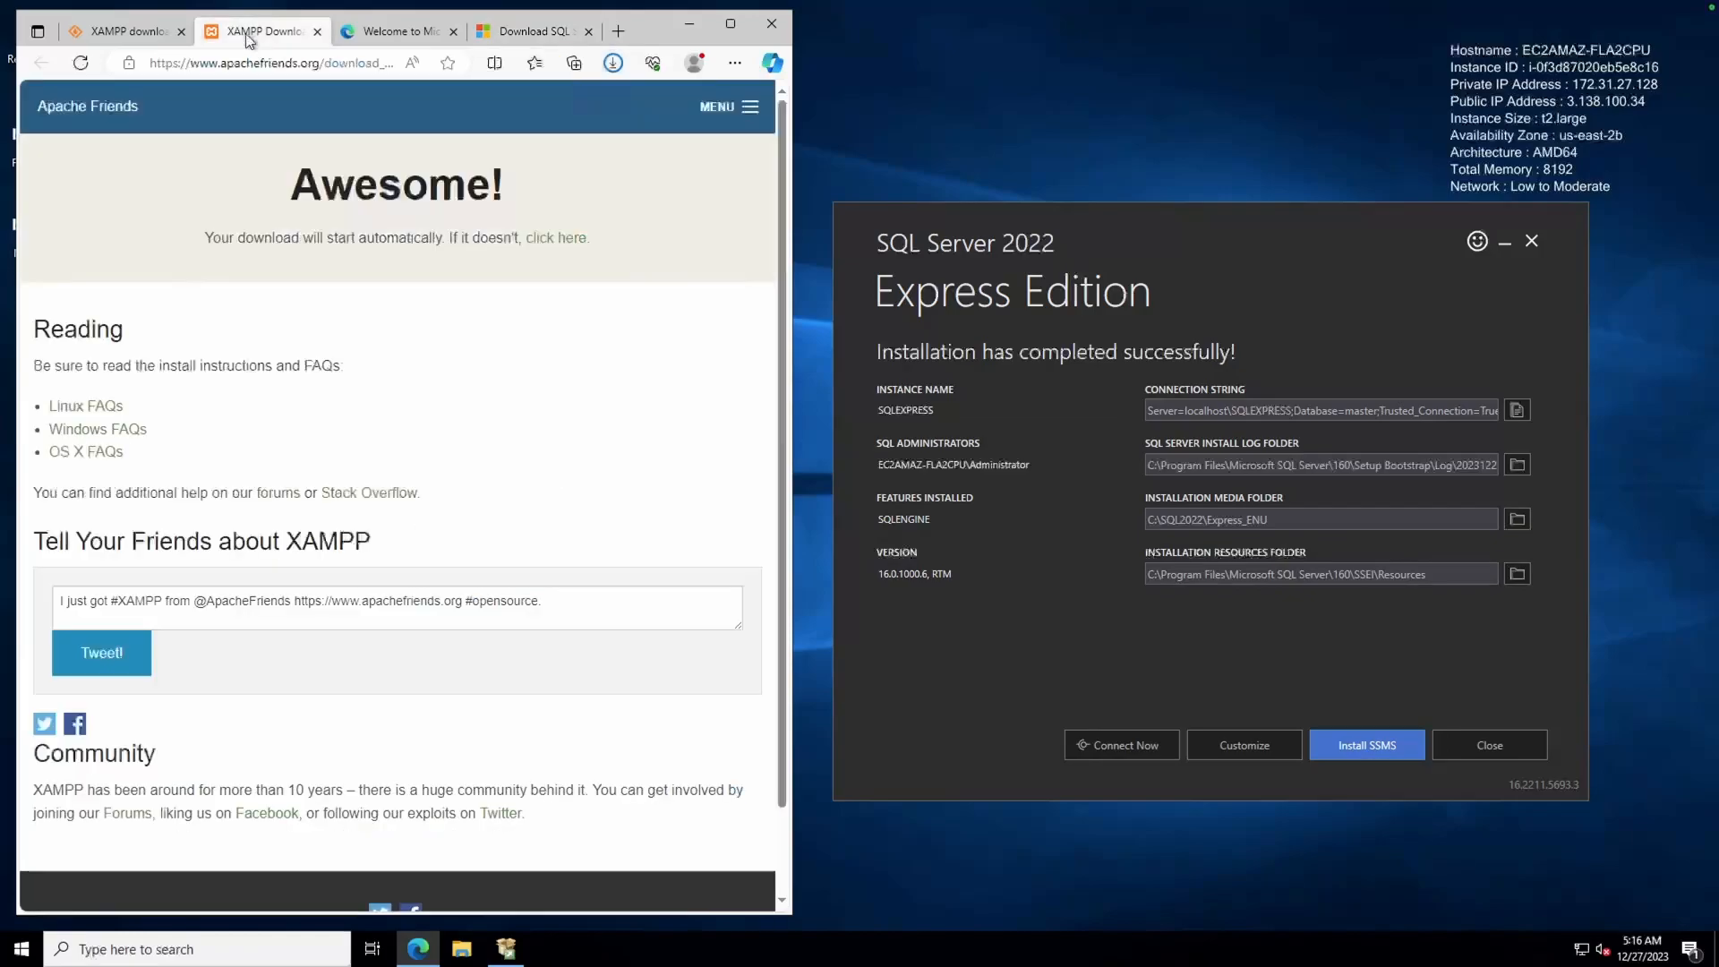
{"action": "left_click", "coordinate": [81, 64]}
{"action": "left_click", "coordinate": [621, 64]}
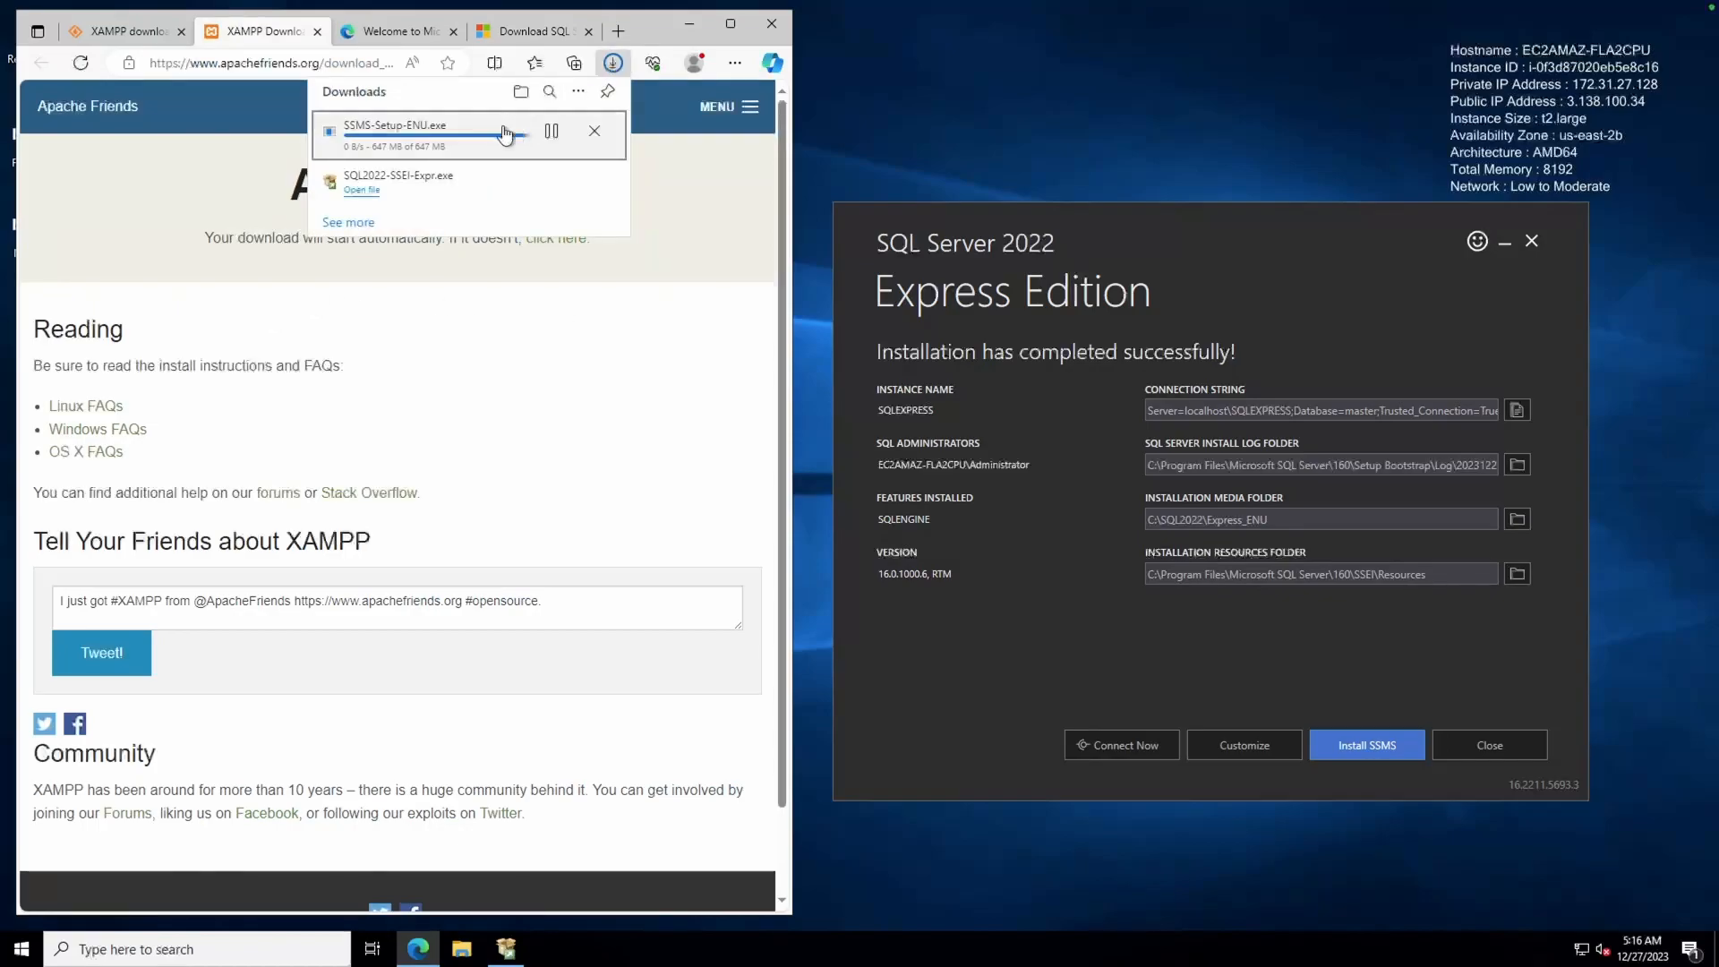
{"action": "left_click", "coordinate": [517, 406]}
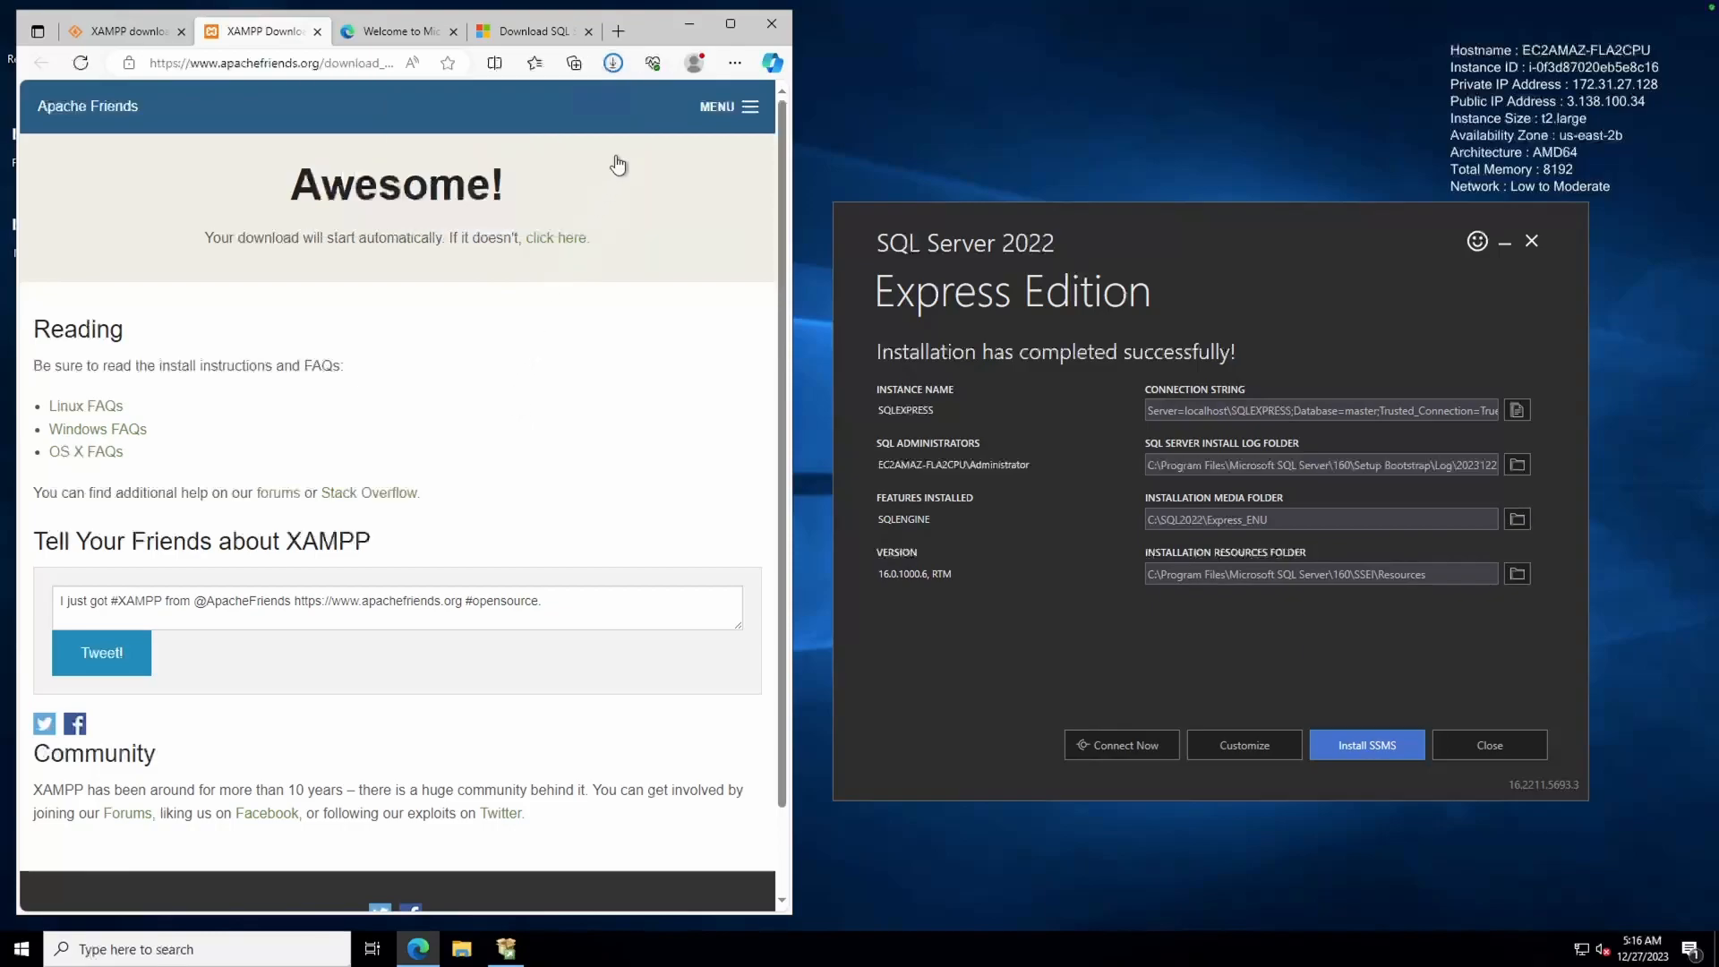
{"action": "left_click", "coordinate": [614, 62]}
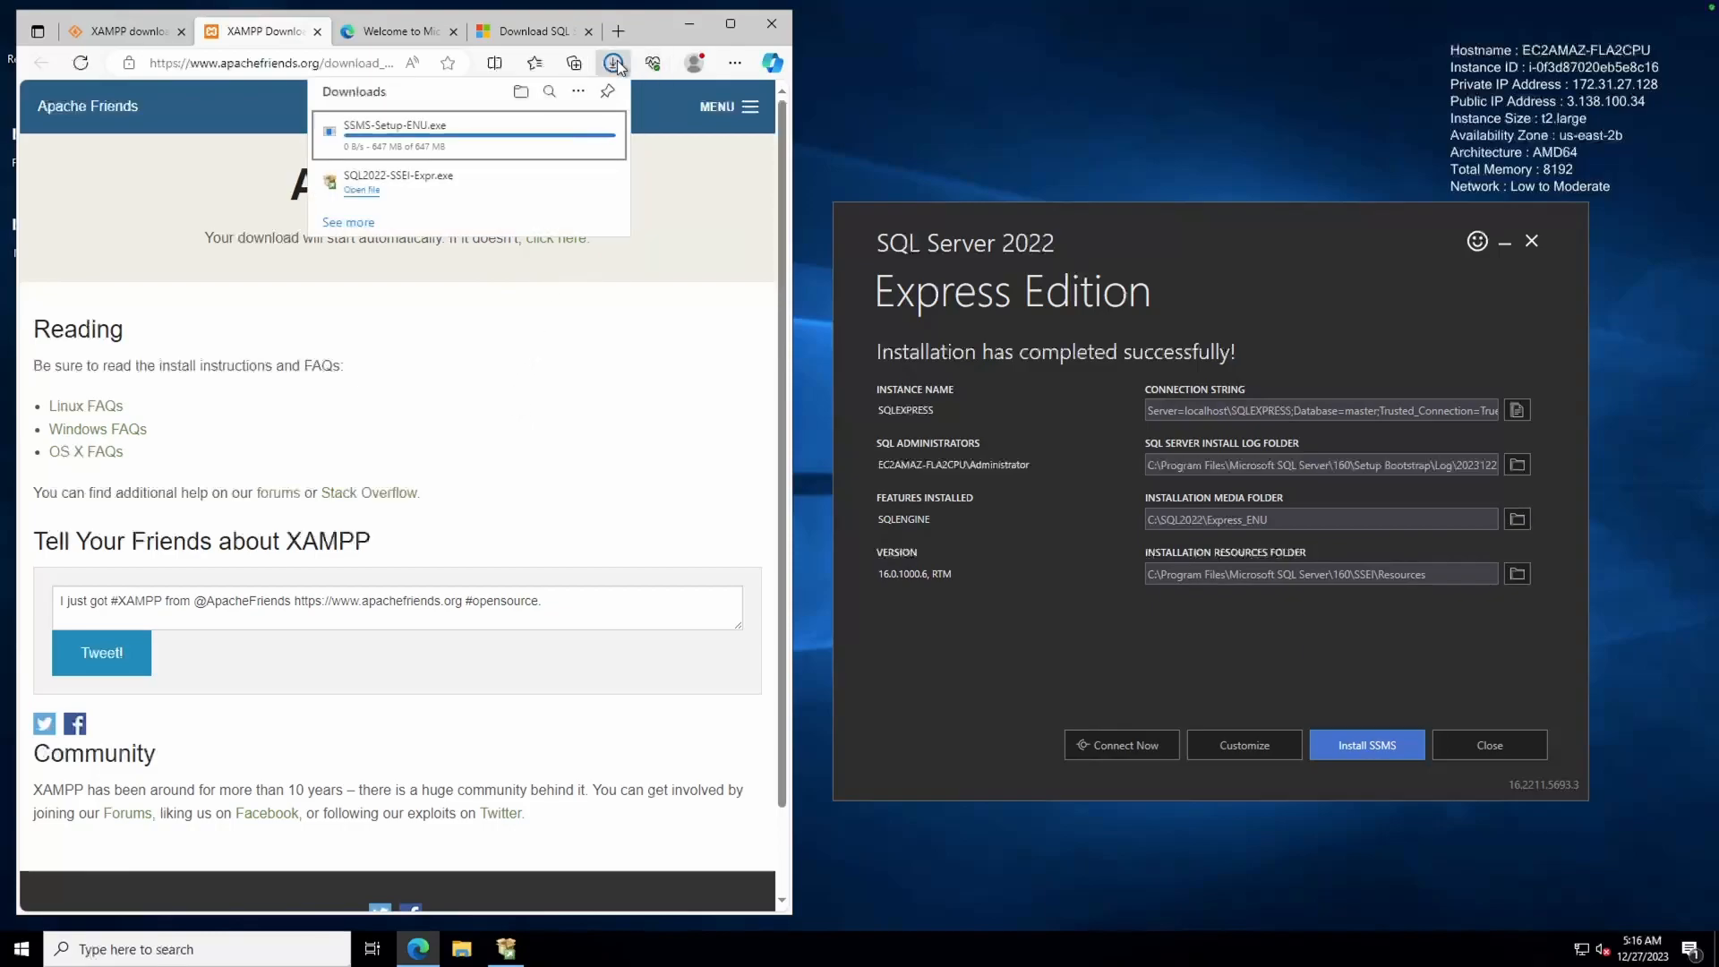
{"action": "left_click", "coordinate": [348, 222]}
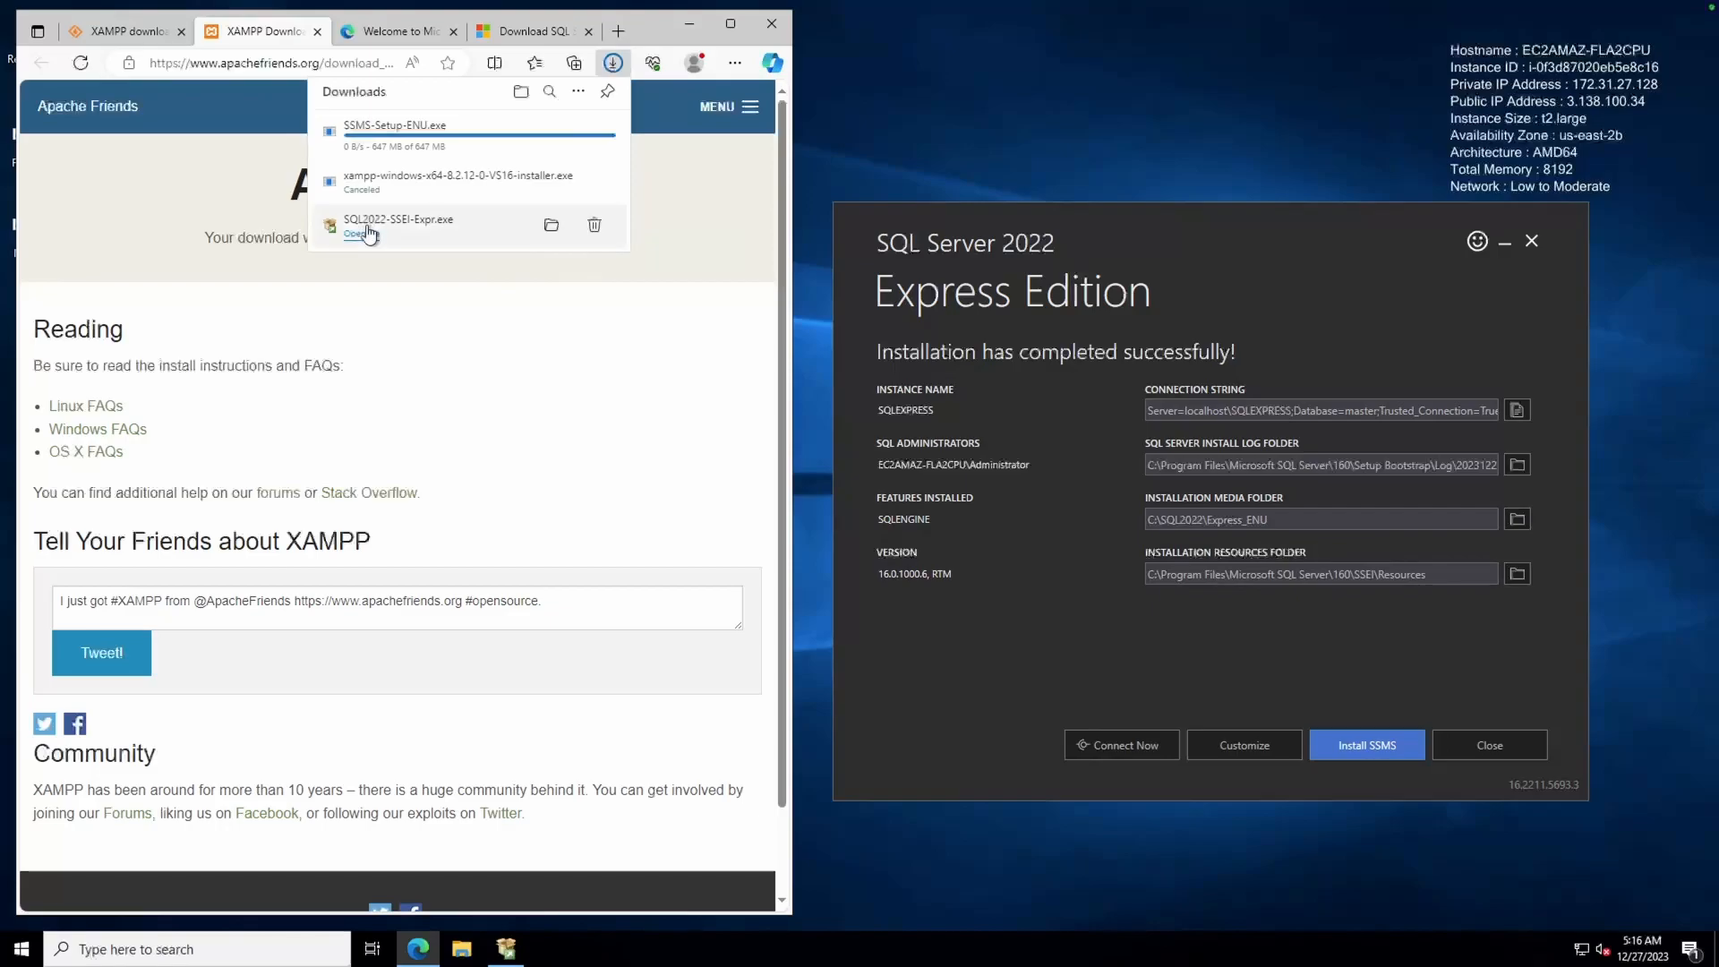
{"action": "left_click", "coordinate": [453, 307]}
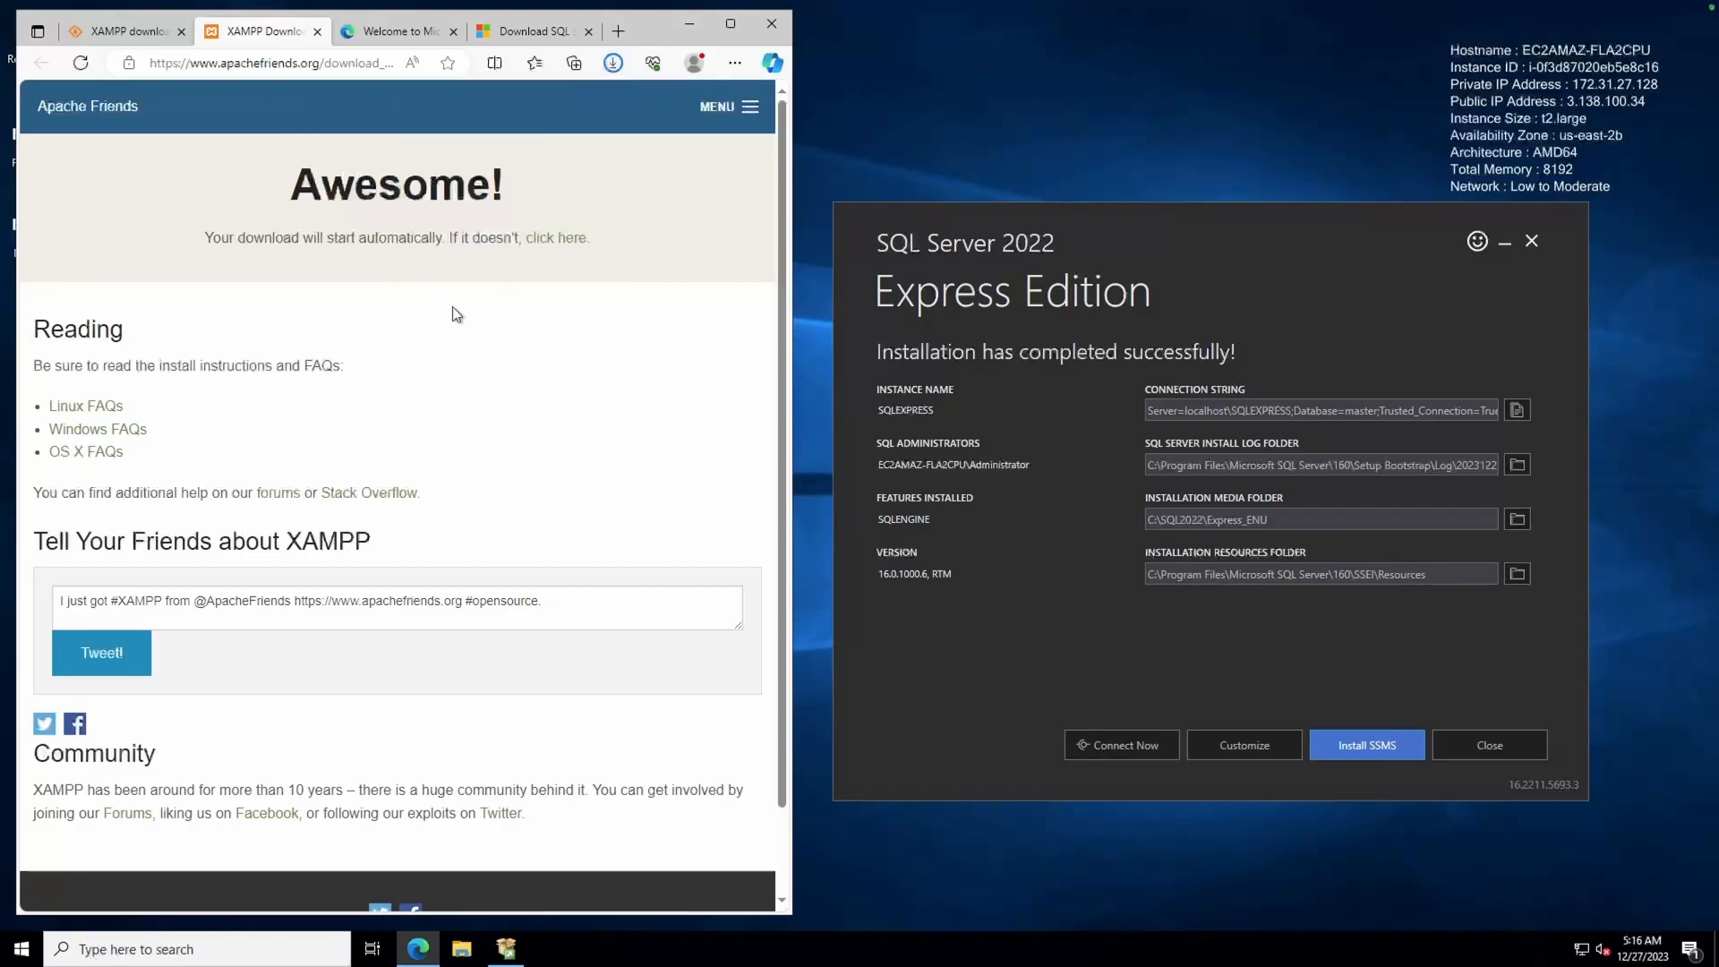
{"action": "left_click", "coordinate": [554, 238]}
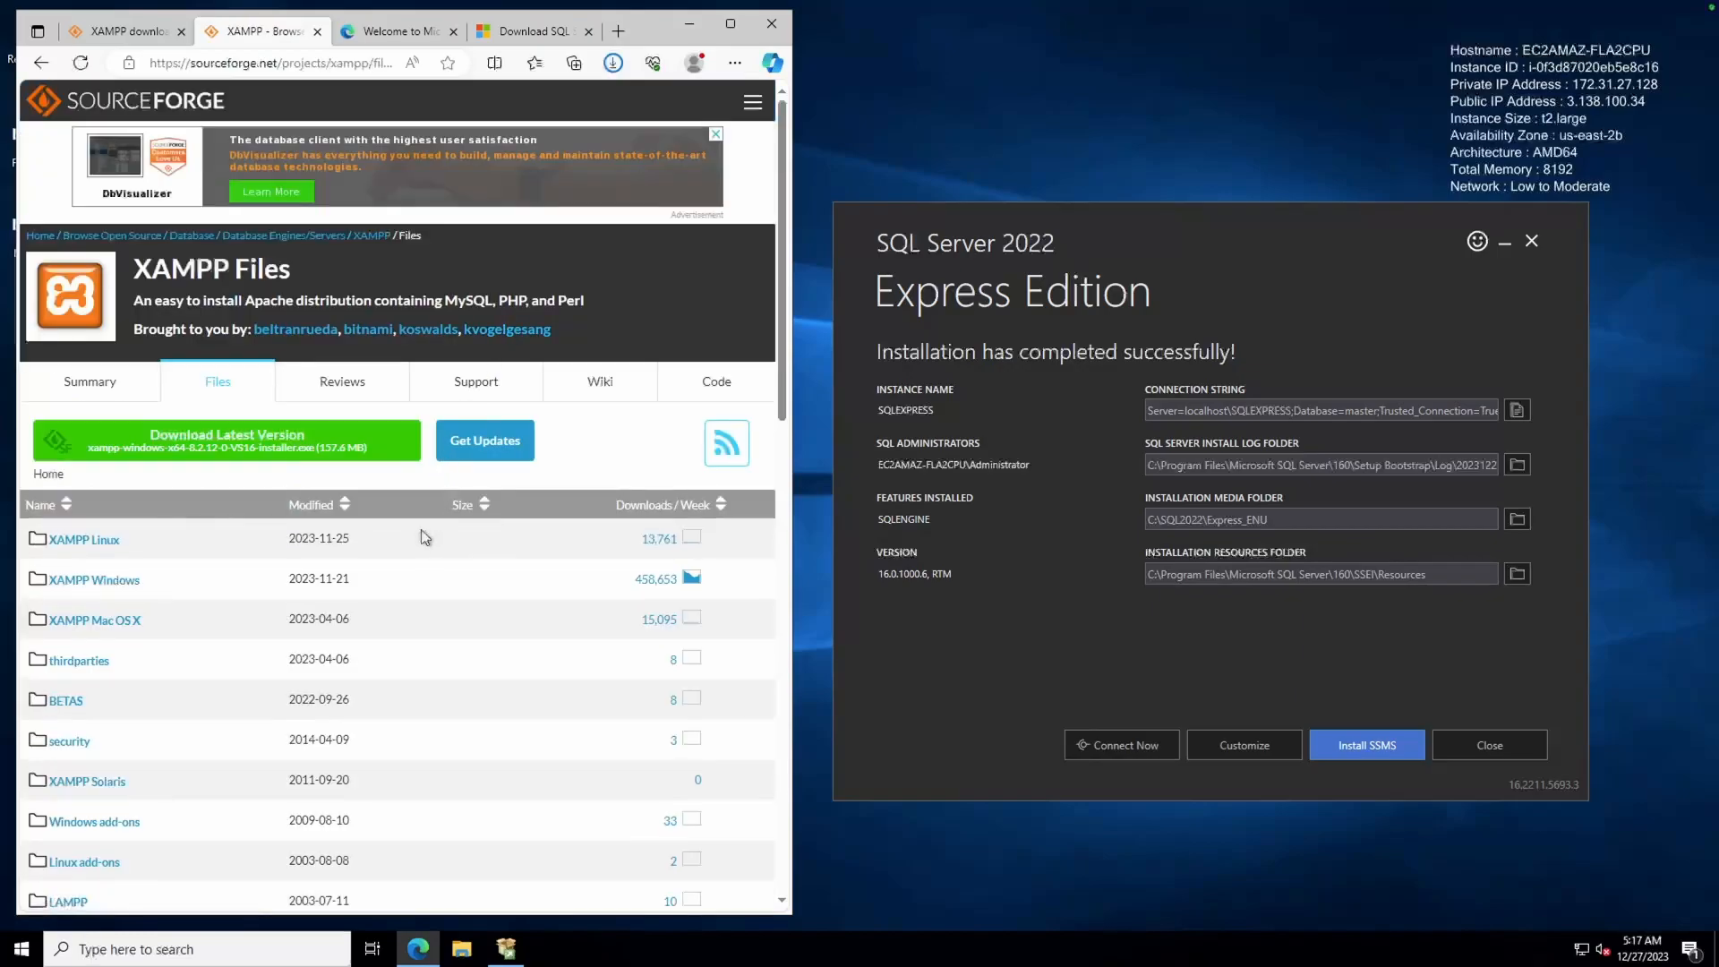
Download xampp-windows-x64-8.2.12-0-VS16-installer.exe from SourceForge, launch it, and minimize Edge
{"action": "left_click", "coordinate": [318, 435]}
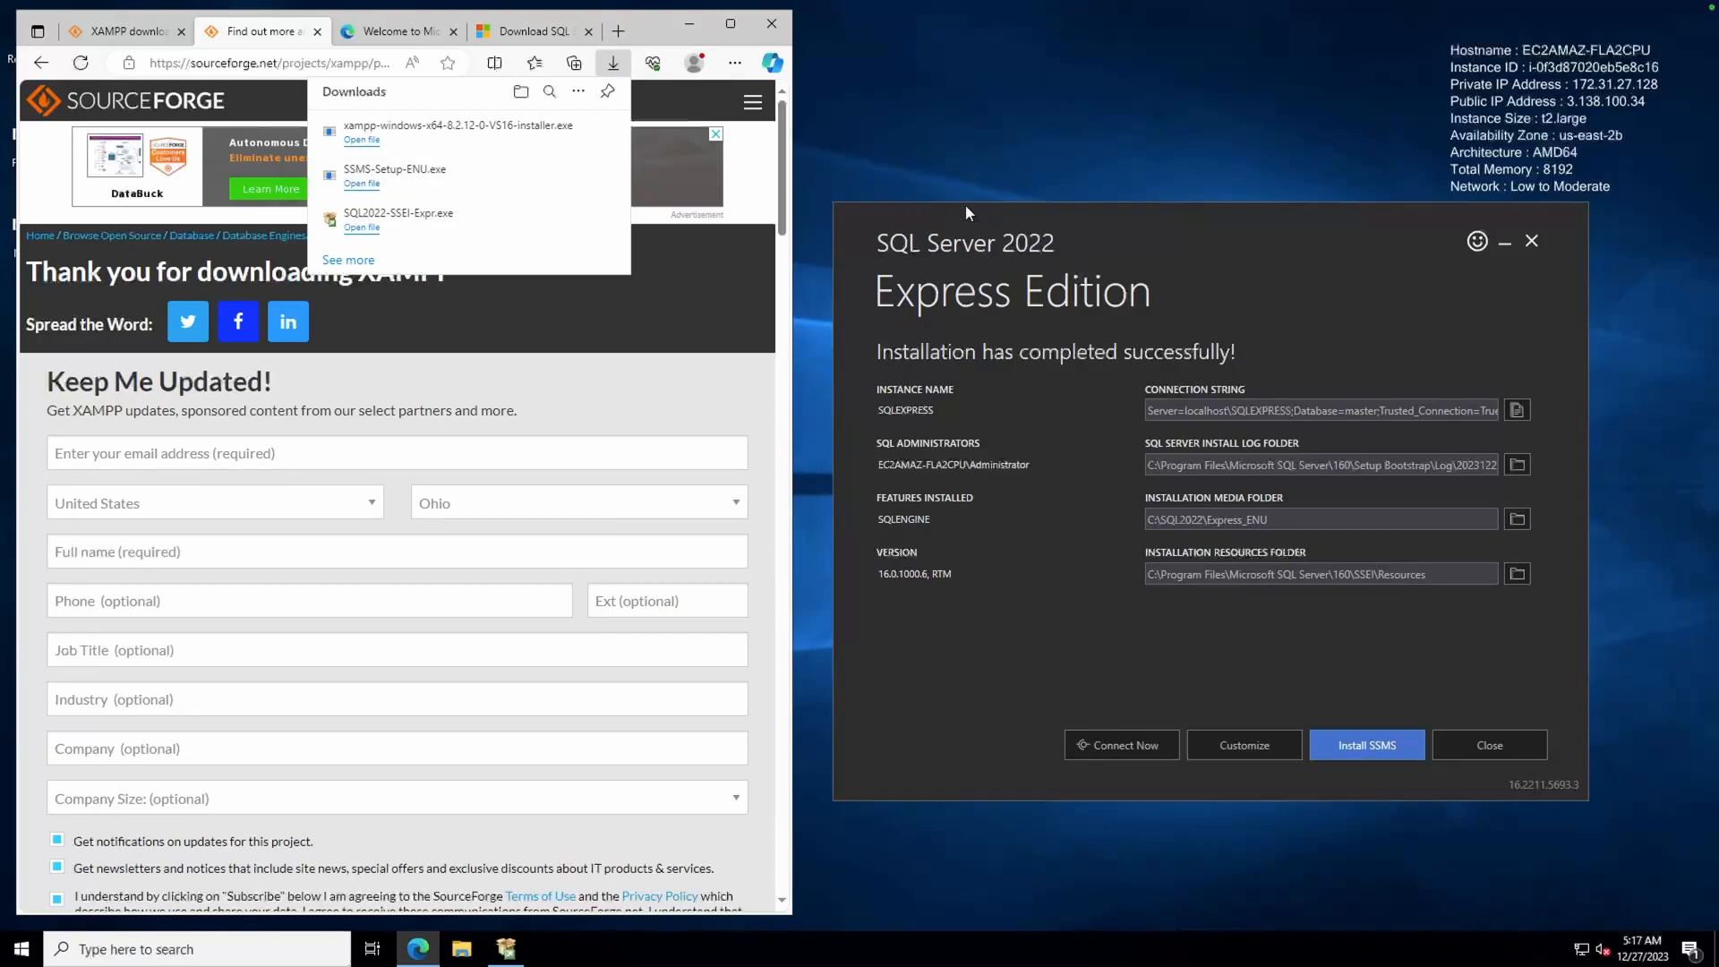
{"action": "left_click_drag", "start_coordinate": [965, 208], "coordinate": [1104, 328]}
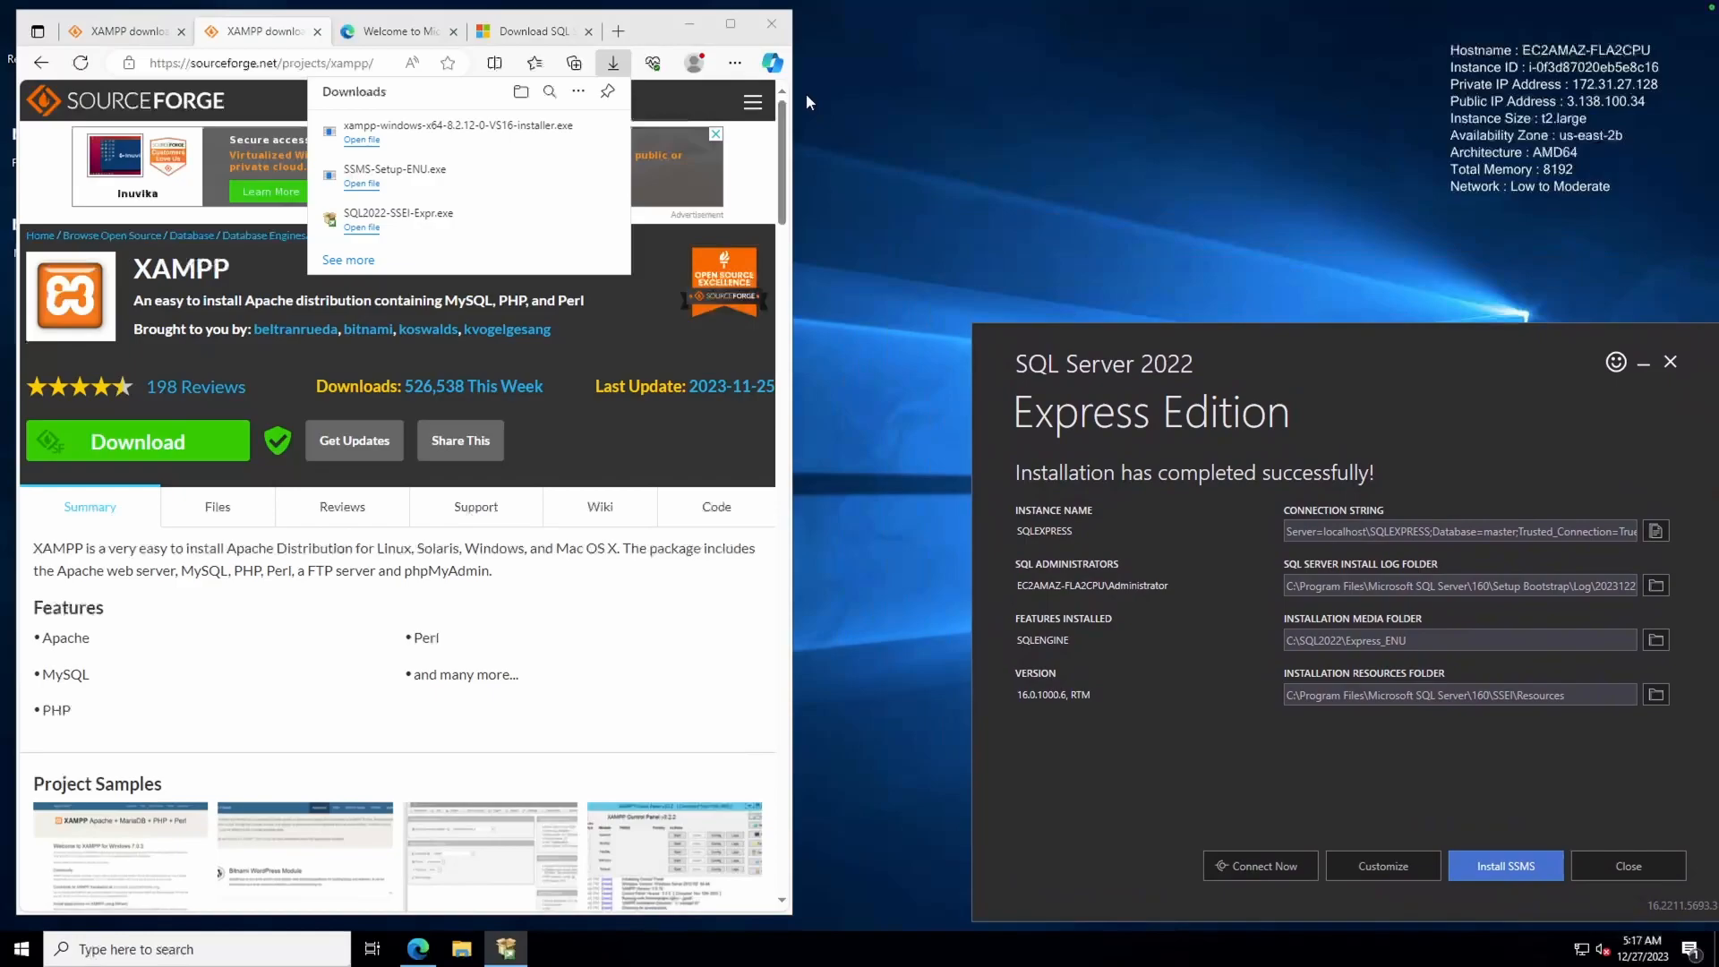
{"action": "left_click", "coordinate": [363, 142]}
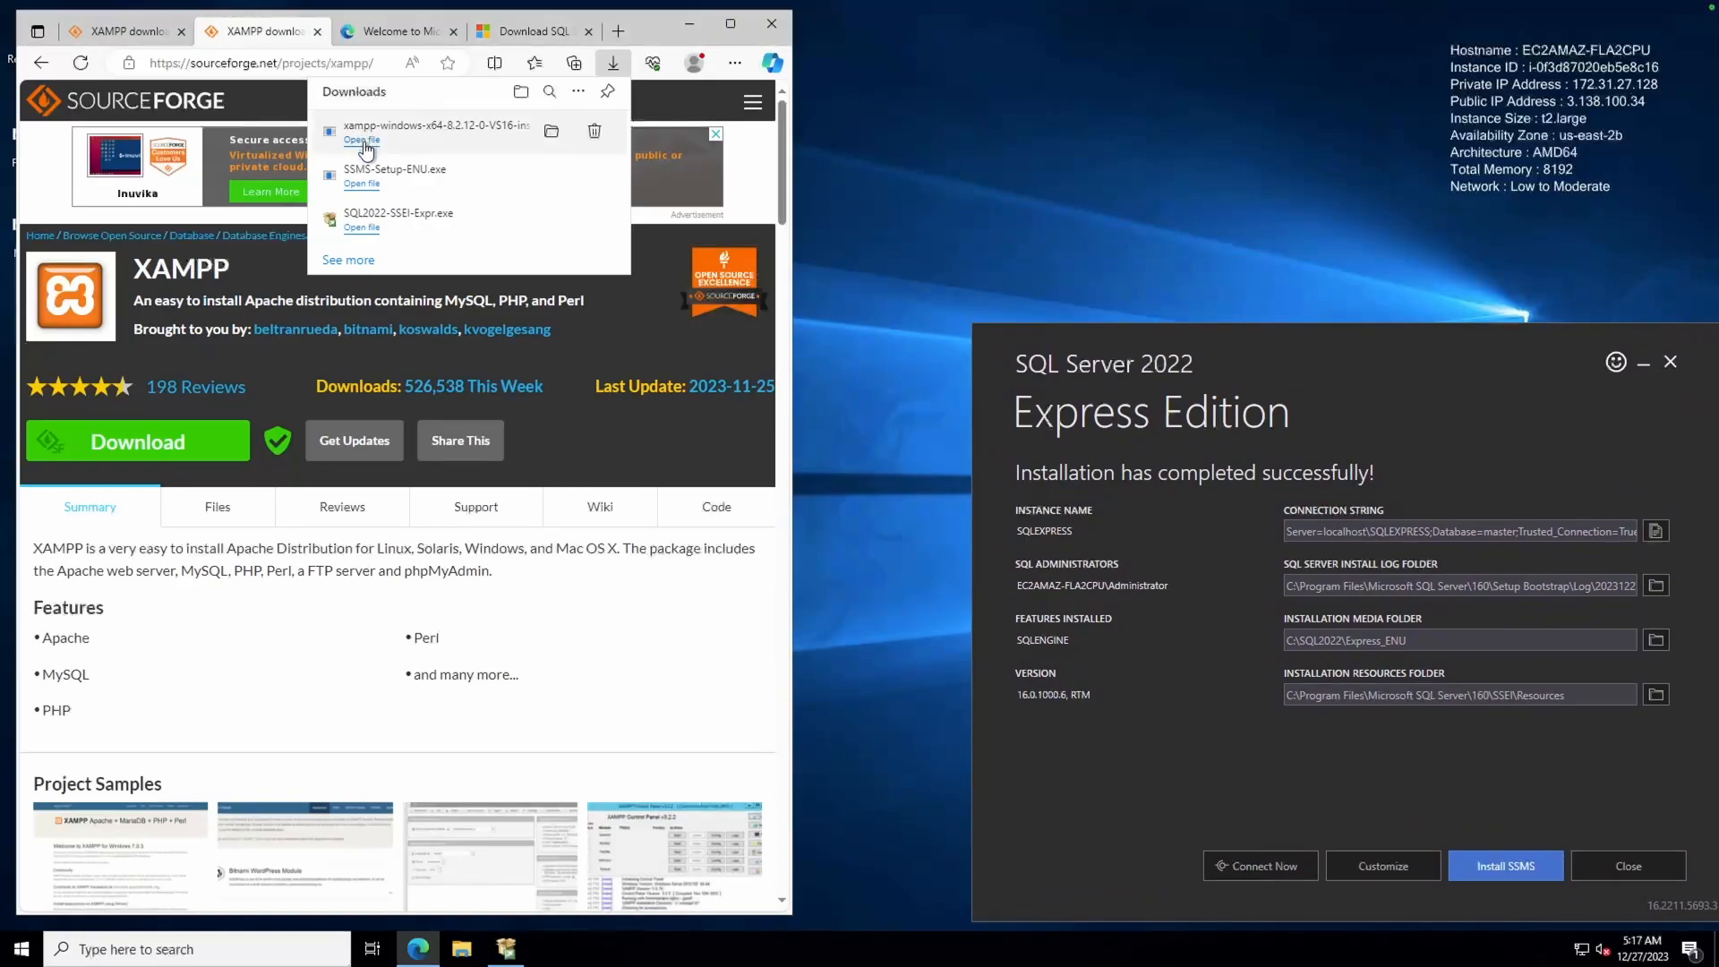
{"action": "left_click", "coordinate": [689, 24]}
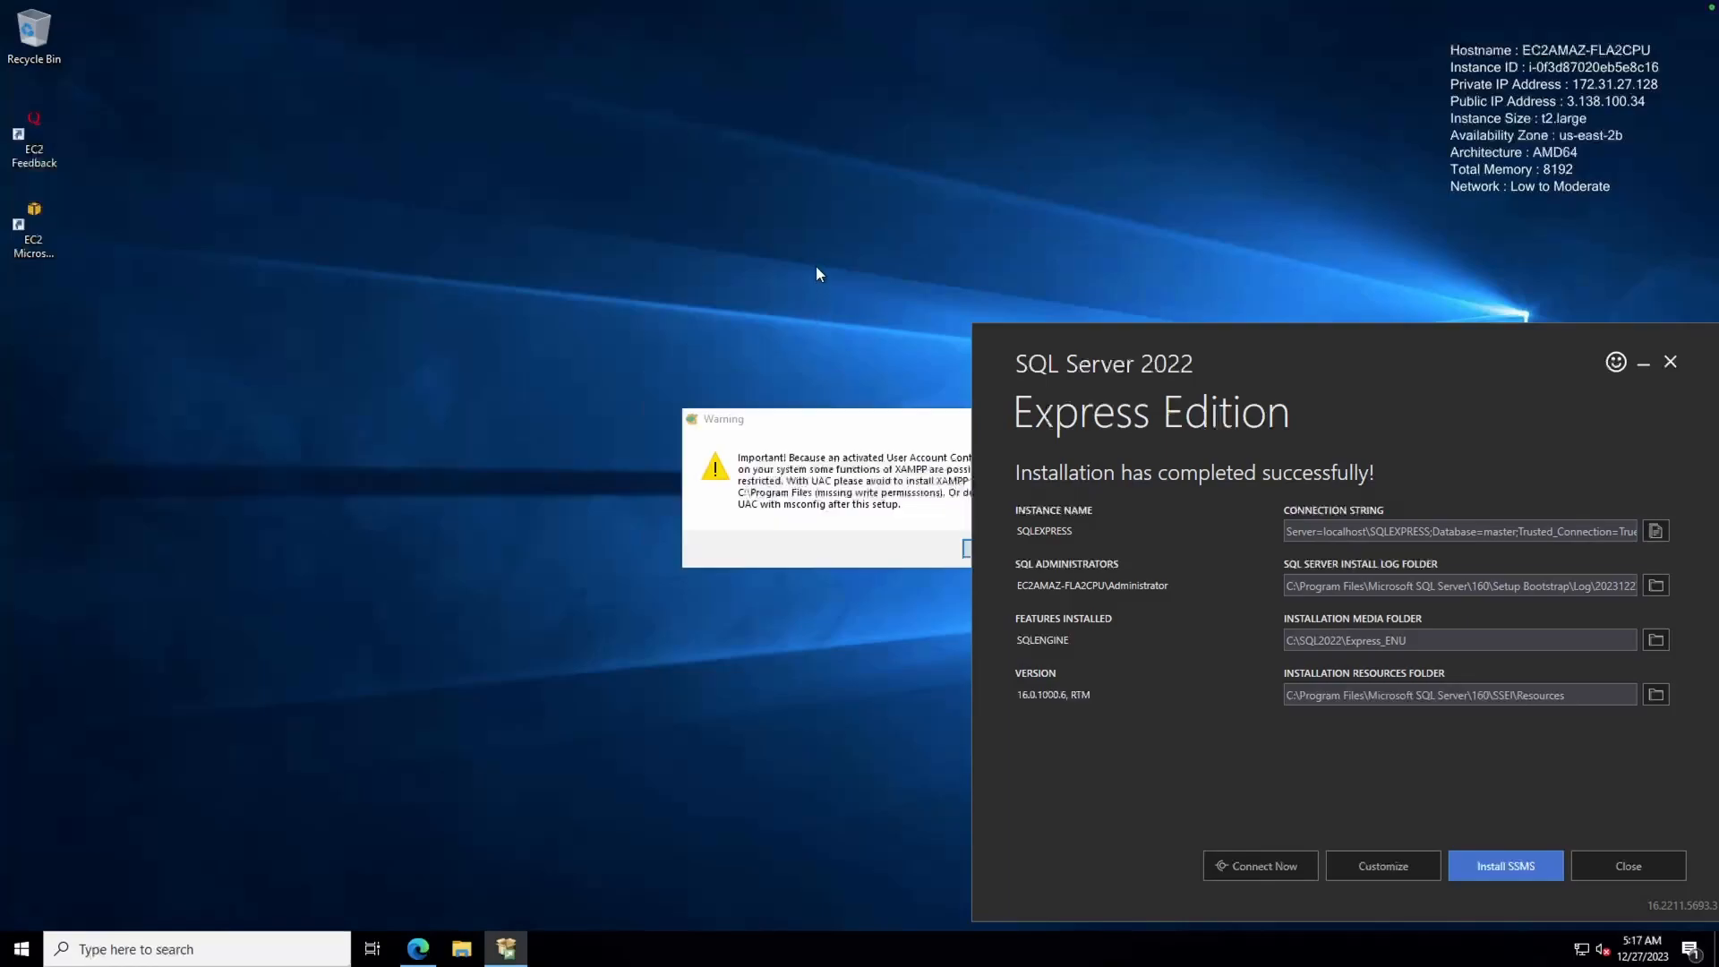
Acknowledge the XAMPP permissions warning and uncheck MySQL, FileZilla, Mercury, Tomcat, Perl, phpMyAdmin, Webalizer and Fake Sendmail
{"action": "left_click_drag", "start_coordinate": [837, 408], "coordinate": [460, 206]}
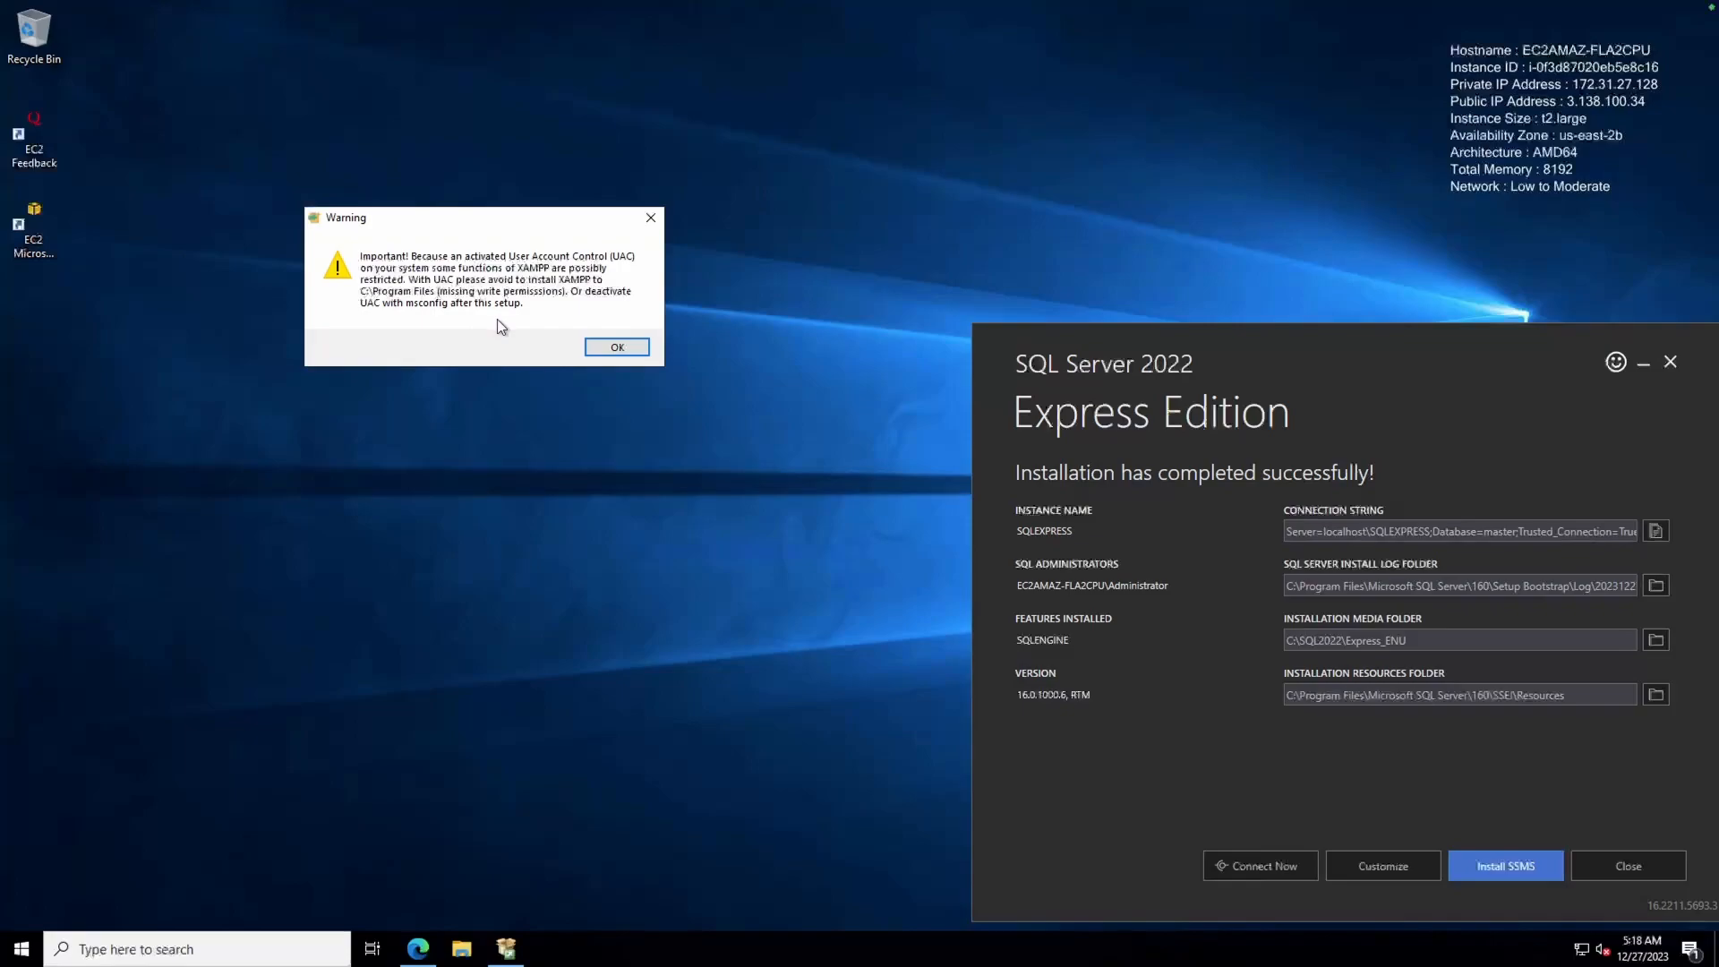
{"action": "left_click", "coordinate": [598, 345]}
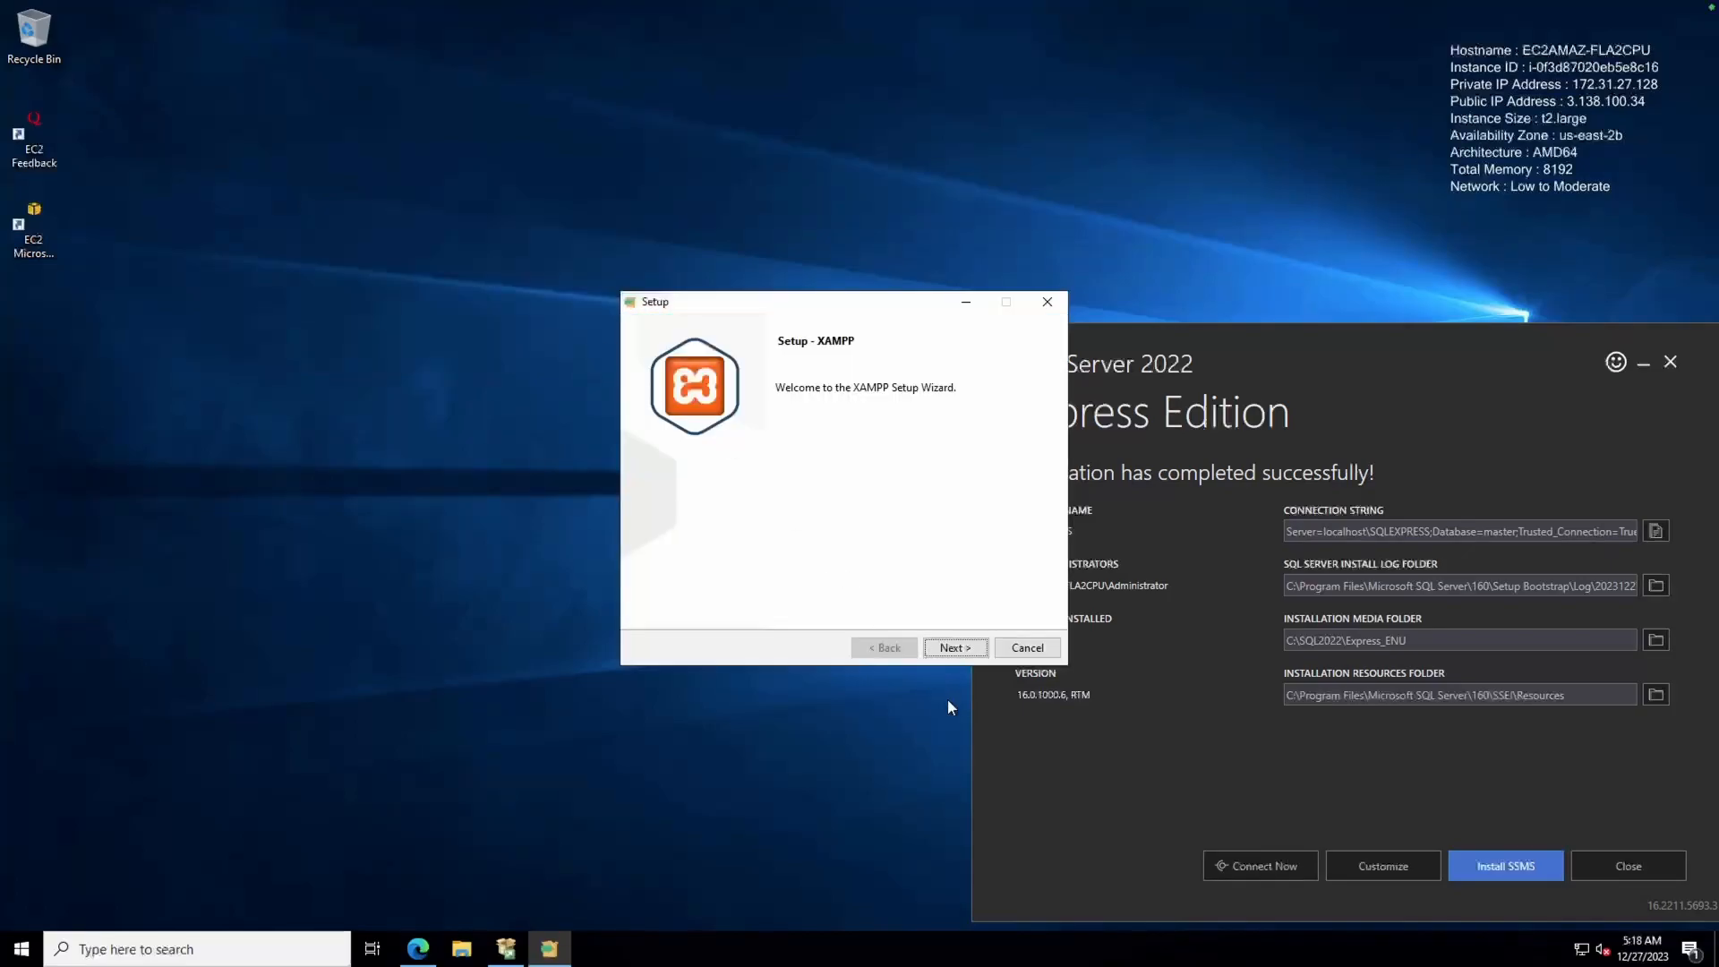
{"action": "left_click", "coordinate": [944, 653]}
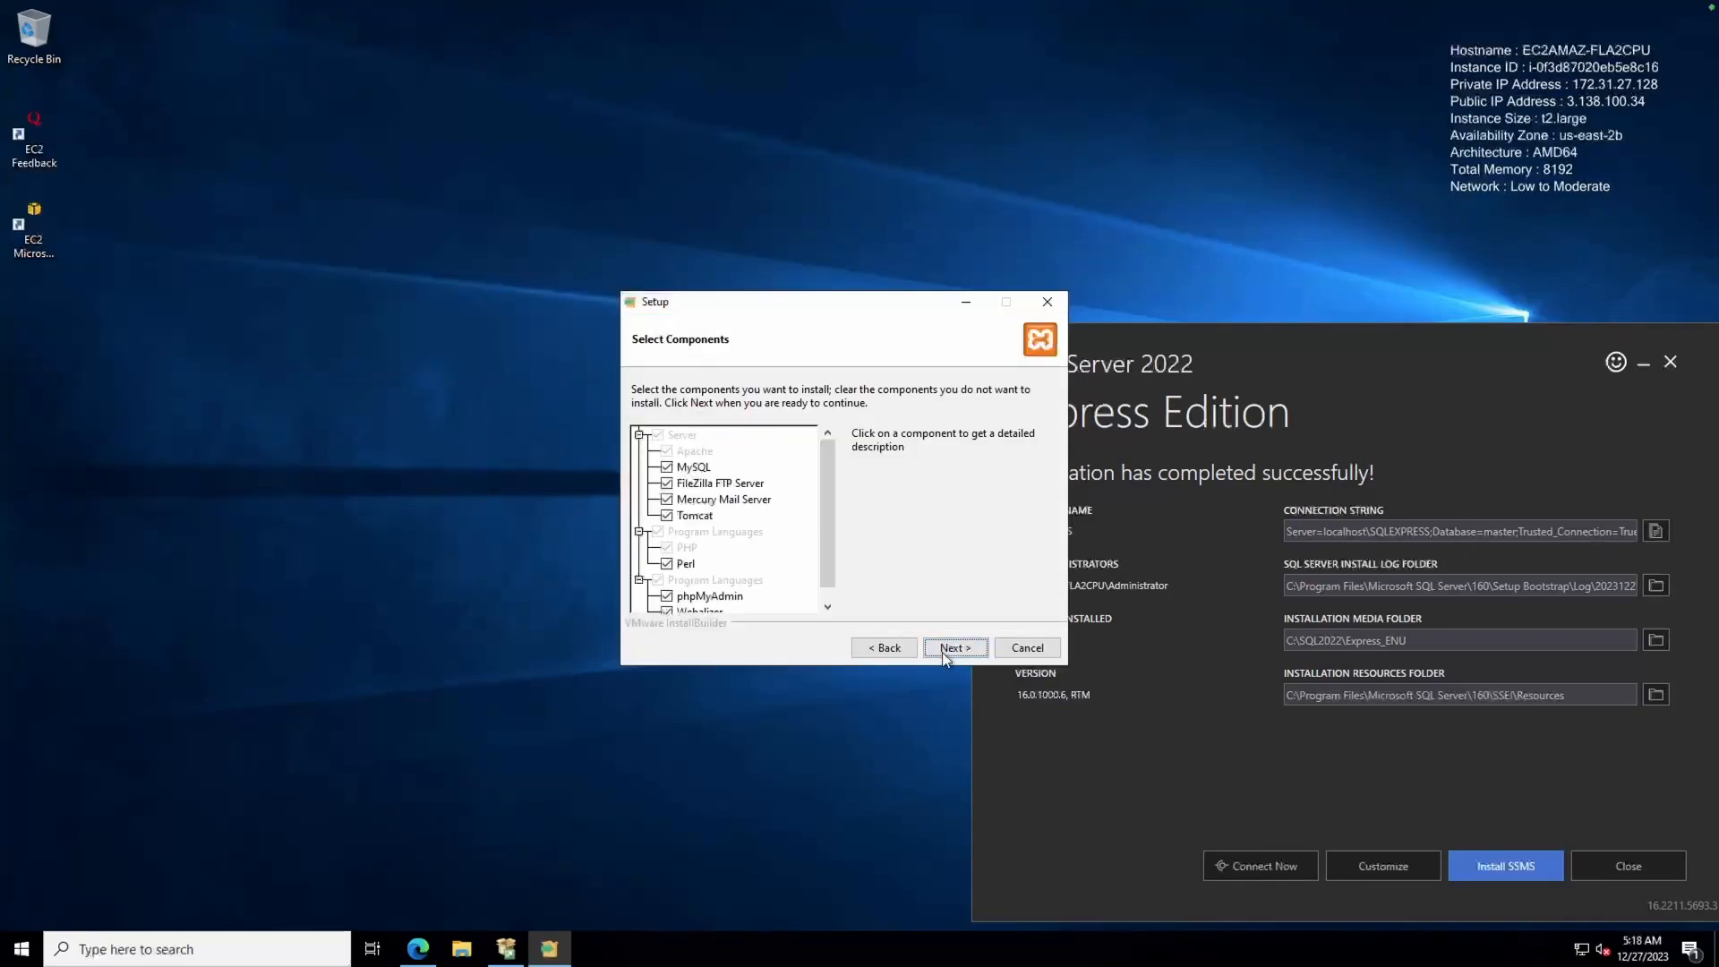
{"action": "left_click", "coordinate": [666, 466]}
{"action": "left_click", "coordinate": [667, 483]}
{"action": "left_click", "coordinate": [667, 499]}
{"action": "left_click", "coordinate": [666, 515]}
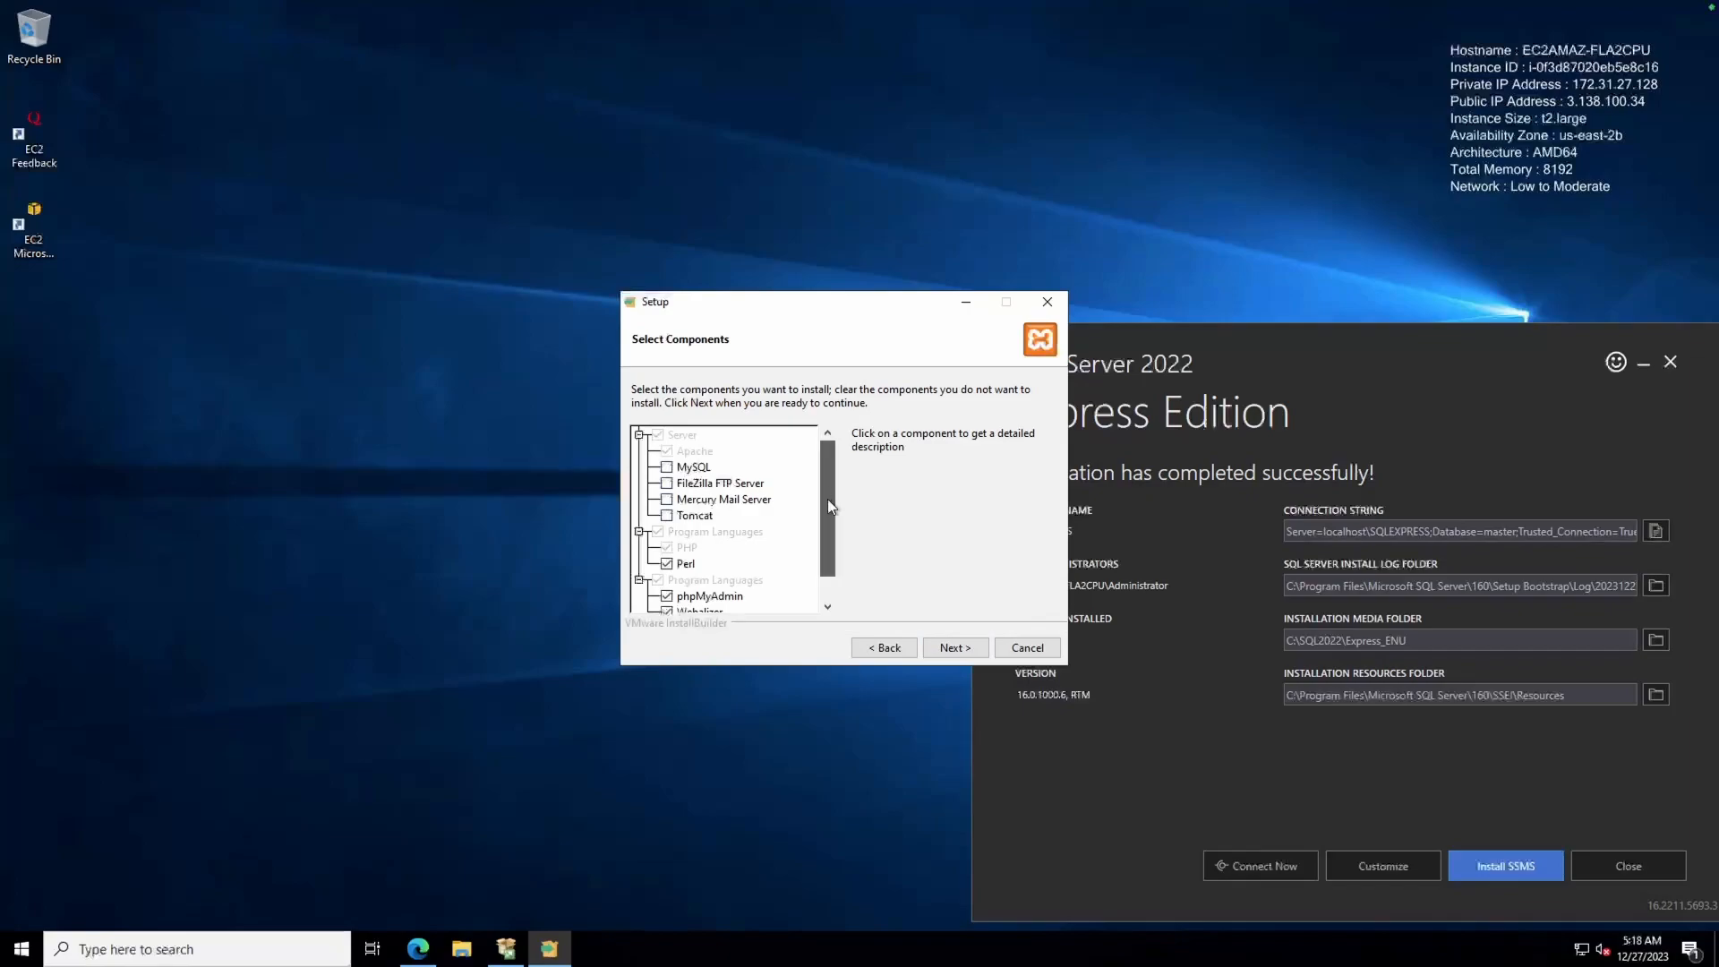
{"action": "scroll", "coordinate": [827, 497], "scroll_direction": "down", "scroll_amount": 1}
{"action": "left_click", "coordinate": [667, 532]}
{"action": "left_click", "coordinate": [666, 564]}
{"action": "left_click", "coordinate": [666, 580]}
{"action": "left_click", "coordinate": [667, 596]}
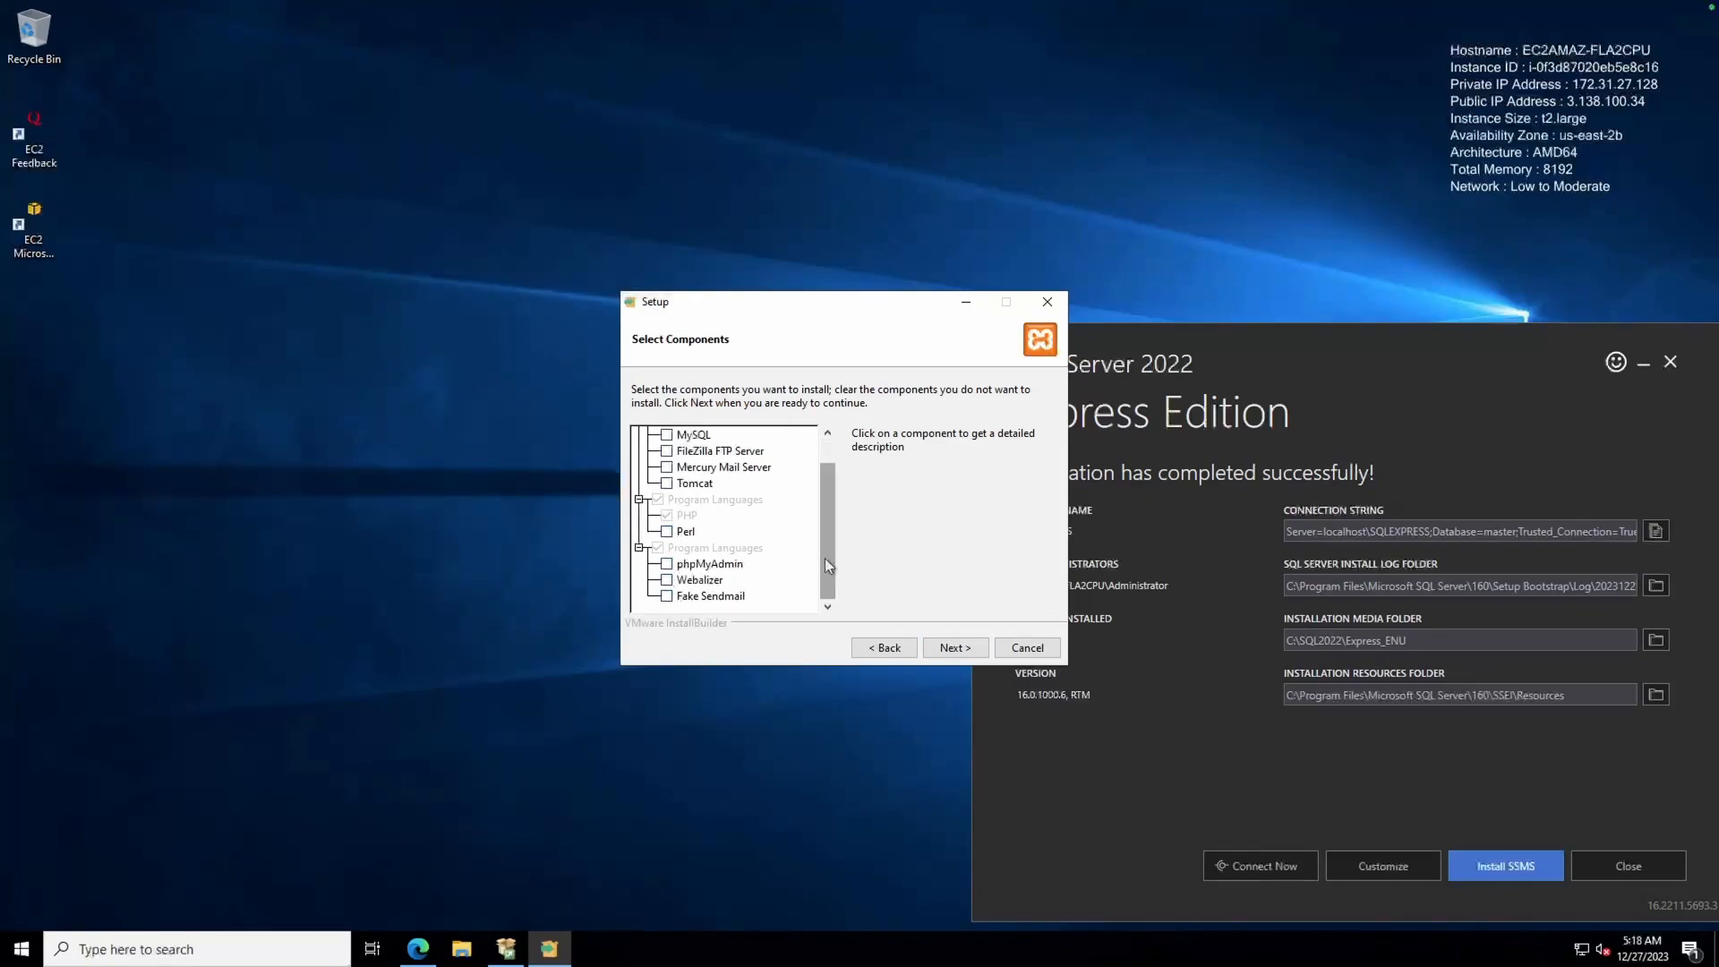
{"action": "left_click_drag", "start_coordinate": [821, 560], "coordinate": [839, 601]}
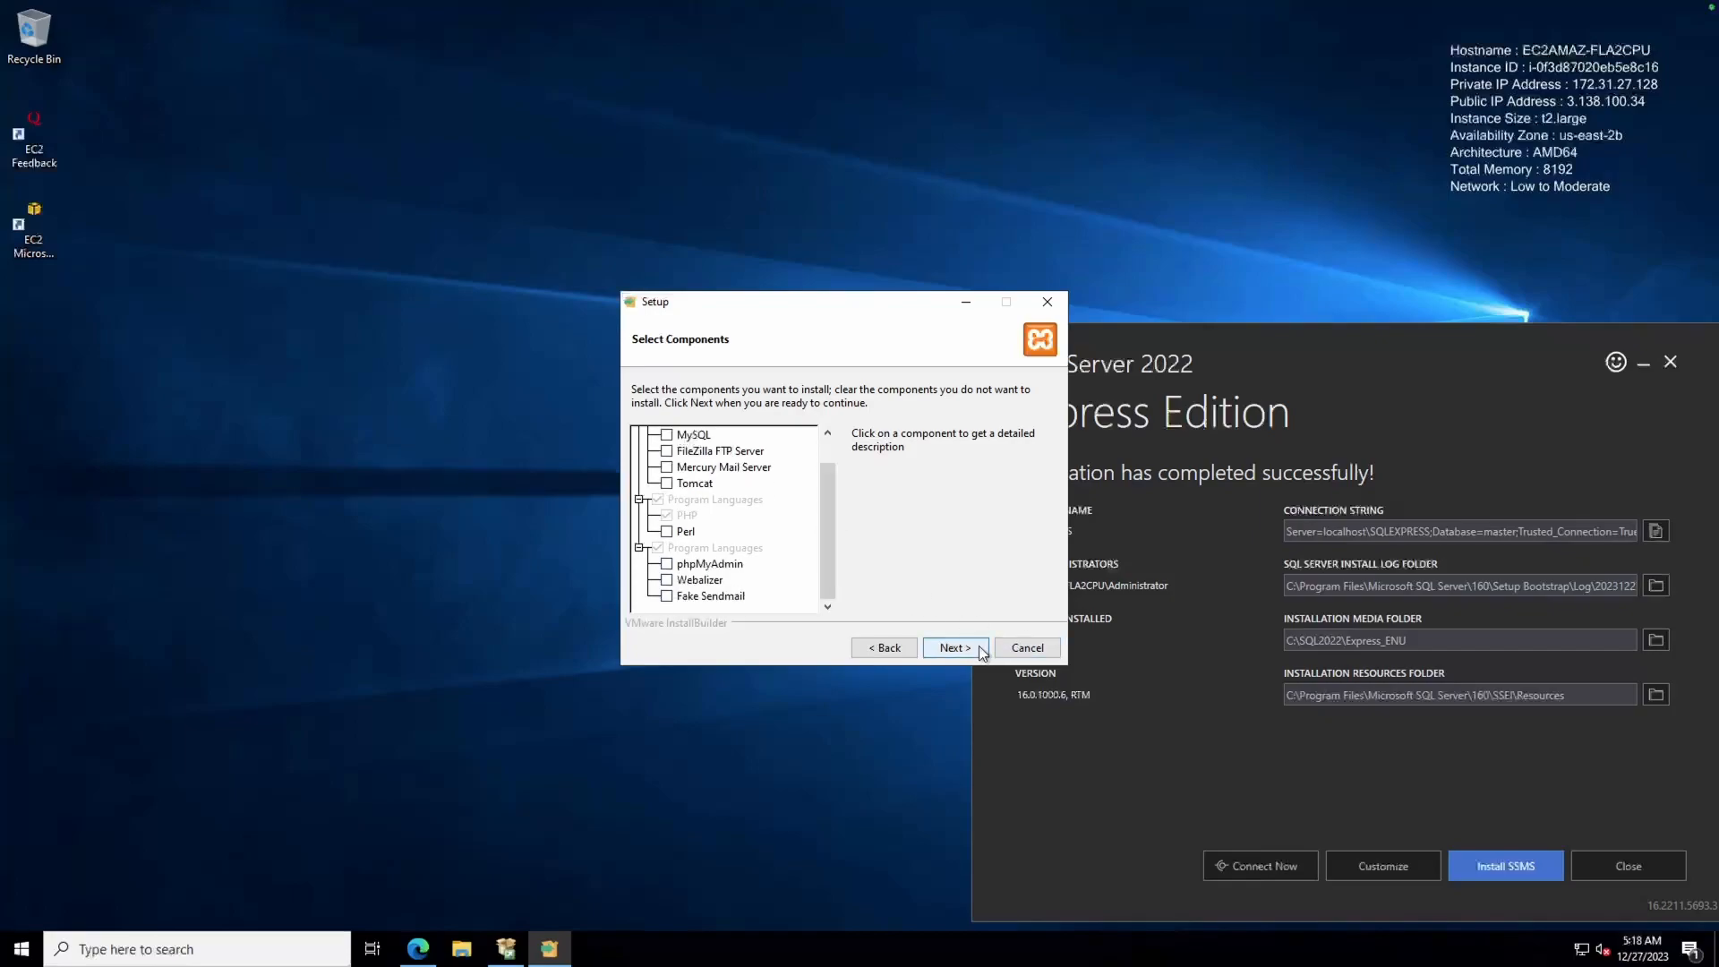
Keep C:\xampp as install folder and English as language, and start the XAMPP installation
{"action": "left_click_drag", "start_coordinate": [891, 310], "coordinate": [596, 298]}
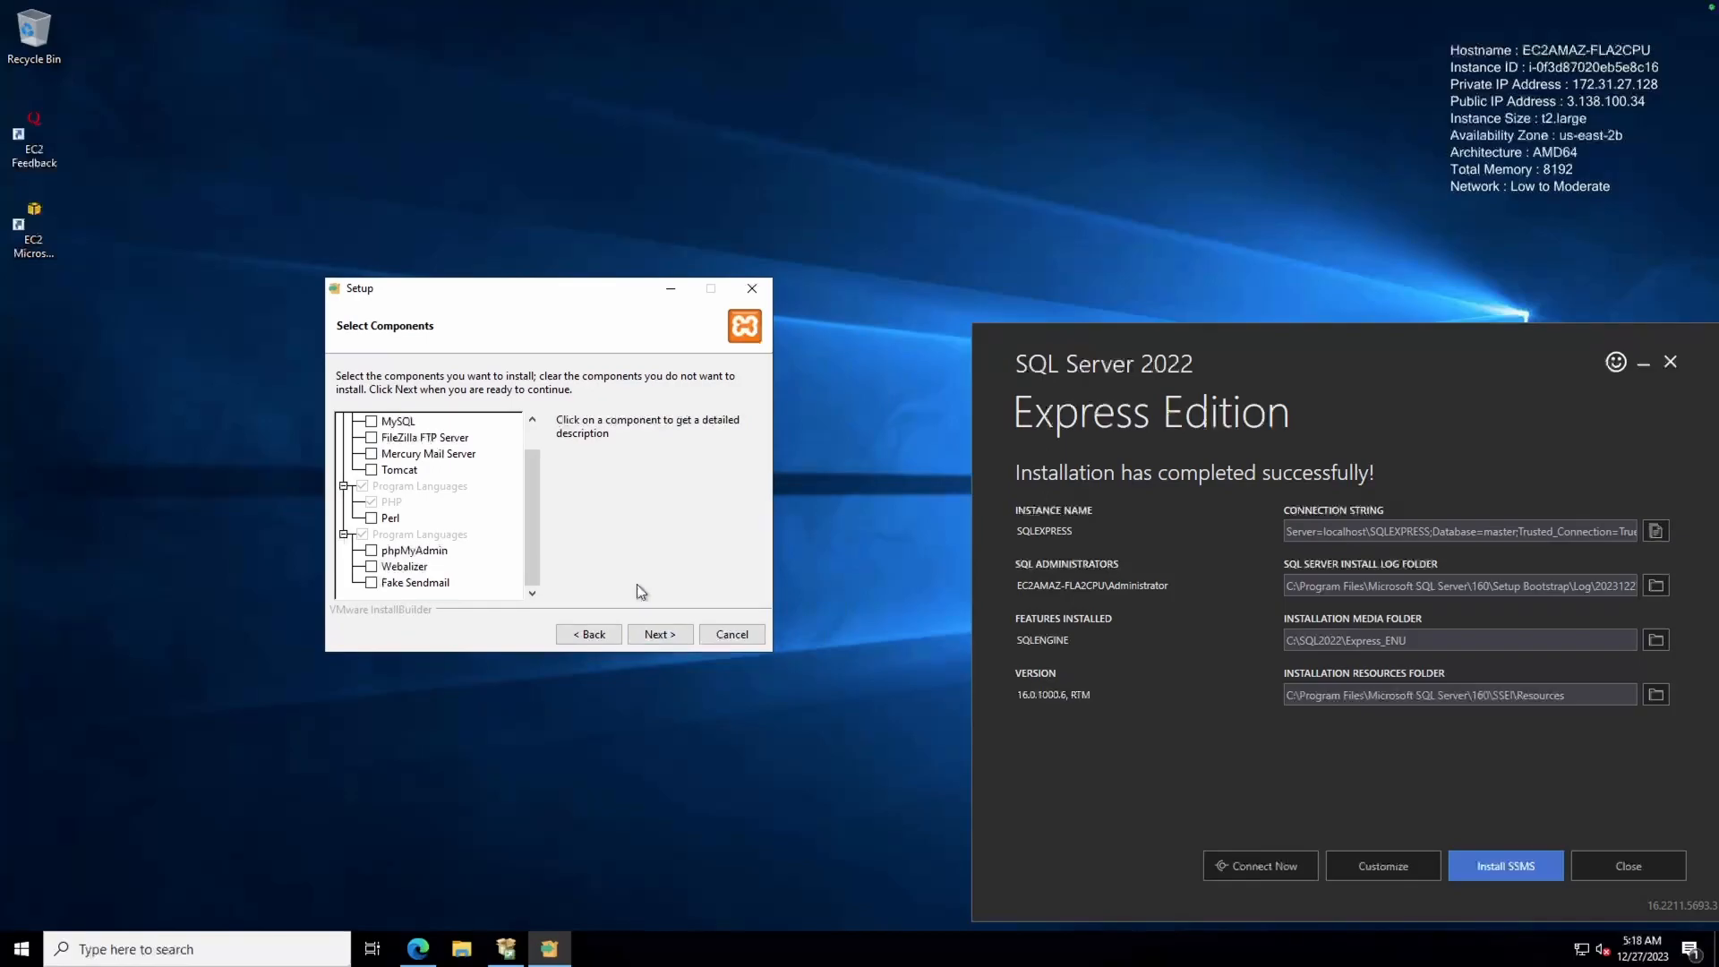
{"action": "left_click", "coordinate": [677, 636]}
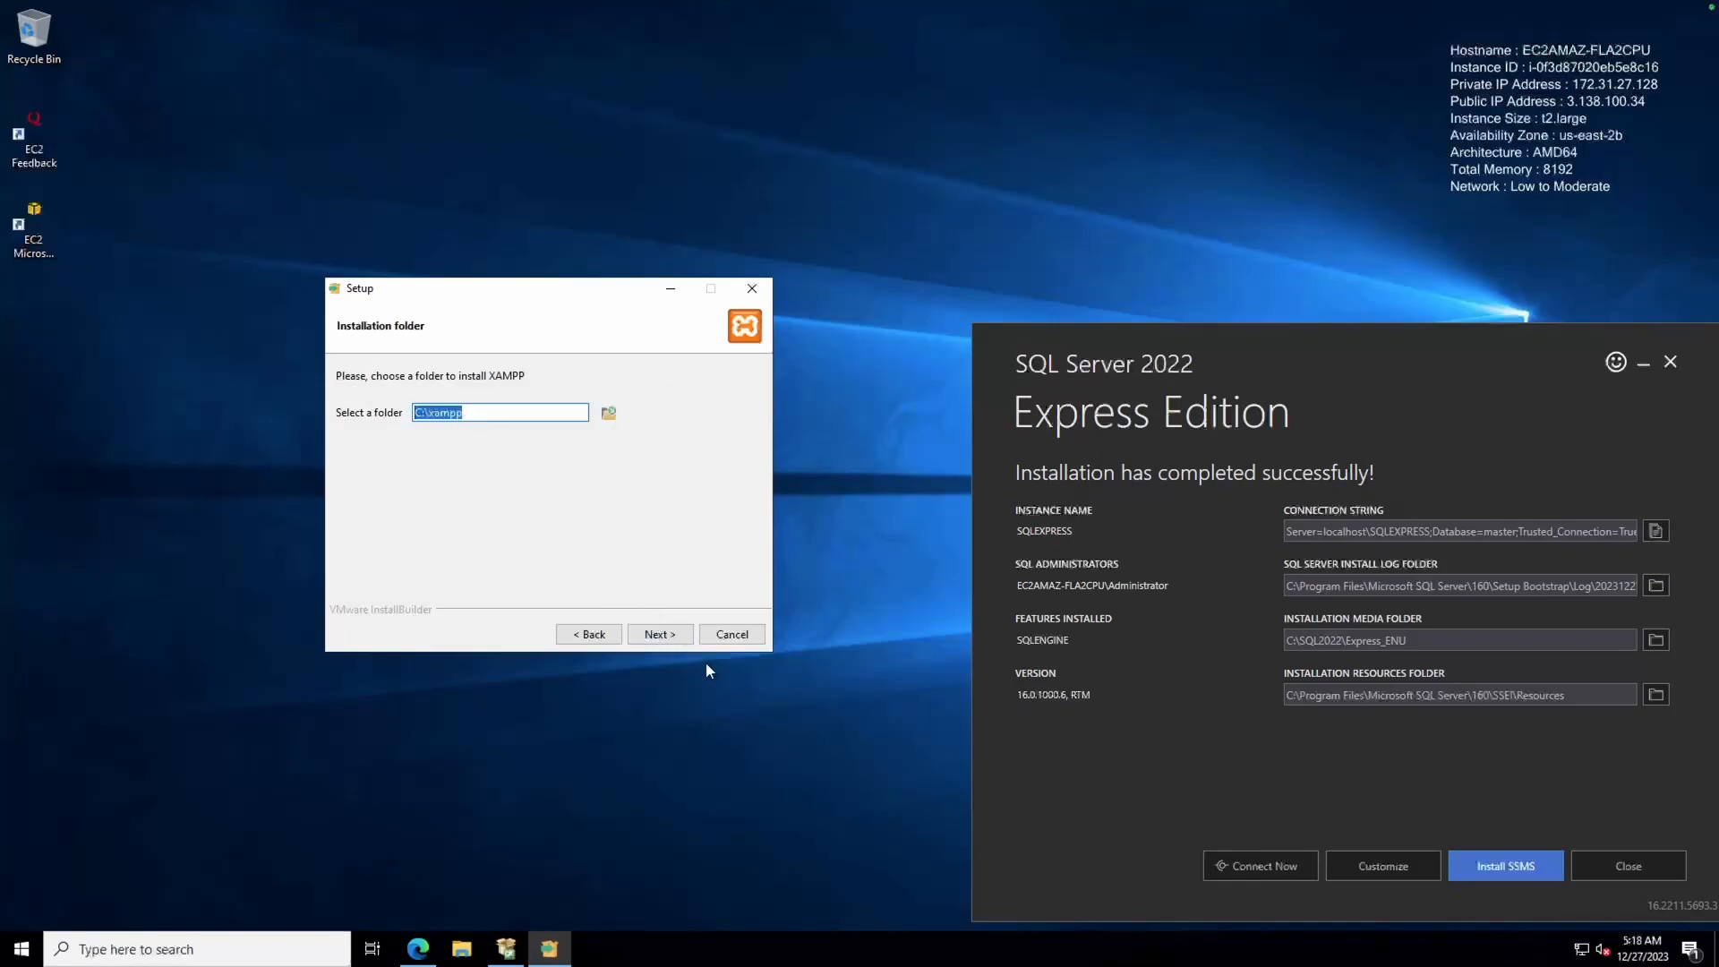
{"action": "left_click", "coordinate": [674, 636]}
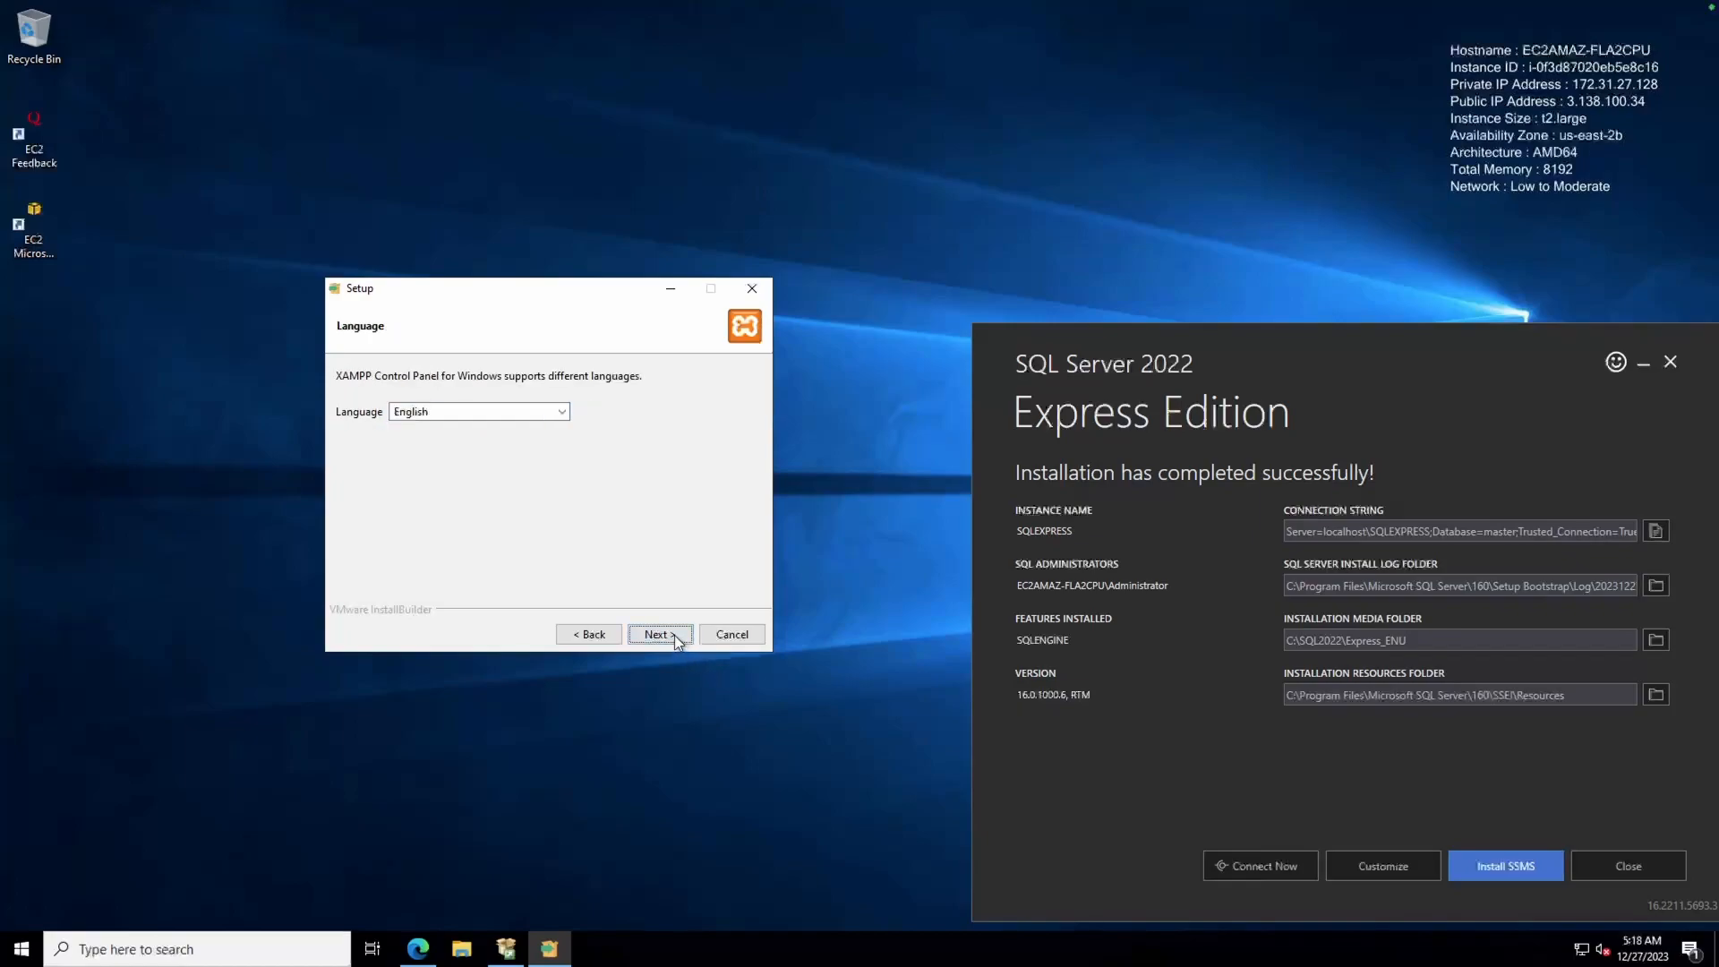
{"action": "left_click", "coordinate": [674, 635]}
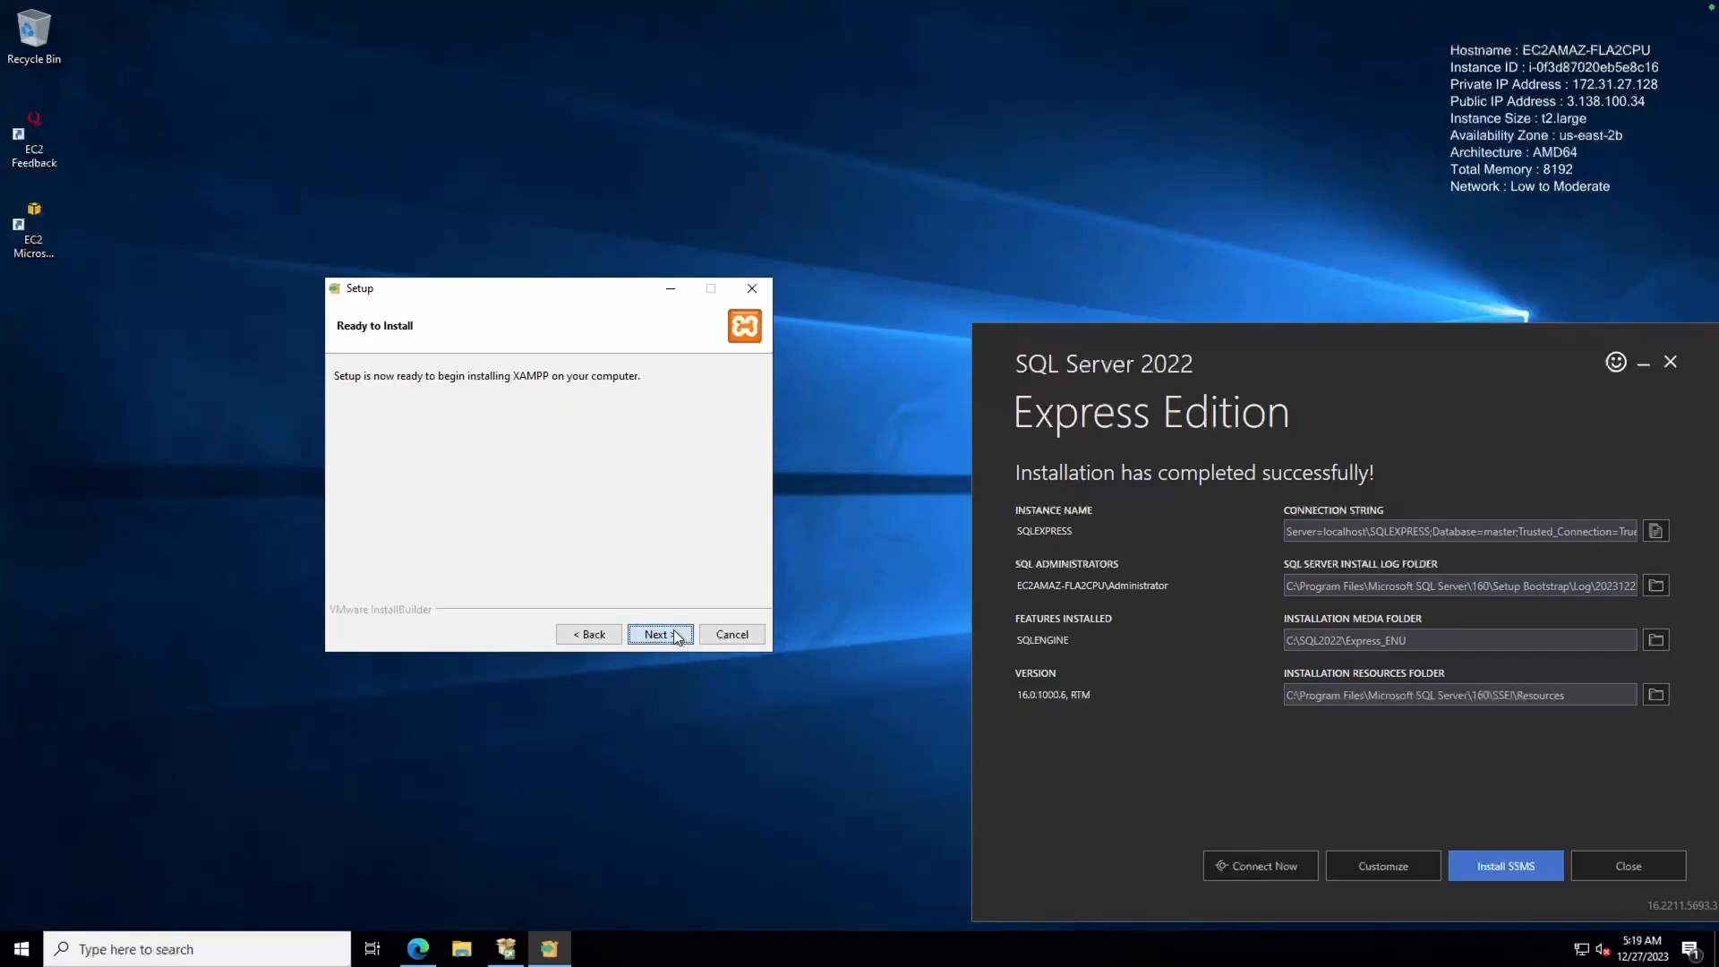
{"action": "left_click", "coordinate": [673, 633]}
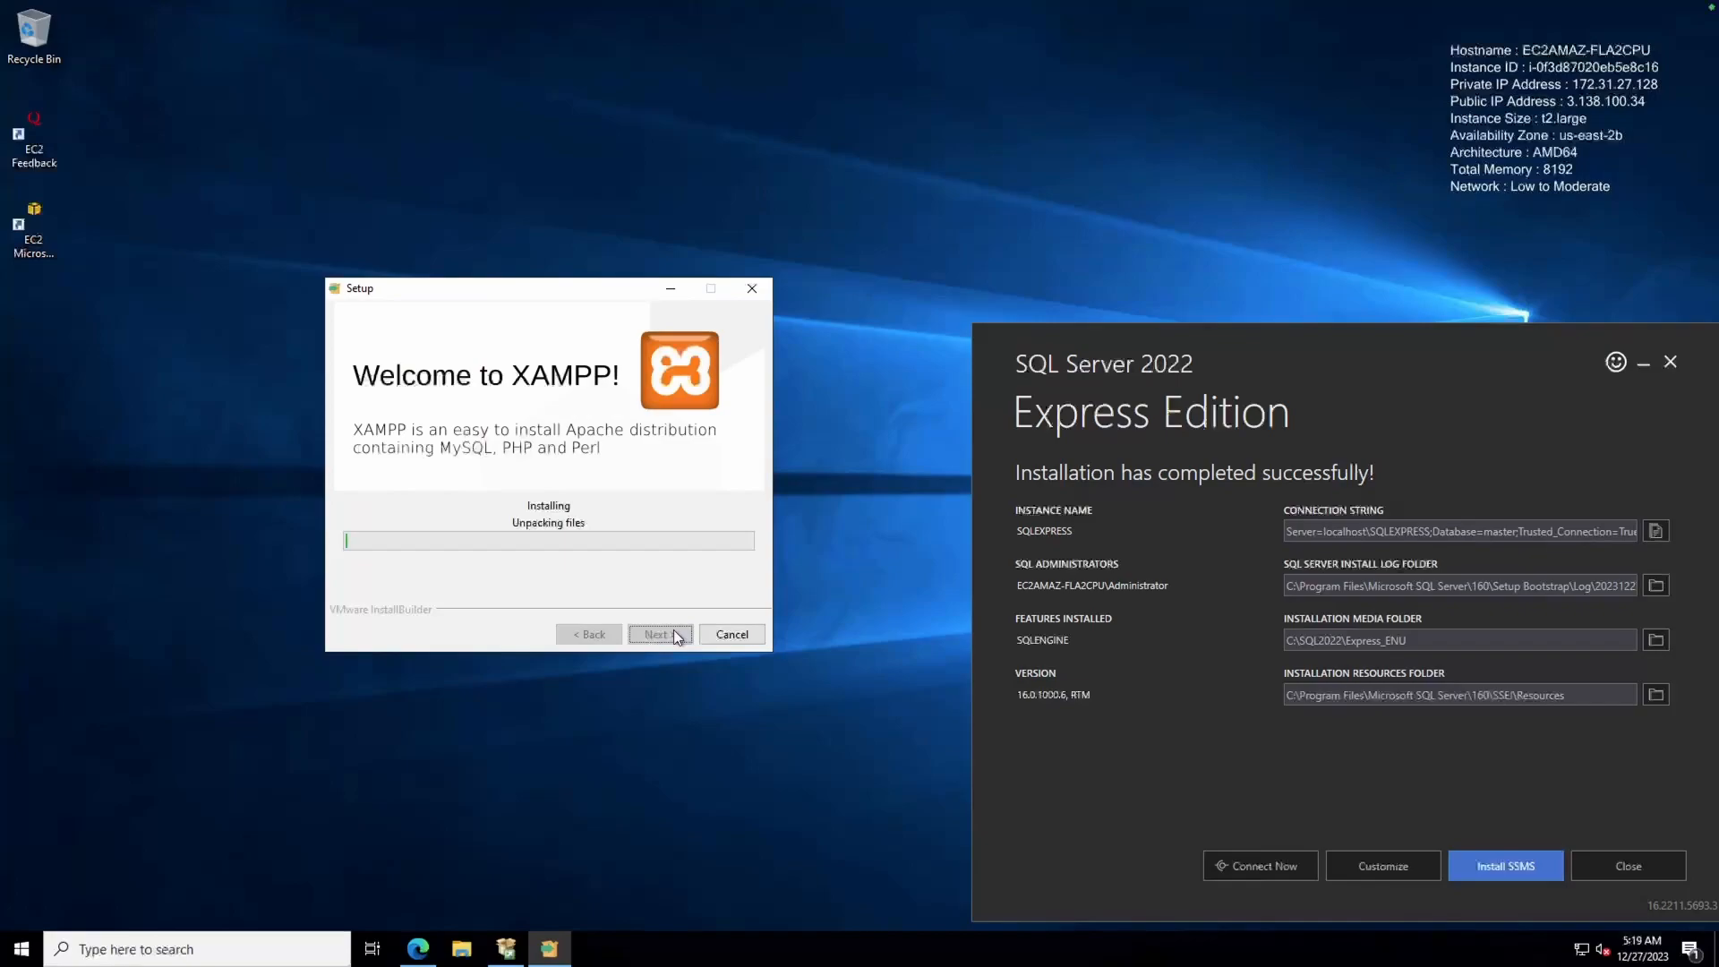
Find SSMS-Setup-ENU in the Downloads folder, close File Explorer, and move XAMPP Setup to the lower left
{"action": "left_click", "coordinate": [500, 947]}
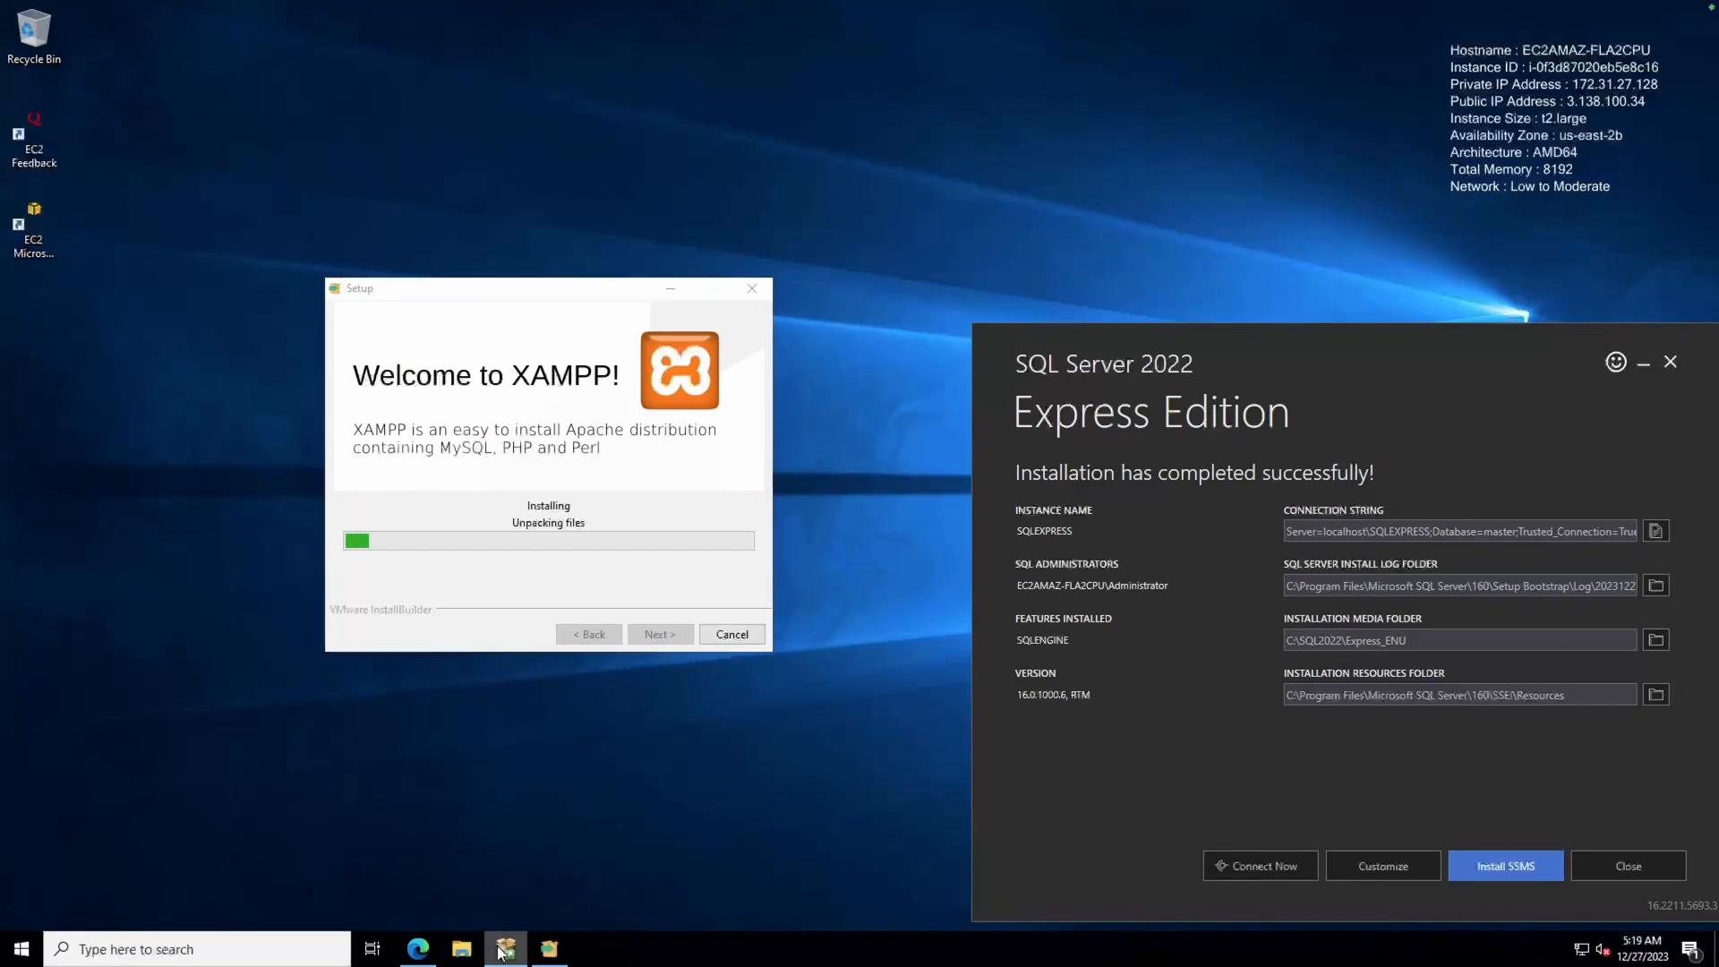
{"action": "left_click", "coordinate": [459, 949]}
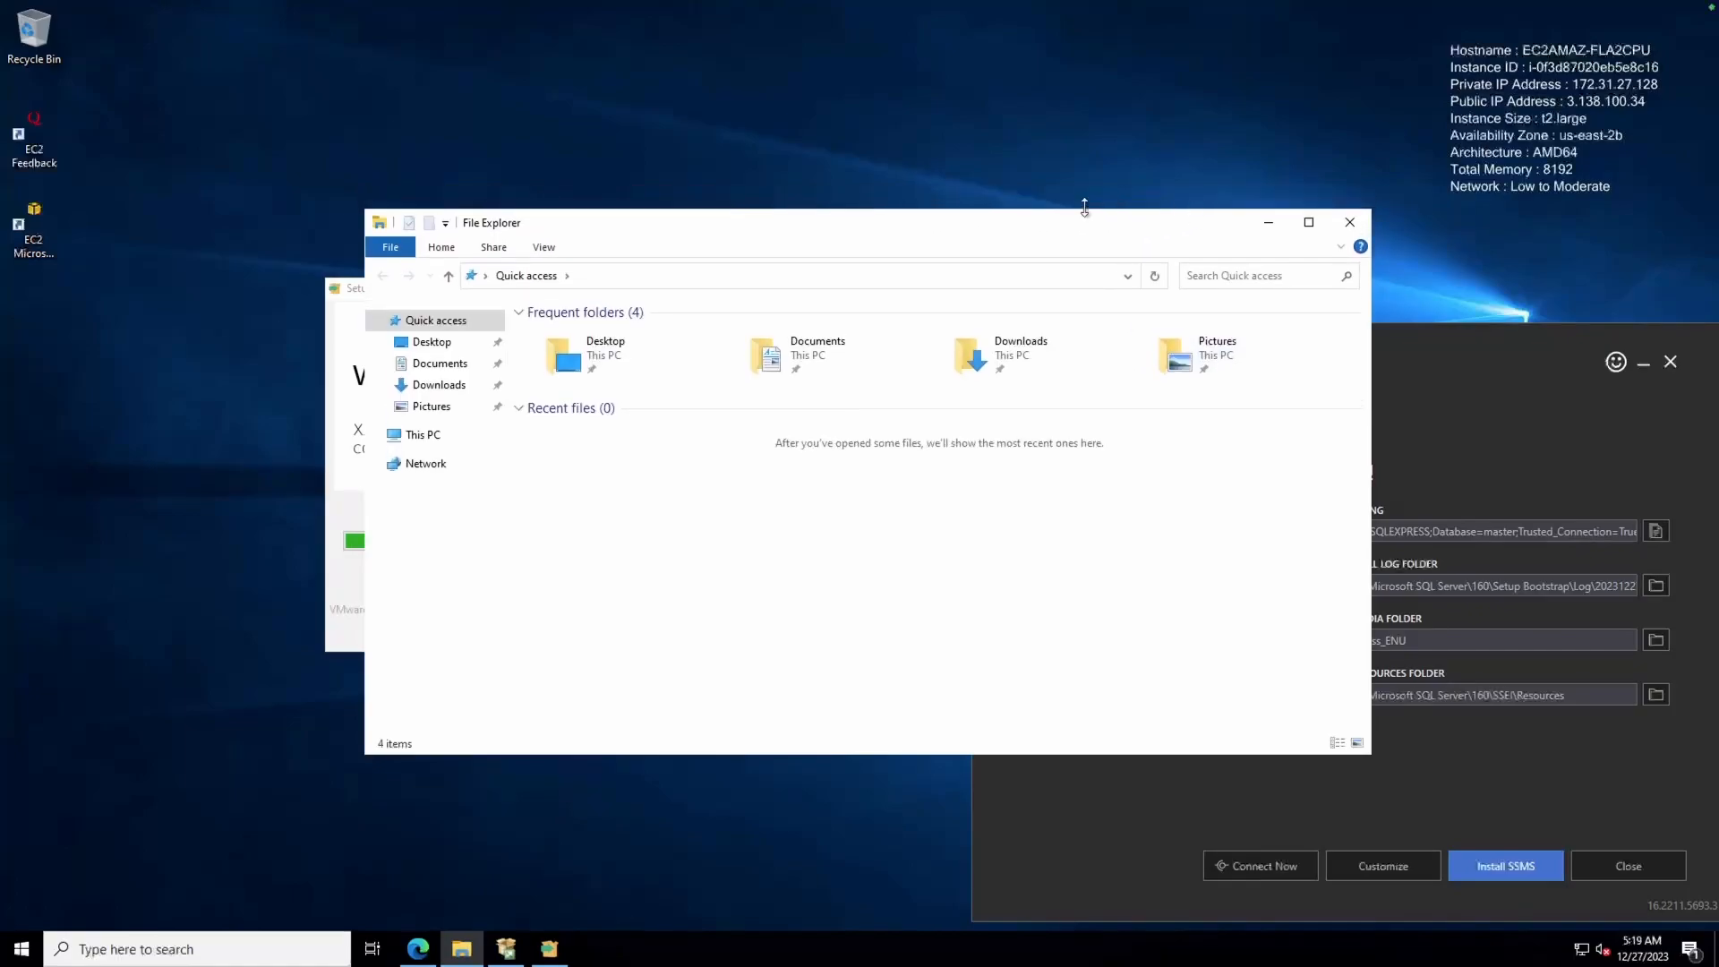
{"action": "left_click", "coordinate": [440, 392]}
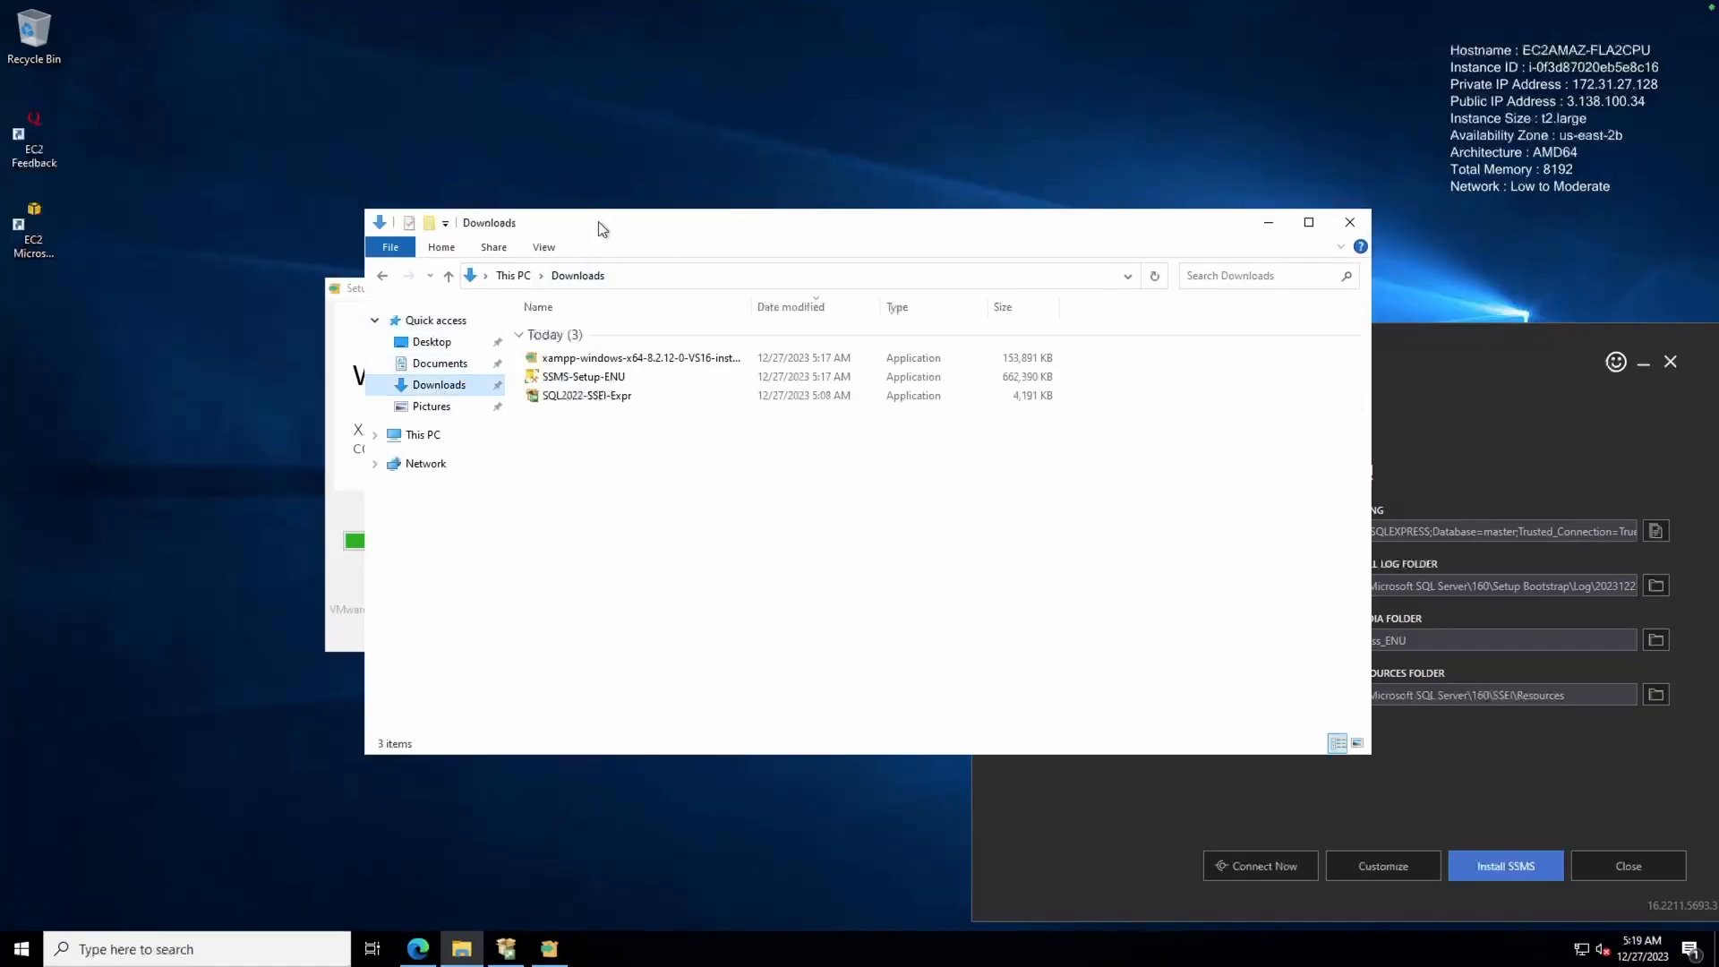
{"action": "left_click", "coordinate": [586, 376]}
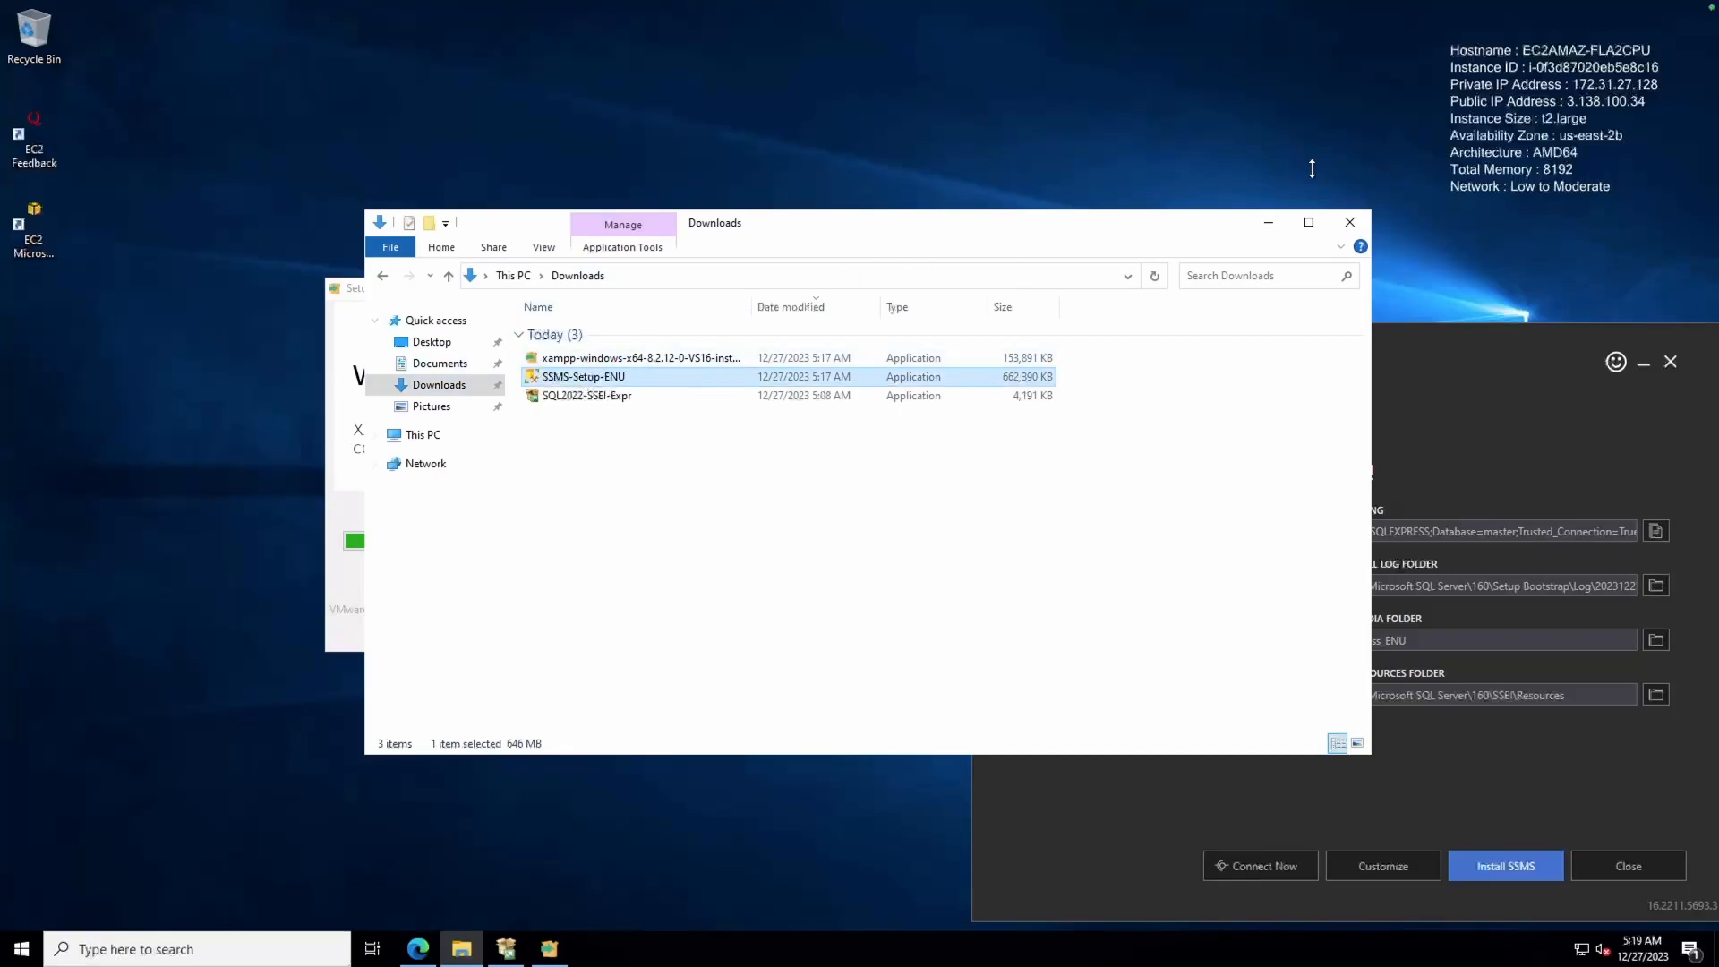
{"action": "left_click", "coordinate": [1350, 222]}
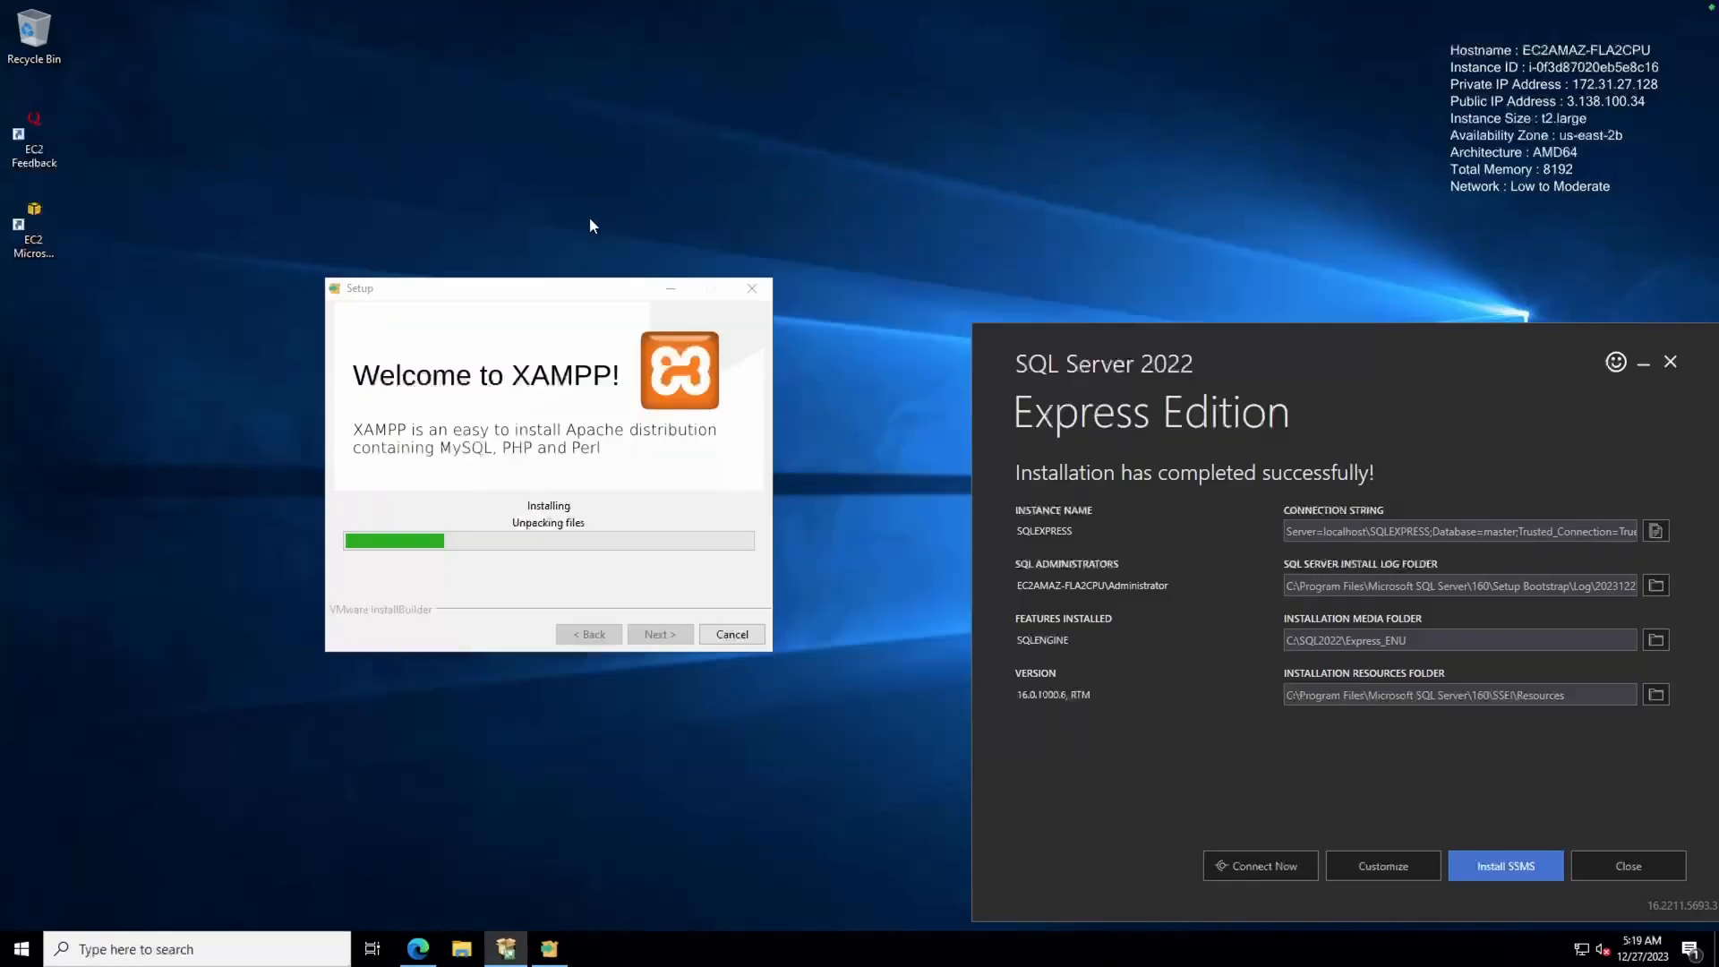
{"action": "left_click_drag", "start_coordinate": [566, 290], "coordinate": [285, 469]}
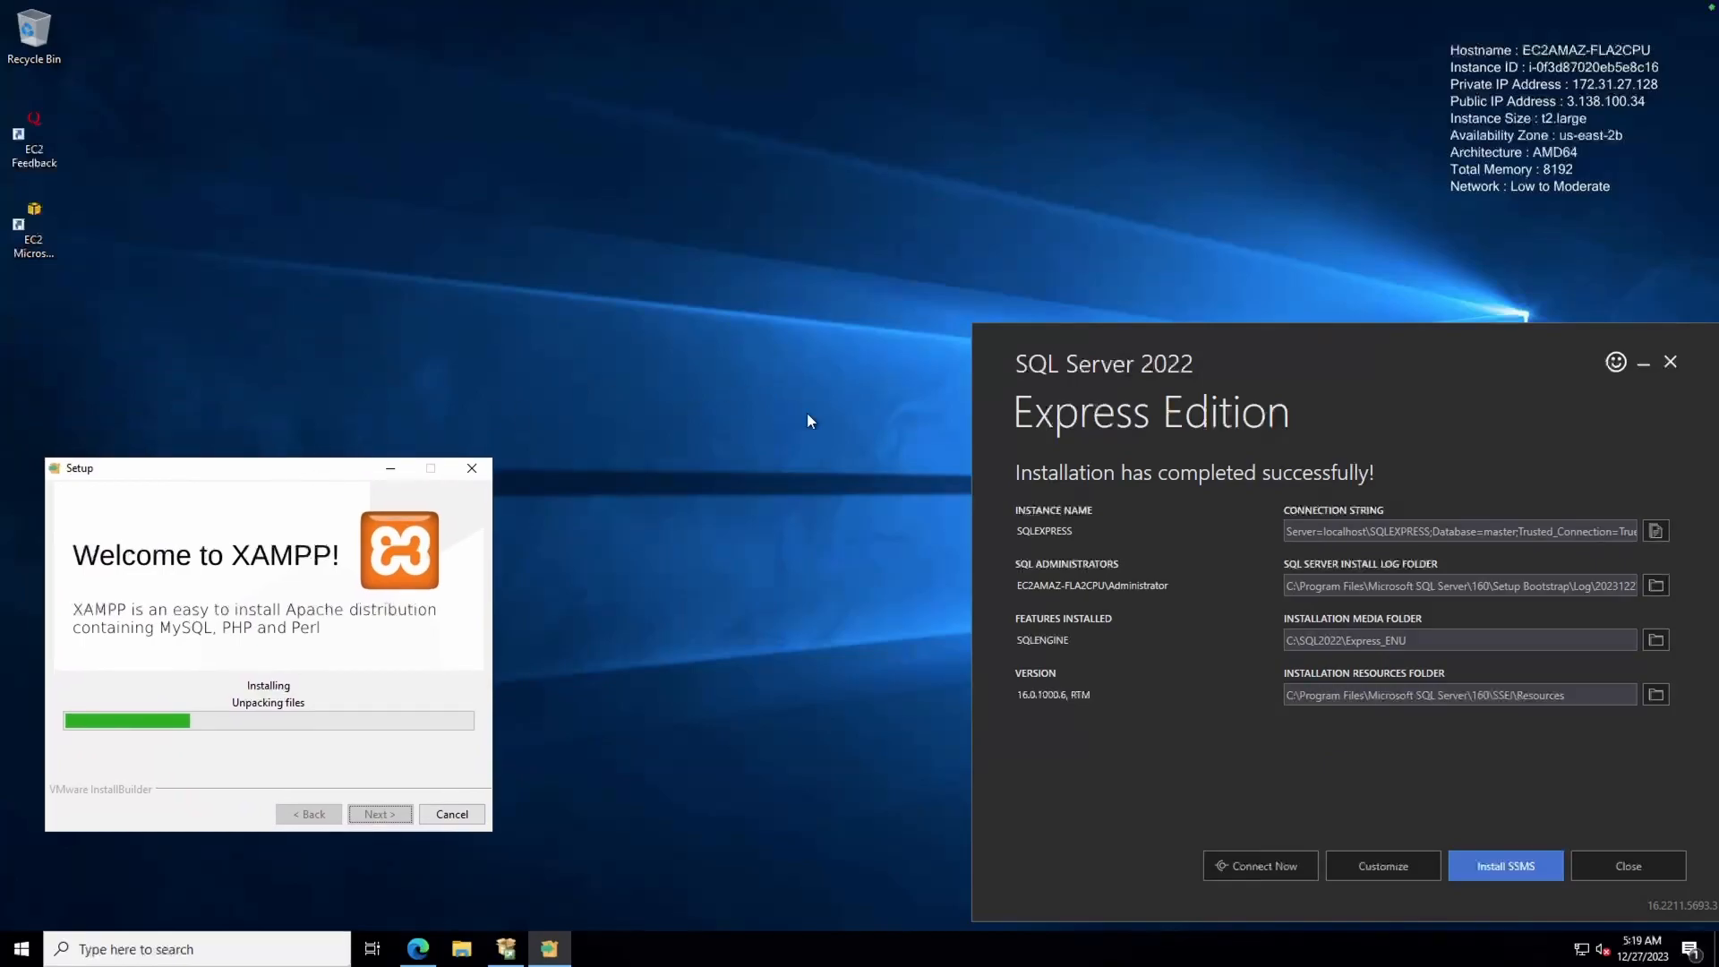
Exit the finished SQL Server Express installer and start installing SSMS 19.2 at the default location
{"action": "left_click", "coordinate": [1290, 796]}
{"action": "left_click", "coordinate": [1663, 867]}
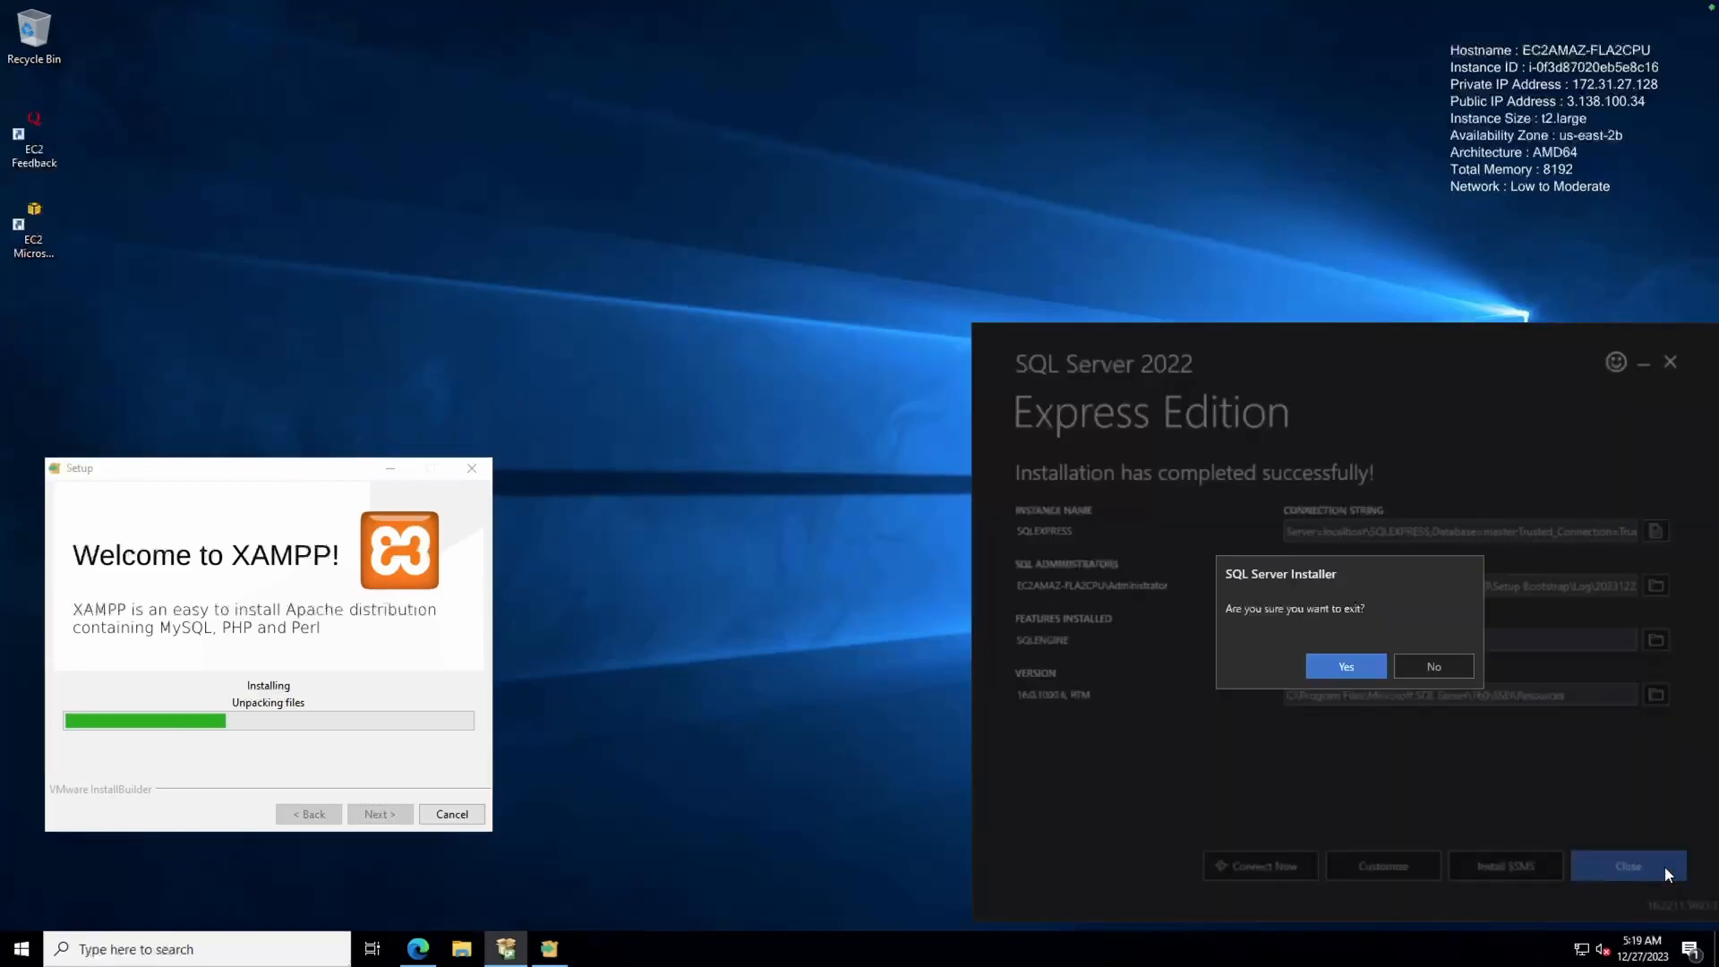
{"action": "left_click", "coordinate": [1343, 666]}
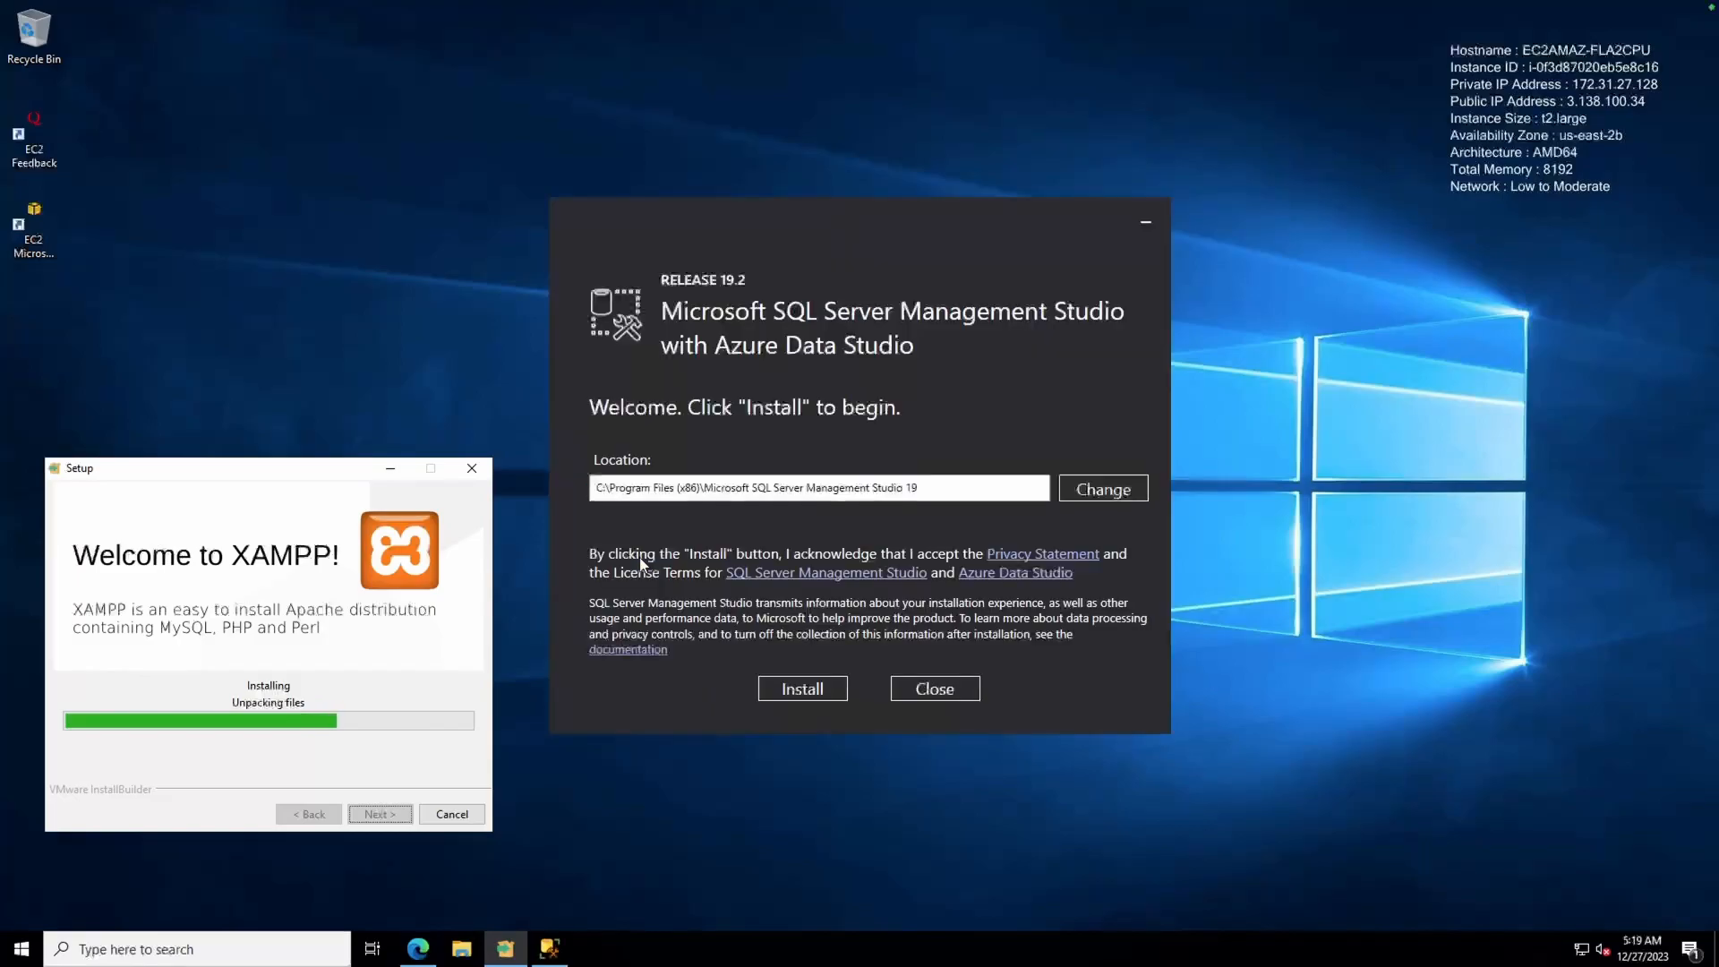
{"action": "left_click", "coordinate": [802, 689]}
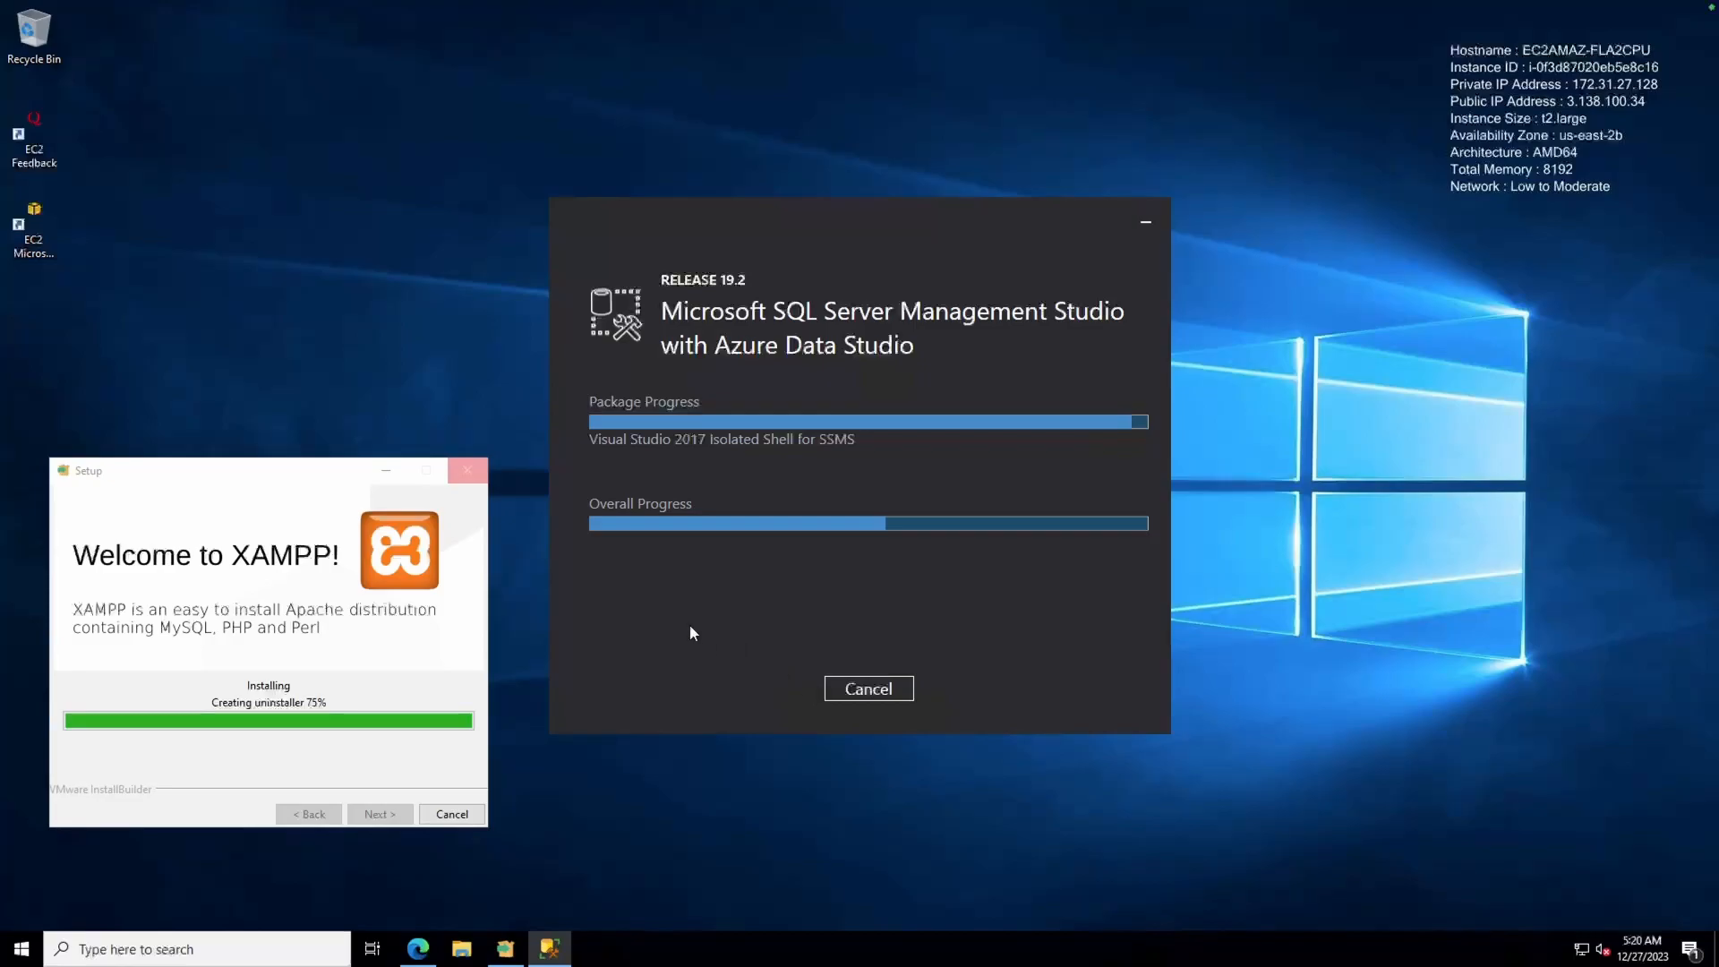
Restore Edge, return to Google and search for 'vs code'
{"action": "left_click", "coordinate": [417, 948]}
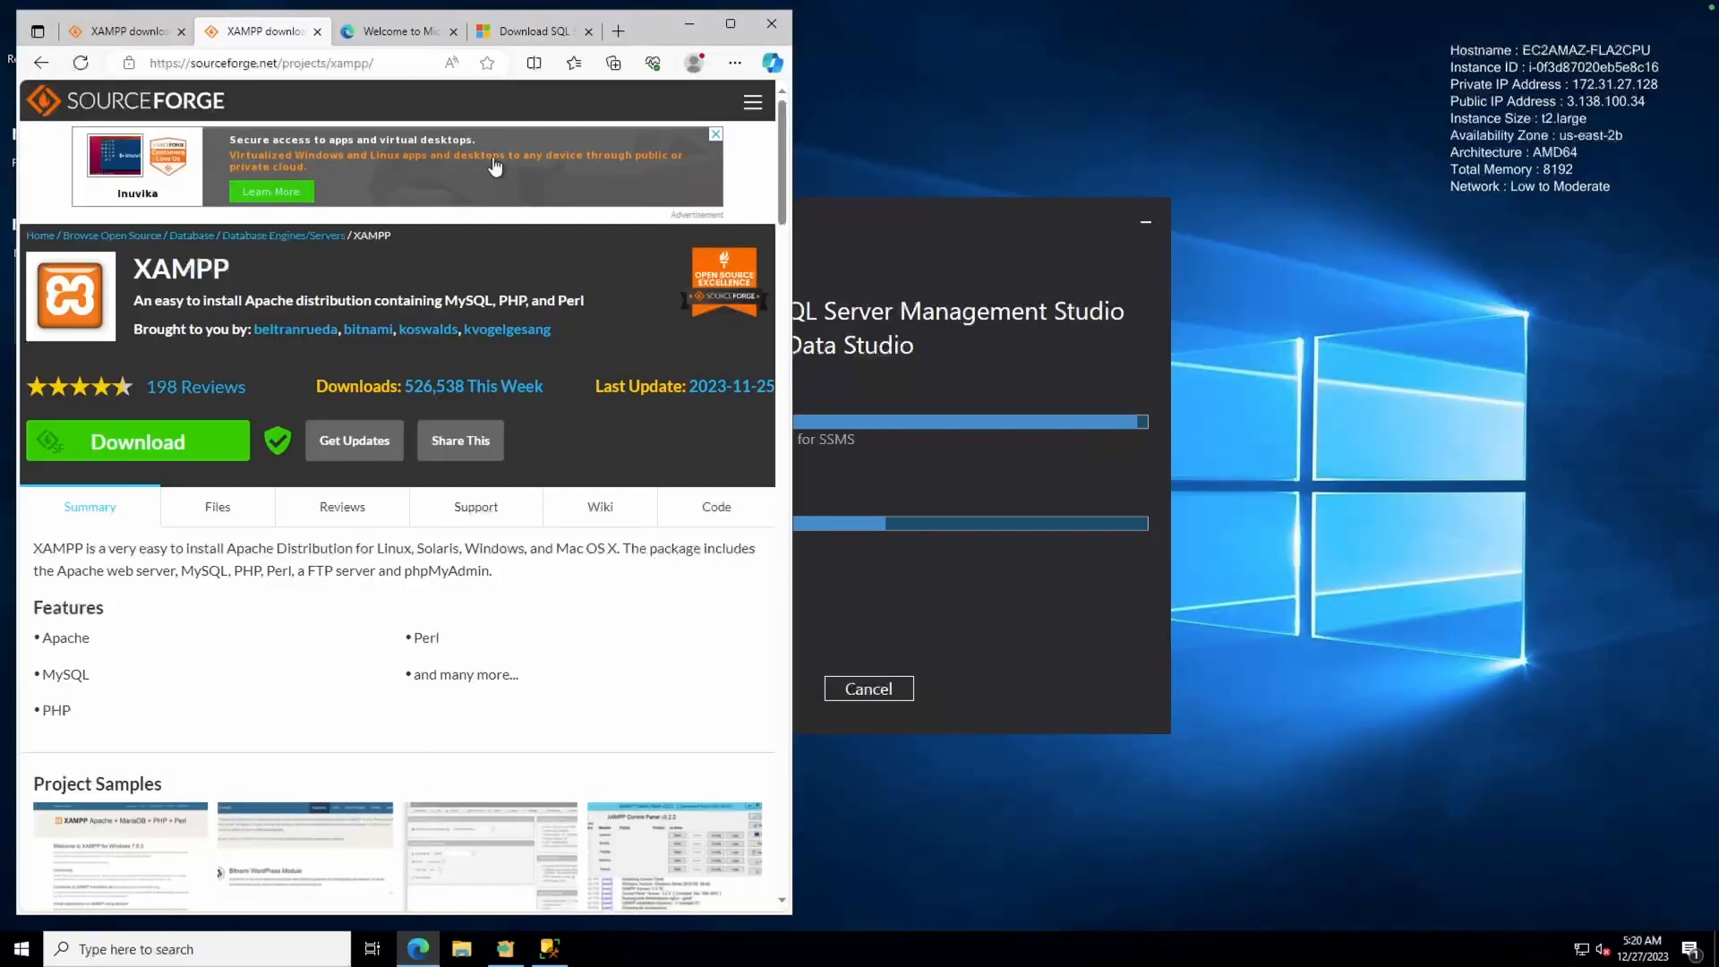
{"action": "left_click", "coordinate": [126, 31]}
{"action": "left_click", "coordinate": [40, 65]}
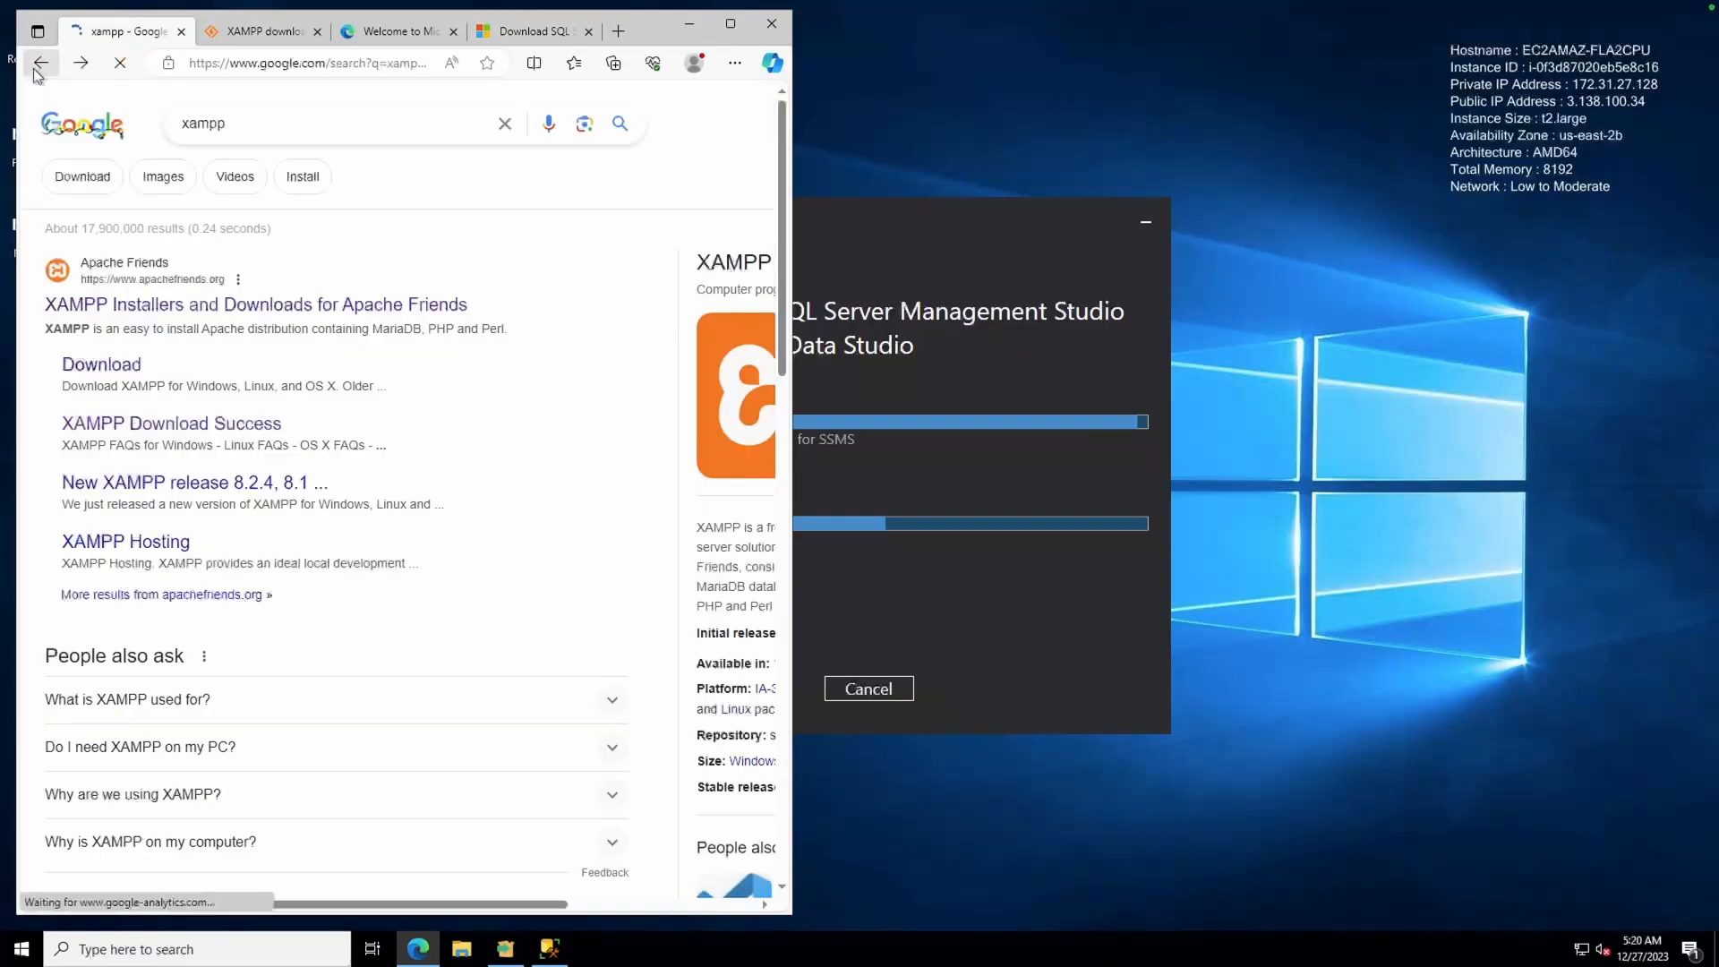
{"action": "left_click", "coordinate": [40, 63]}
{"action": "left_click", "coordinate": [197, 438]}
{"action": "type", "text": "v"}
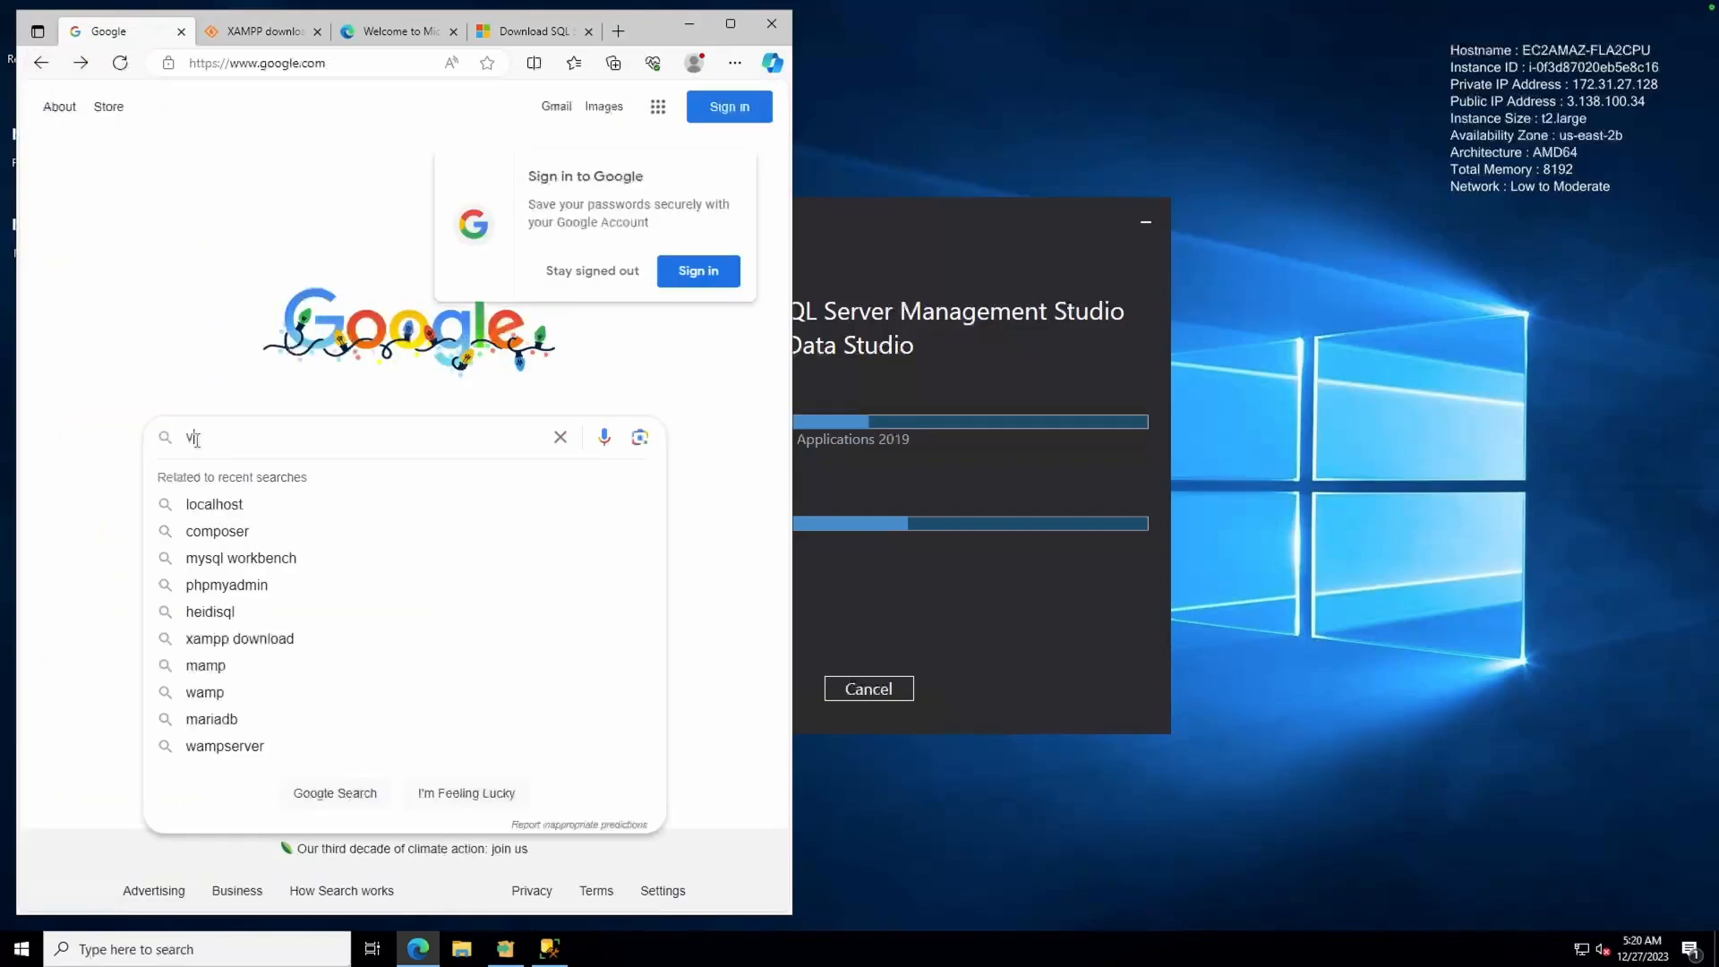
{"action": "type", "text": "s code"}
{"action": "key", "text": "Return"}
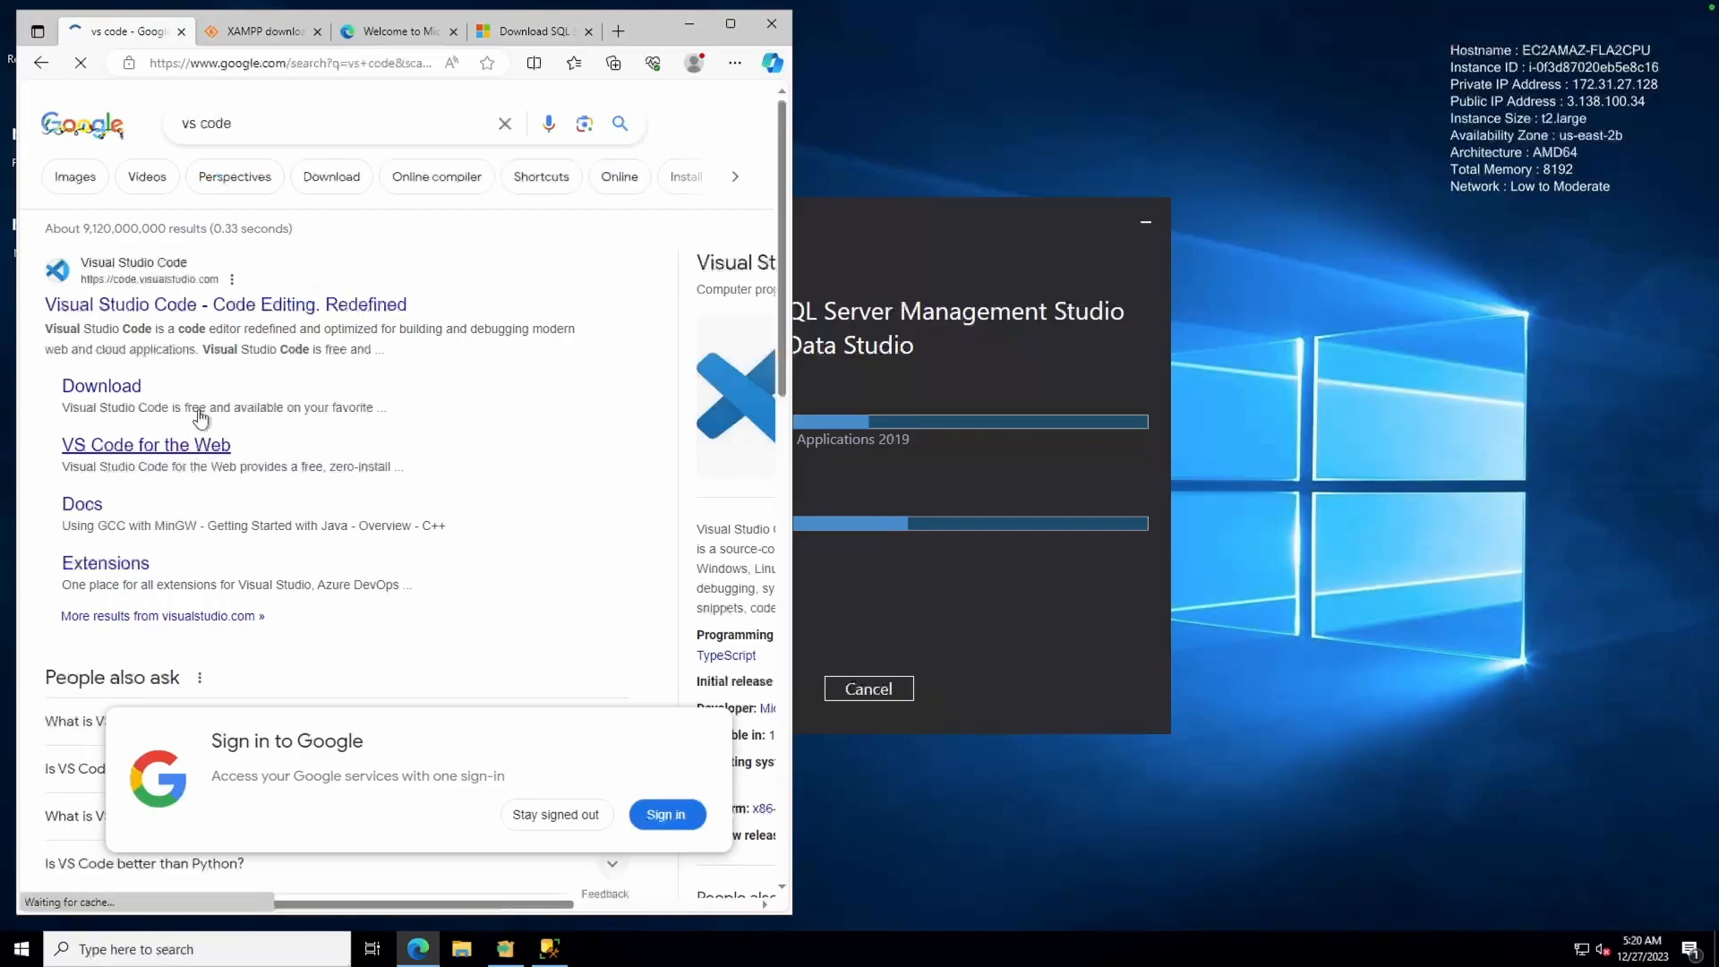
Download the VS Code Windows installer VSCodeUserSetup-x64-1.85.1.exe and open it
{"action": "left_click", "coordinate": [121, 385]}
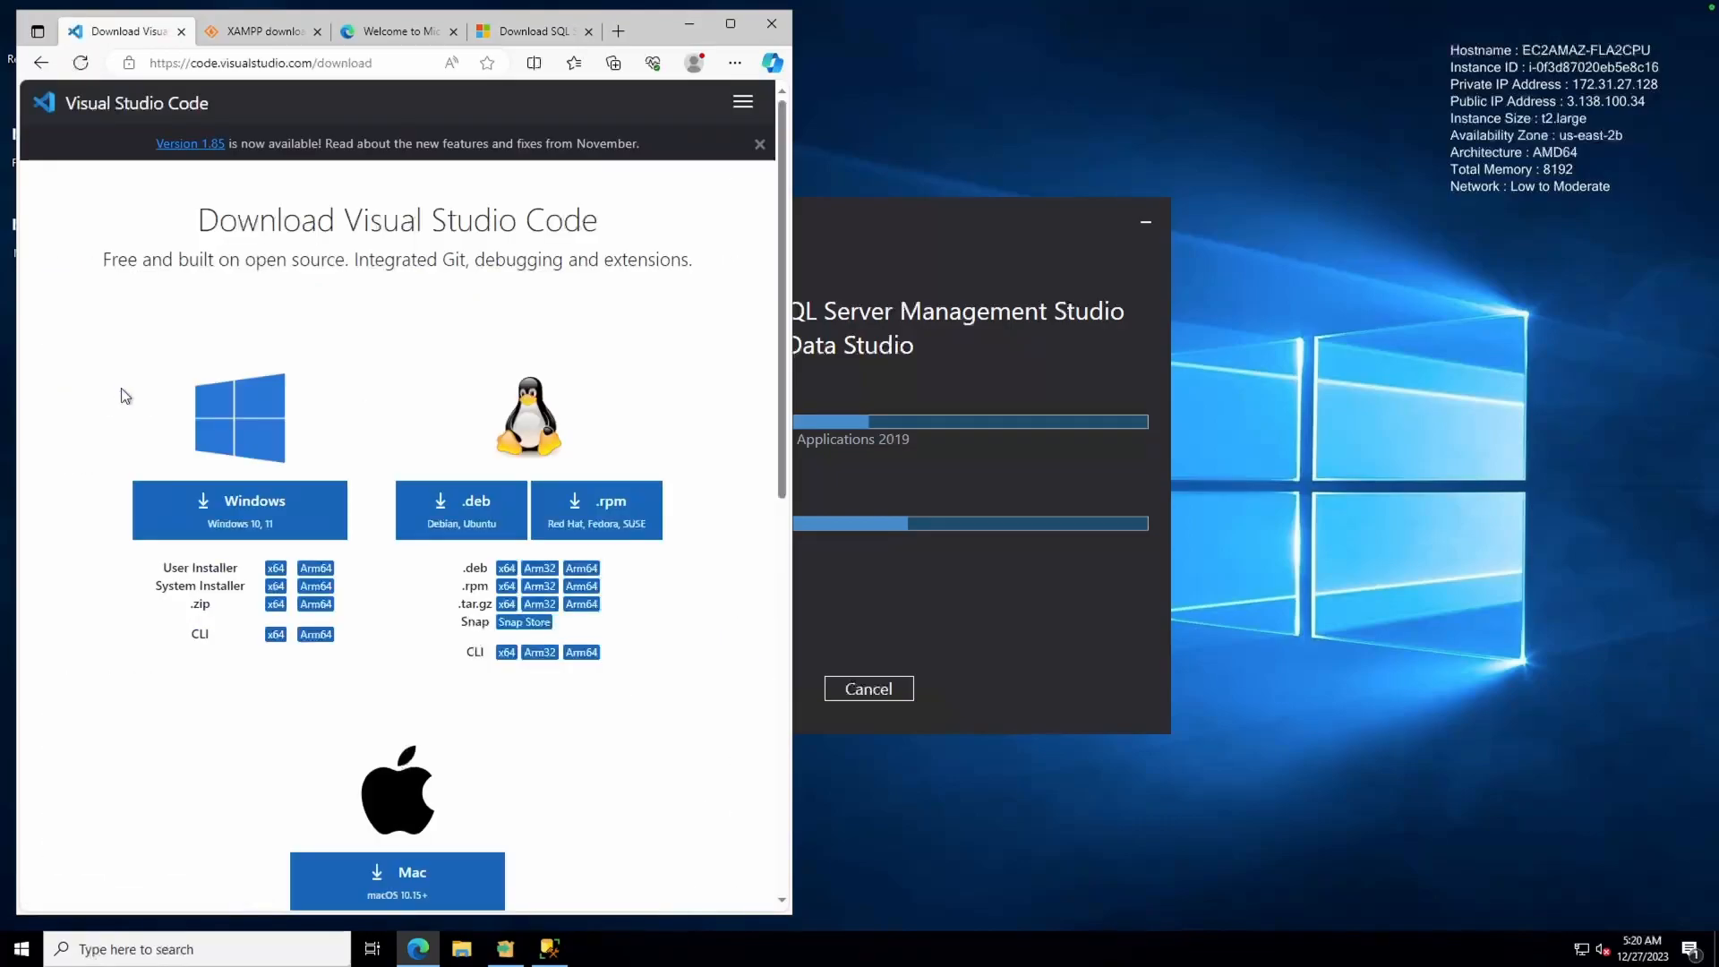
{"action": "left_click", "coordinate": [175, 506]}
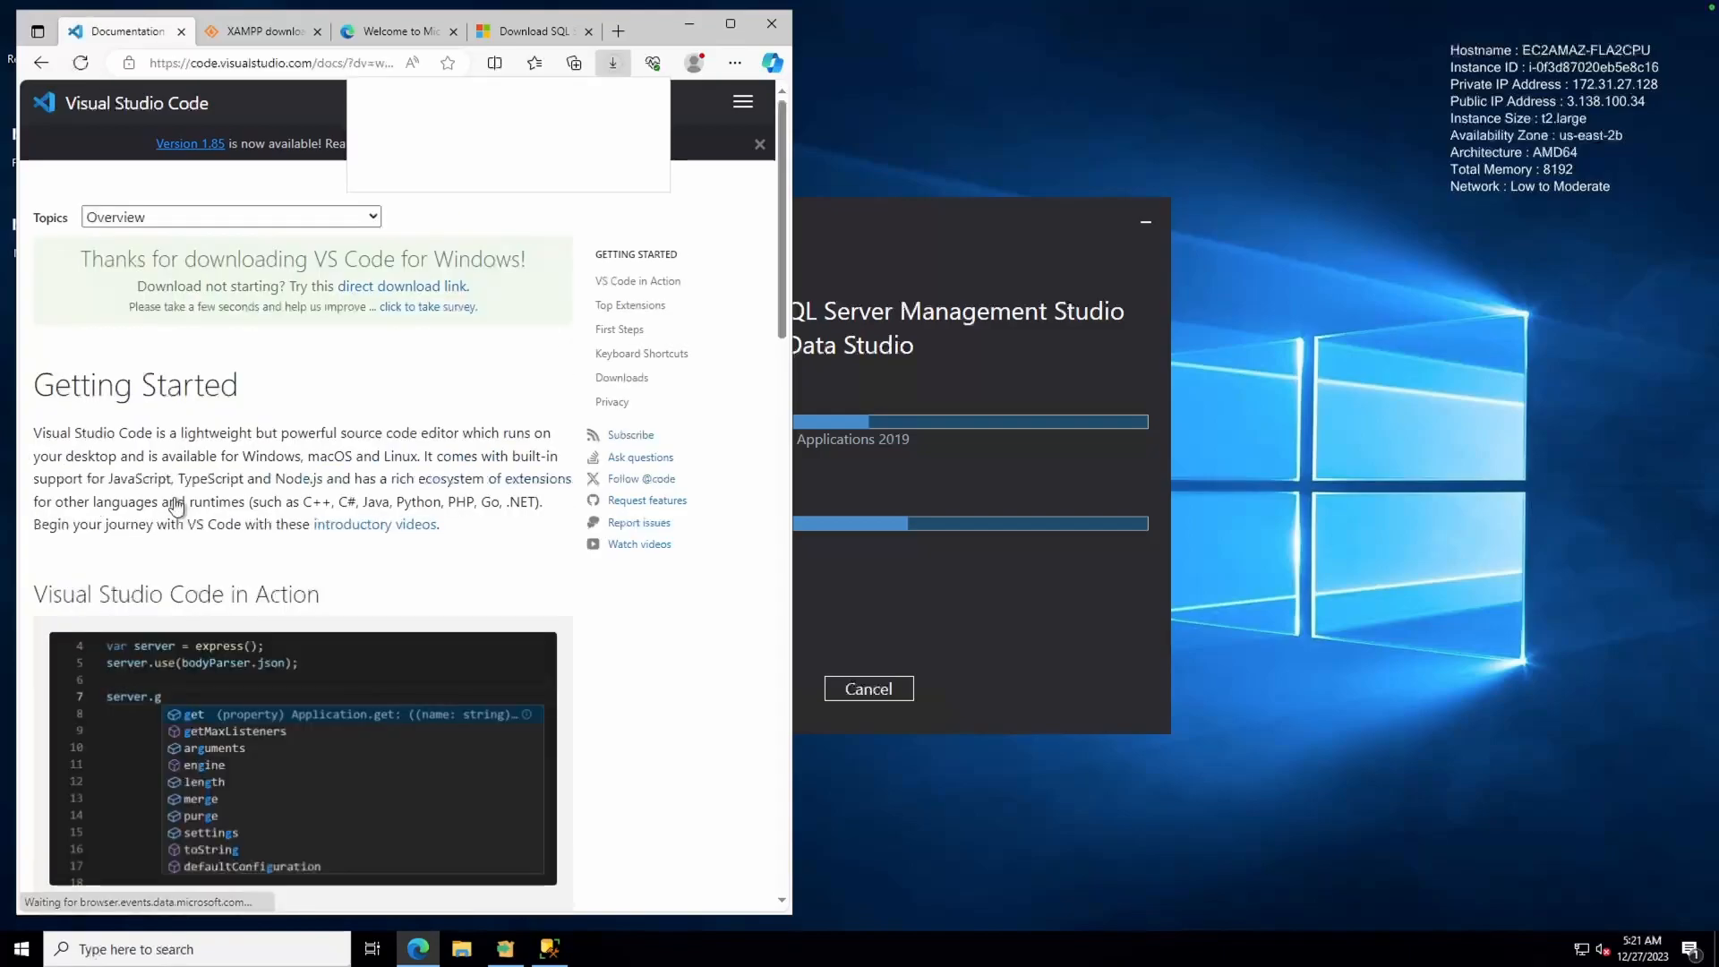
{"action": "mouse_move", "coordinate": [393, 163]}
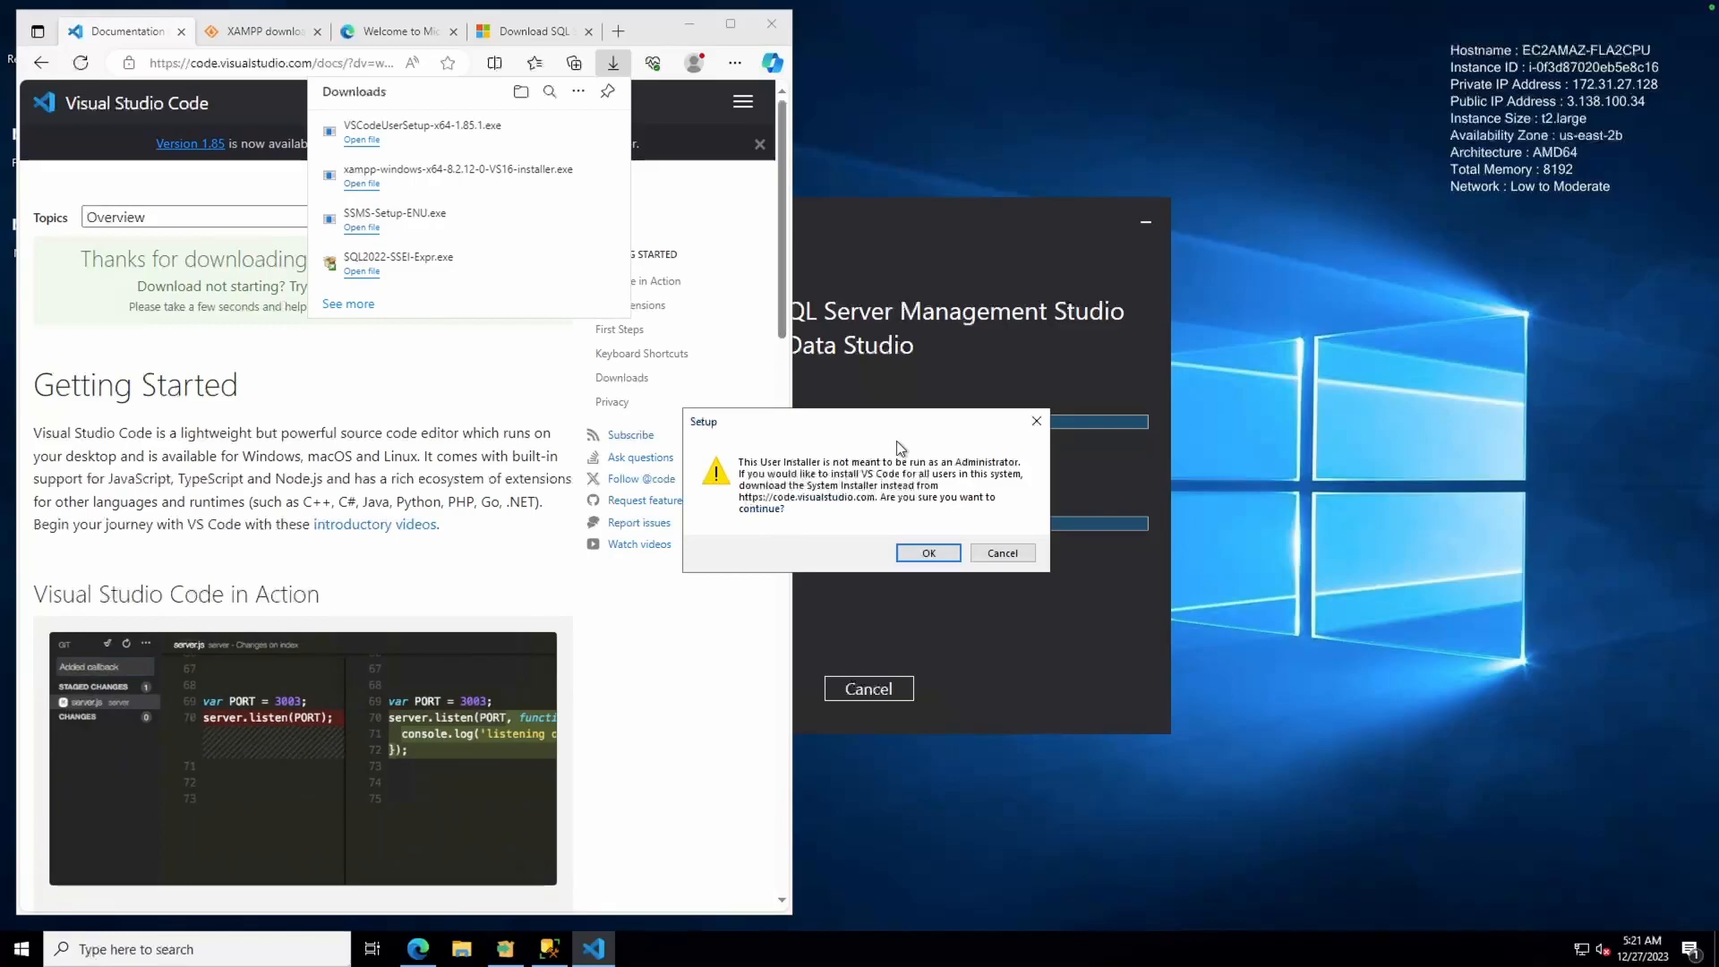
Accept the VS Code license and default folders, enable desktop icon and both Open with Code options, and install
{"action": "left_click", "coordinate": [916, 556]}
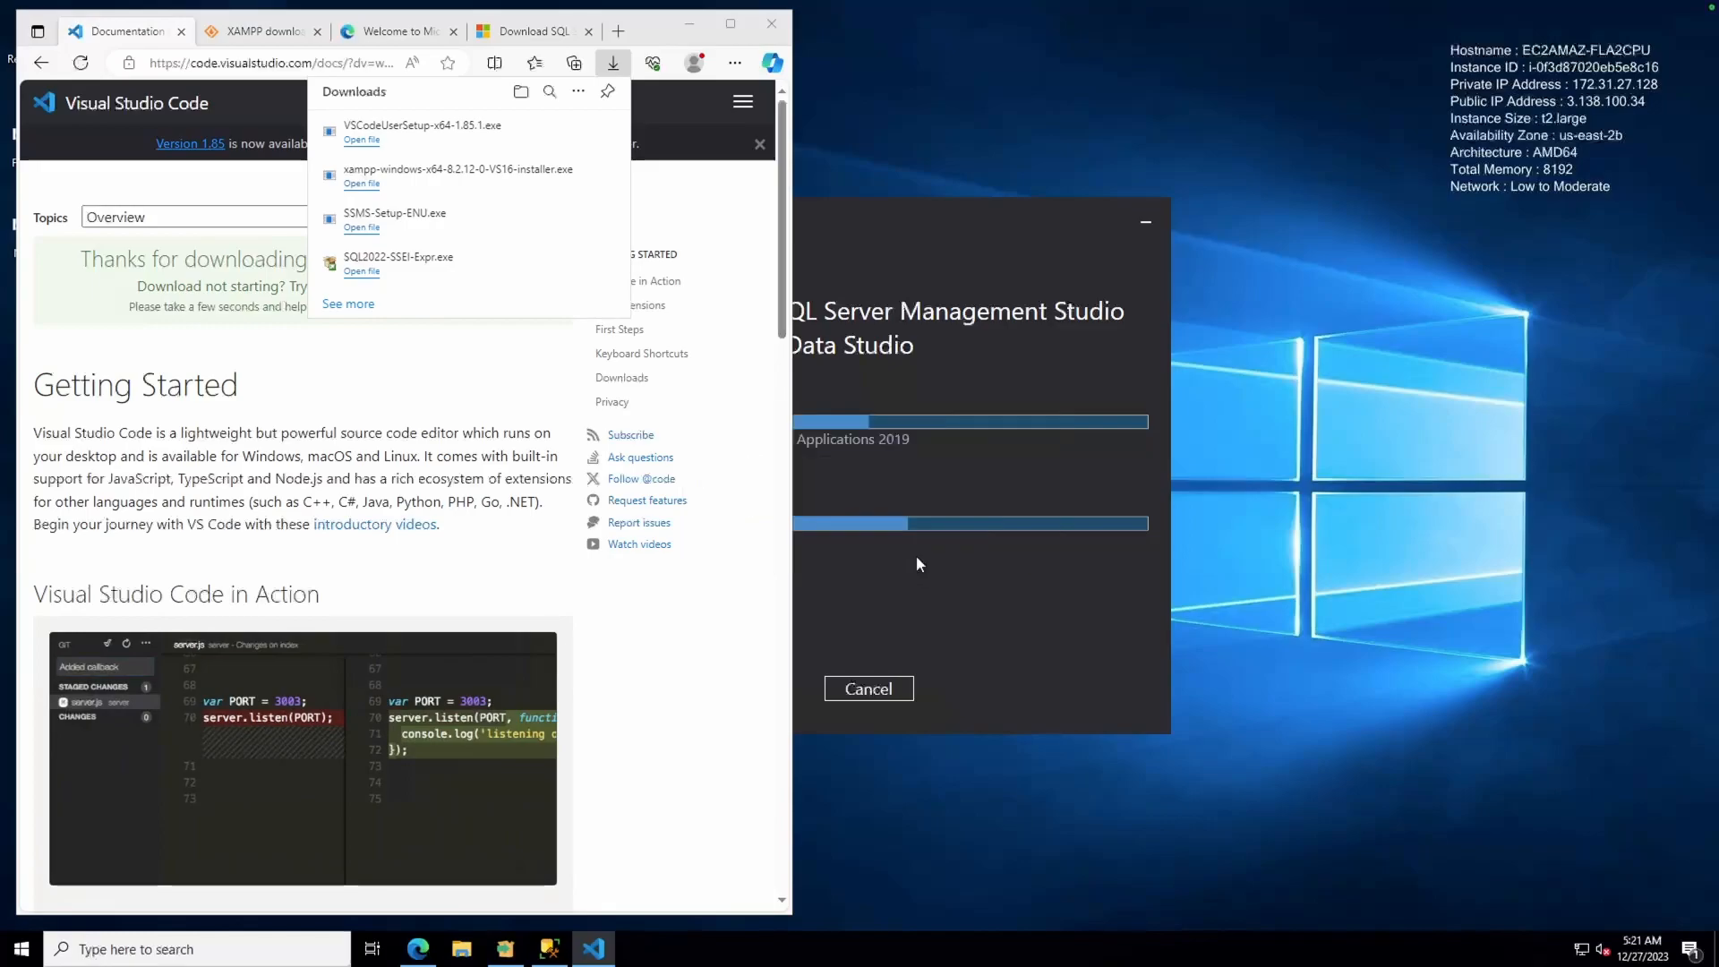
{"action": "left_click", "coordinate": [697, 595]}
{"action": "left_click", "coordinate": [1003, 650]}
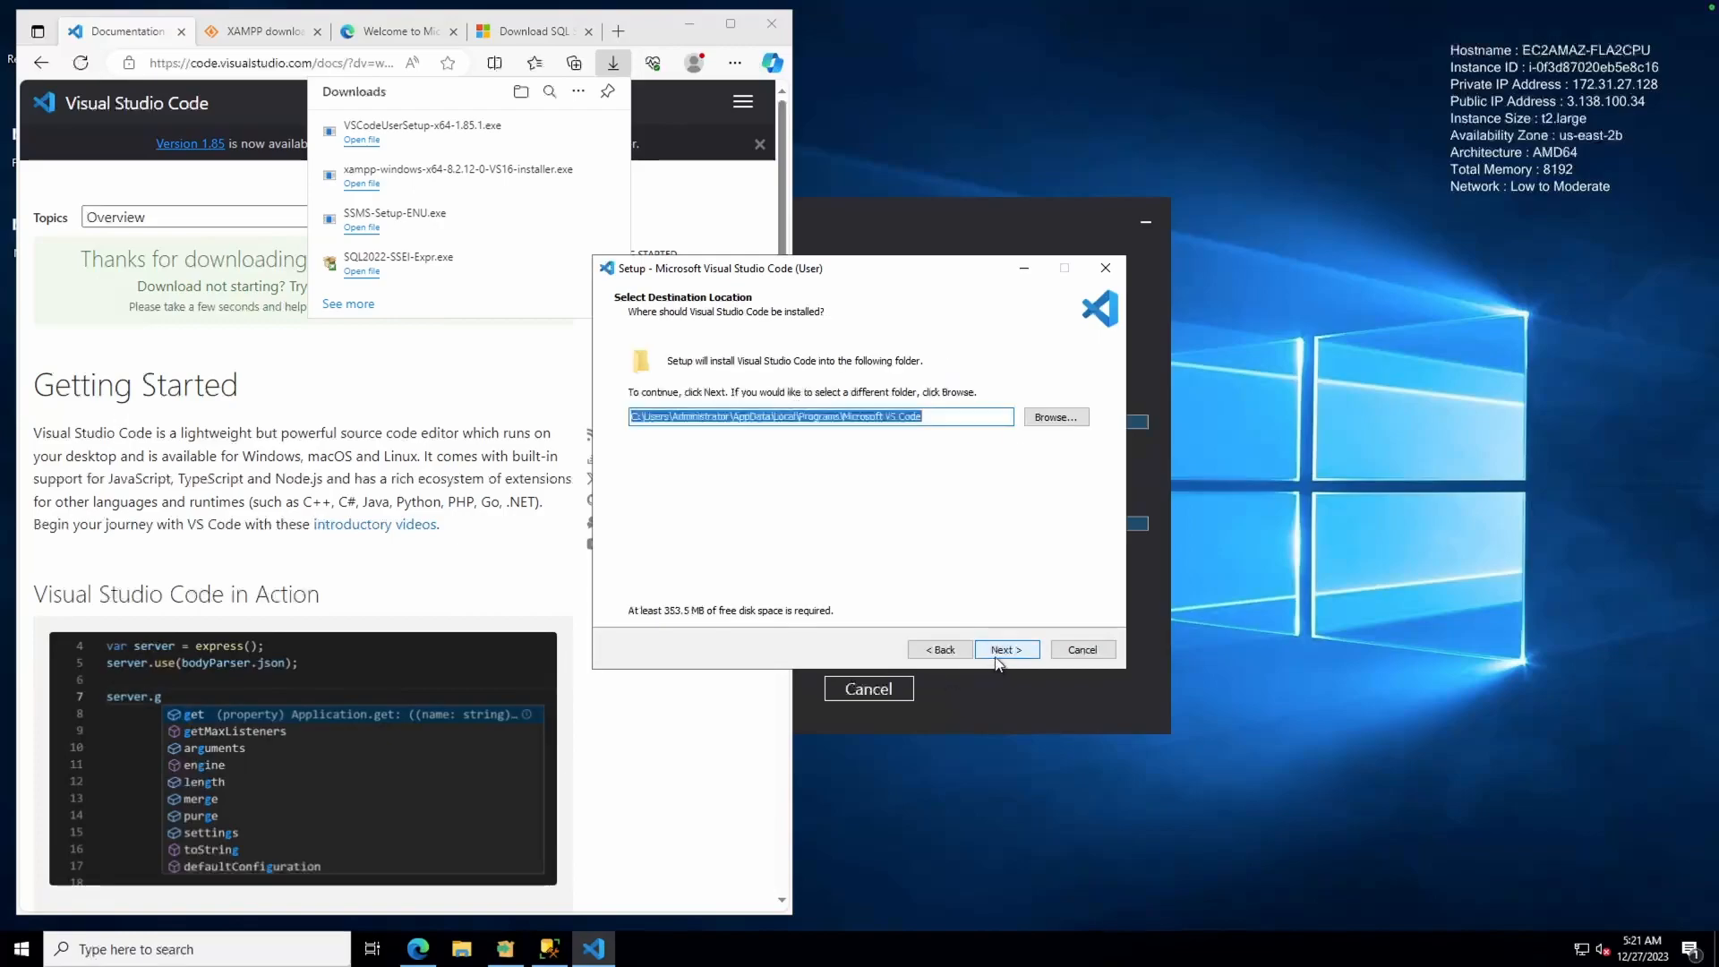
{"action": "left_click", "coordinate": [1002, 650]}
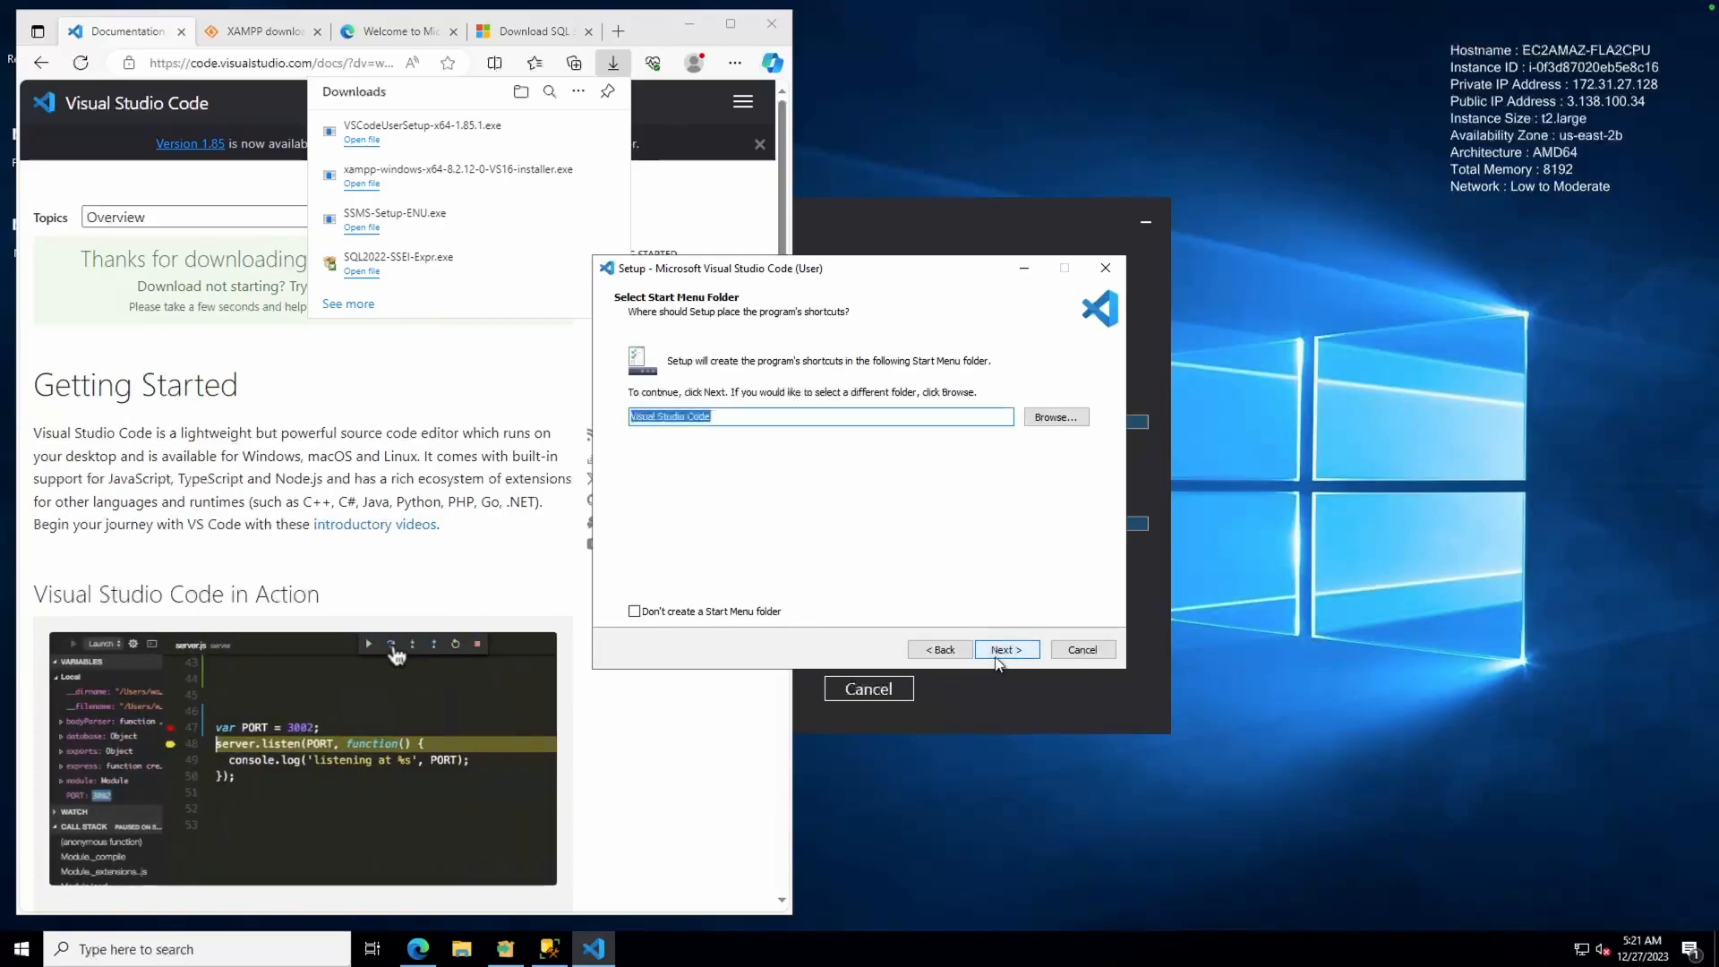
{"action": "left_click", "coordinate": [999, 650]}
{"action": "left_click", "coordinate": [722, 409]}
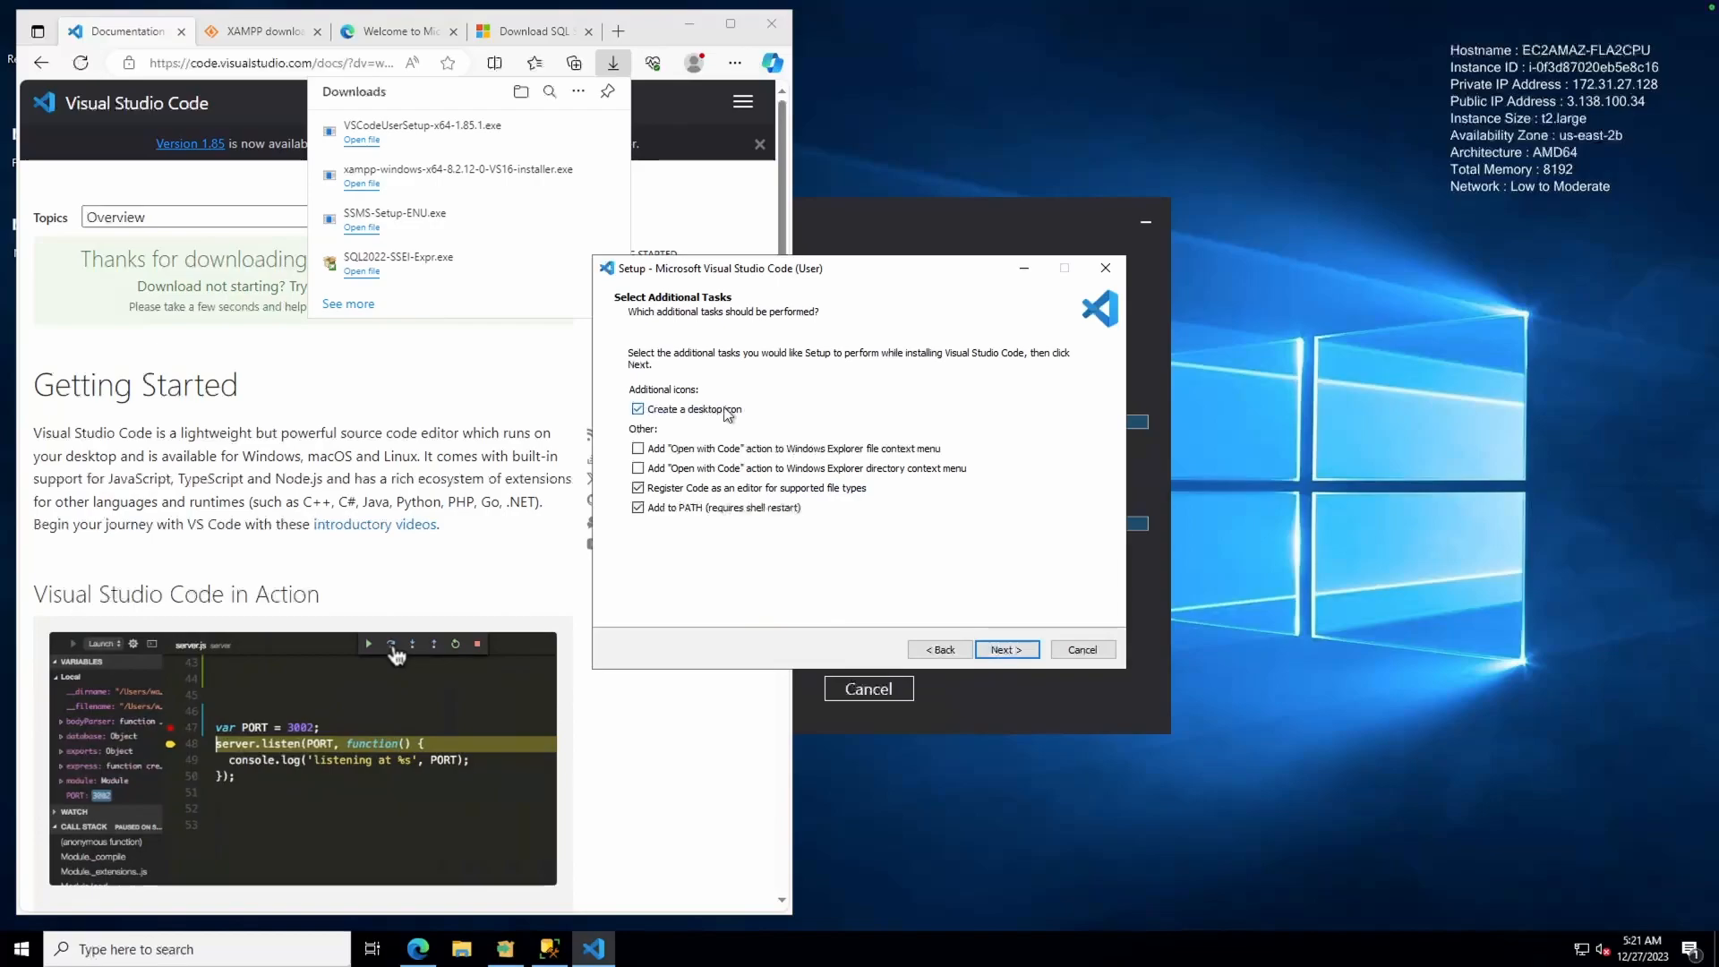
{"action": "left_click", "coordinate": [724, 448]}
{"action": "left_click", "coordinate": [729, 470]}
{"action": "left_click", "coordinate": [1001, 651]}
{"action": "left_click", "coordinate": [1000, 651]}
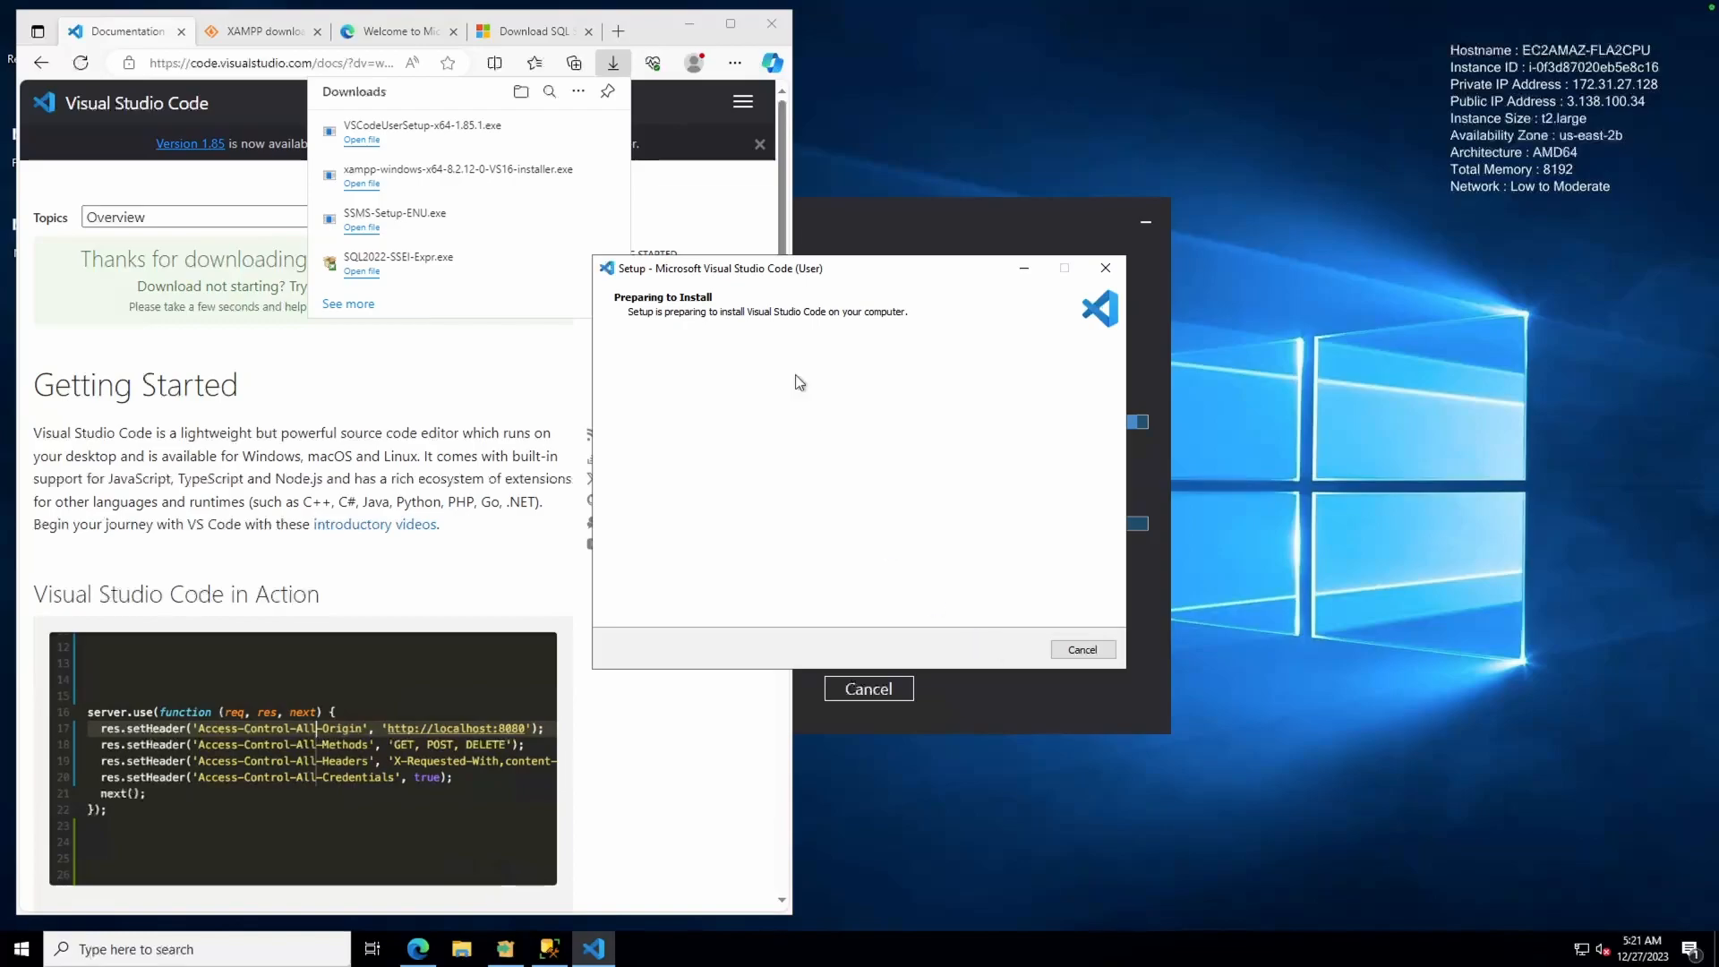
{"action": "left_click", "coordinate": [693, 25]}
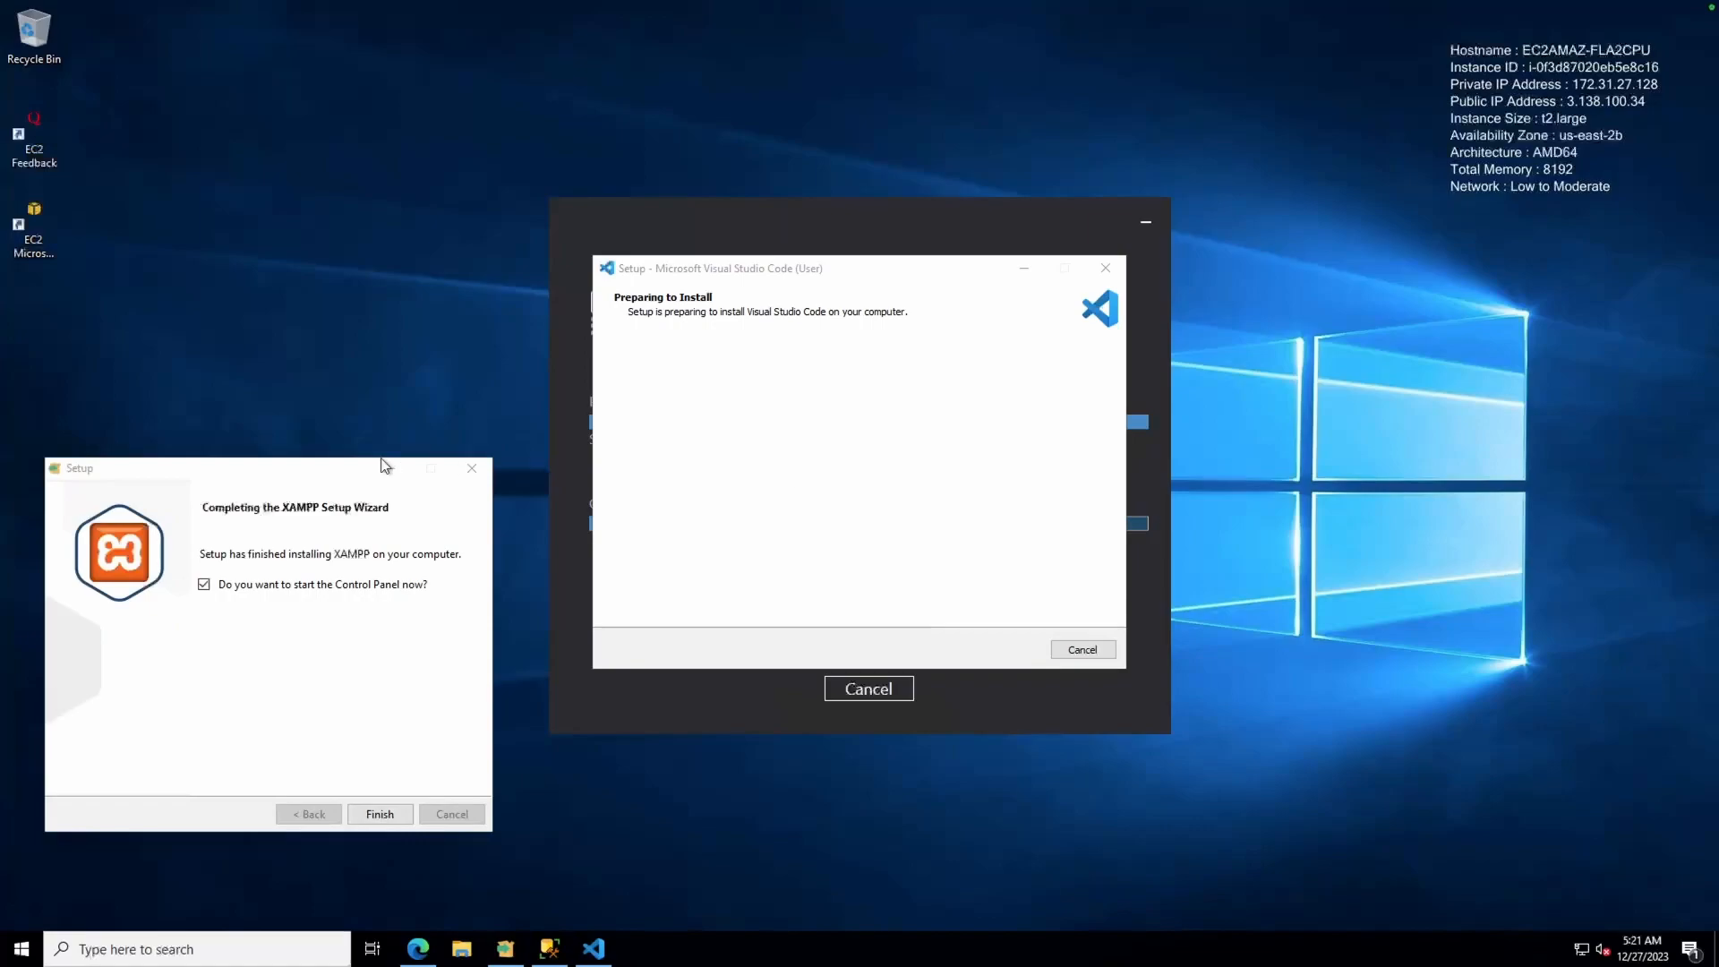
Finish XAMPP setup, start Apache in the Control Panel on ports 80 and 443, then restore Edge
{"action": "left_click", "coordinate": [257, 479]}
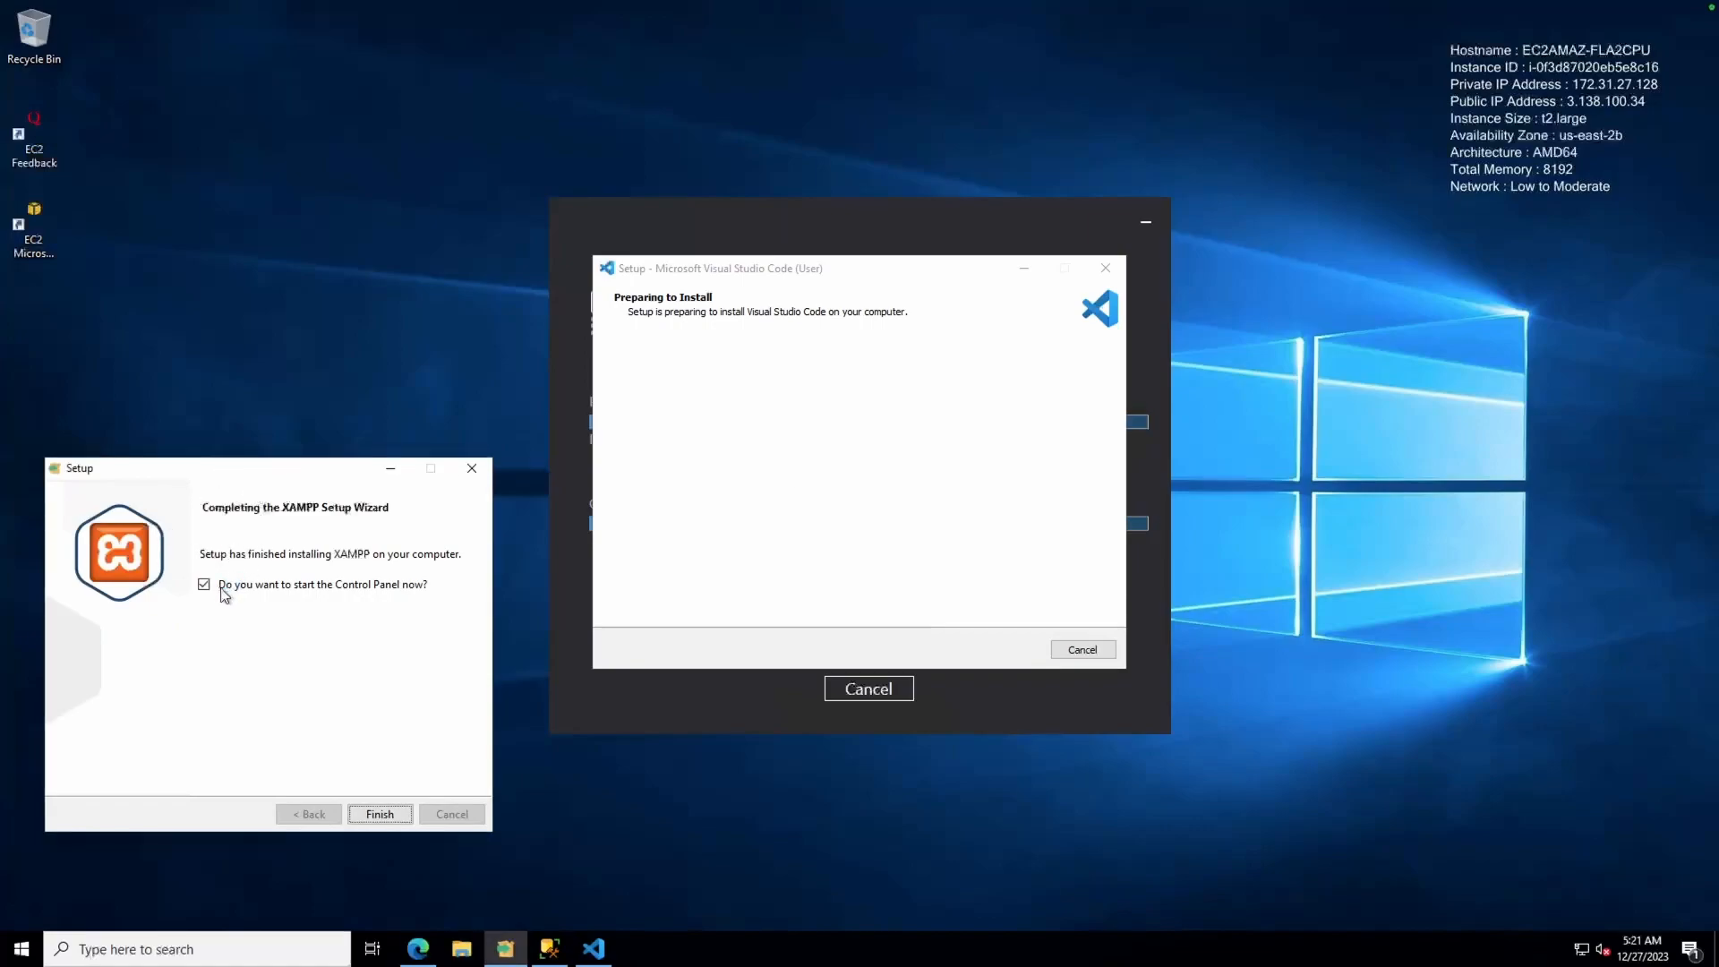
{"action": "left_click", "coordinate": [374, 815]}
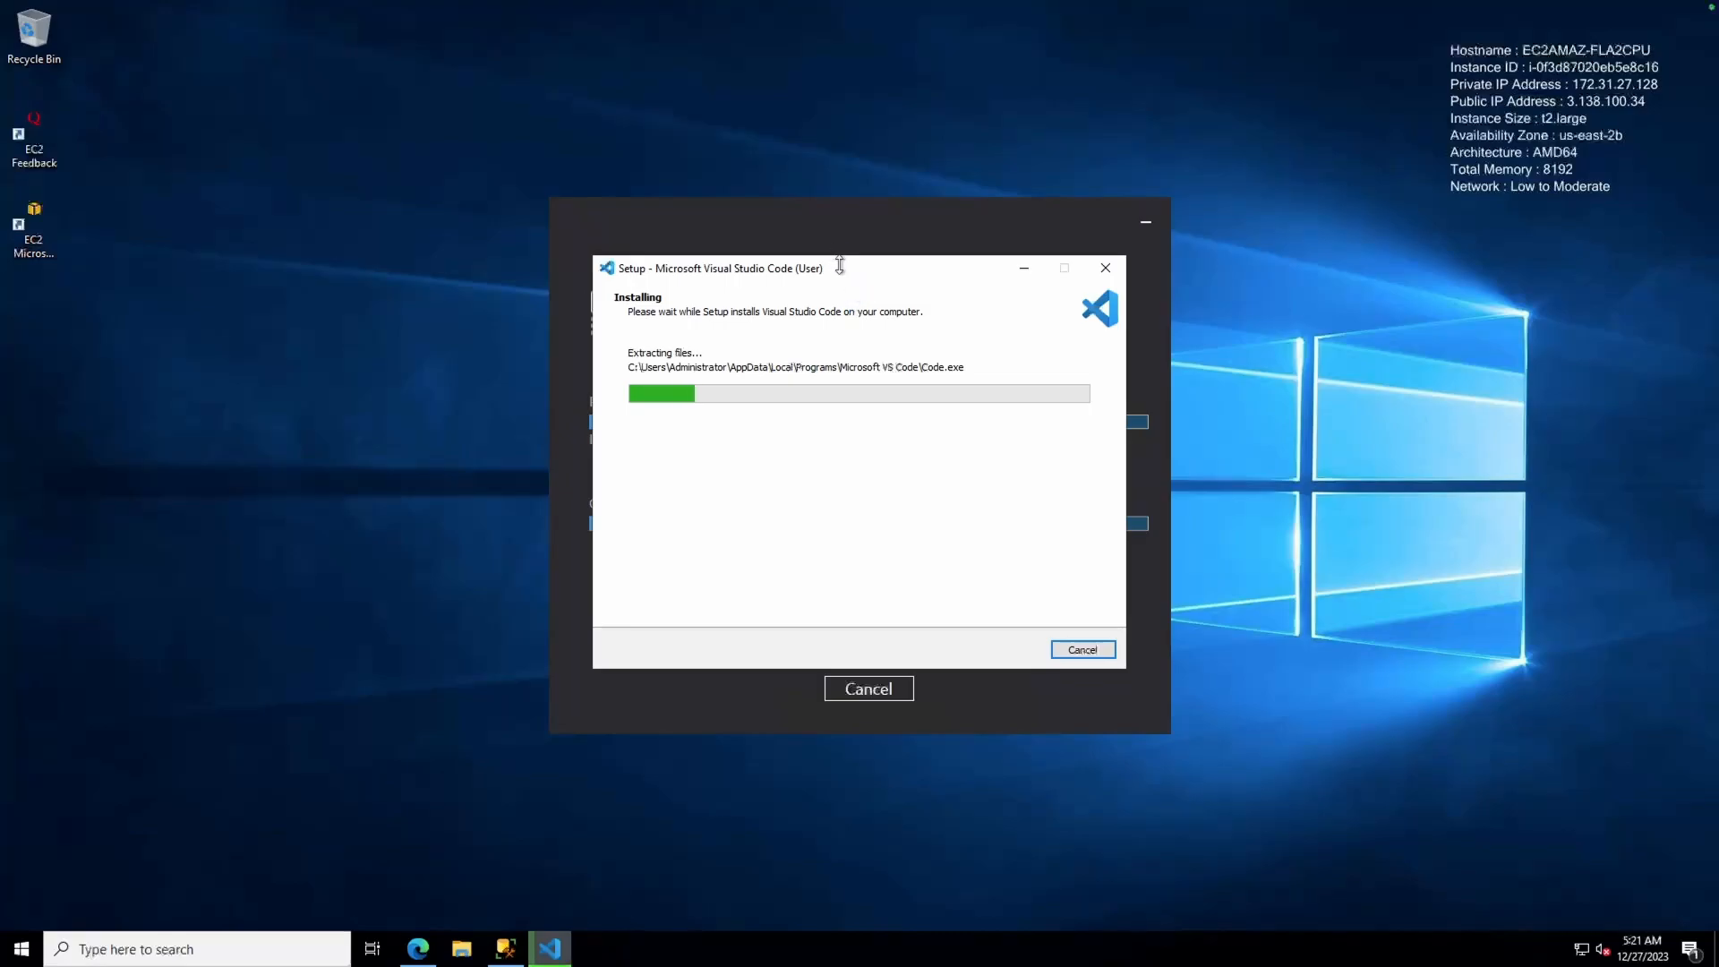
{"action": "left_click_drag", "start_coordinate": [787, 266], "coordinate": [268, 196]}
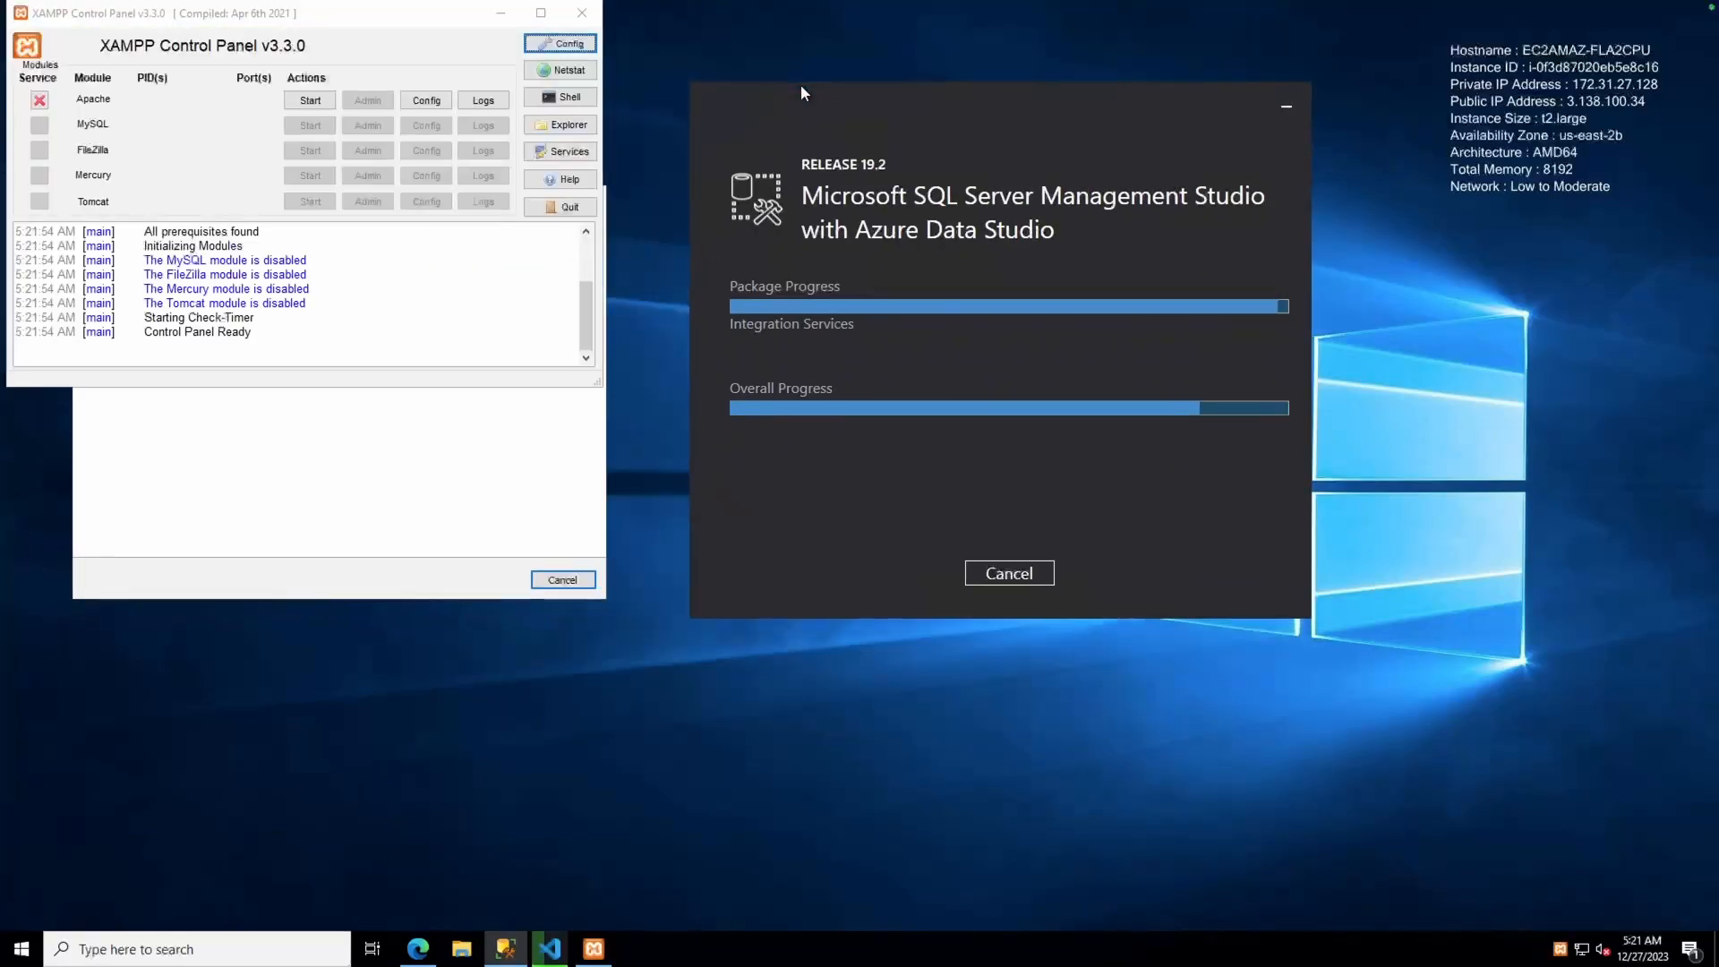
{"action": "left_click_drag", "start_coordinate": [319, 13], "coordinate": [1414, 540]}
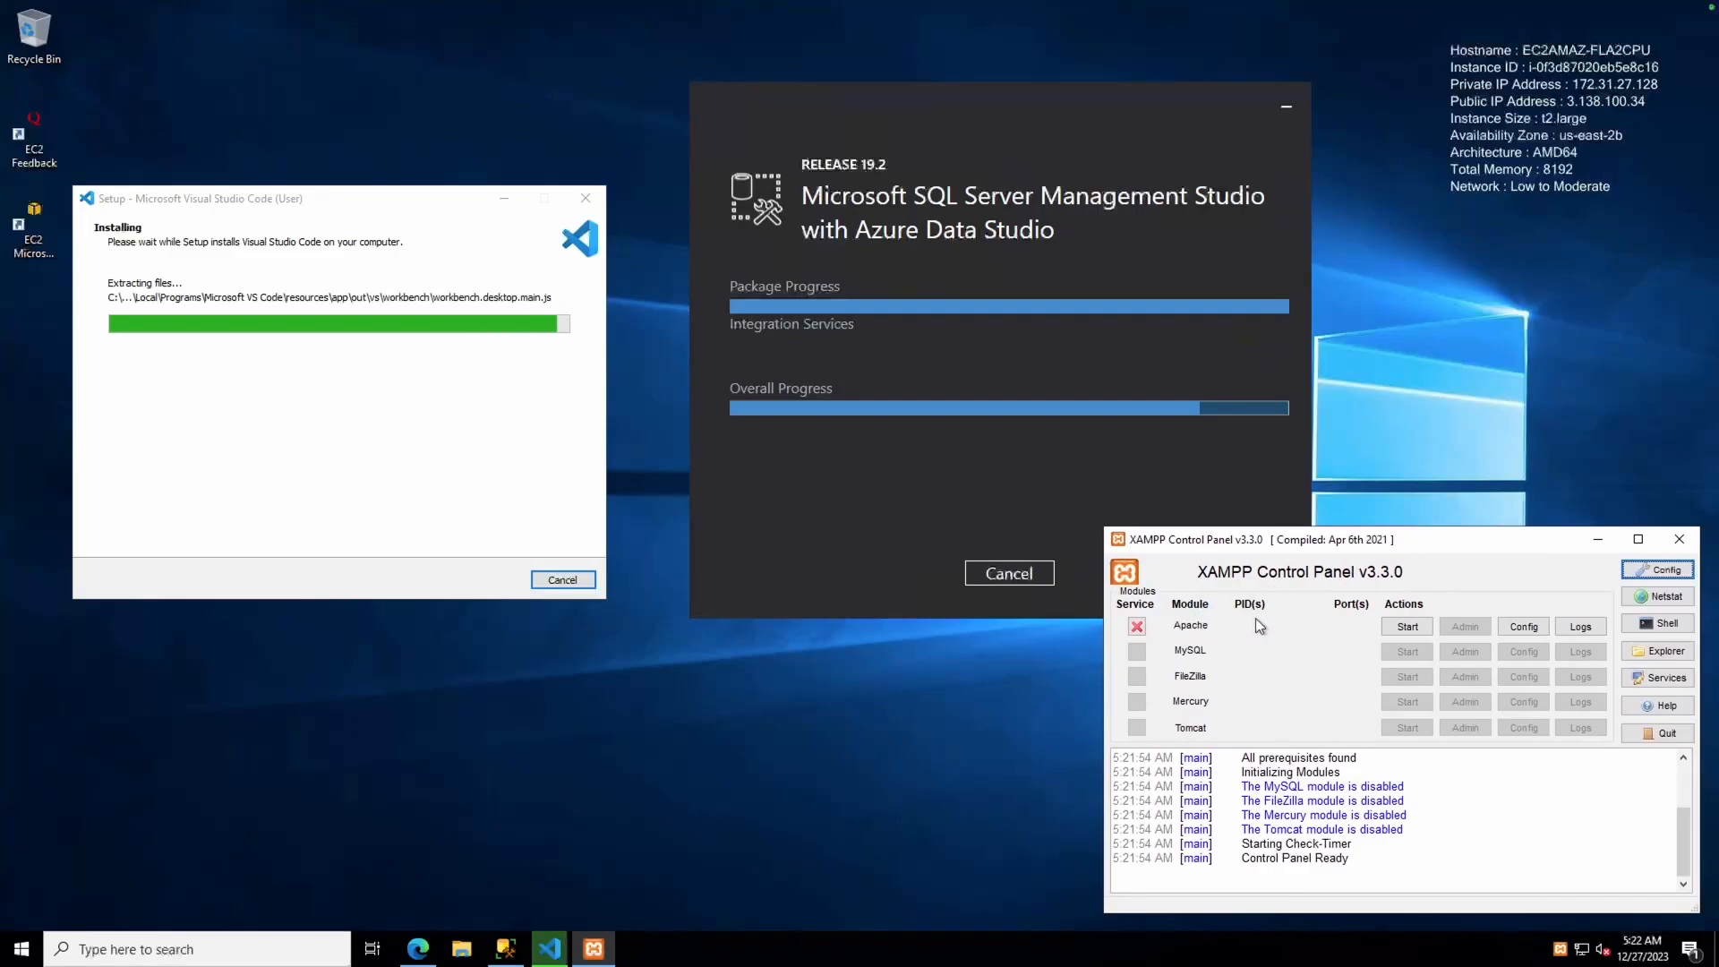
{"action": "left_click", "coordinate": [1405, 627]}
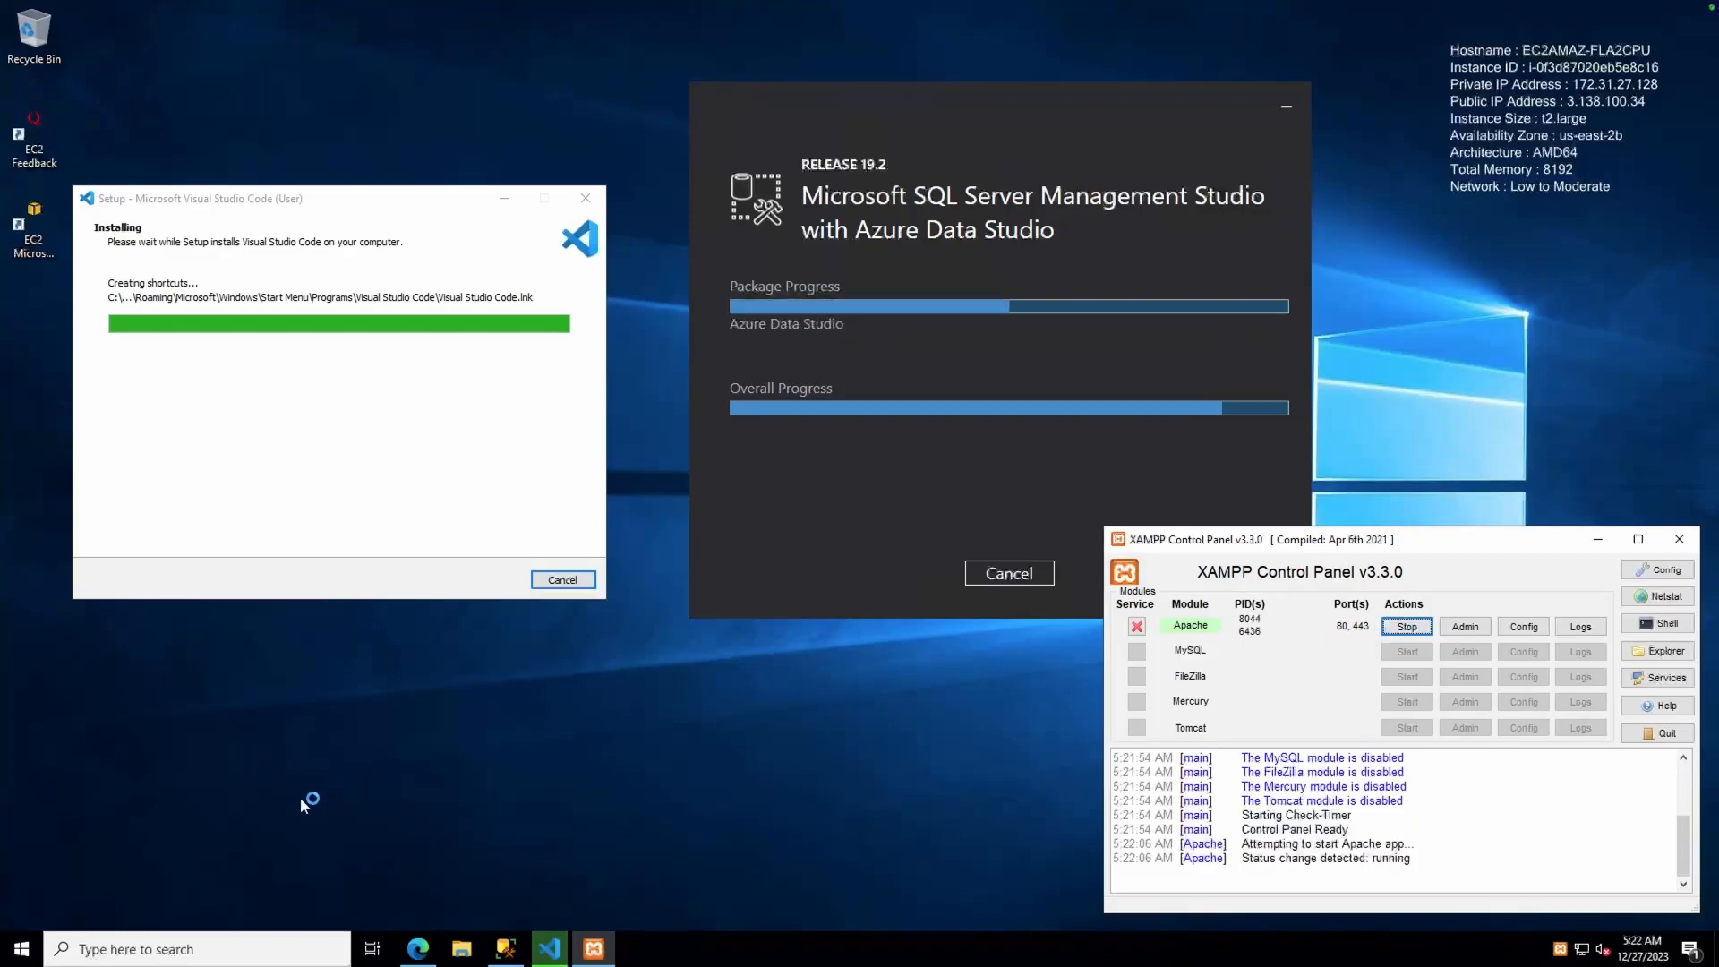
{"action": "left_click", "coordinate": [417, 948]}
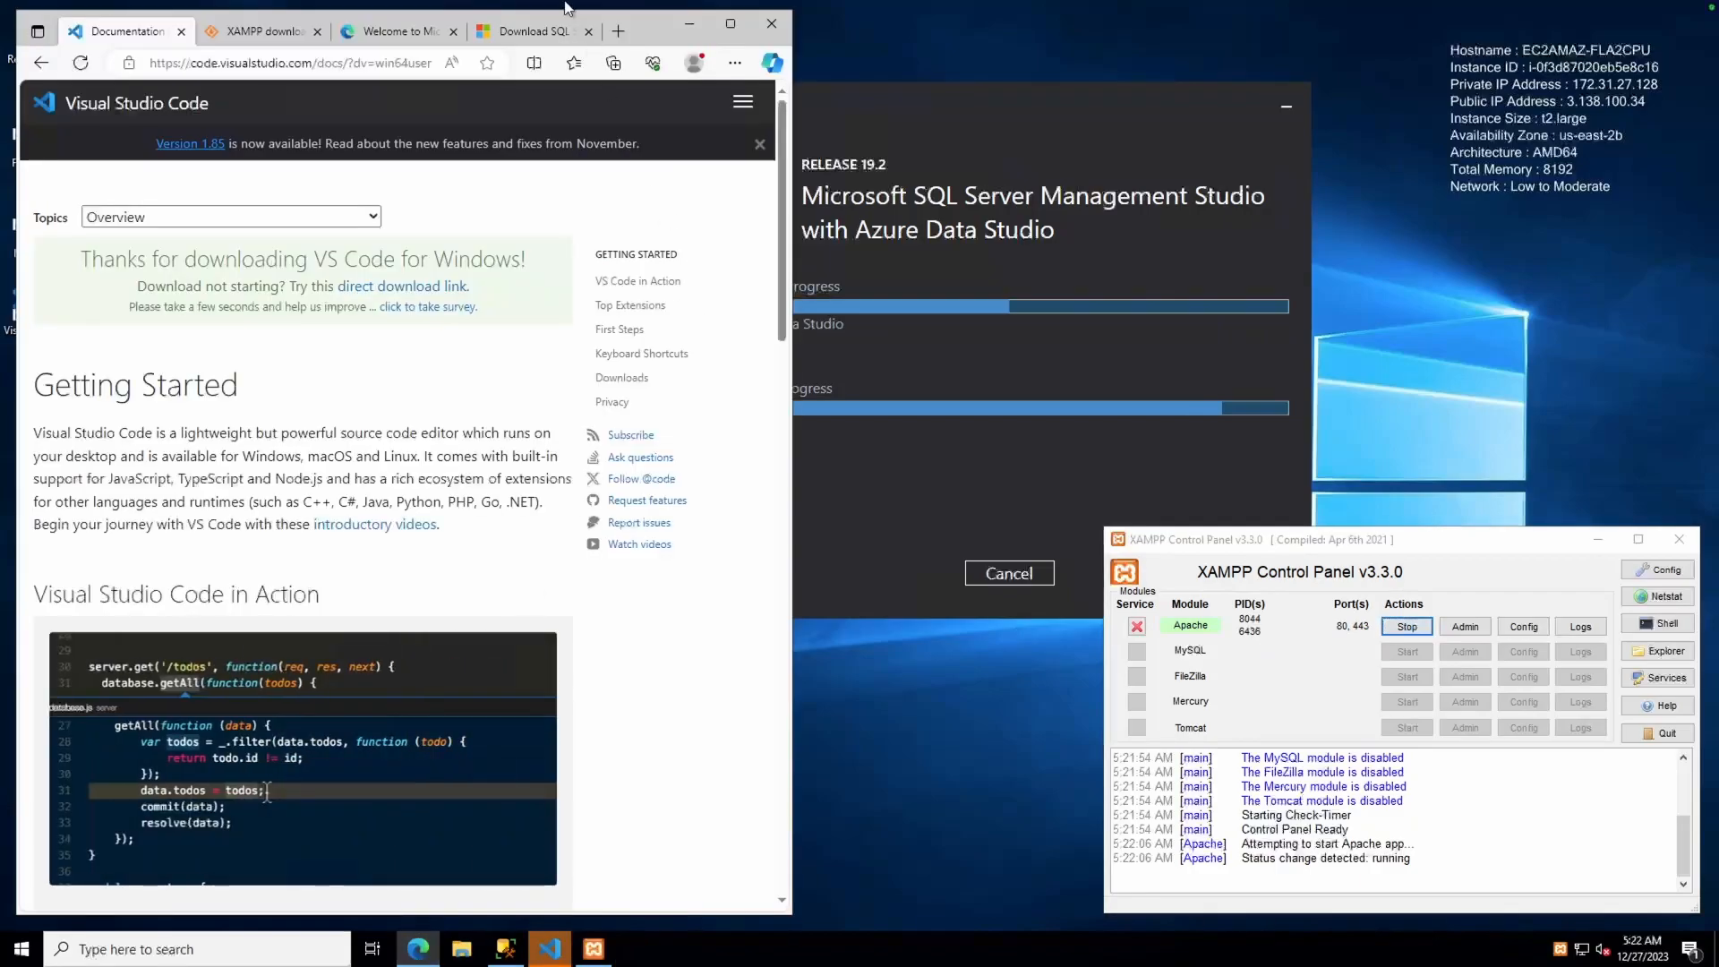
Load localhost in Edge to show the XAMPP welcome dashboard, widen the window, then minimize it
{"action": "left_click", "coordinate": [532, 31]}
{"action": "left_click", "coordinate": [384, 64]}
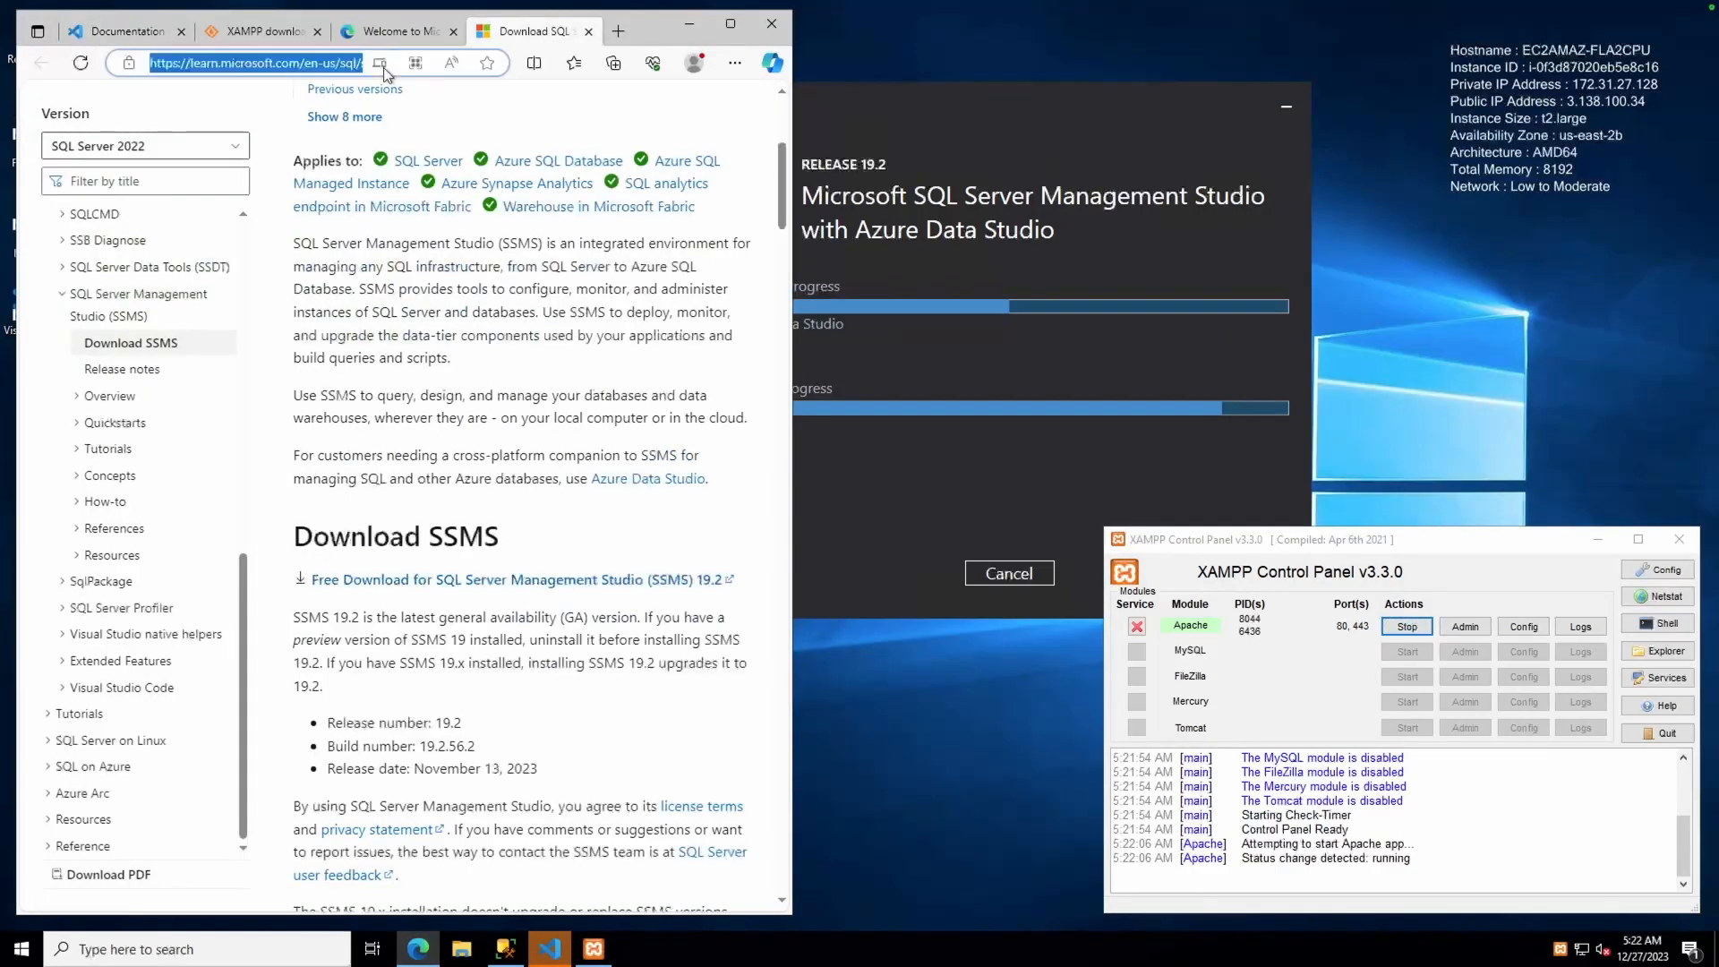
{"action": "type", "text": "localhost"}
{"action": "key", "text": "Return"}
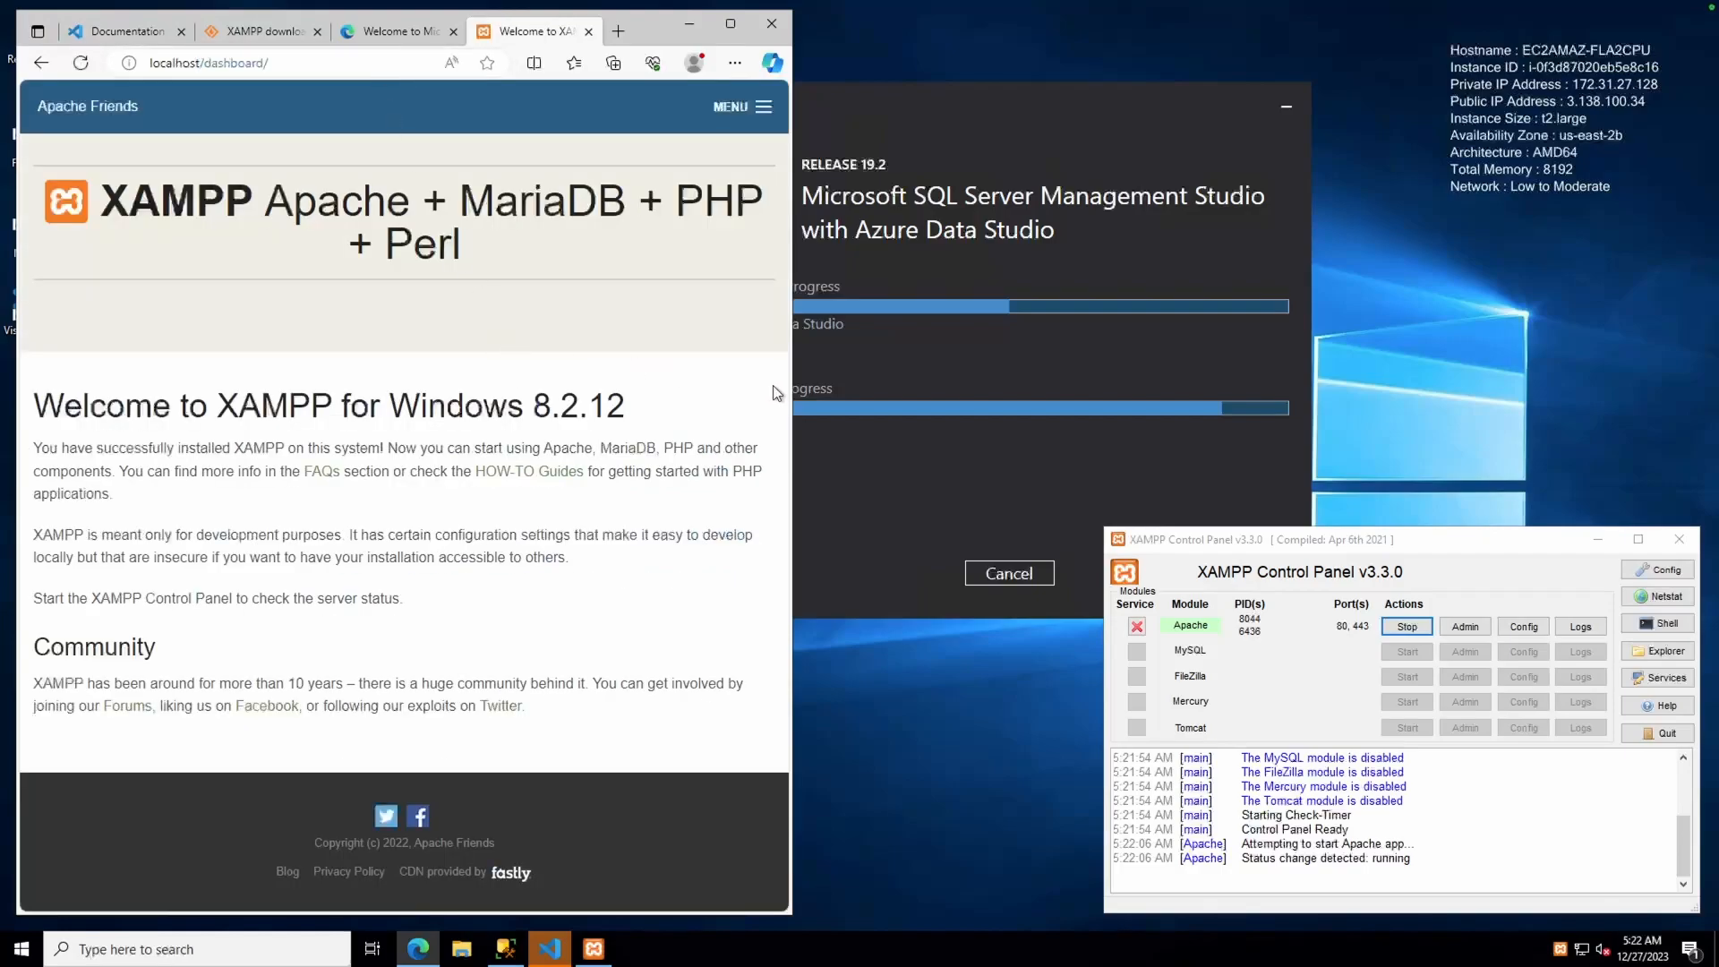
{"action": "left_click_drag", "start_coordinate": [791, 390], "coordinate": [950, 395]}
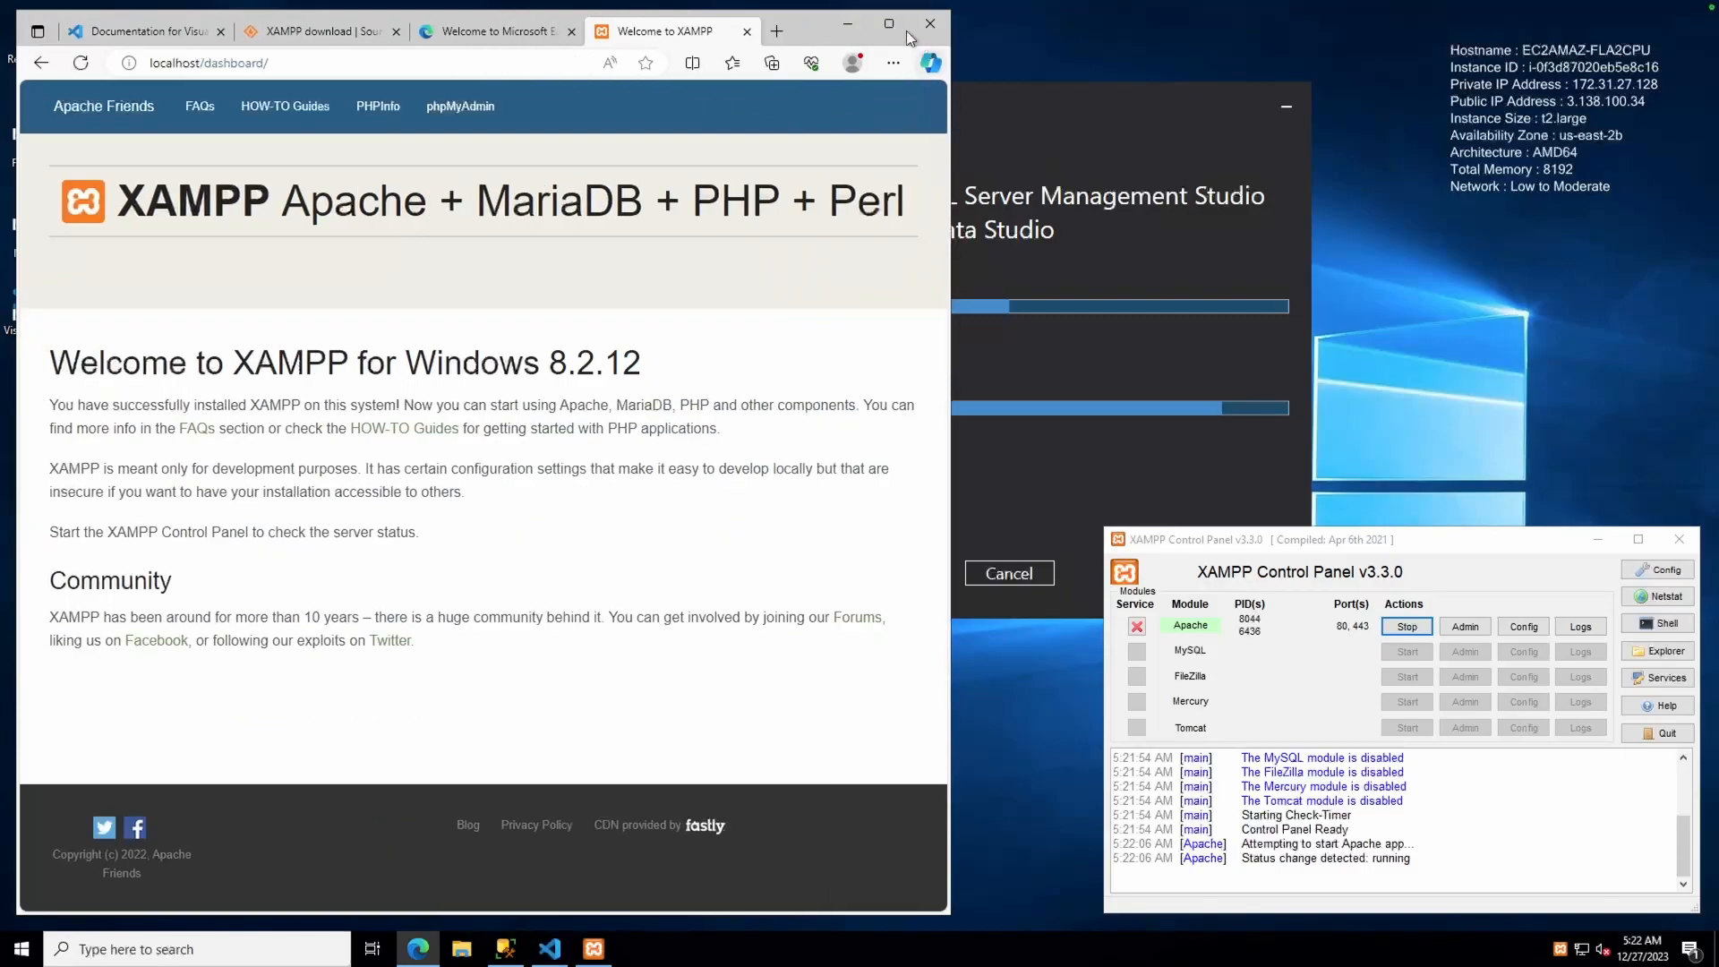
{"action": "left_click", "coordinate": [847, 24]}
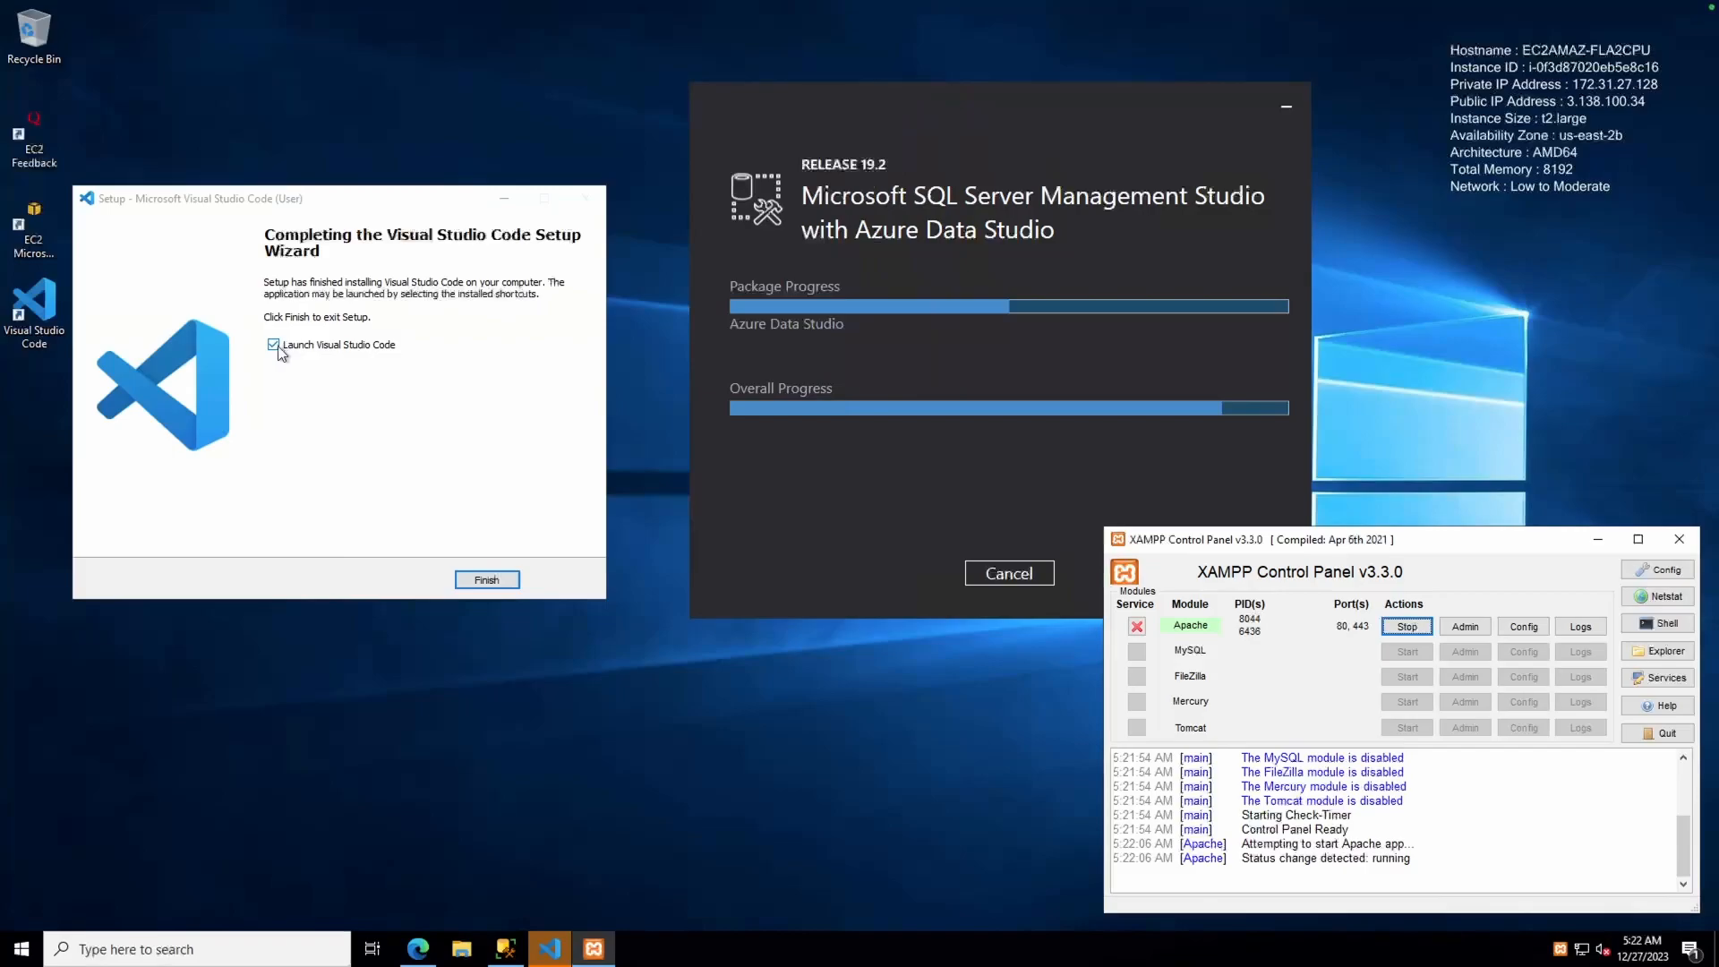
Finish VS Code setup to launch the editor, then dismiss the updates-disabled notice with Don't Show Again
{"action": "left_click", "coordinate": [486, 579]}
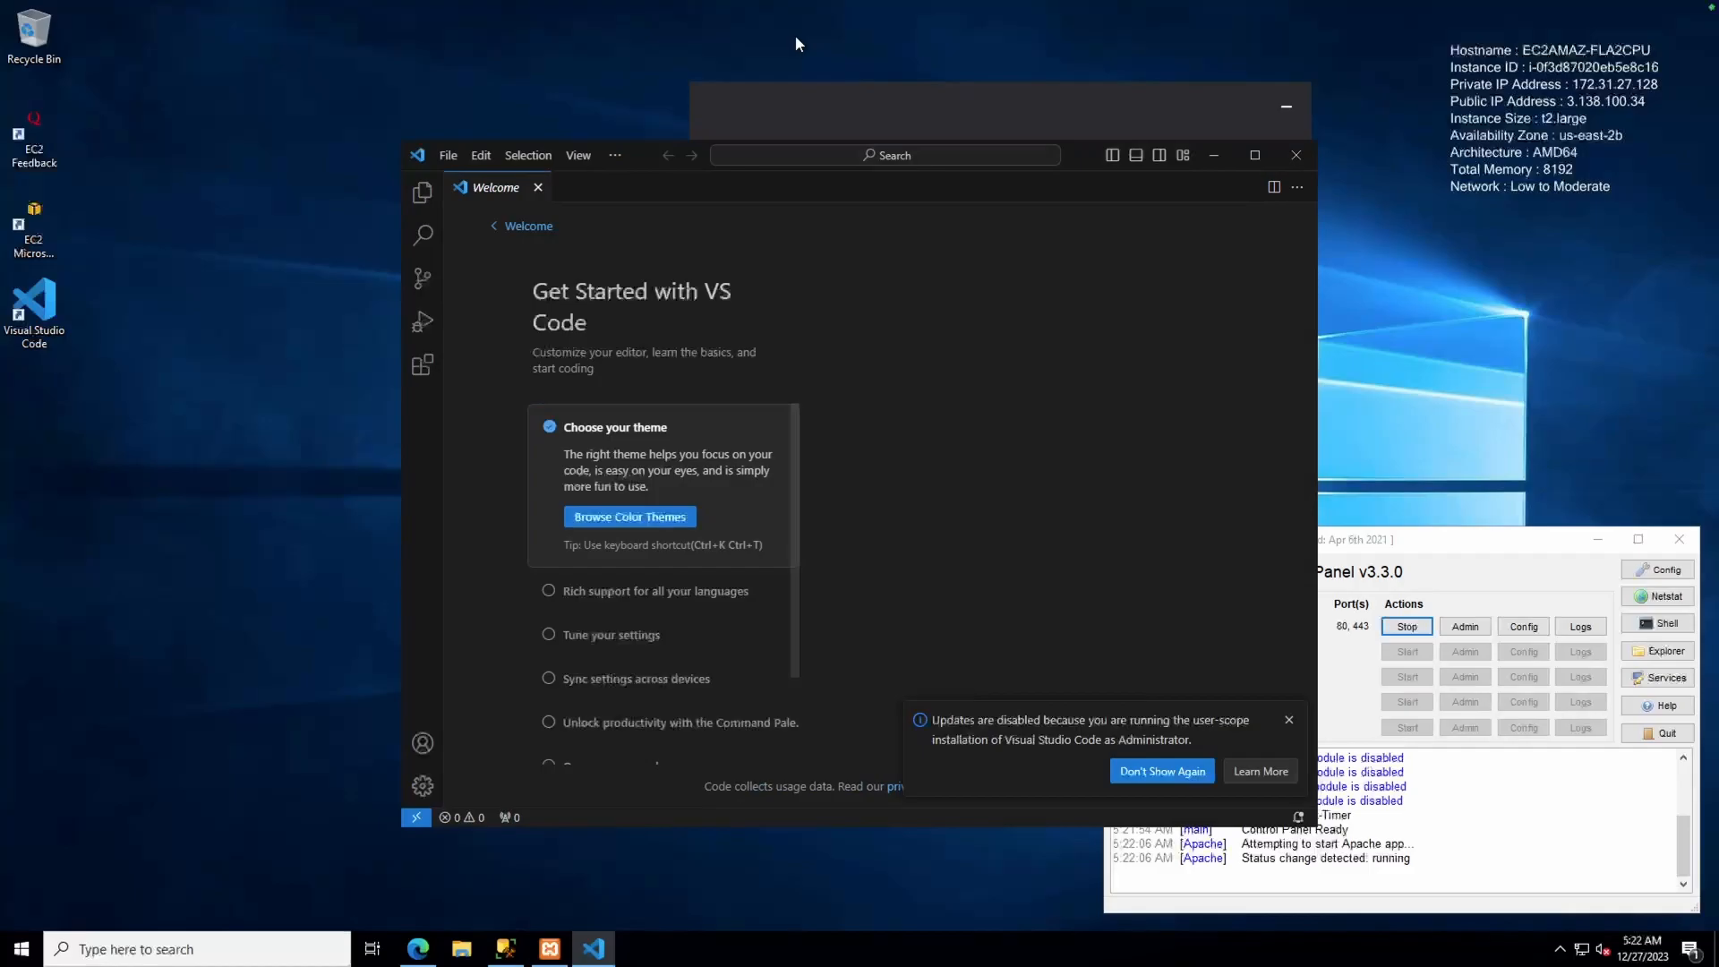
{"action": "left_click_drag", "start_coordinate": [1079, 153], "coordinate": [804, 39]}
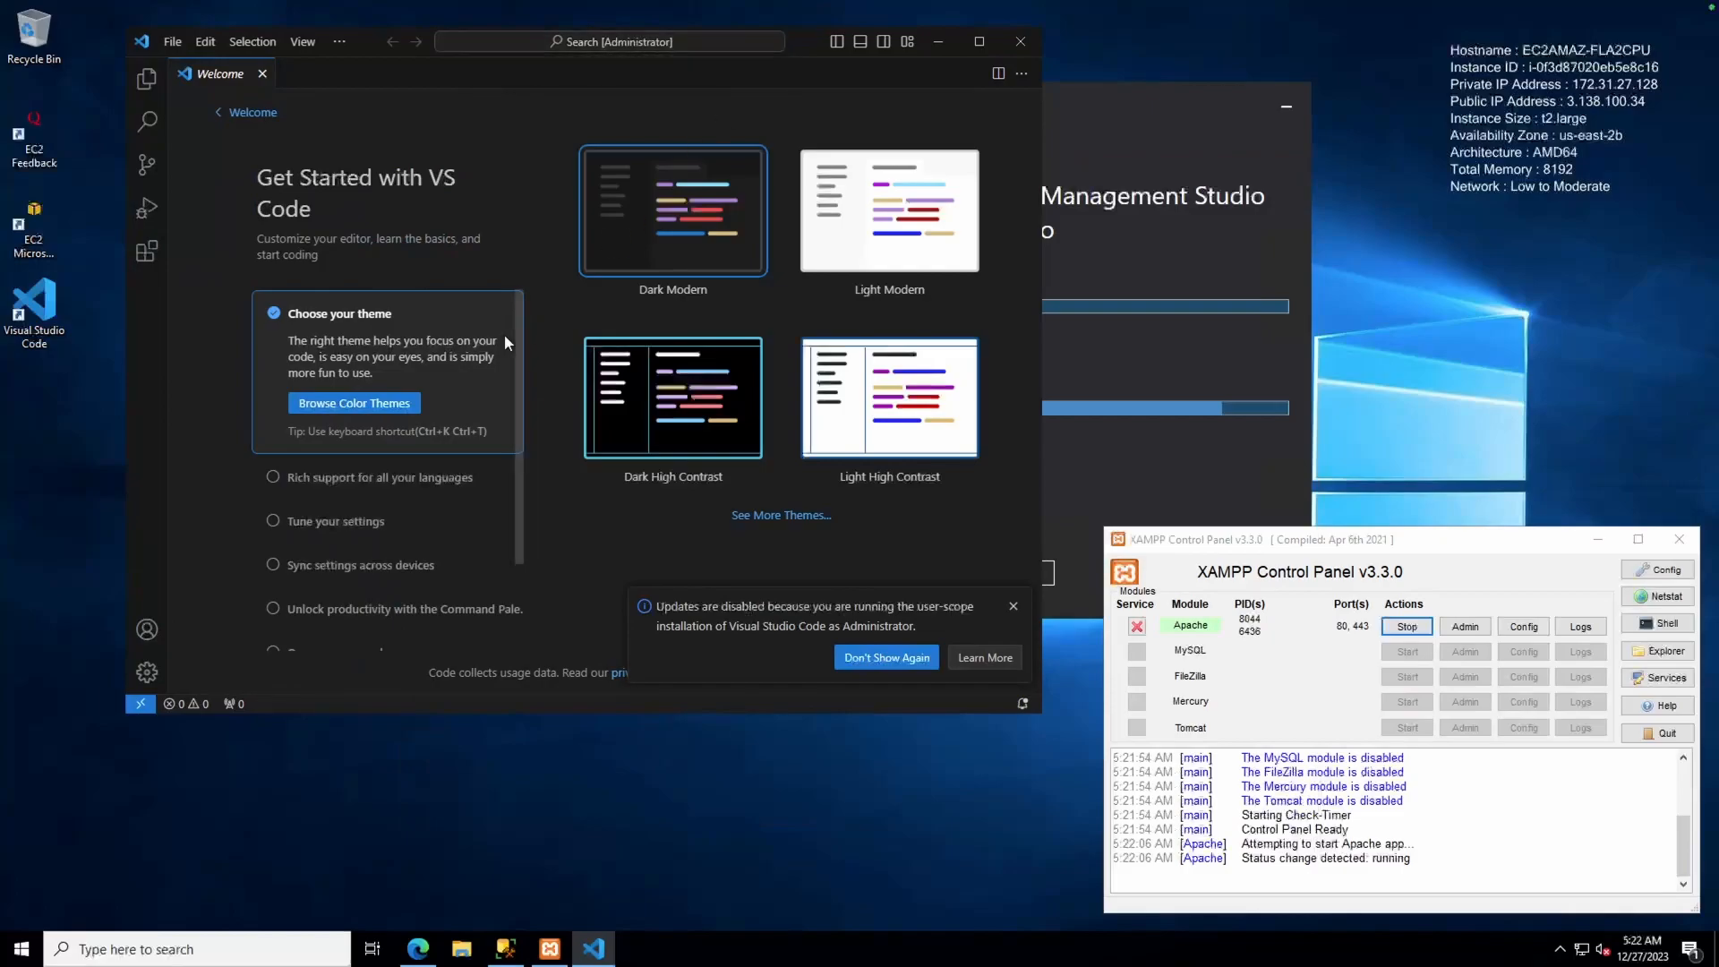
{"action": "left_click", "coordinate": [910, 656]}
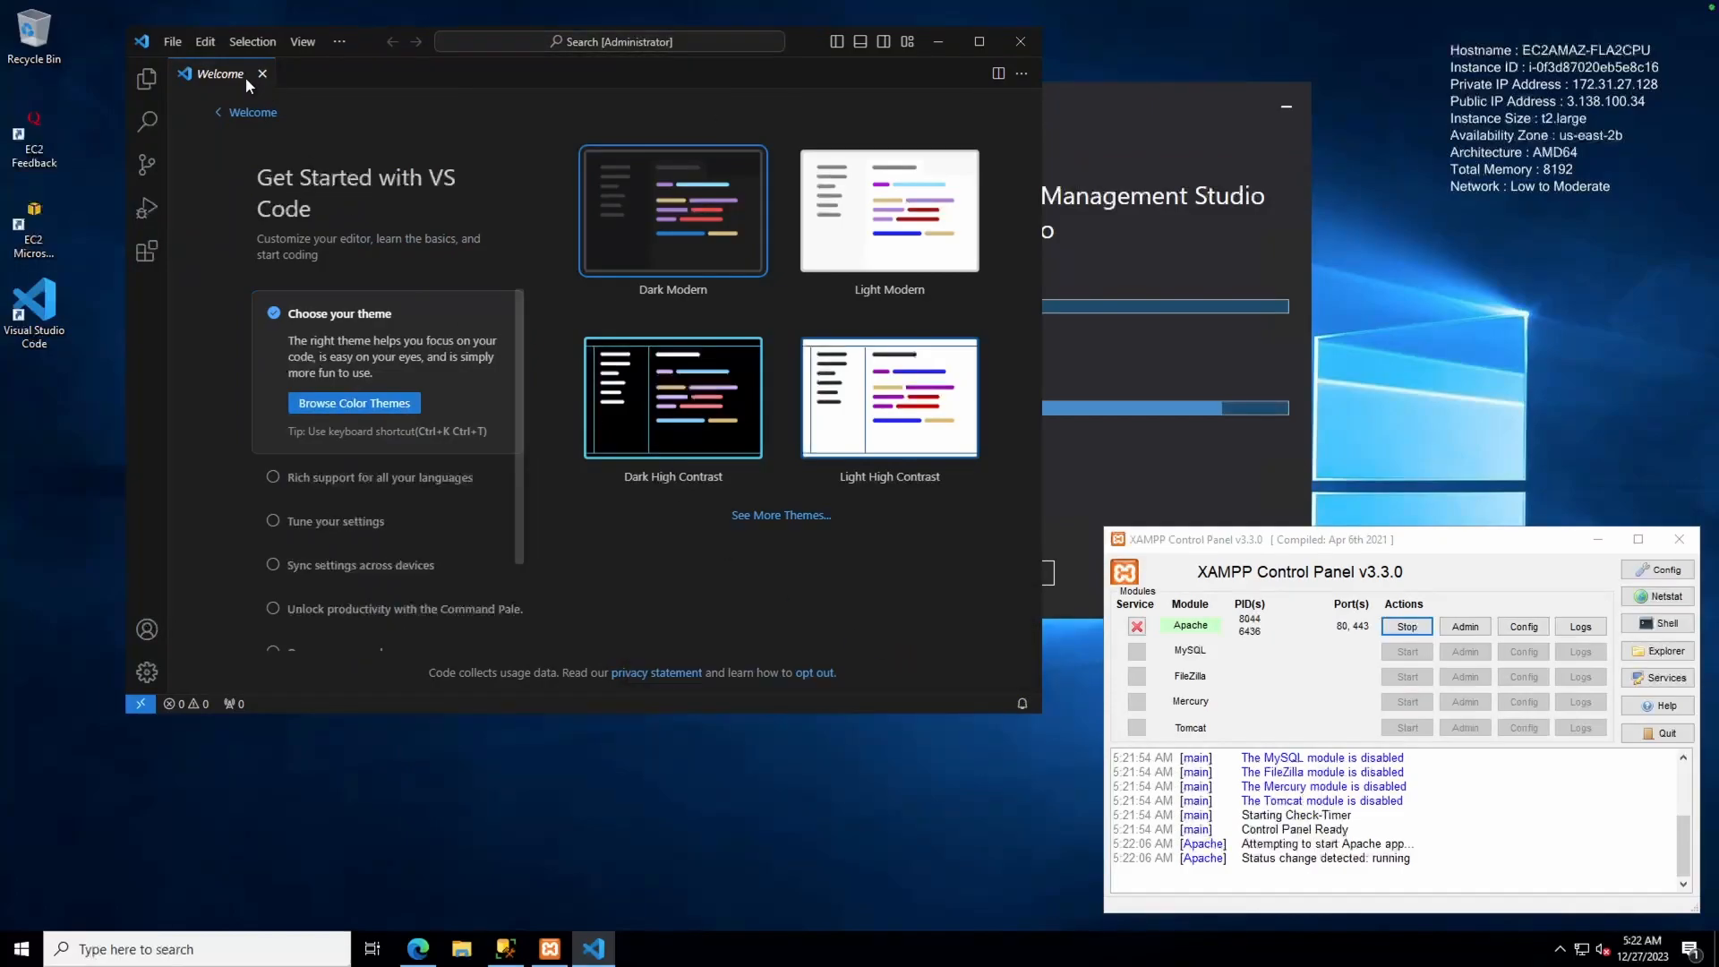
{"action": "left_click", "coordinate": [173, 42]}
Browse the Open Folder dialog to C:\xampp\htdocs
{"action": "left_click", "coordinate": [213, 172]}
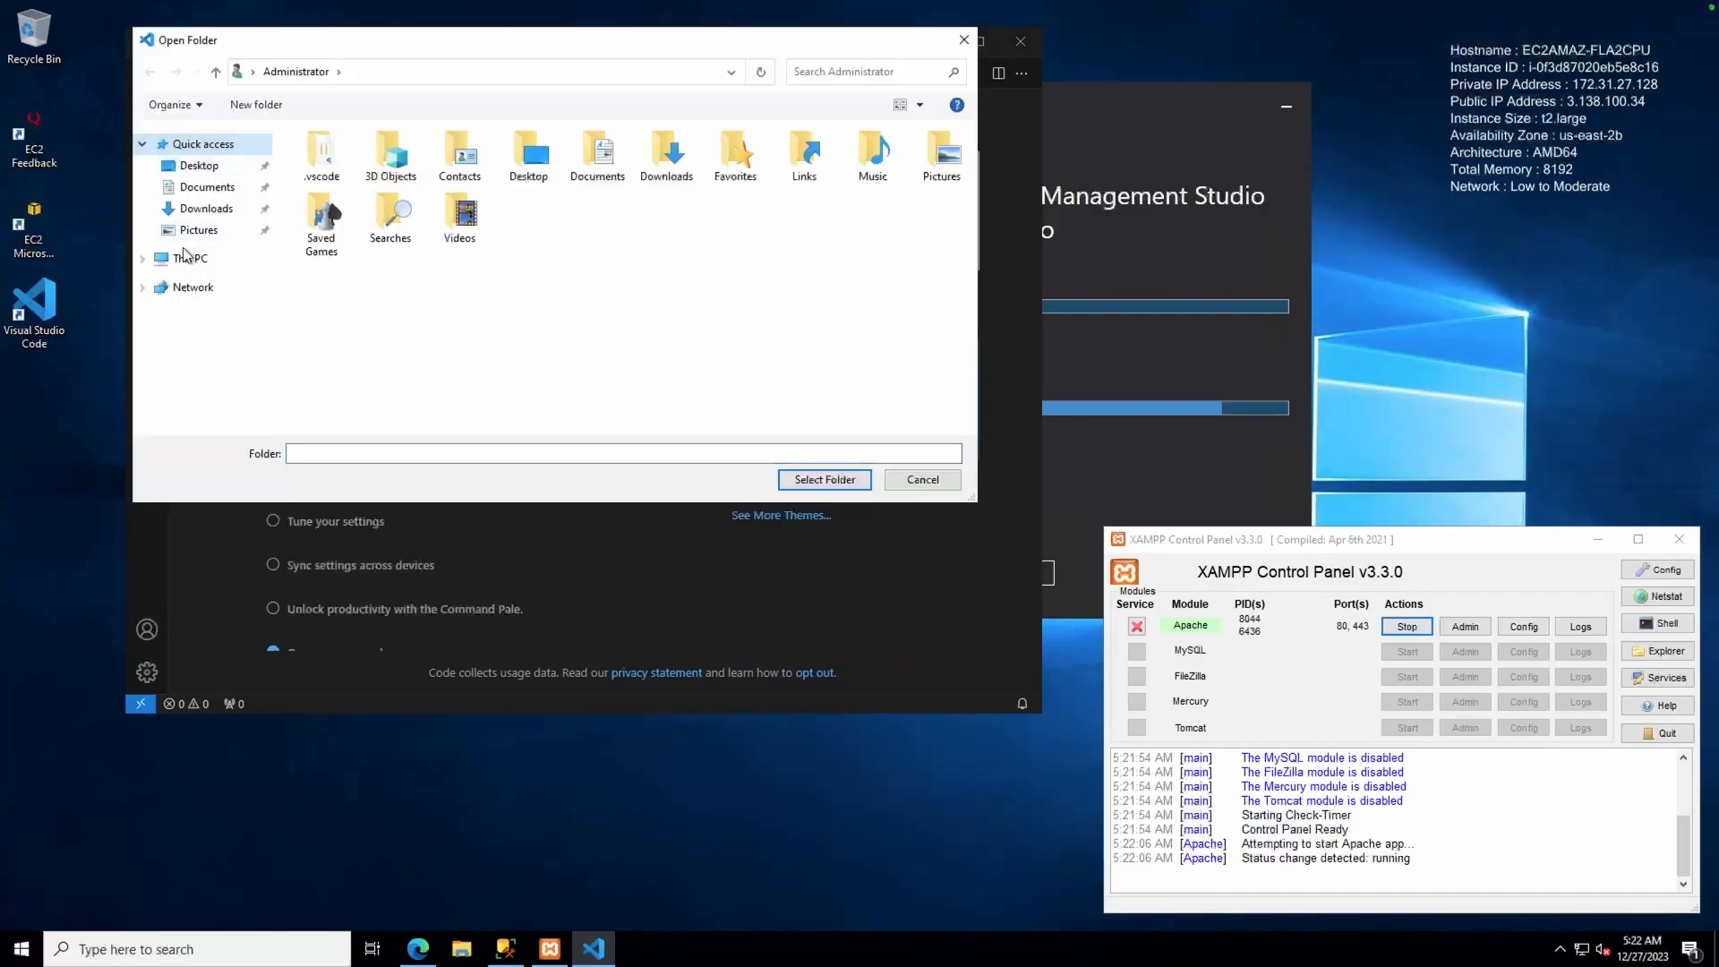
{"action": "left_click", "coordinate": [183, 259]}
{"action": "double_click", "coordinate": [367, 343]}
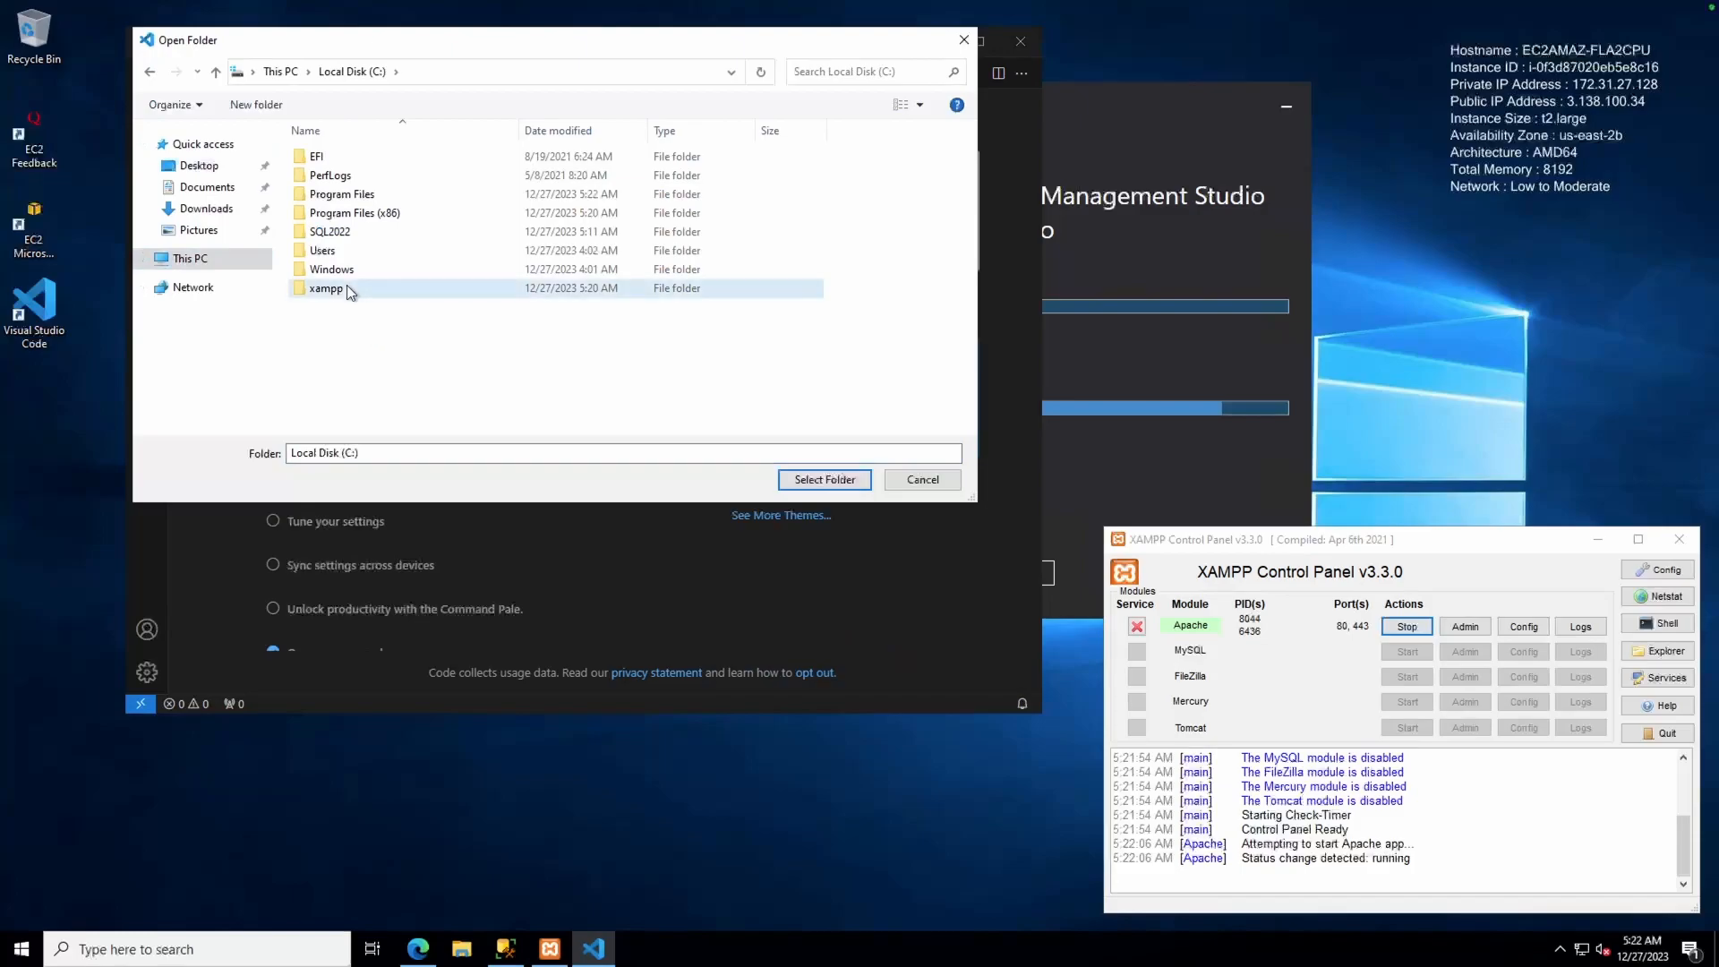
{"action": "double_click", "coordinate": [346, 286]}
{"action": "double_click", "coordinate": [339, 230]}
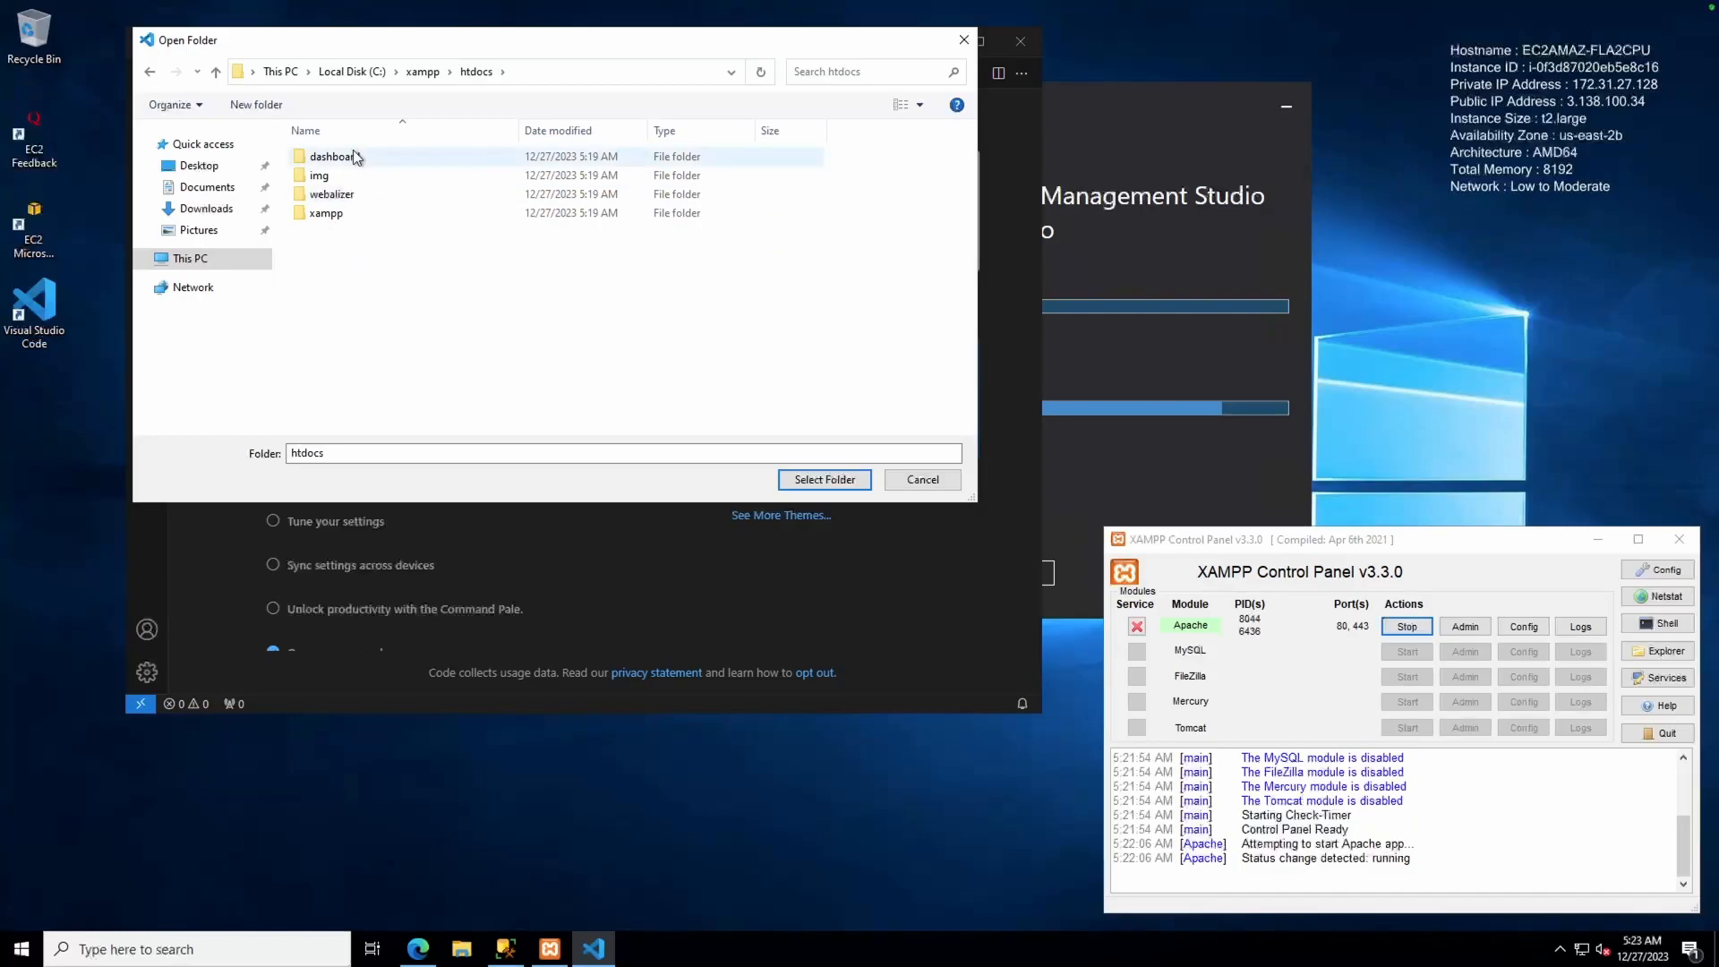
Create a new folder named sqlserver inside htdocs
{"action": "right_click", "coordinate": [357, 275]}
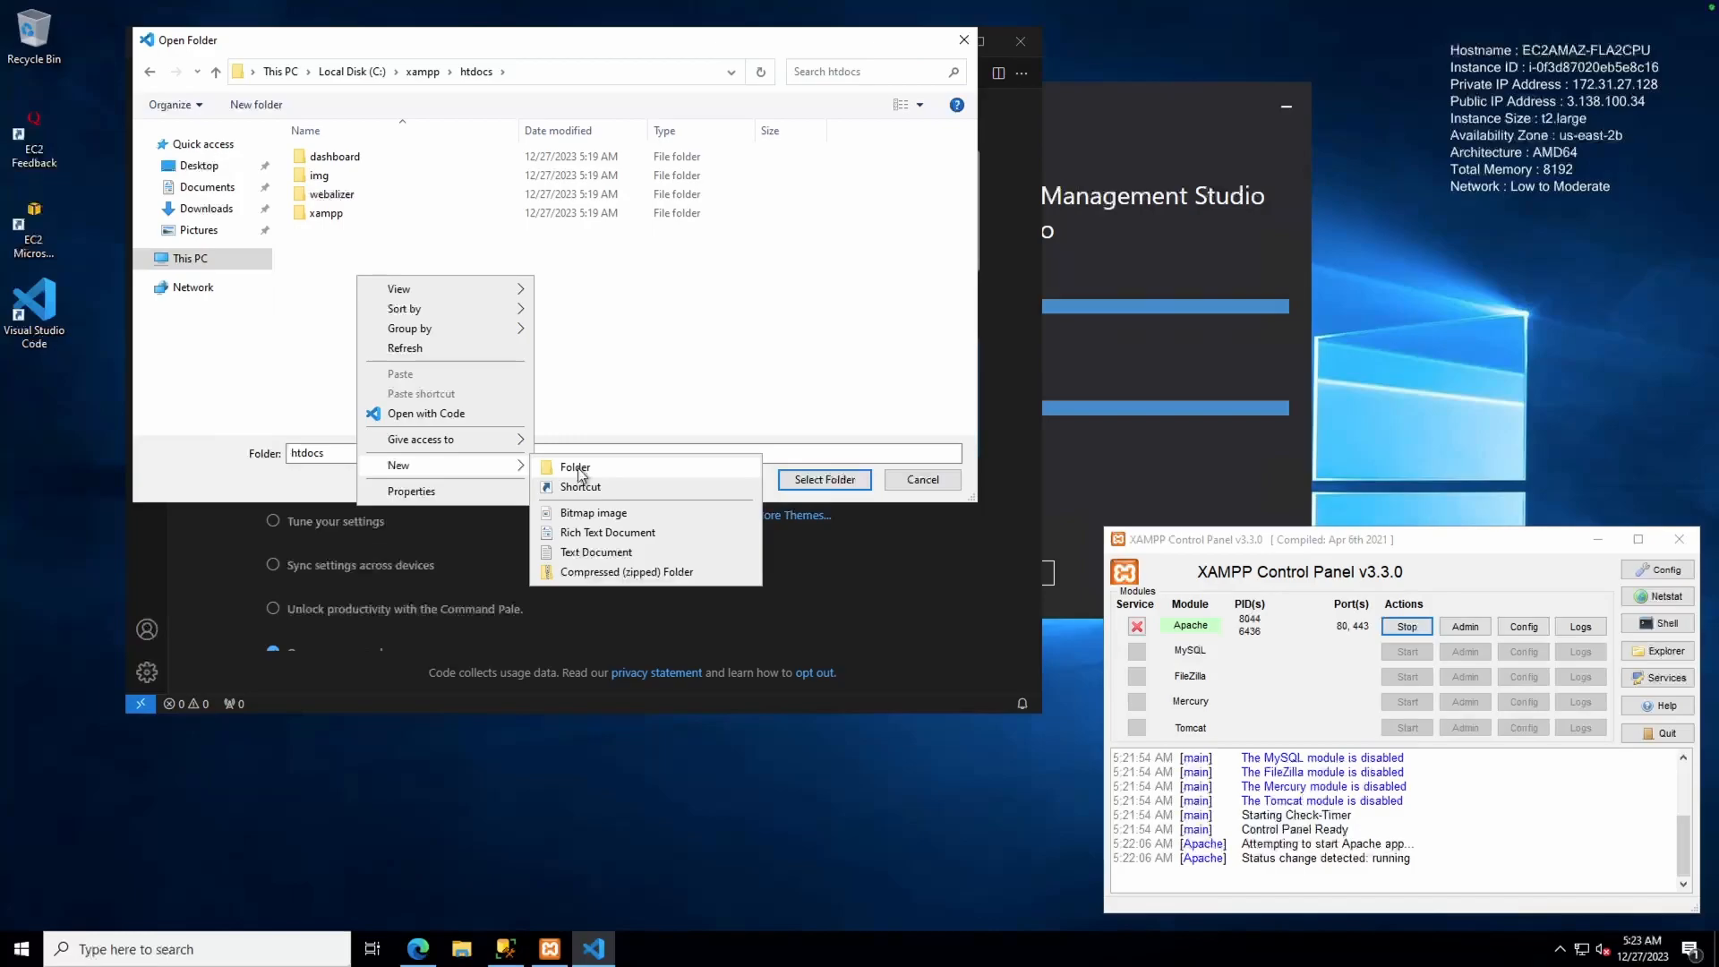
{"action": "left_click", "coordinate": [574, 467]}
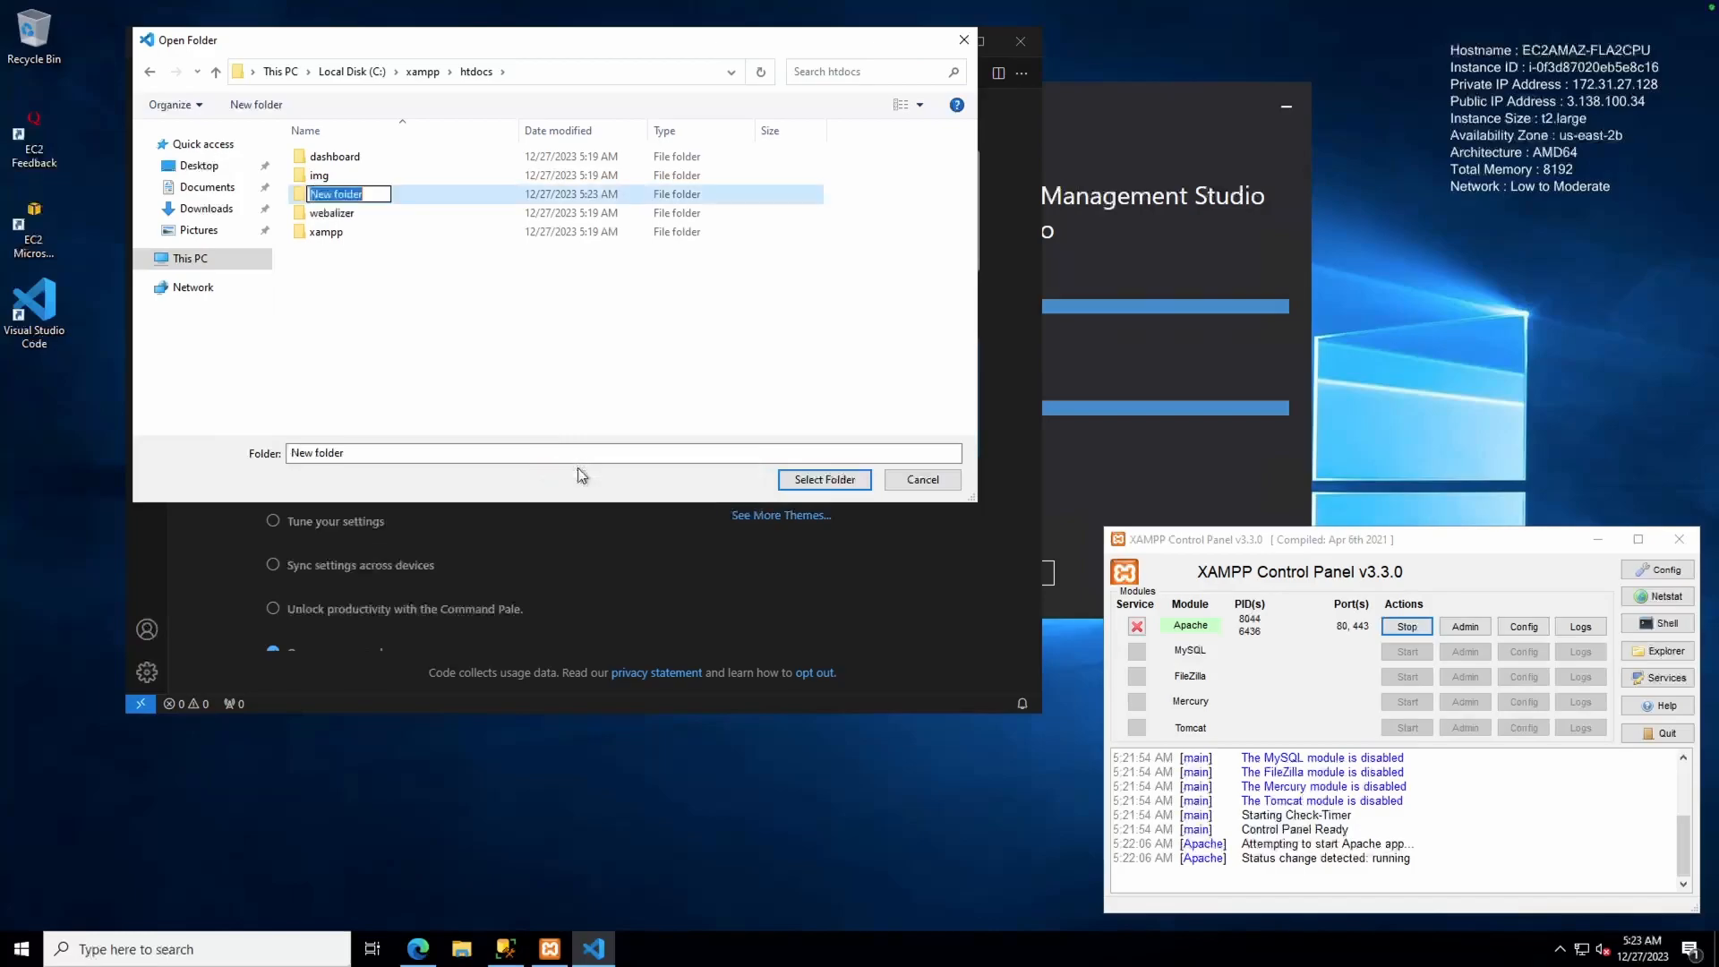
{"action": "type", "text": "sqlserver"}
{"action": "key", "text": "Return"}
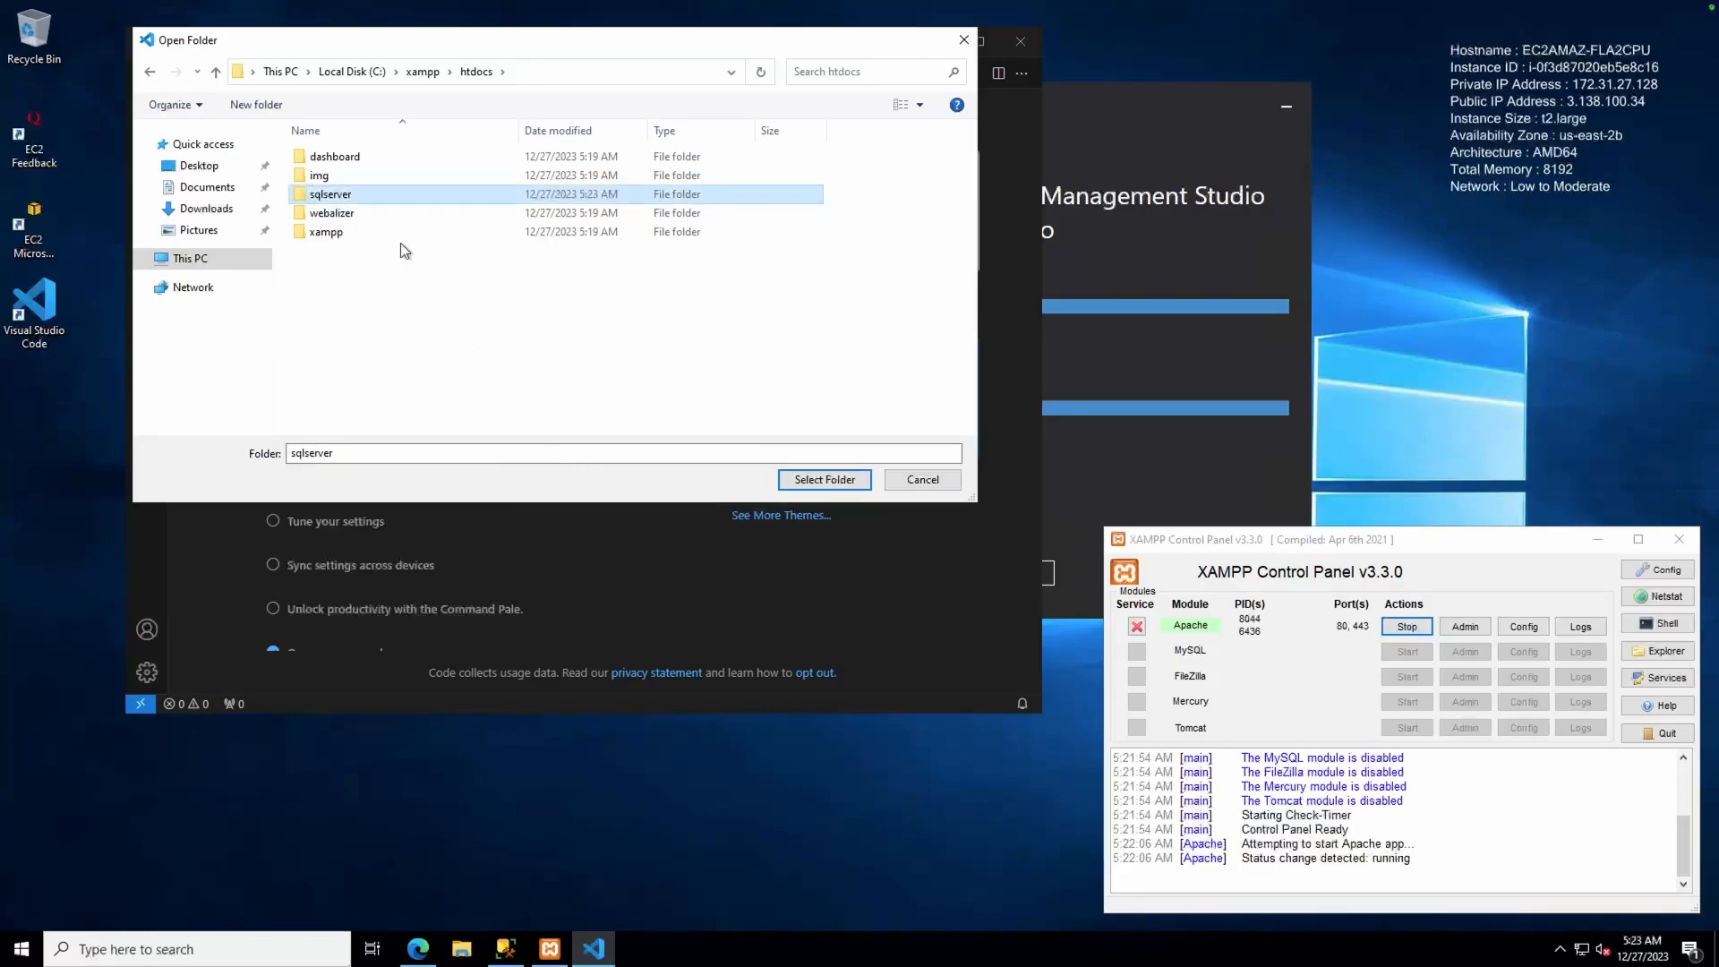
Open sqlserver as the workspace, trusting its authors and the parent htdocs folder, then minimize VS Code
{"action": "left_click", "coordinate": [829, 480]}
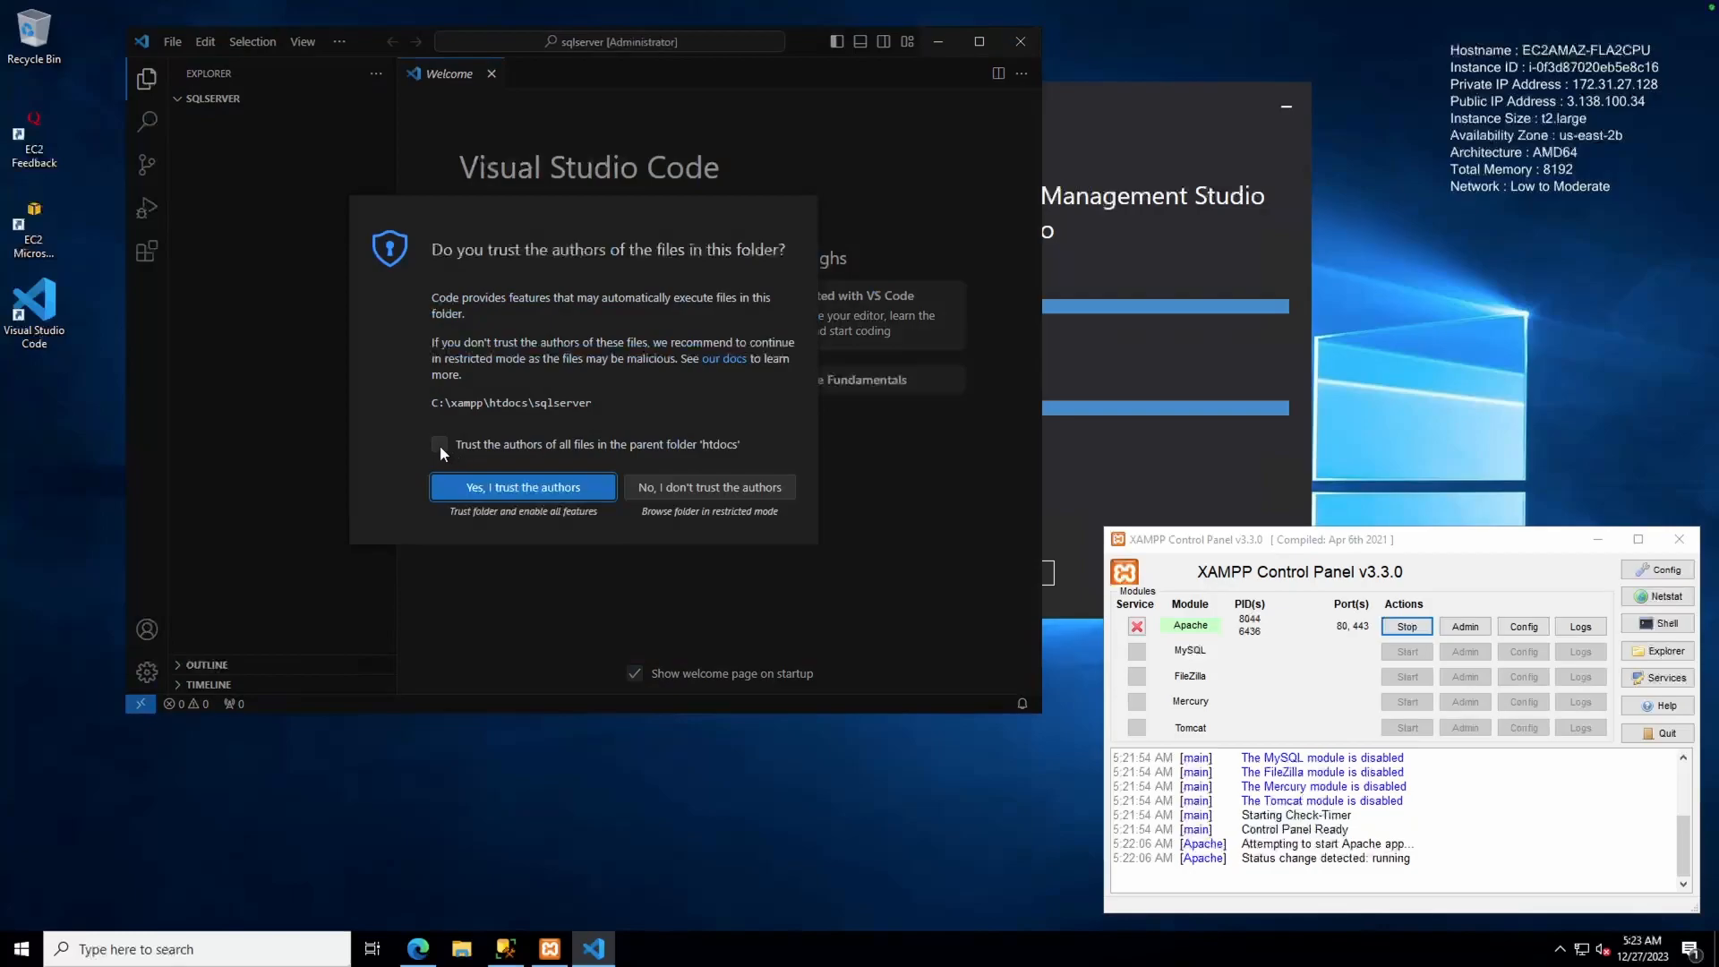
{"action": "left_click", "coordinate": [438, 445]}
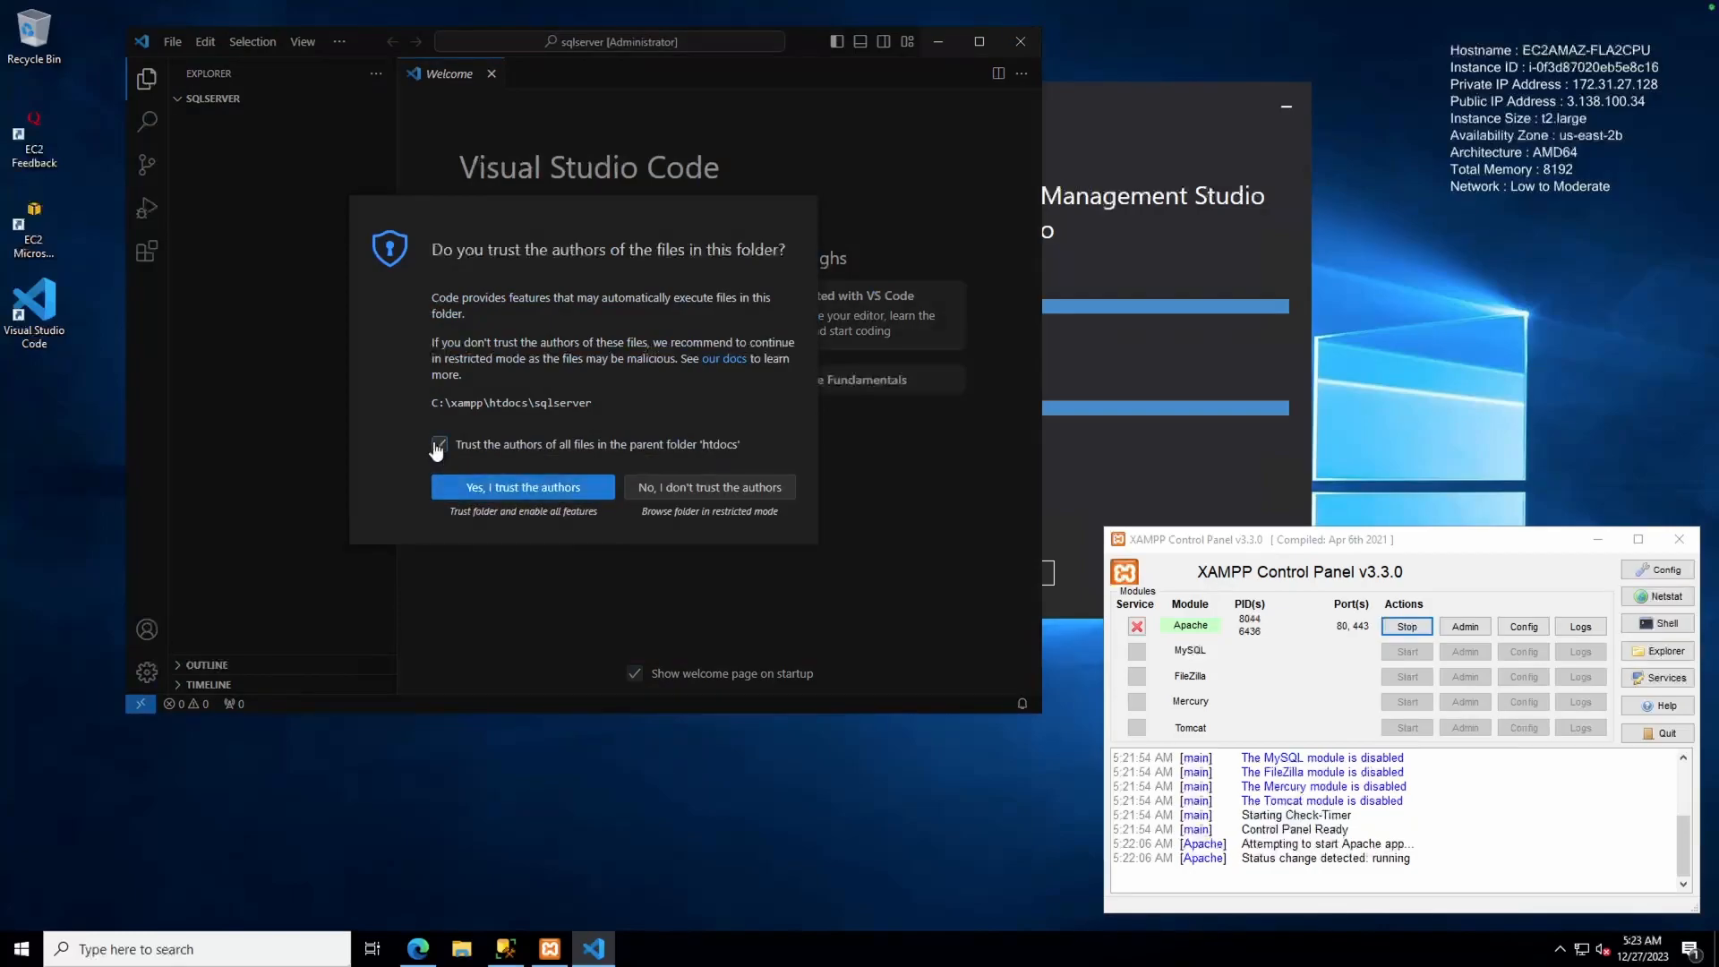
{"action": "left_click", "coordinate": [452, 497]}
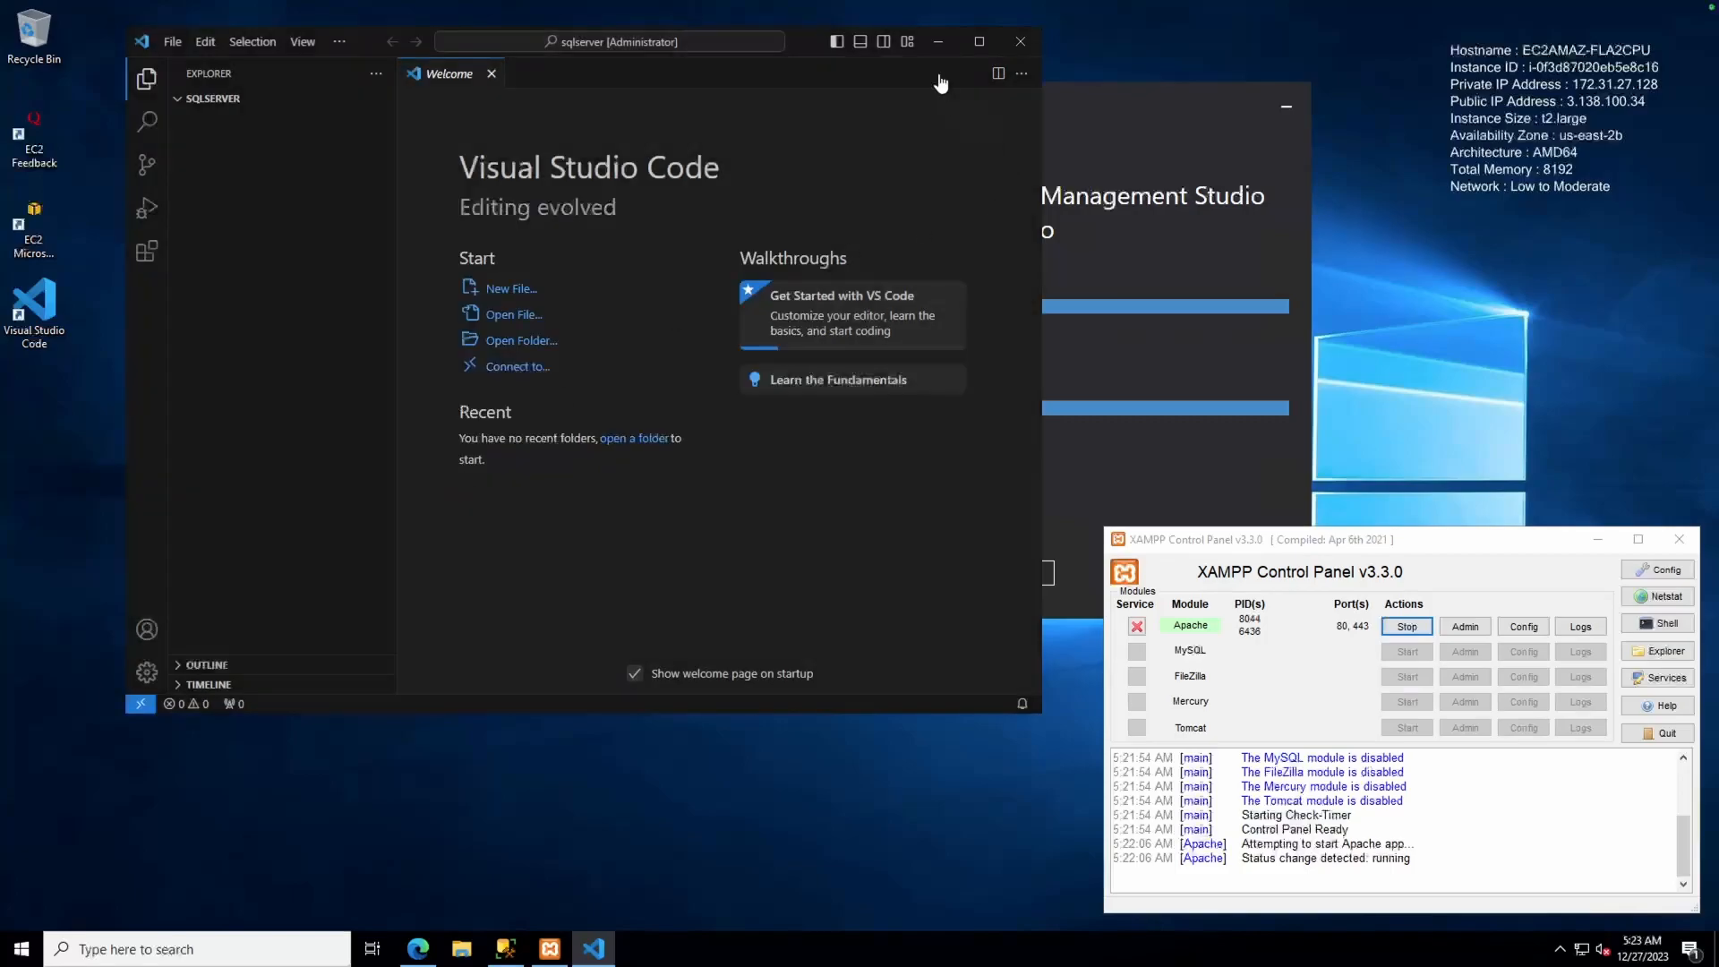
{"action": "left_click", "coordinate": [938, 41]}
Copy the PHP drivers download link from line 3 of the local setup notes
{"action": "left_click_drag", "start_coordinate": [931, 89], "coordinate": [606, 76]}
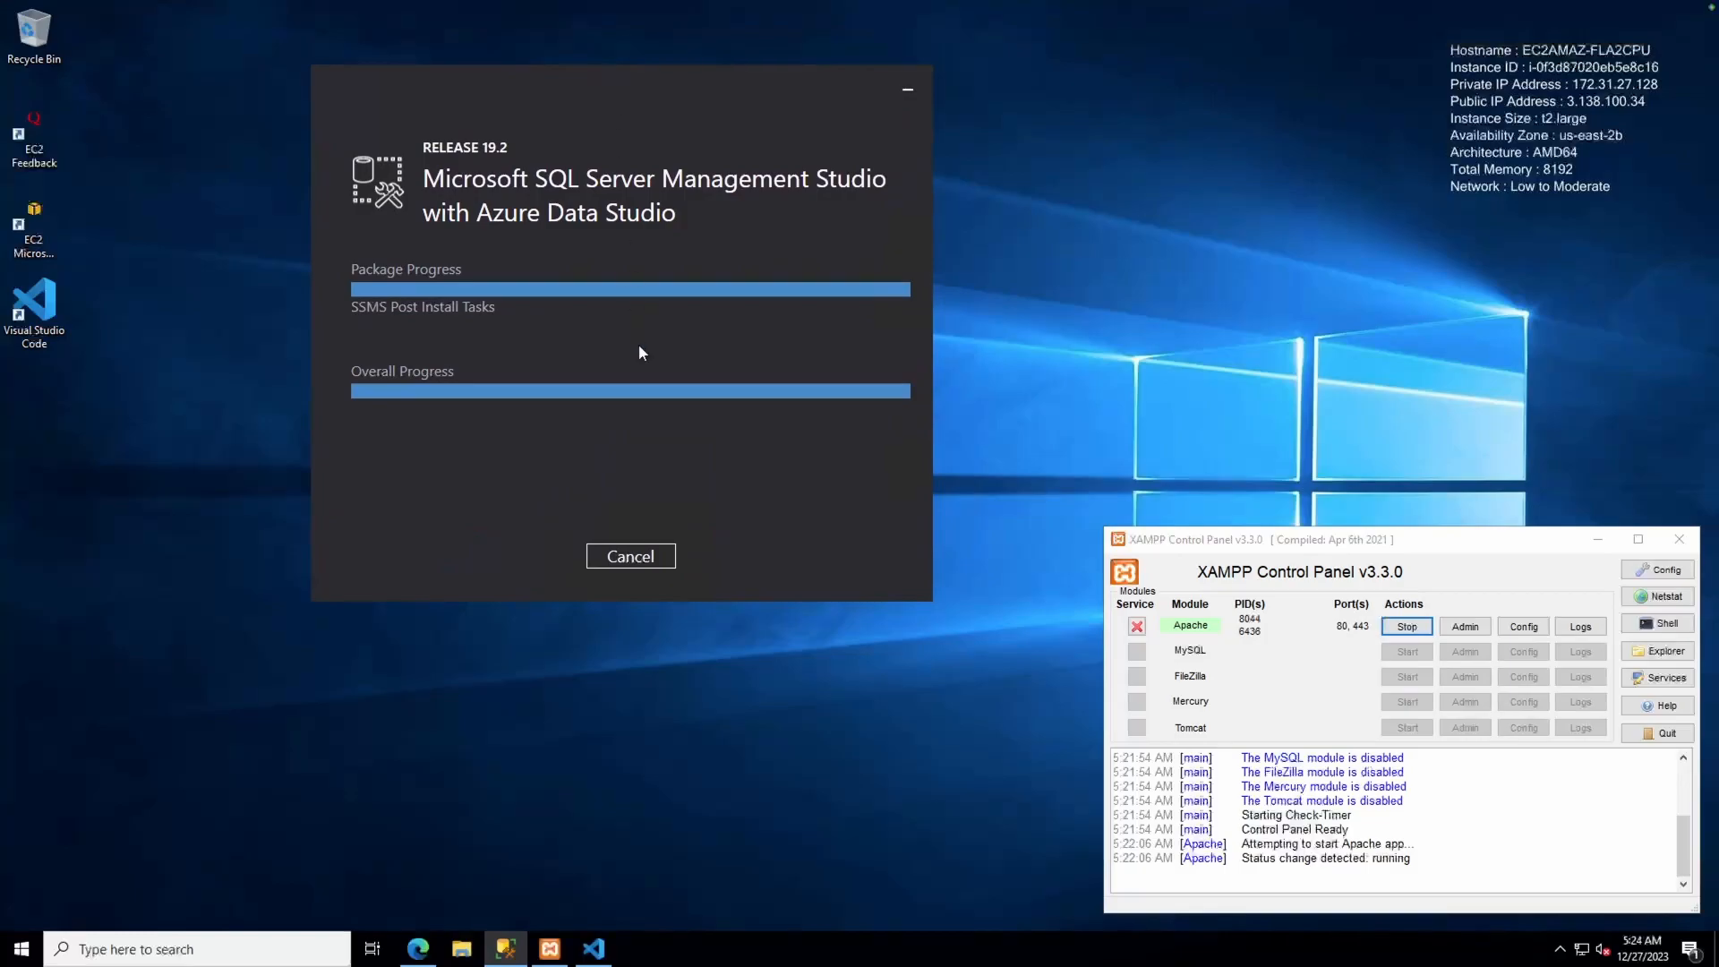
{"action": "key", "text": "ctrl+Left"}
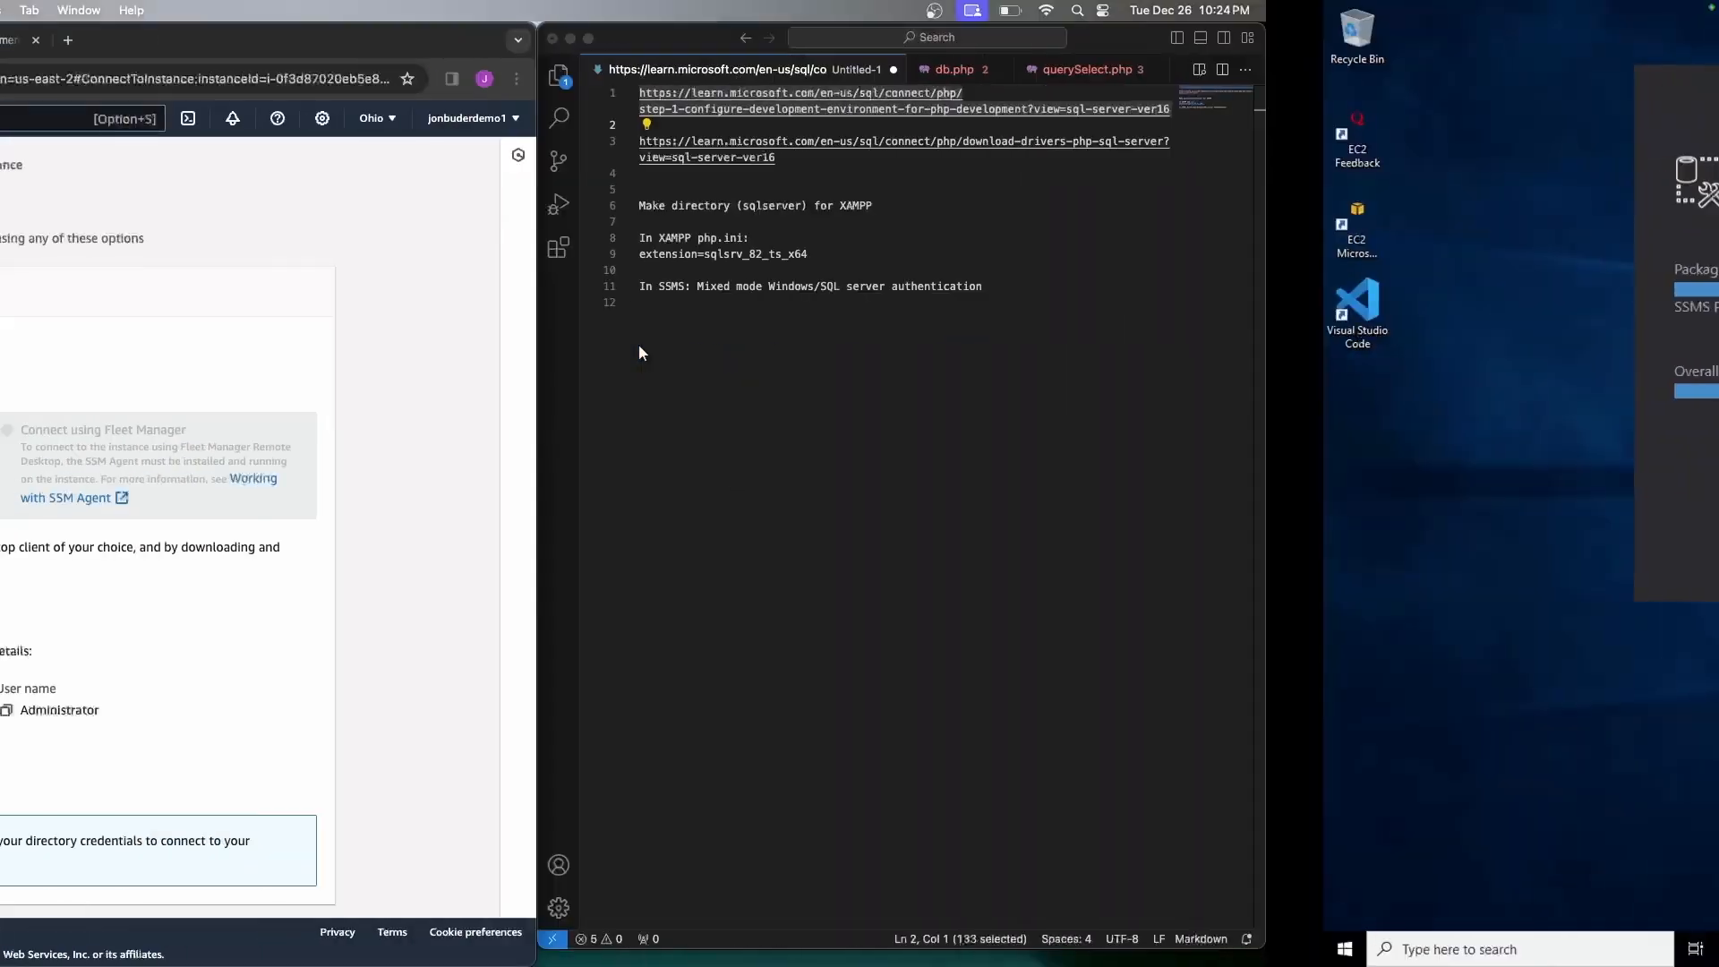
{"action": "left_click", "coordinate": [1143, 186]}
{"action": "left_click_drag", "start_coordinate": [1233, 161], "coordinate": [1059, 150]}
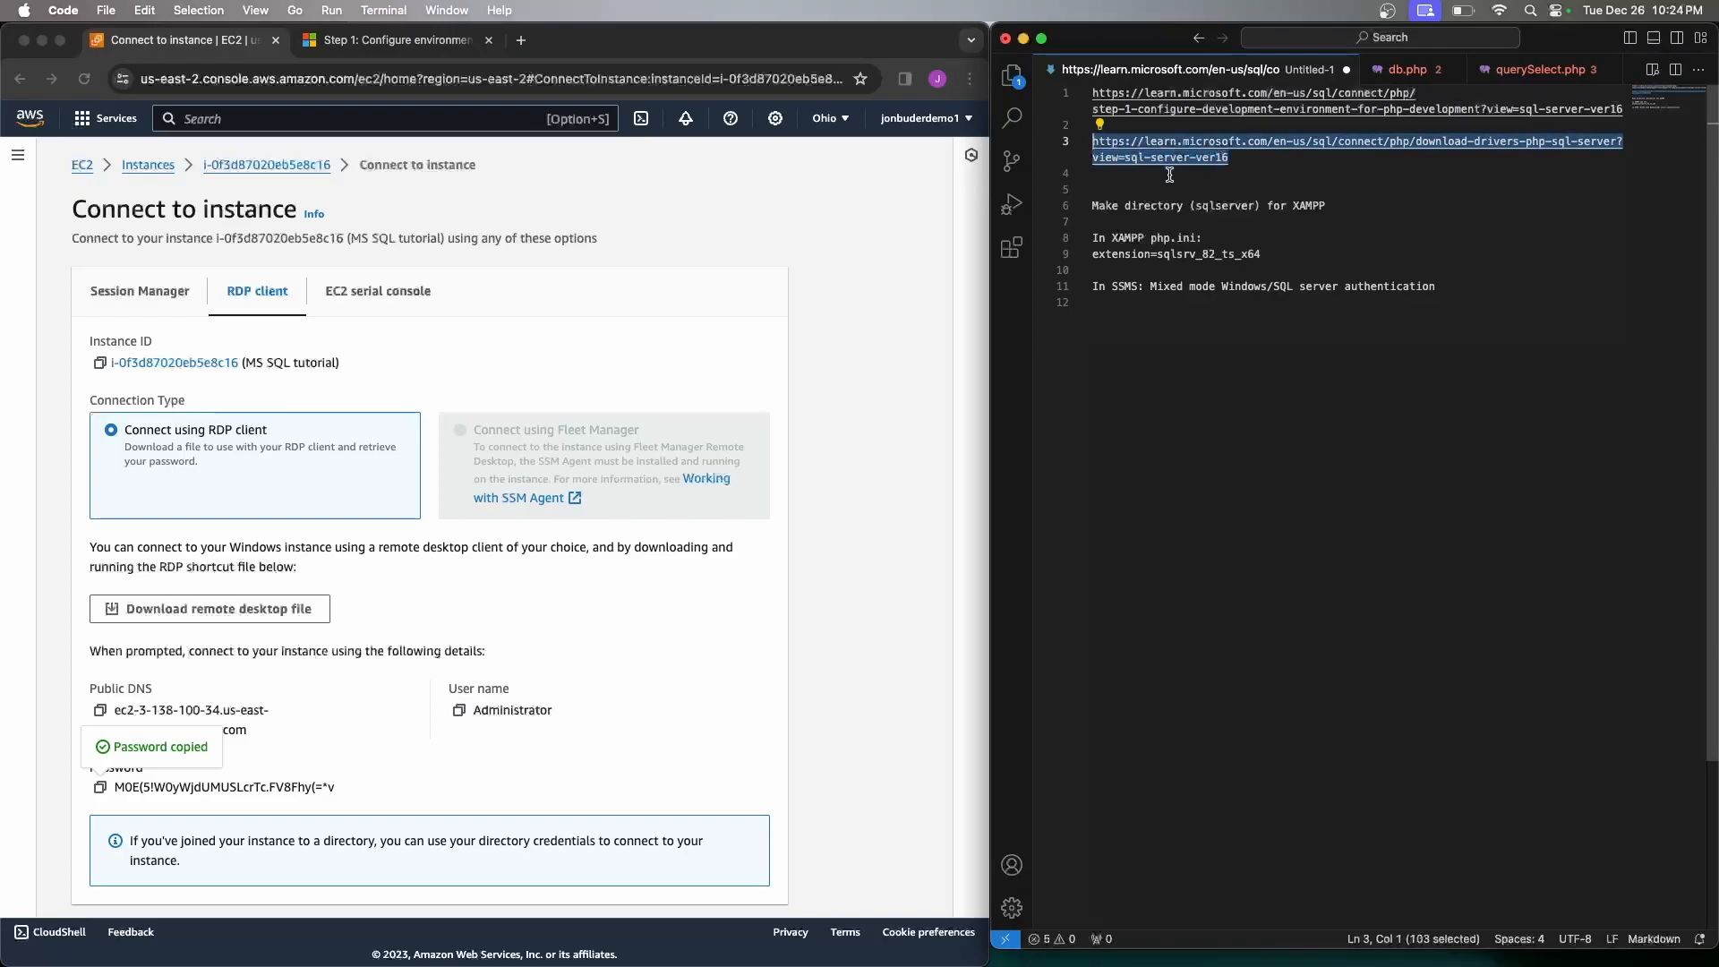
{"action": "key", "text": "ctrl+Right"}
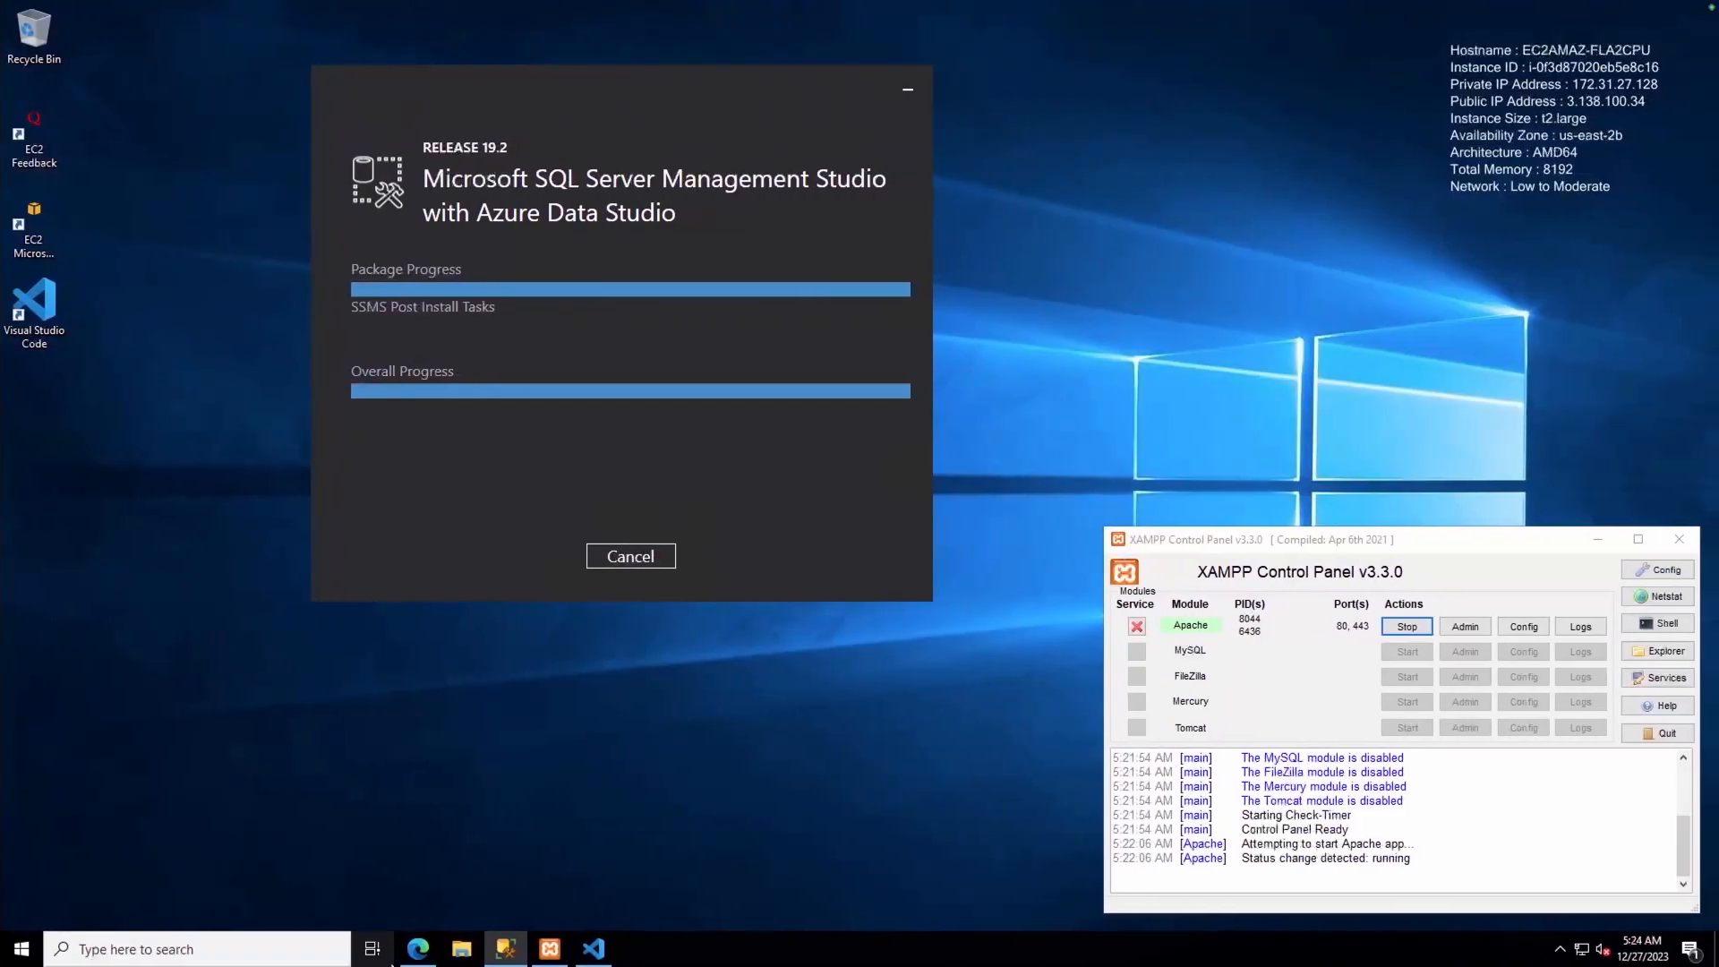
Load the link in Edge and download Microsoft Drivers for PHP for SQL Server (Windows)
{"action": "left_click", "coordinate": [421, 952]}
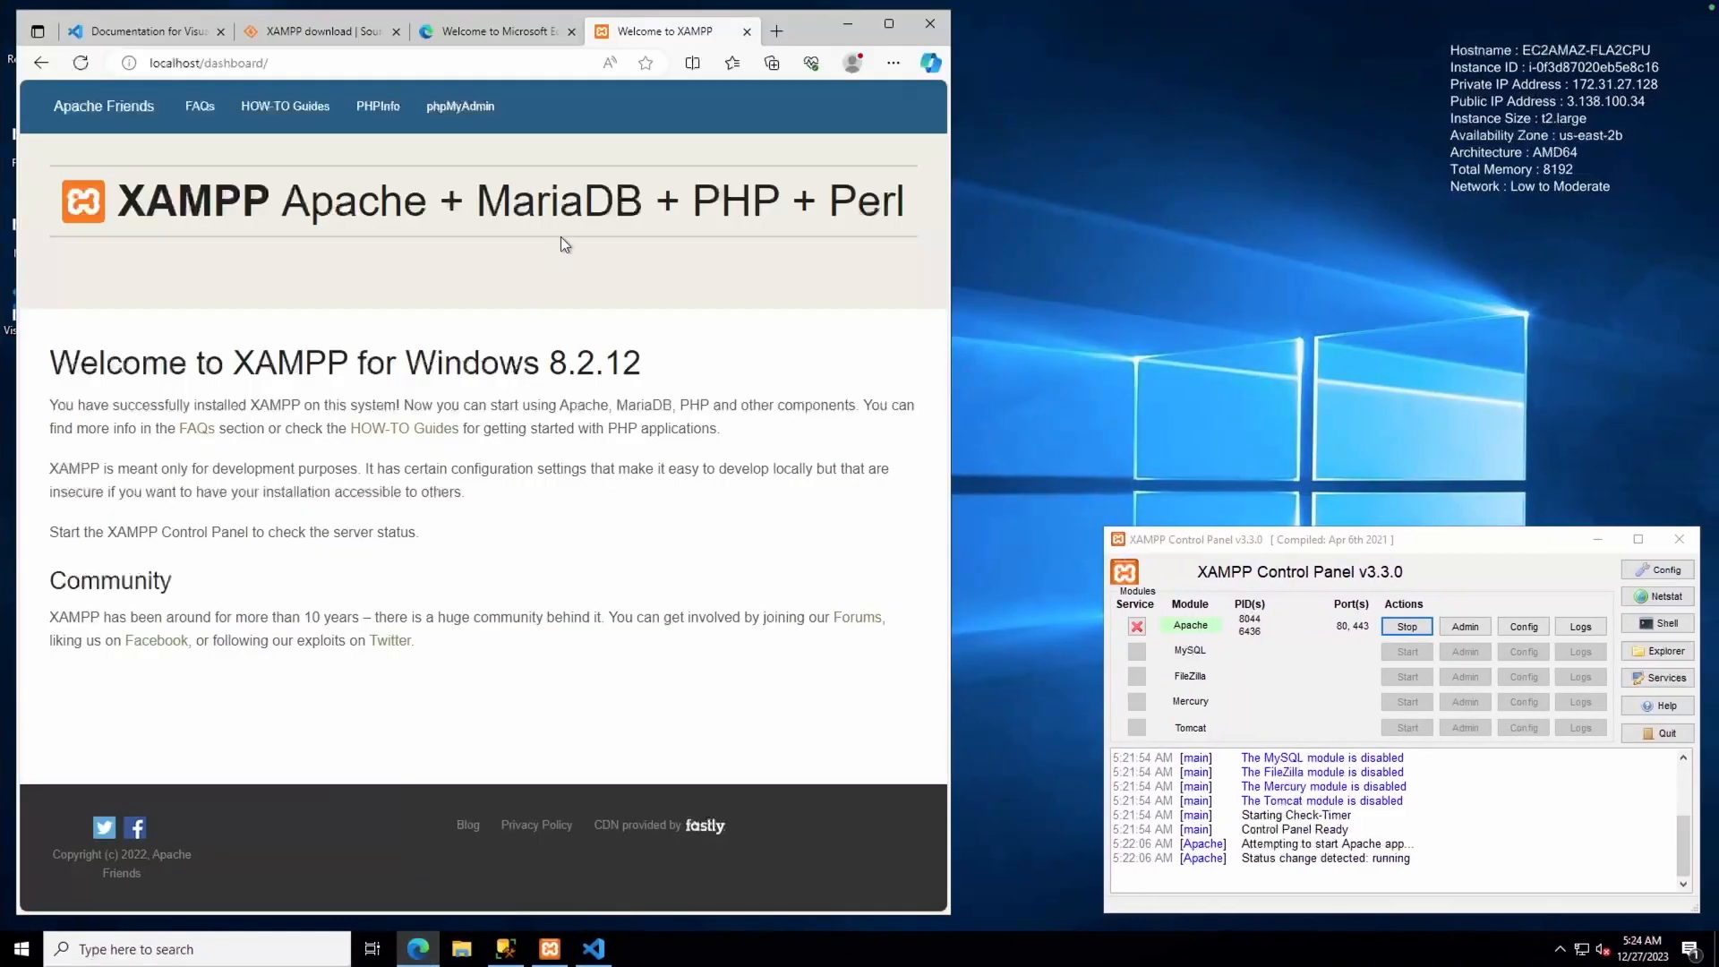
{"action": "left_click", "coordinate": [518, 34]}
{"action": "left_click", "coordinate": [506, 65]}
{"action": "key", "text": "ctrl+v"}
{"action": "key", "text": "Return"}
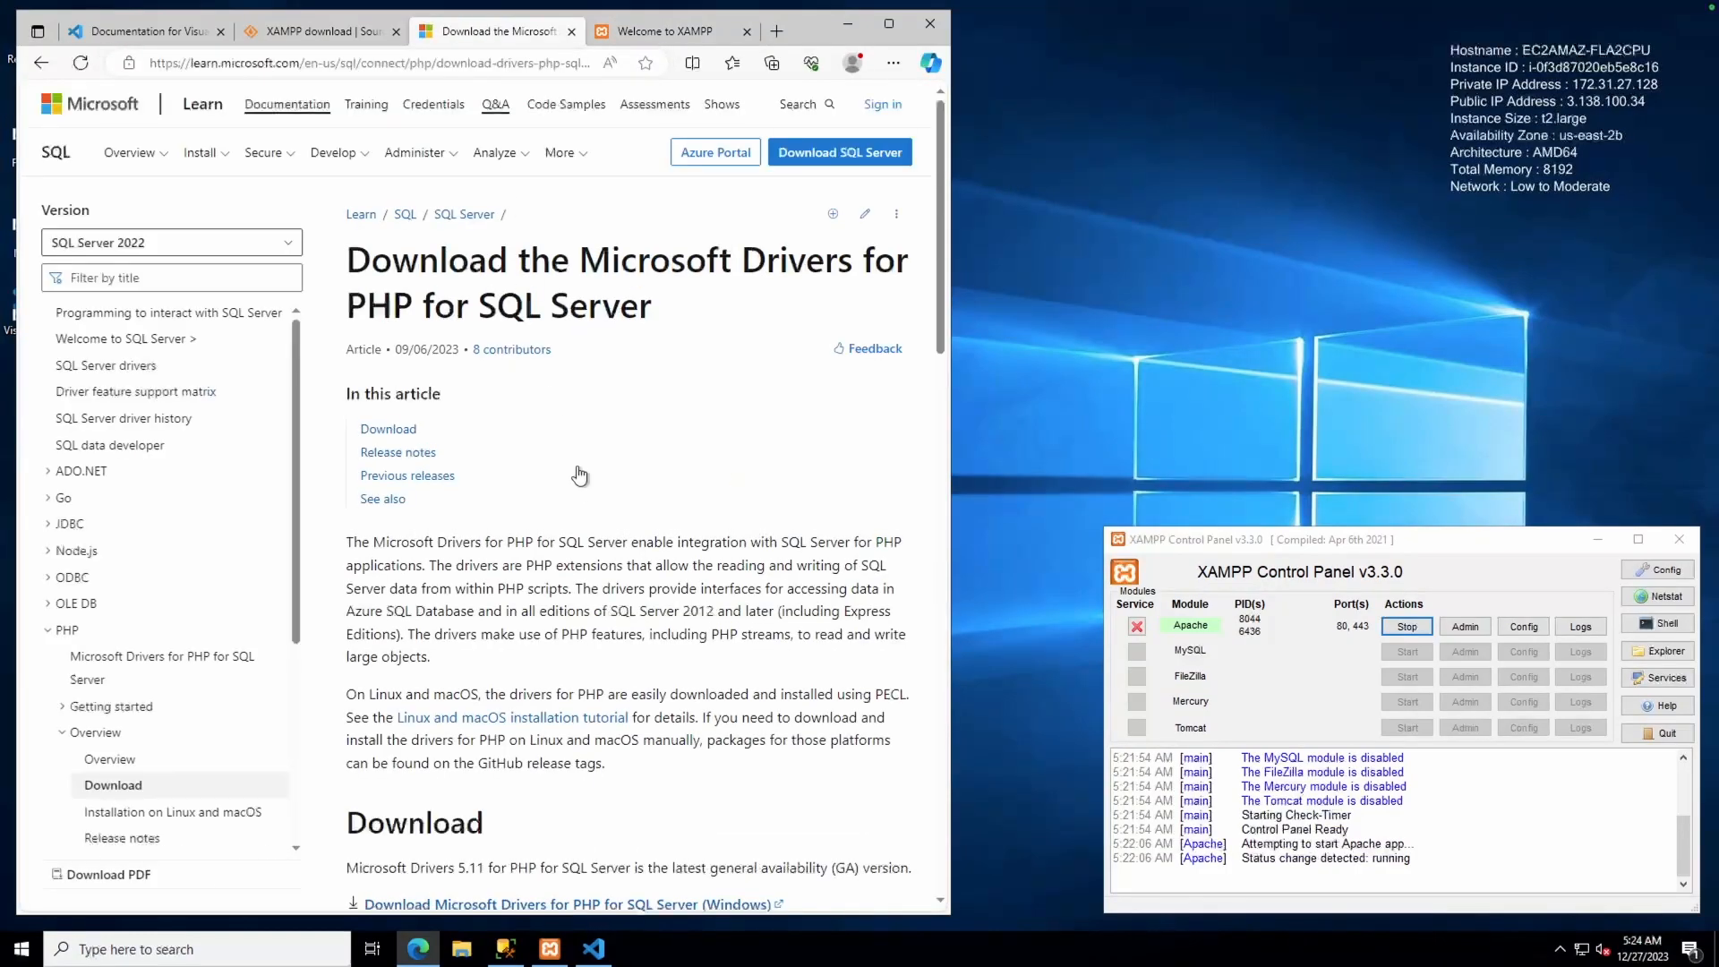
{"action": "scroll", "coordinate": [555, 537], "scroll_direction": "down", "scroll_amount": 2}
{"action": "left_click", "coordinate": [537, 692]}
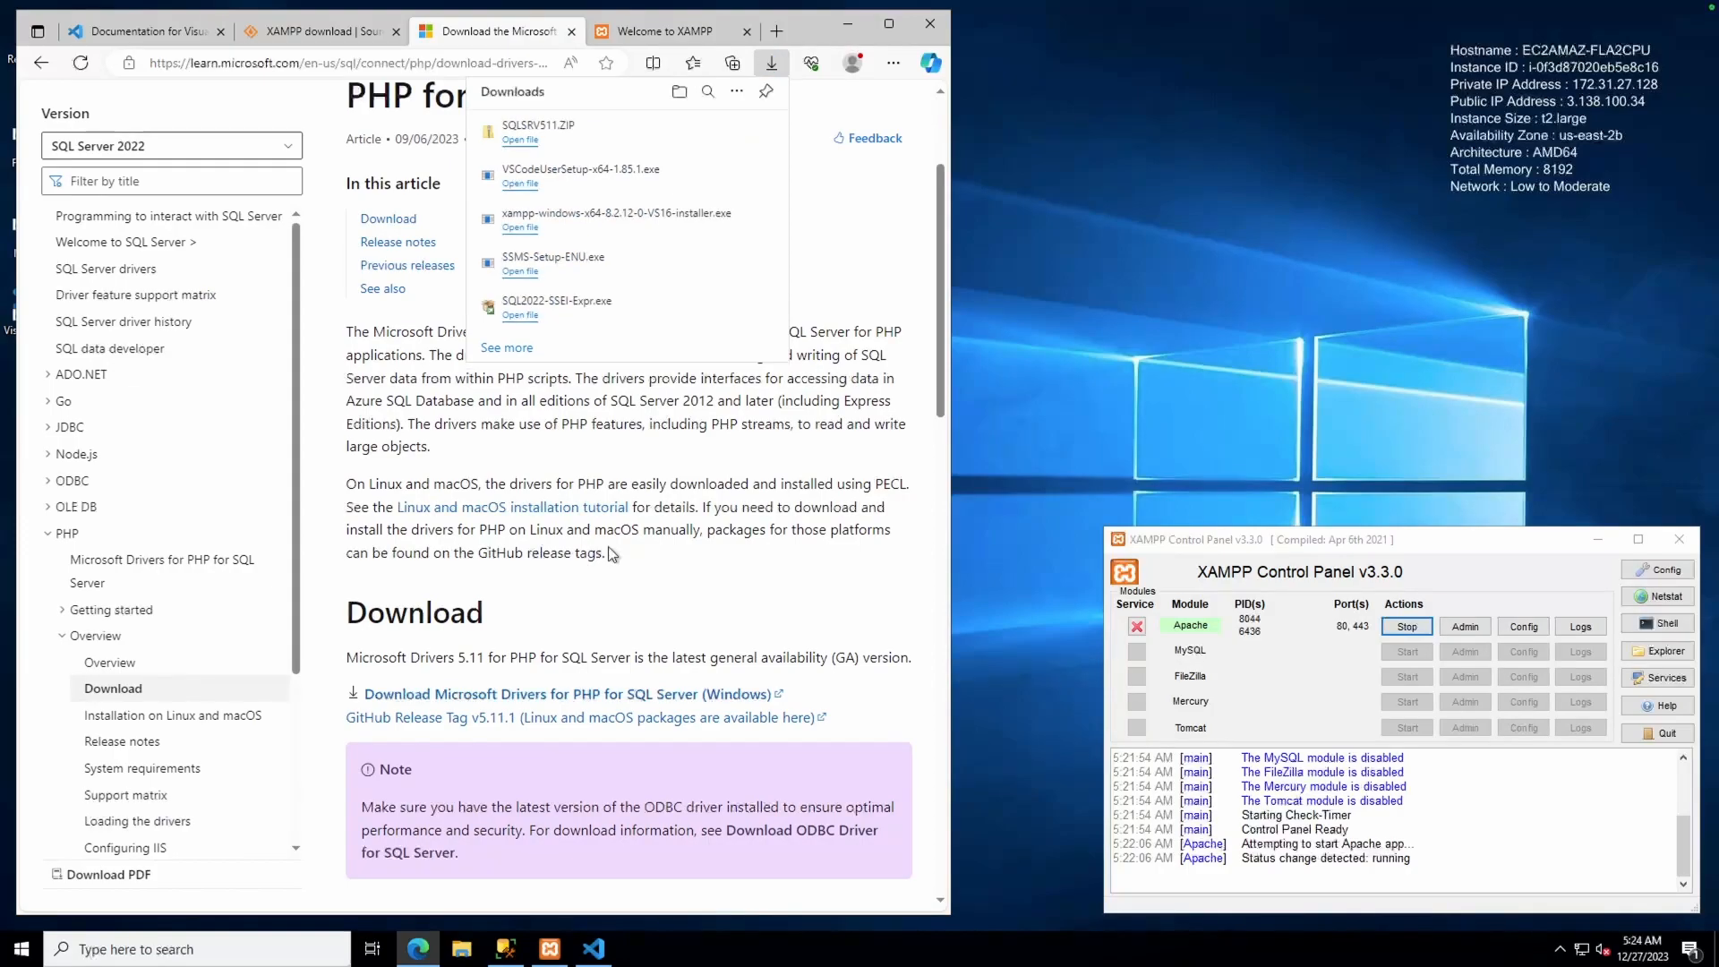
{"action": "scroll", "coordinate": [535, 425], "scroll_direction": "up", "scroll_amount": 3}
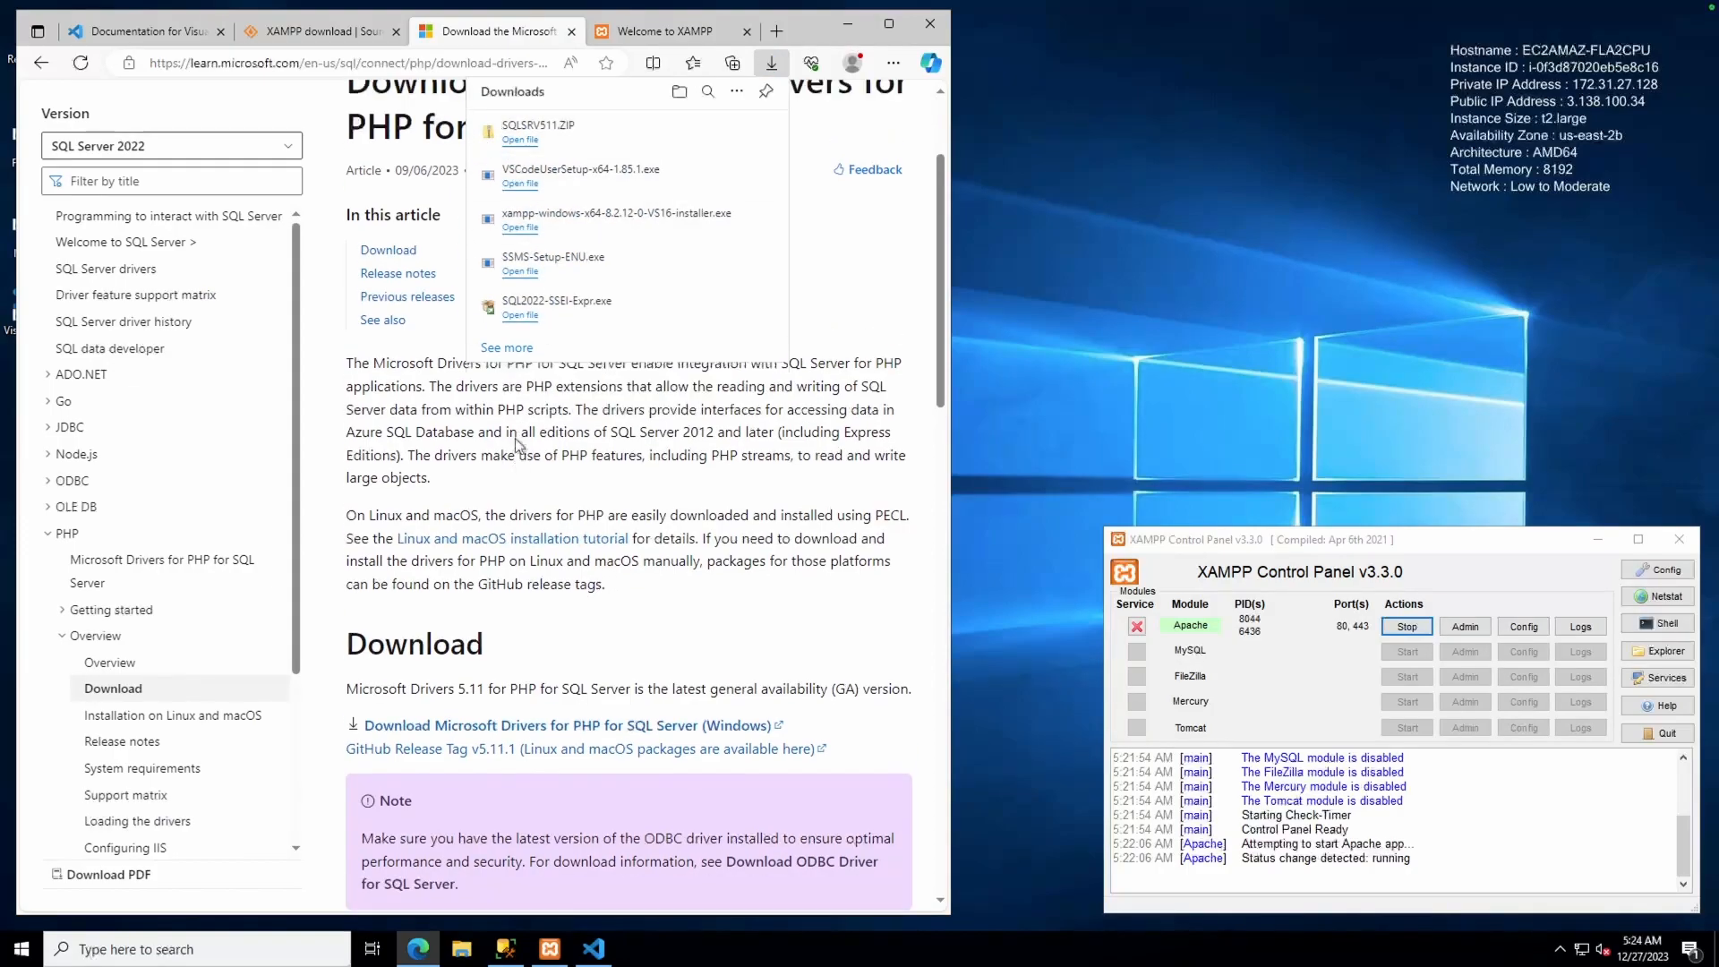
{"action": "left_click_drag", "start_coordinate": [951, 116], "coordinate": [1291, 157]}
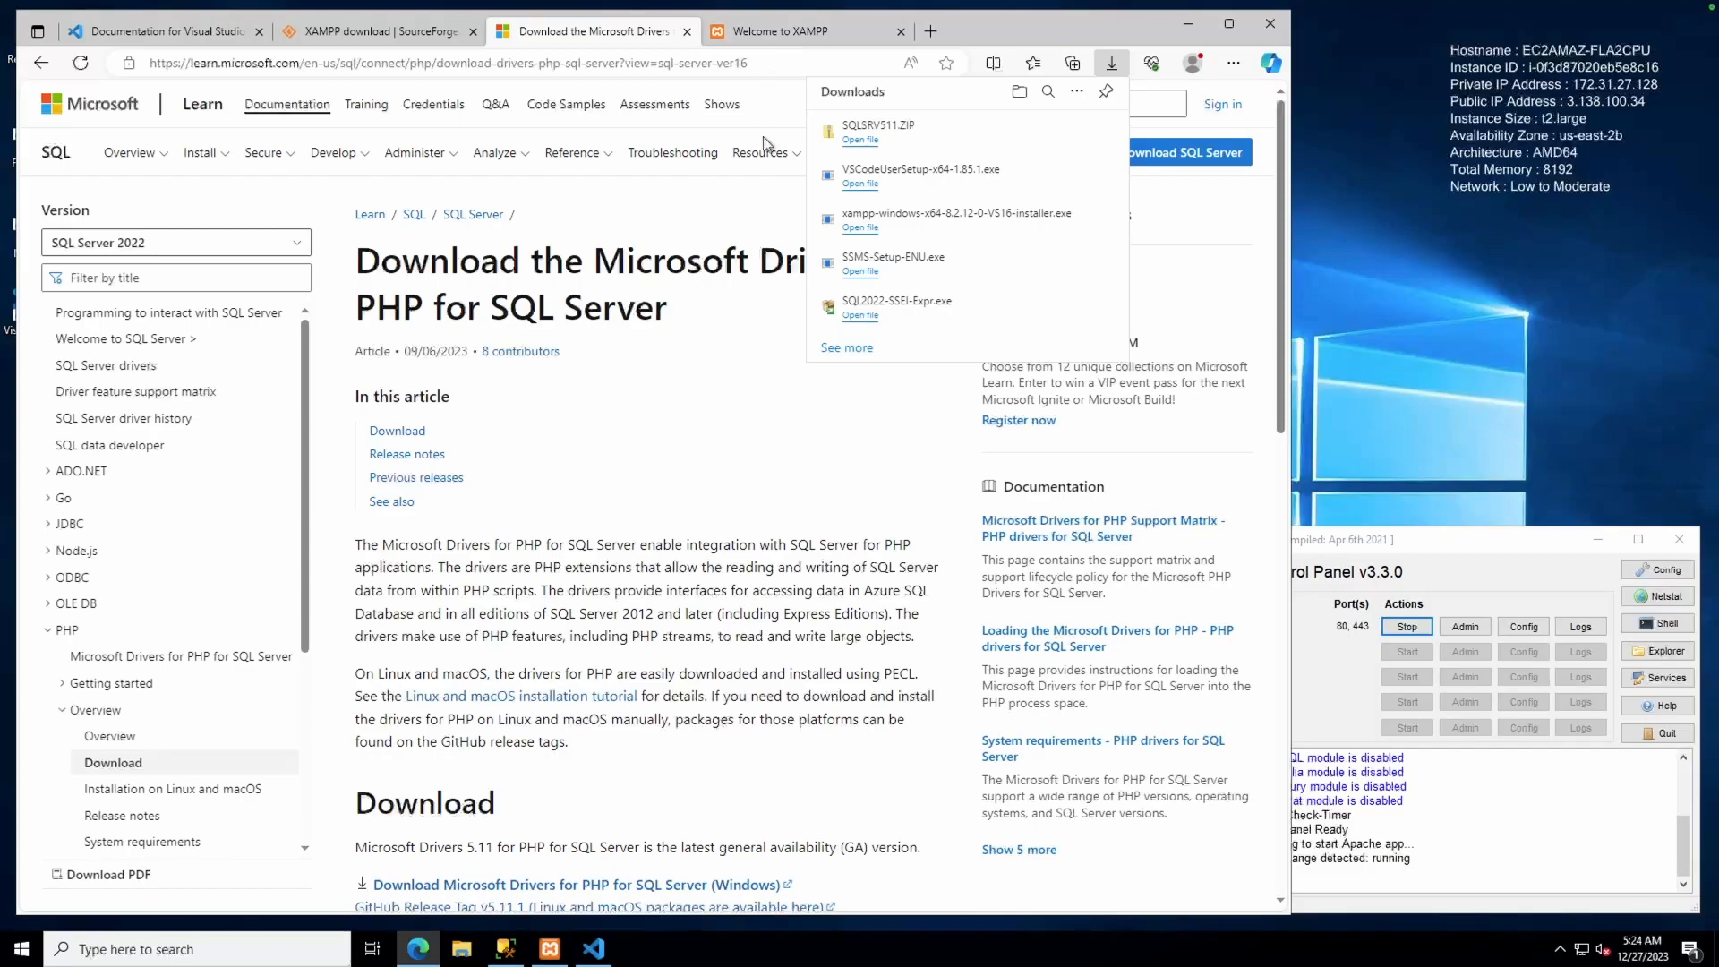
Open the downloaded SQLSRV511.ZIP, close the browser, and start Extract All
{"action": "left_click", "coordinate": [858, 140]}
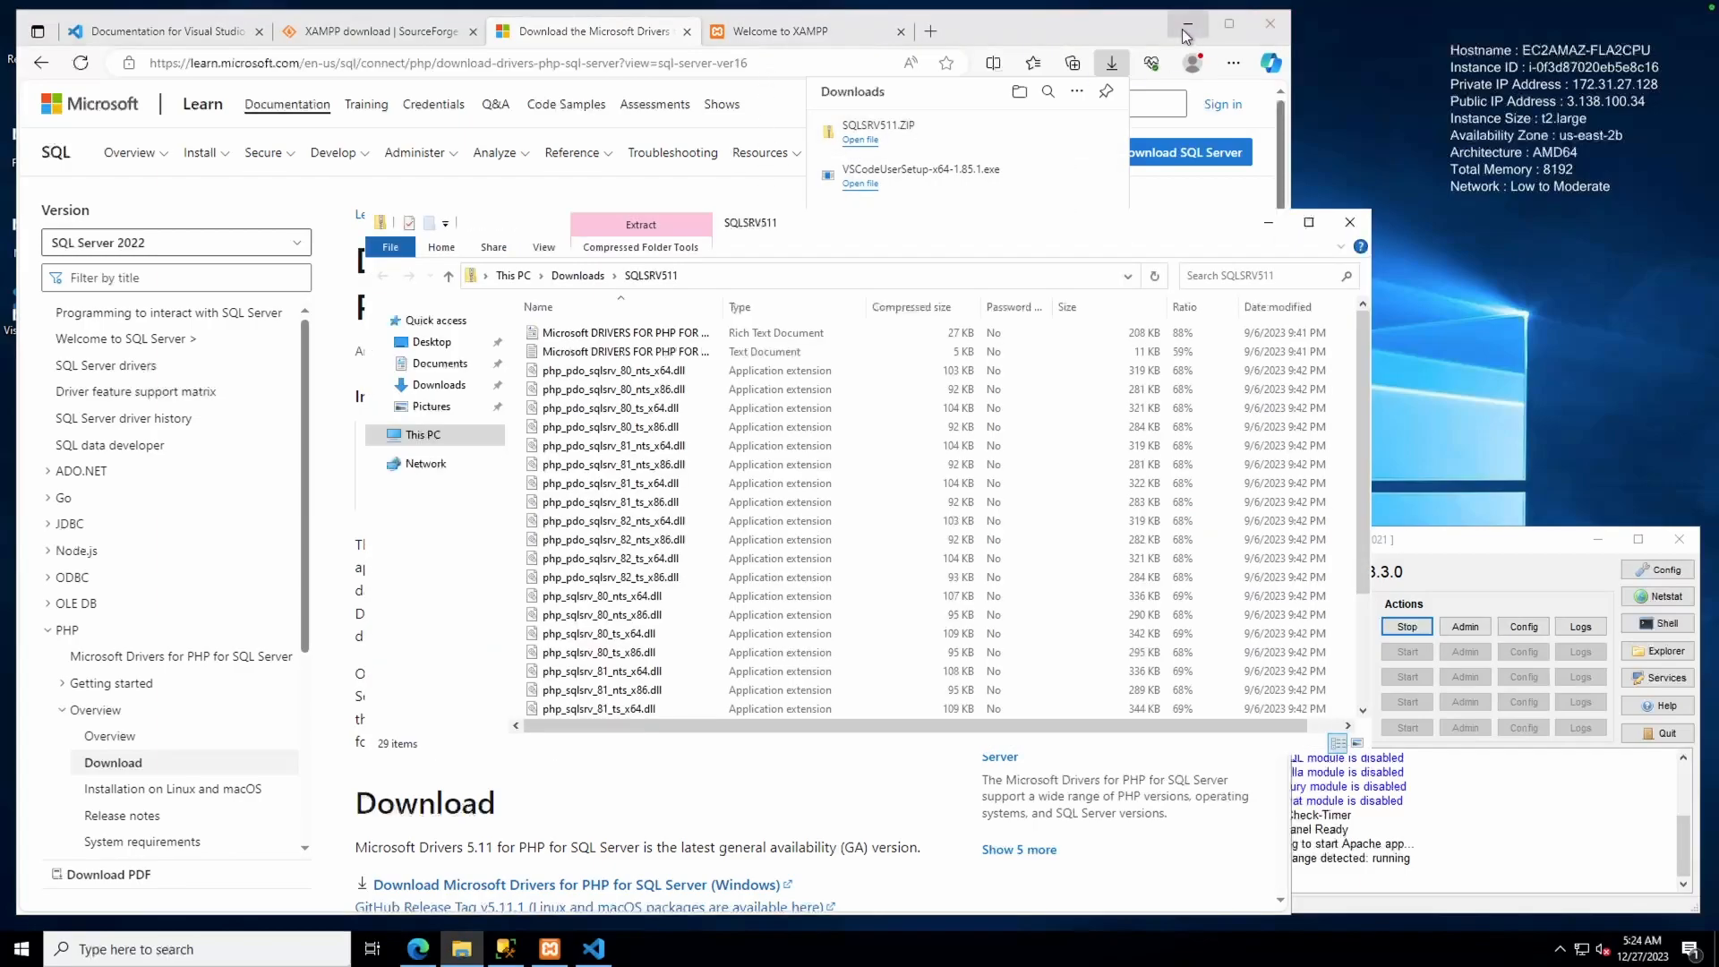
{"action": "left_click", "coordinate": [1262, 22]}
{"action": "left_click", "coordinate": [642, 248]}
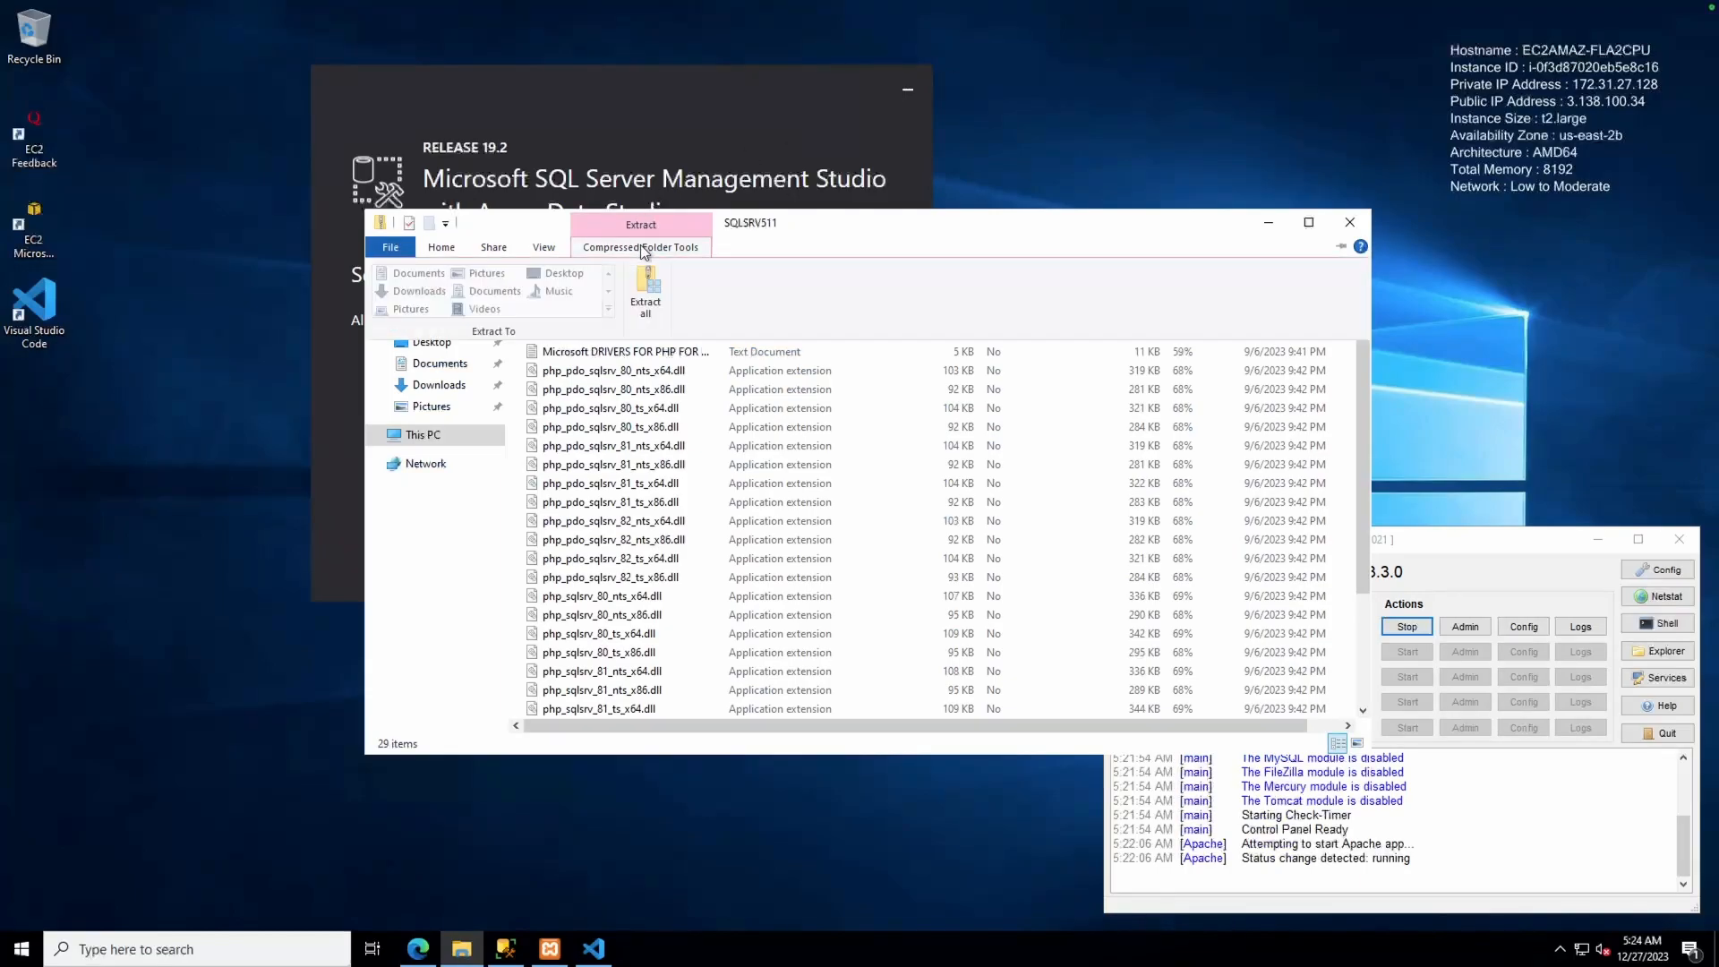
{"action": "left_click", "coordinate": [637, 285]}
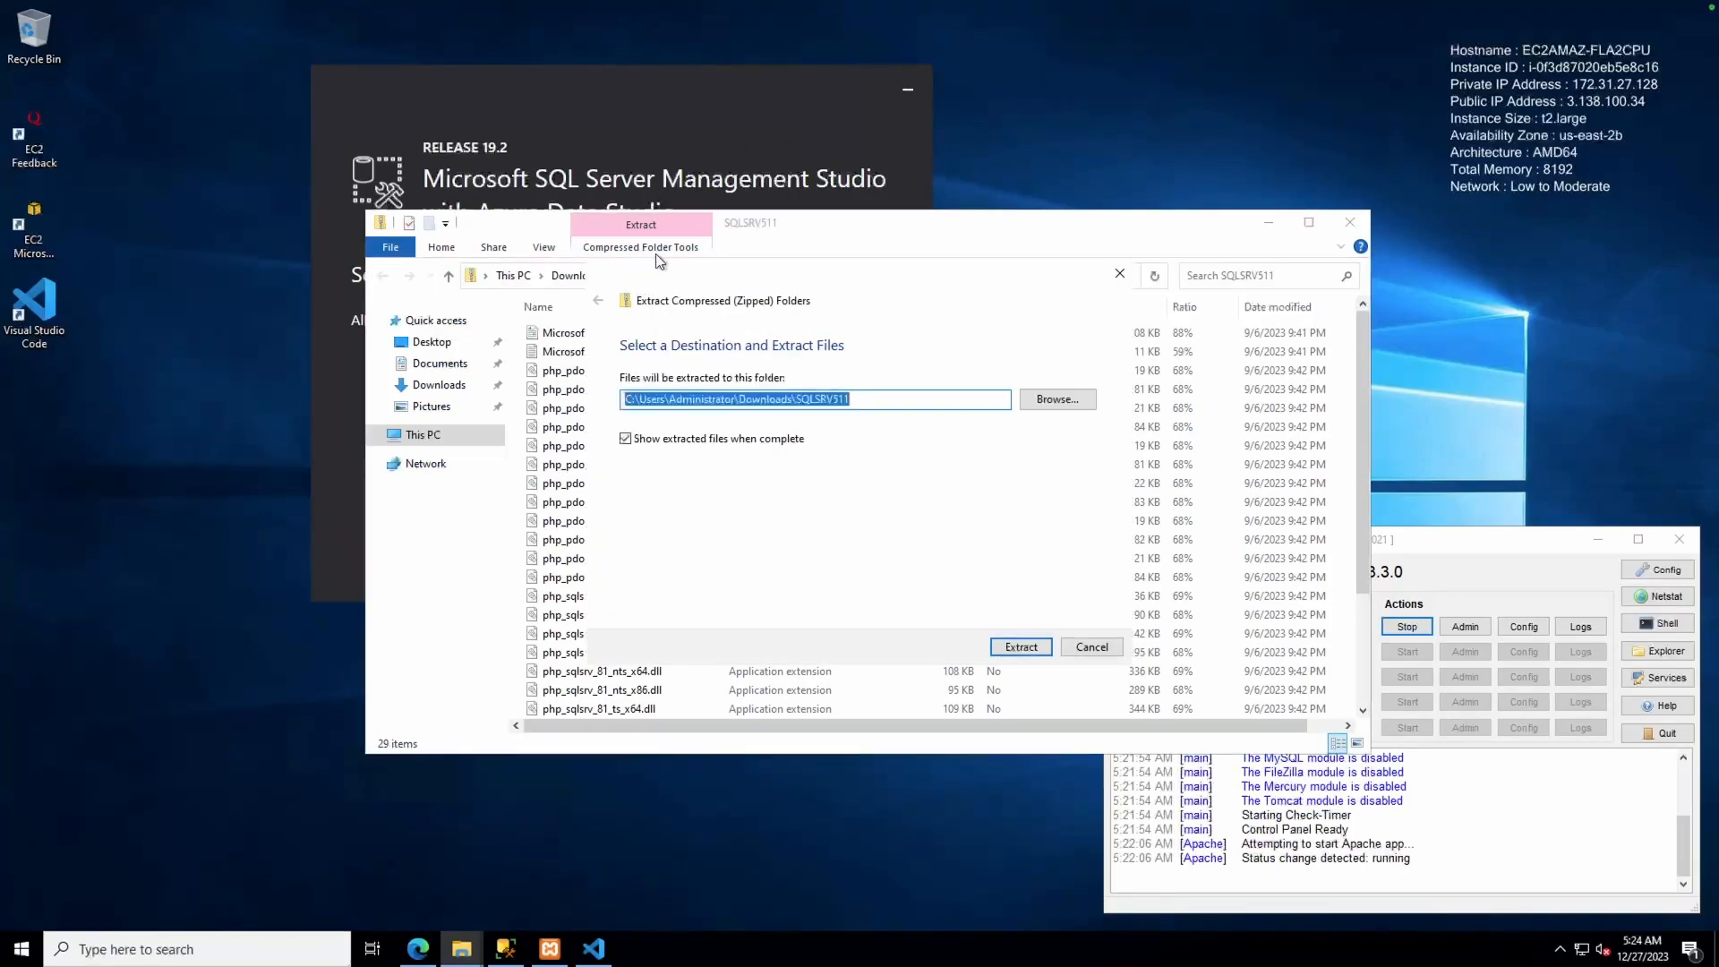
Extract the SQLSRV511 driver files into C:\xampp\php\ext
{"action": "left_click", "coordinate": [1047, 402]}
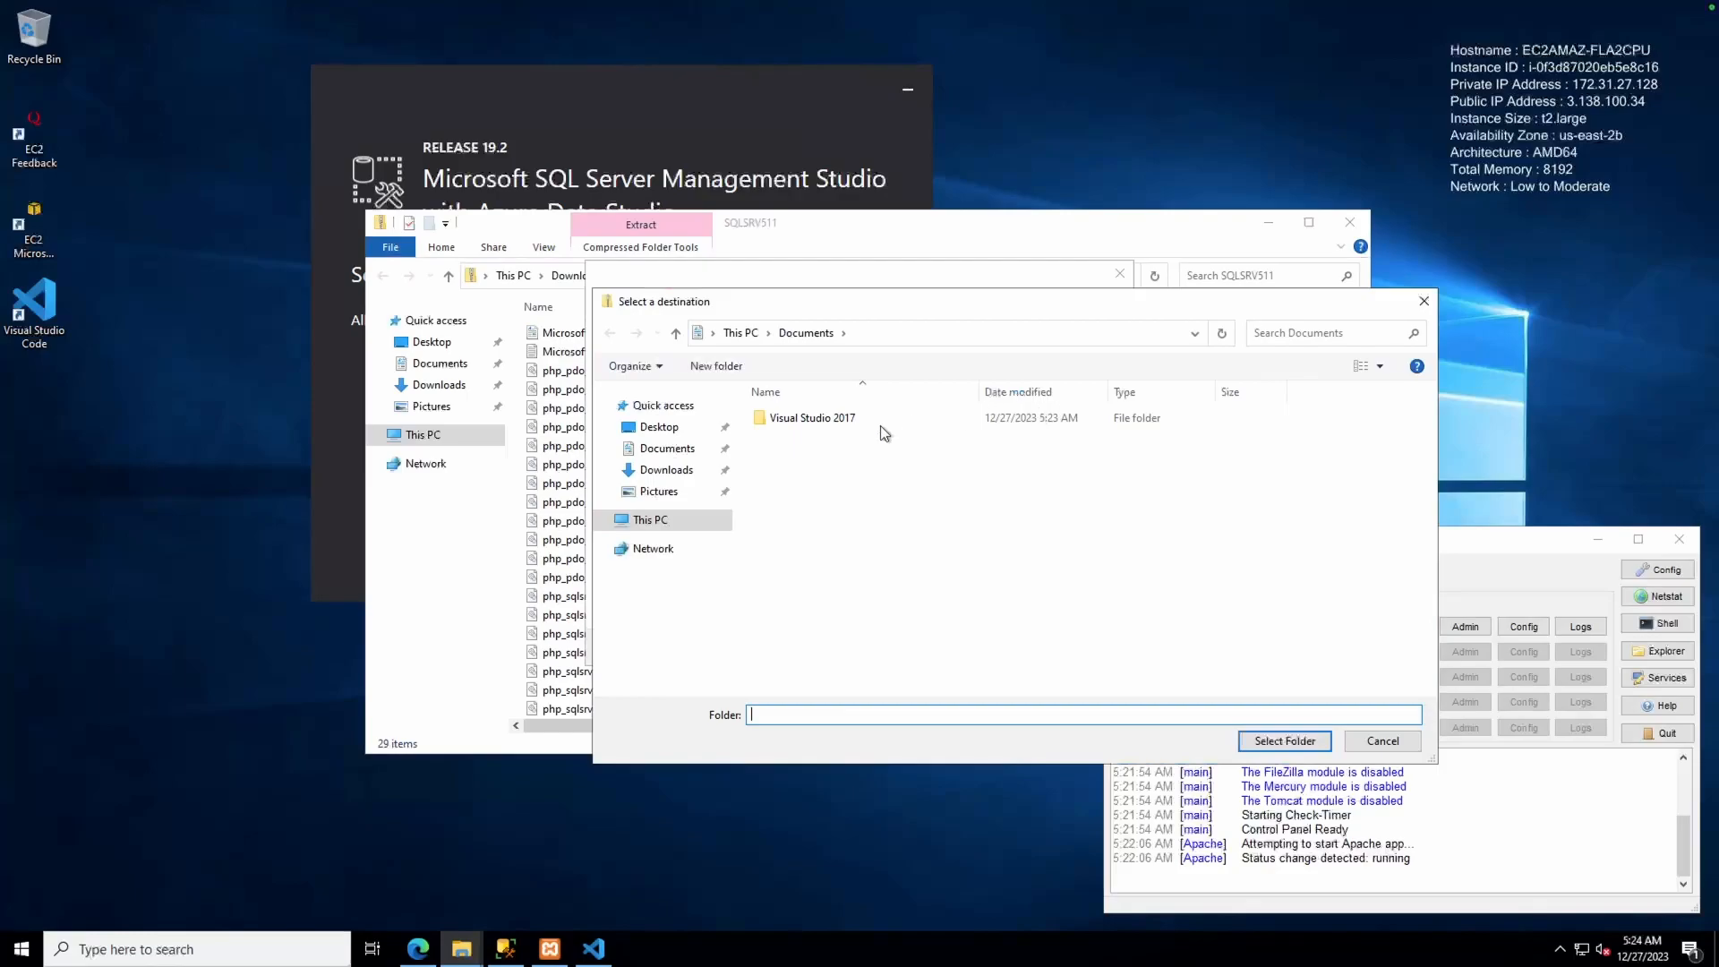
{"action": "left_click", "coordinate": [650, 519]}
{"action": "double_click", "coordinate": [804, 596]}
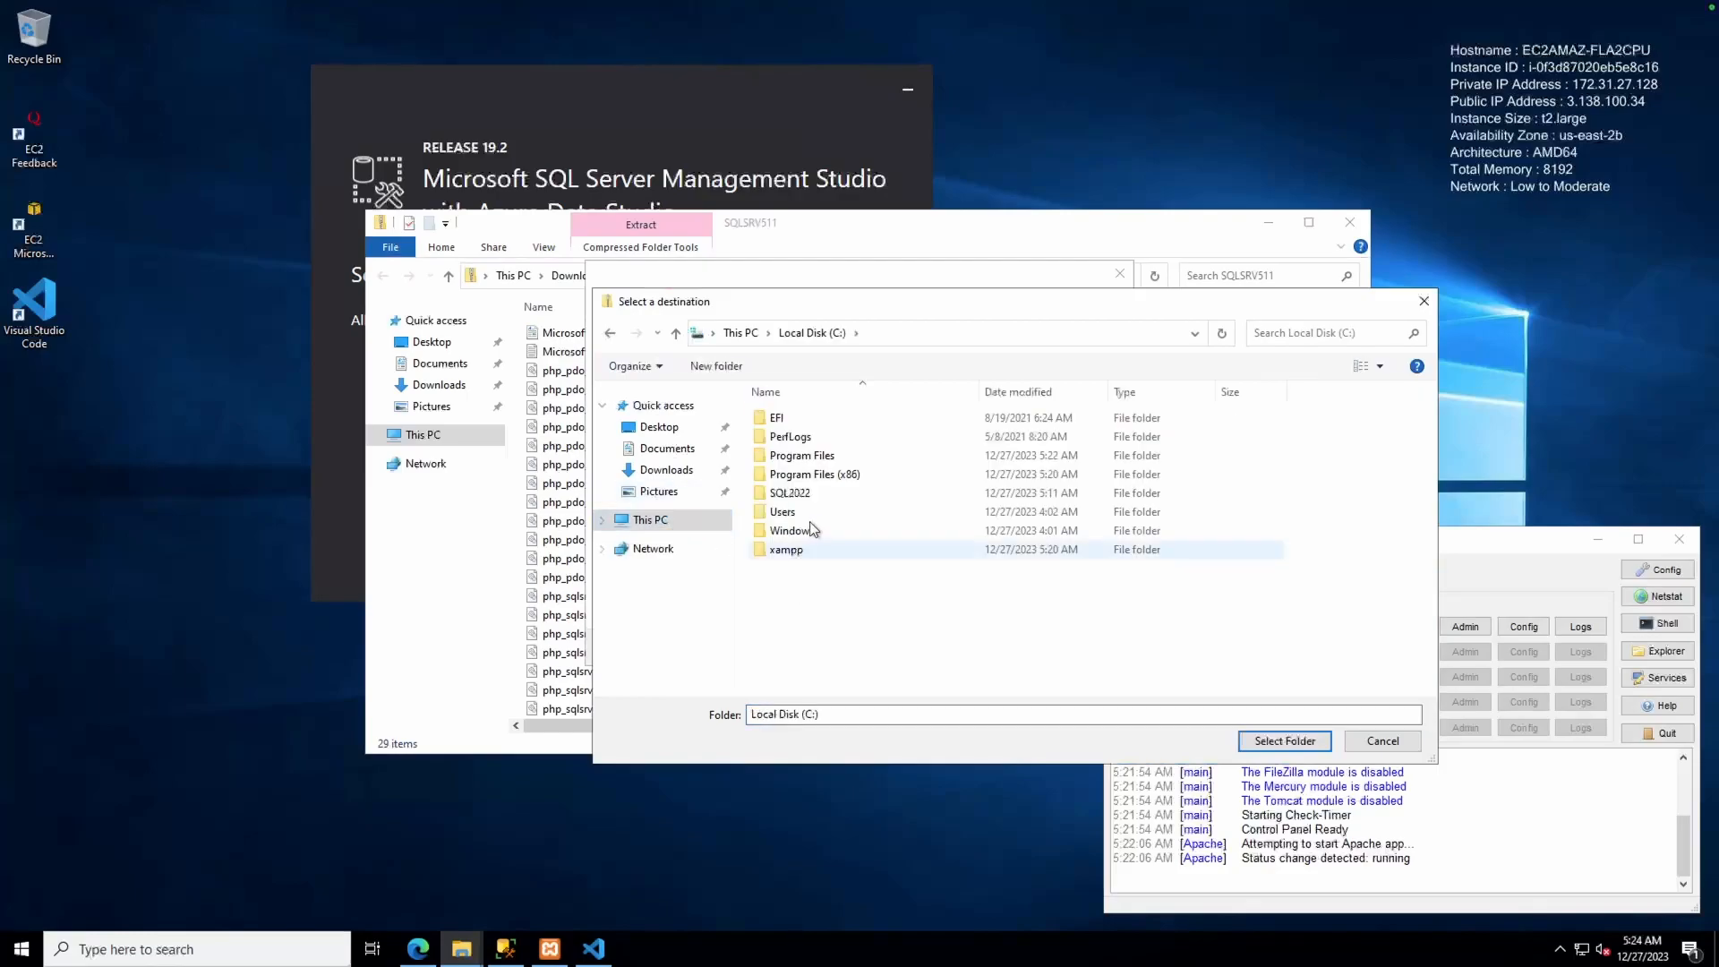
{"action": "double_click", "coordinate": [788, 548]}
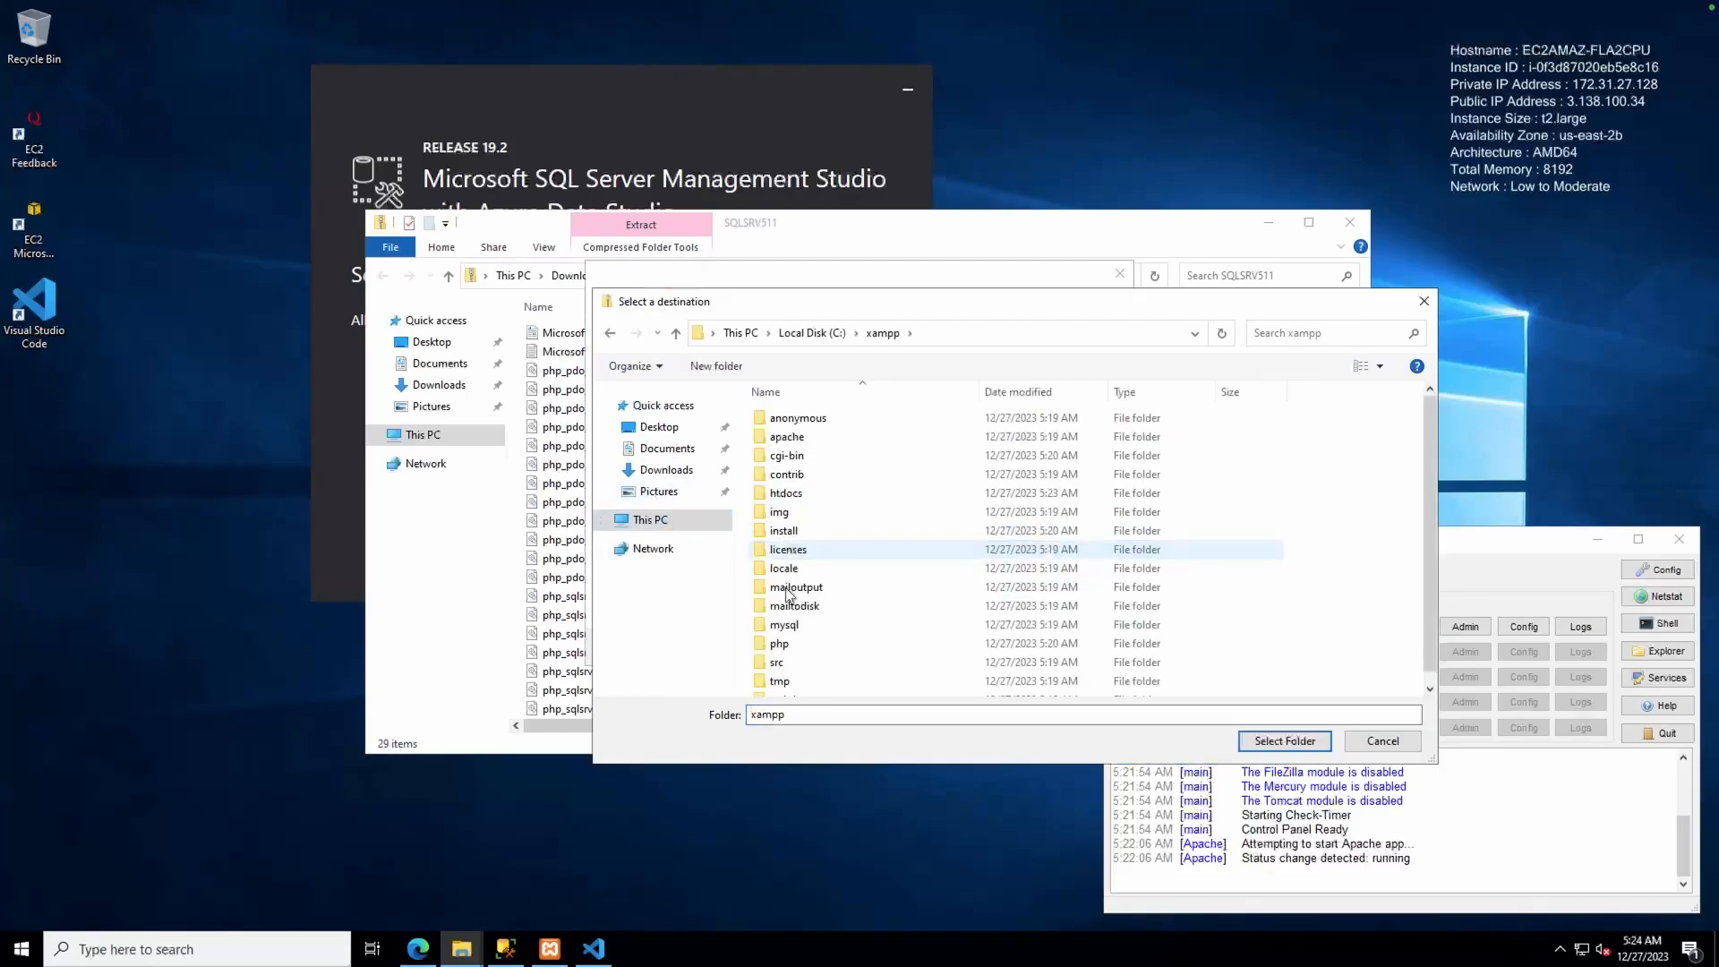
{"action": "double_click", "coordinate": [783, 643]}
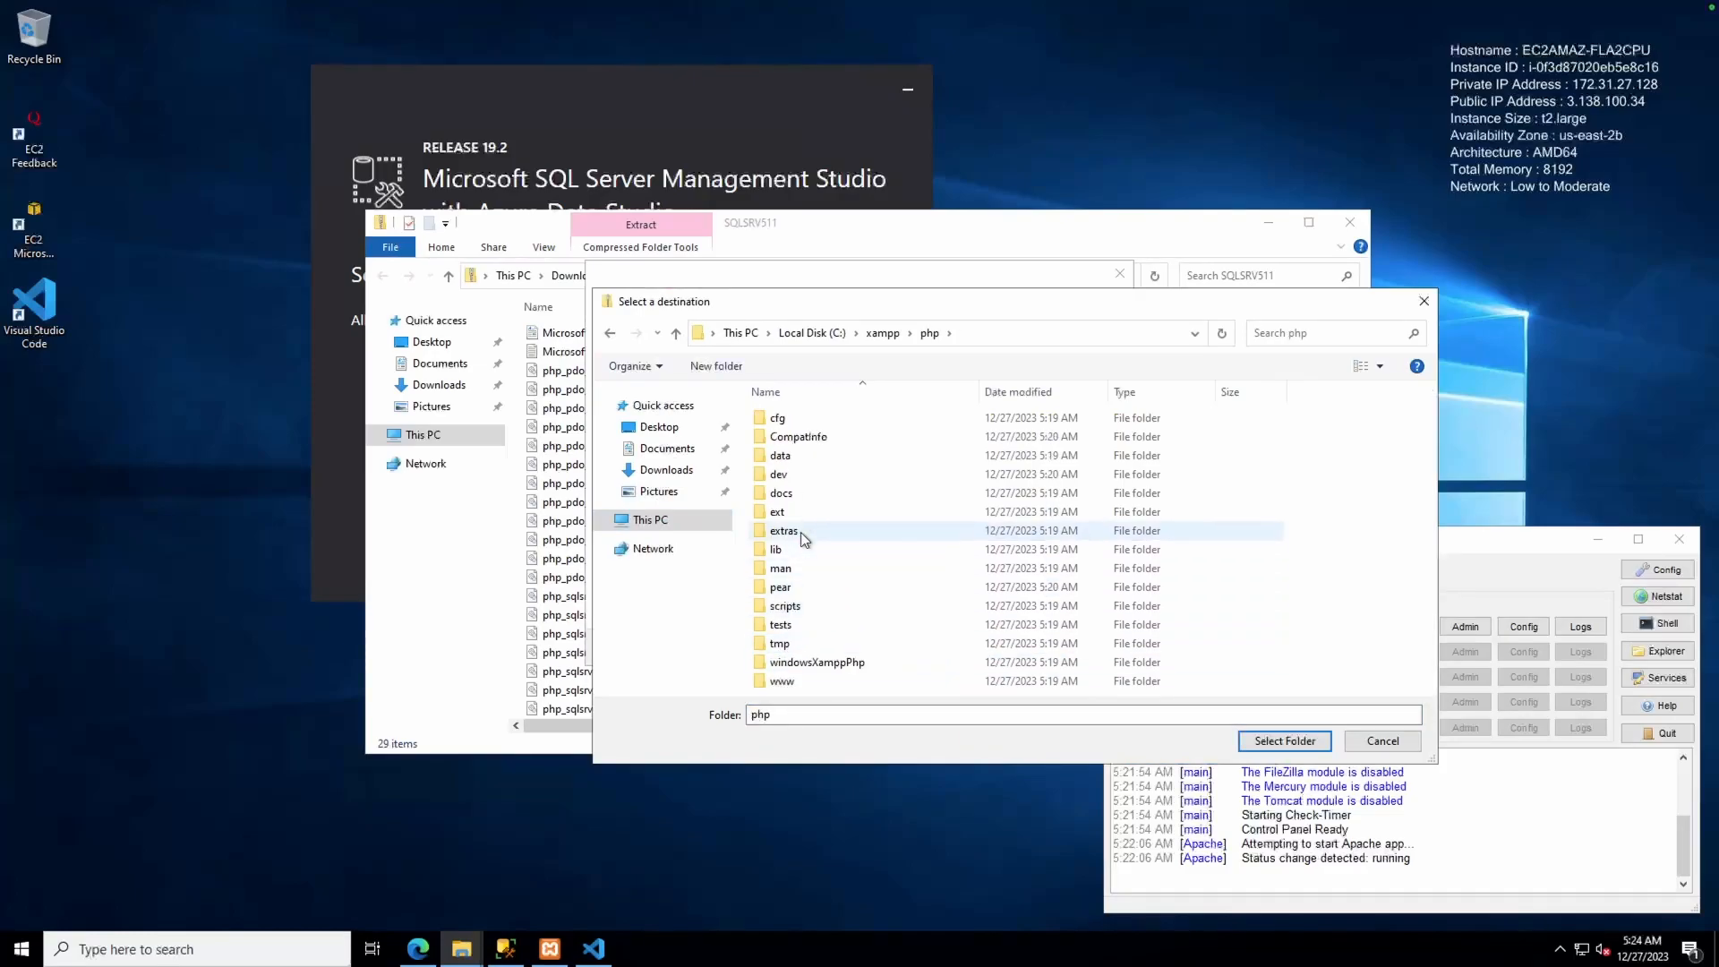
{"action": "double_click", "coordinate": [788, 514]}
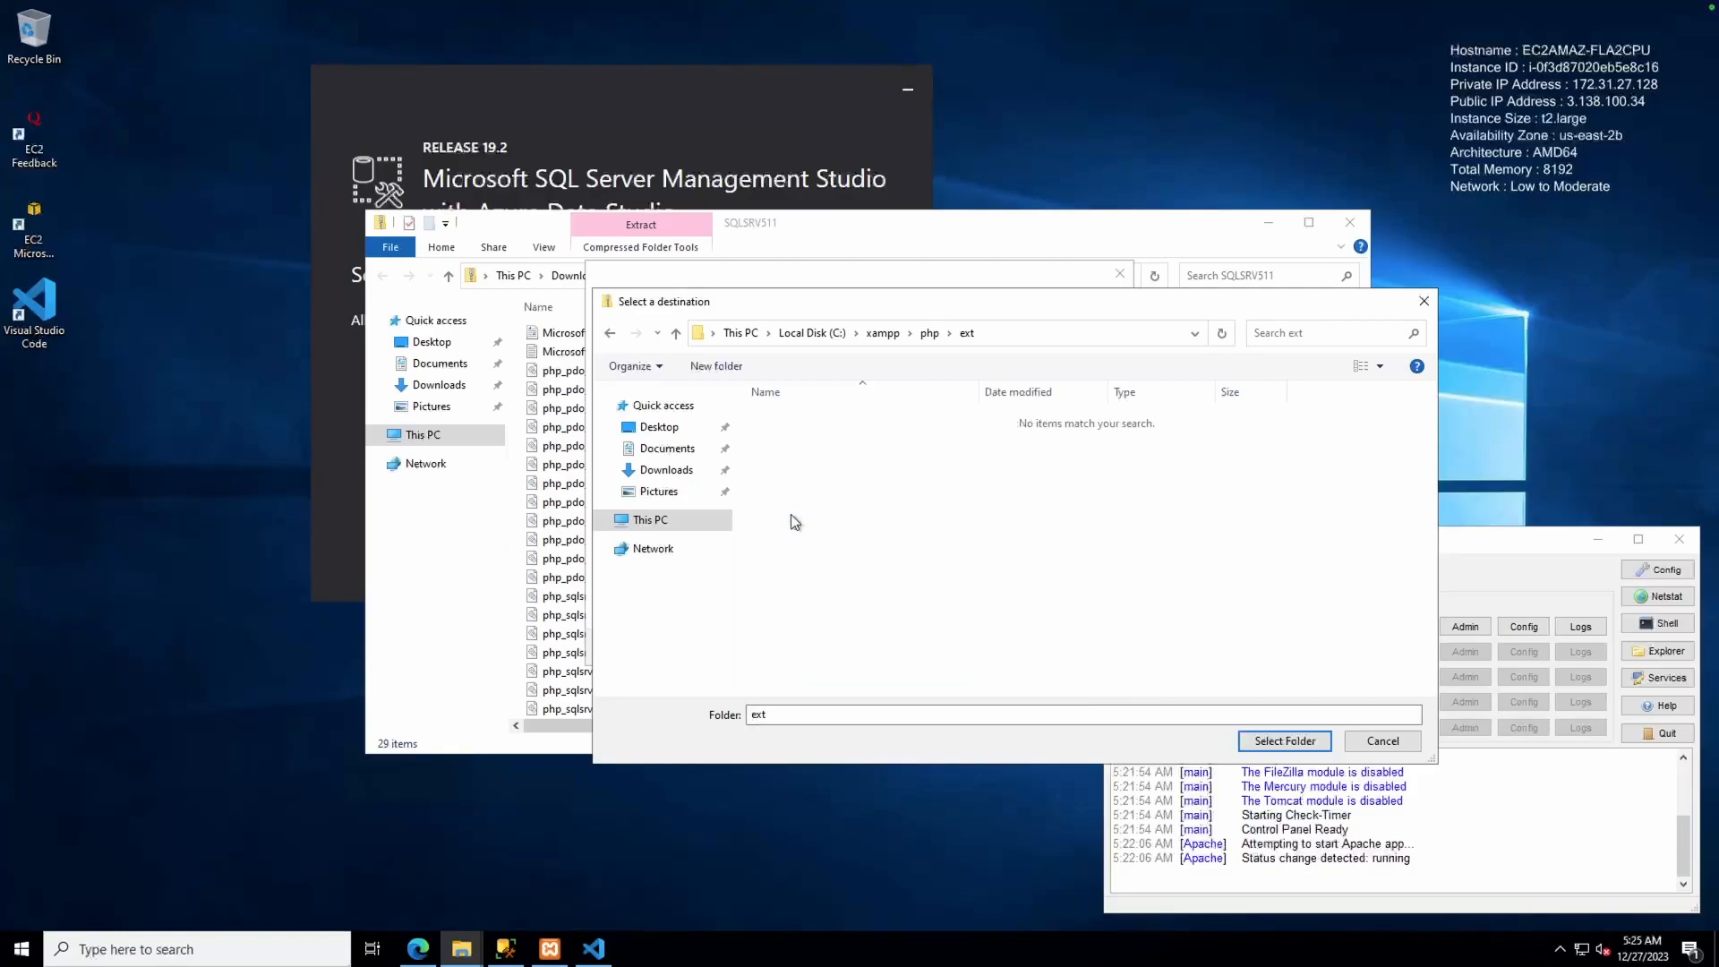
{"action": "left_click", "coordinate": [1251, 747]}
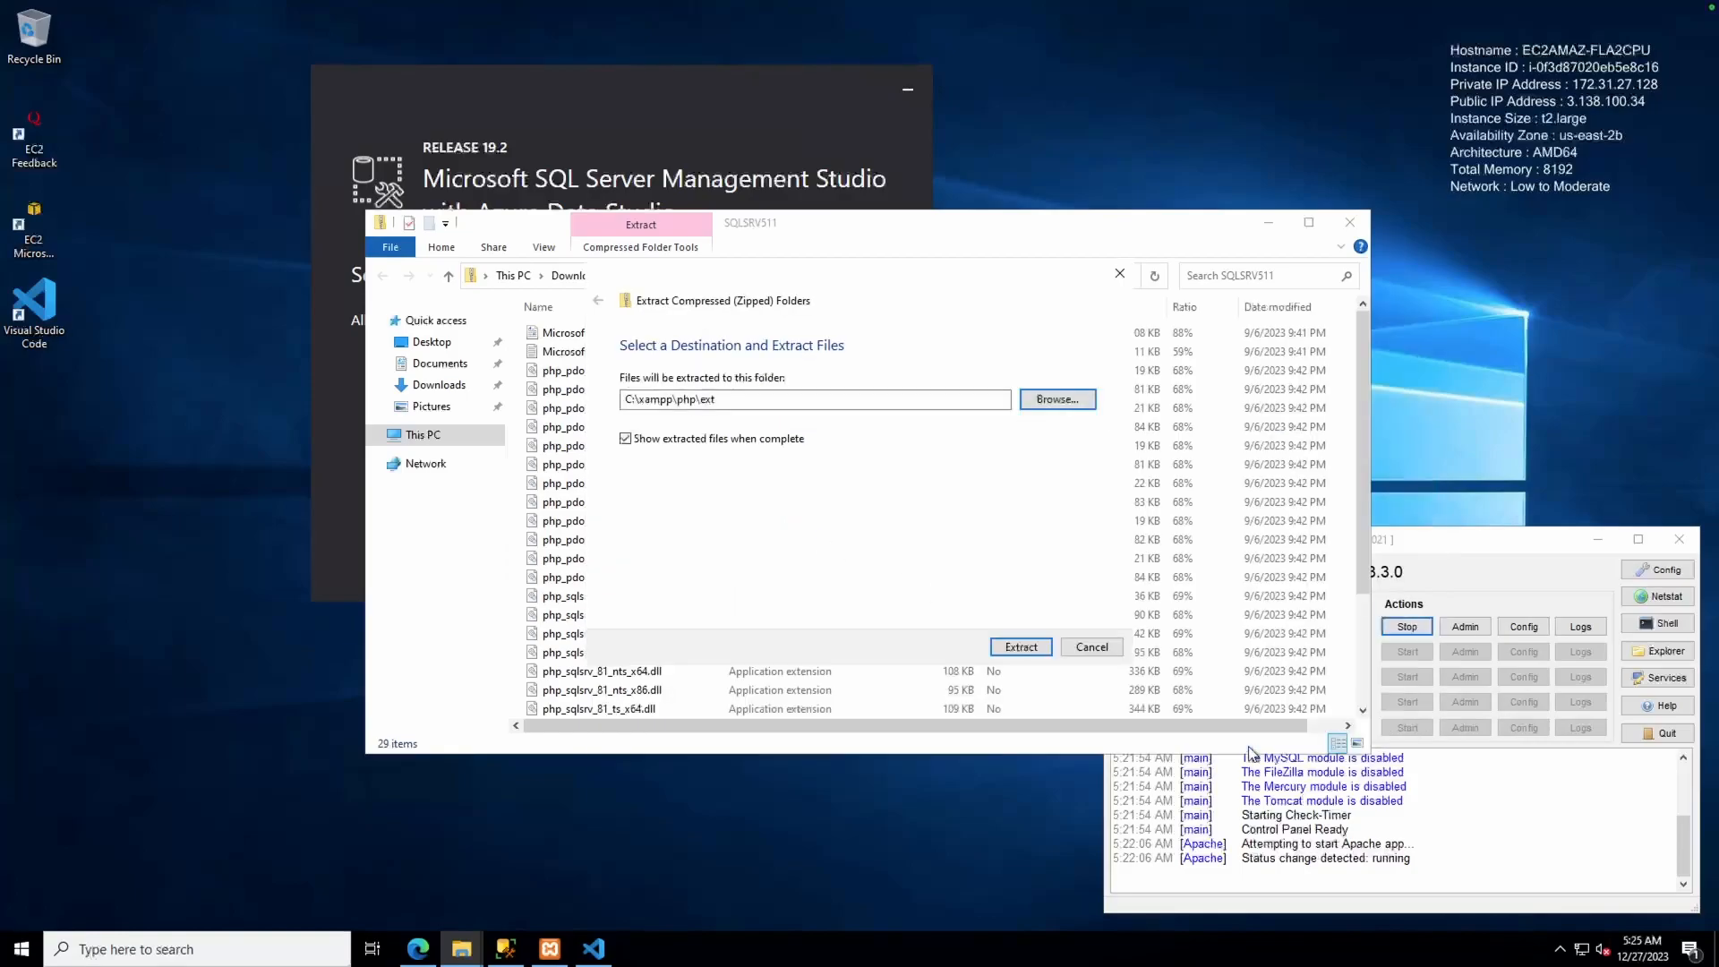
{"action": "left_click", "coordinate": [1006, 647]}
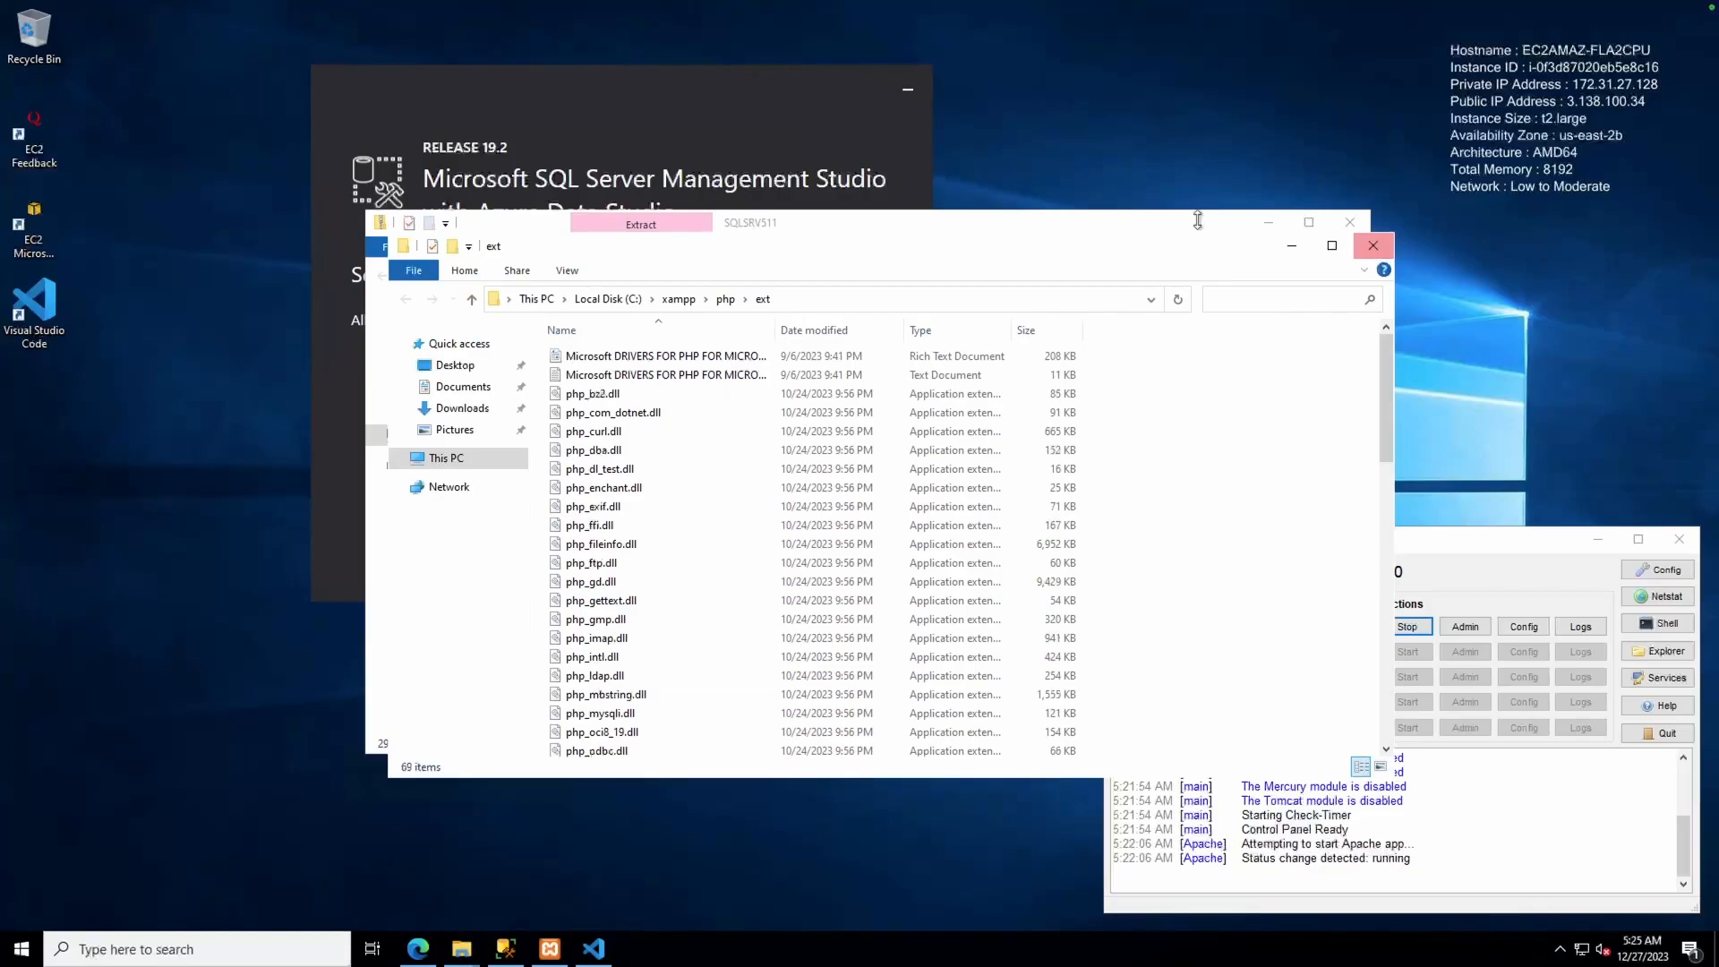
{"action": "left_click_drag", "start_coordinate": [1201, 248], "coordinate": [971, 267]}
Load the Step 1 'Configure environment for PHP development' article in Chrome using the link from the notes
{"action": "key", "text": "ctrl+Left"}
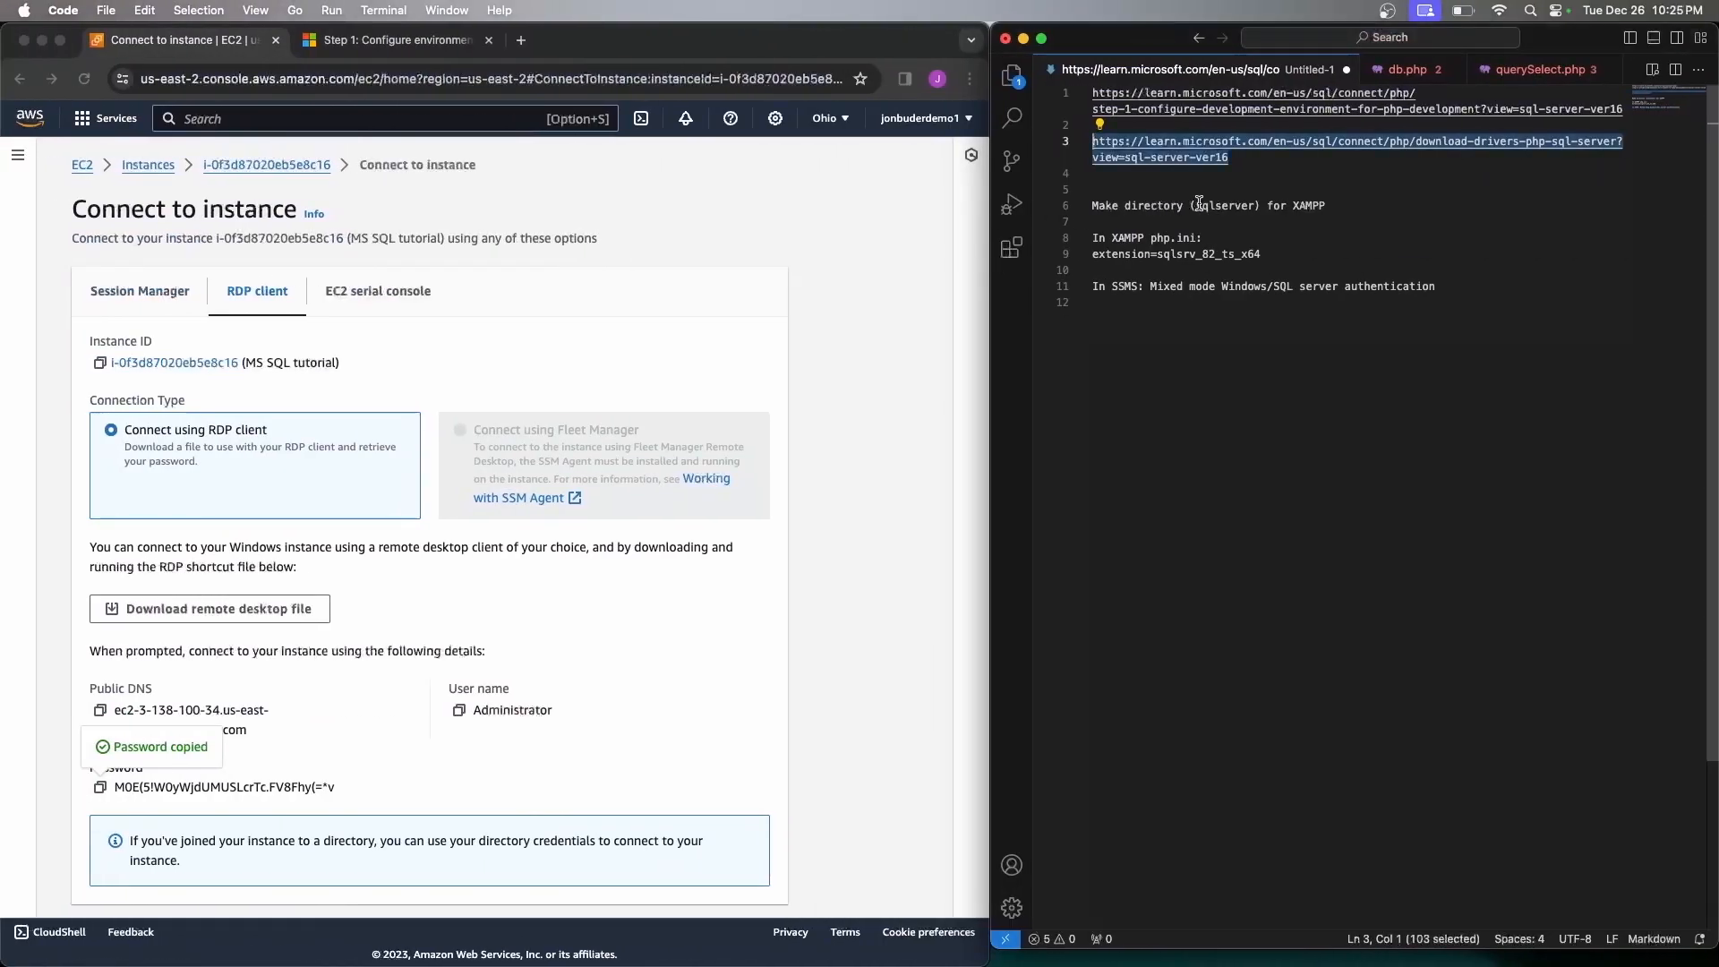
{"action": "left_click", "coordinate": [387, 40]}
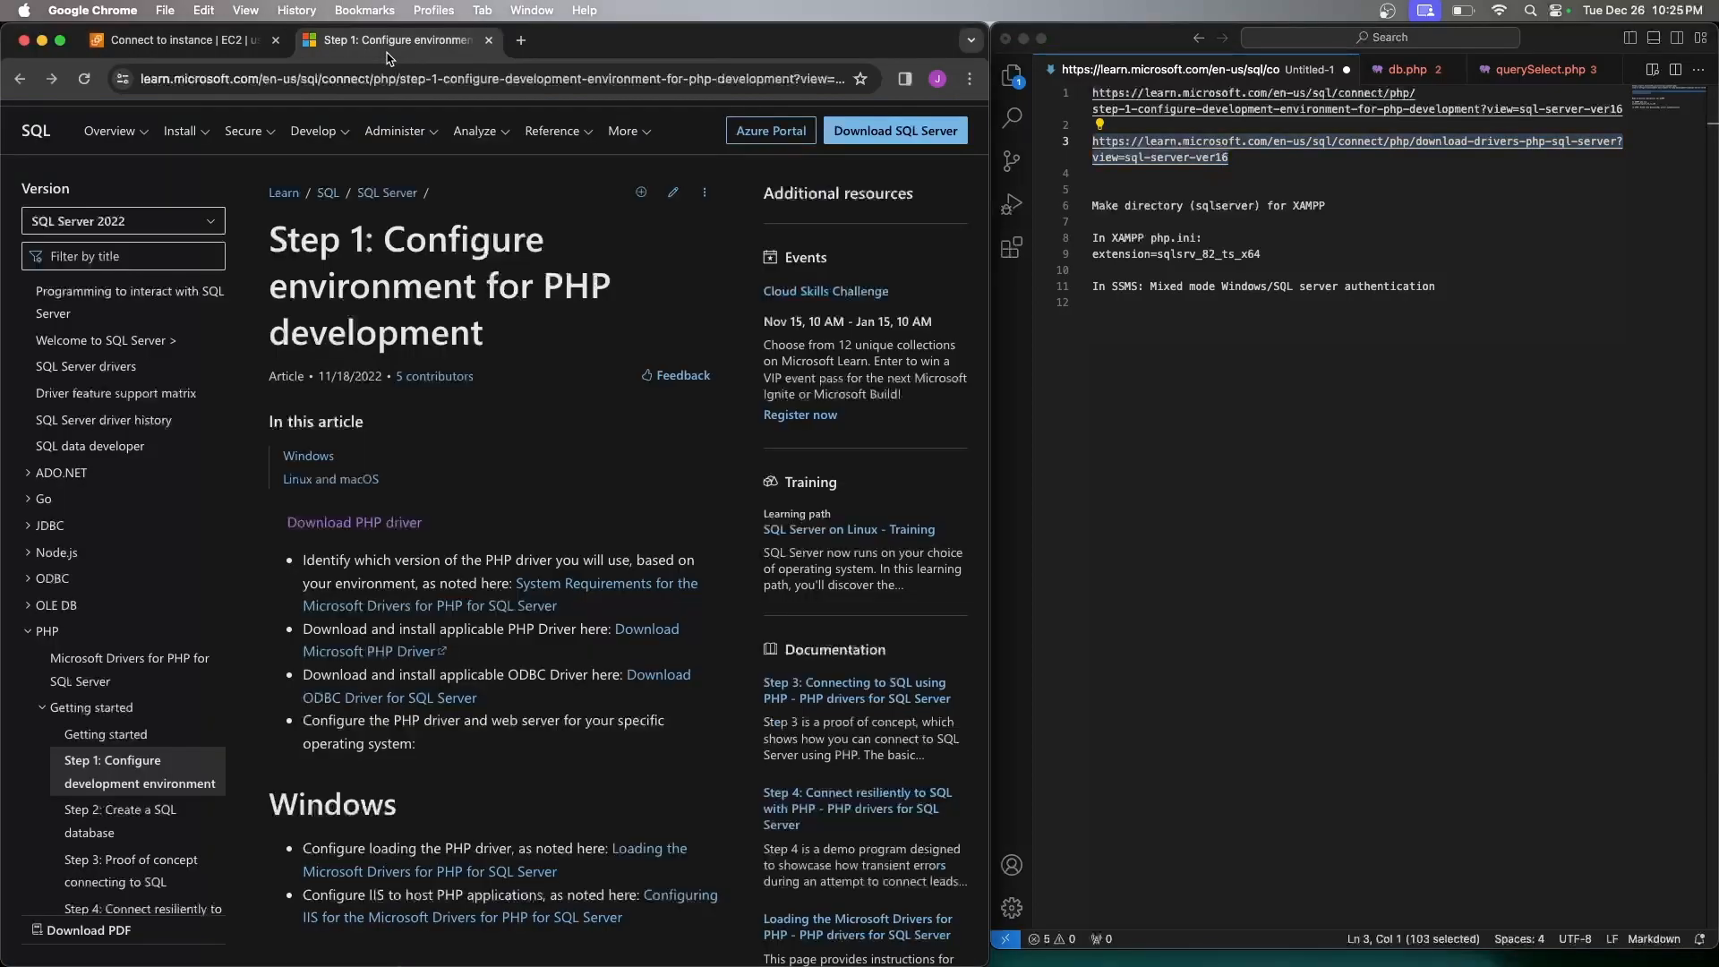
{"action": "scroll", "coordinate": [458, 522], "scroll_direction": "down", "scroll_amount": 6}
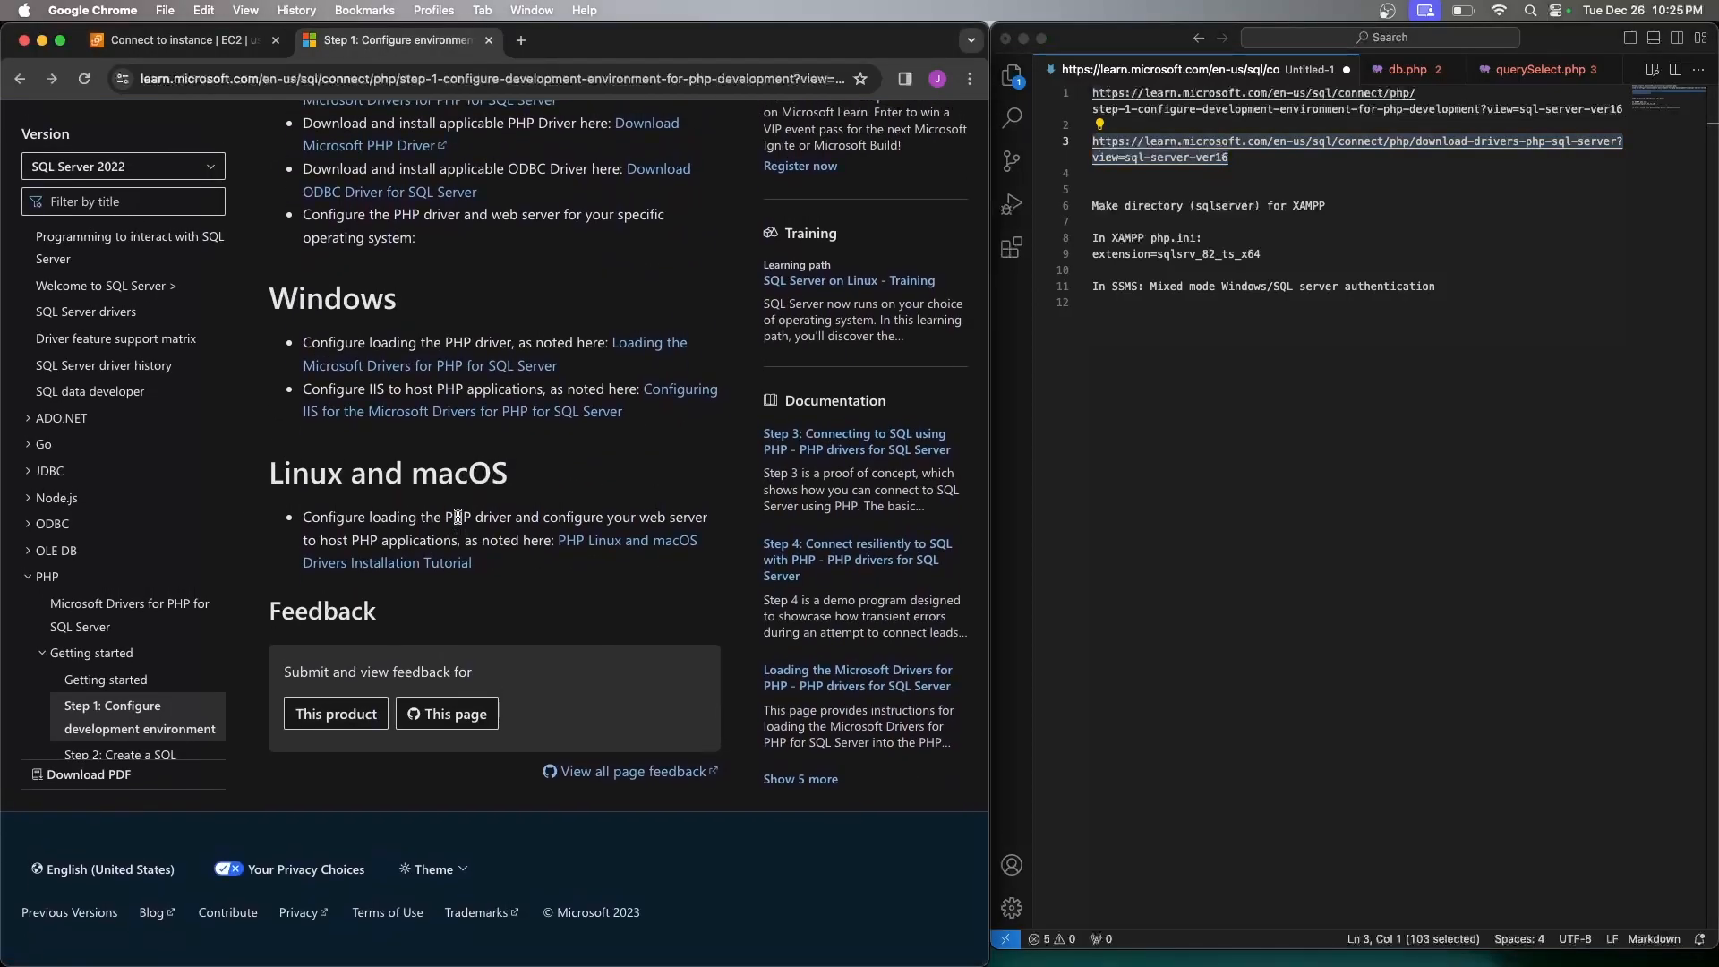
{"action": "scroll", "coordinate": [458, 516], "scroll_direction": "up", "scroll_amount": 4}
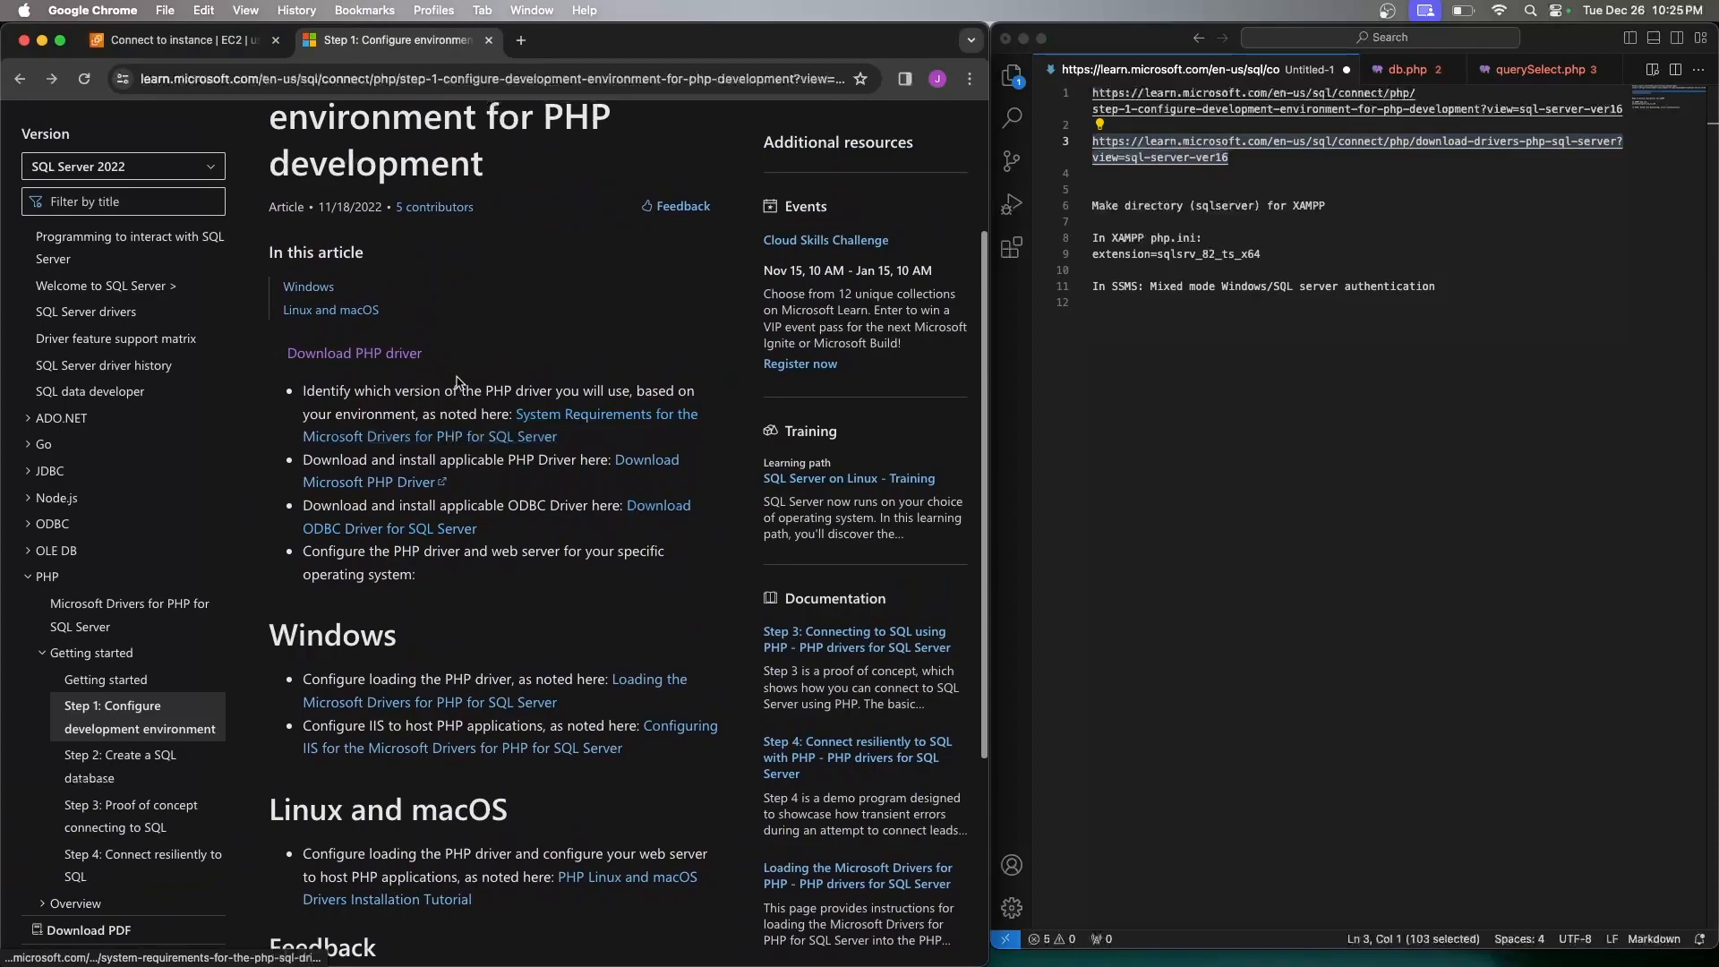
{"action": "key", "text": "super+bracketleft"}
{"action": "left_click", "coordinate": [1146, 93]}
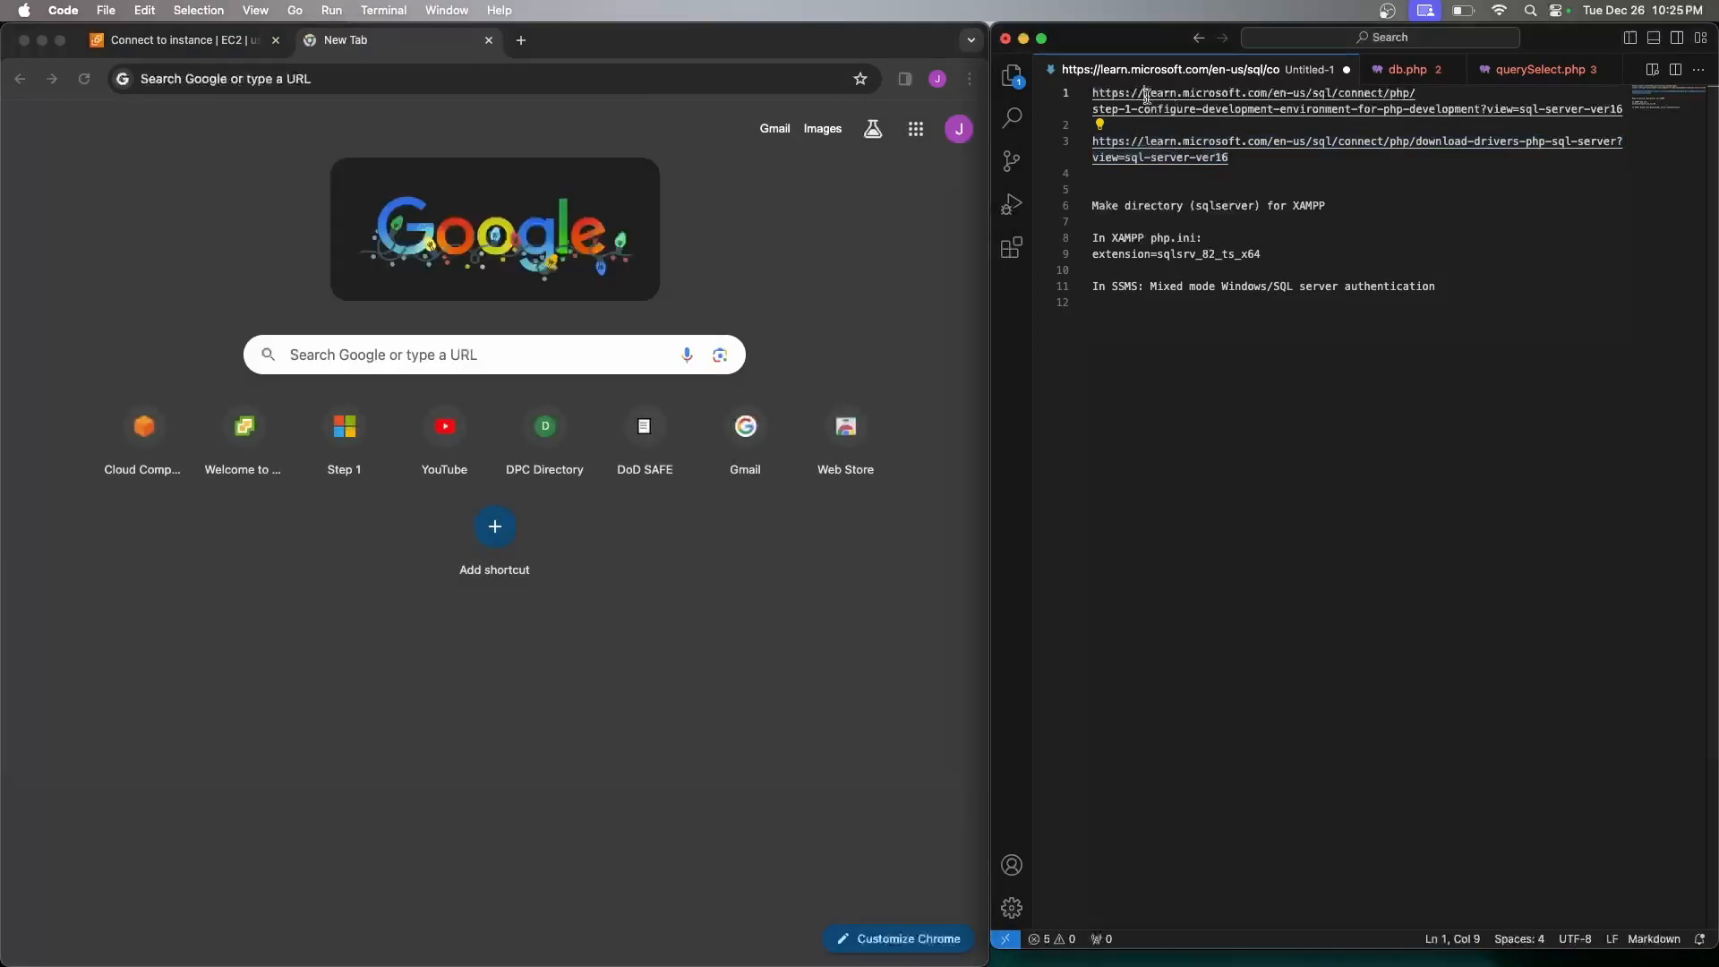
{"action": "left_click", "coordinate": [1066, 95]}
{"action": "key", "text": "super+c"}
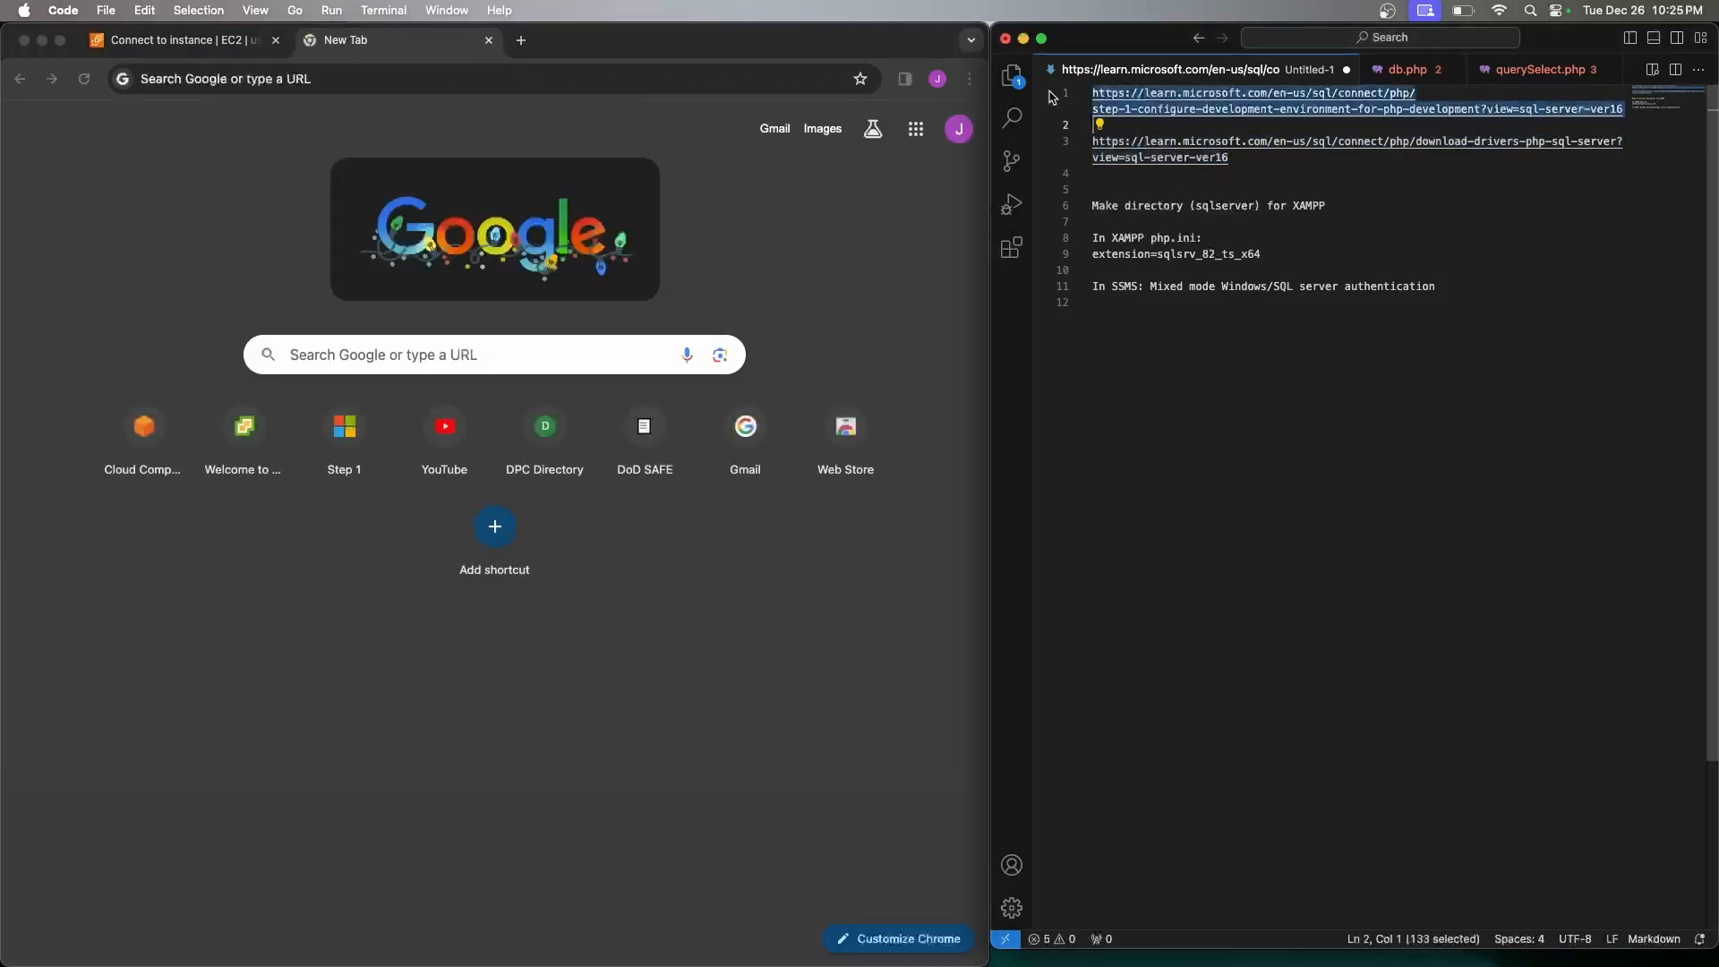
{"action": "left_click", "coordinate": [709, 81]}
{"action": "key", "text": "super+v"}
{"action": "key", "text": "Return"}
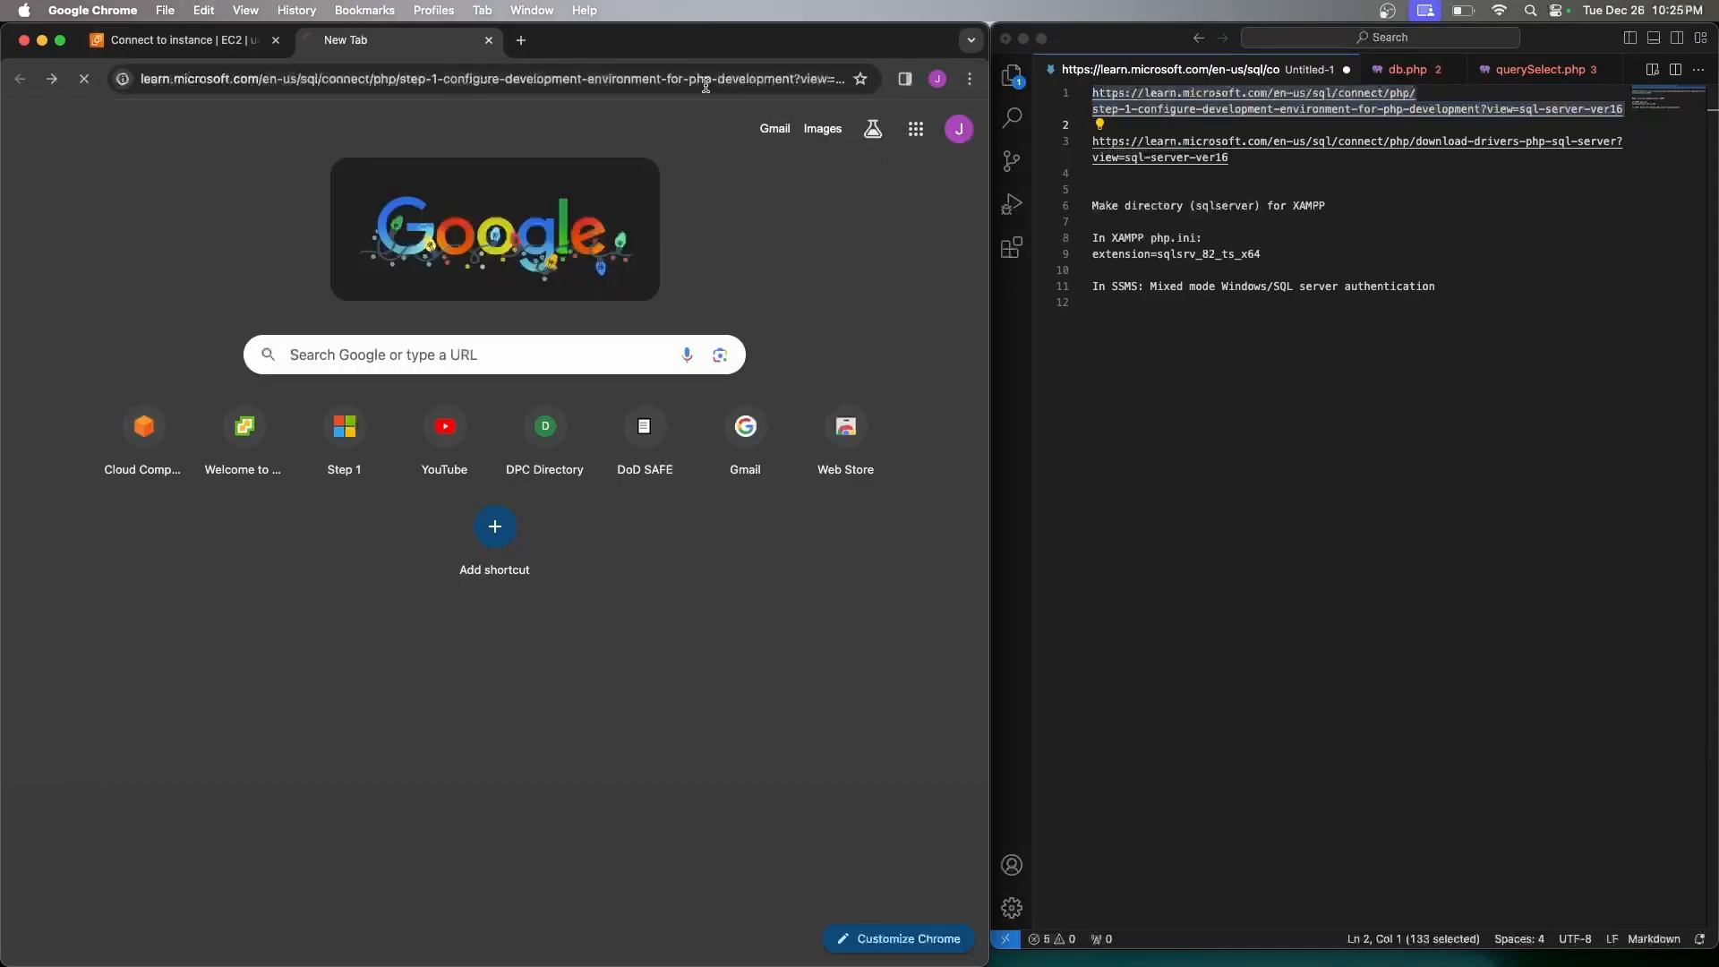
Browse the driver download and Step 3 articles, then select extension=sqlsrv_82_ts_x64 in the notes
{"action": "scroll", "coordinate": [423, 518], "scroll_direction": "down", "scroll_amount": 5}
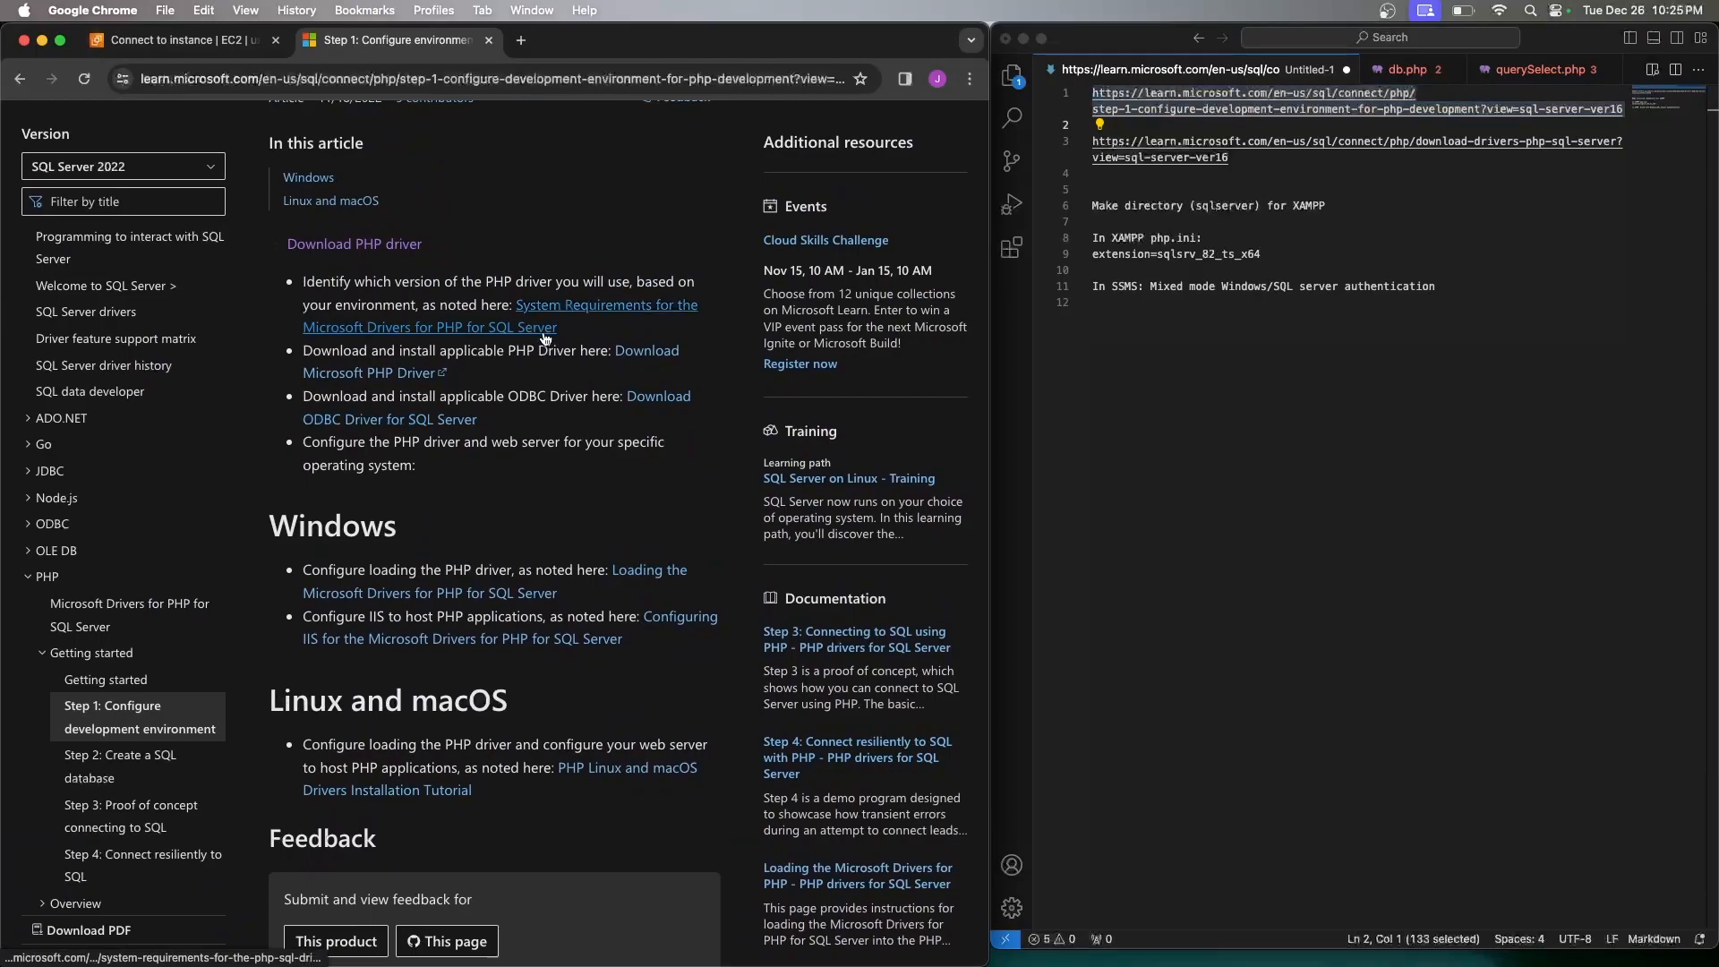
{"action": "left_click", "coordinate": [646, 354]}
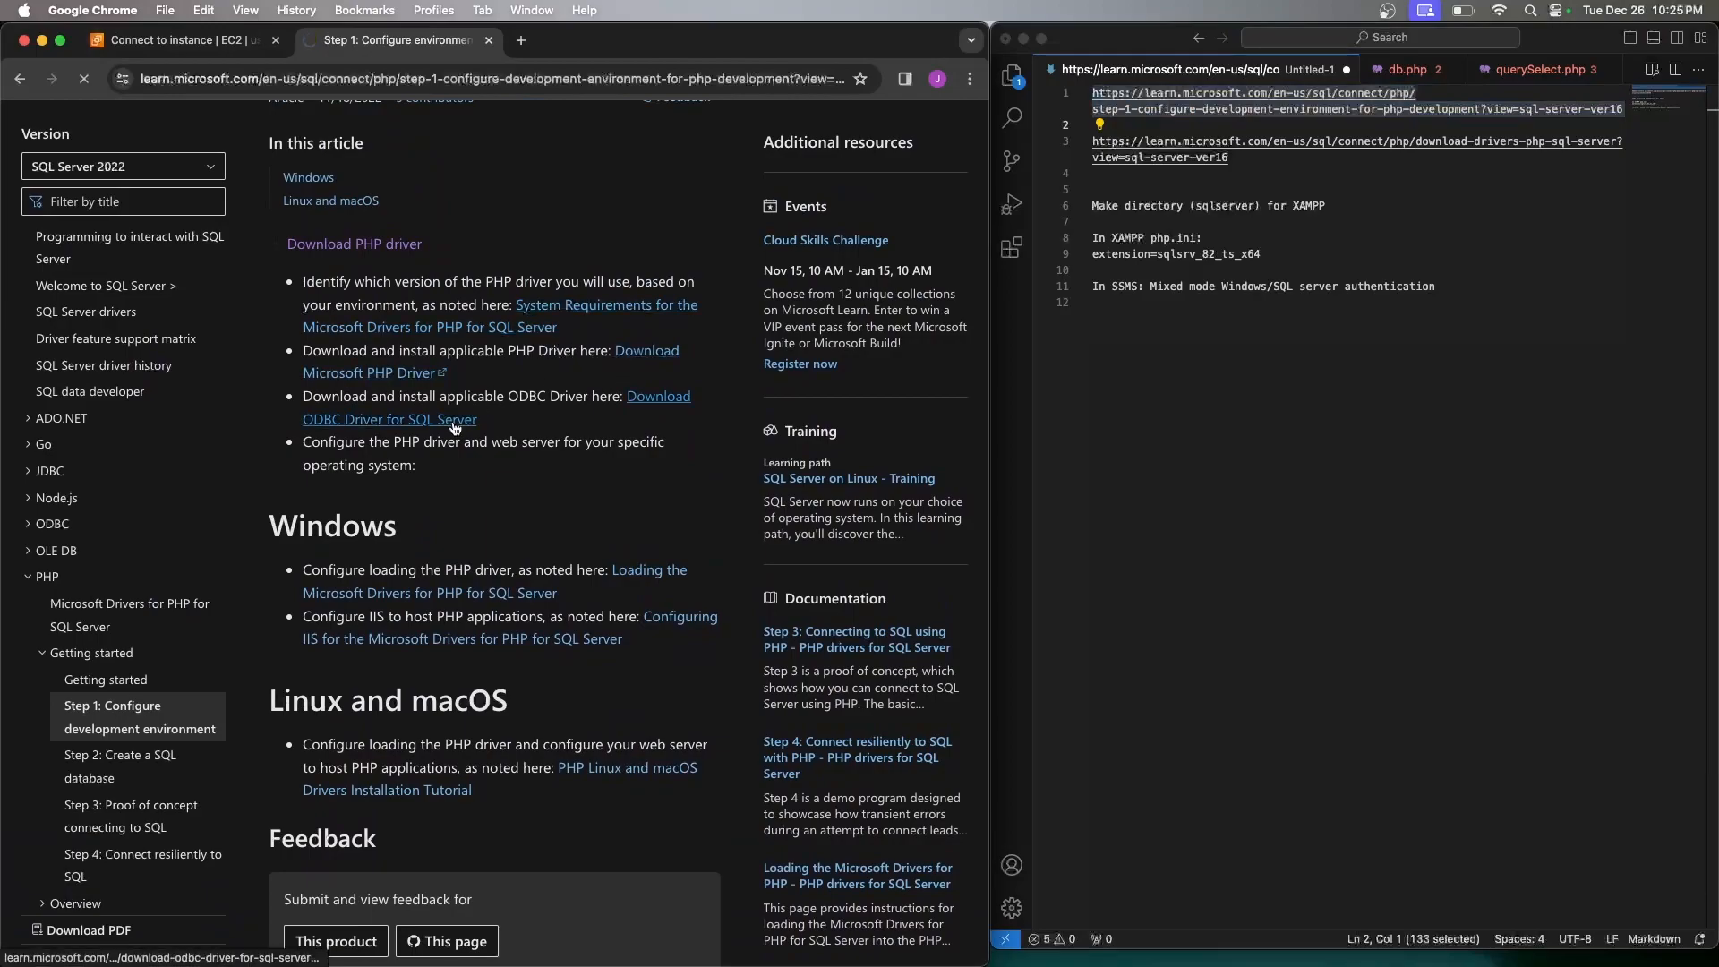
{"action": "scroll", "coordinate": [476, 469], "scroll_direction": "left", "scroll_amount": 5}
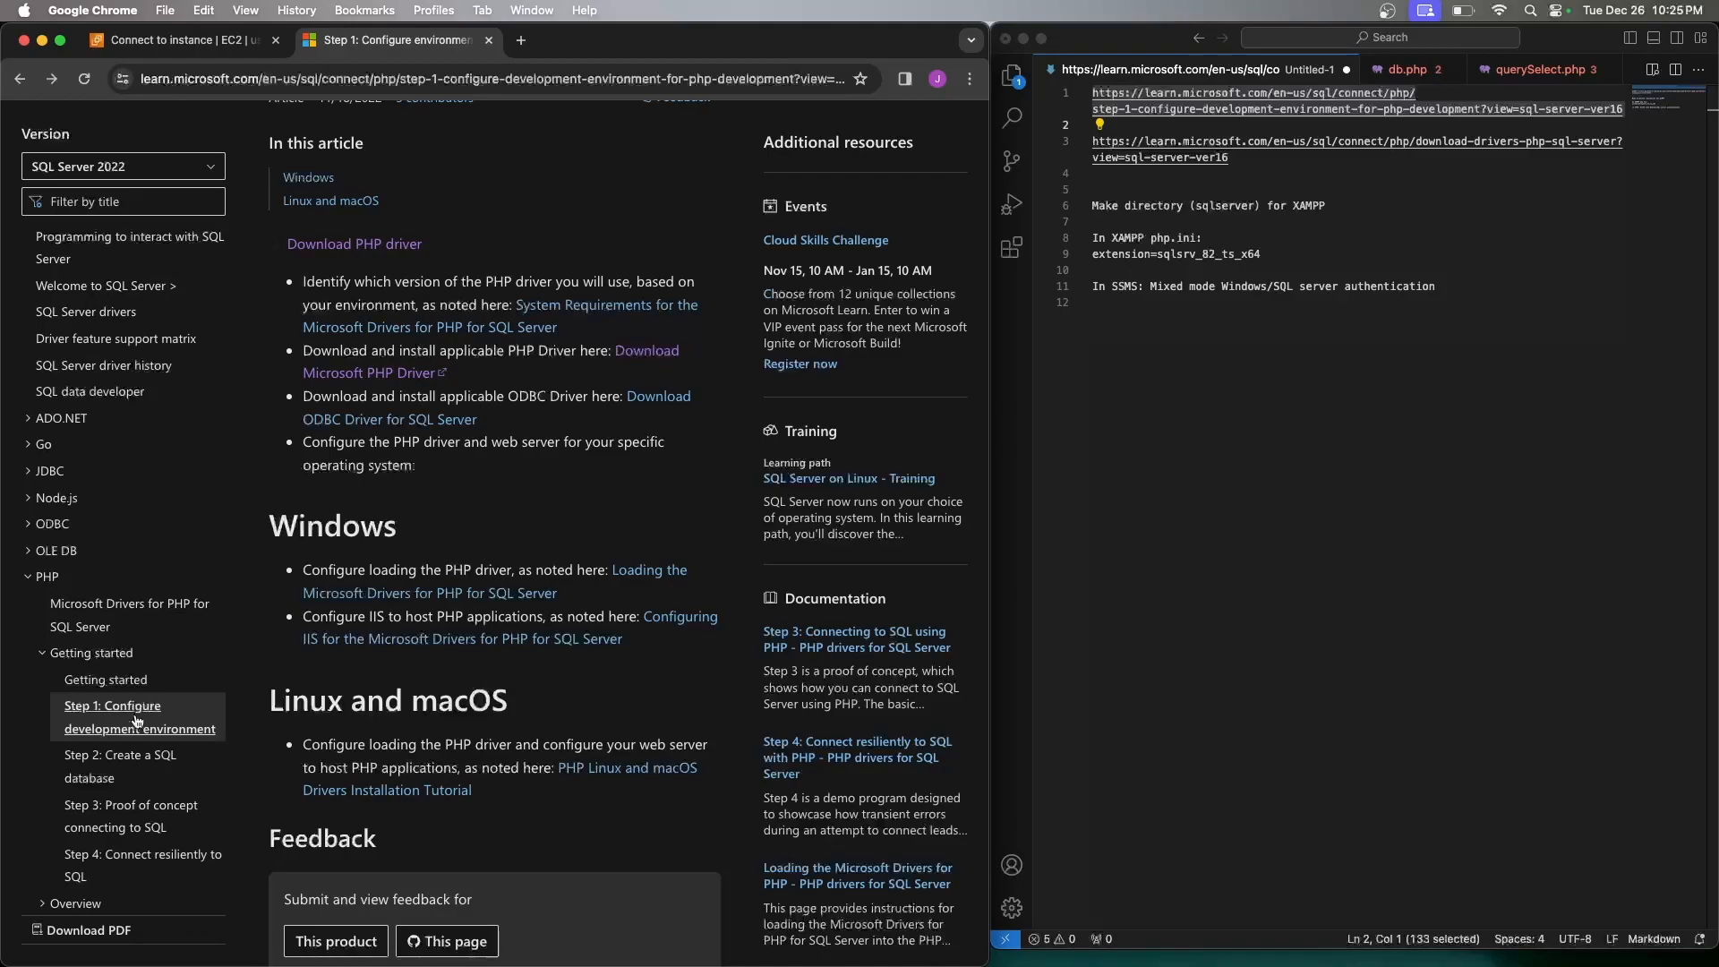
{"action": "left_click", "coordinate": [130, 805]}
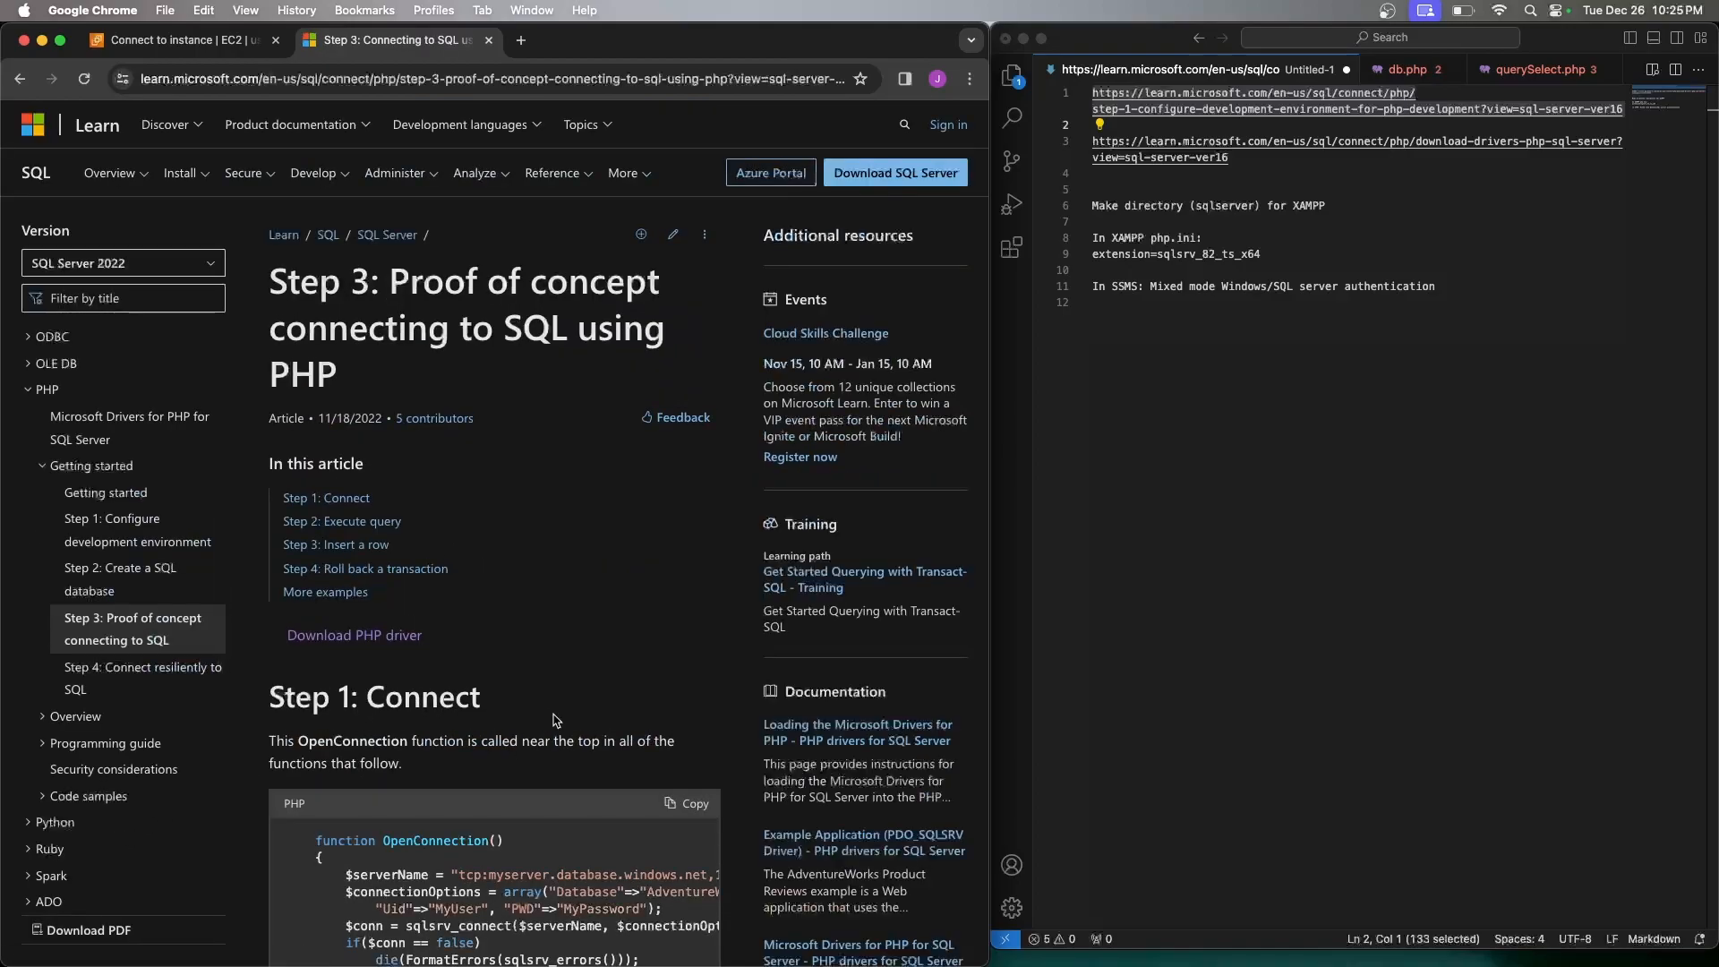
{"action": "scroll", "coordinate": [622, 685], "scroll_direction": "down", "scroll_amount": 2}
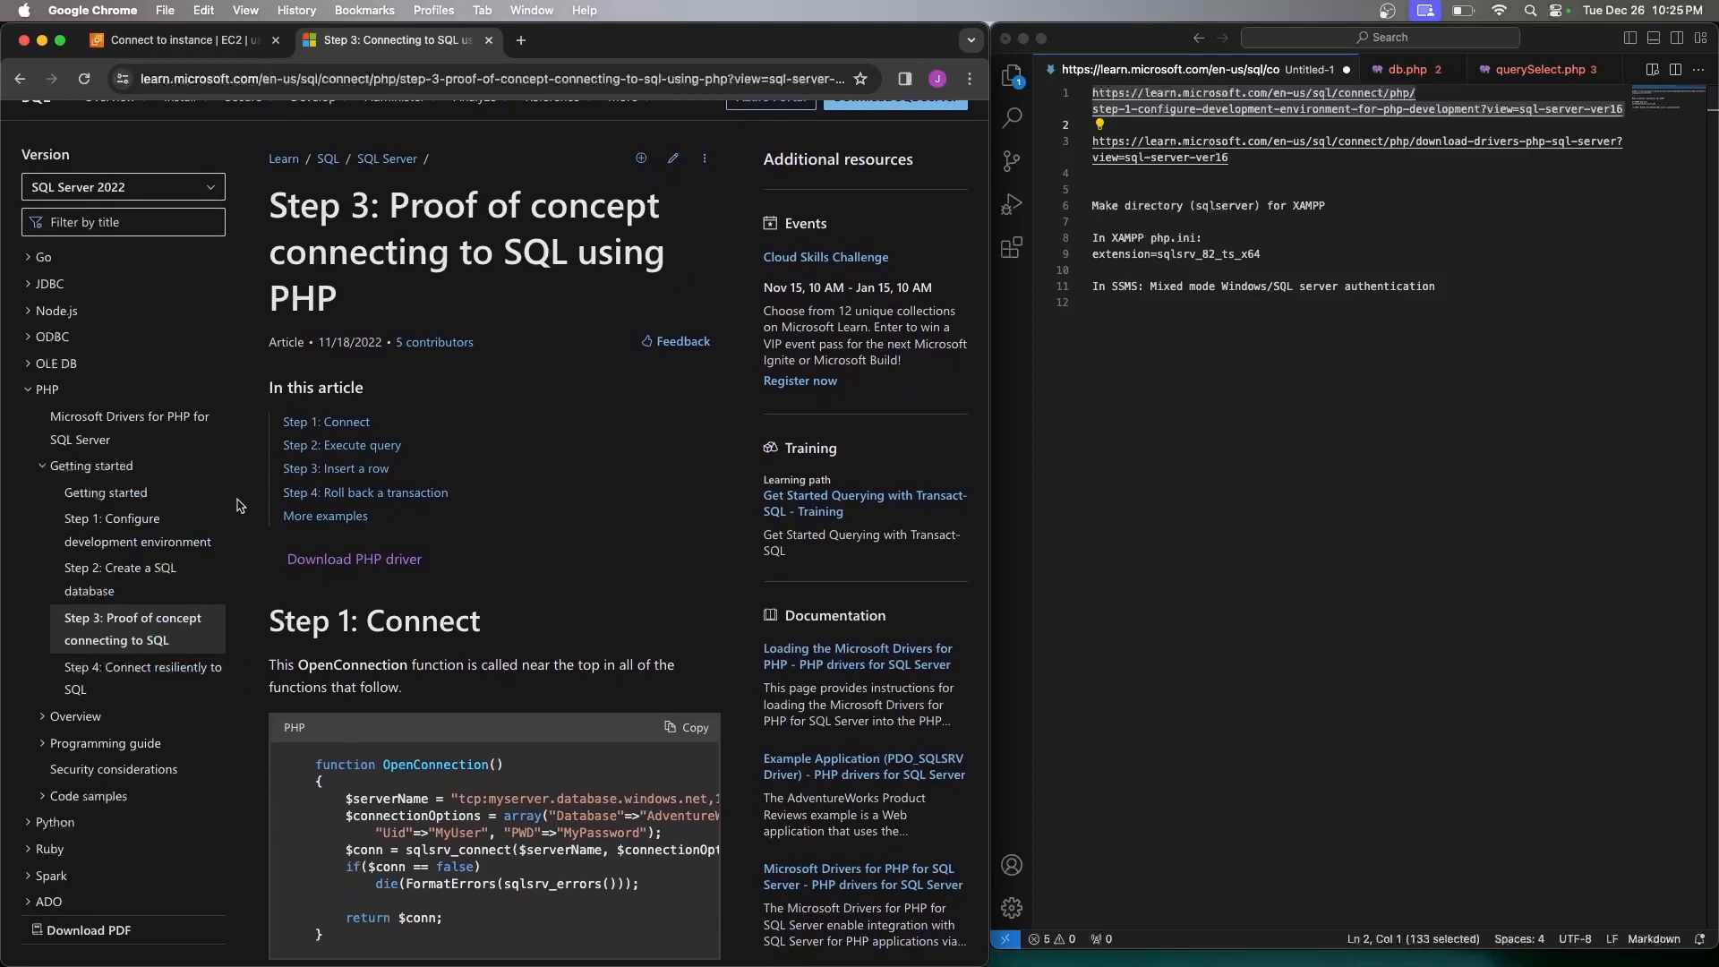
{"action": "left_click", "coordinate": [170, 542]}
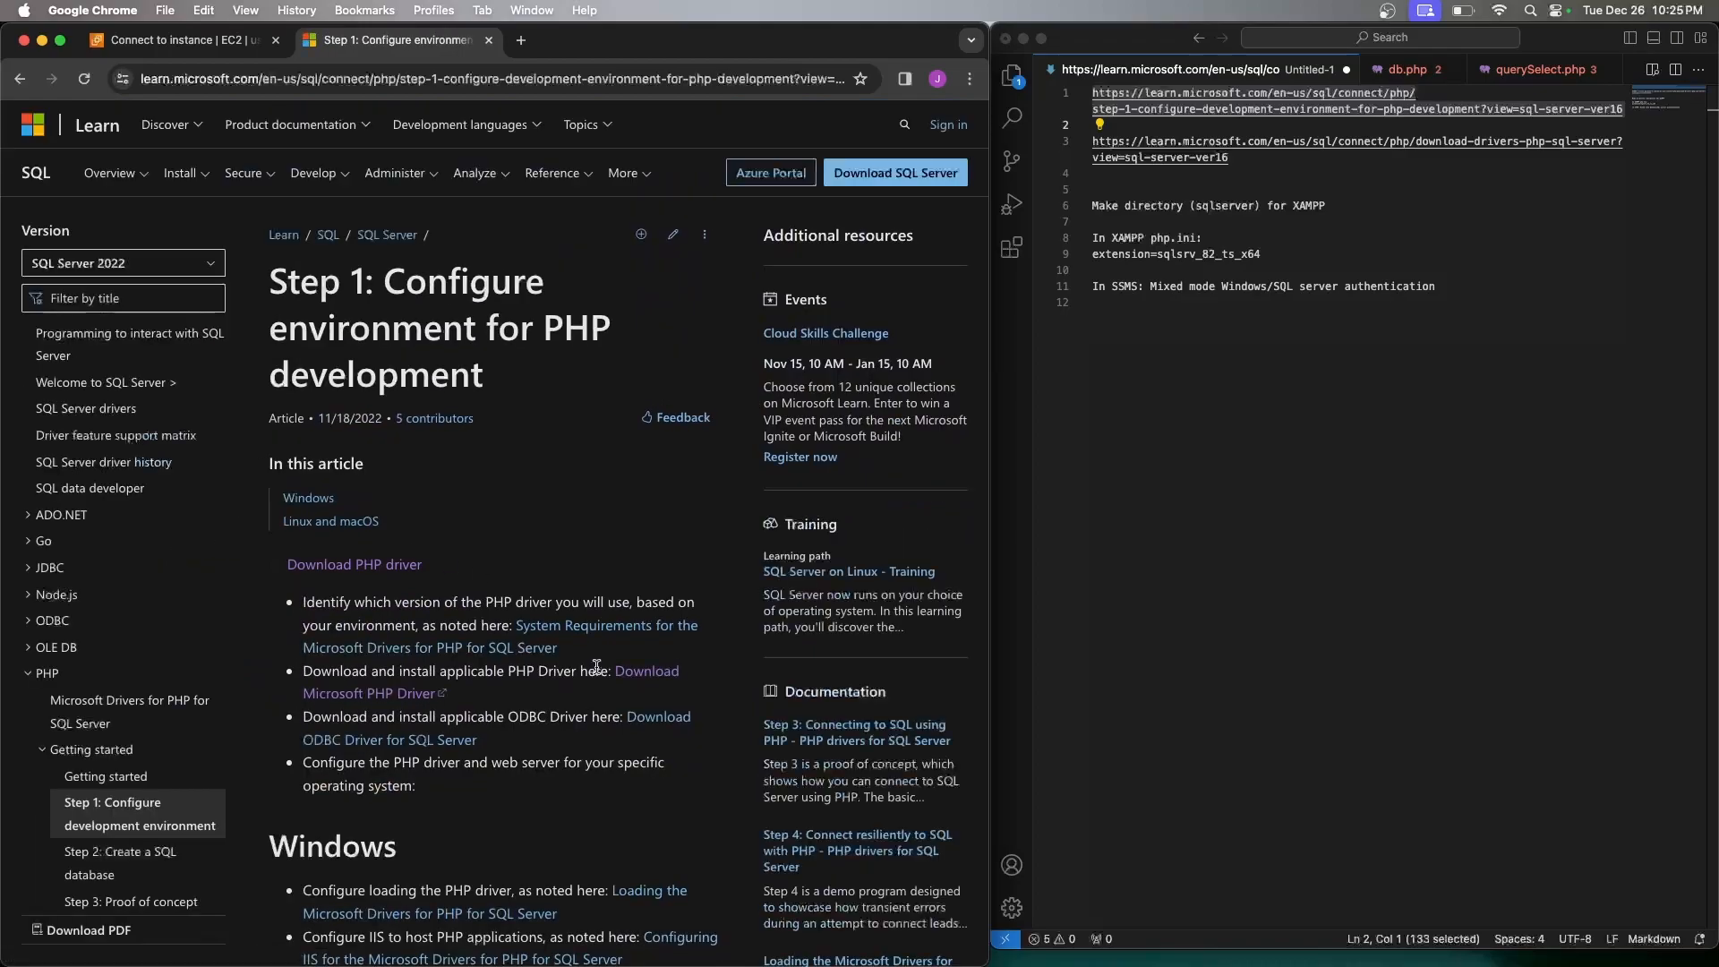
{"action": "scroll", "coordinate": [597, 667], "scroll_direction": "down", "scroll_amount": 5}
{"action": "scroll", "coordinate": [597, 667], "scroll_direction": "up", "scroll_amount": 5}
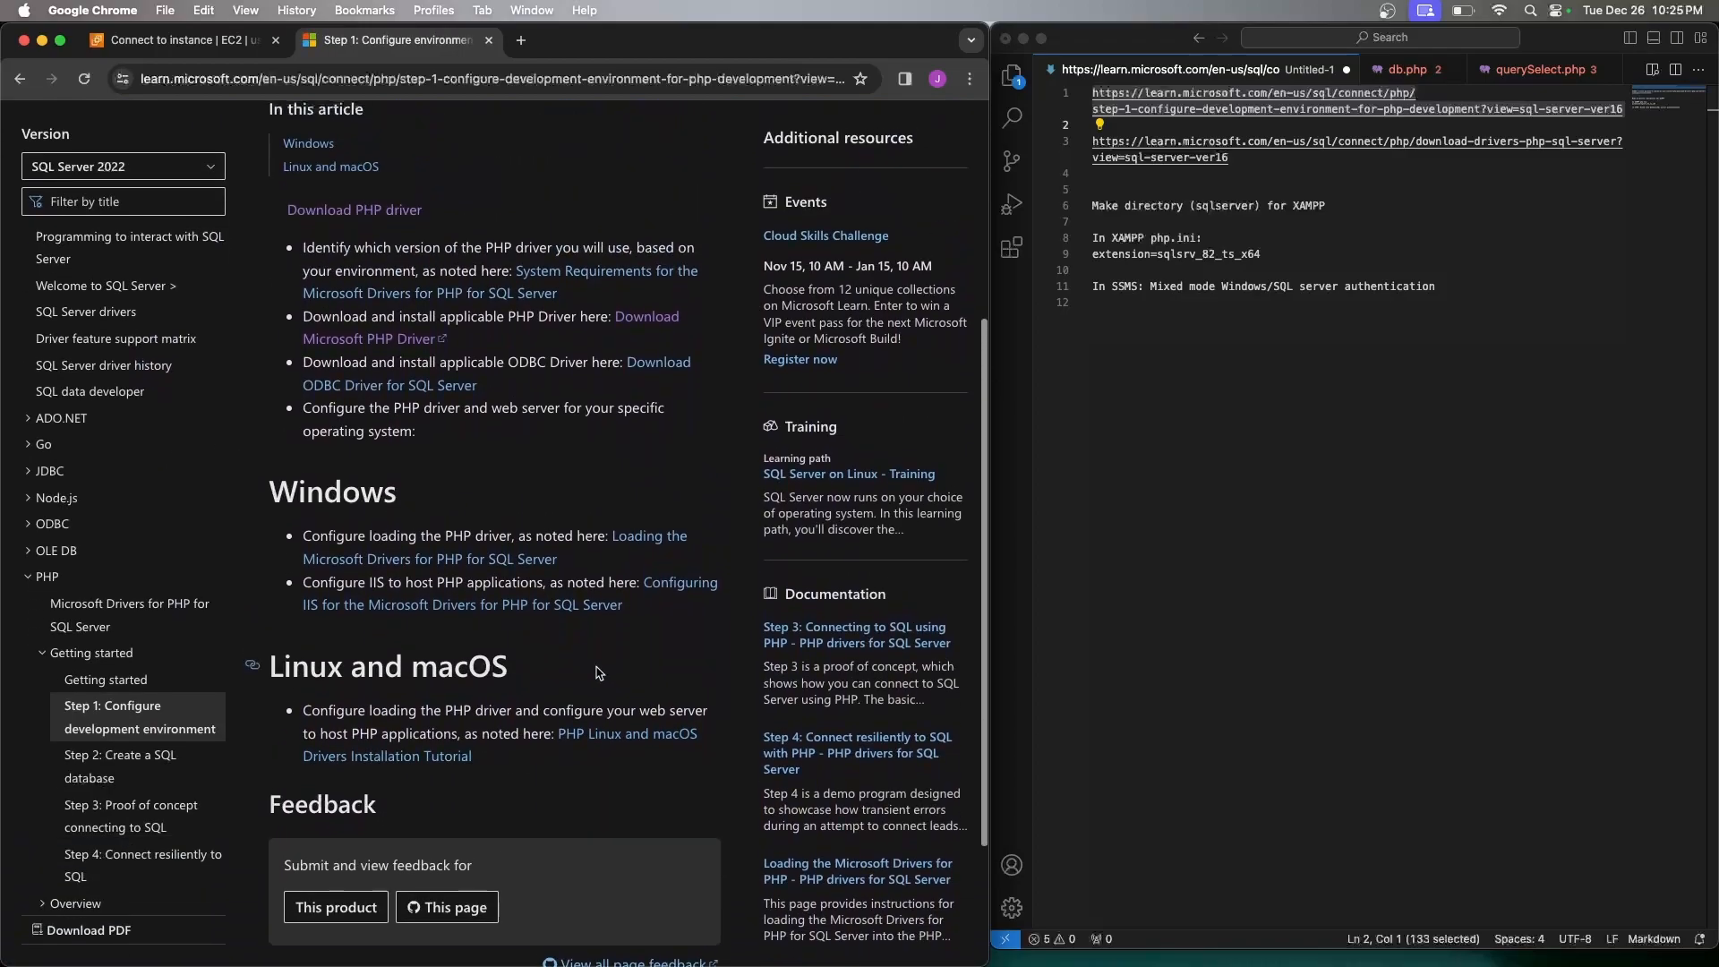
{"action": "left_click", "coordinate": [1255, 423]}
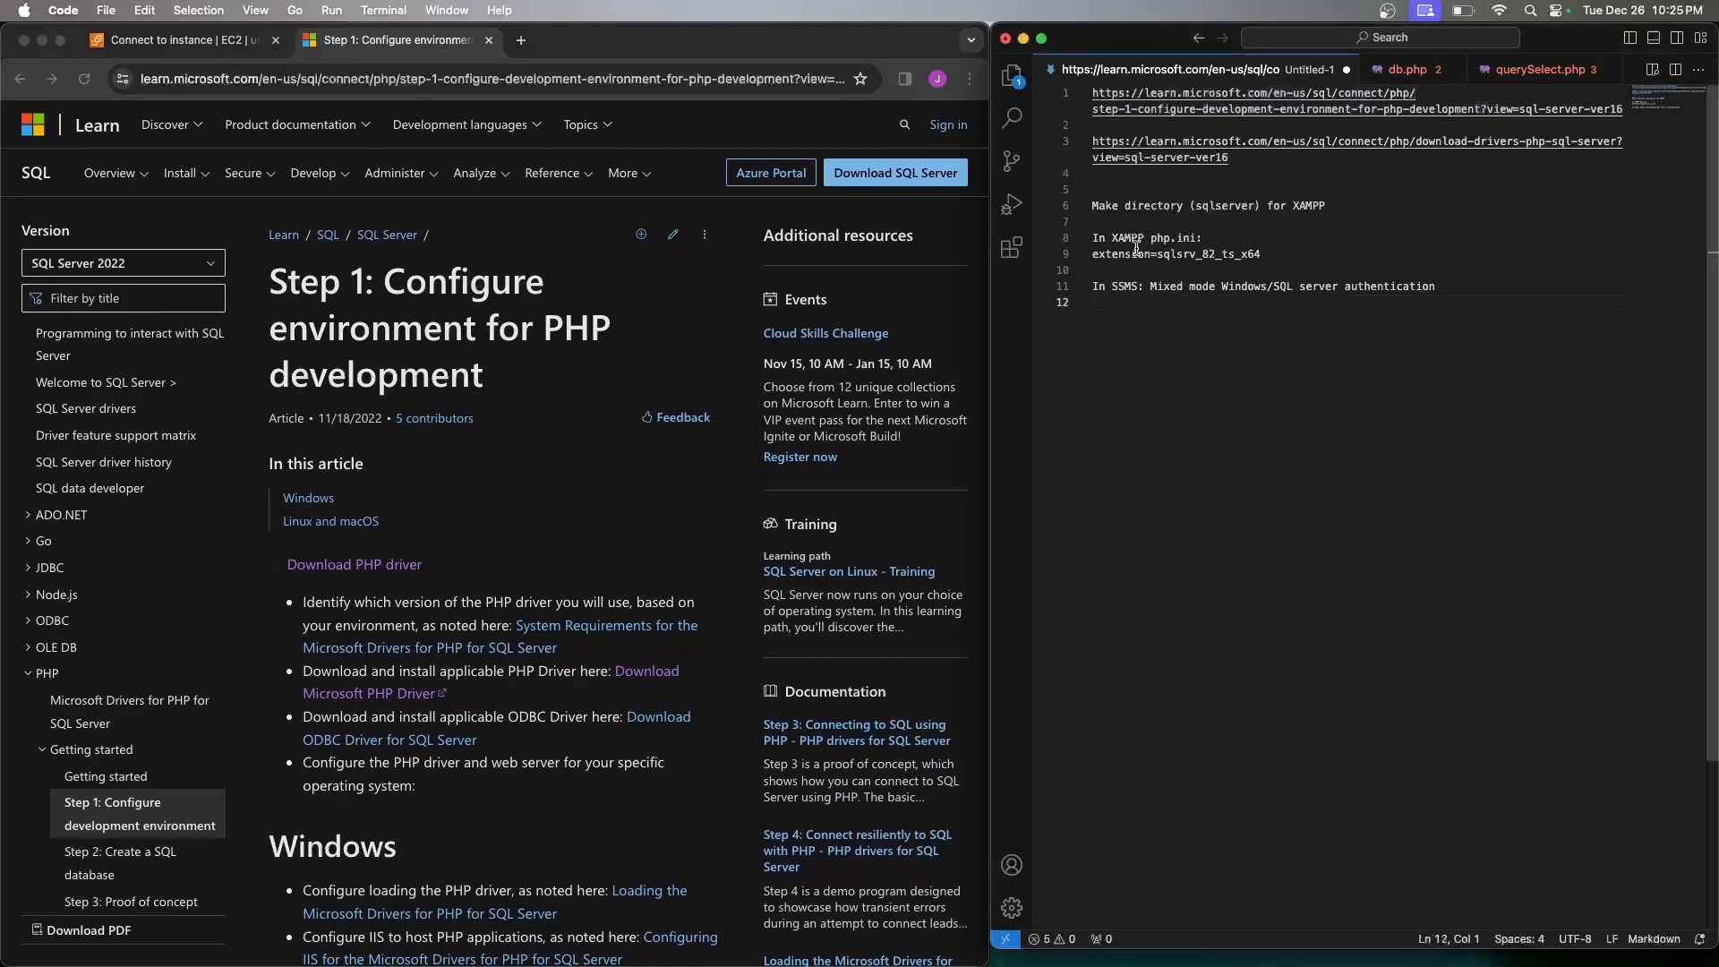
{"action": "left_click_drag", "start_coordinate": [1092, 254], "coordinate": [1263, 249]}
{"action": "key", "text": "ctrl+c"}
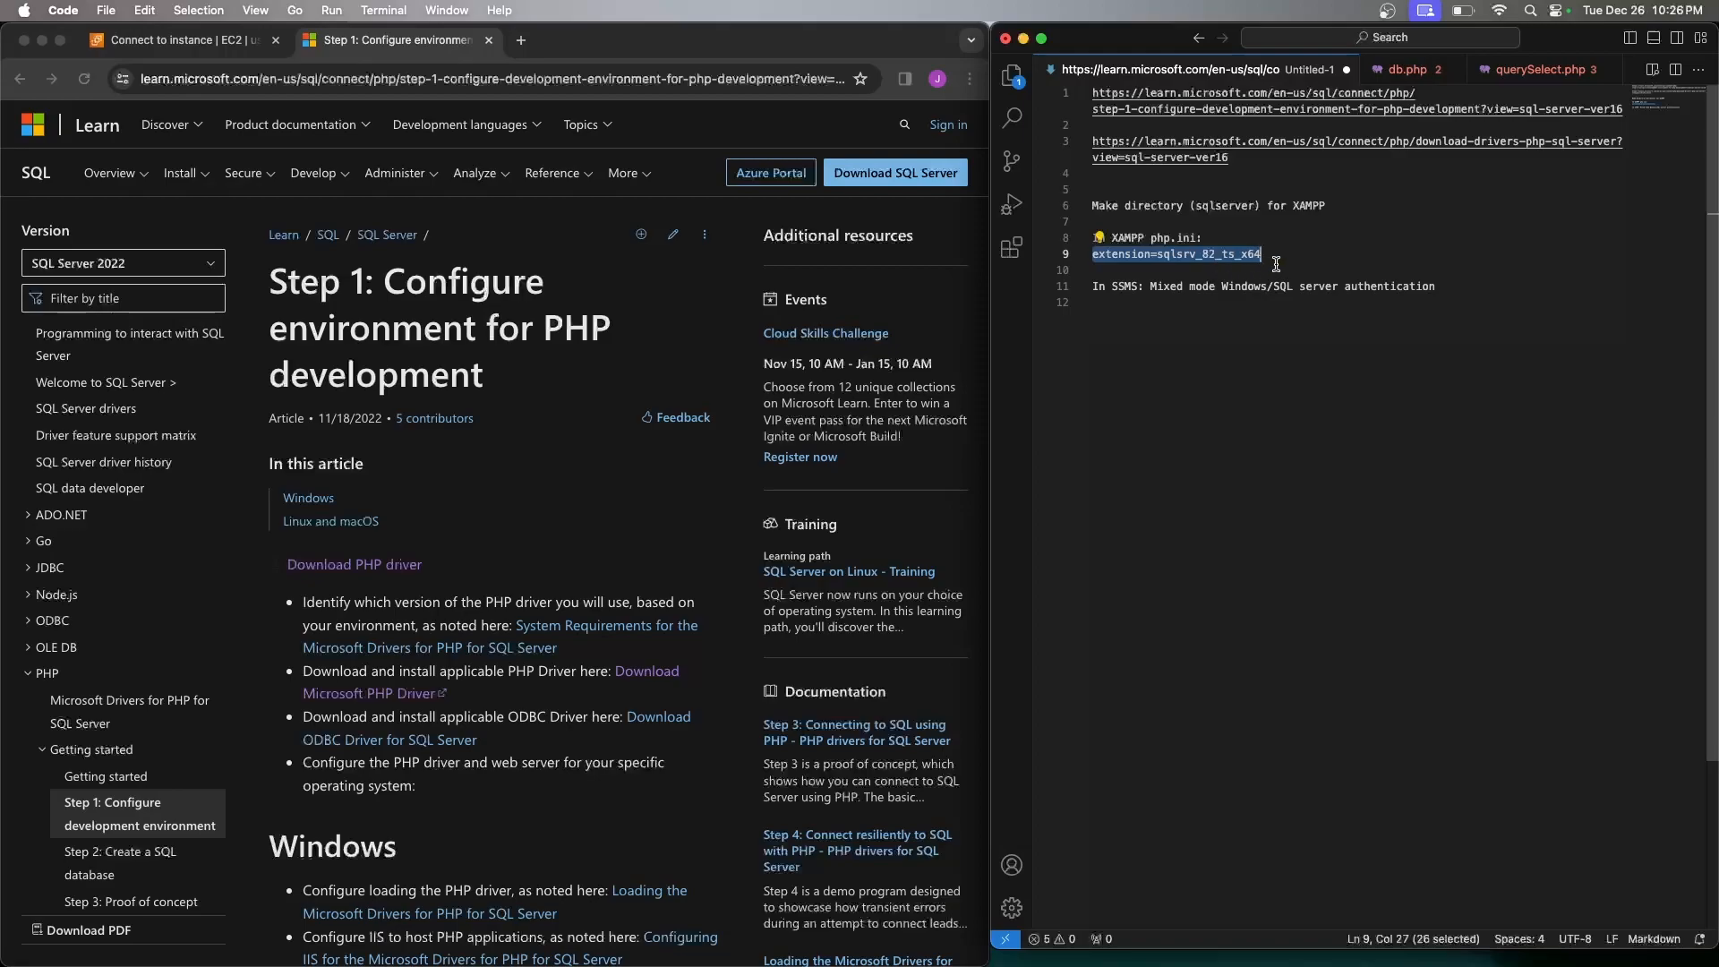
Close the ext folder, SQLSRV511 archive and finished SSMS setup windows
{"action": "key", "text": "ctrl+Right"}
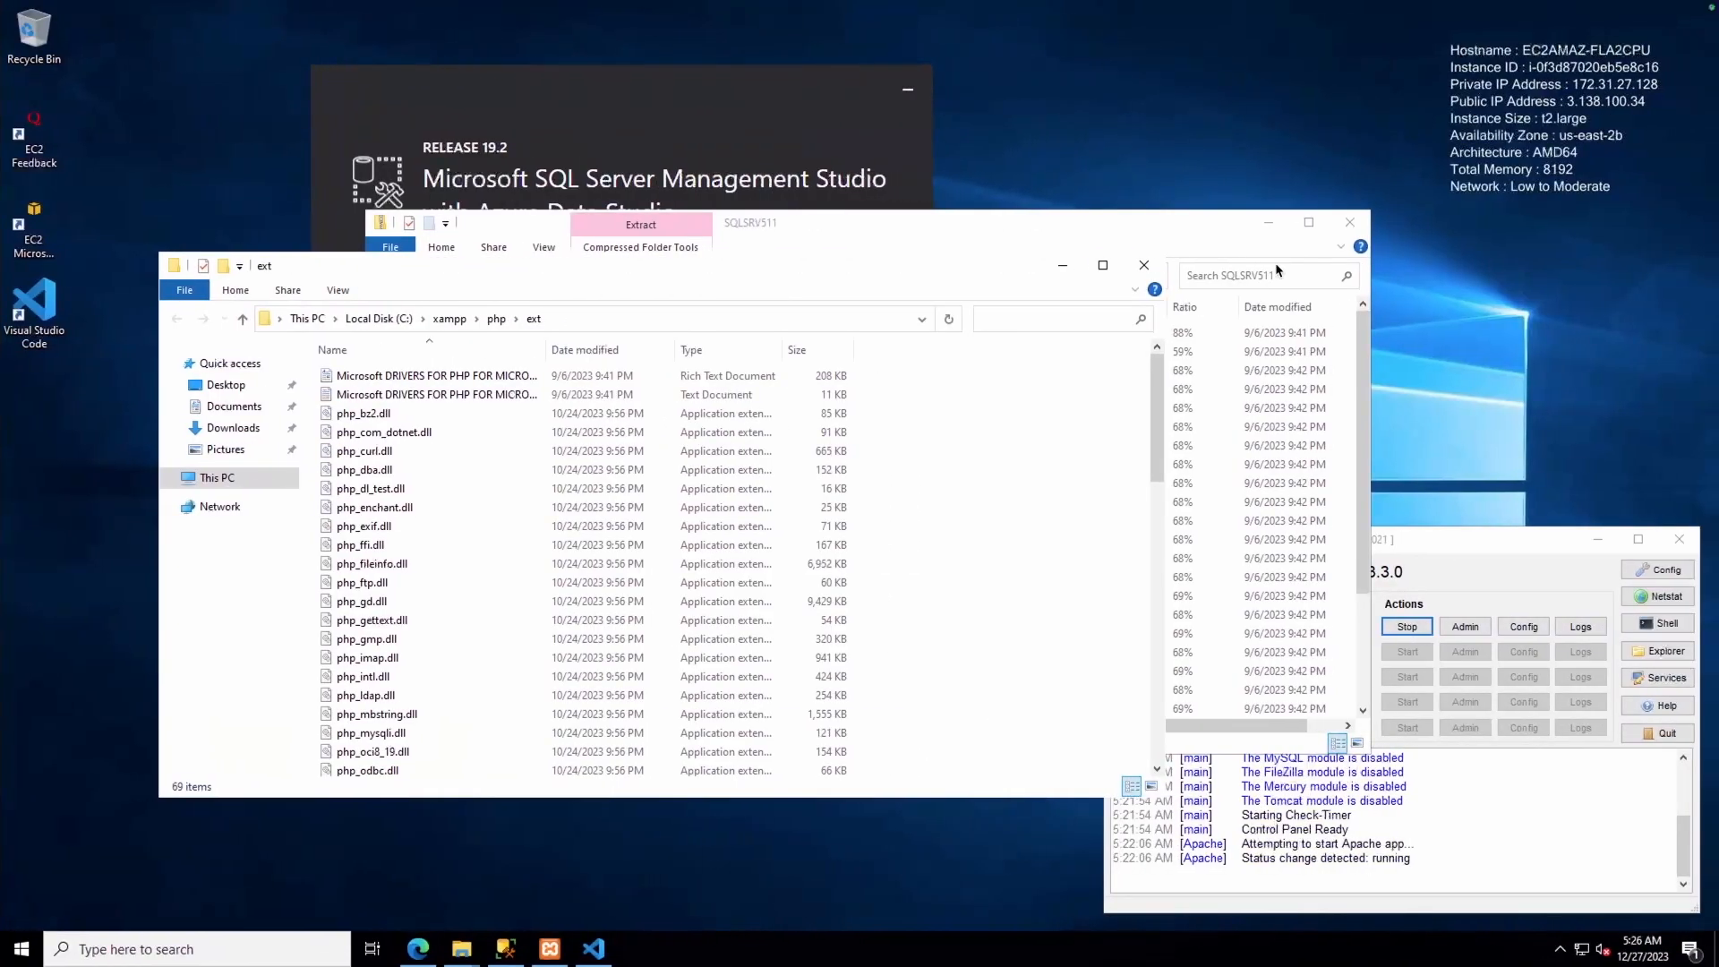
{"action": "left_click_drag", "start_coordinate": [998, 265], "coordinate": [846, 324]}
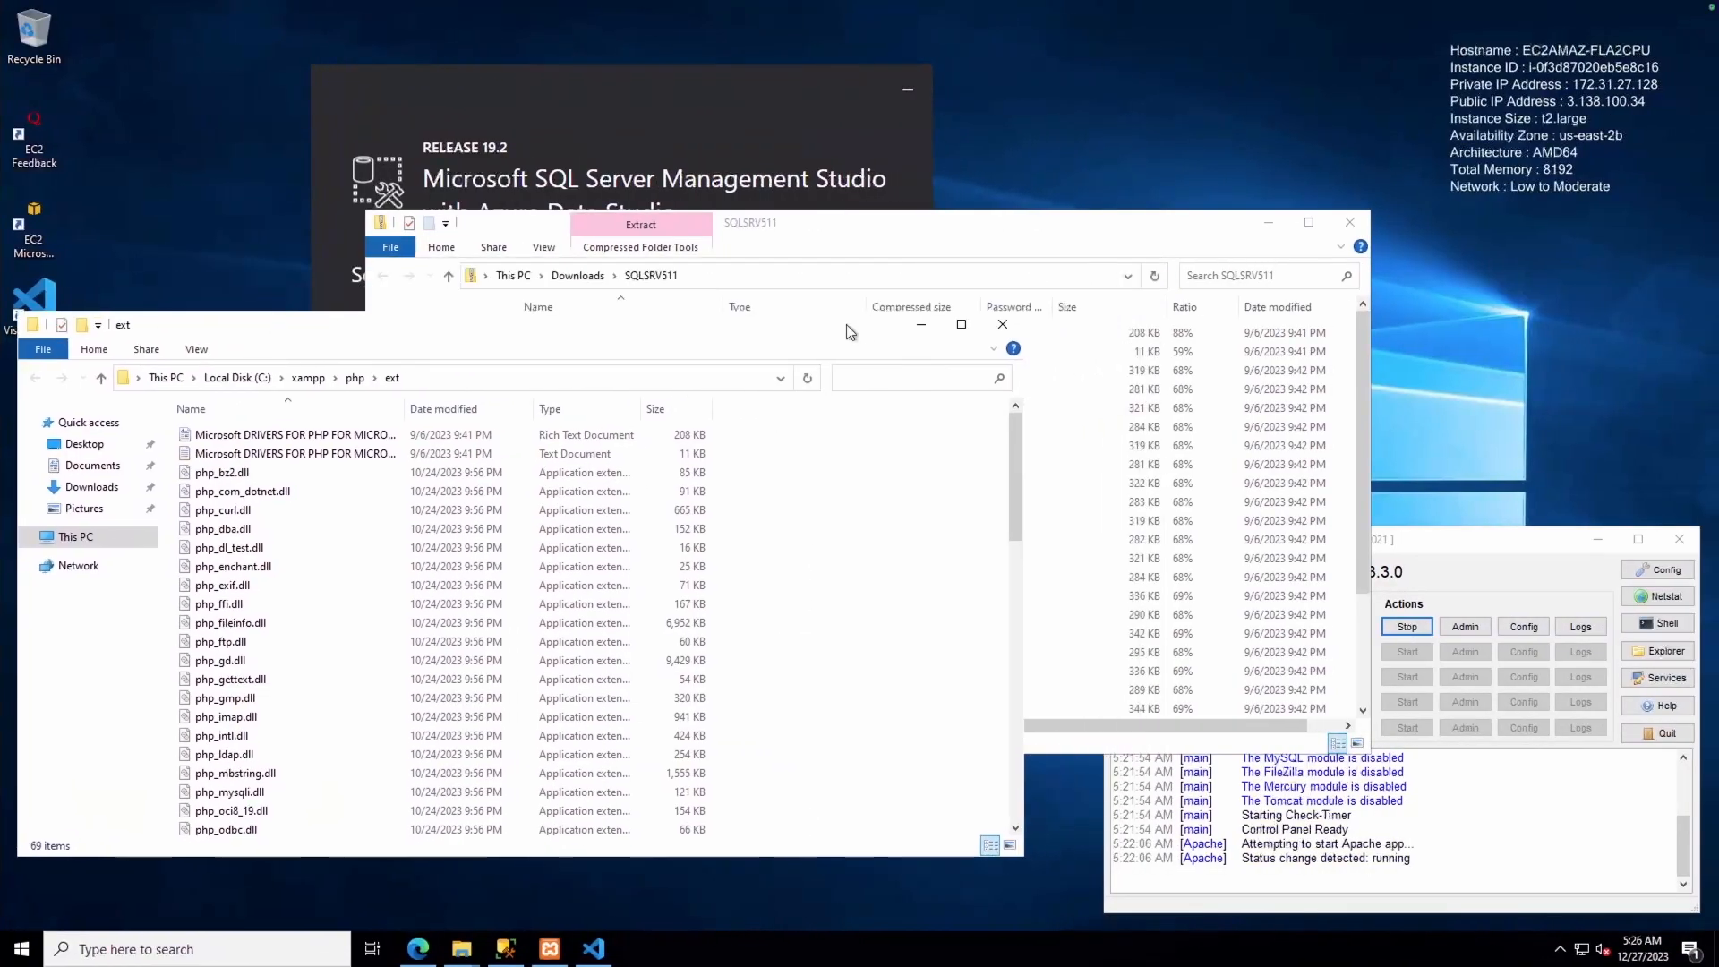
{"action": "left_click", "coordinate": [990, 327]}
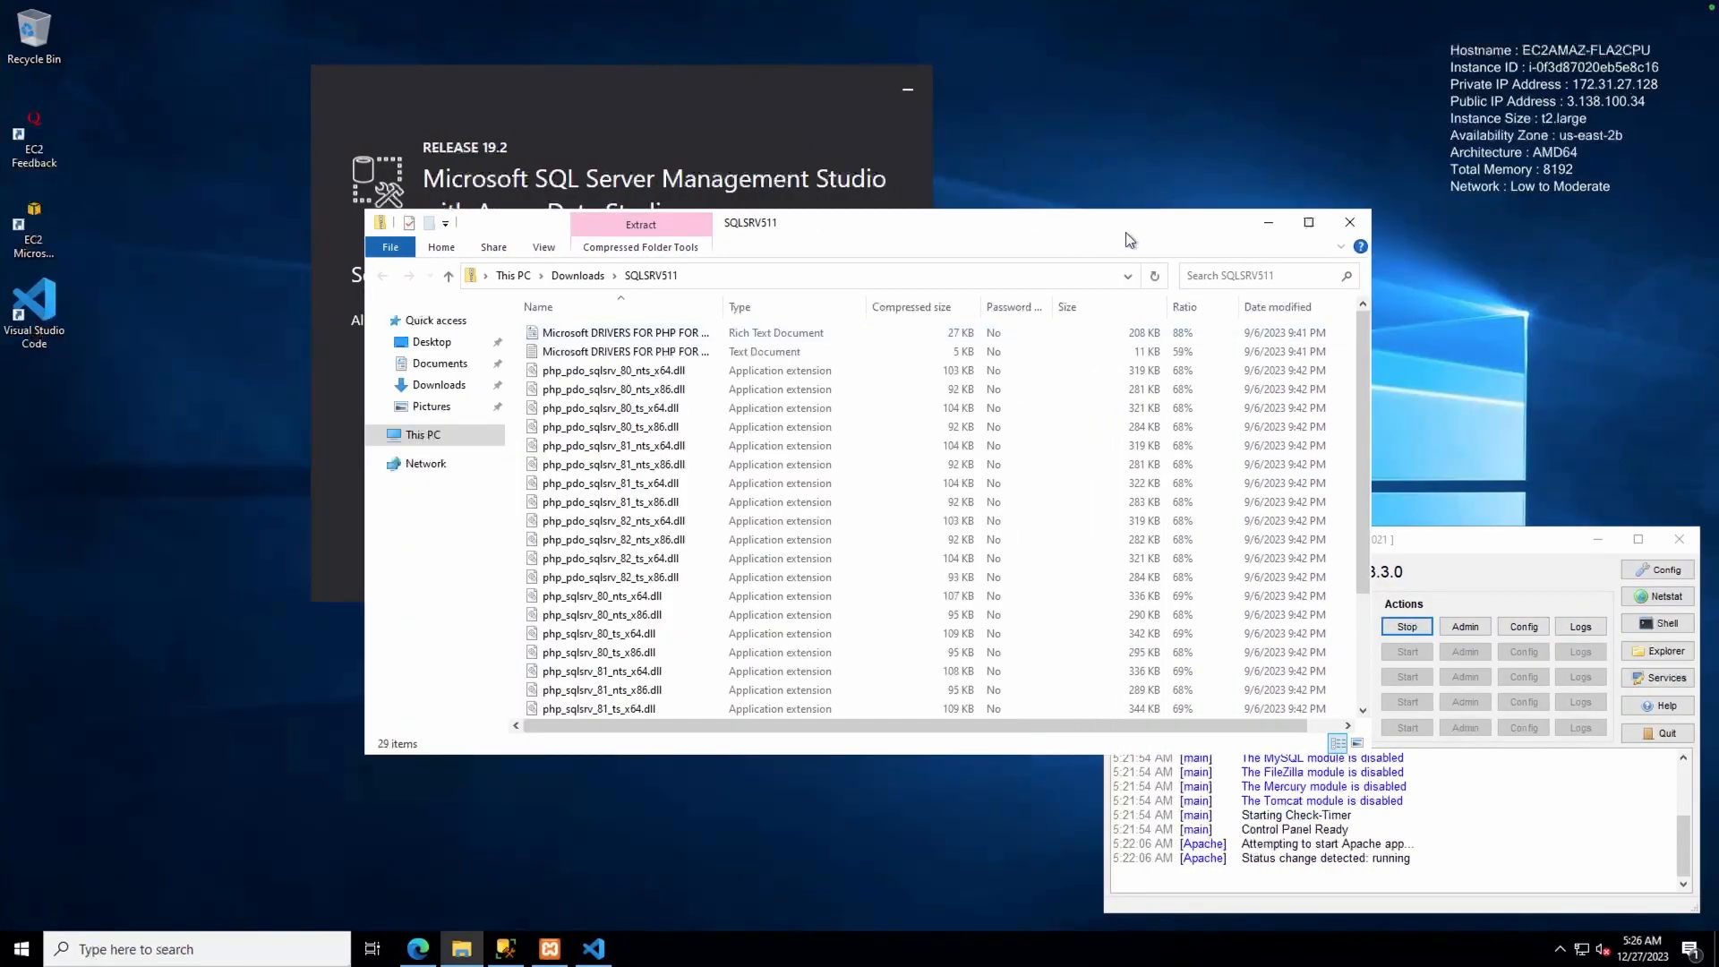
{"action": "left_click", "coordinate": [1350, 224]}
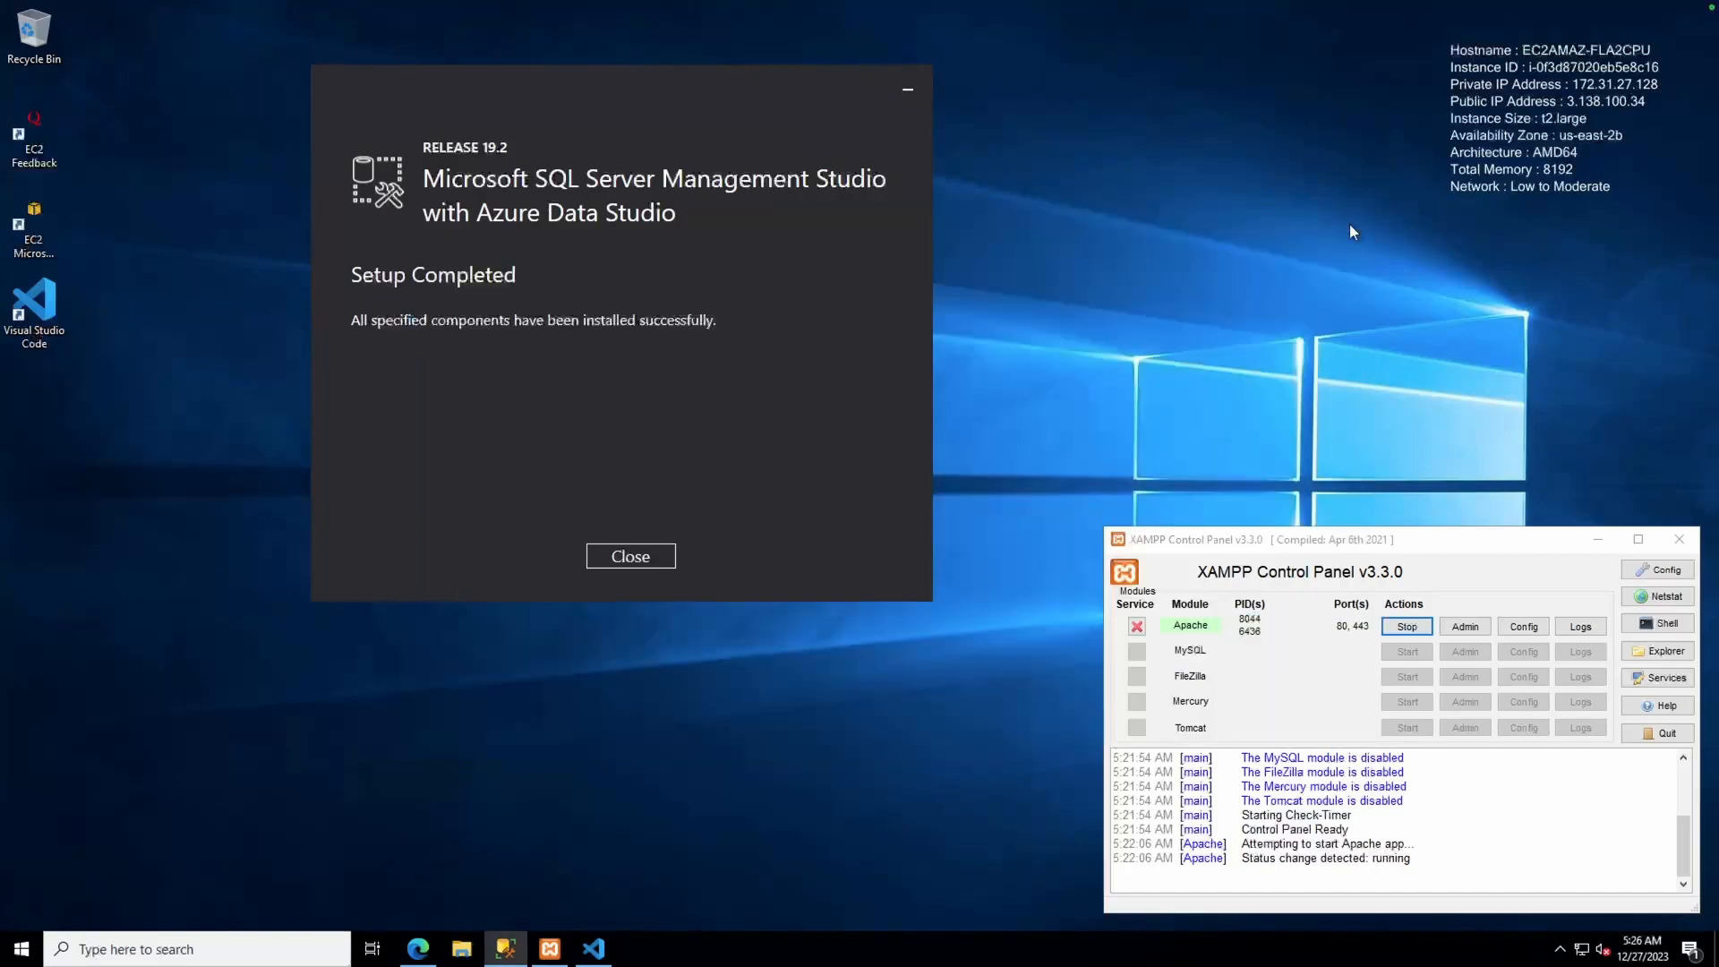
{"action": "left_click", "coordinate": [631, 557]}
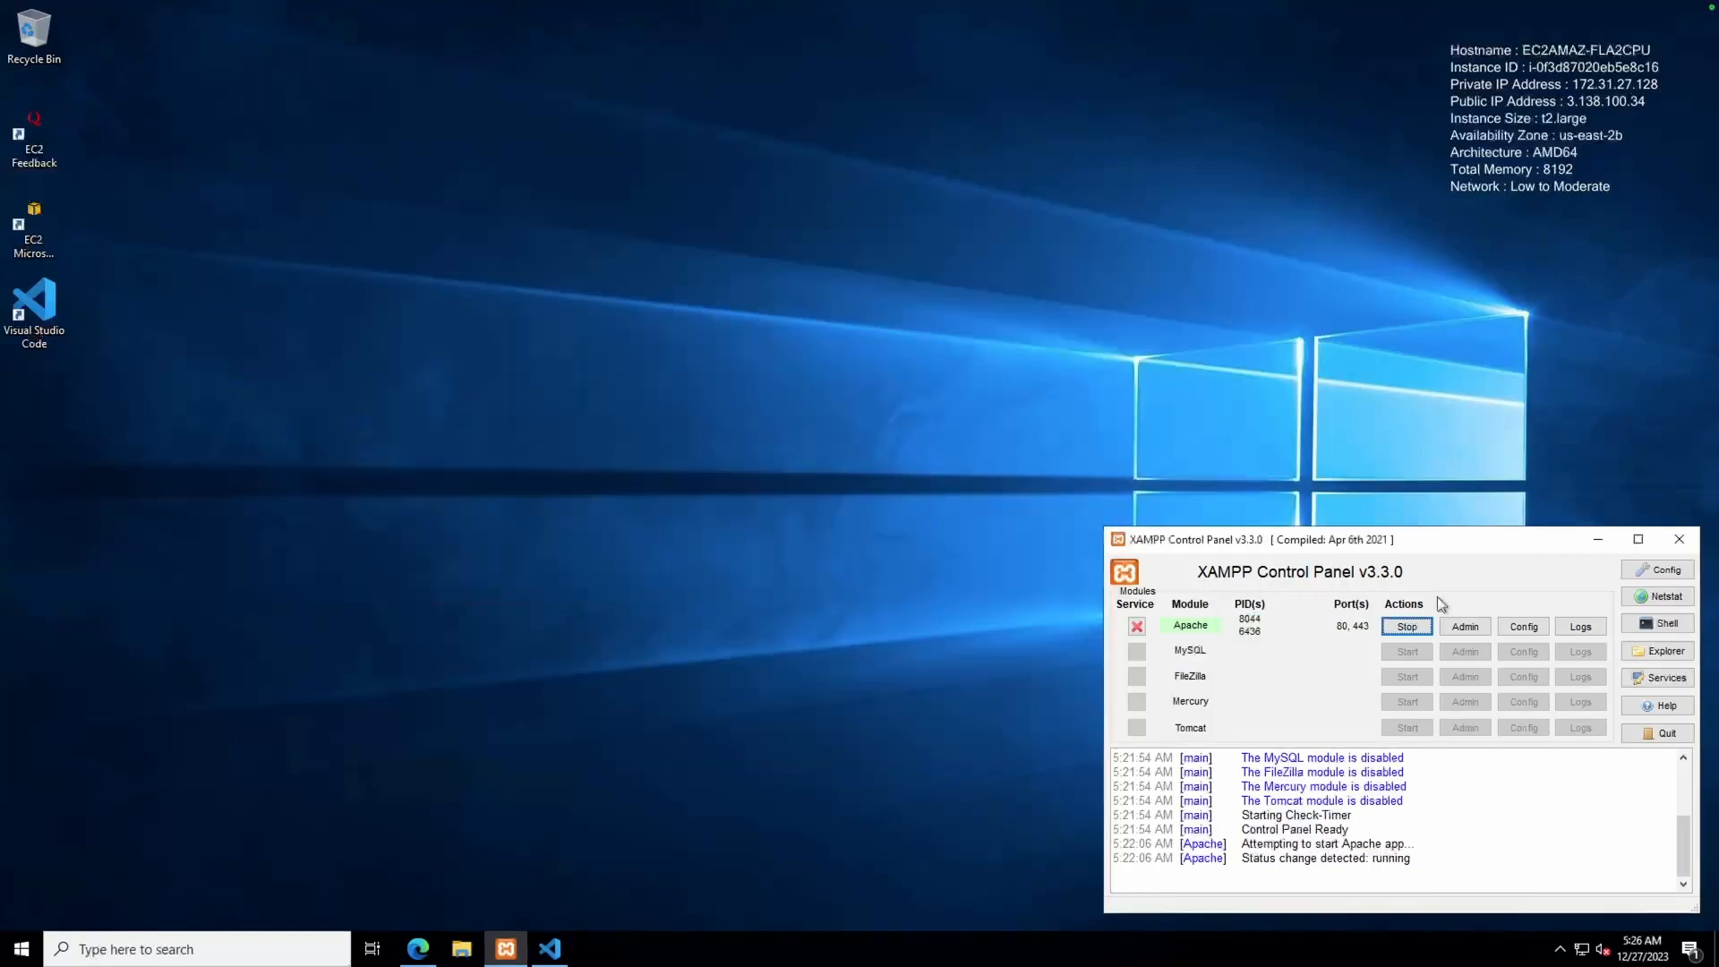
Open php.ini in Notepad from Apache's Config menu in XAMPP Control Panel
{"action": "left_click", "coordinate": [1517, 628]}
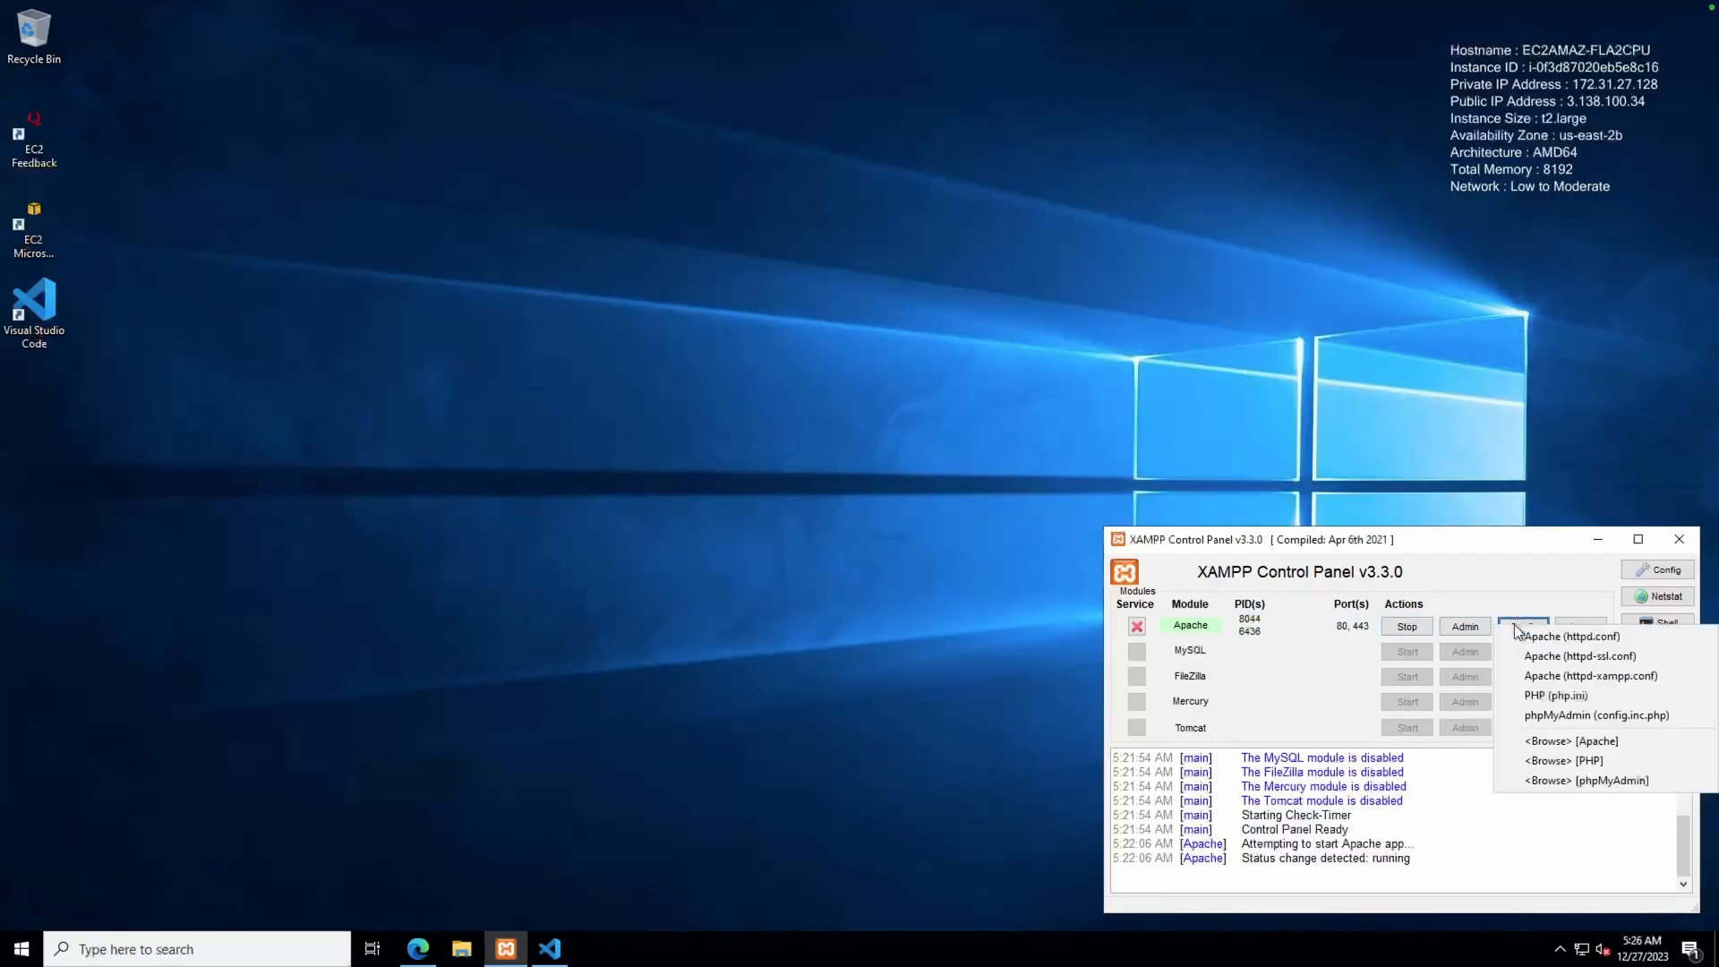
{"action": "left_click", "coordinate": [1520, 695]}
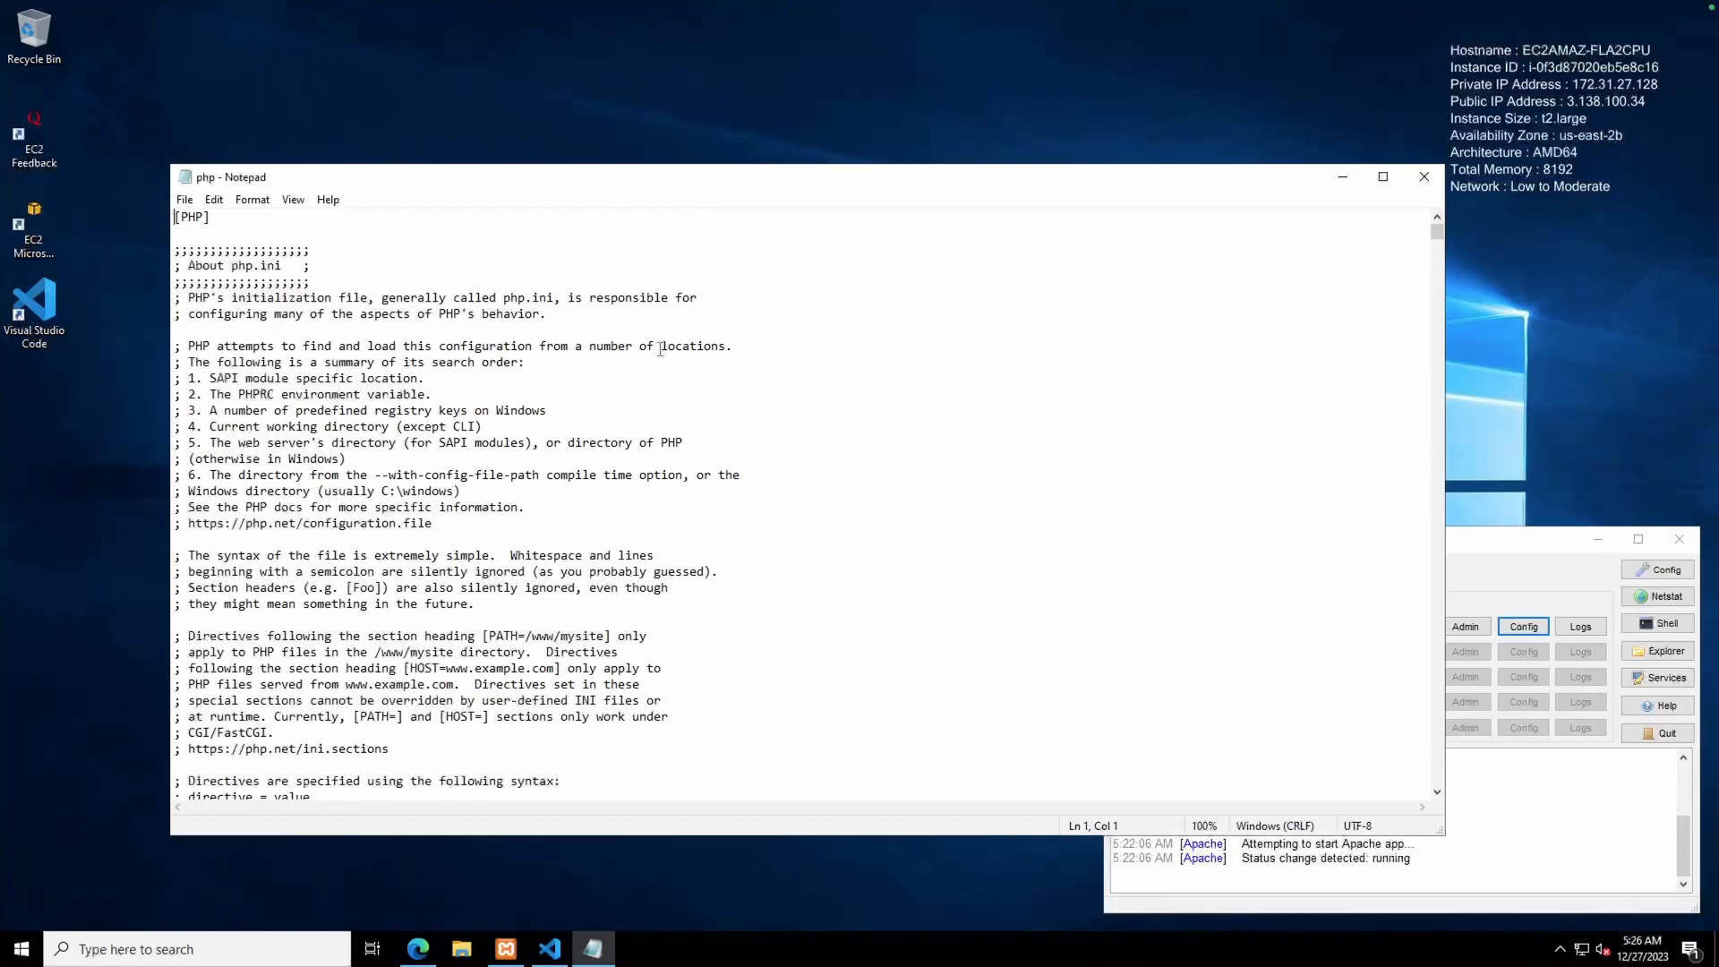
{"action": "left_click_drag", "start_coordinate": [666, 62], "coordinate": [661, 47]}
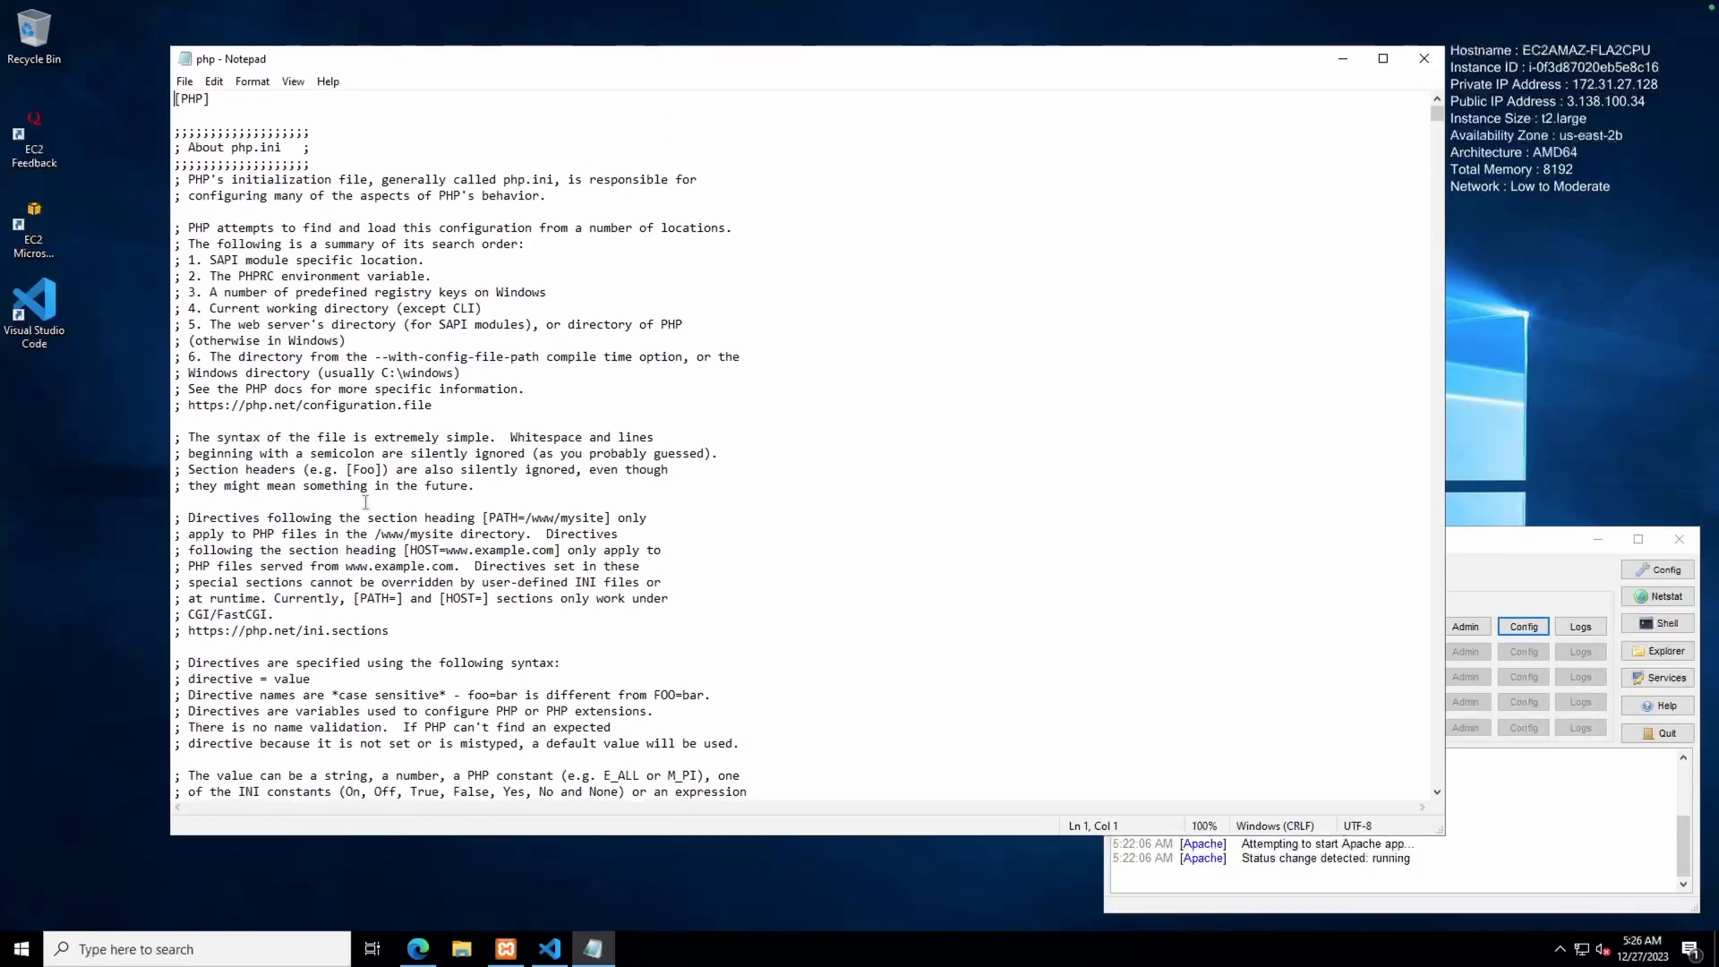
Search php.ini for 'extension' and scroll down to the extensions list
{"action": "key", "text": "ctrl+f"}
{"action": "type", "text": "extension"}
{"action": "key", "text": "Return"}
{"action": "key", "text": "Return"}
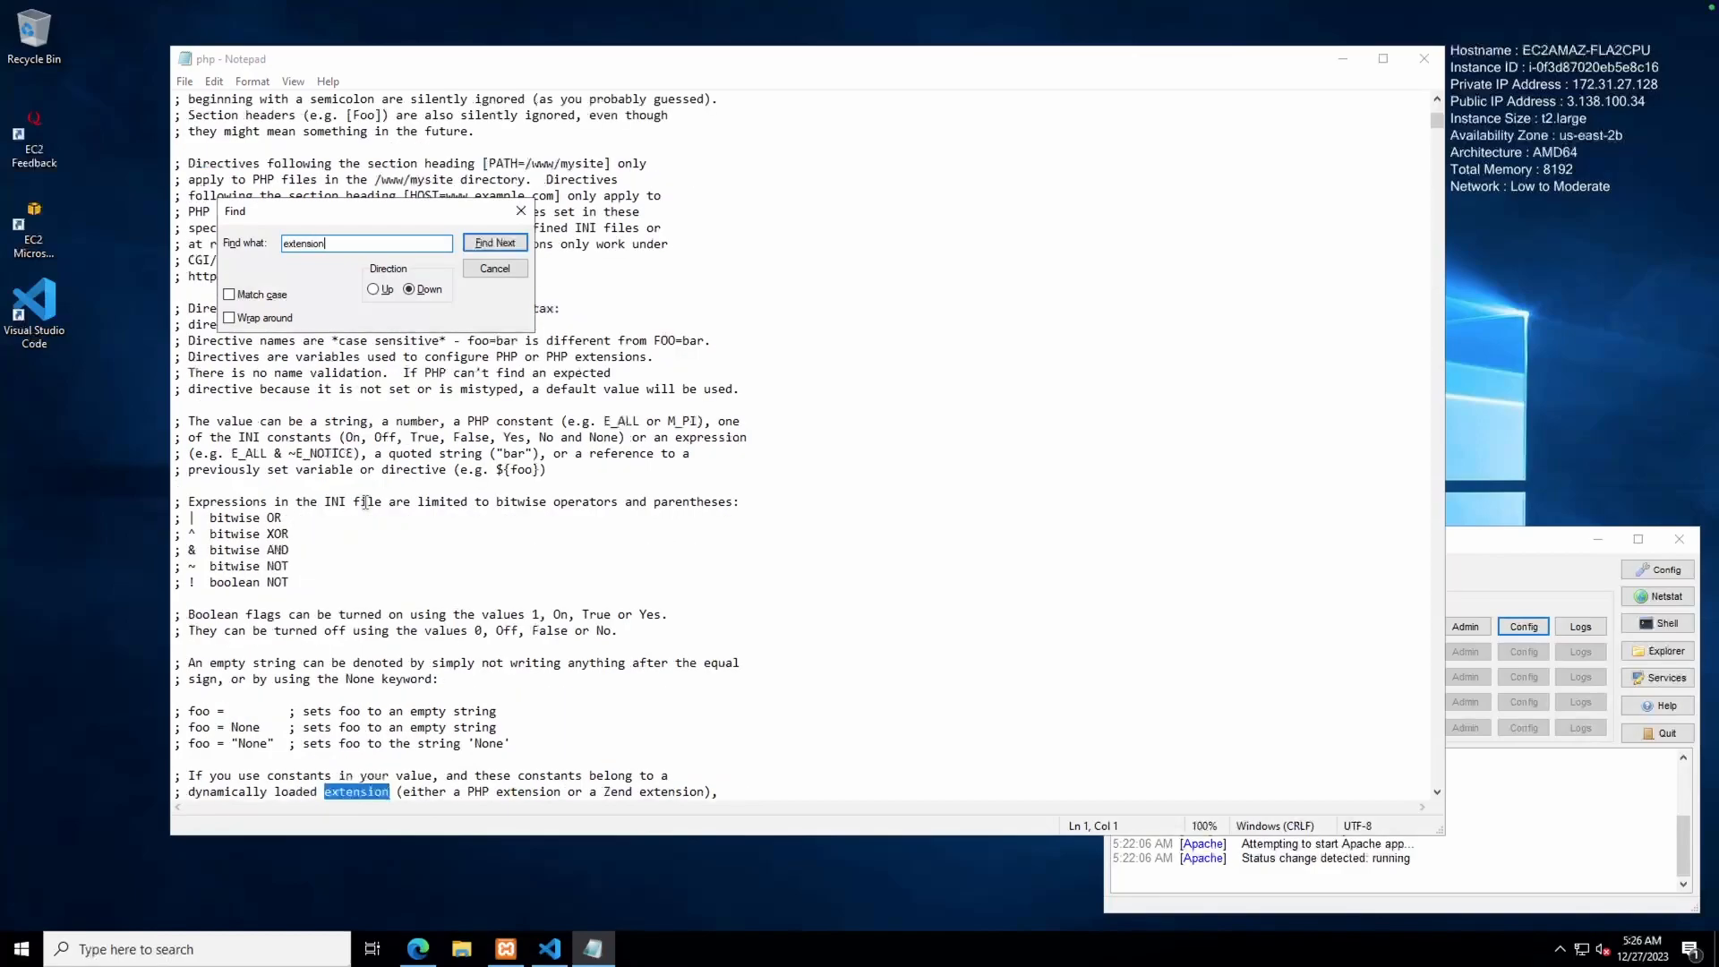
{"action": "key", "text": "Return"}
{"action": "key", "text": "Return"}
{"action": "key", "text": "Return"}
{"action": "key", "text": "Return"}
{"action": "key", "text": "Return"}
{"action": "key", "text": "Return"}
{"action": "key", "text": "Return"}
{"action": "key", "text": "Return"}
{"action": "key", "text": "Return"}
{"action": "key", "text": "Return"}
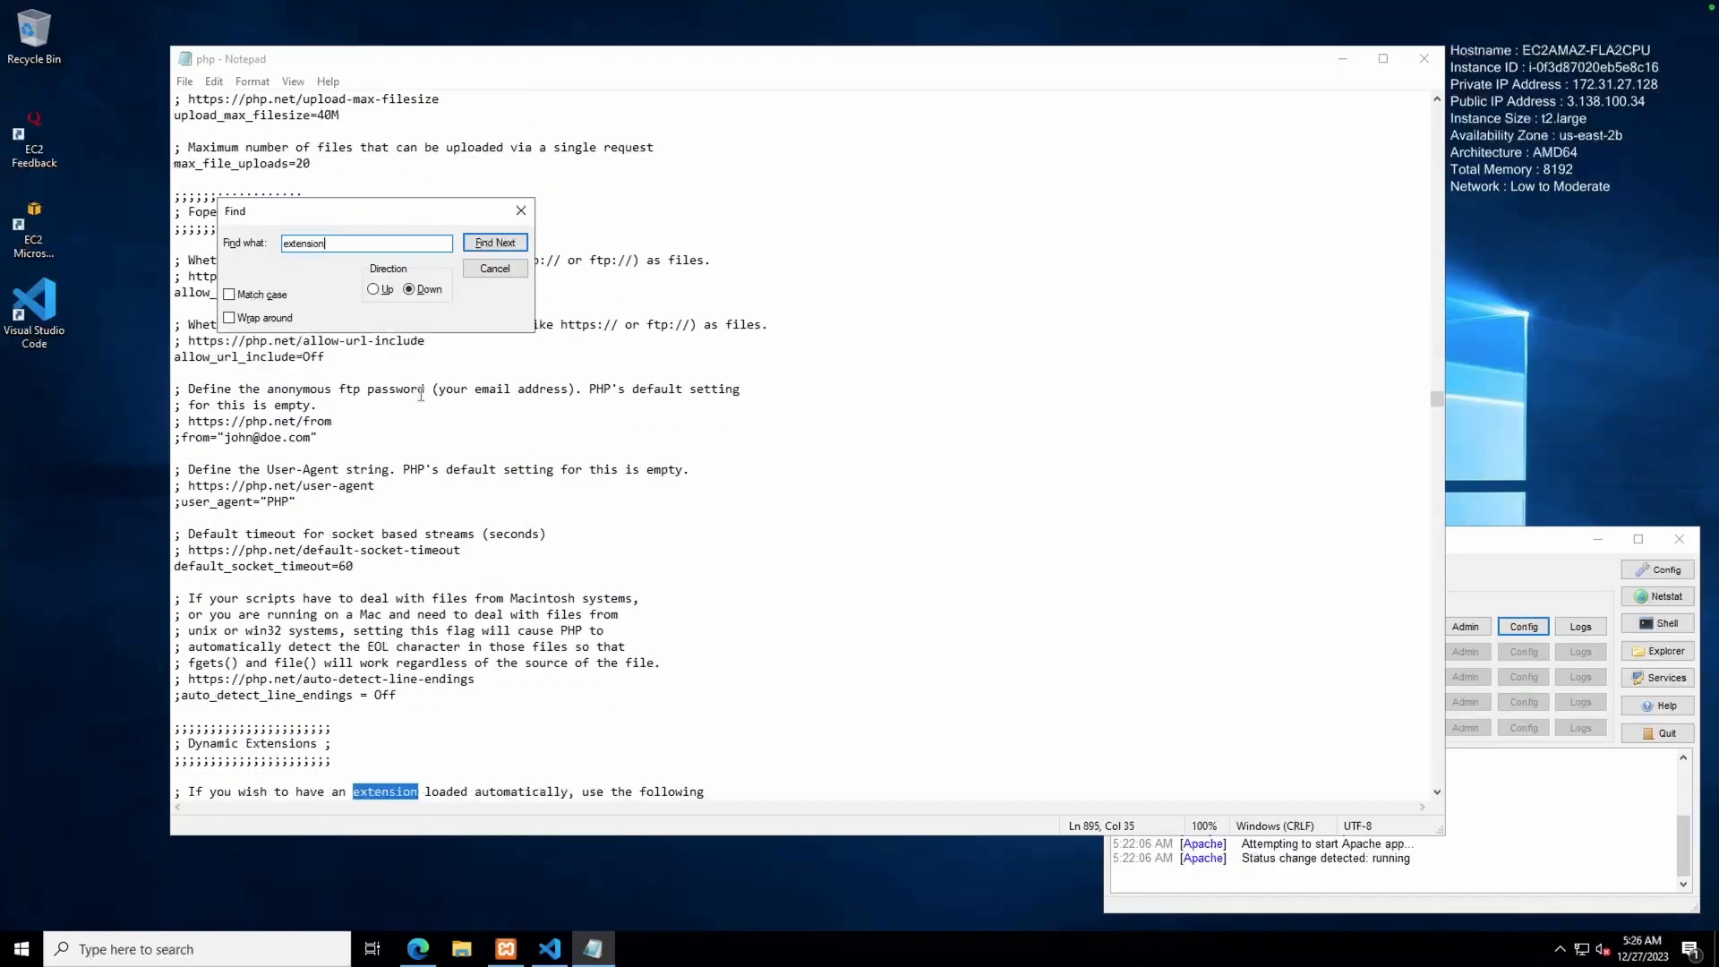
{"action": "left_click", "coordinate": [493, 269]}
{"action": "scroll", "coordinate": [360, 583], "scroll_direction": "down", "scroll_amount": 4}
{"action": "scroll", "coordinate": [360, 583], "scroll_direction": "down", "scroll_amount": 10}
{"action": "scroll", "coordinate": [360, 582], "scroll_direction": "down", "scroll_amount": 6}
Add extension=sqlsrv_82_ts_x64 on a new line below ;extension=shmop and save php.ini
{"action": "left_click", "coordinate": [298, 711]}
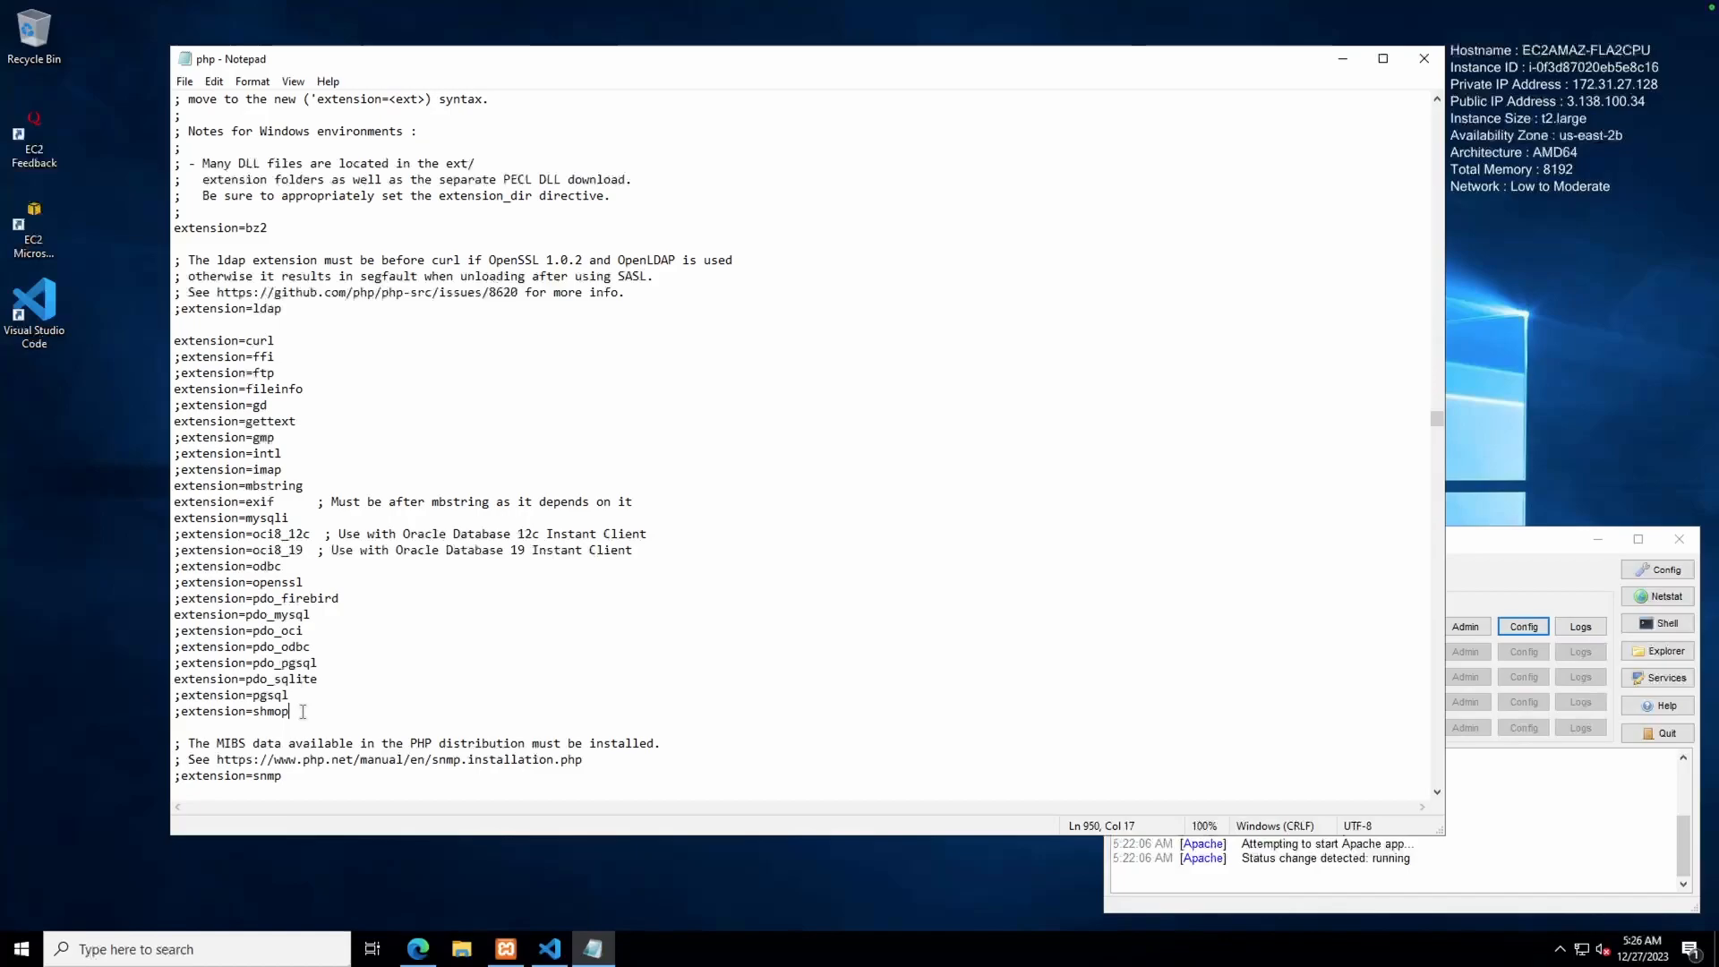
{"action": "key", "text": "Return"}
{"action": "key", "text": "ctrl+v"}
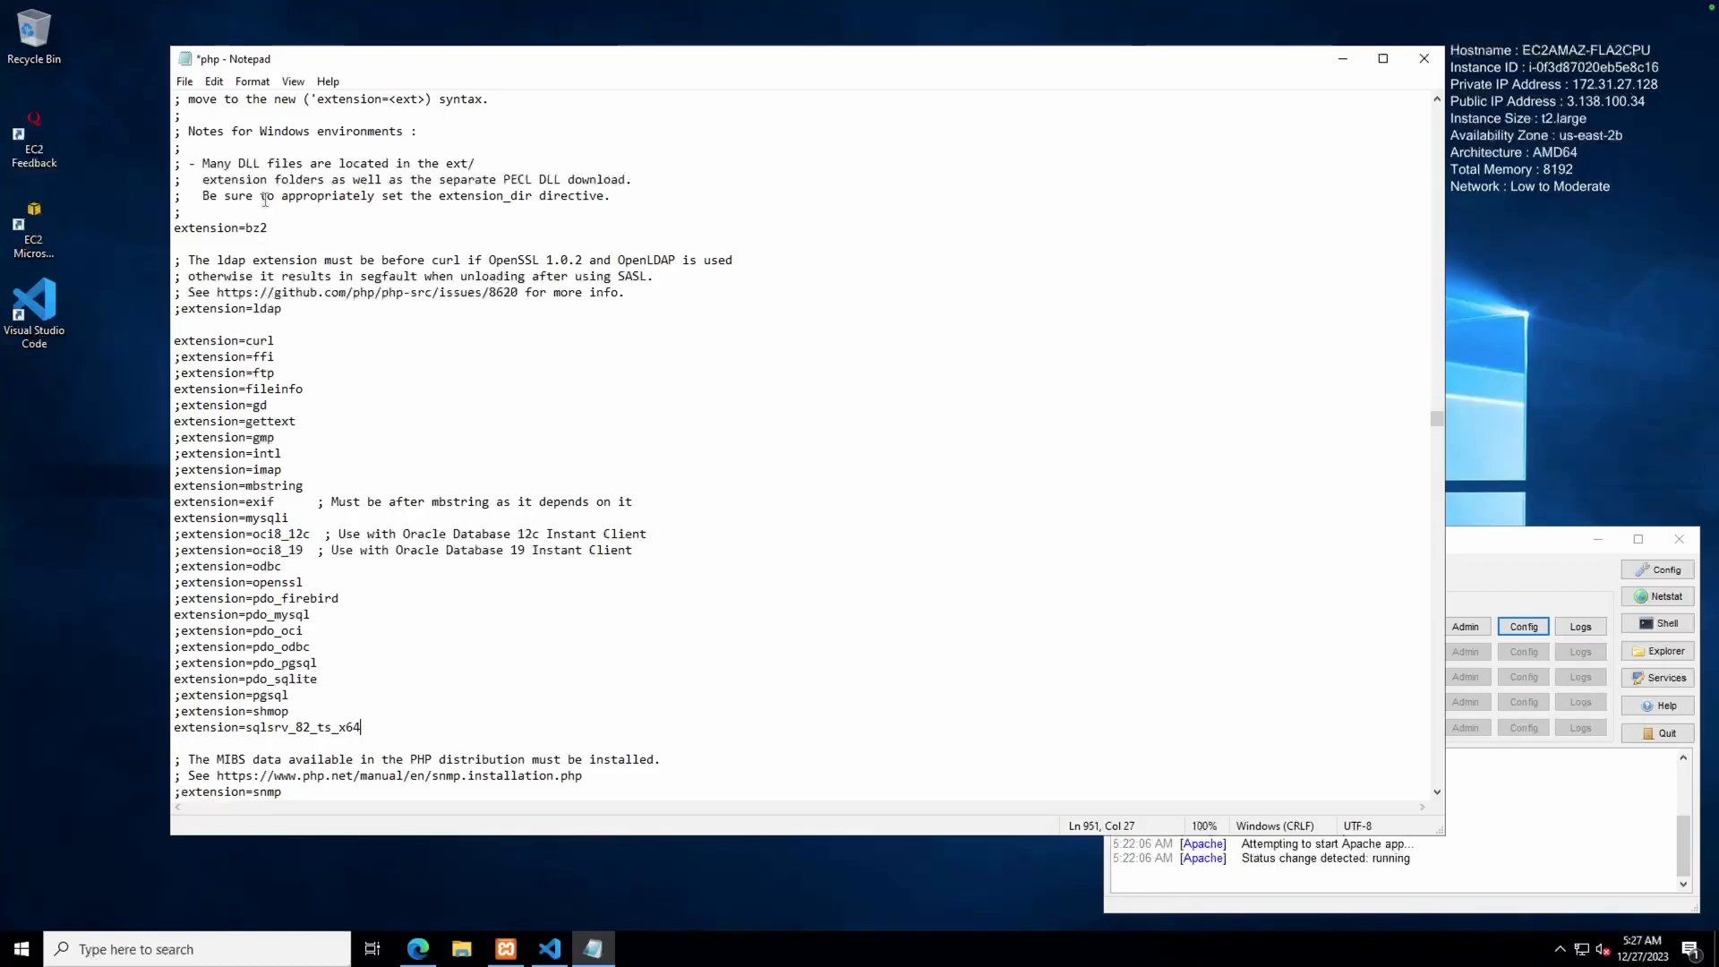
{"action": "left_click", "coordinate": [186, 82]}
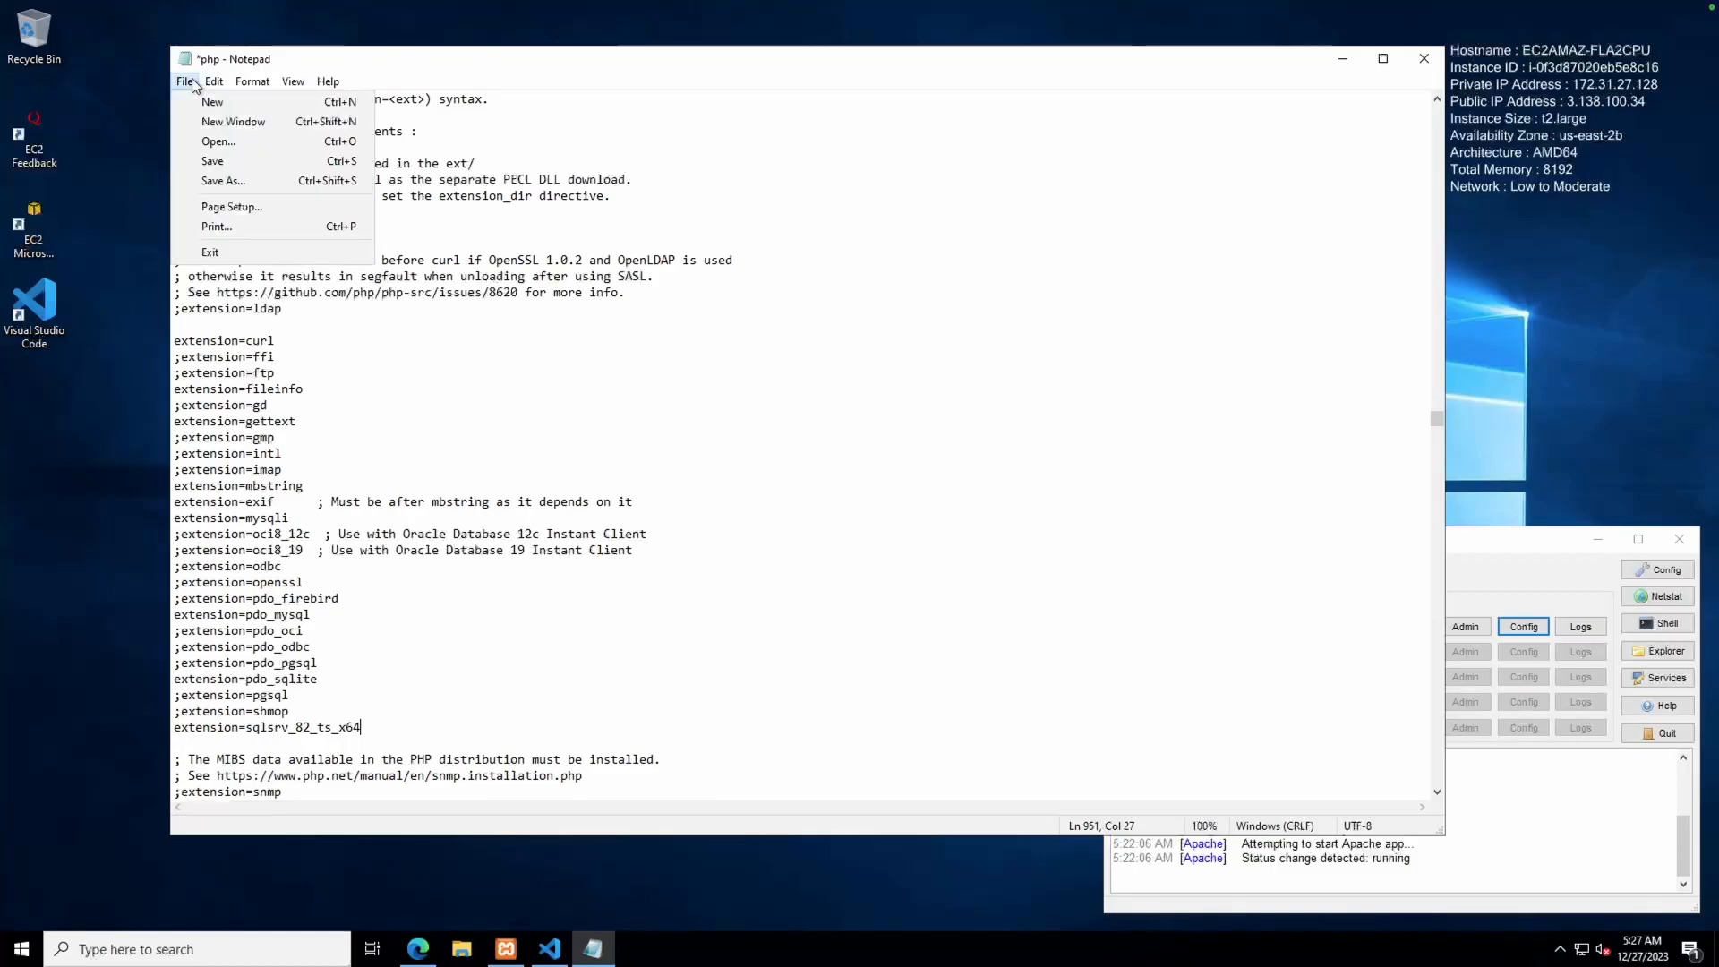
{"action": "left_click", "coordinate": [207, 162]}
Close Notepad and restart Apache in XAMPP with Stop then Start
{"action": "left_click", "coordinate": [1432, 61]}
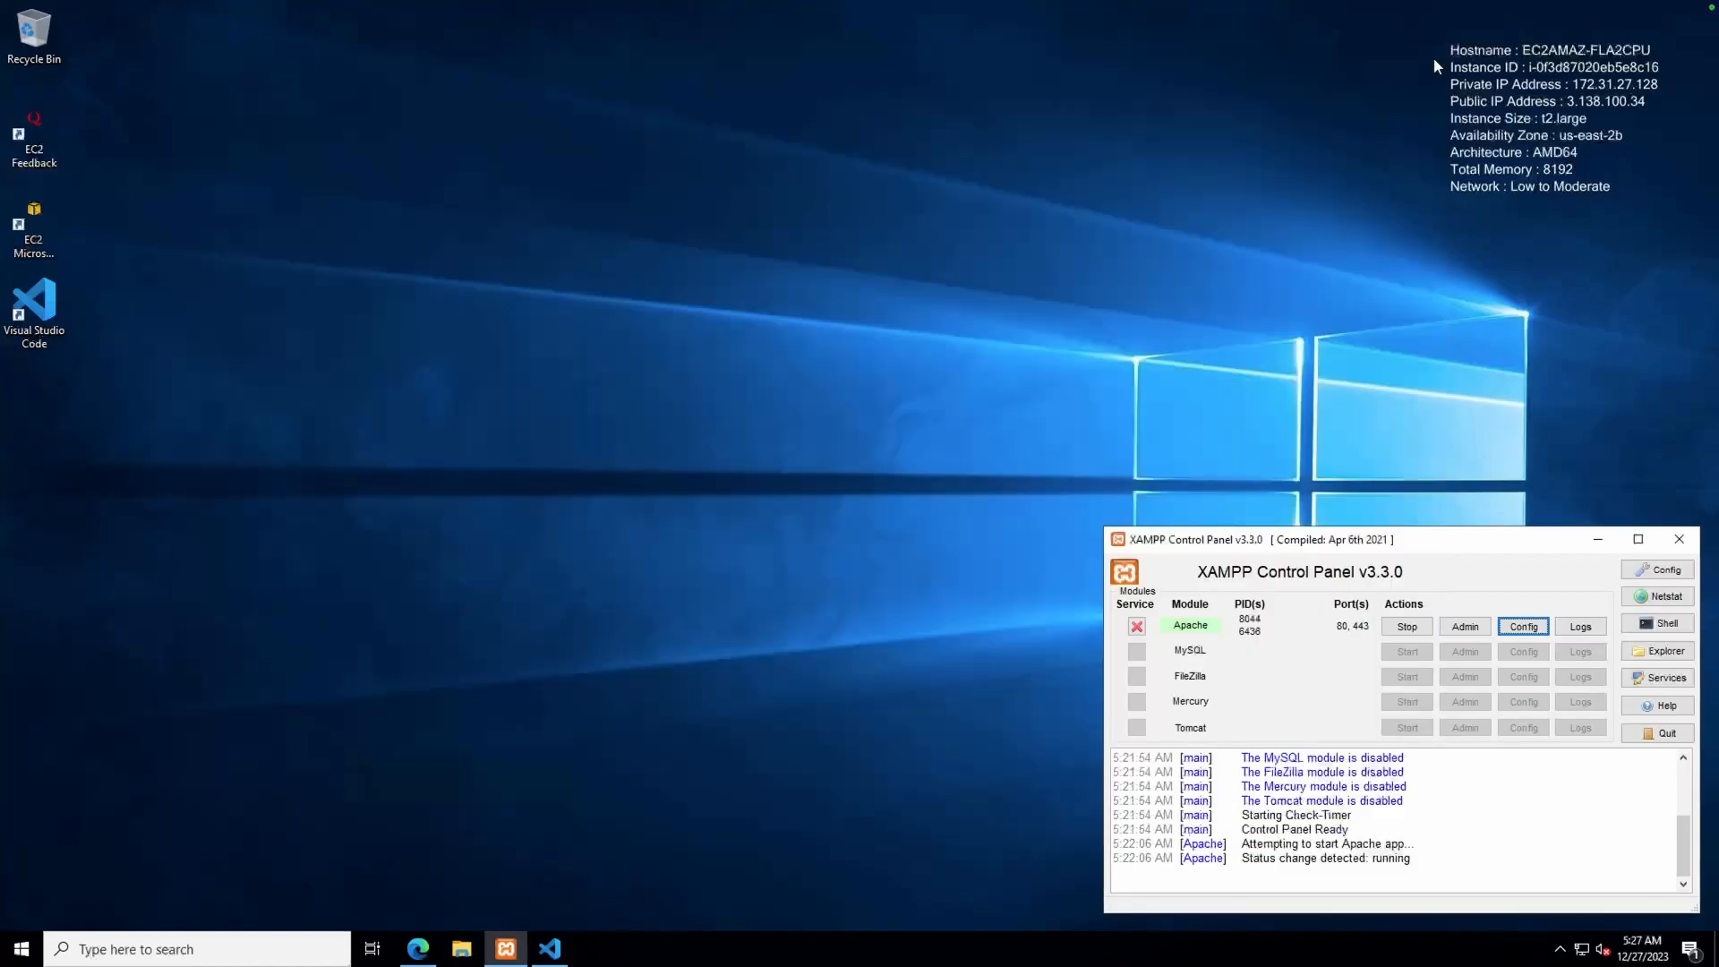
{"action": "left_click", "coordinate": [1389, 630]}
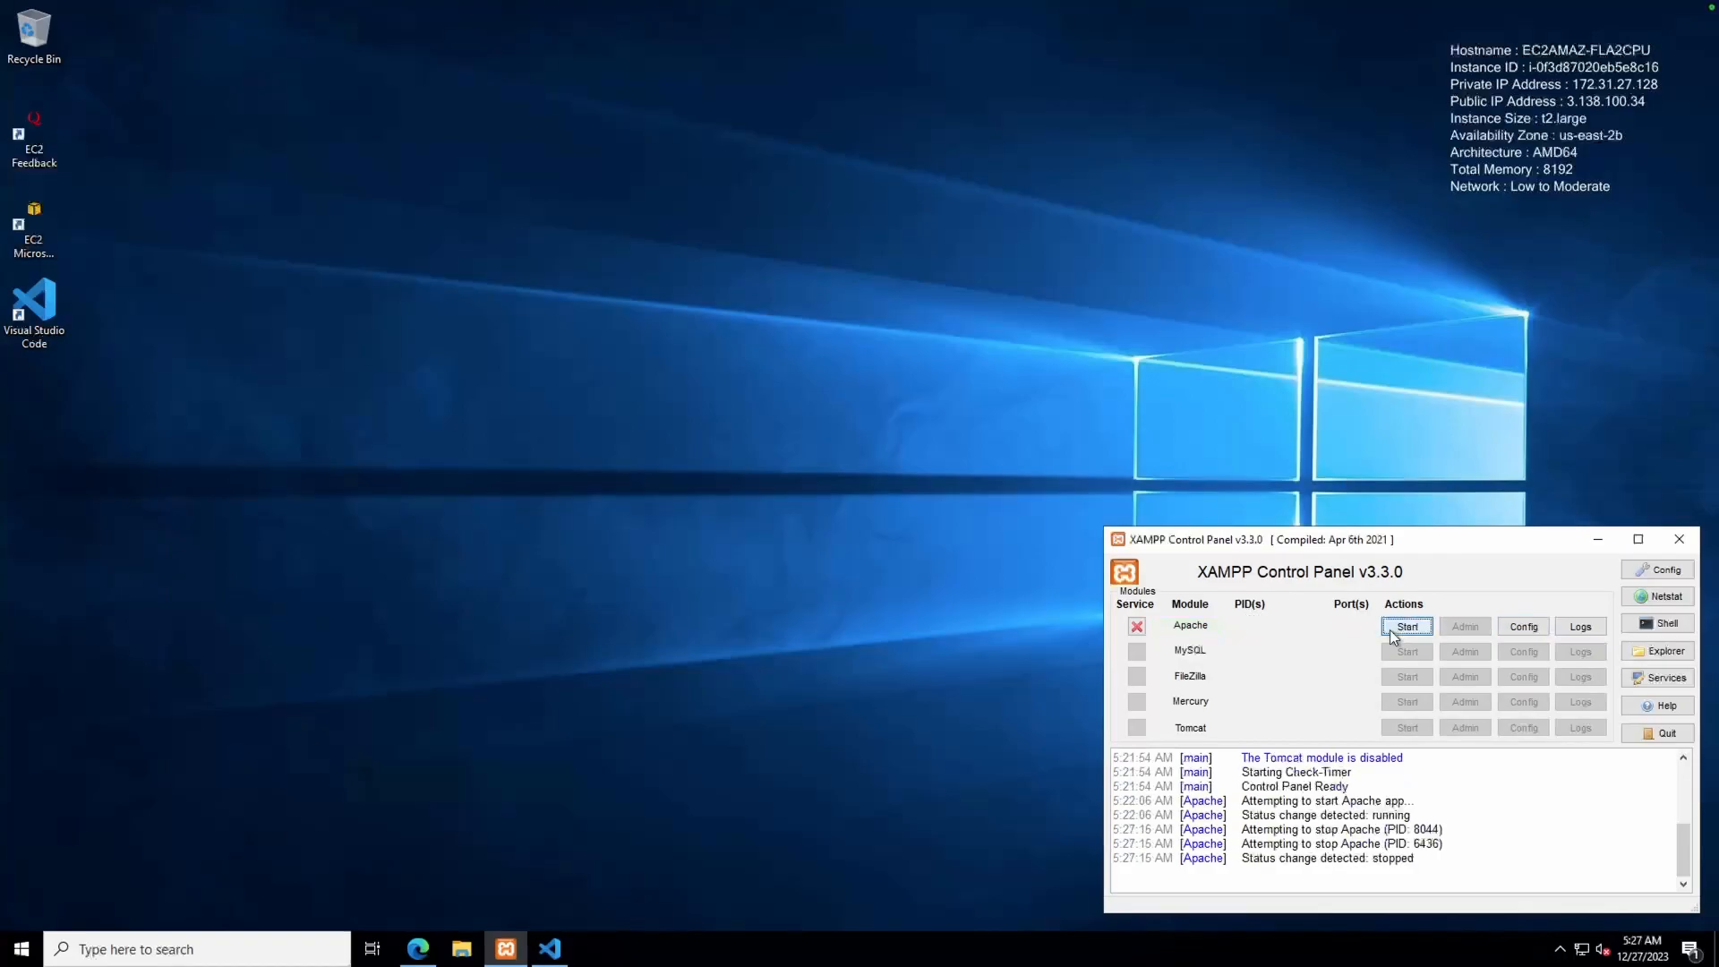
{"action": "left_click", "coordinate": [1390, 630]}
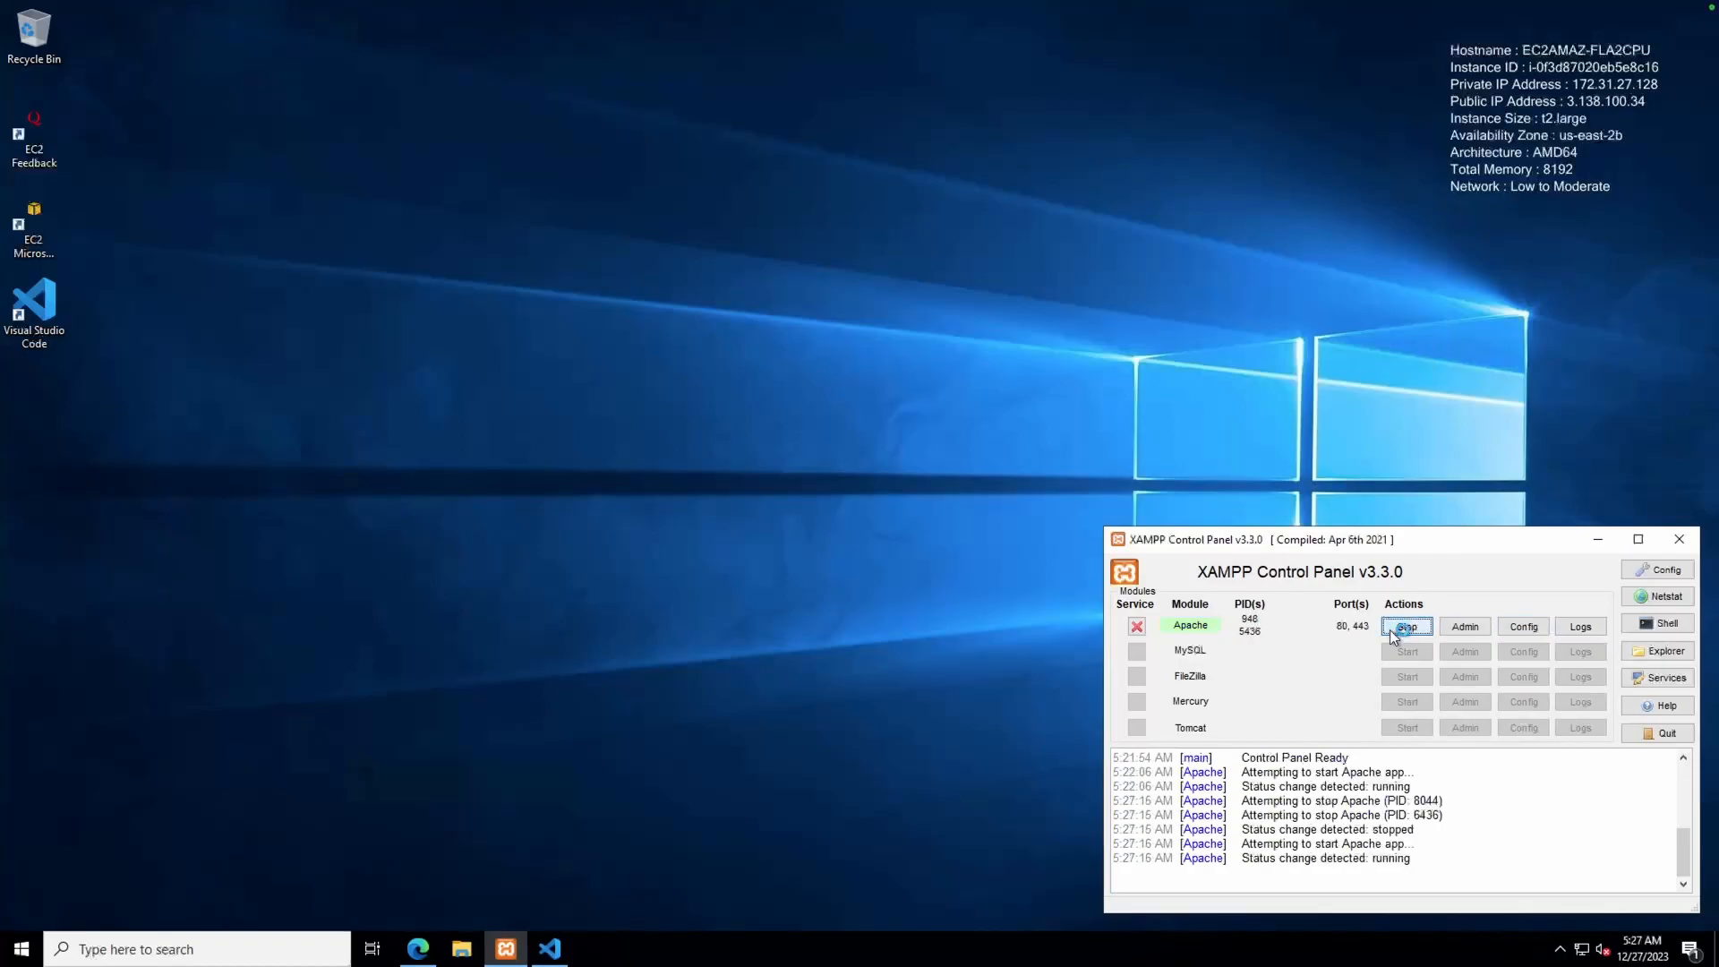
Find 'sqlser' on the XAMPP PHPInfo page to confirm the sqlsrv section, then close it
{"action": "left_click", "coordinate": [418, 948]}
{"action": "left_click", "coordinate": [779, 31]}
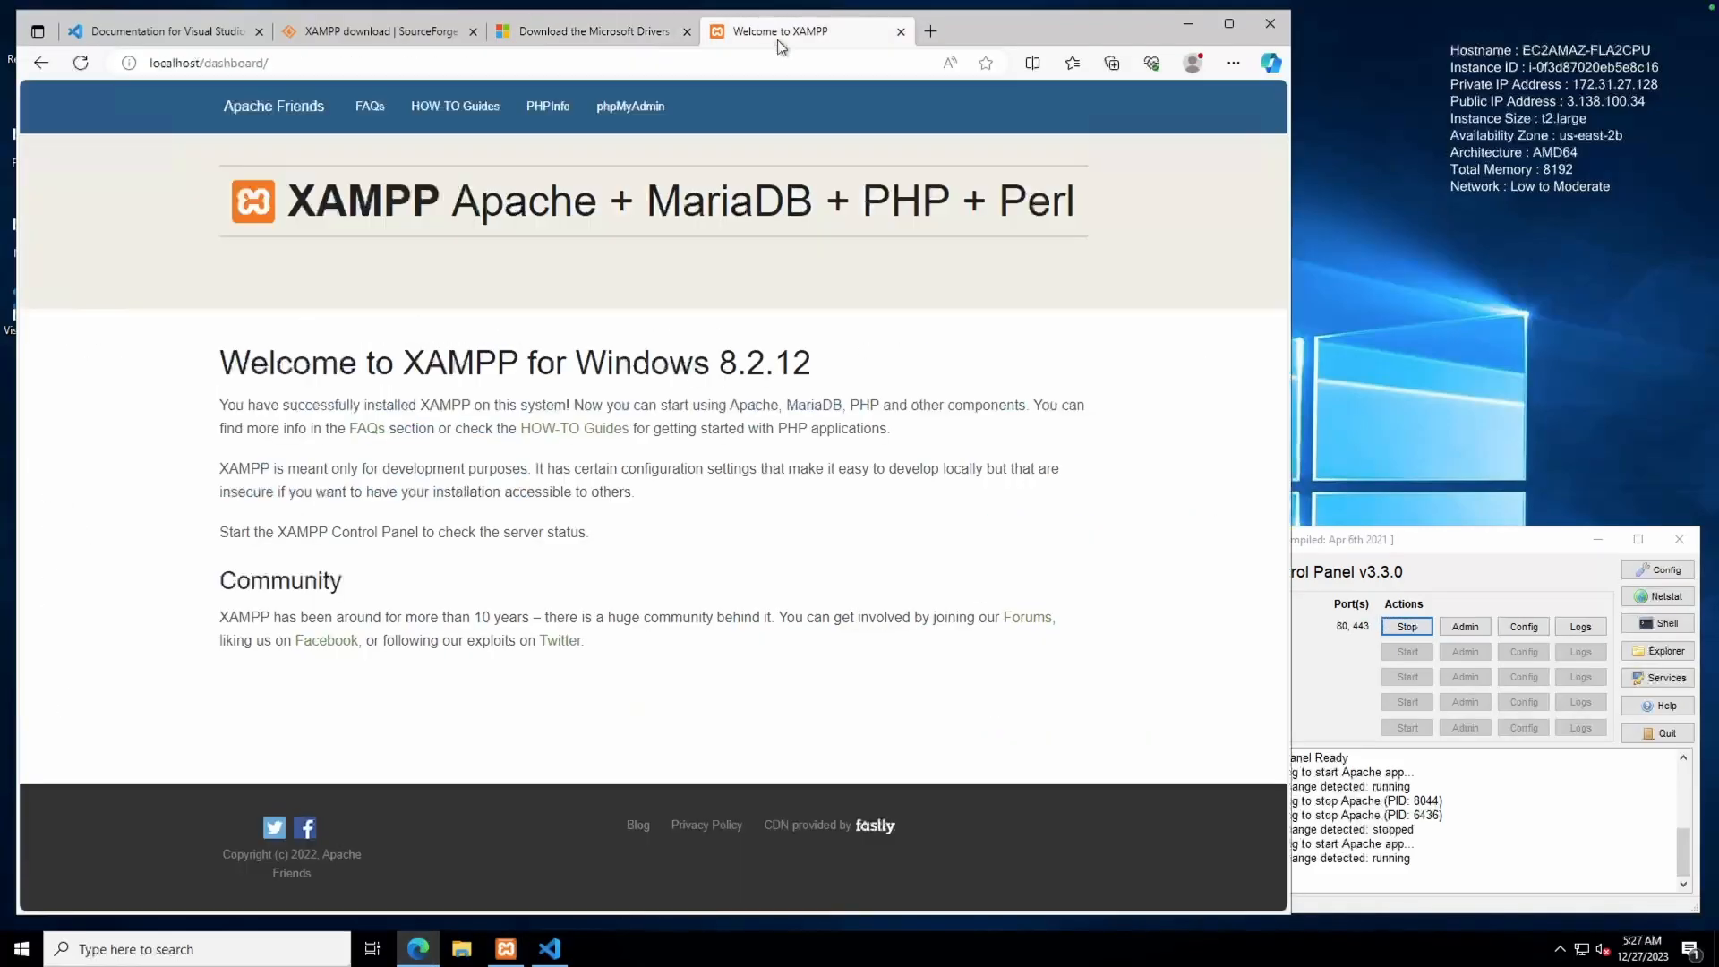
{"action": "left_click", "coordinate": [561, 107]}
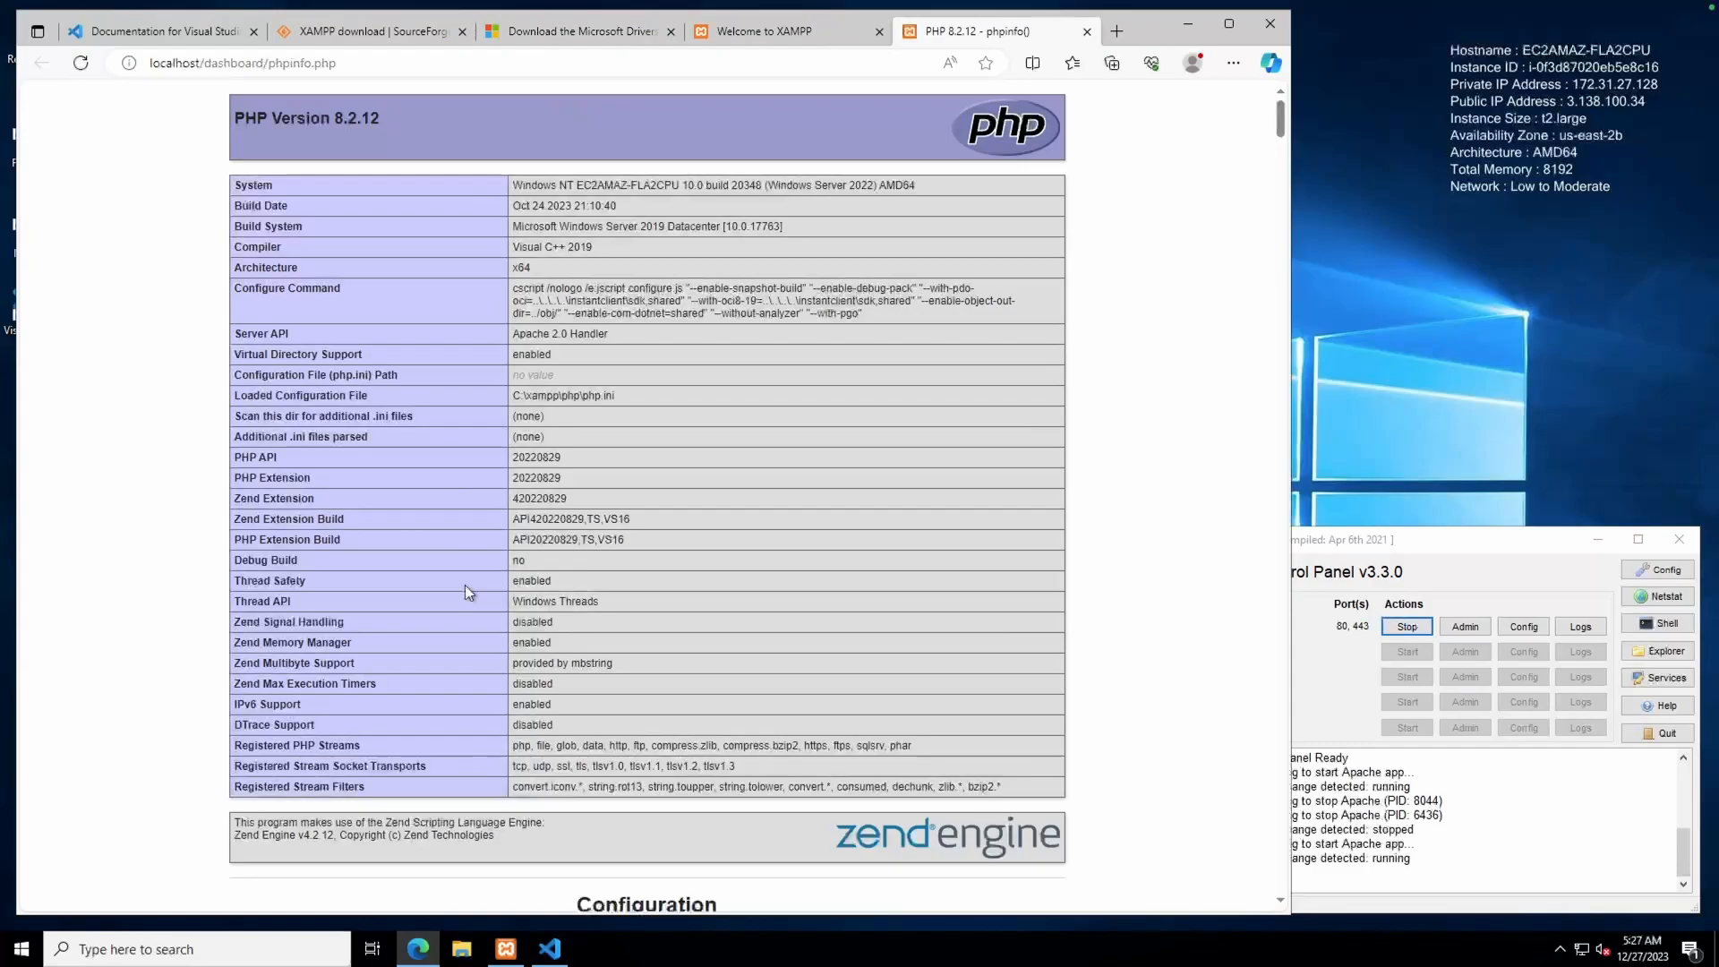
{"action": "key", "text": "ctrl+f"}
{"action": "type", "text": "sqlser"}
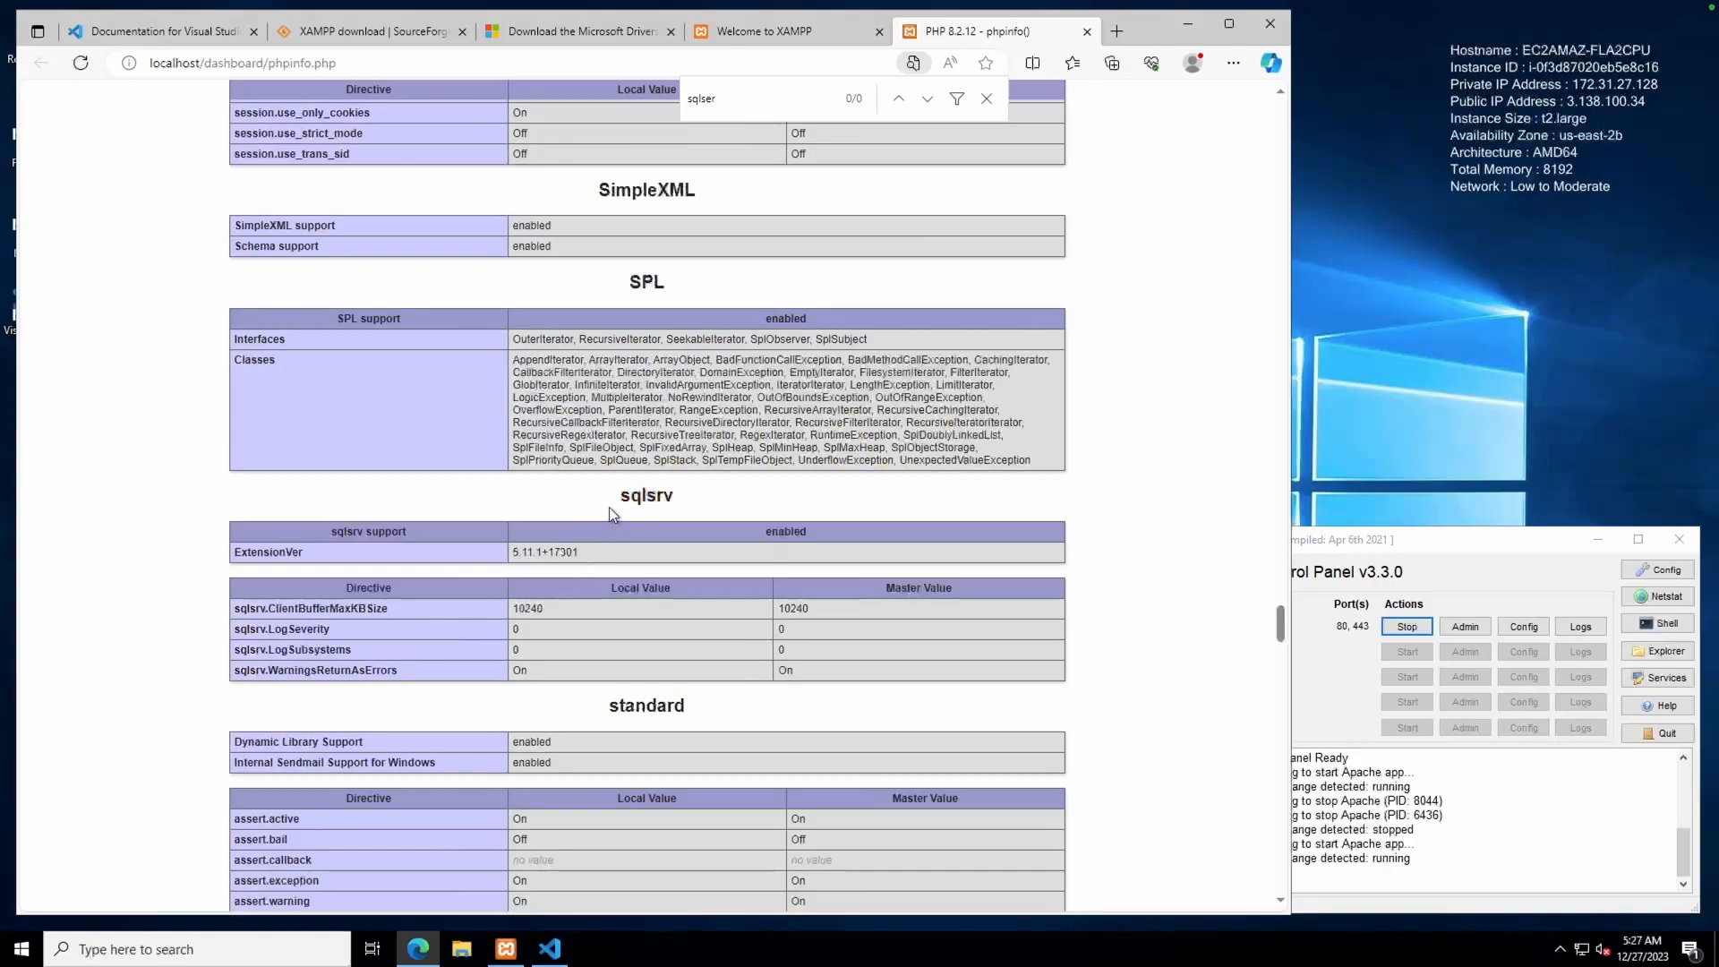
{"action": "left_click_drag", "start_coordinate": [609, 506], "coordinate": [868, 654]}
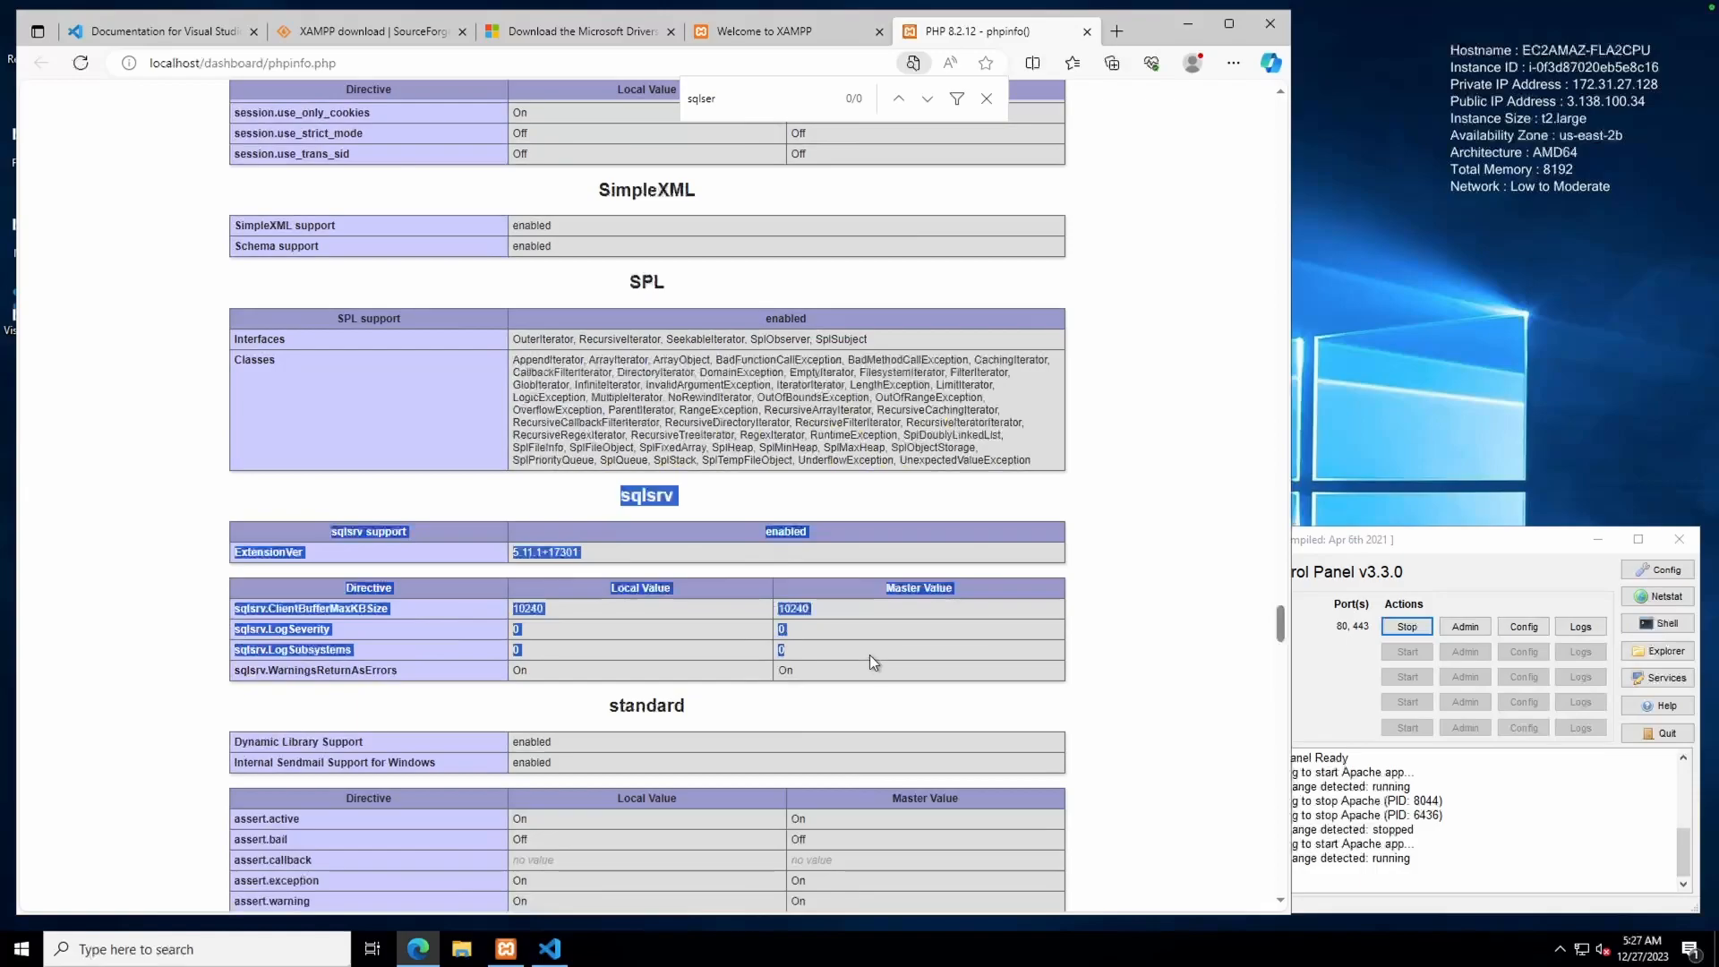
{"action": "left_click", "coordinate": [696, 561]}
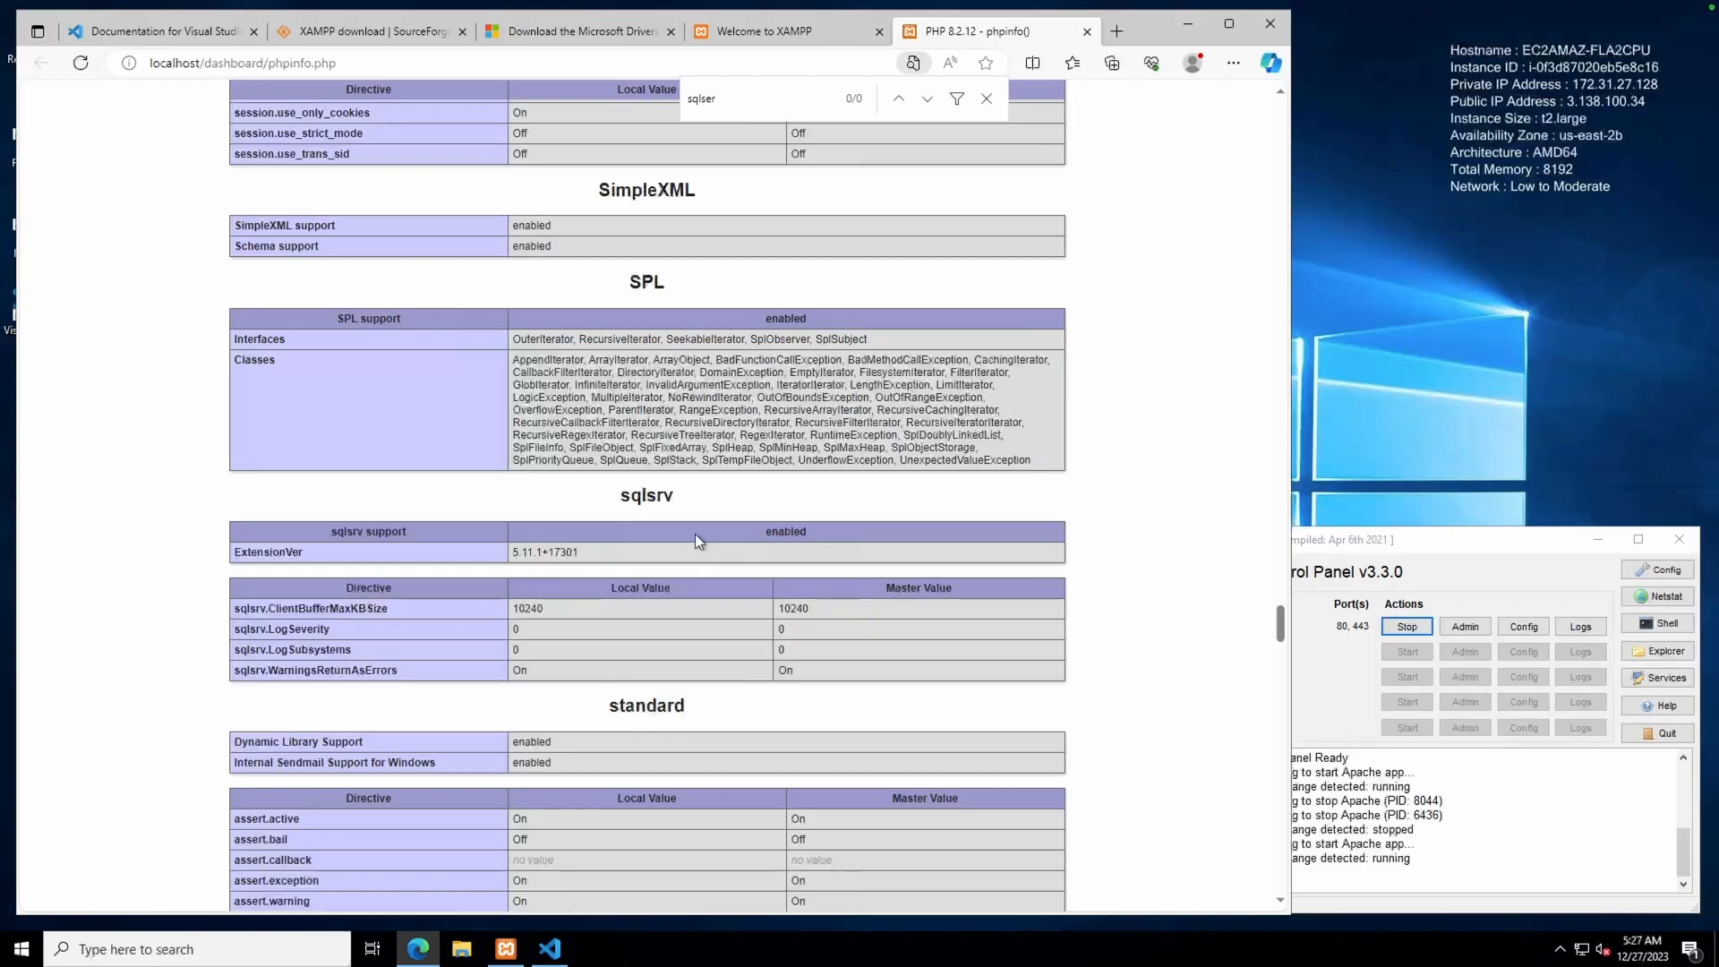
{"action": "scroll", "coordinate": [696, 541], "scroll_direction": "up", "scroll_amount": 20}
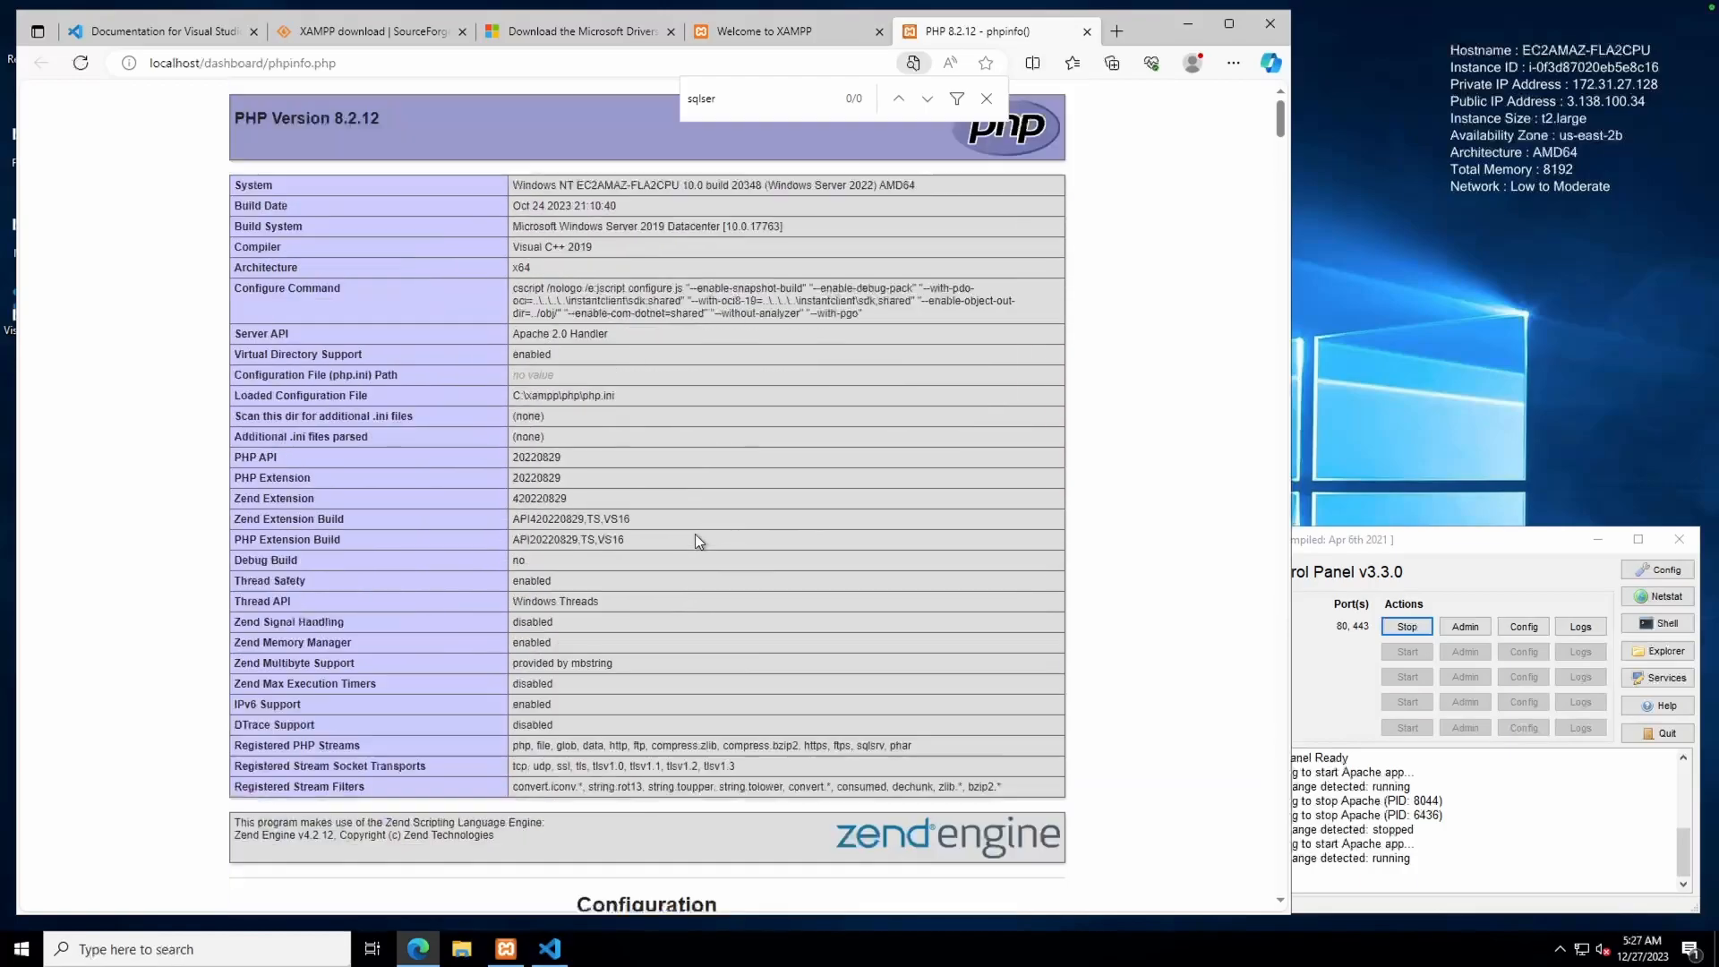
{"action": "left_click", "coordinate": [1086, 31]}
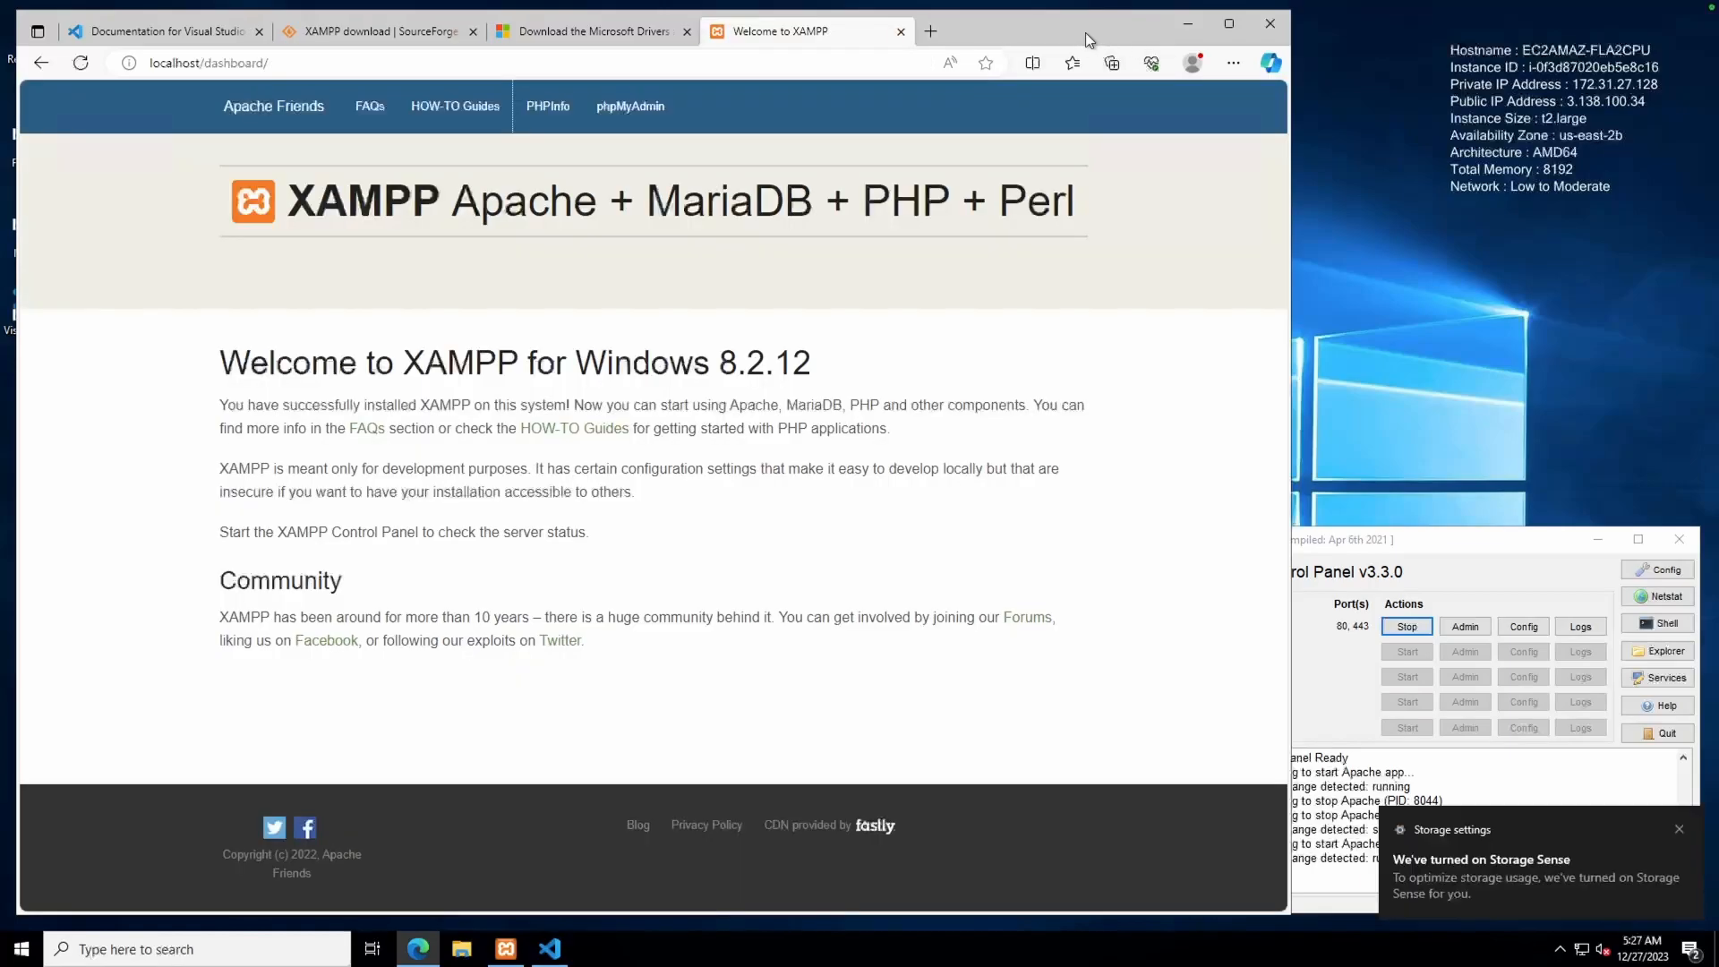
Minimize Edge and bring up the Start menu's program list
{"action": "left_click", "coordinate": [1177, 27]}
{"action": "left_click", "coordinate": [465, 648]}
{"action": "left_click", "coordinate": [21, 948]}
Locate the SQL Server Management Studio 19 shortcut via its Start menu entry and copy it to the desktop
{"action": "left_click", "coordinate": [213, 573]}
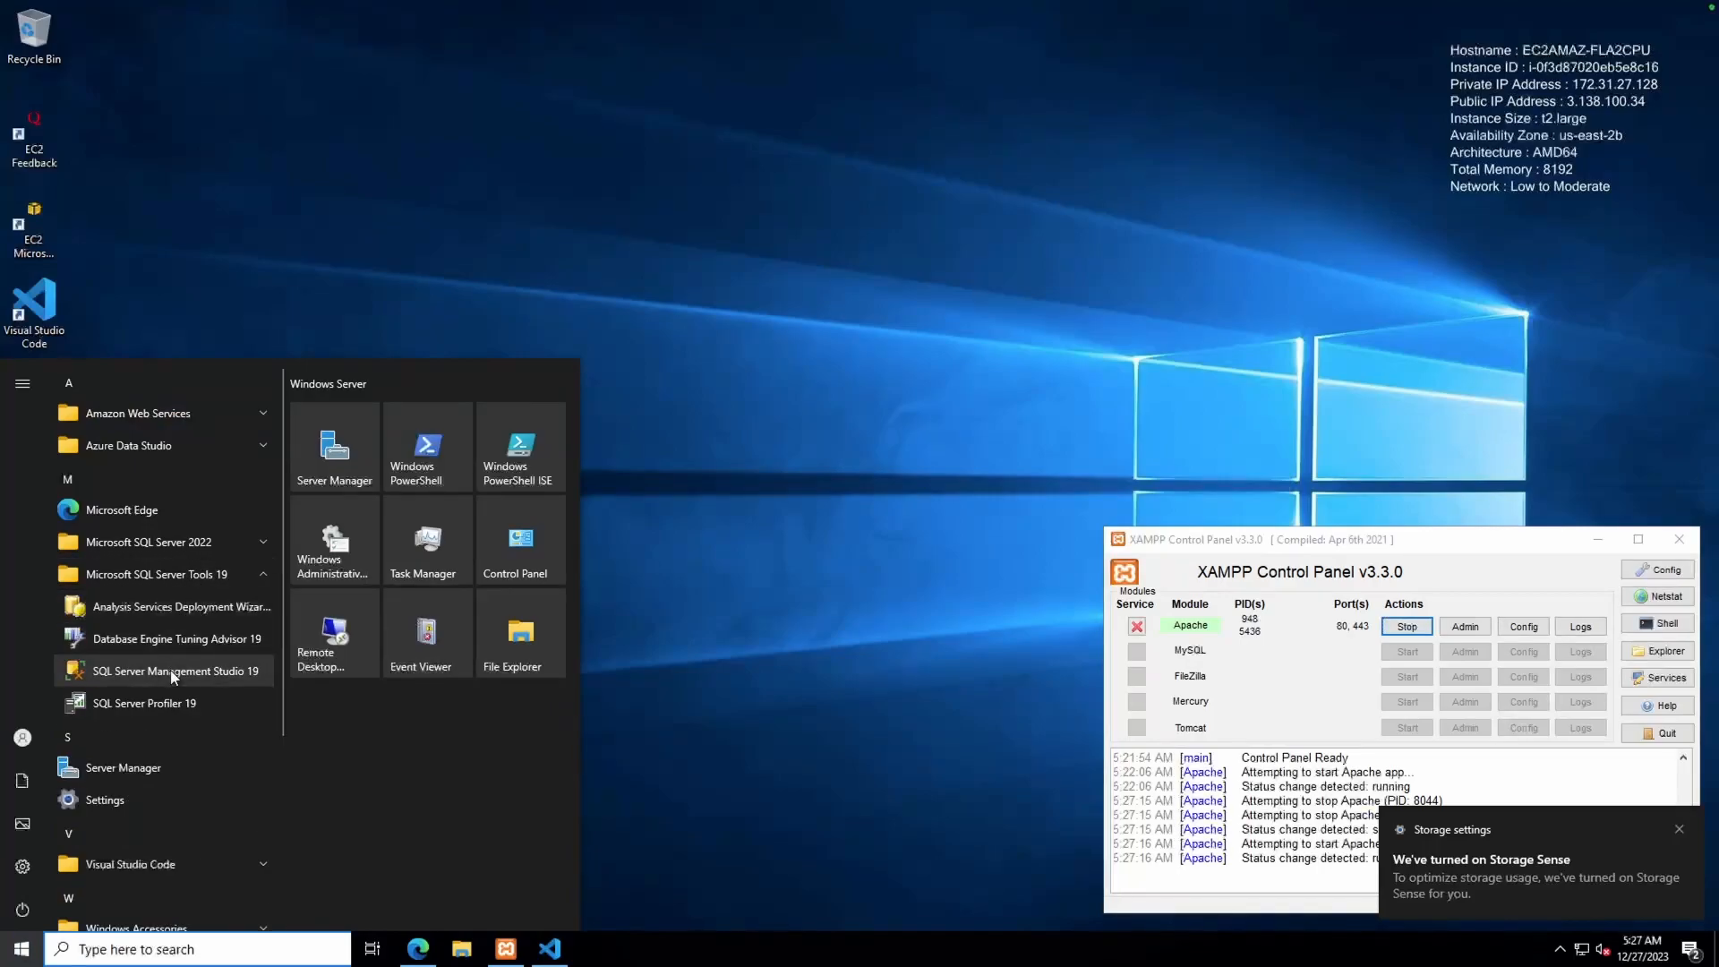
{"action": "right_click", "coordinate": [236, 675]}
{"action": "mouse_move", "coordinate": [235, 727]}
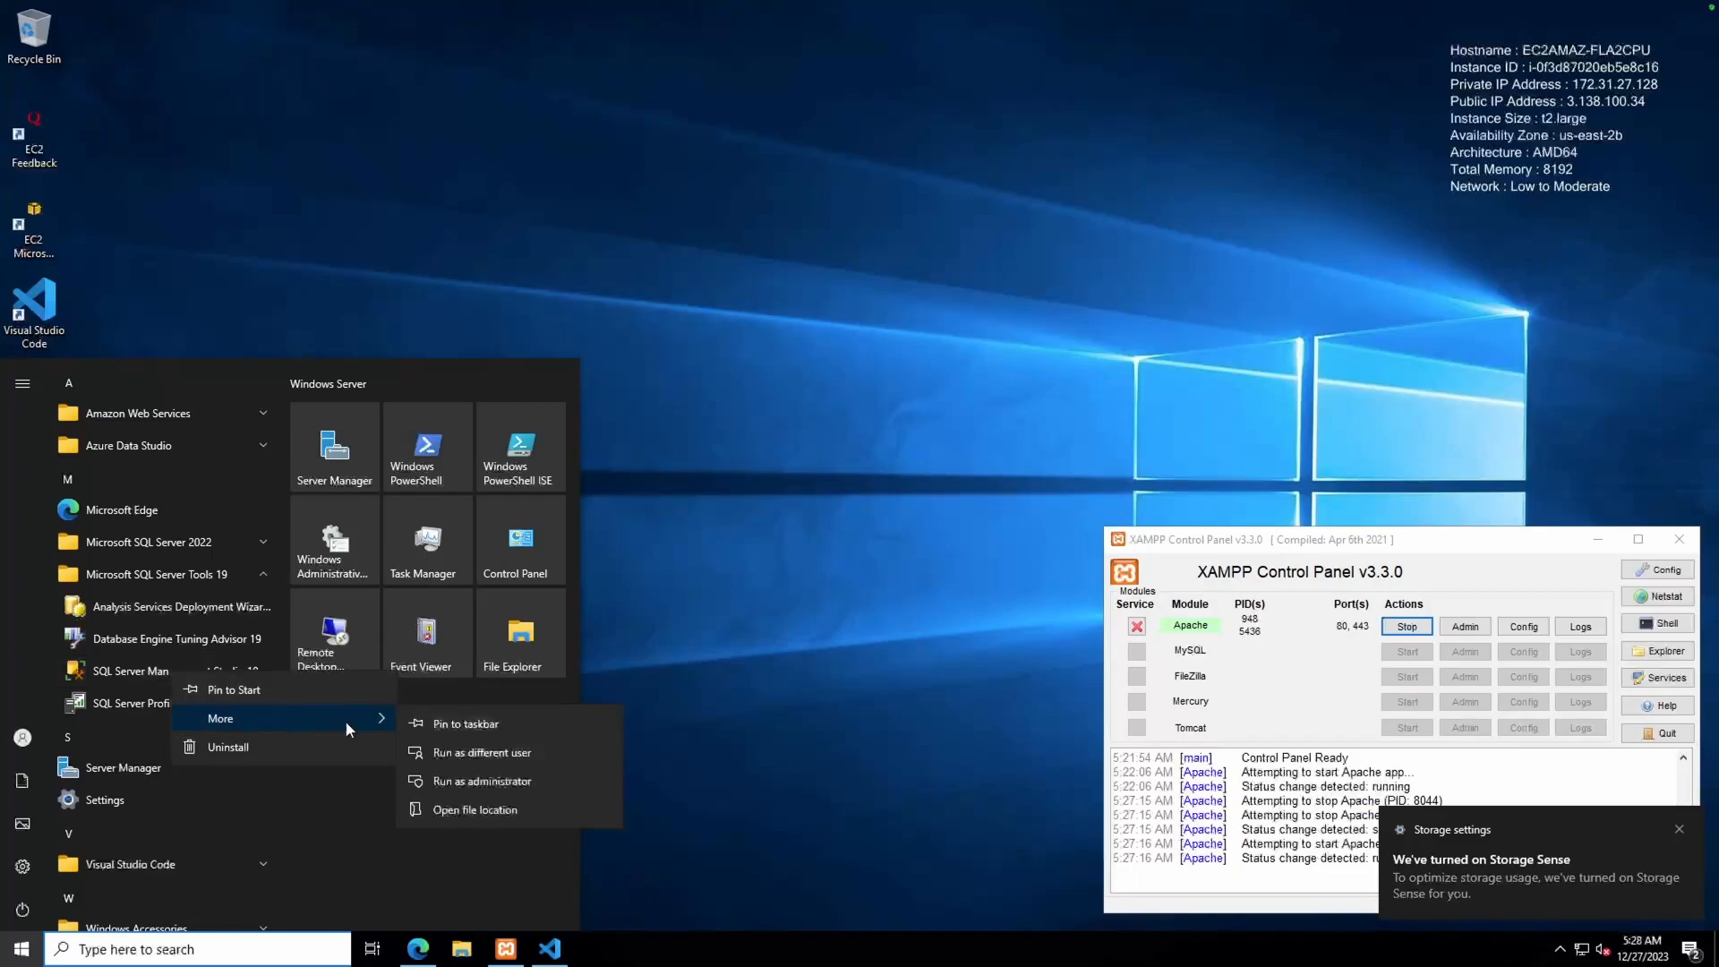
{"action": "left_click", "coordinate": [500, 811]}
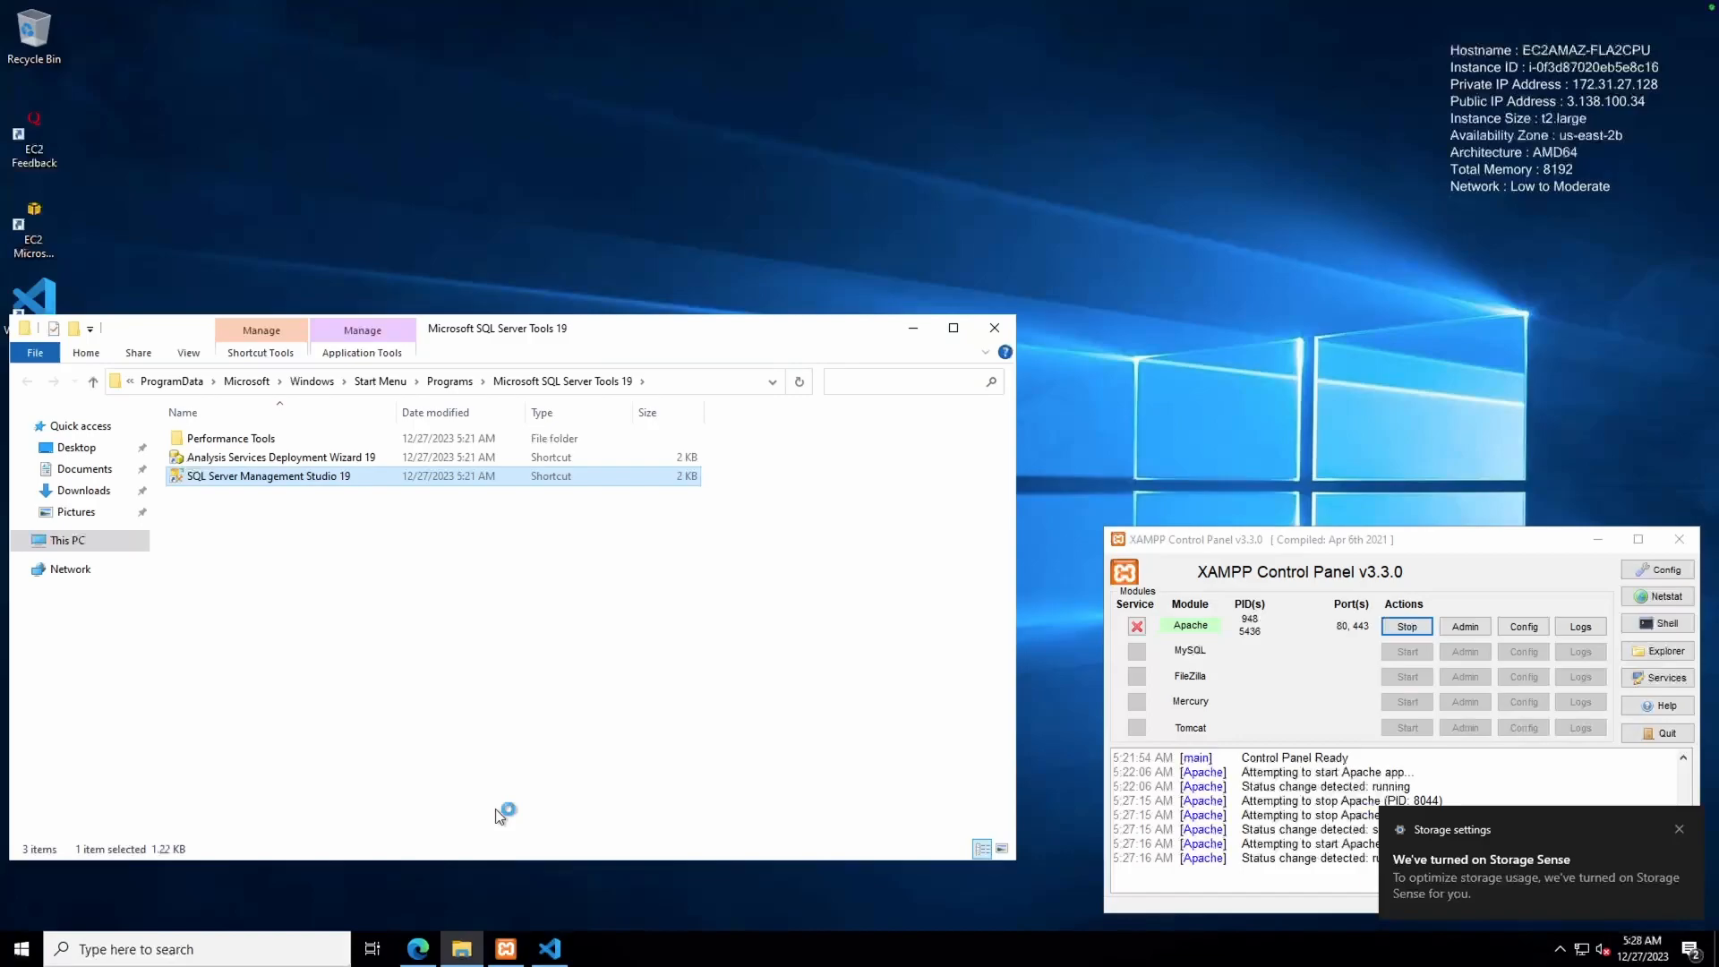
{"action": "left_click", "coordinate": [216, 245]}
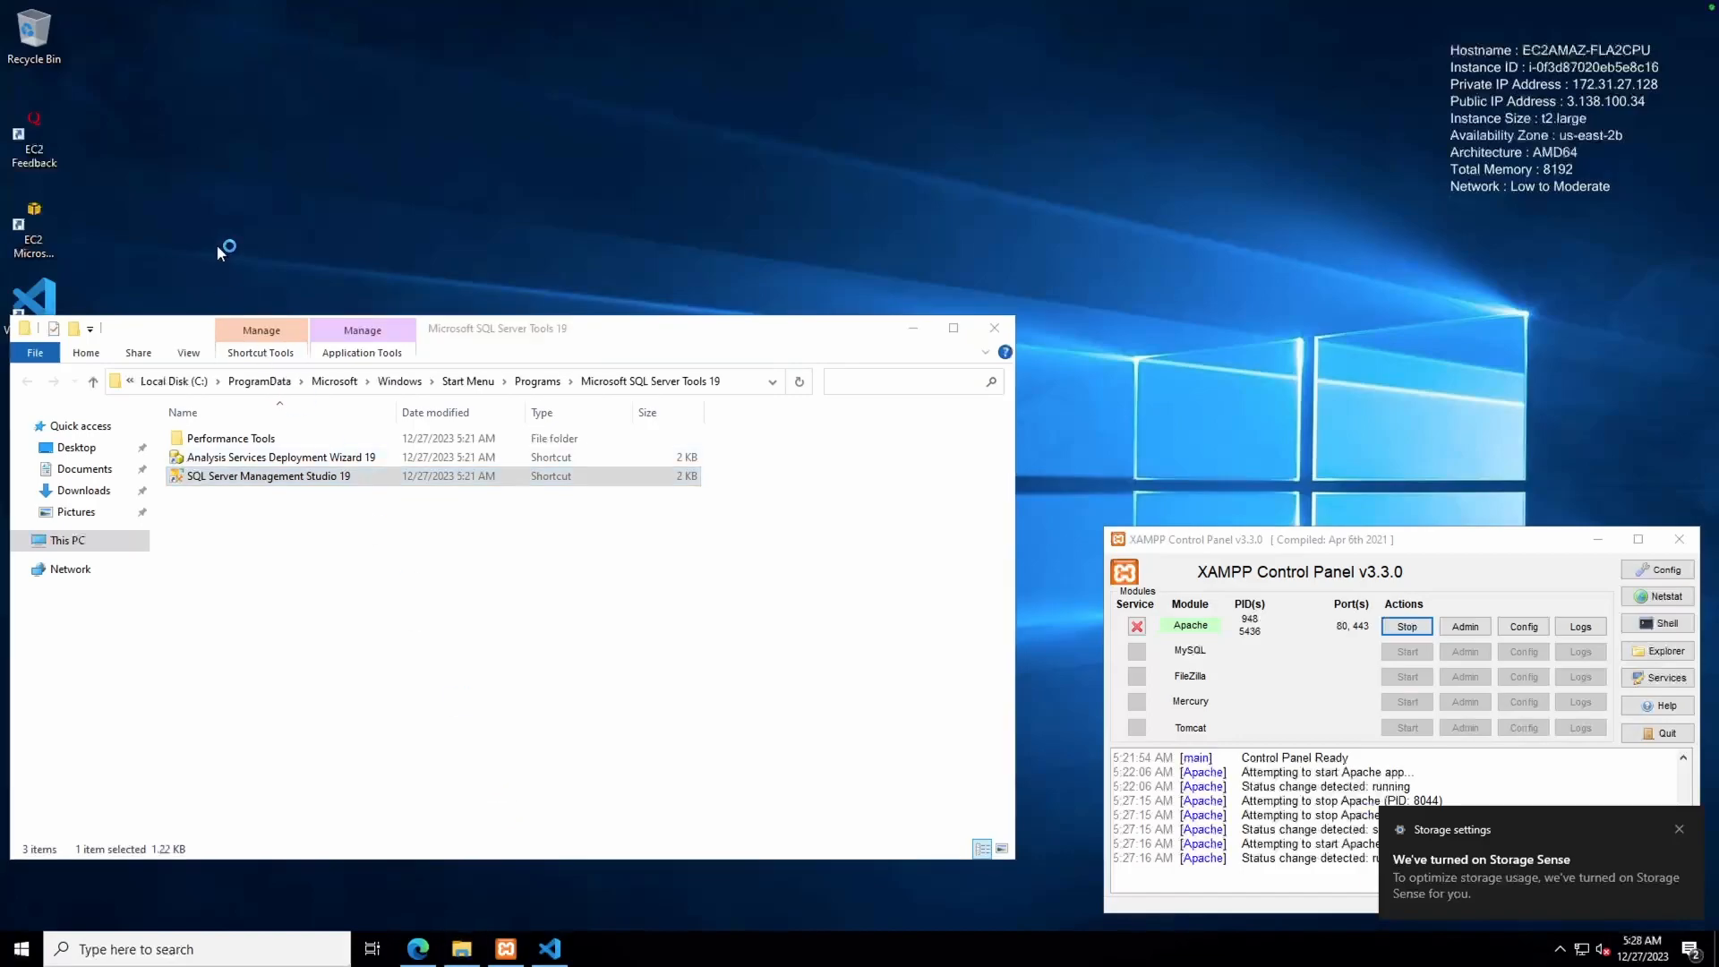
{"action": "left_click", "coordinate": [992, 328]}
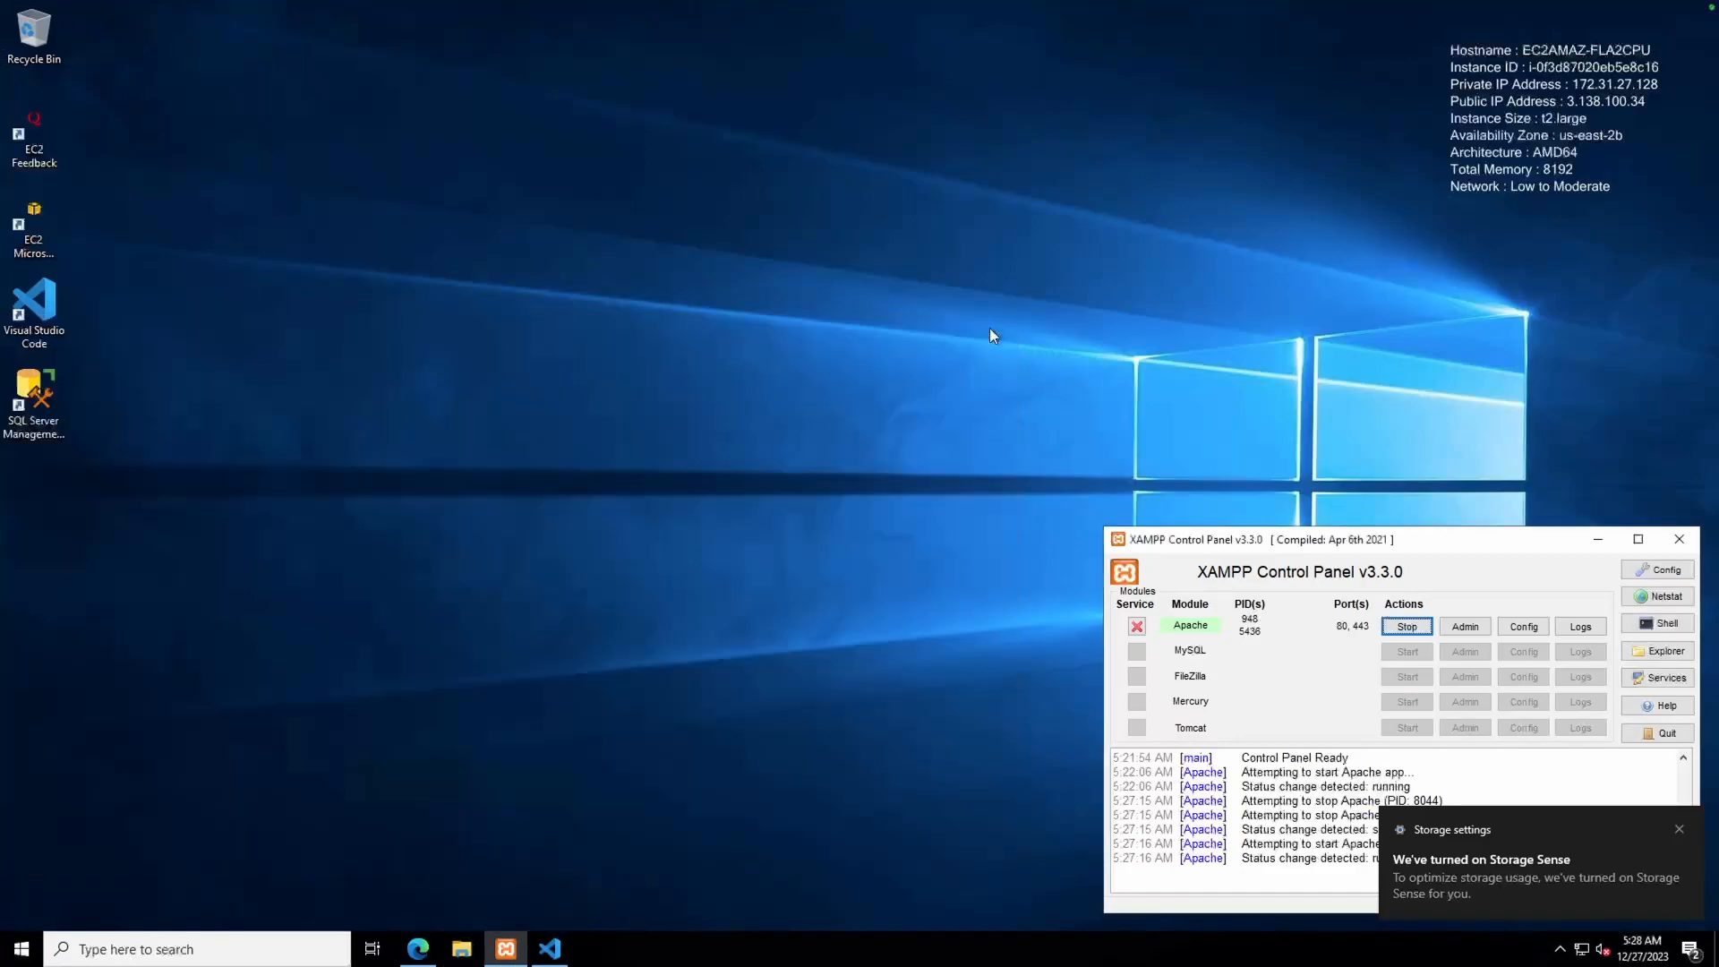
Launch SSMS from the desktop shortcut and connect to the local SQLEXPRESS server
{"action": "left_click_drag", "start_coordinate": [31, 376], "coordinate": [40, 324]}
{"action": "double_click", "coordinate": [40, 324]}
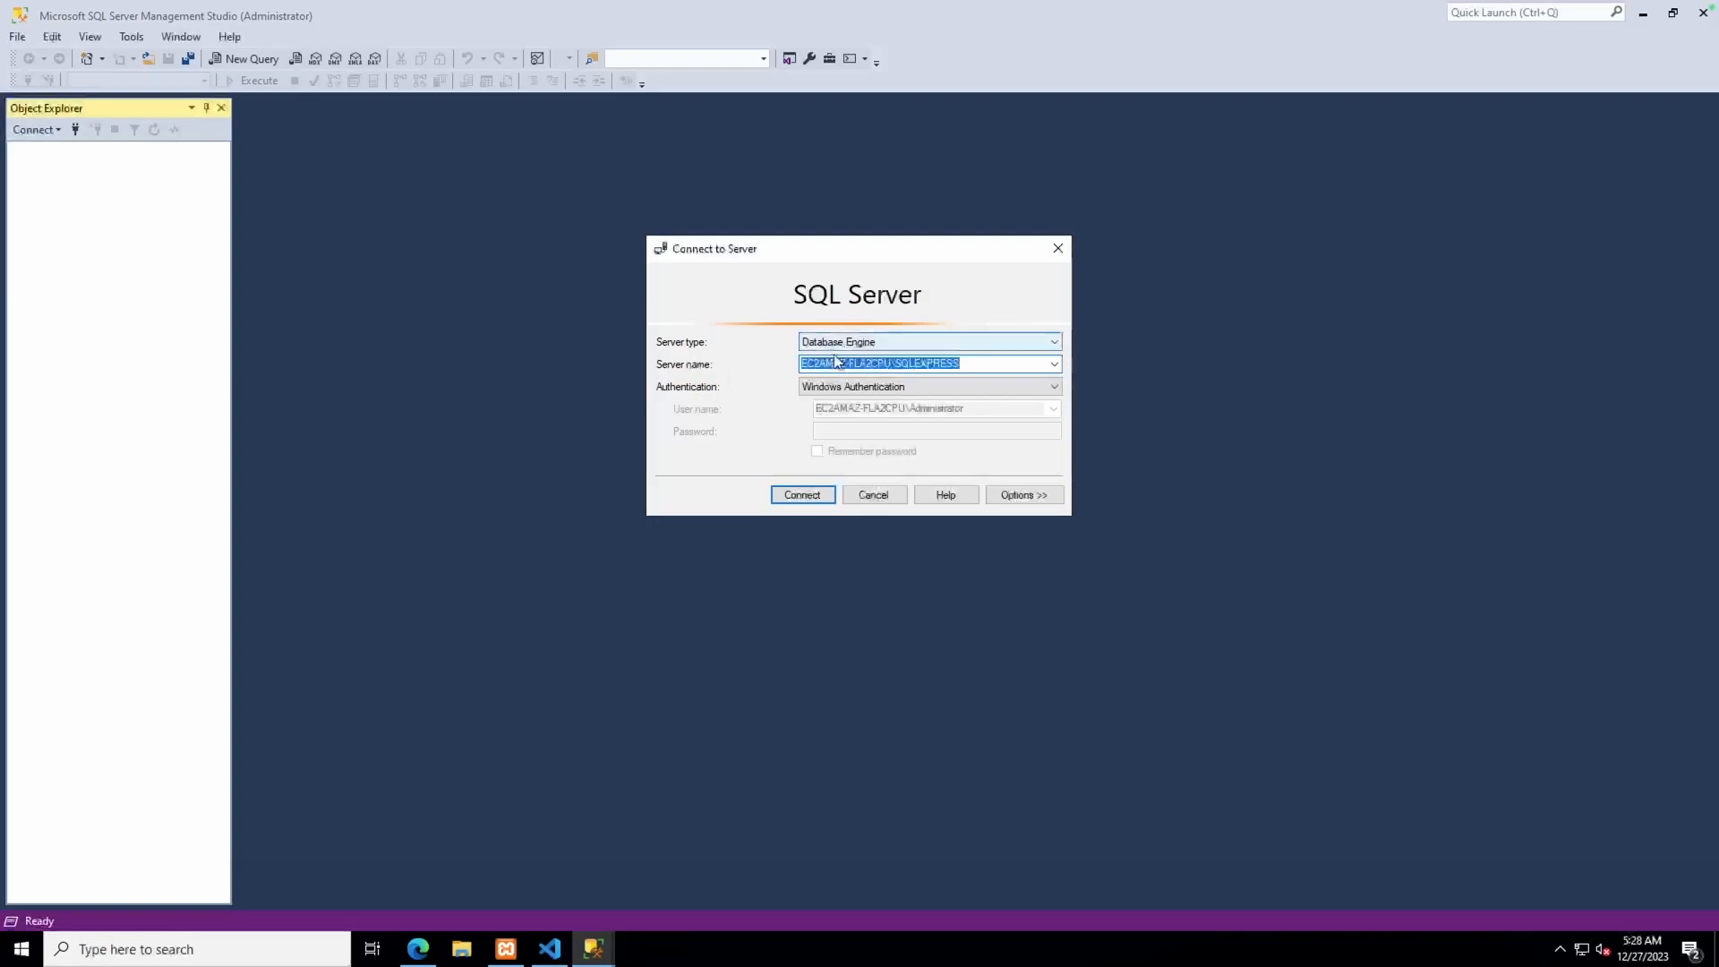
{"action": "left_click", "coordinate": [799, 497]}
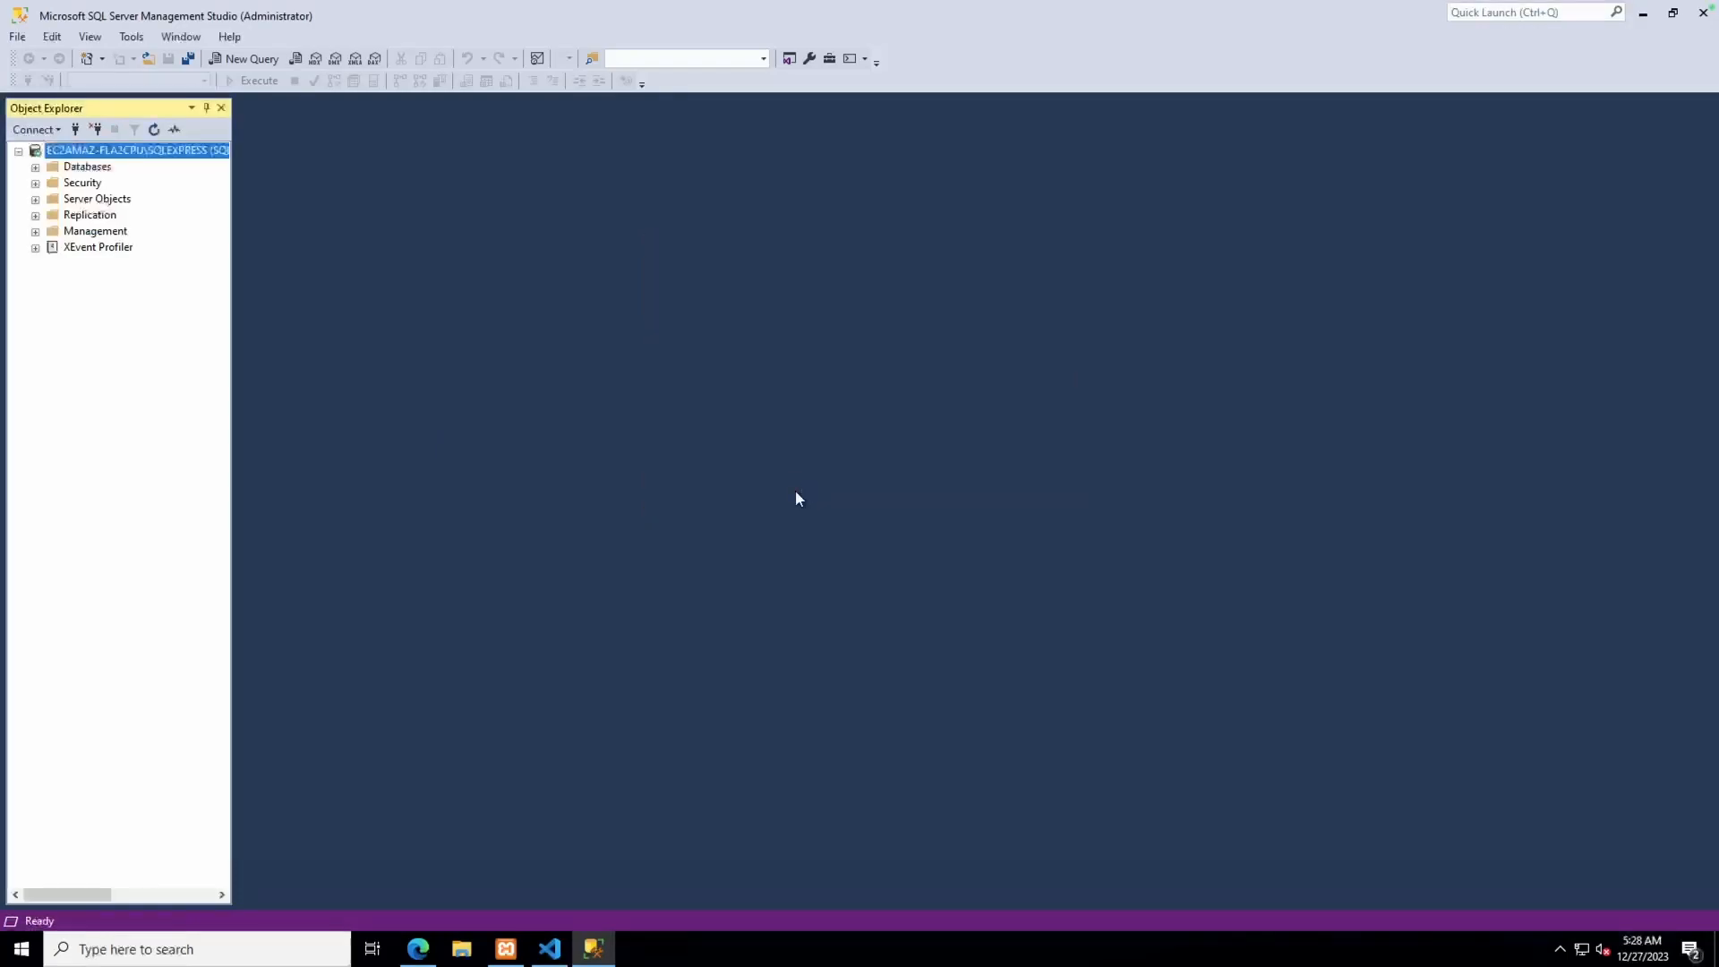
Switch the SQLEXPRESS server to SQL Server and Windows Authentication mode, then expand Security > Logins
{"action": "right_click", "coordinate": [157, 153]}
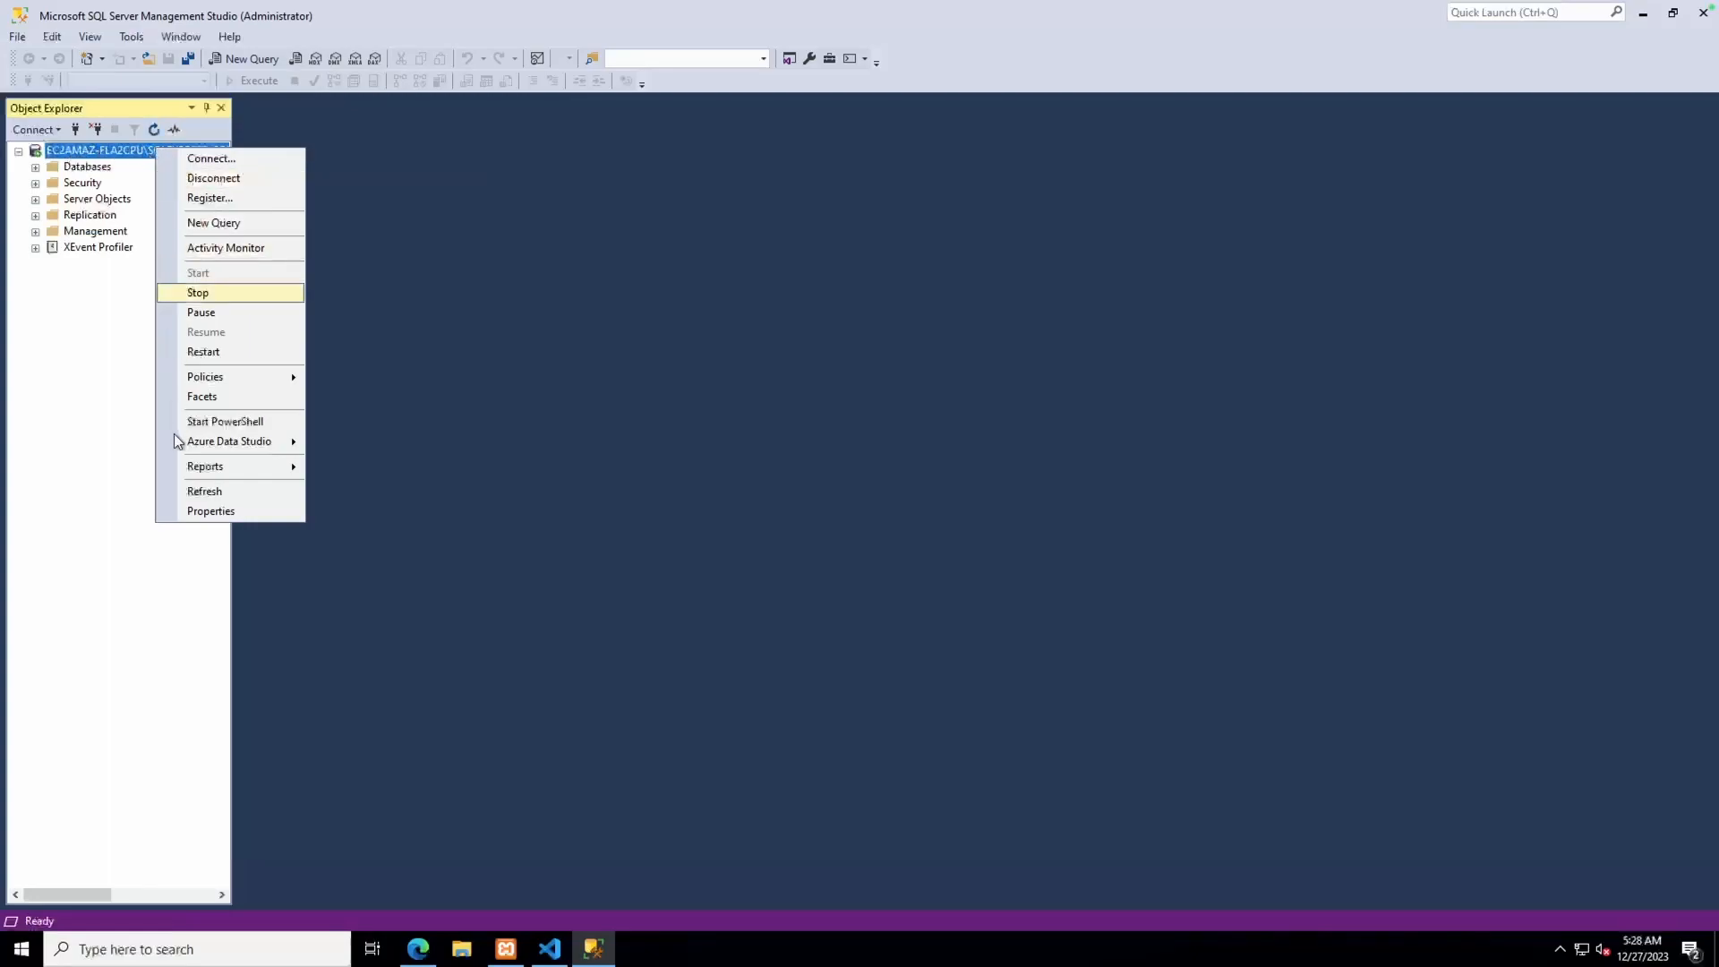
{"action": "left_click", "coordinate": [192, 510]}
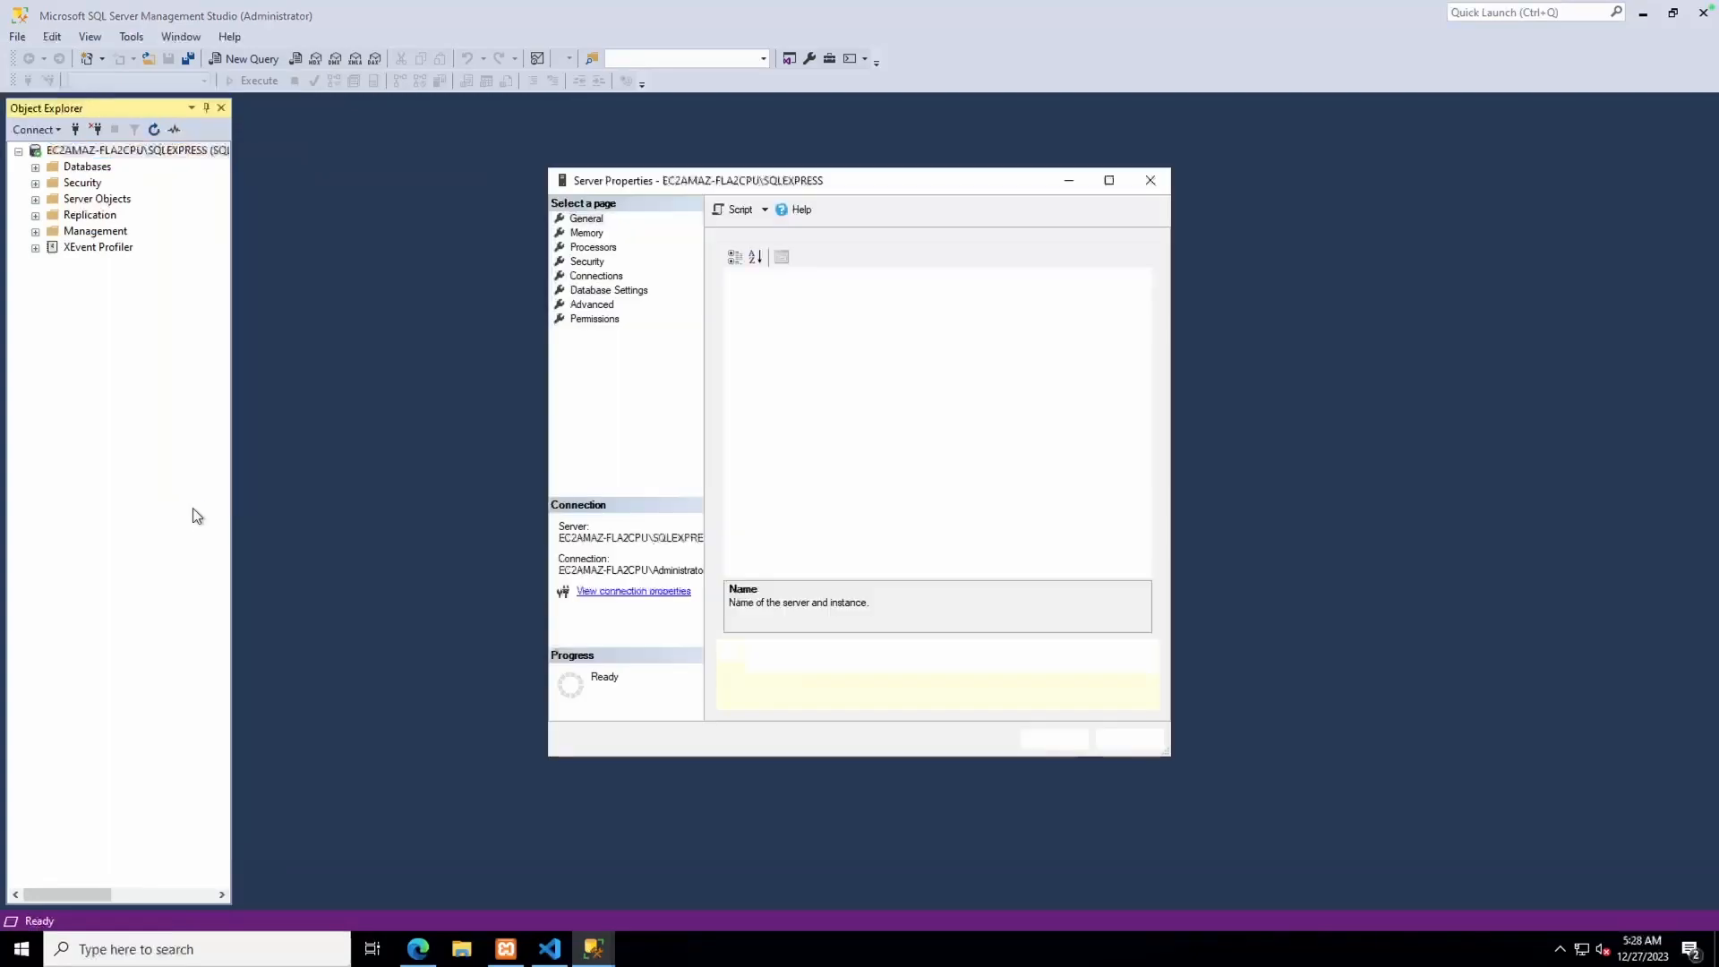
{"action": "left_click", "coordinate": [599, 278]}
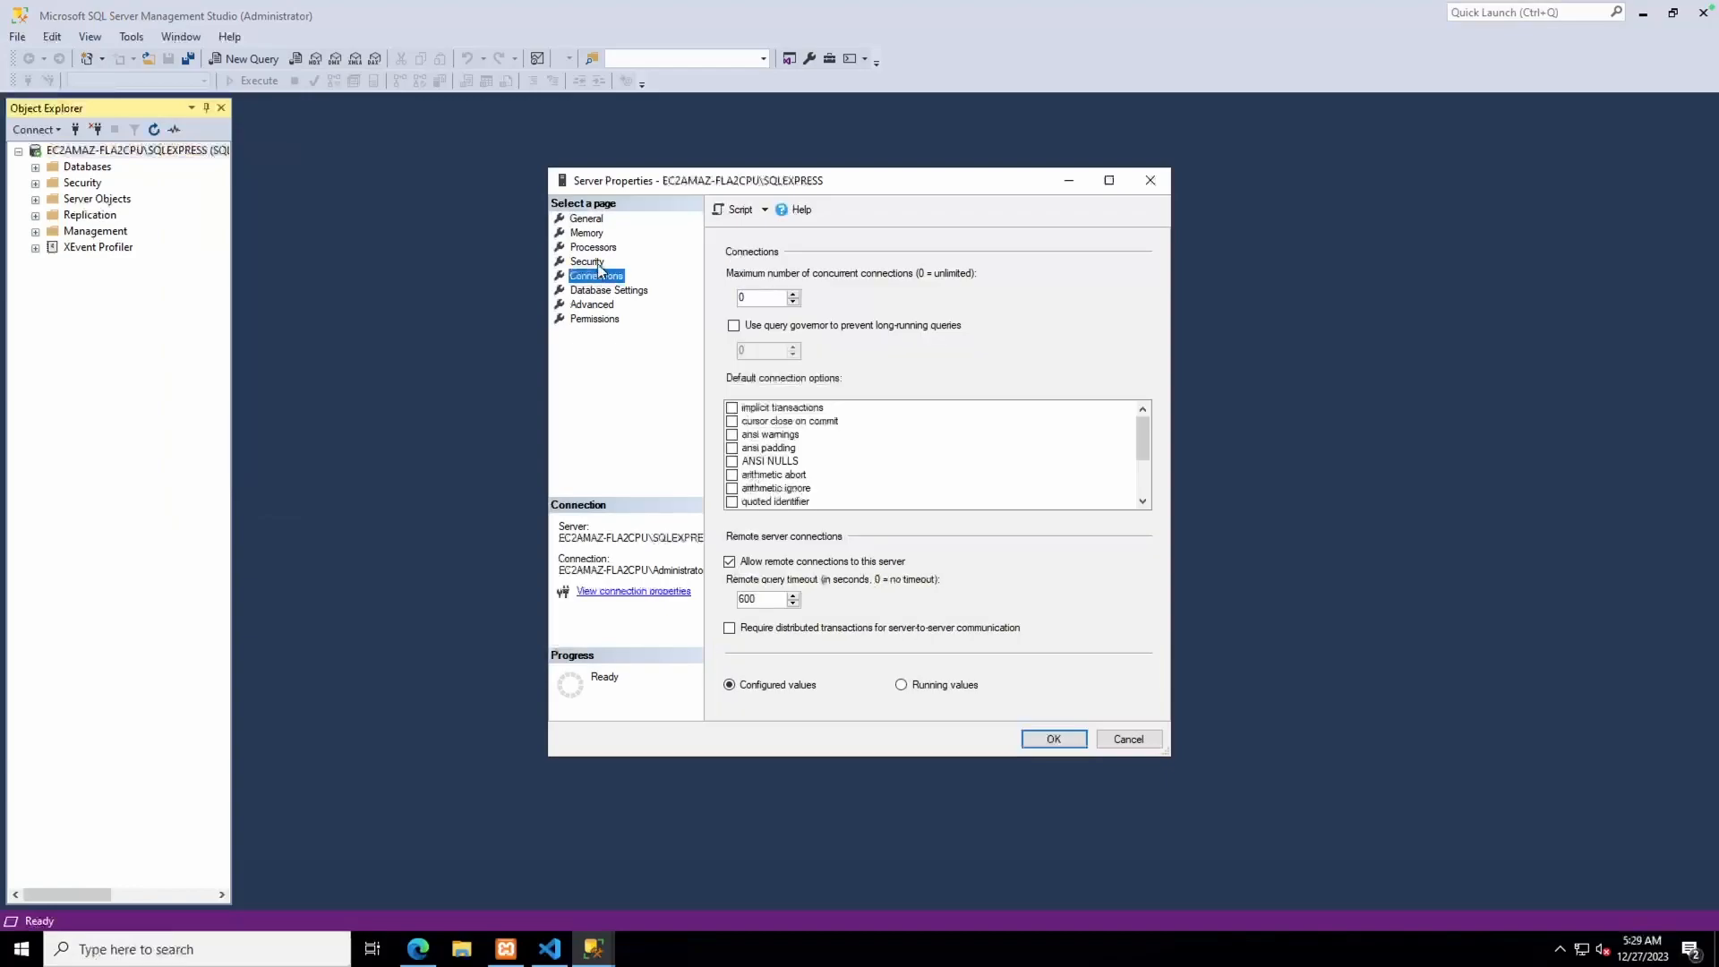
{"action": "left_click", "coordinate": [598, 266]}
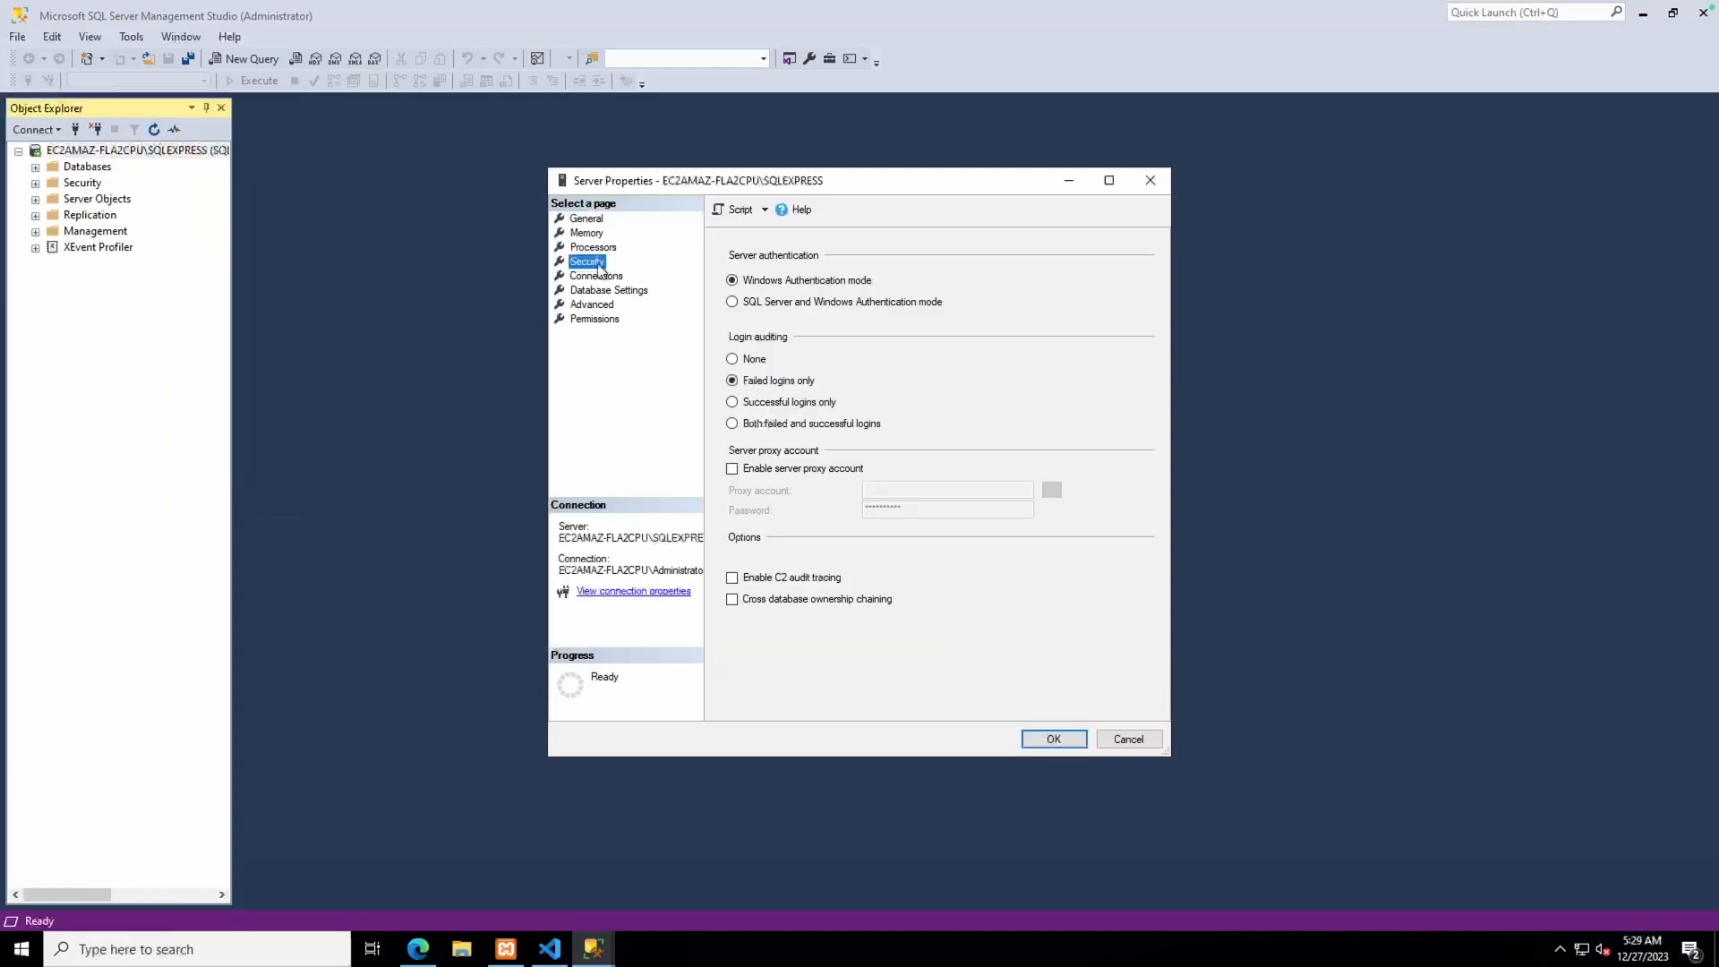
{"action": "left_click", "coordinate": [732, 304]}
{"action": "left_click", "coordinate": [1040, 743]}
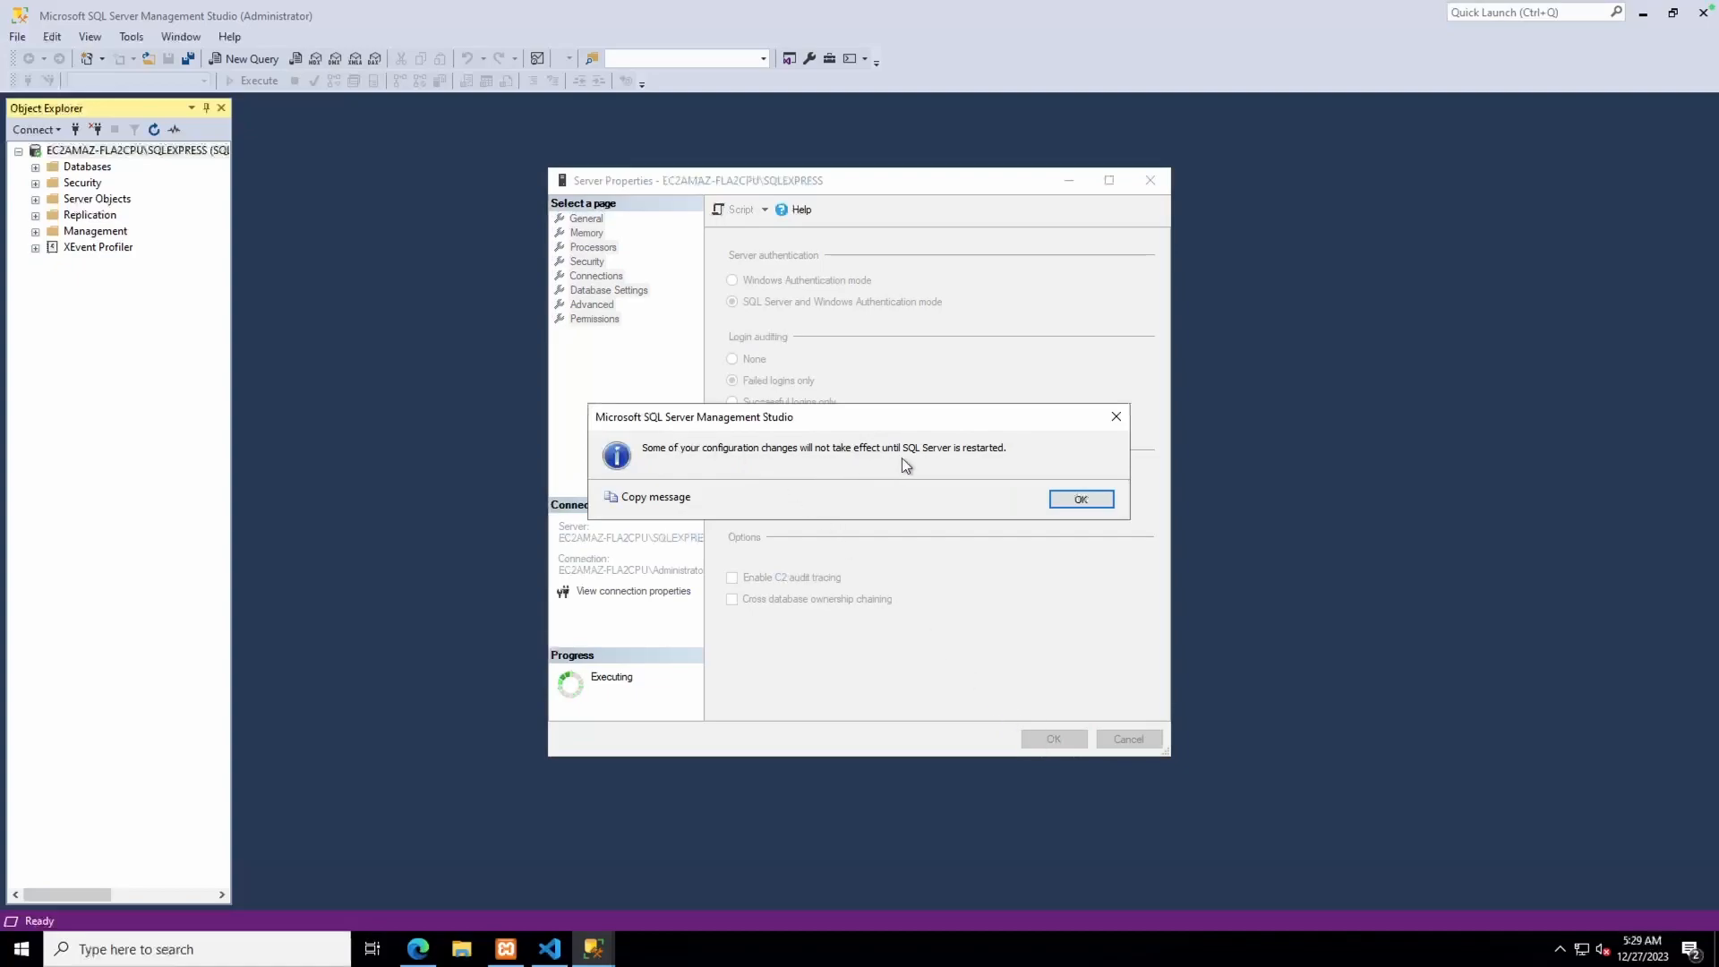
{"action": "left_click", "coordinate": [1093, 504]}
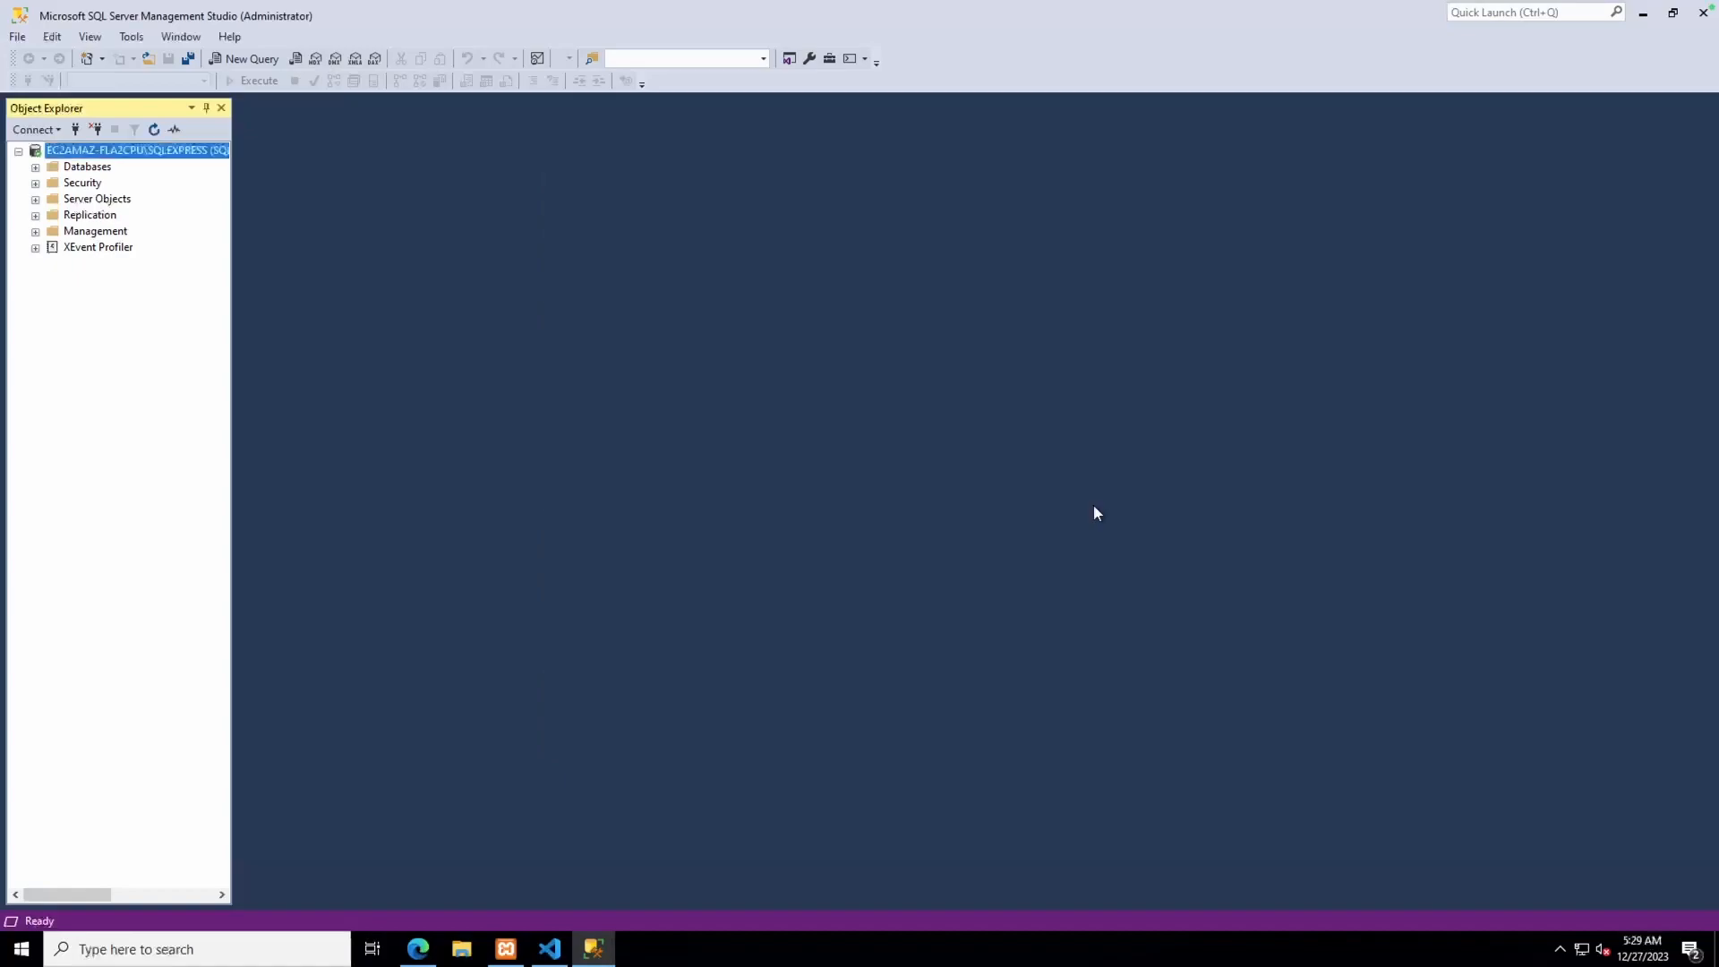
{"action": "left_click", "coordinate": [35, 184]}
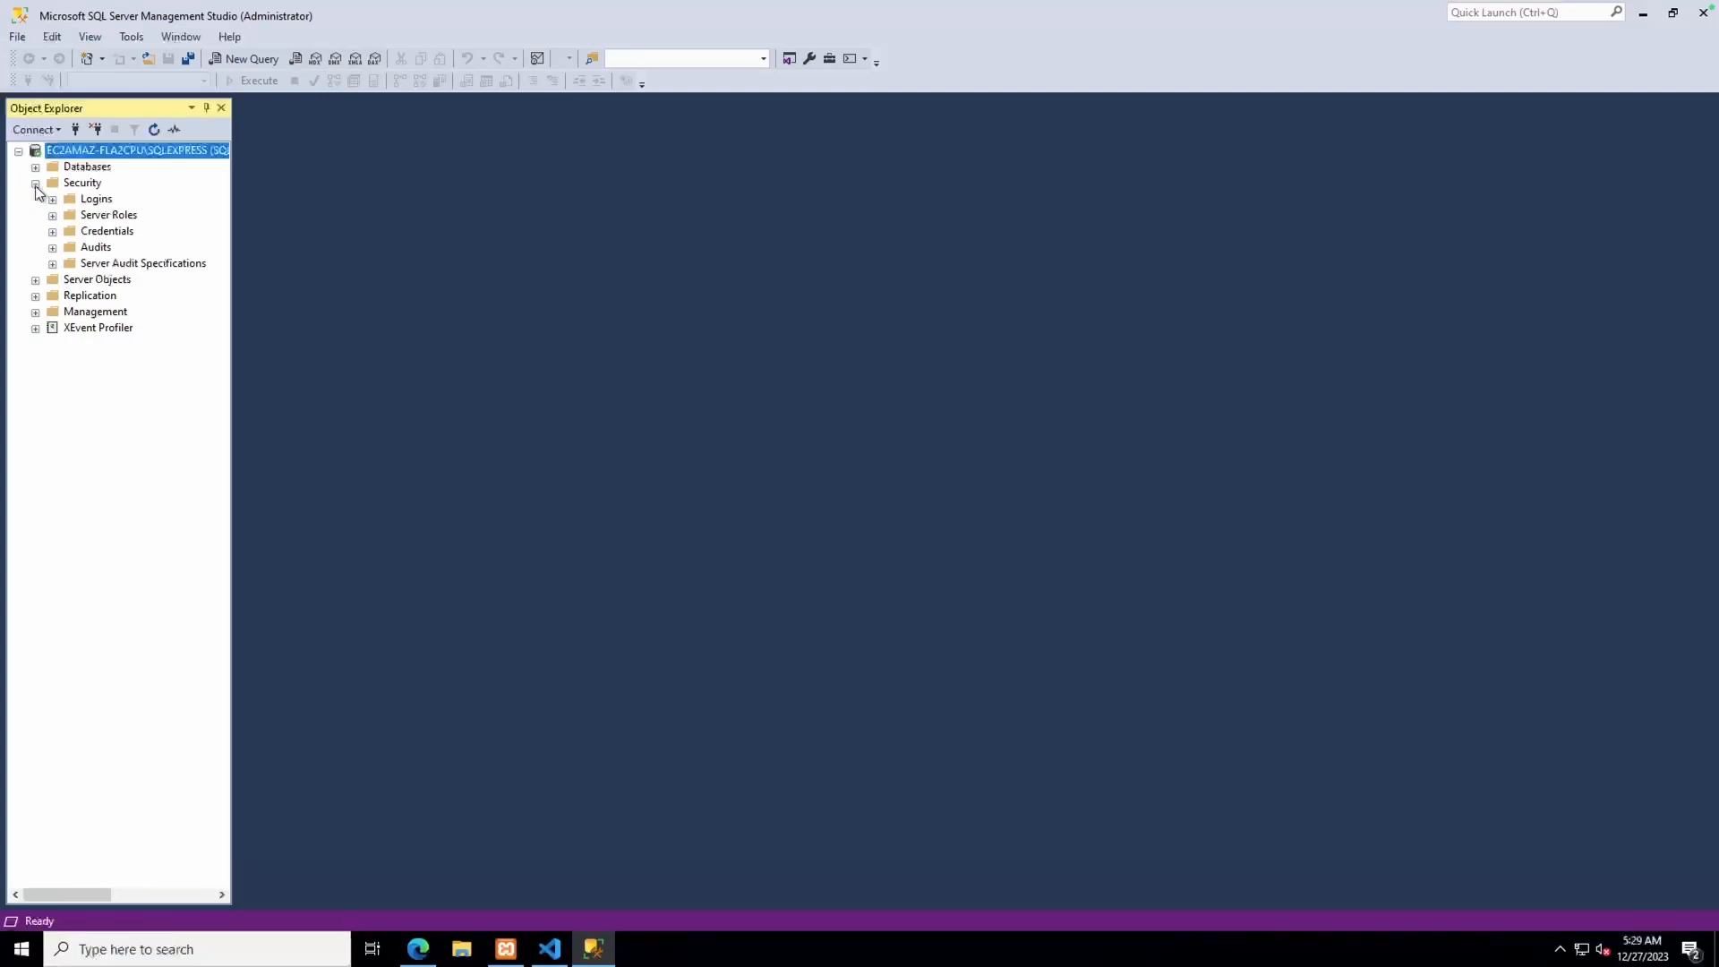
{"action": "left_click", "coordinate": [52, 199]}
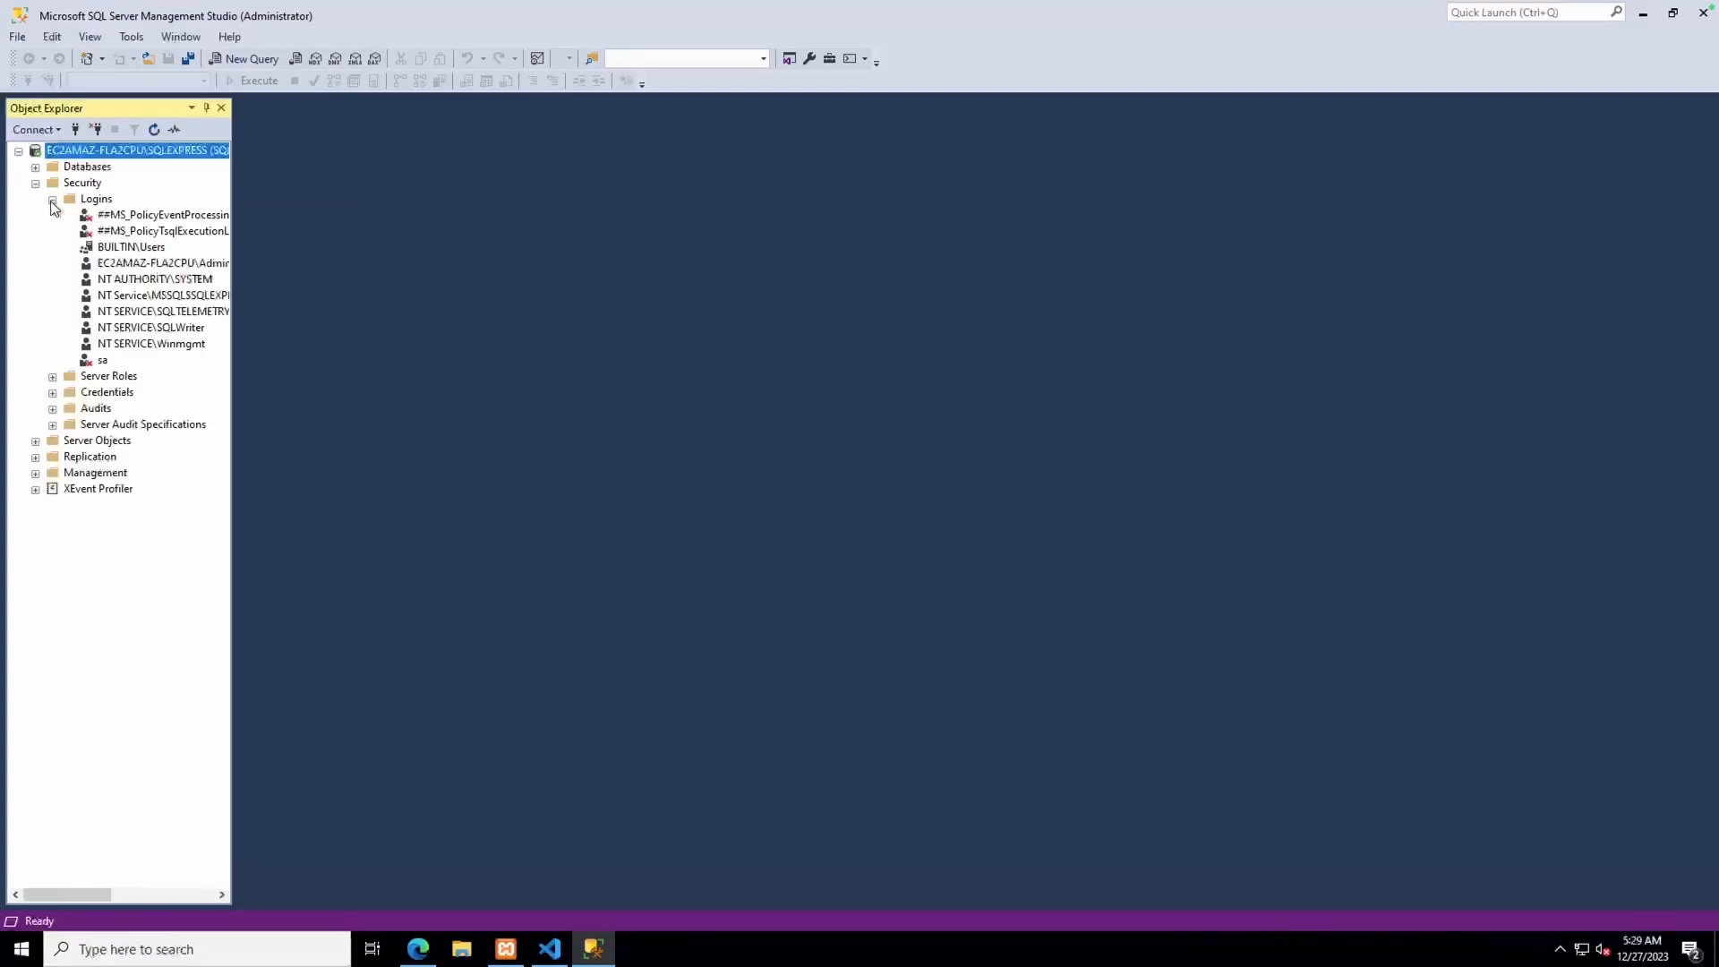
Create SQL Server login tut_user with a password and Enforce password policy unchecked
{"action": "right_click", "coordinate": [97, 199]}
{"action": "left_click", "coordinate": [126, 209]}
{"action": "left_click", "coordinate": [767, 290]}
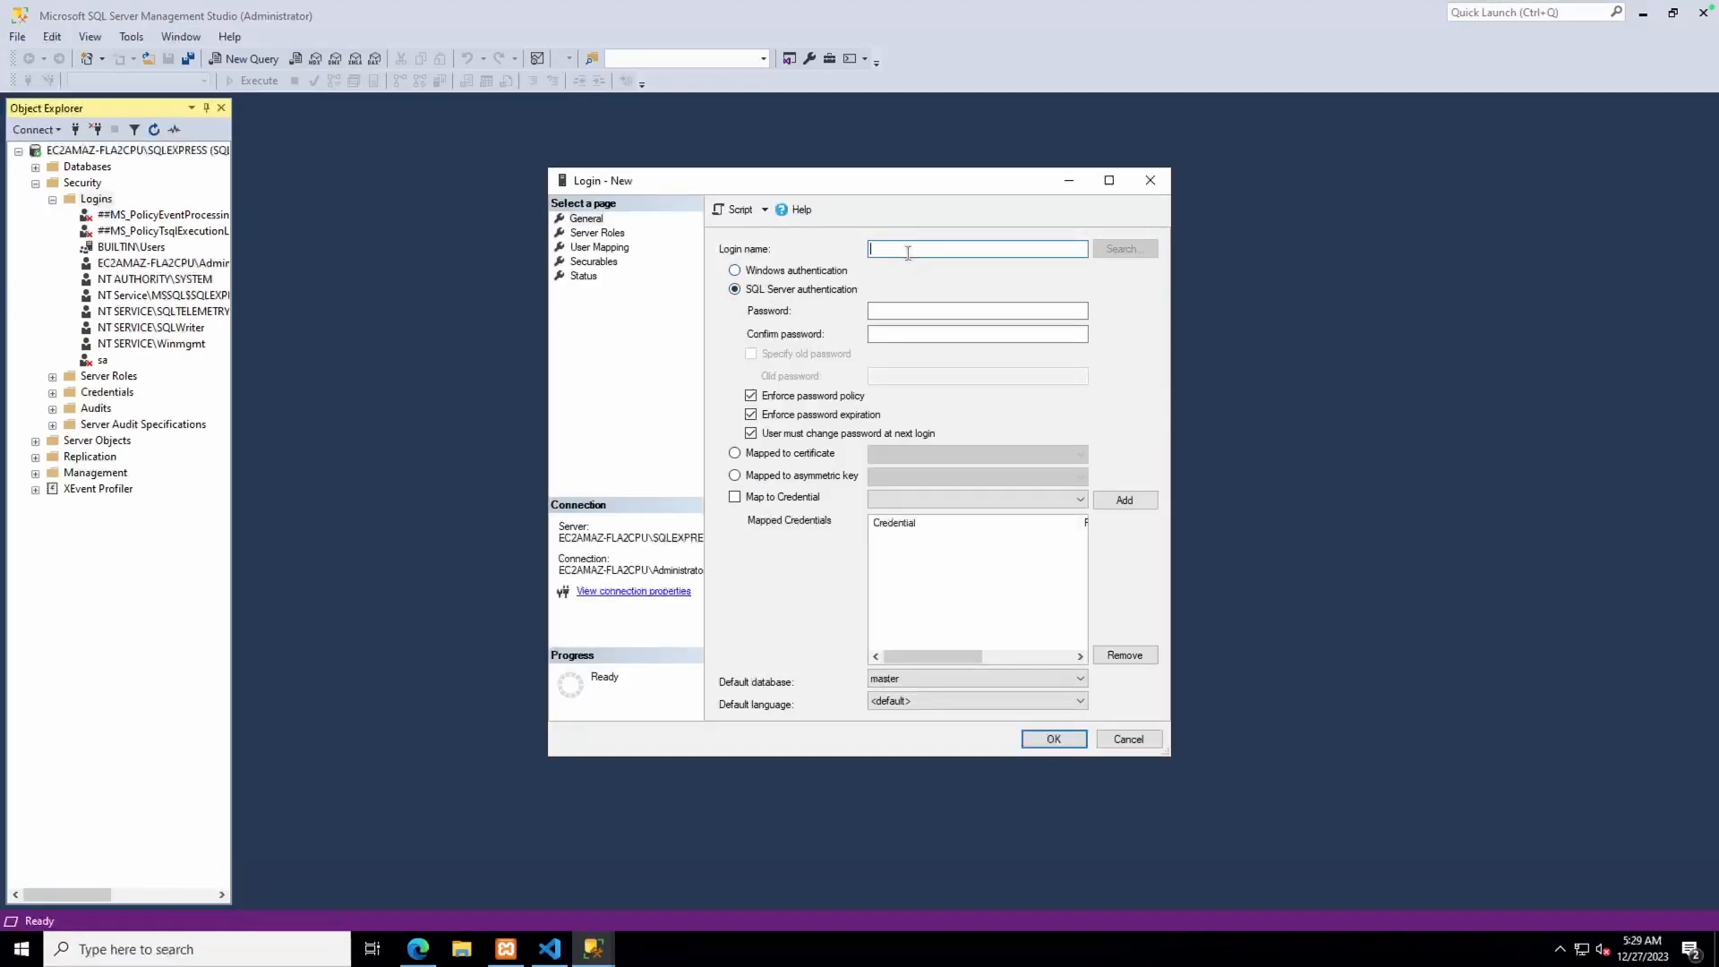
{"action": "type", "text": "tut_user"}
{"action": "left_click", "coordinate": [912, 308]}
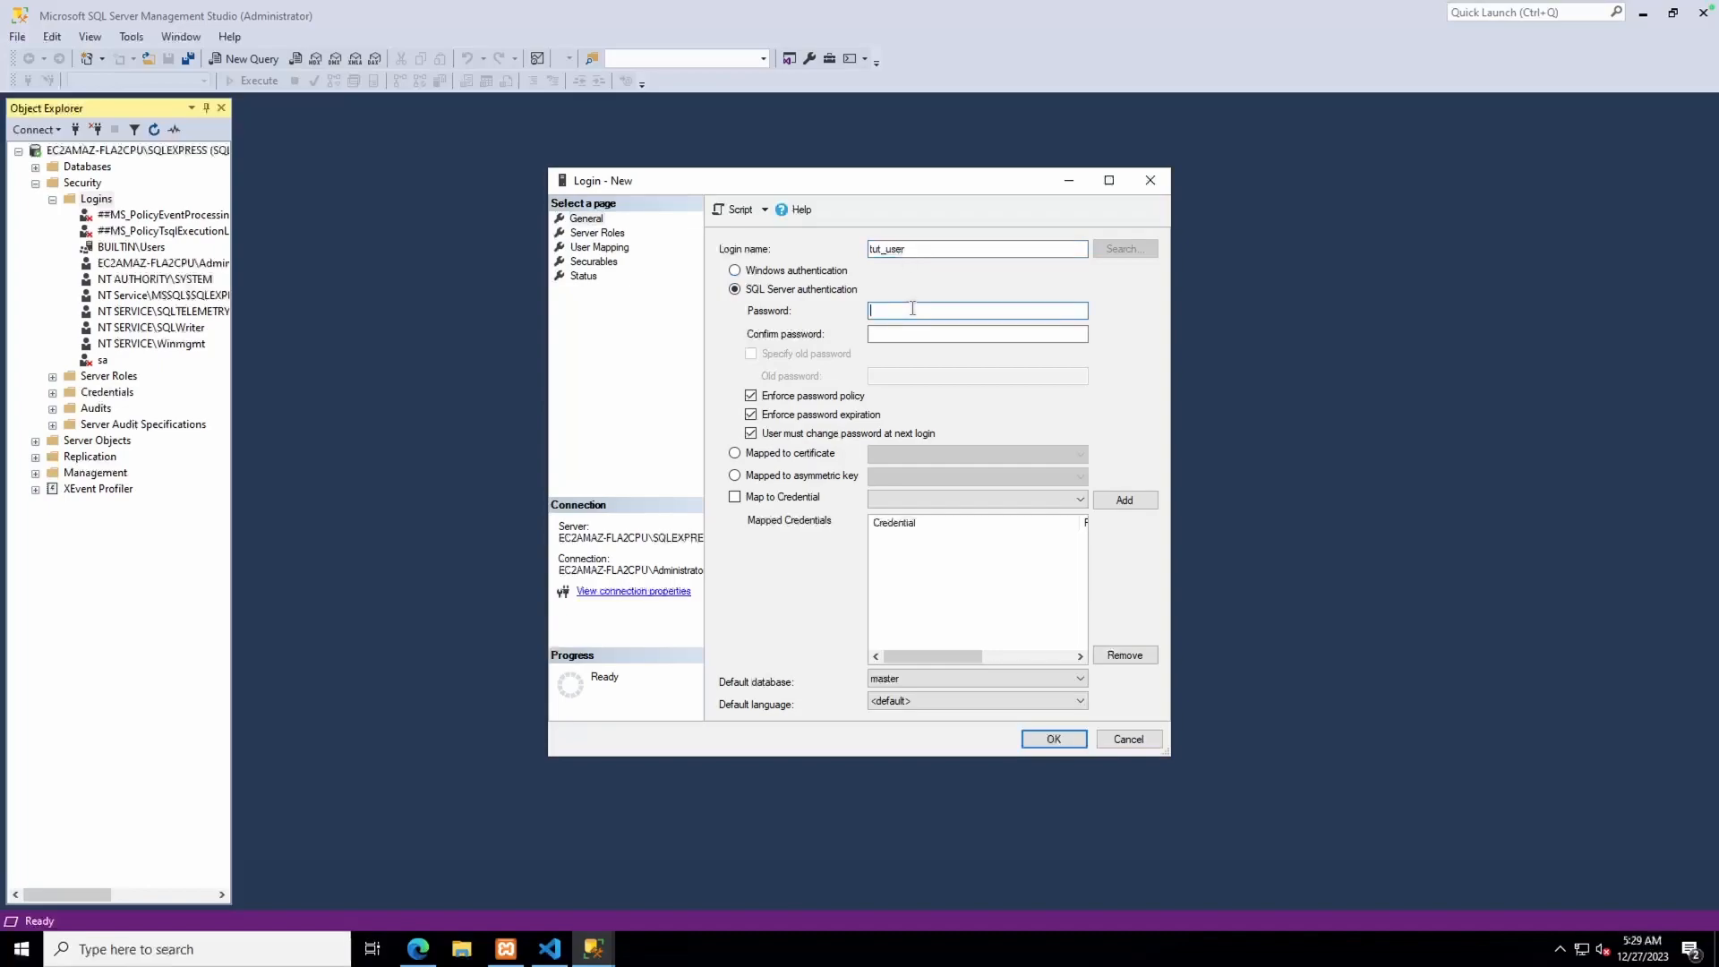
{"action": "type", "text": "********"}
{"action": "left_click", "coordinate": [915, 336]}
{"action": "type", "text": "********"}
{"action": "left_click", "coordinate": [750, 396]}
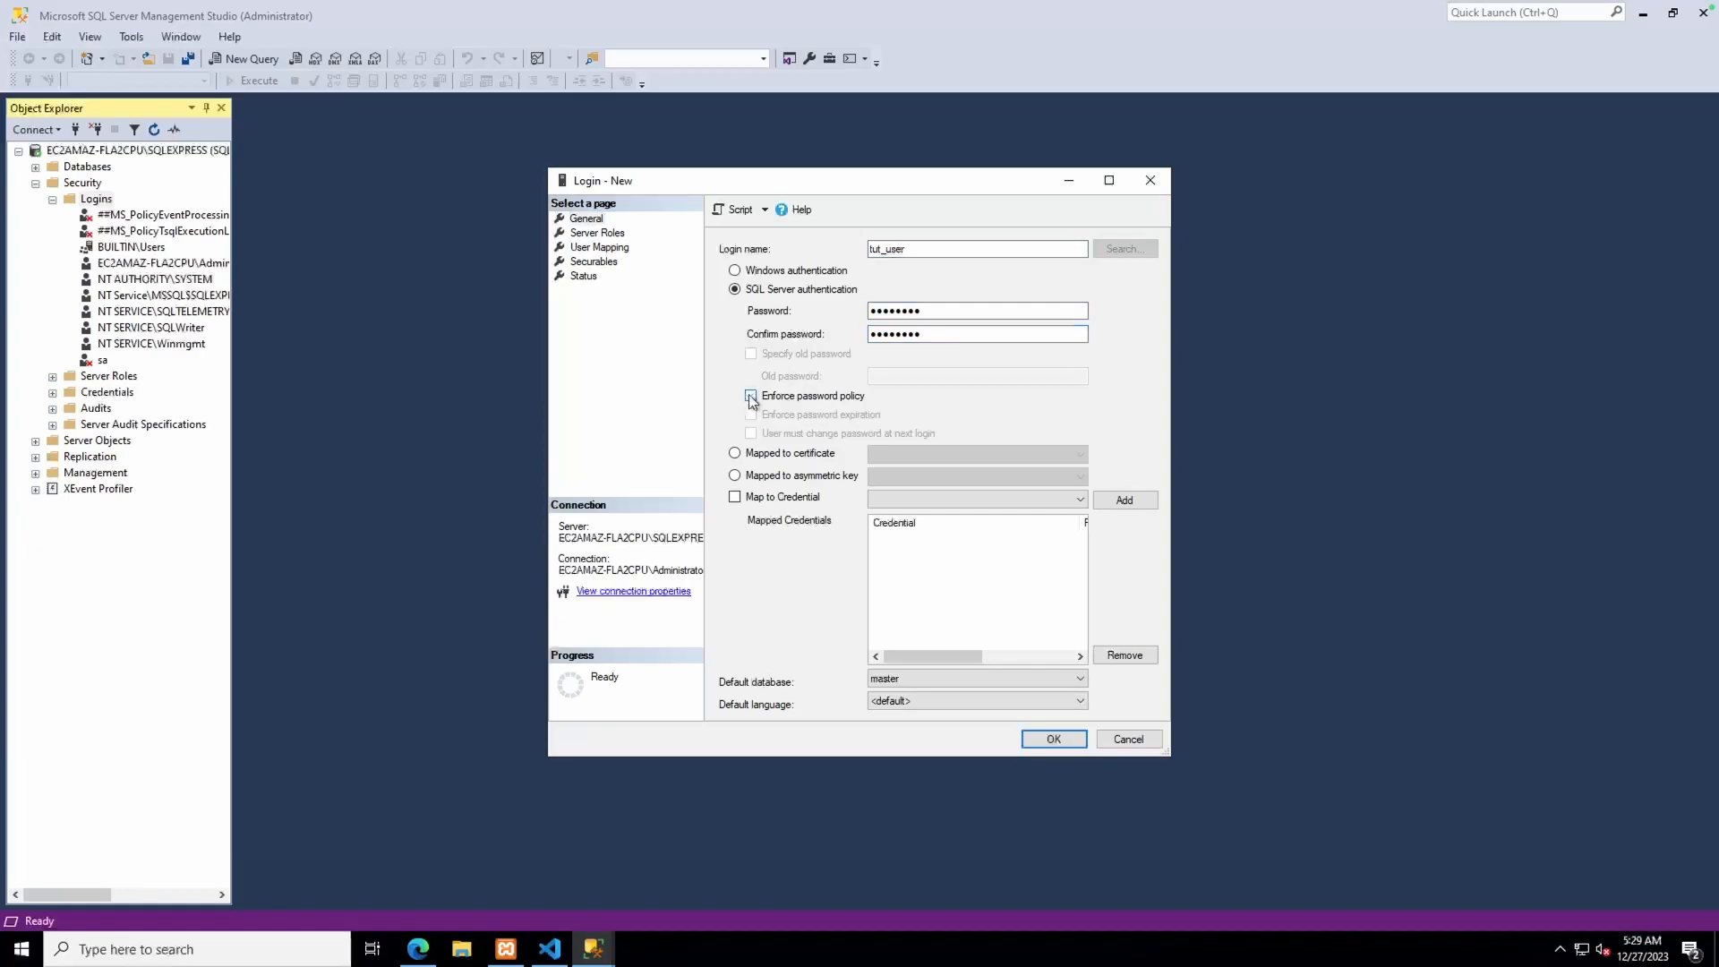
{"action": "left_click", "coordinate": [1029, 738]}
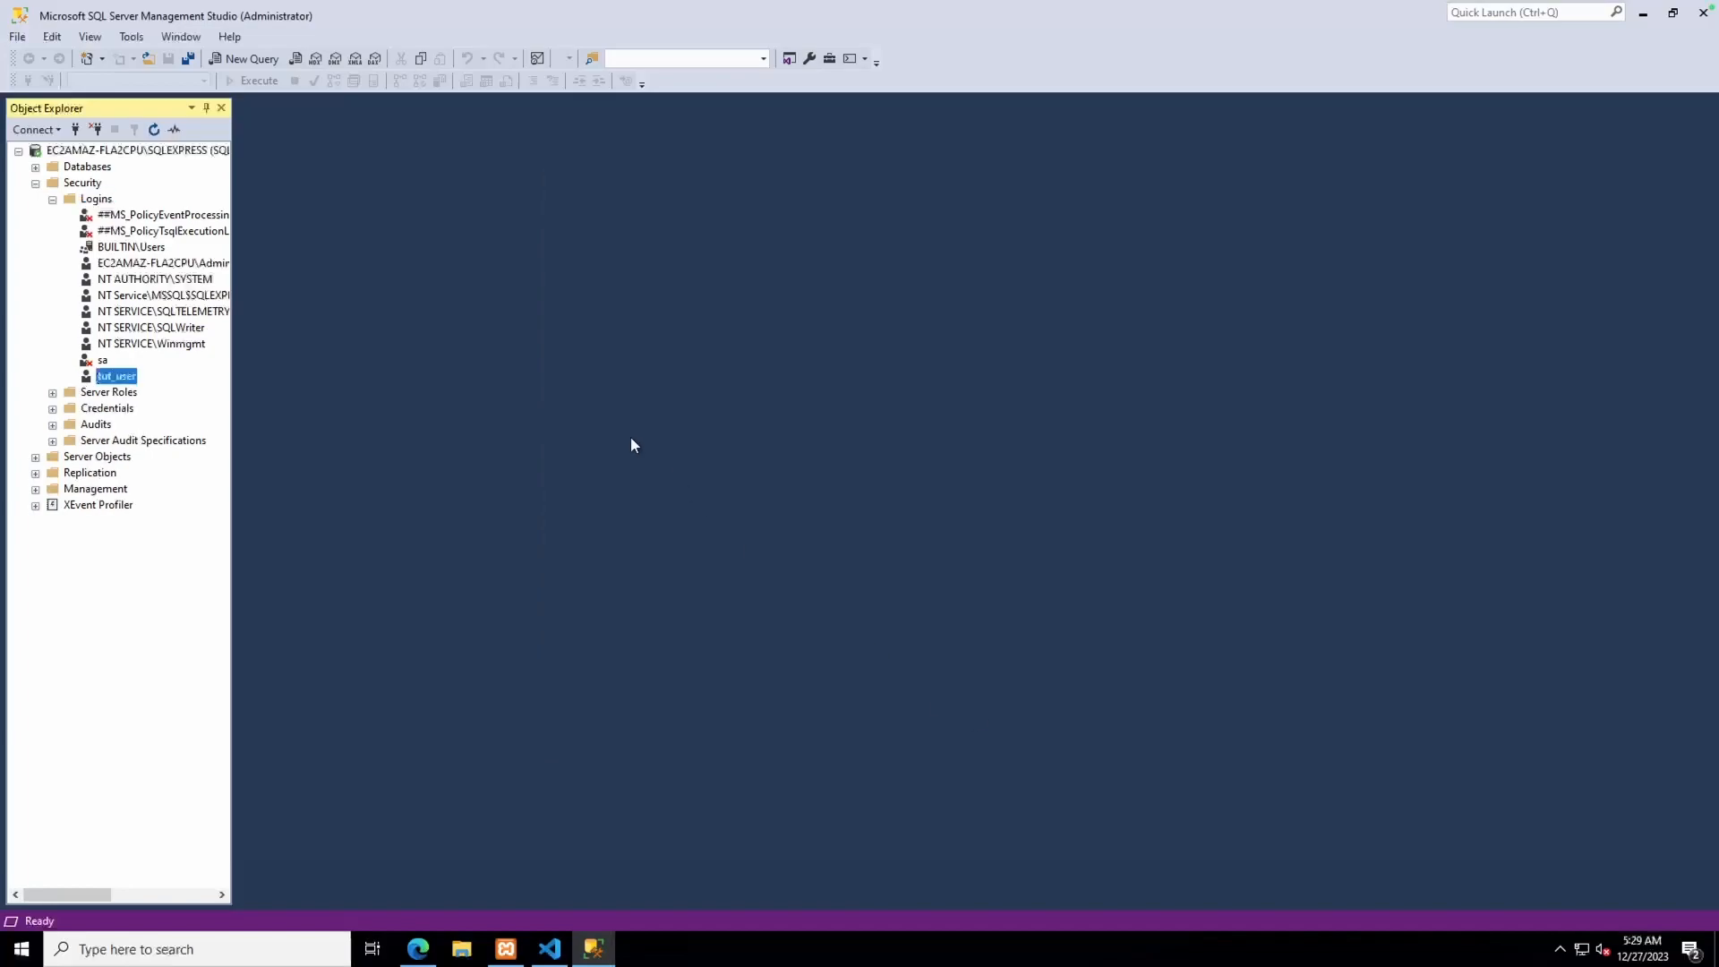
{"action": "left_click", "coordinate": [35, 168]}
Create a new database named tutorial
{"action": "right_click", "coordinate": [82, 168]}
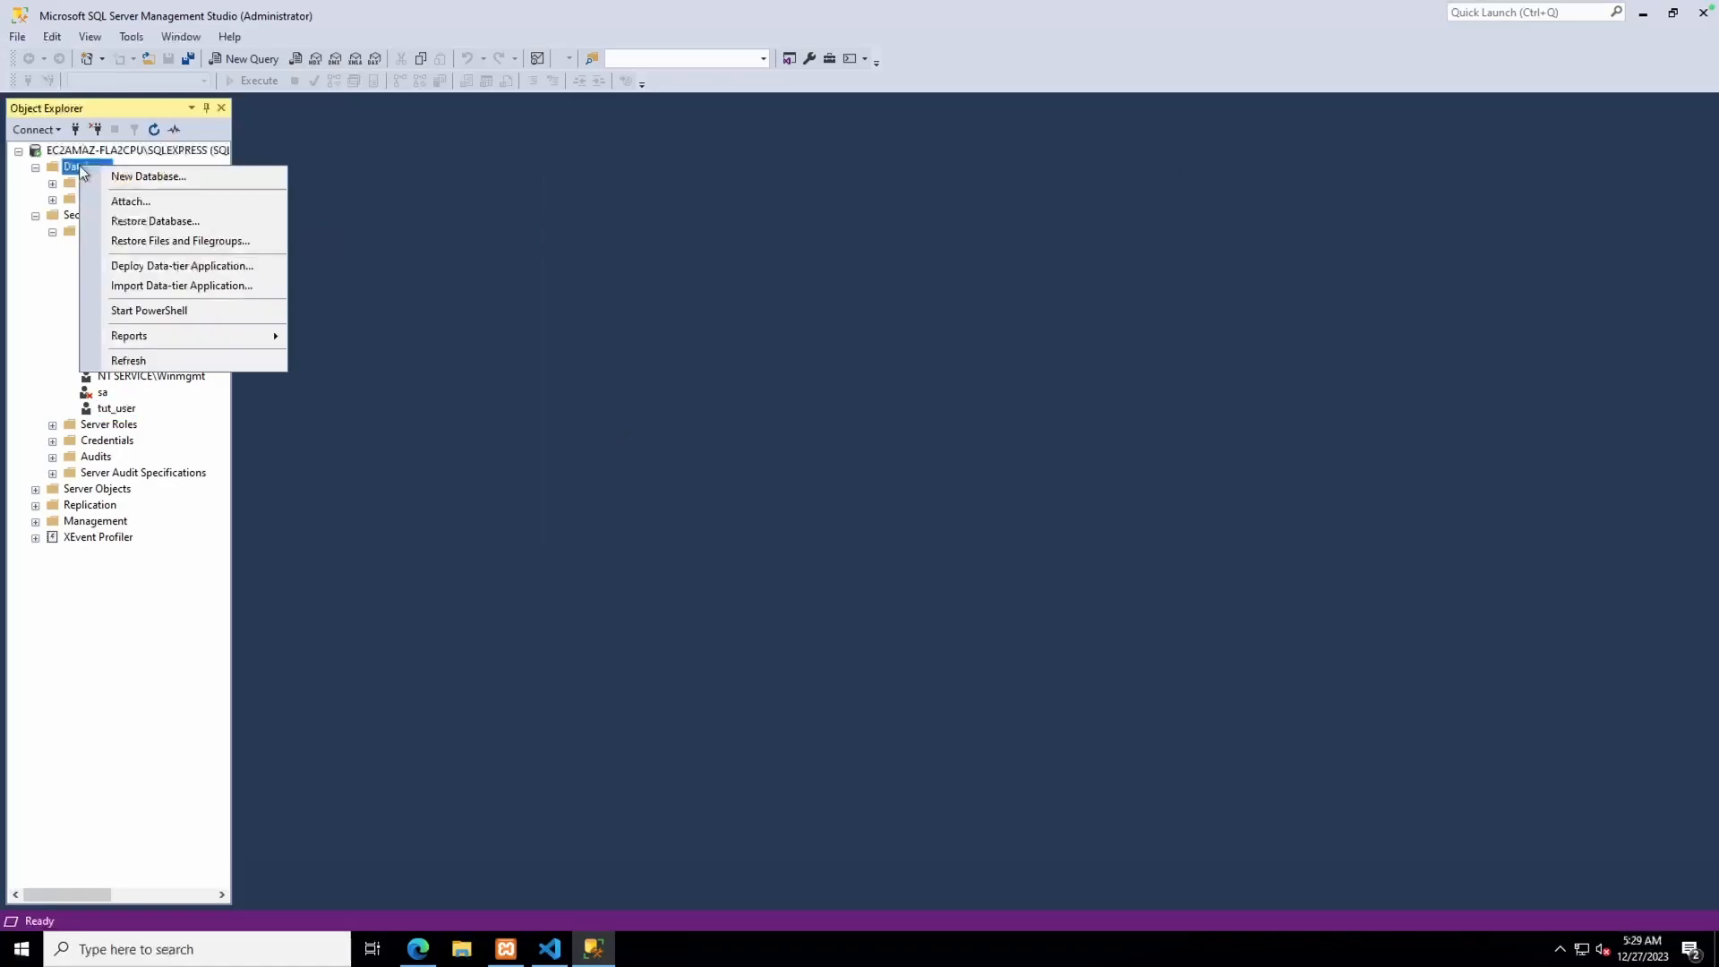
{"action": "left_click", "coordinate": [105, 174]}
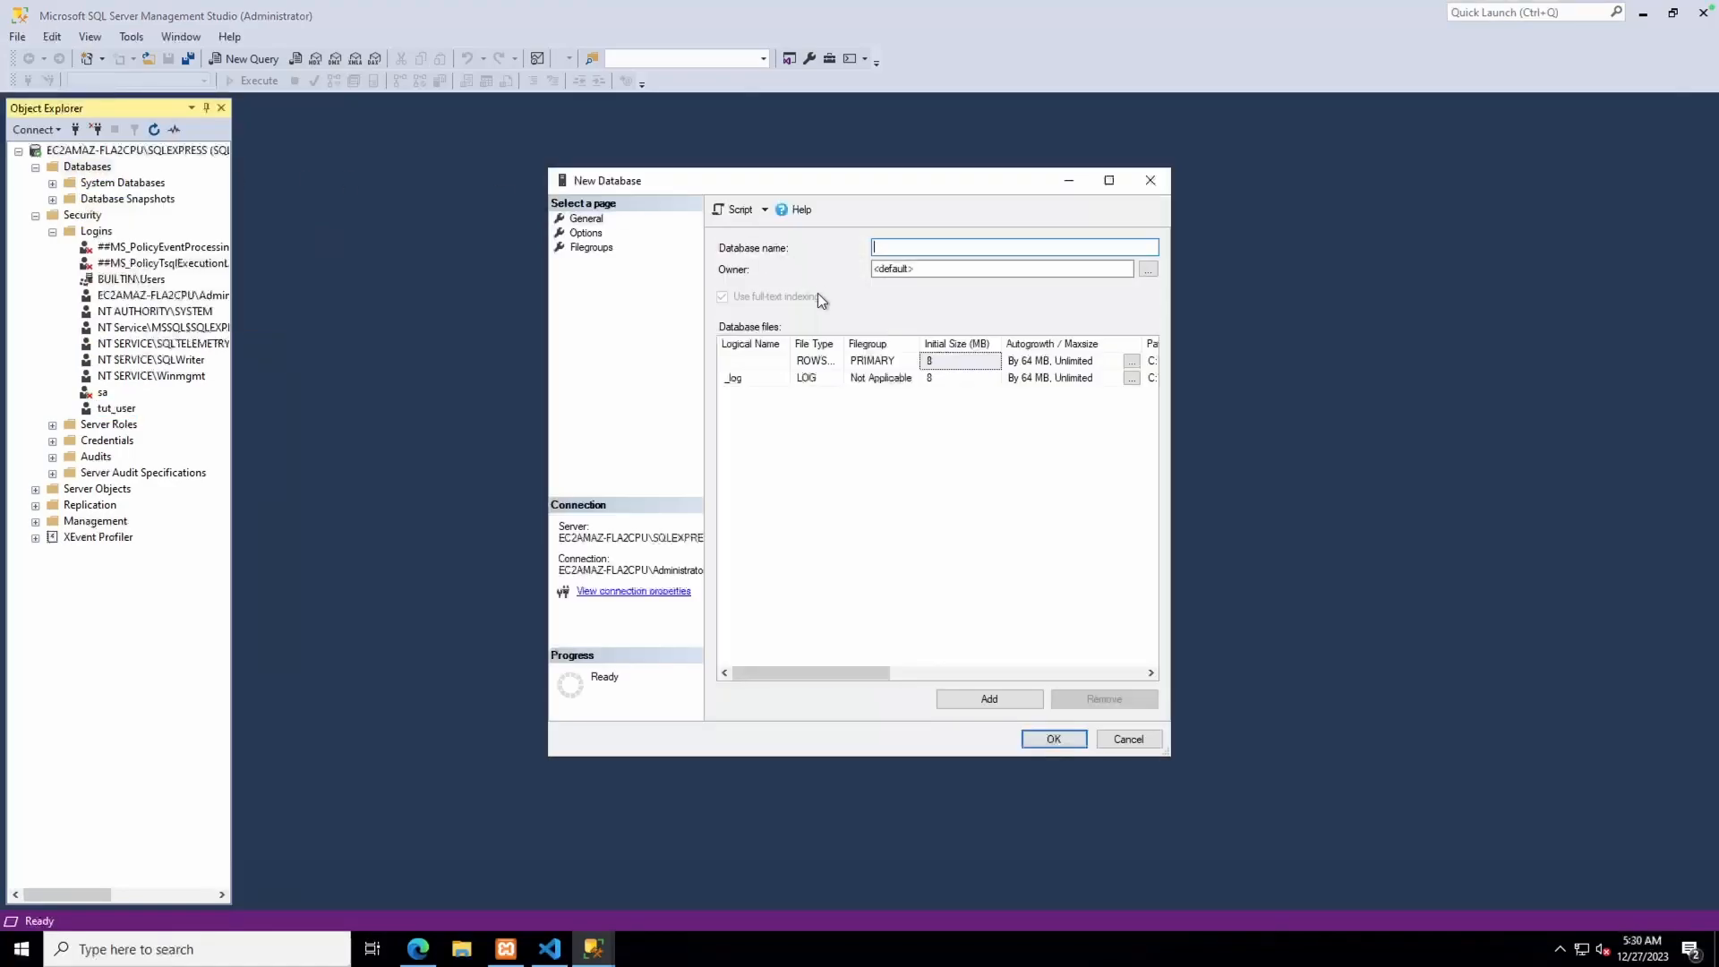
{"action": "type", "text": "tutorial"}
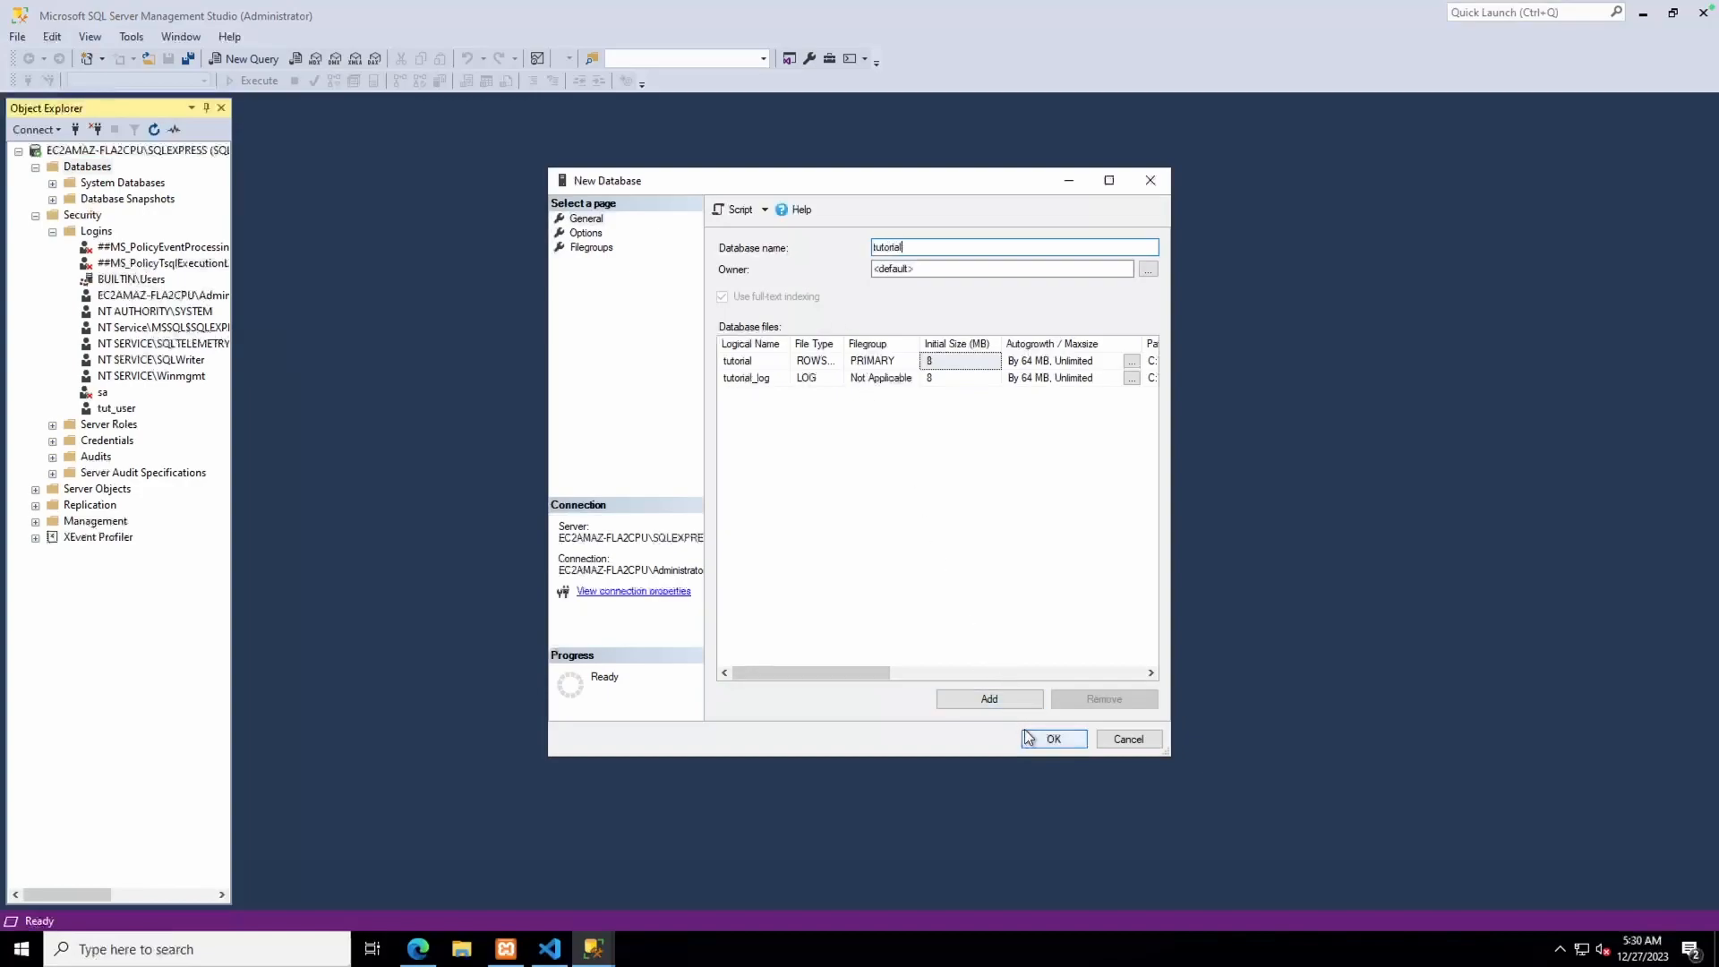
{"action": "left_click", "coordinate": [1147, 269]}
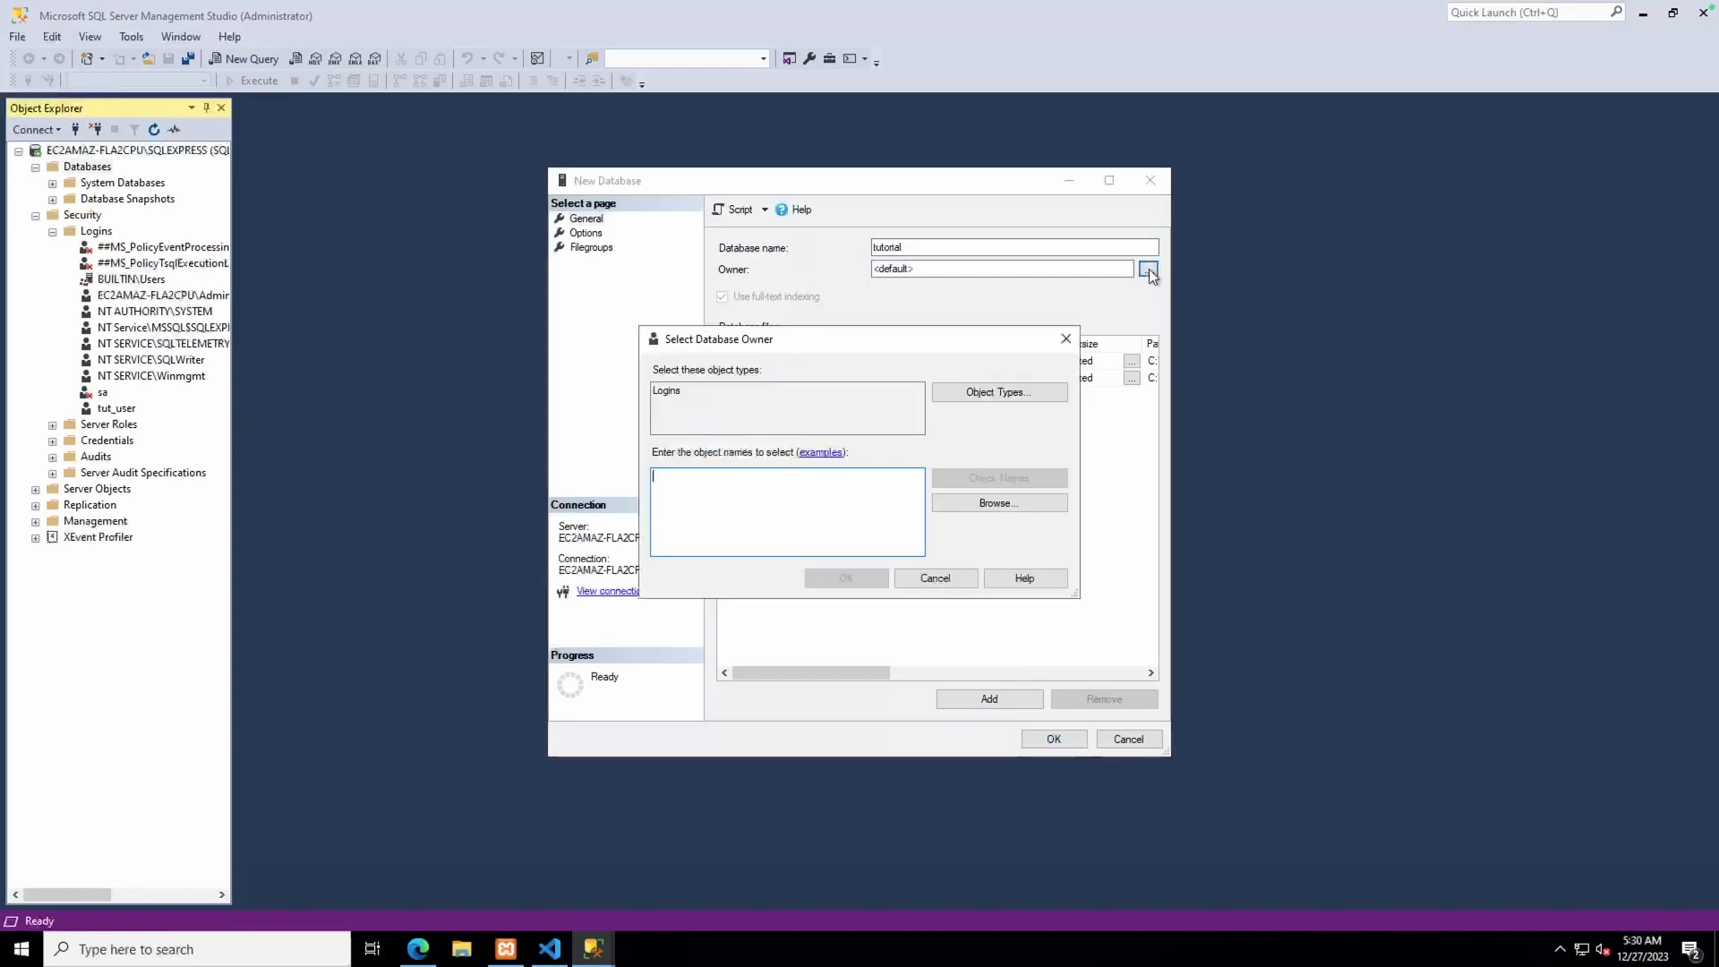
{"action": "left_click", "coordinate": [938, 580]}
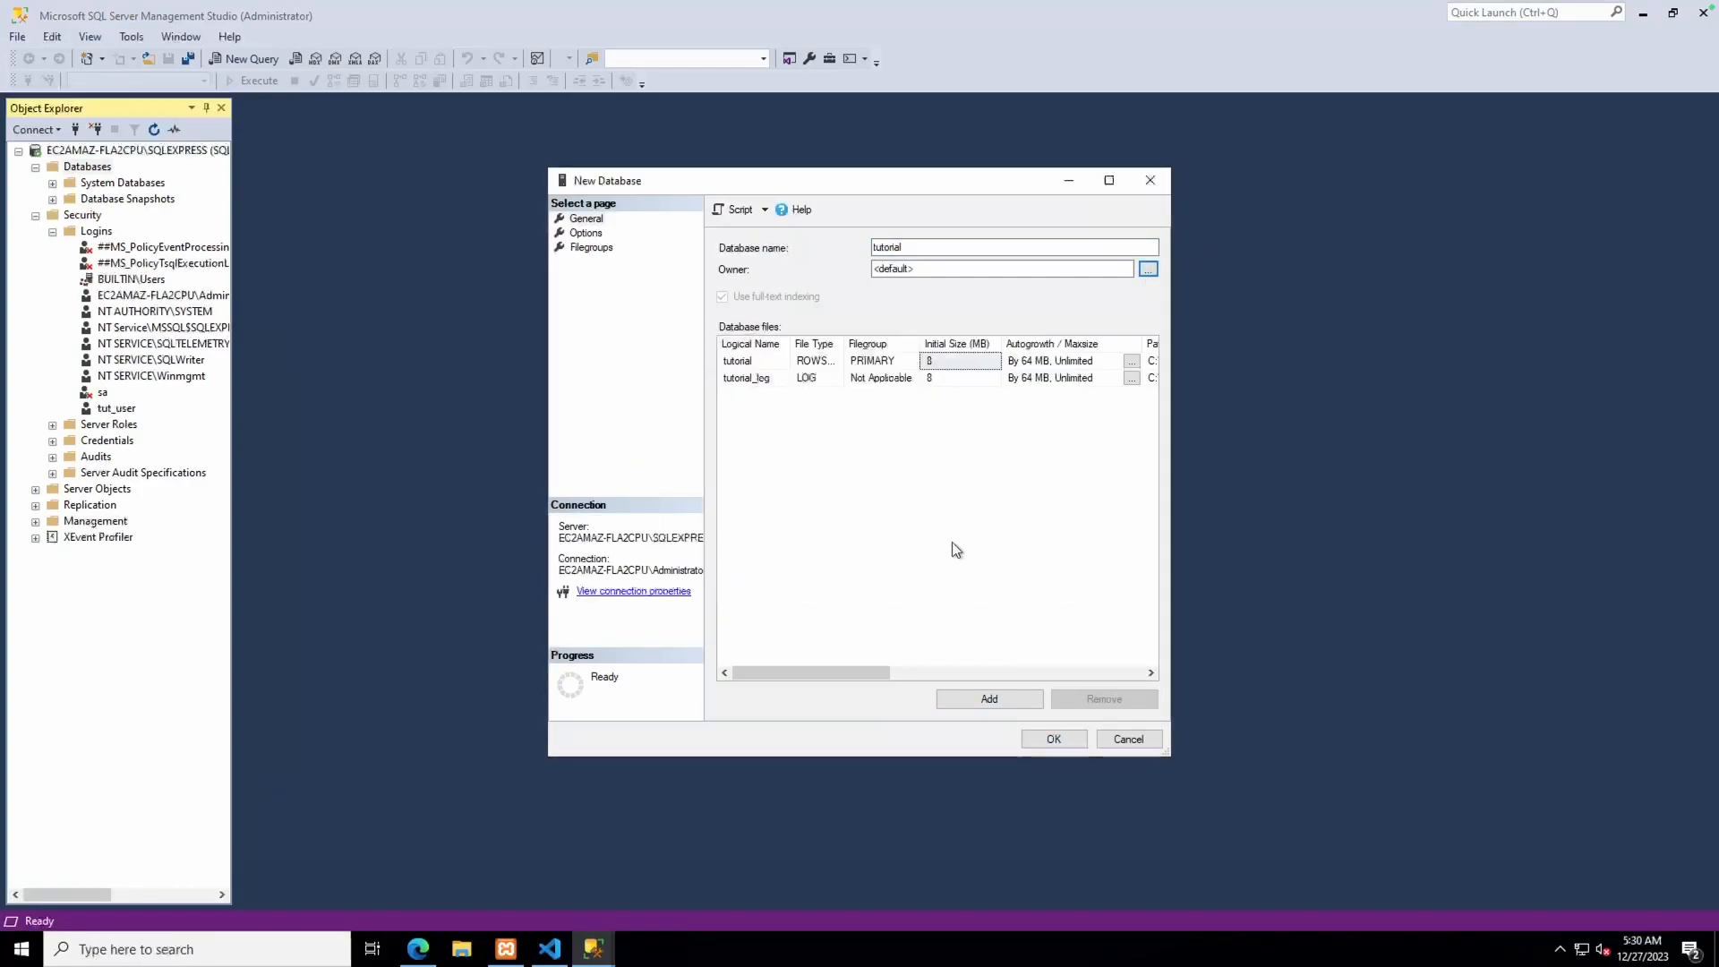
{"action": "left_click", "coordinate": [1055, 736]}
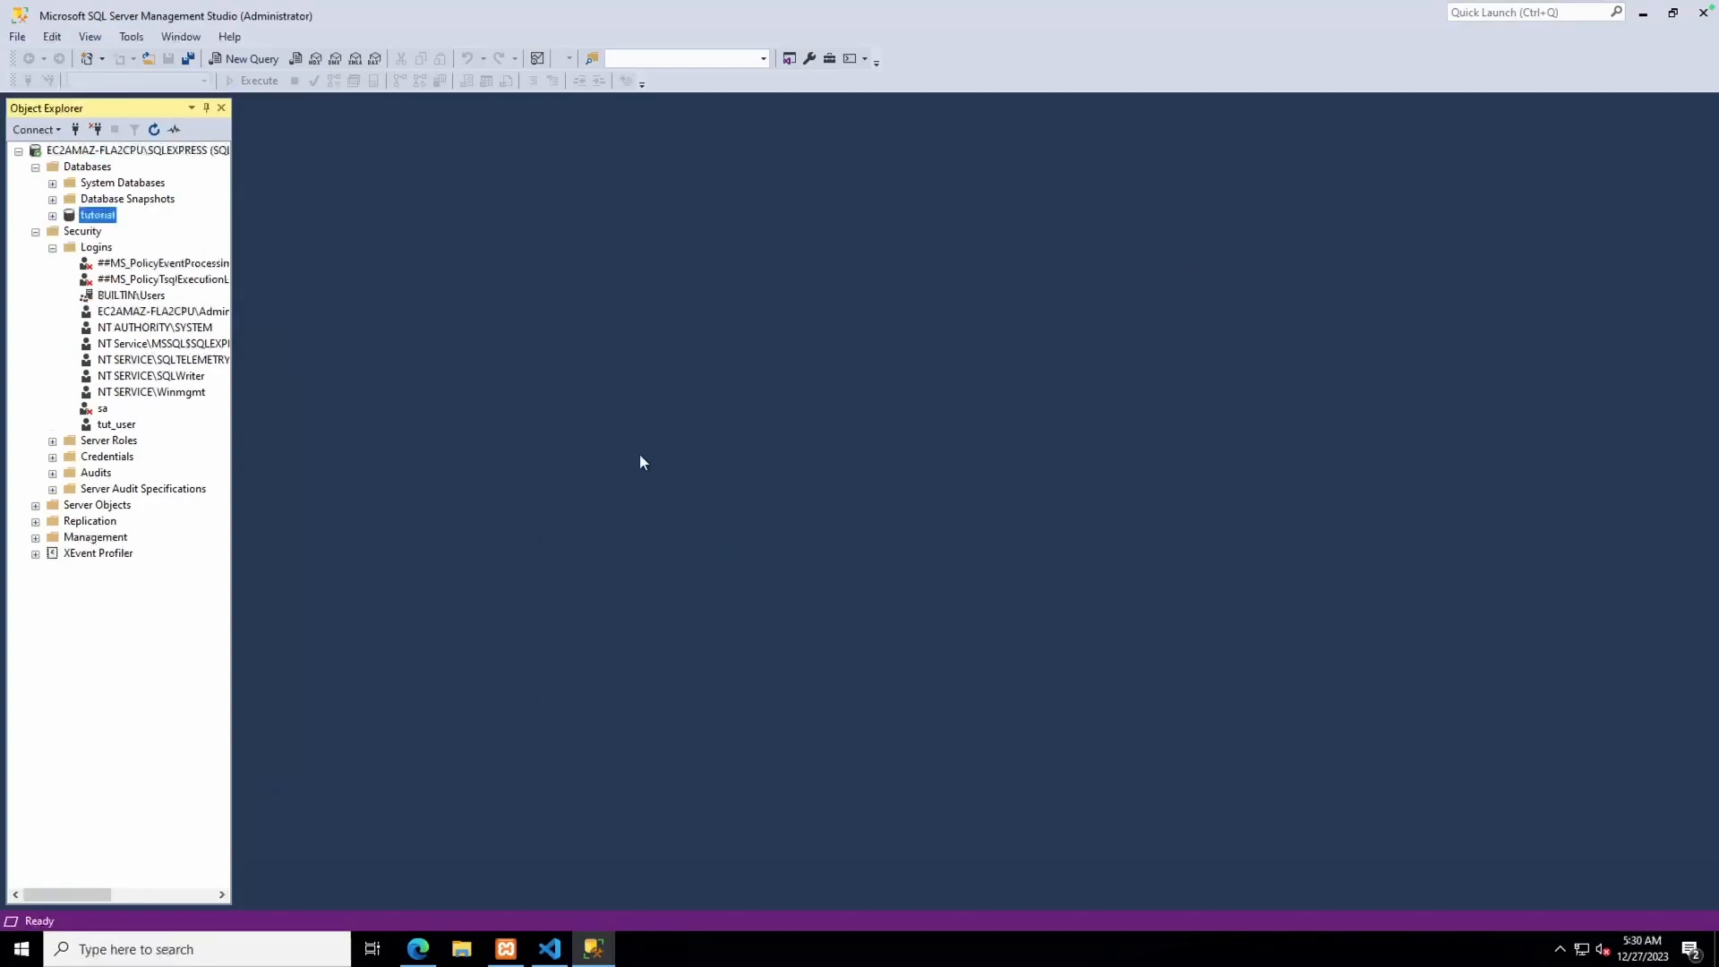
Start a new table in the tutorial database with an ID column of type int
{"action": "left_click", "coordinate": [52, 216]}
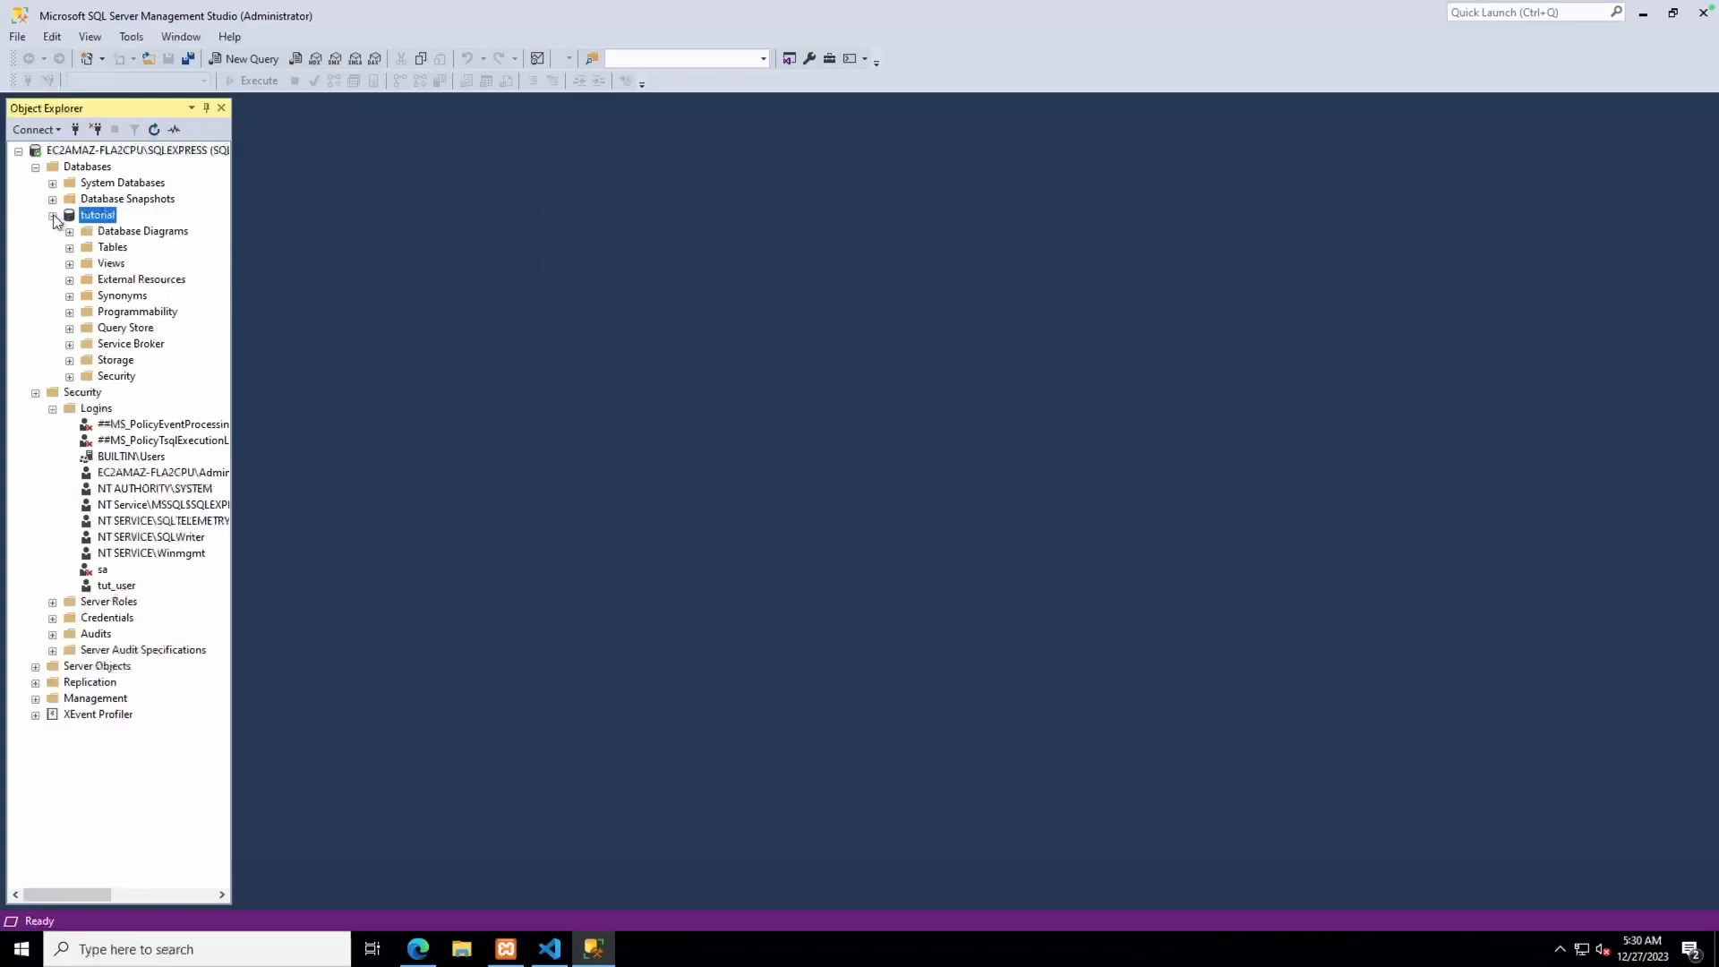
{"action": "right_click", "coordinate": [100, 249]}
{"action": "mouse_move", "coordinate": [125, 260]}
{"action": "left_click", "coordinate": [260, 259]}
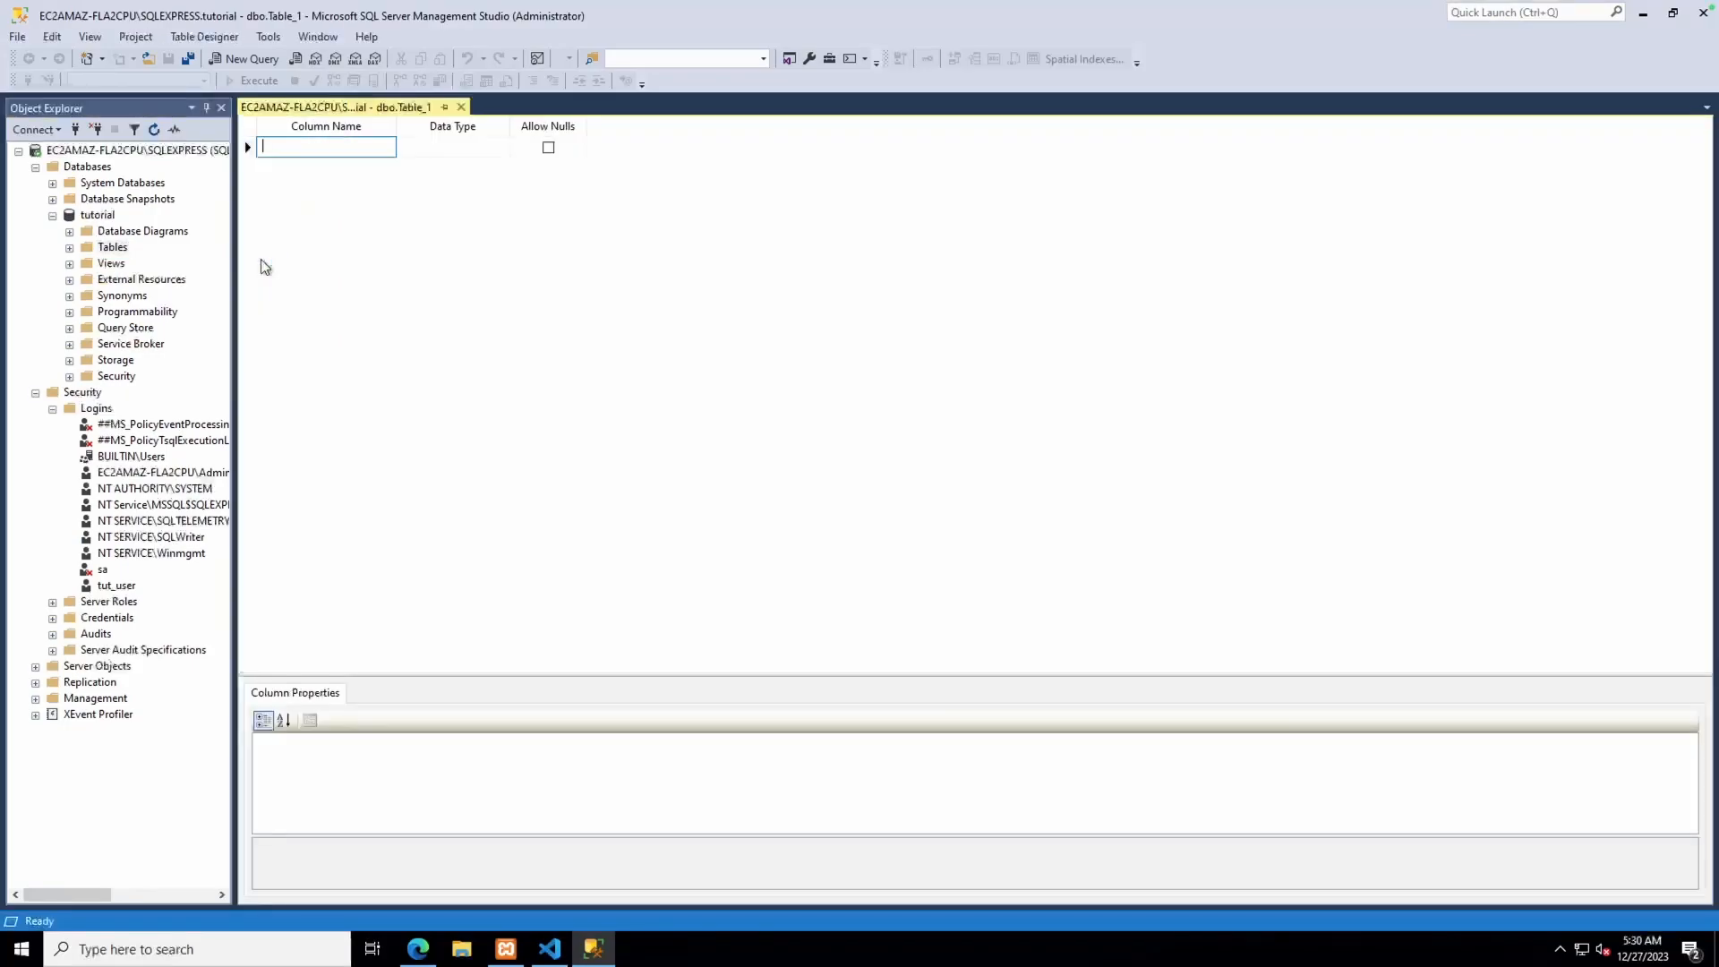
{"action": "type", "text": "ID"}
{"action": "key", "text": "Tab"}
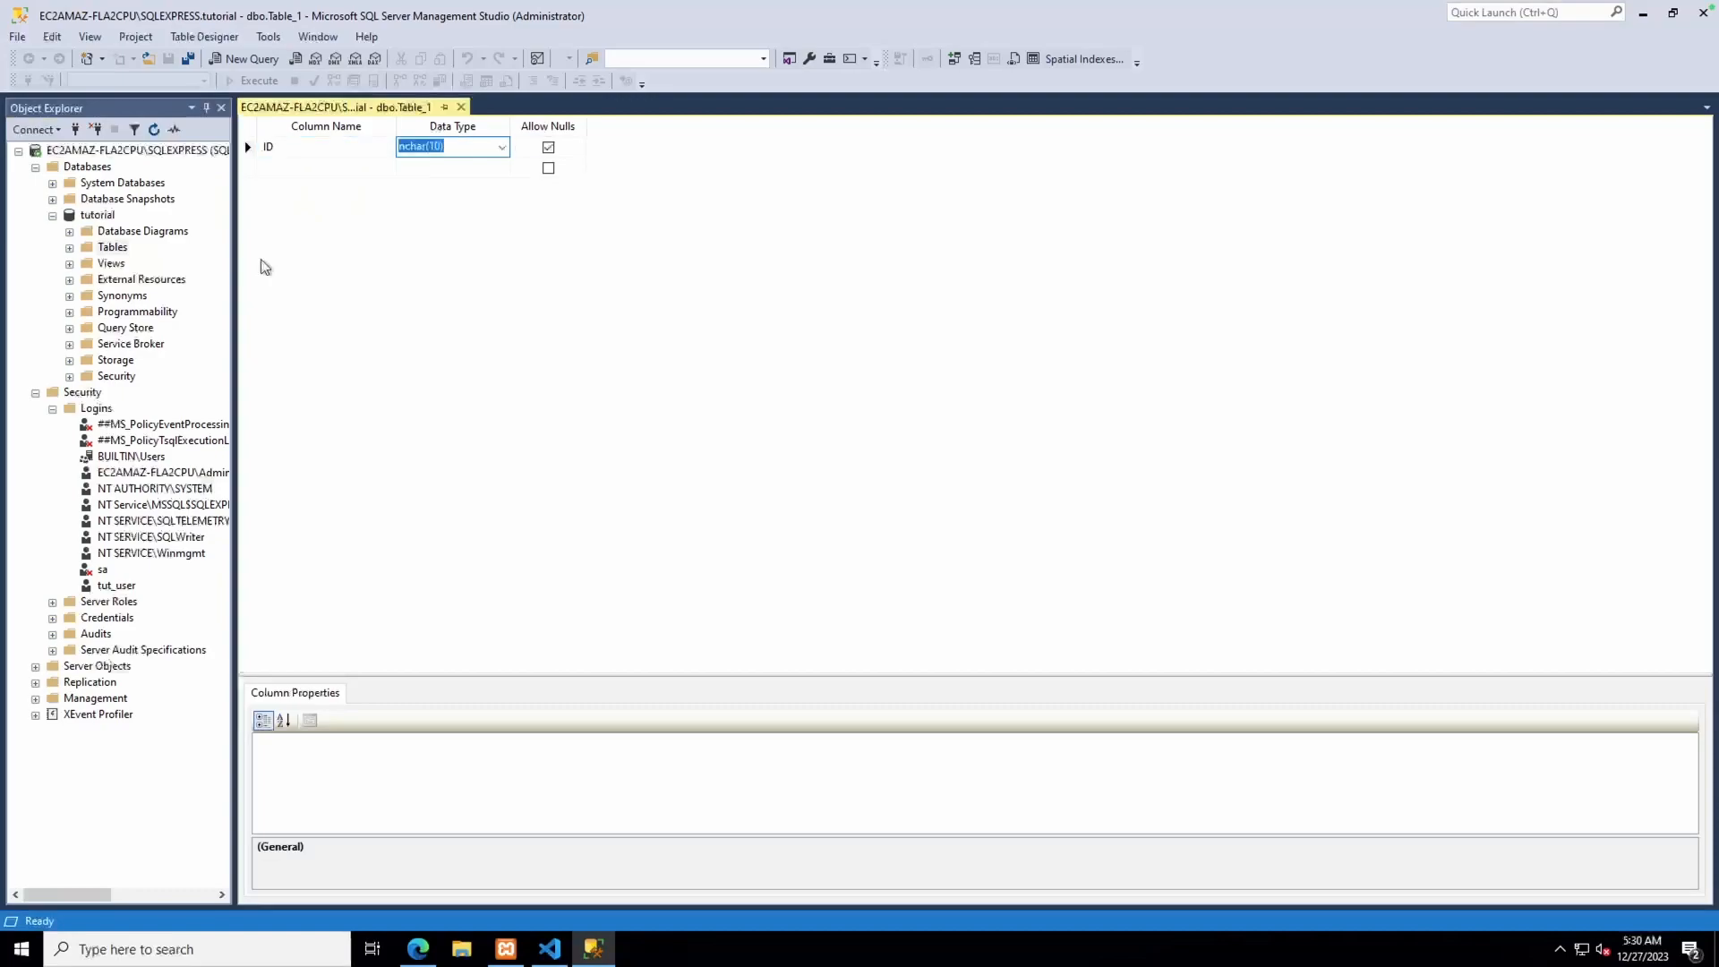
{"action": "type", "text": "int"}
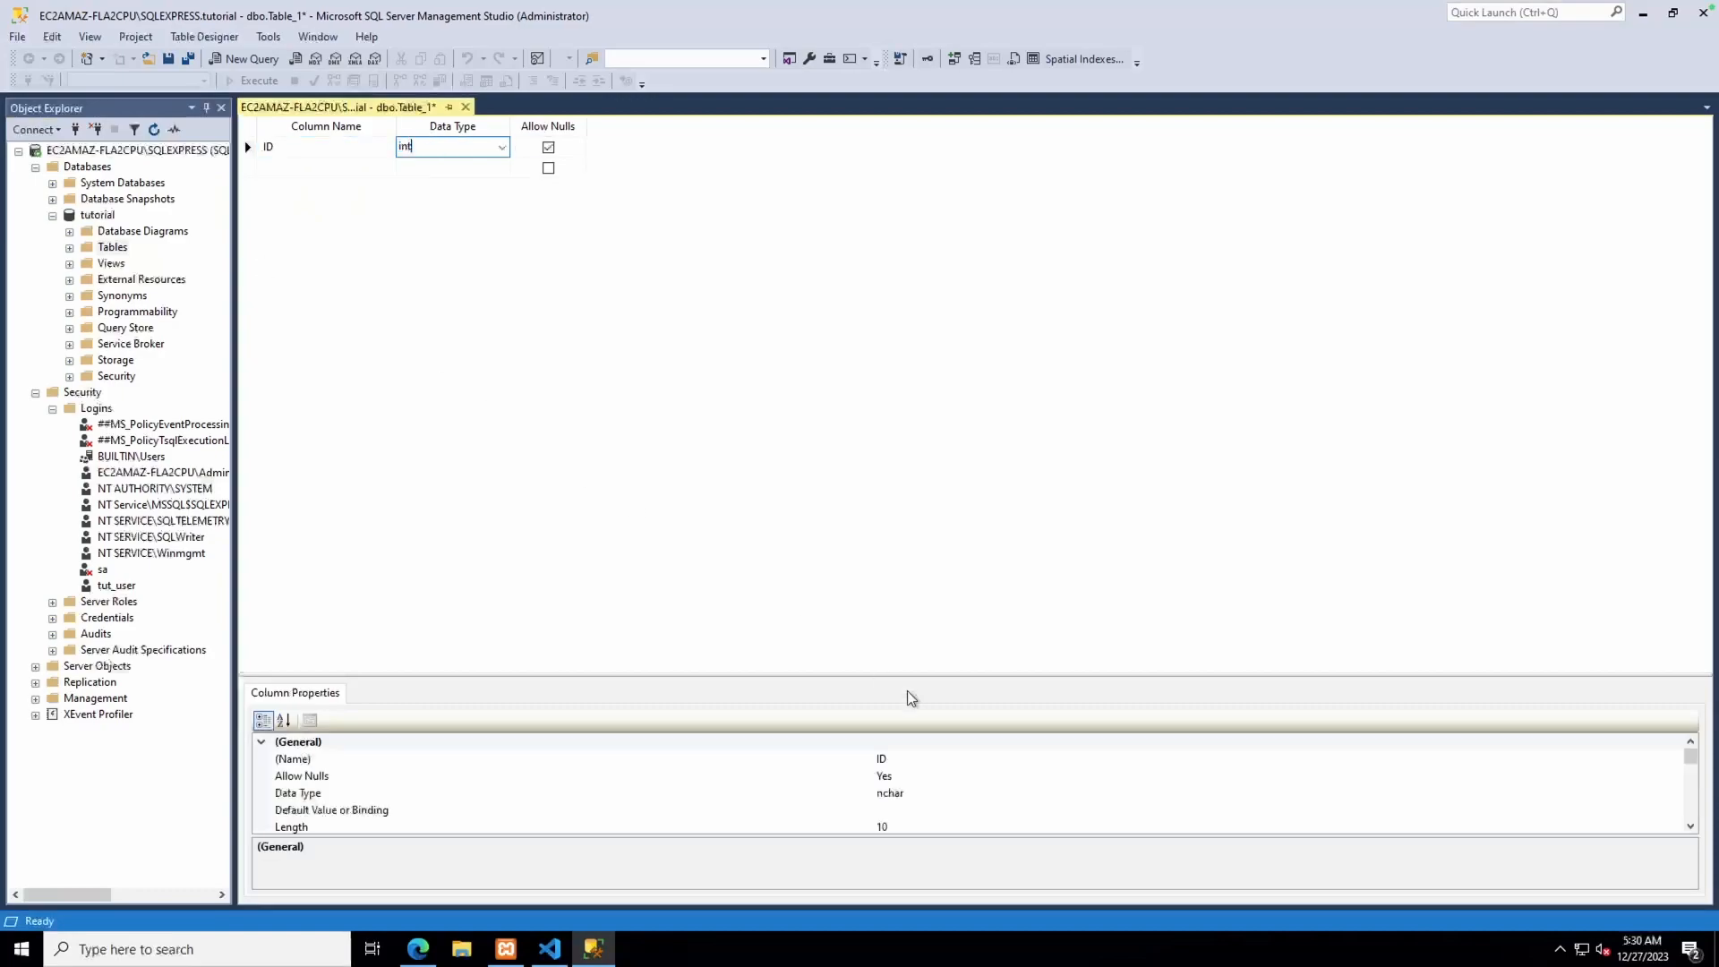
Set the ID column's (Is Identity) property to Yes
{"action": "left_click_drag", "start_coordinate": [1690, 758], "coordinate": [1690, 789]}
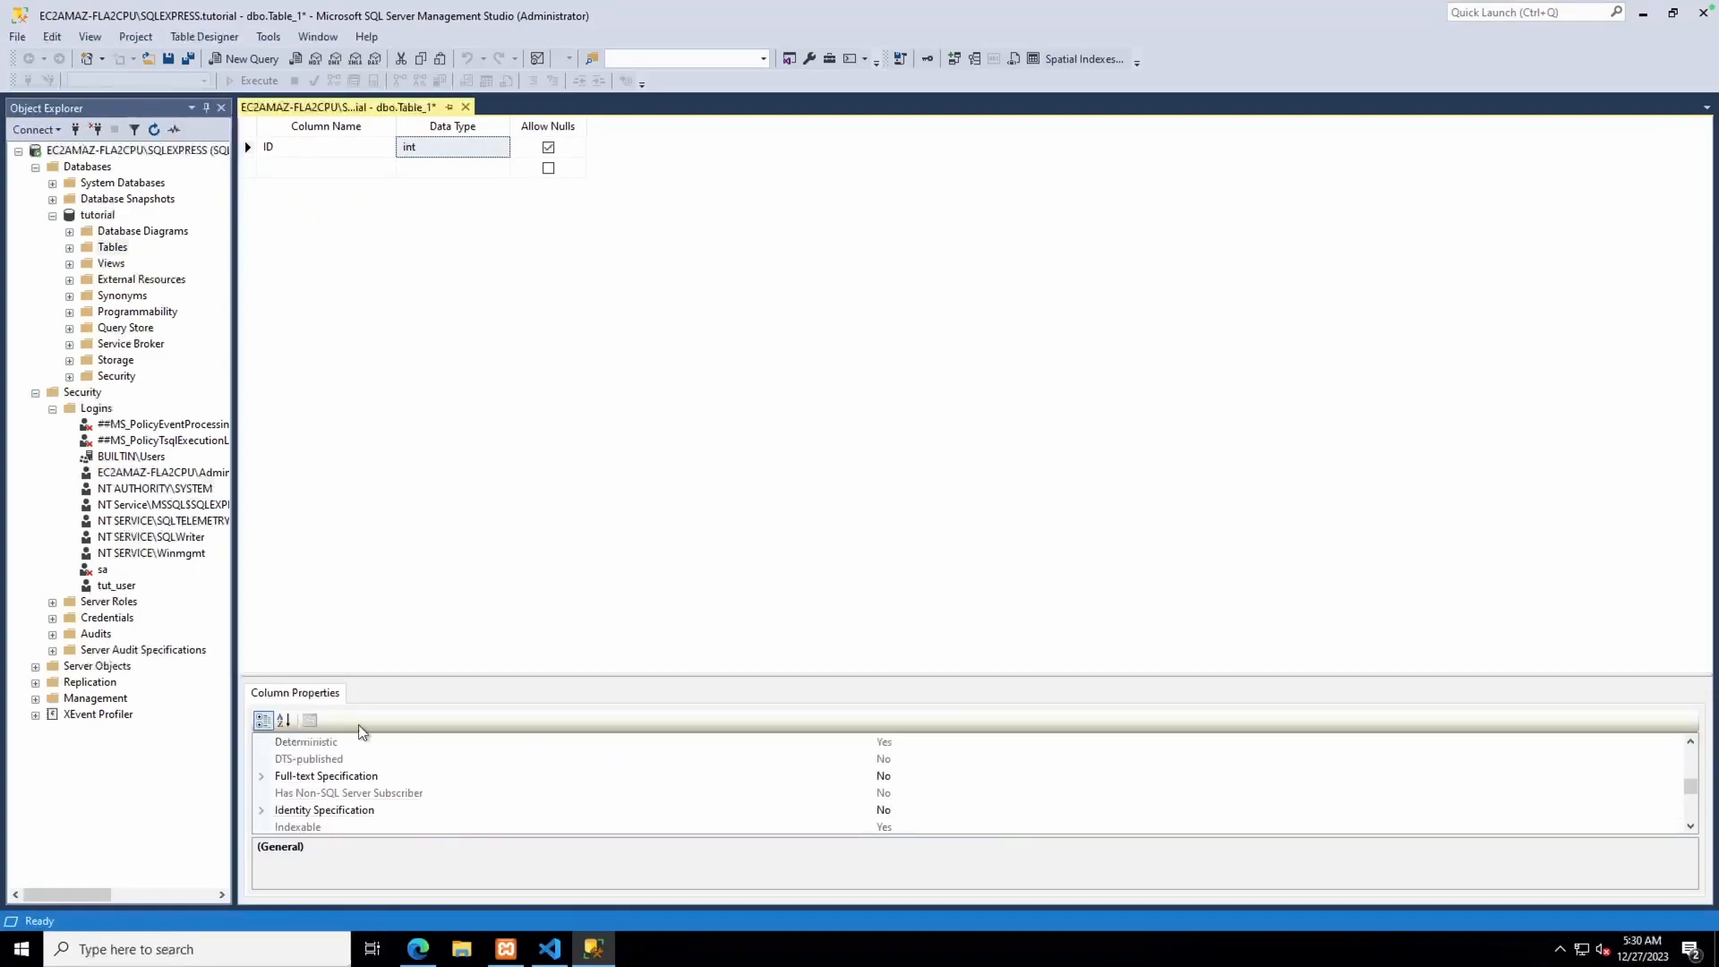
{"action": "left_click", "coordinate": [261, 811]}
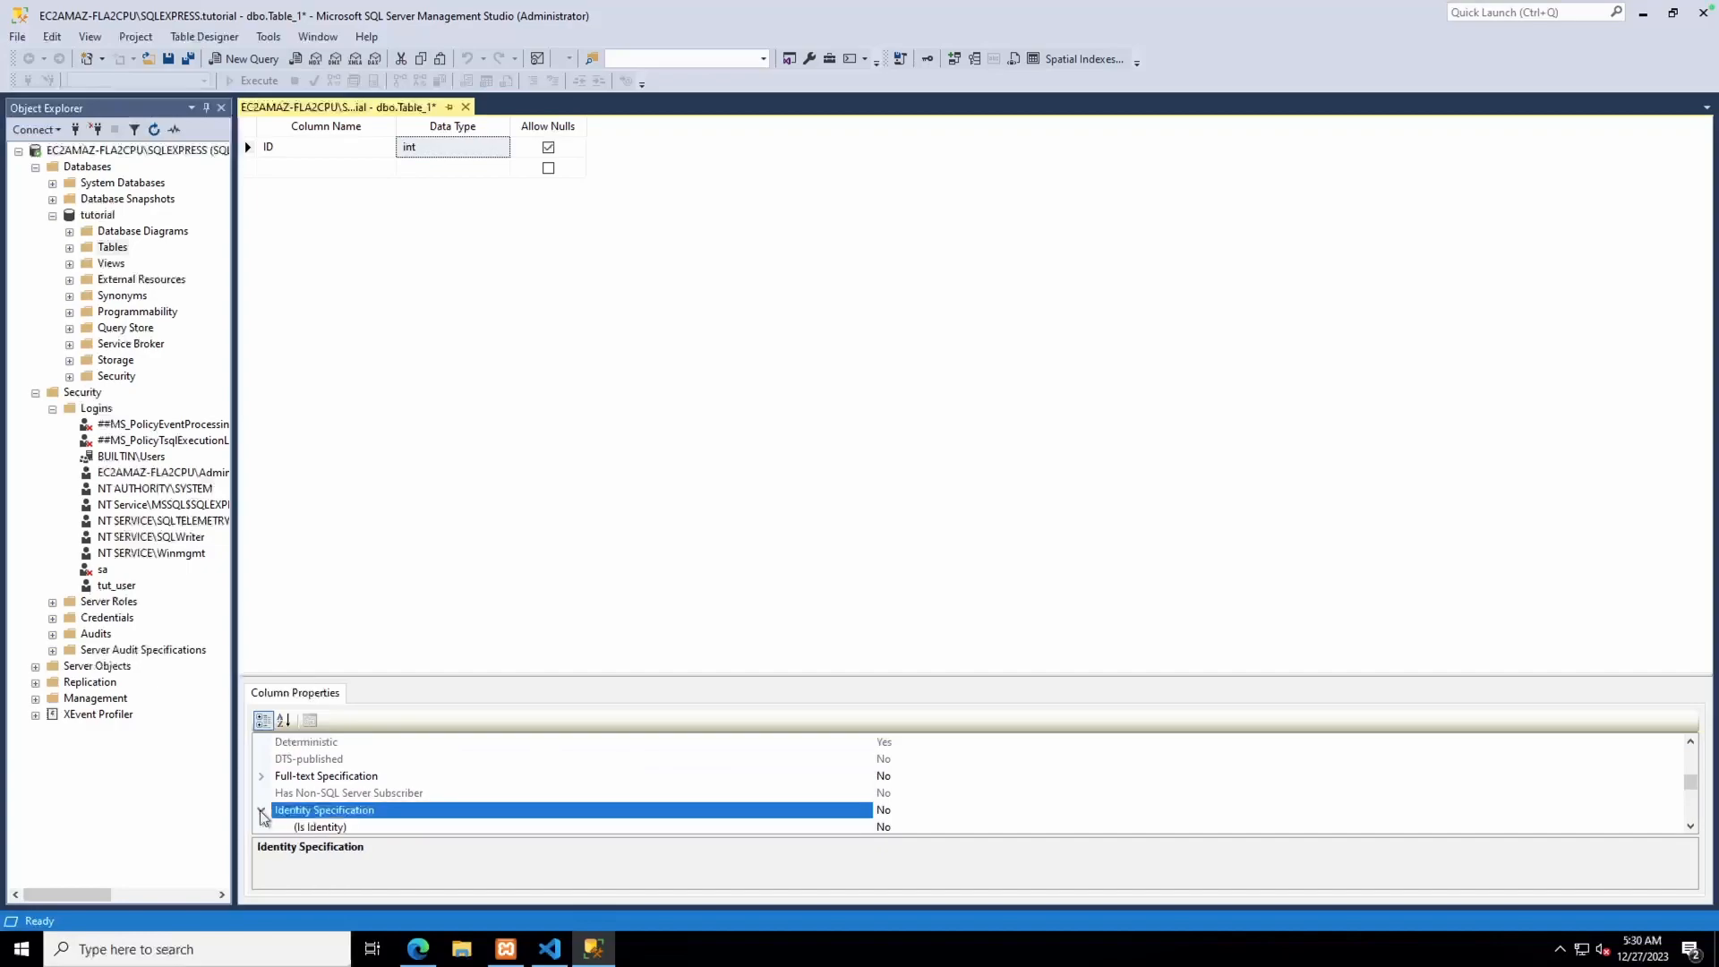
{"action": "left_click", "coordinate": [886, 827]}
{"action": "double_click", "coordinate": [889, 811]}
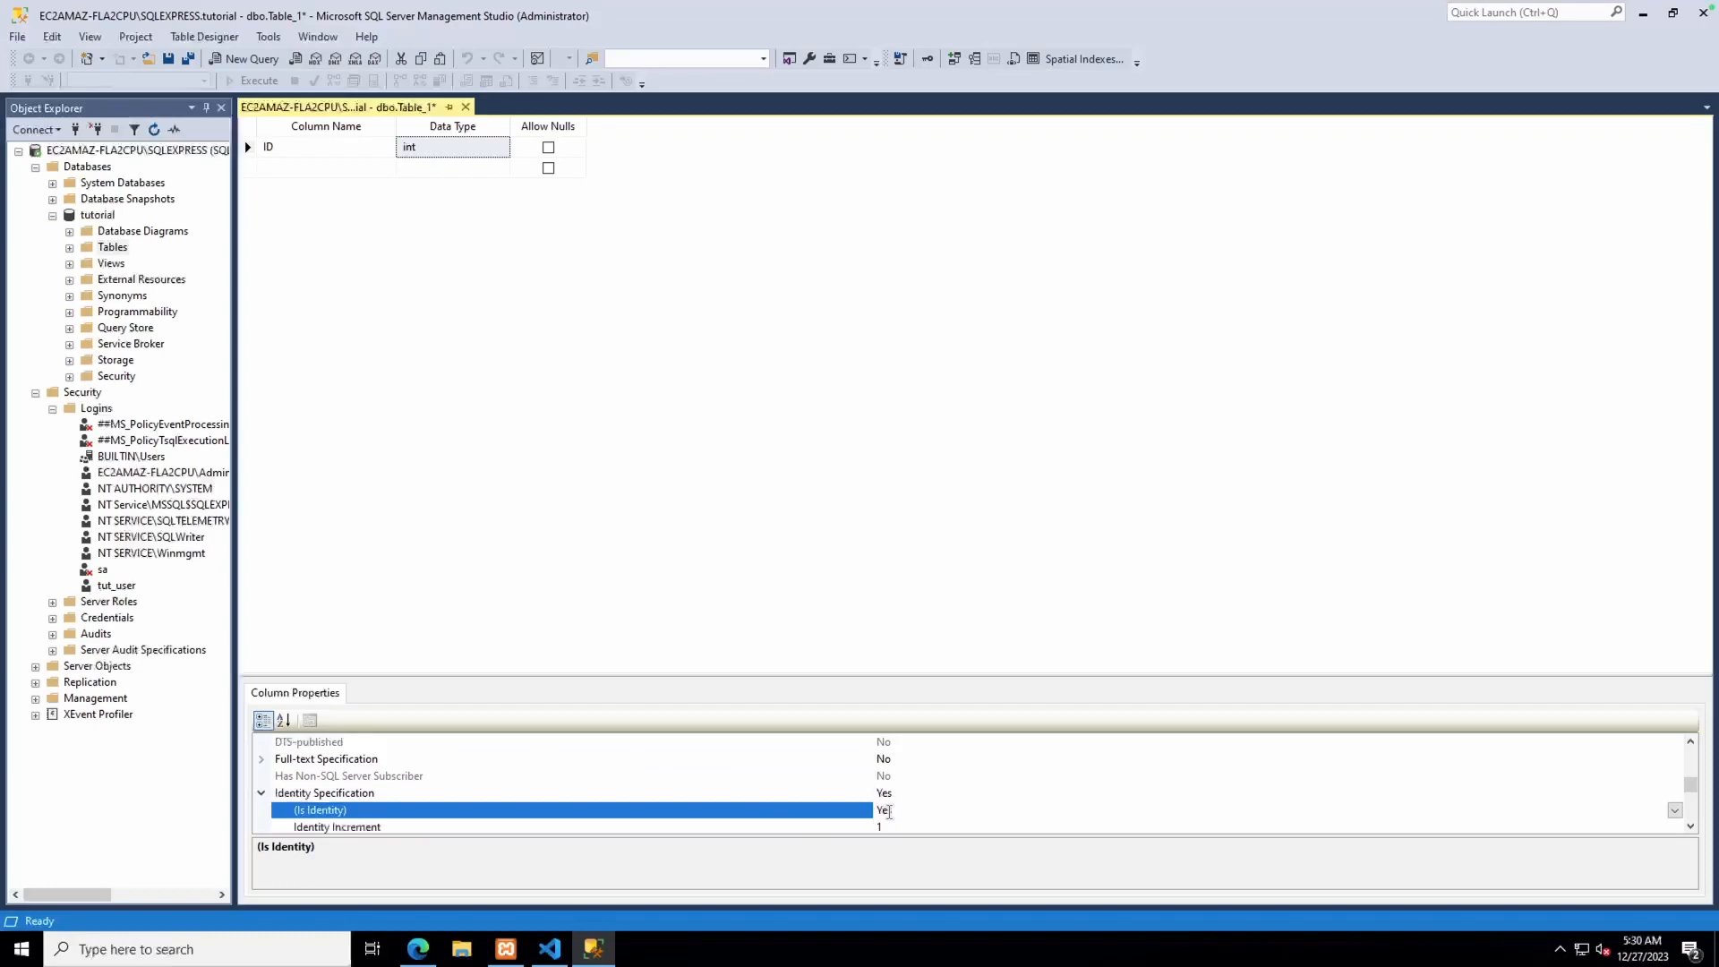
{"action": "left_click", "coordinate": [1690, 826]}
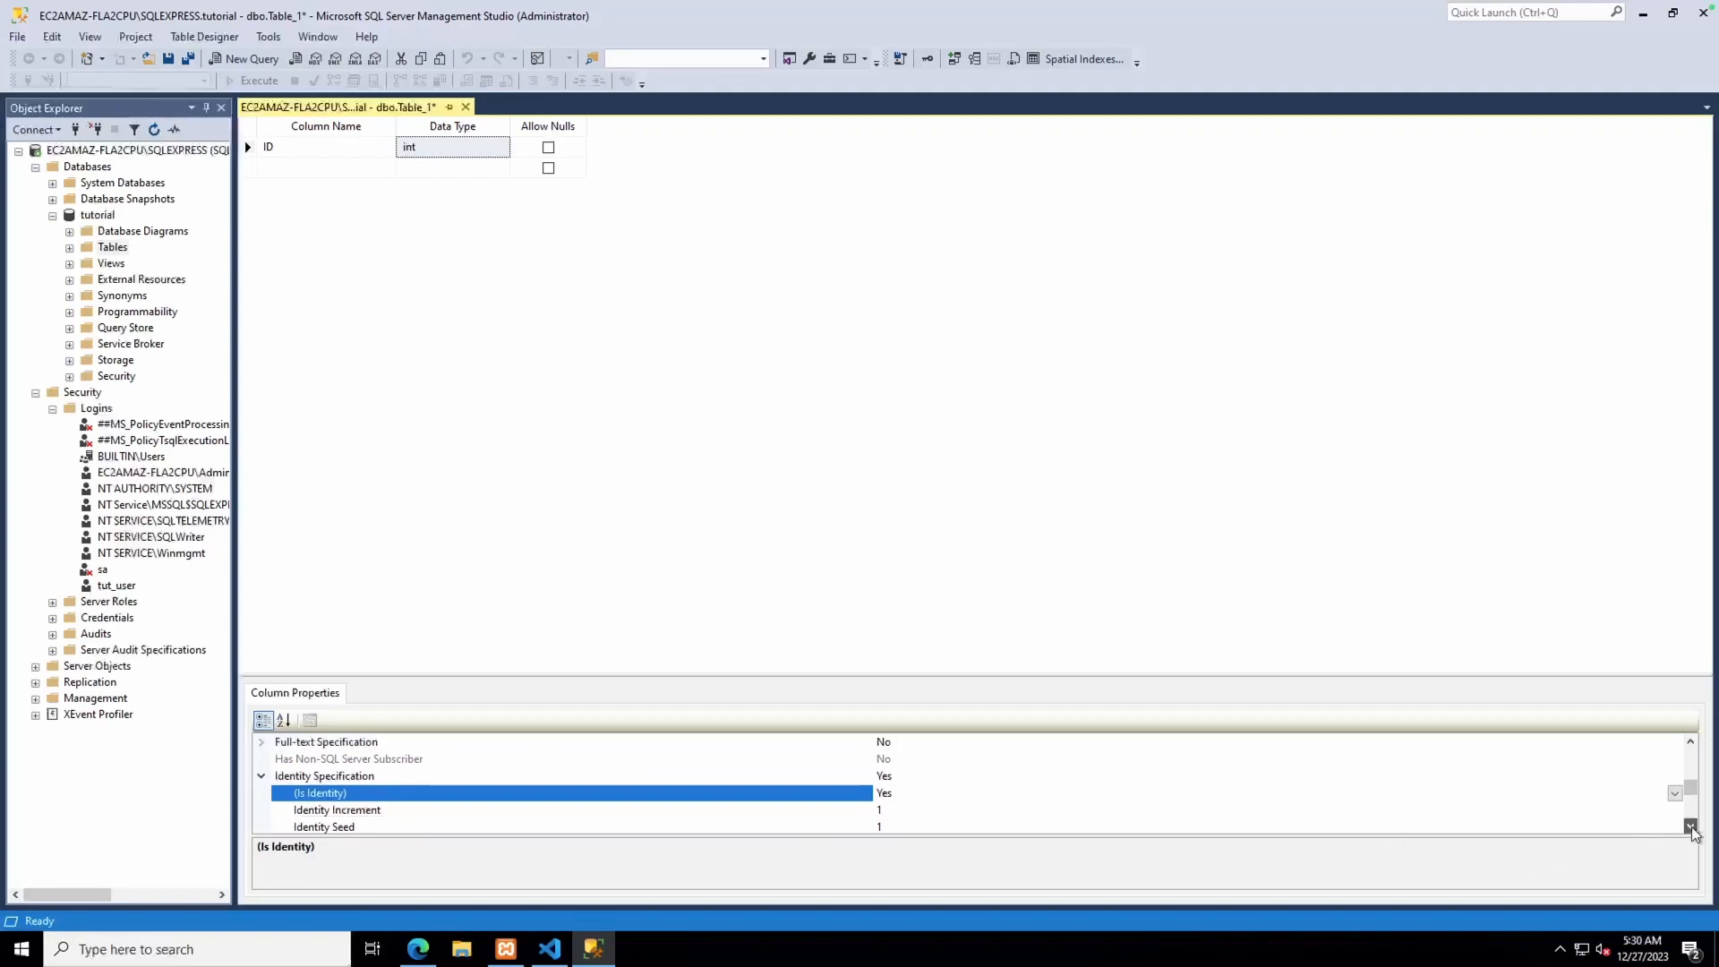
{"action": "left_click", "coordinate": [1690, 826]}
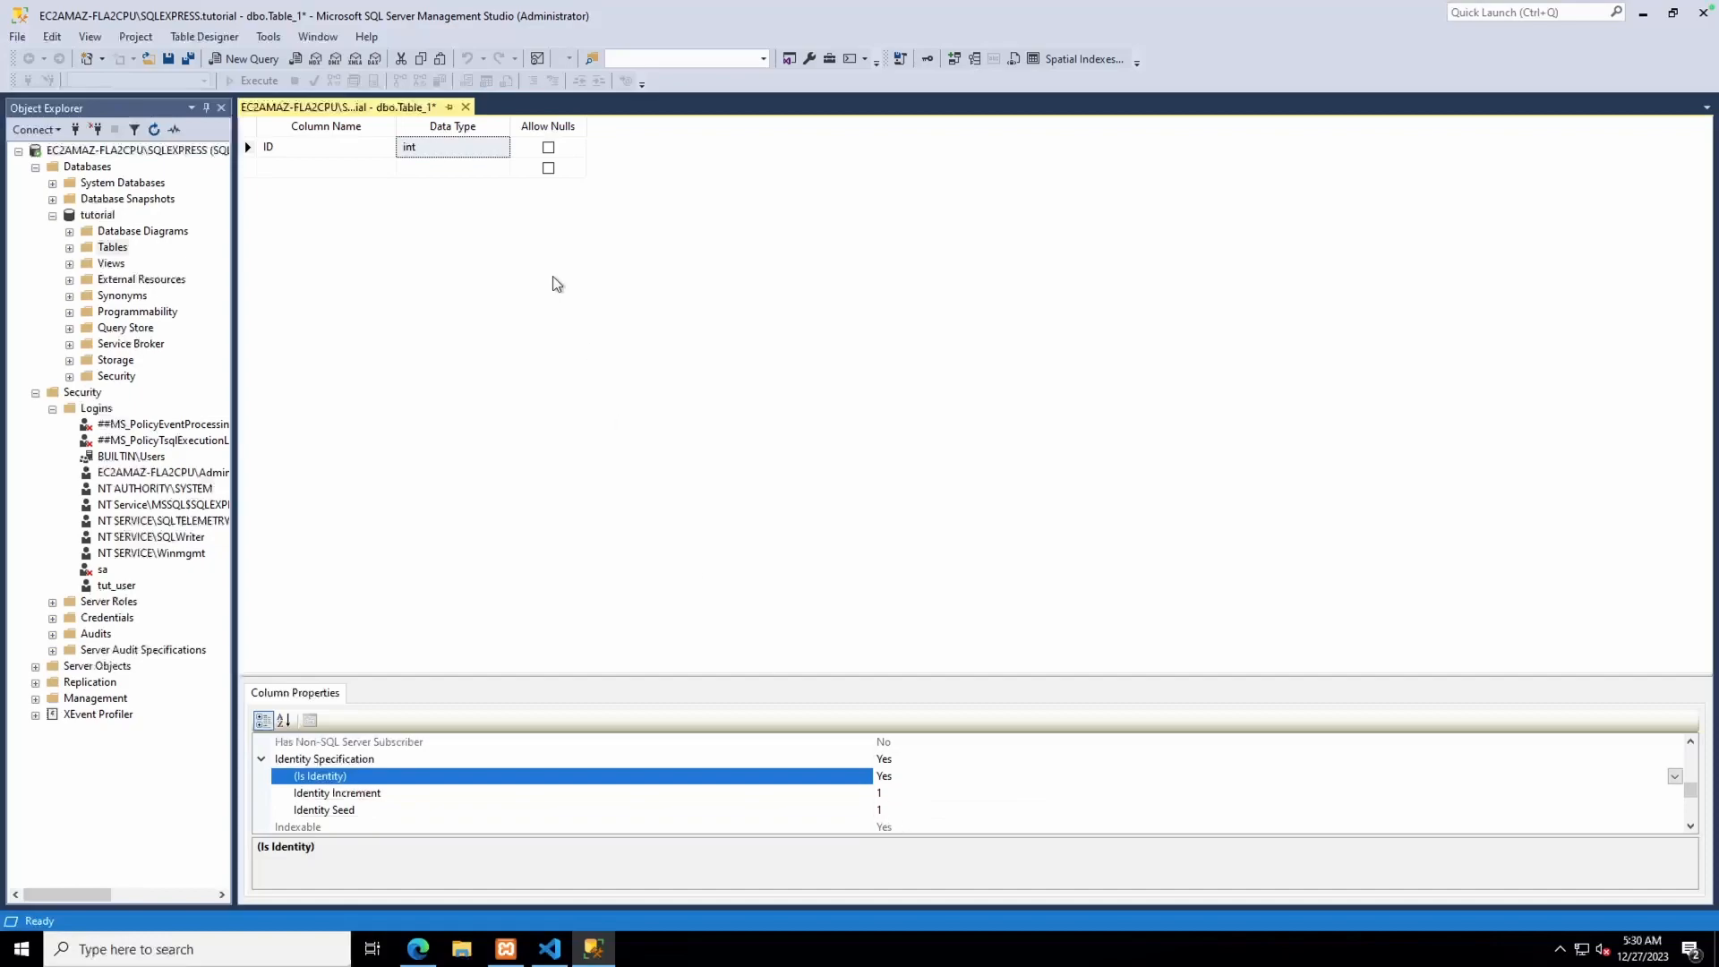
Add FirstName and LastName columns, both varchar(50)
{"action": "left_click", "coordinate": [338, 168]}
{"action": "type", "text": "F"}
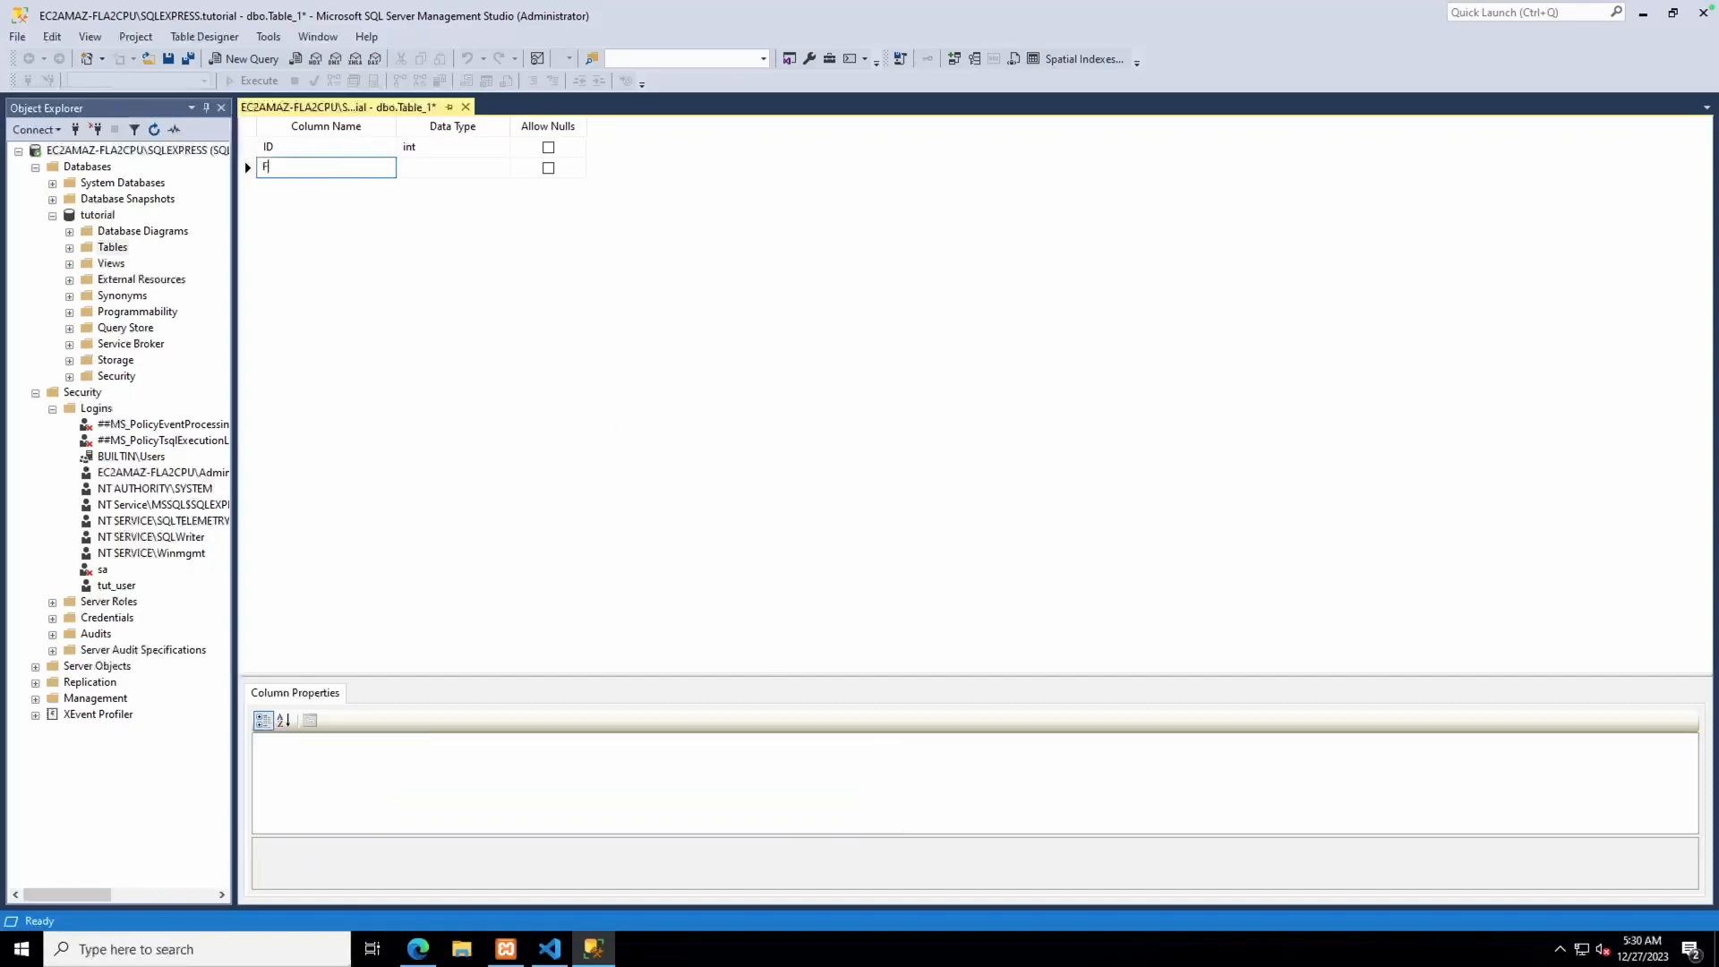
{"action": "type", "text": "irstName"}
{"action": "key", "text": "Tab"}
{"action": "type", "text": "varch"}
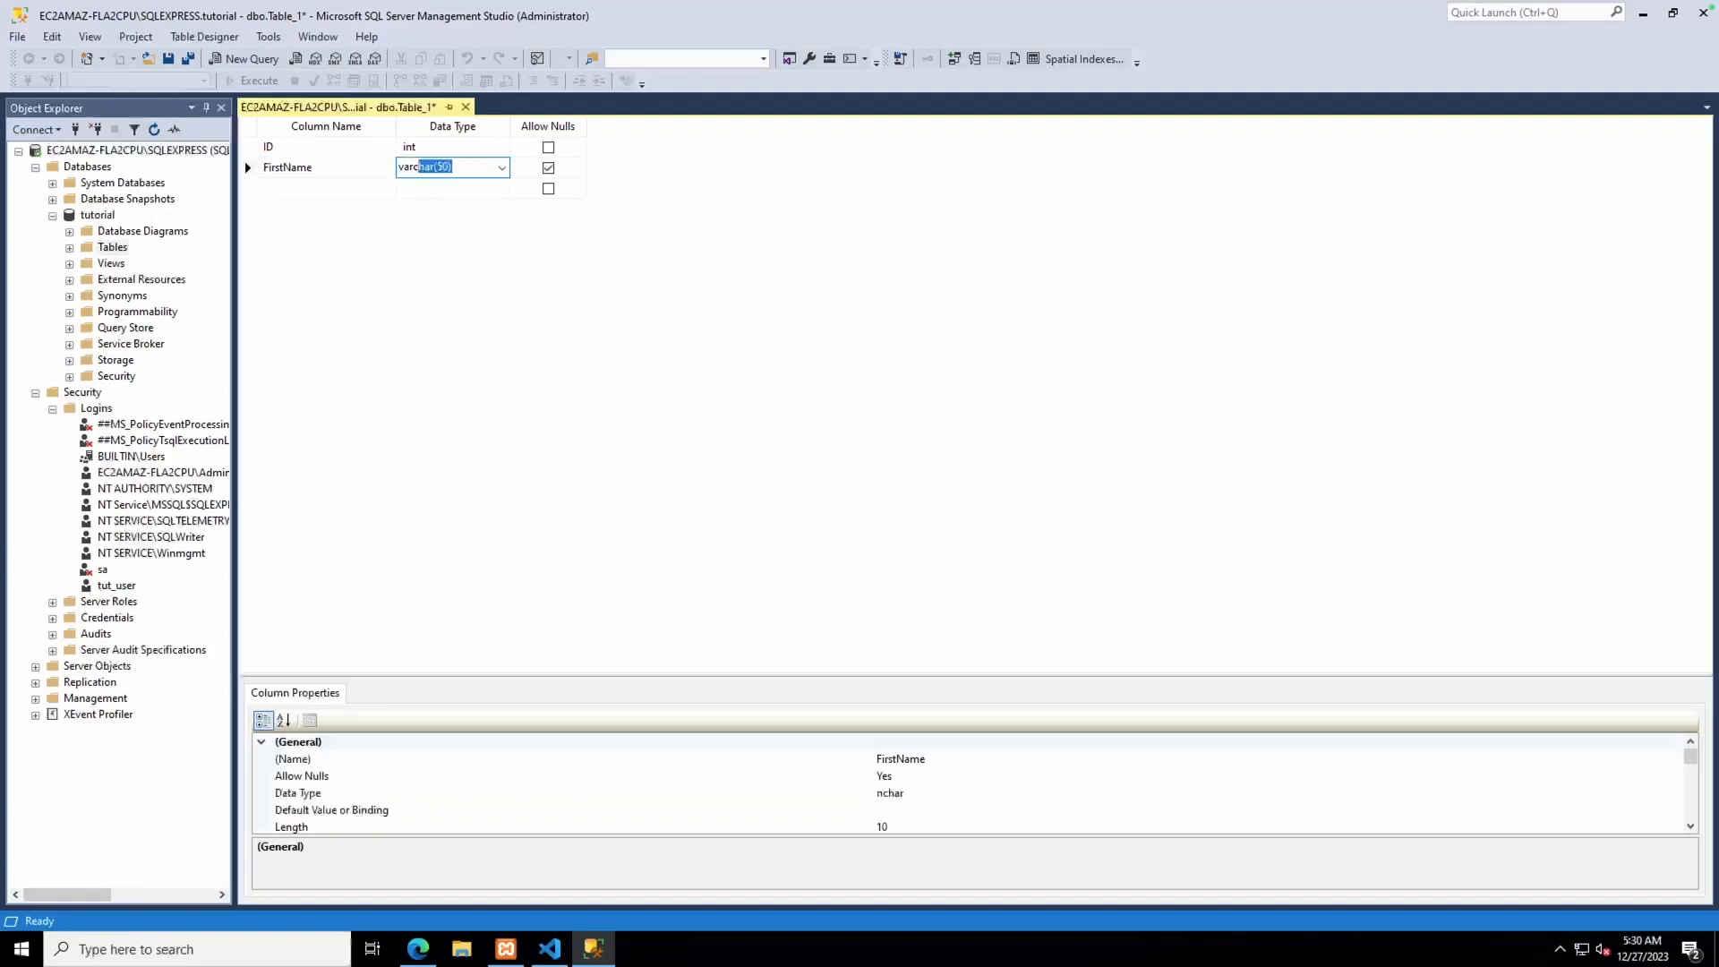
{"action": "left_click", "coordinate": [357, 188]}
{"action": "type", "text": "LastName"}
{"action": "left_click", "coordinate": [472, 192]}
{"action": "type", "text": "varchar(50"}
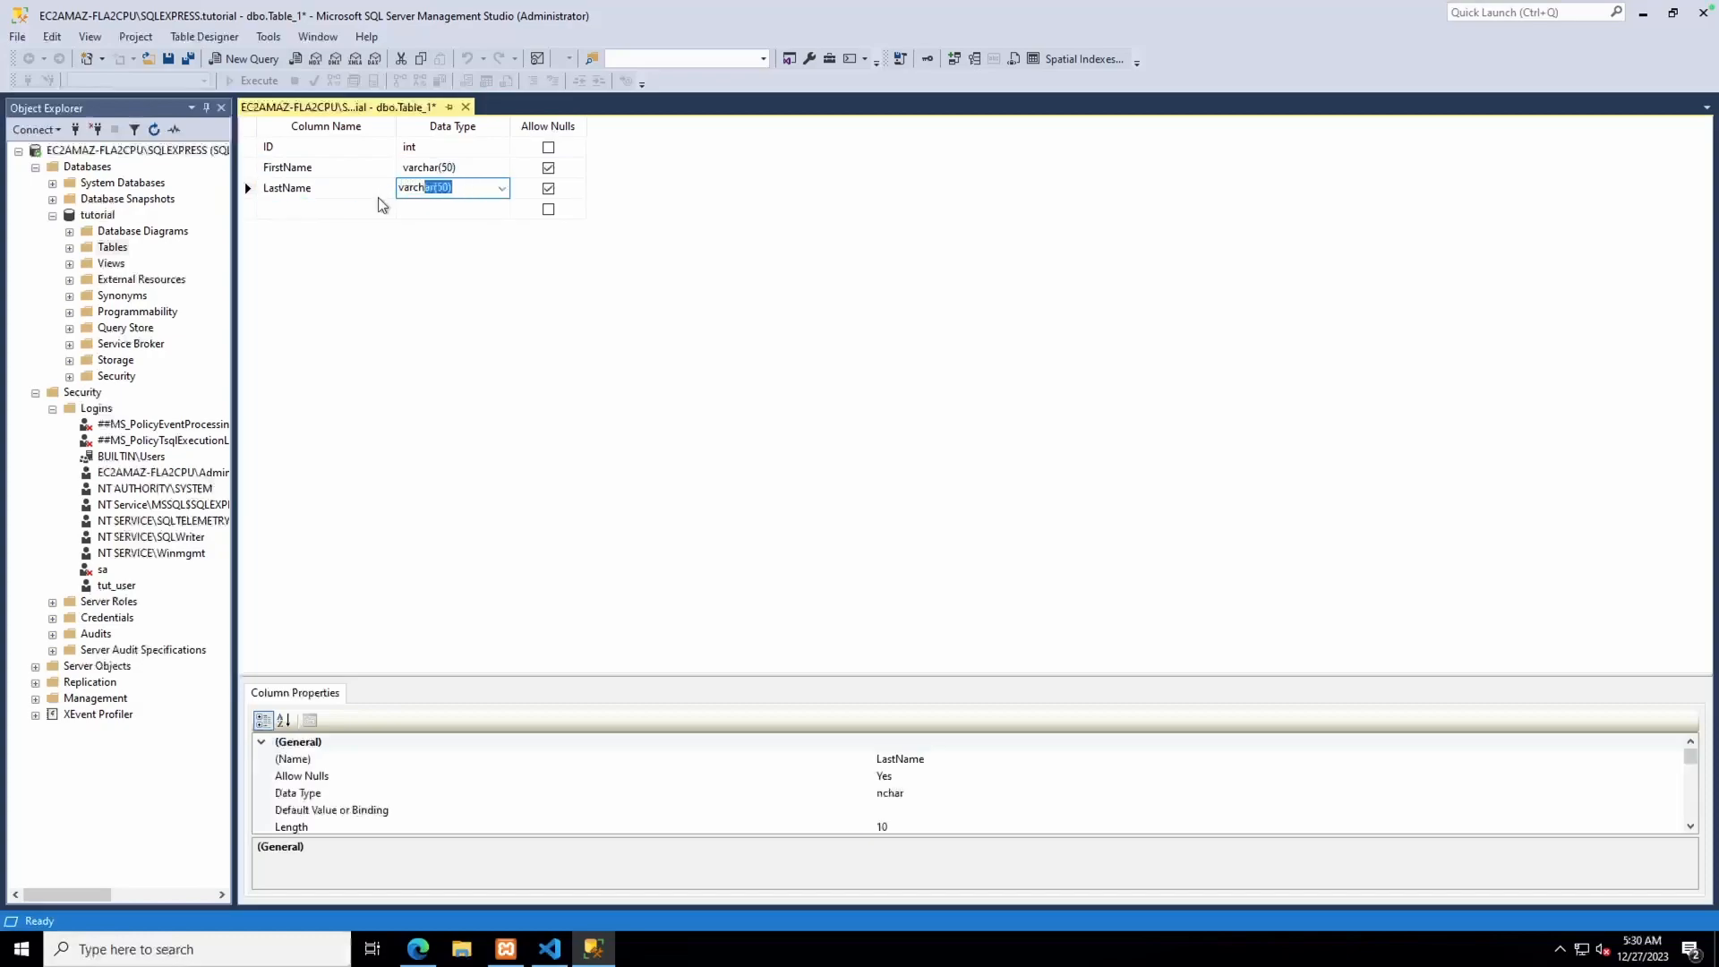
{"action": "left_click", "coordinate": [372, 208]}
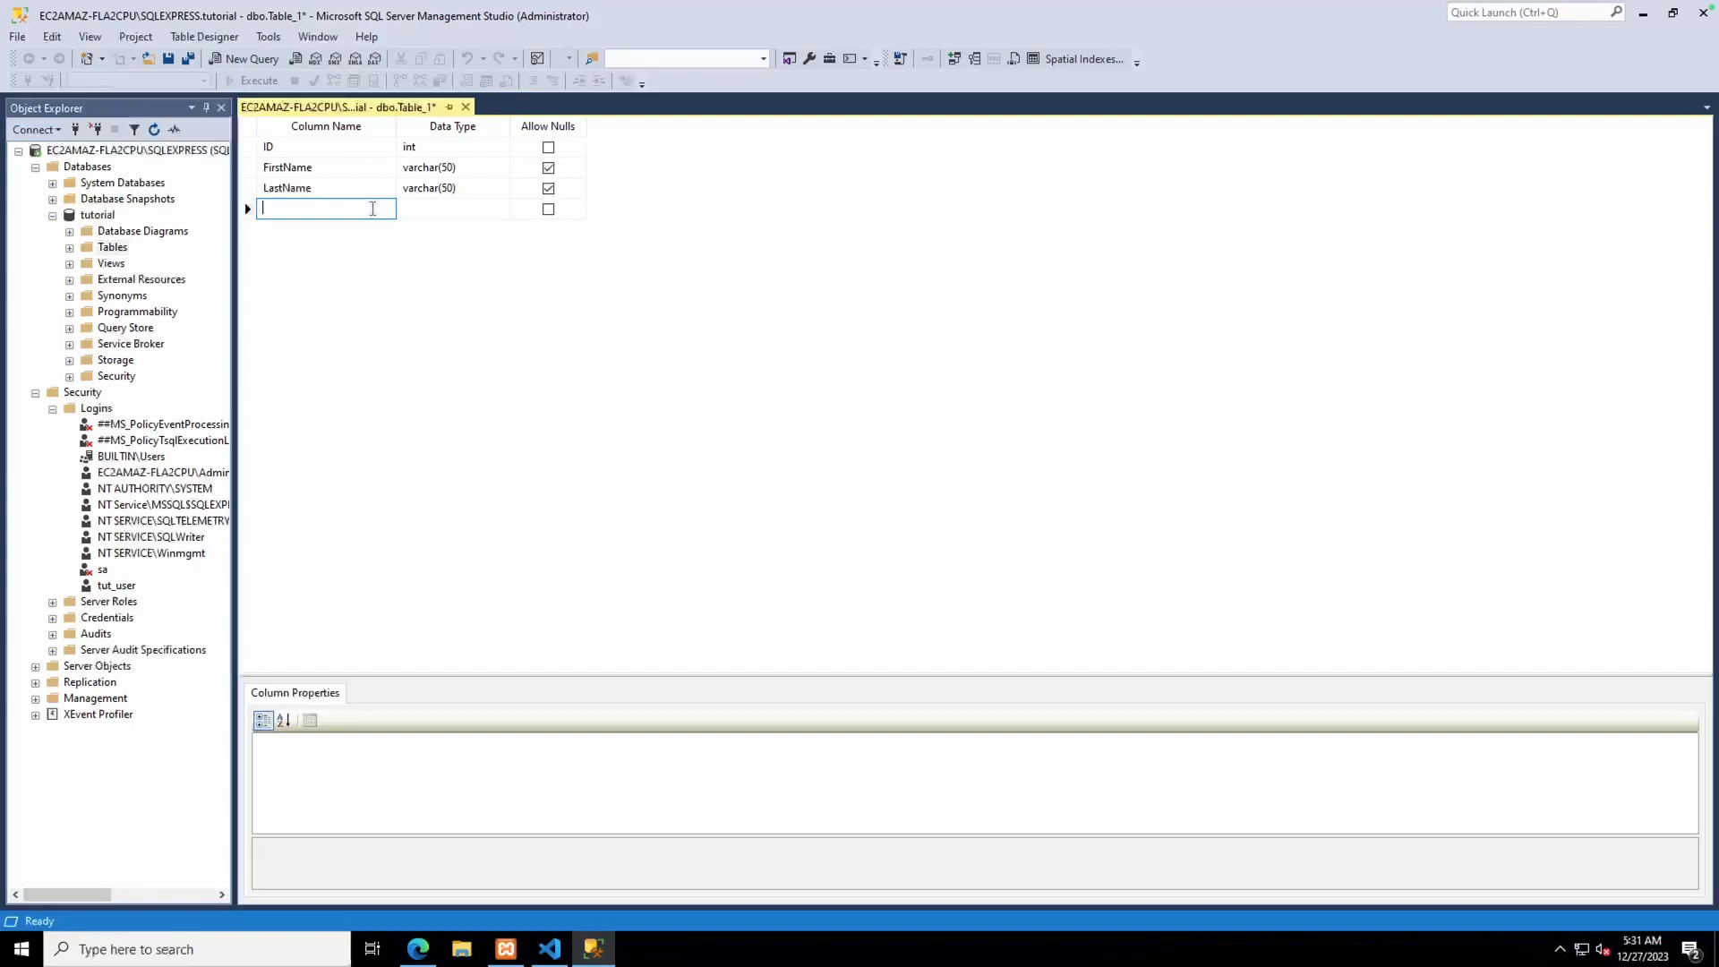
Add a FavoriteColor varchar(50) column and disallow nulls for LastName and FirstName
{"action": "type", "text": "FavoriteColor"}
{"action": "left_click", "coordinate": [453, 212]}
{"action": "type", "text": "varchar(50"}
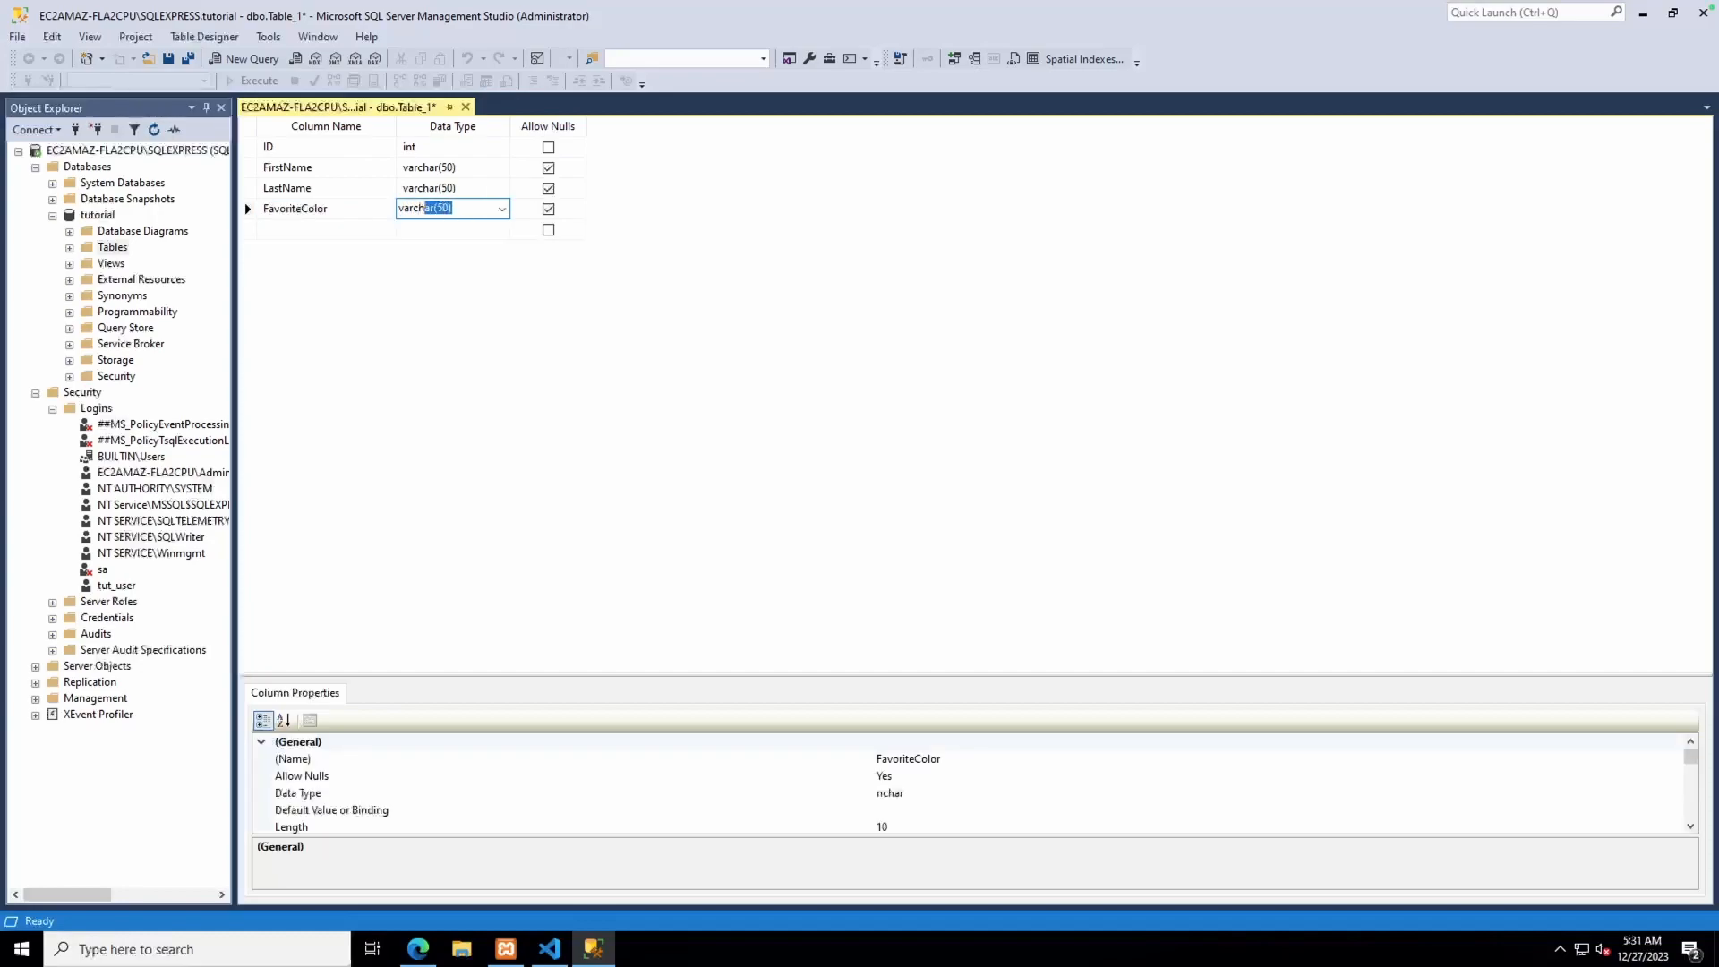
{"action": "left_click", "coordinate": [548, 189]}
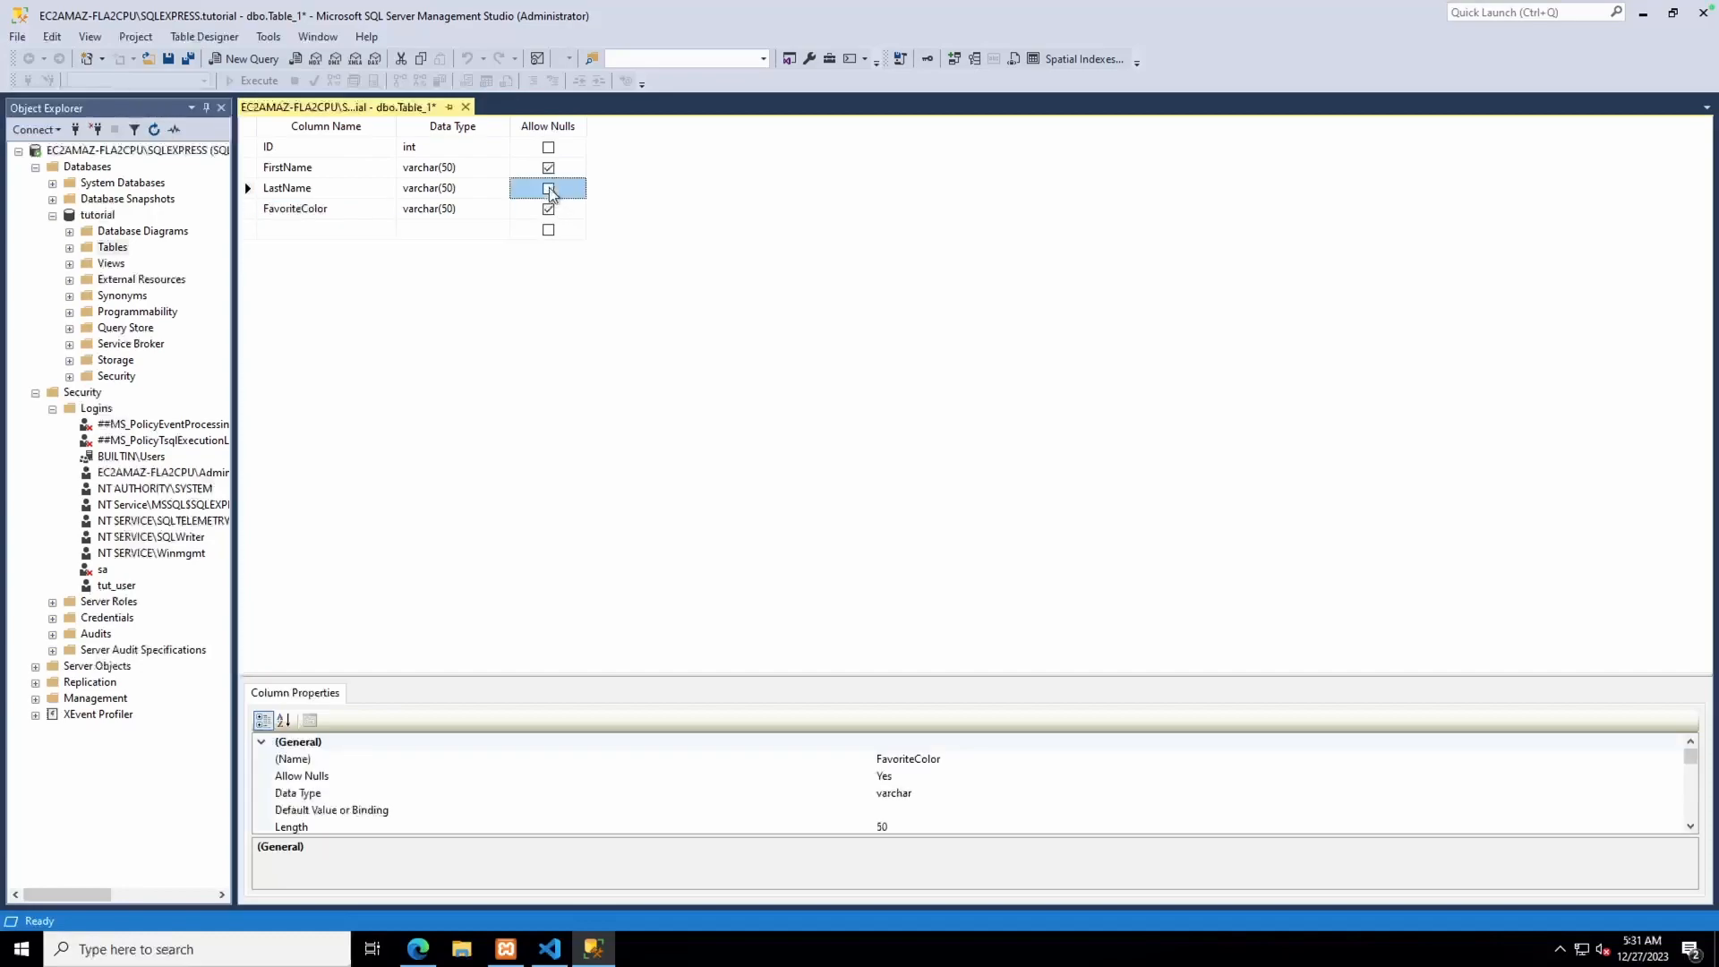
{"action": "left_click", "coordinate": [549, 169]}
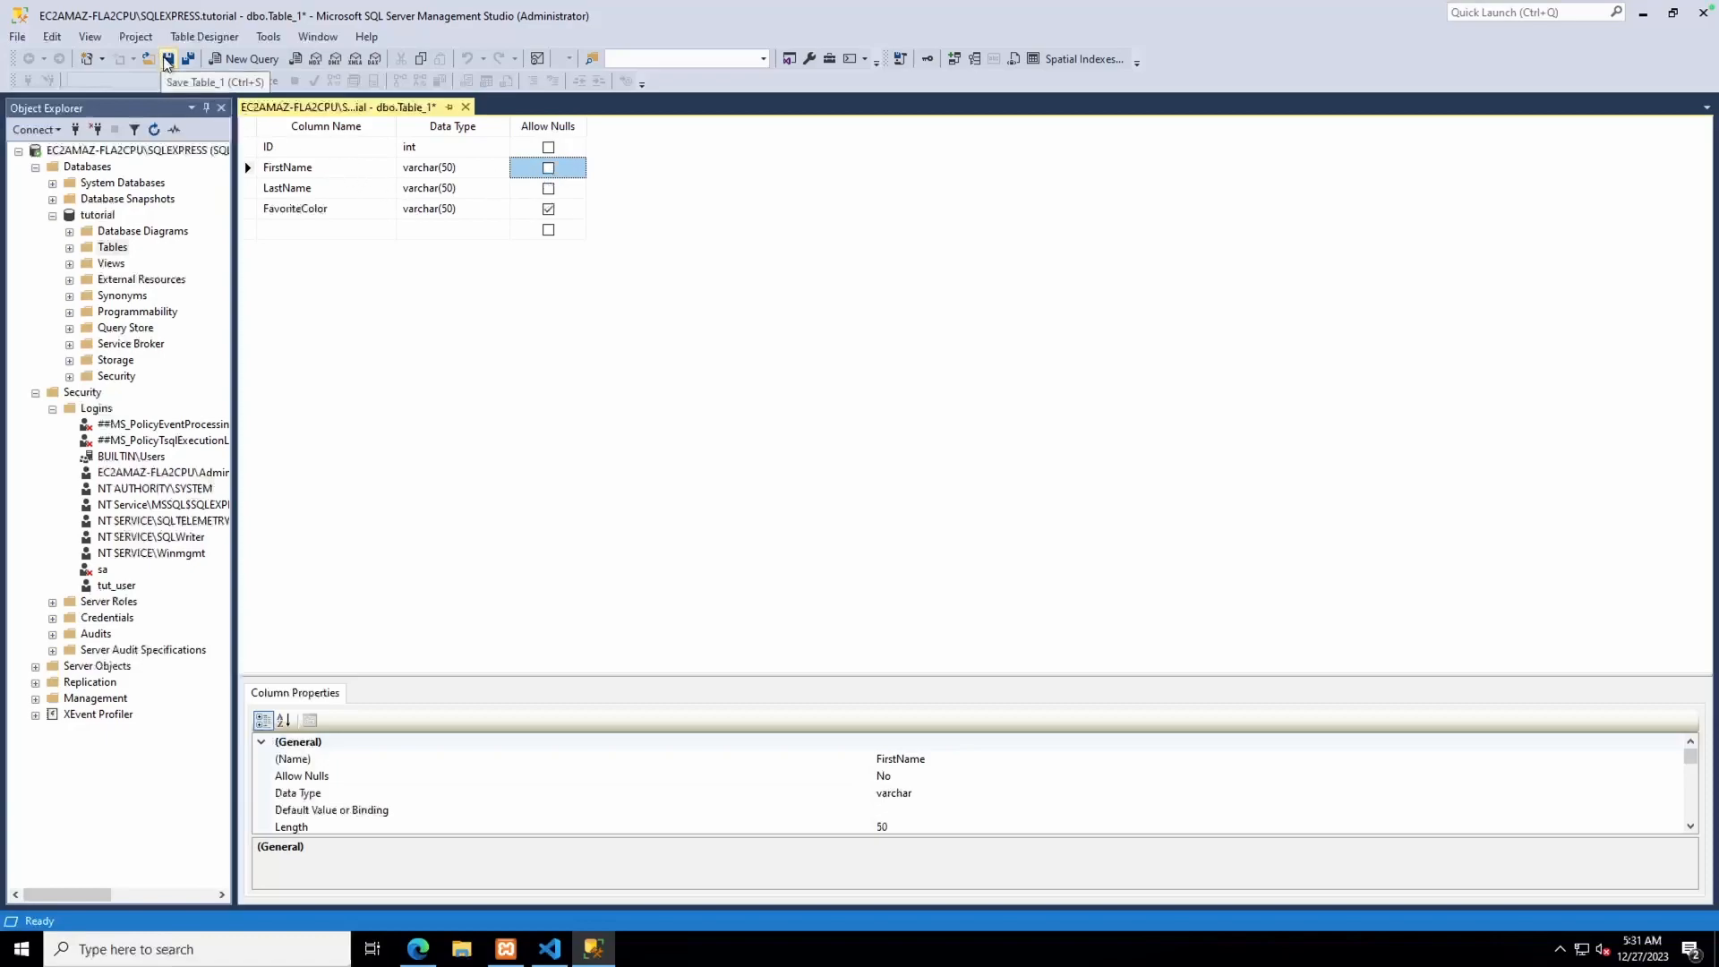
Save the table design as people and close the dbo.people designer
{"action": "left_click", "coordinate": [167, 61]}
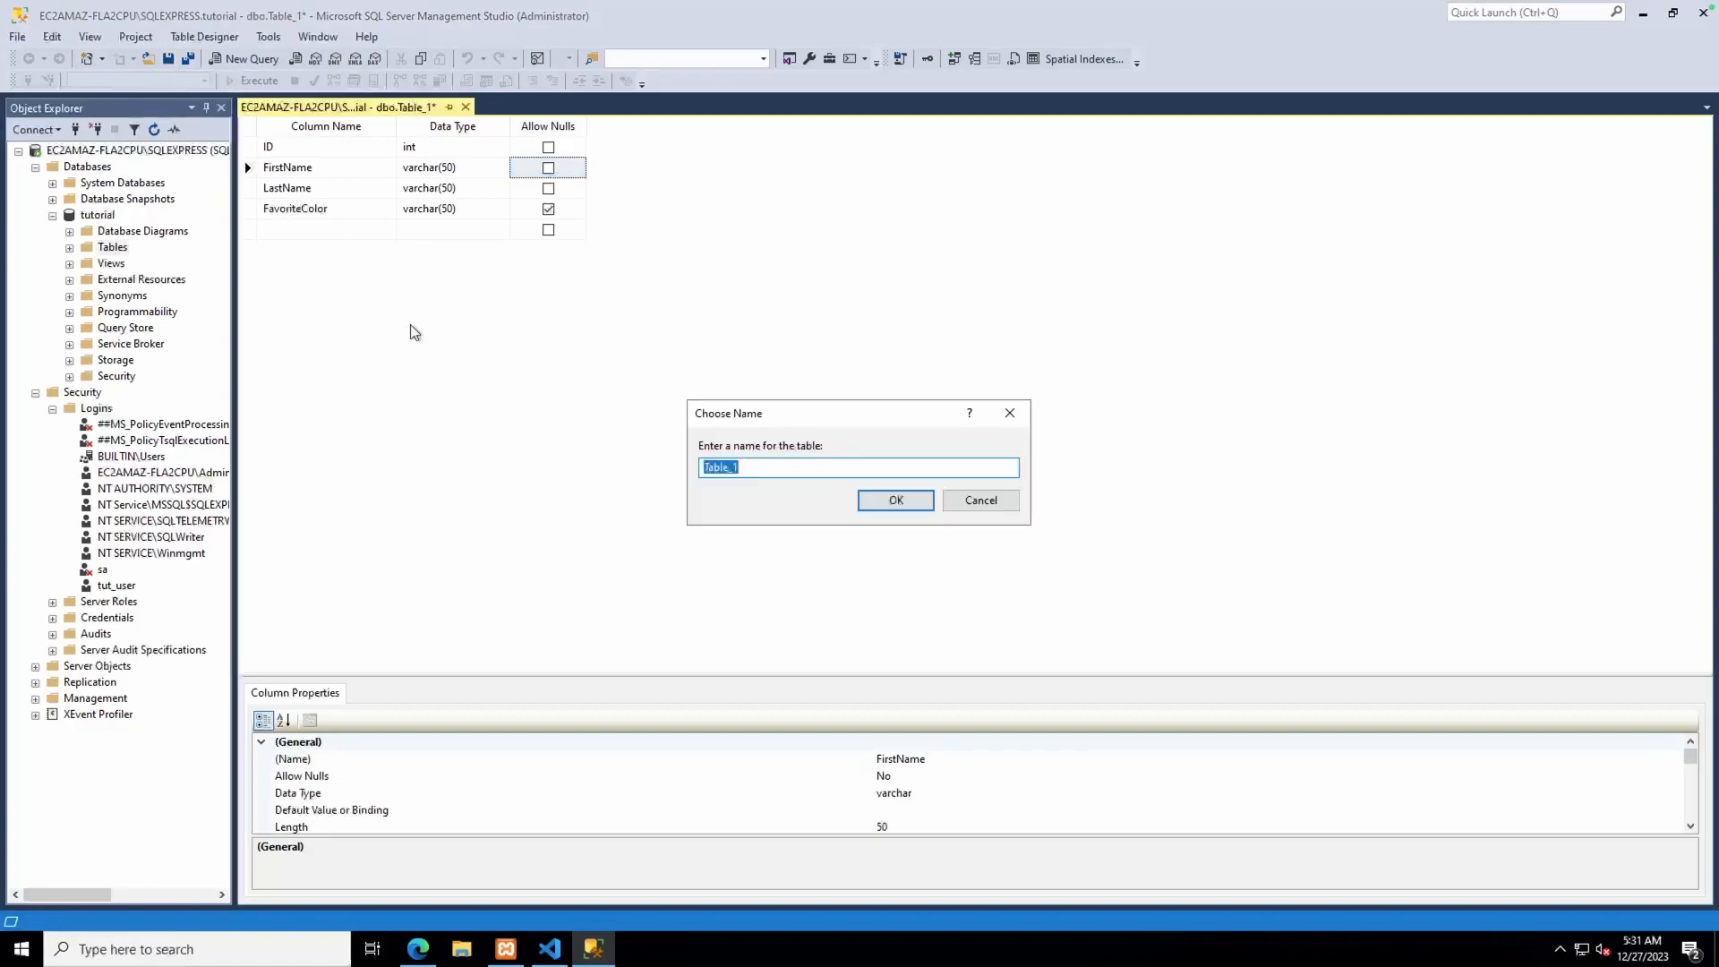
{"action": "type", "text": "people"}
{"action": "left_click", "coordinate": [893, 501]}
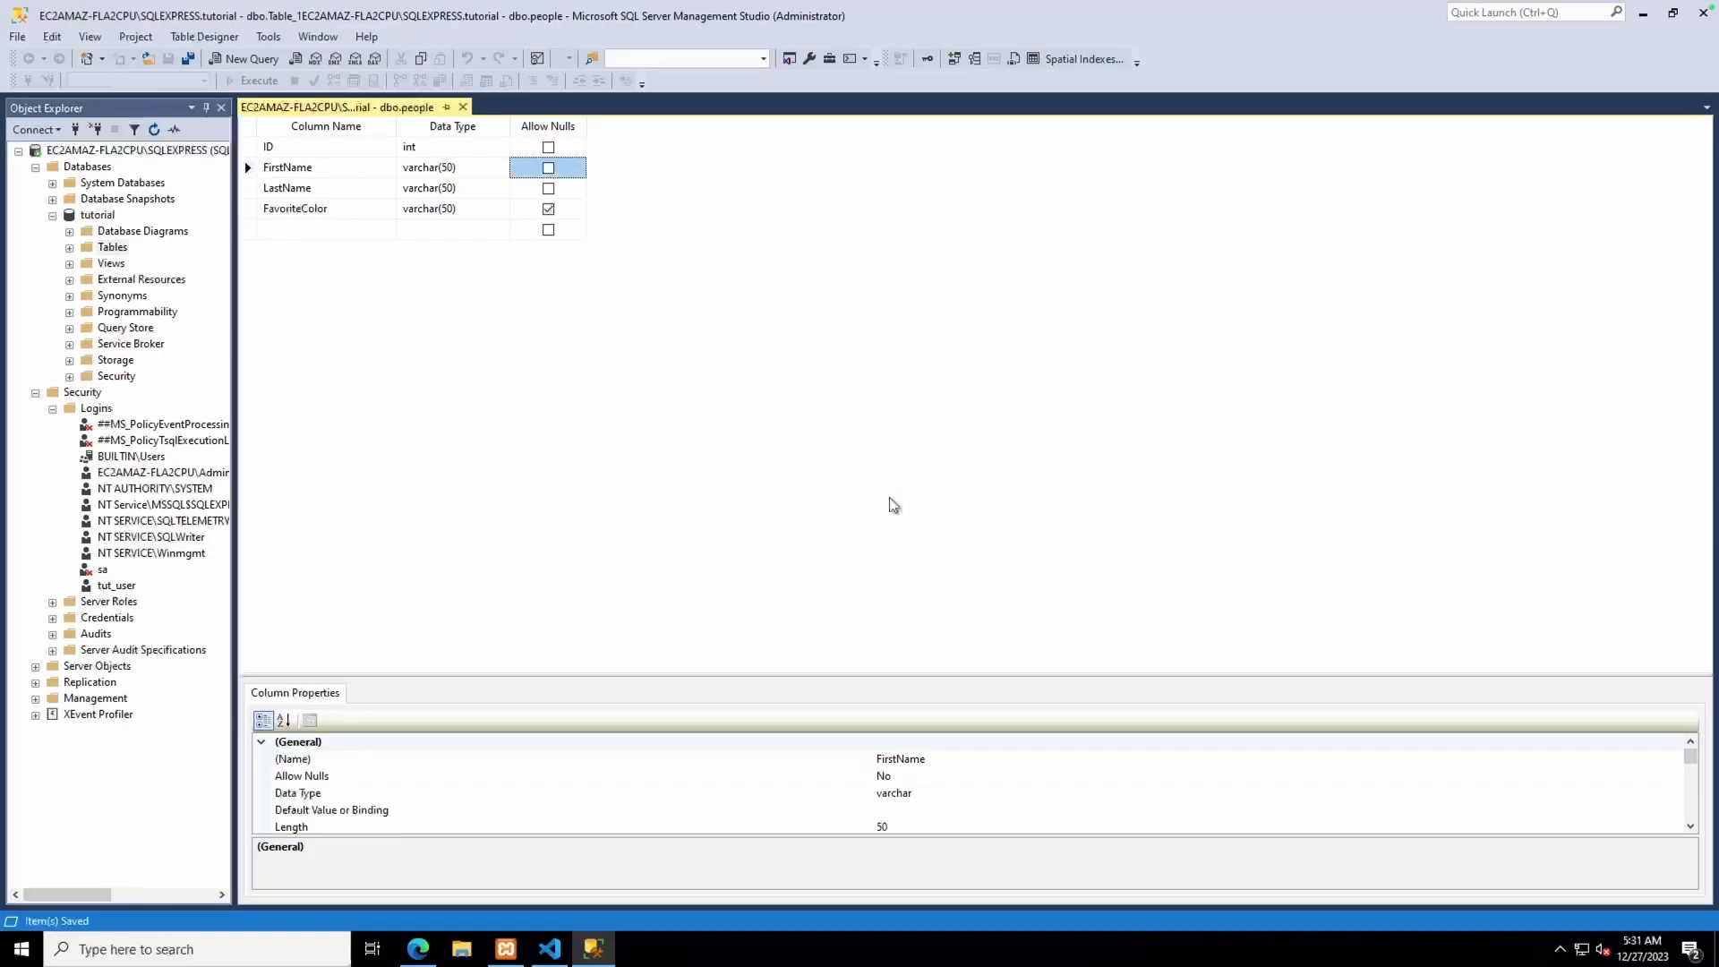
{"action": "left_click", "coordinate": [463, 106]}
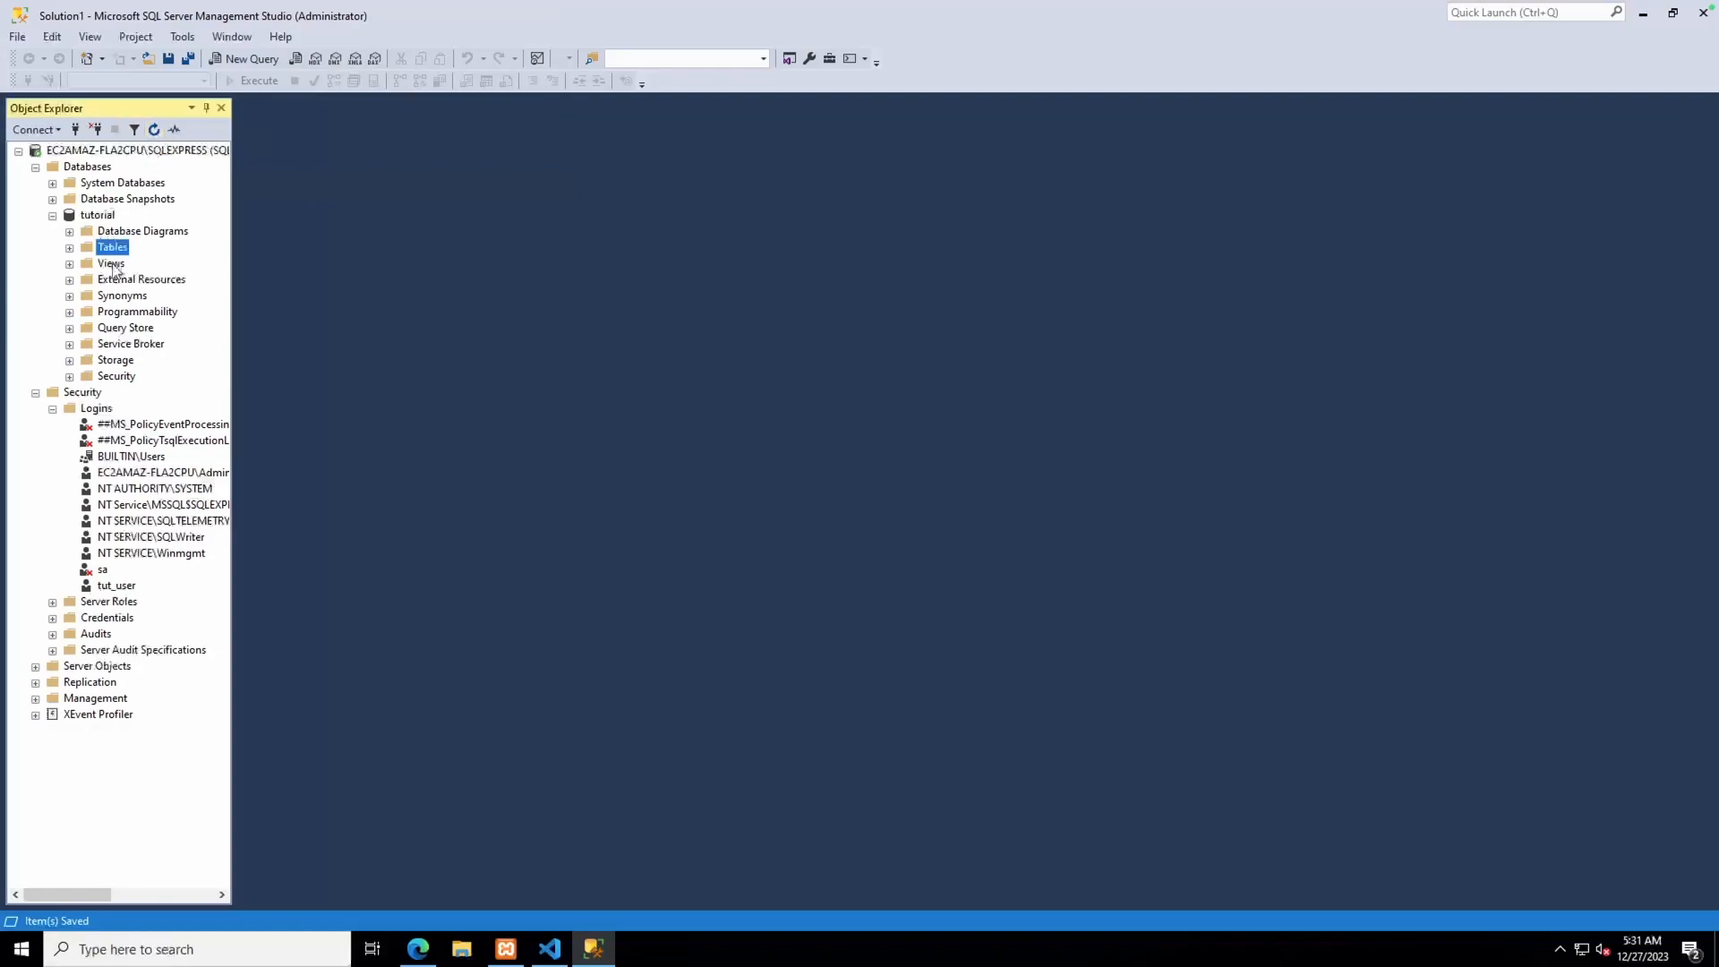
Open dbo.people for editing and enter a first row with first name, last name and colour Black
{"action": "left_click", "coordinate": [70, 248]}
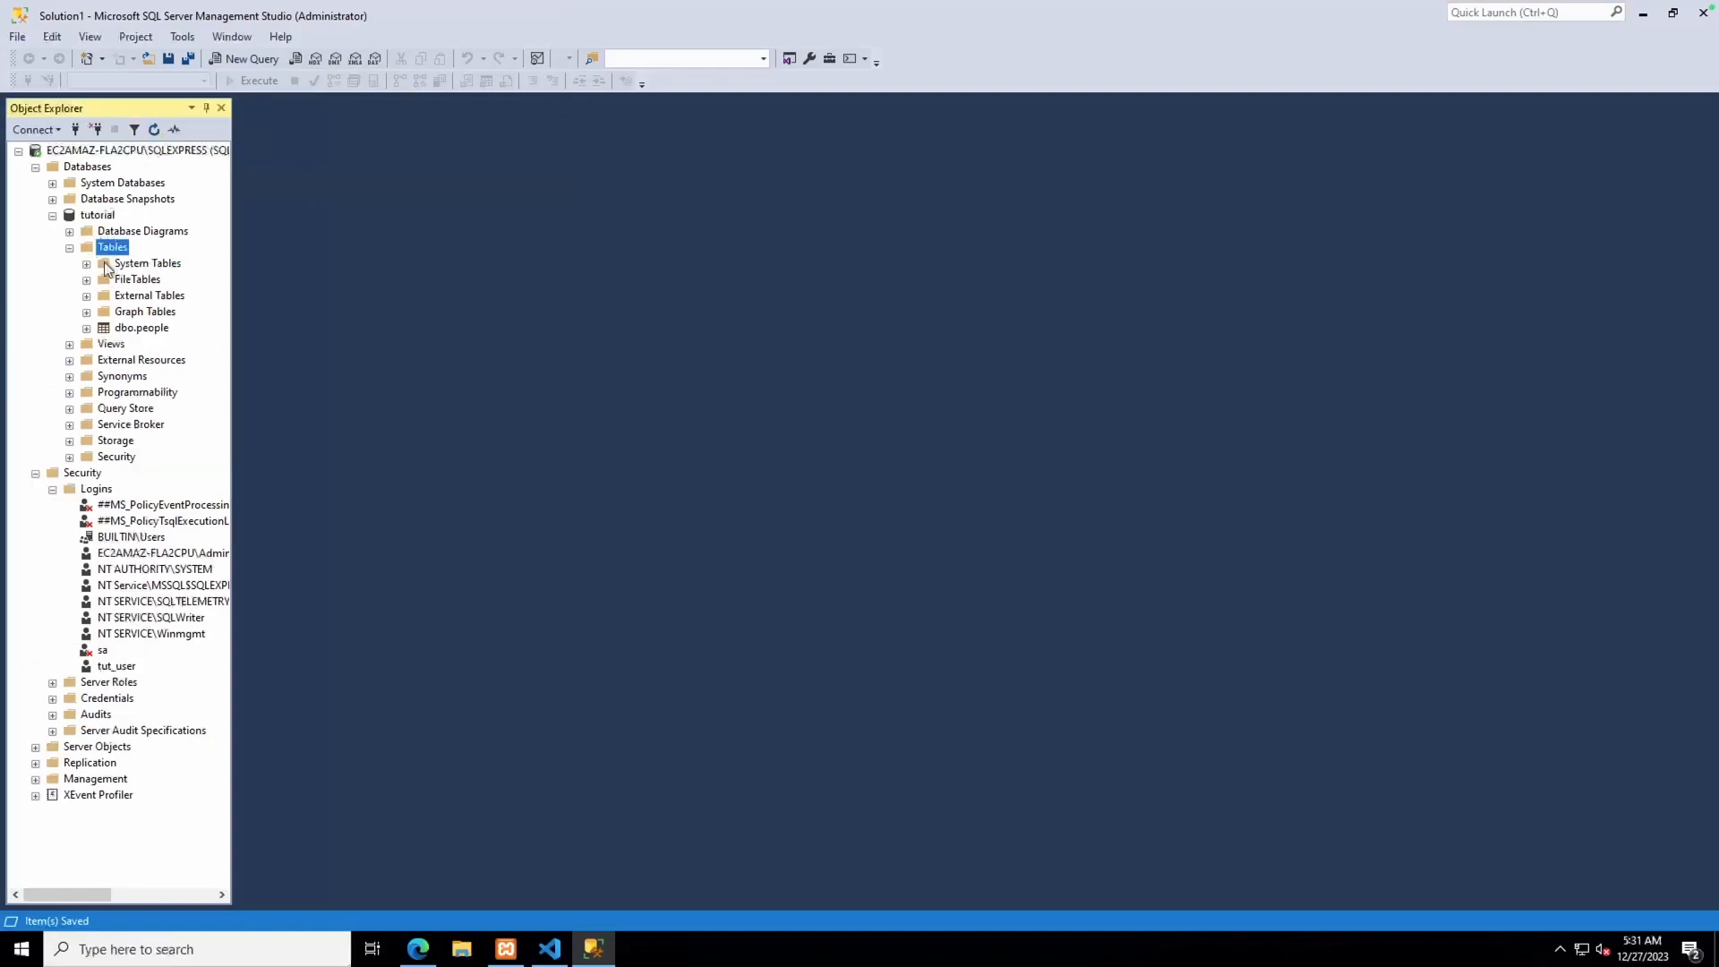
{"action": "right_click", "coordinate": [136, 331]}
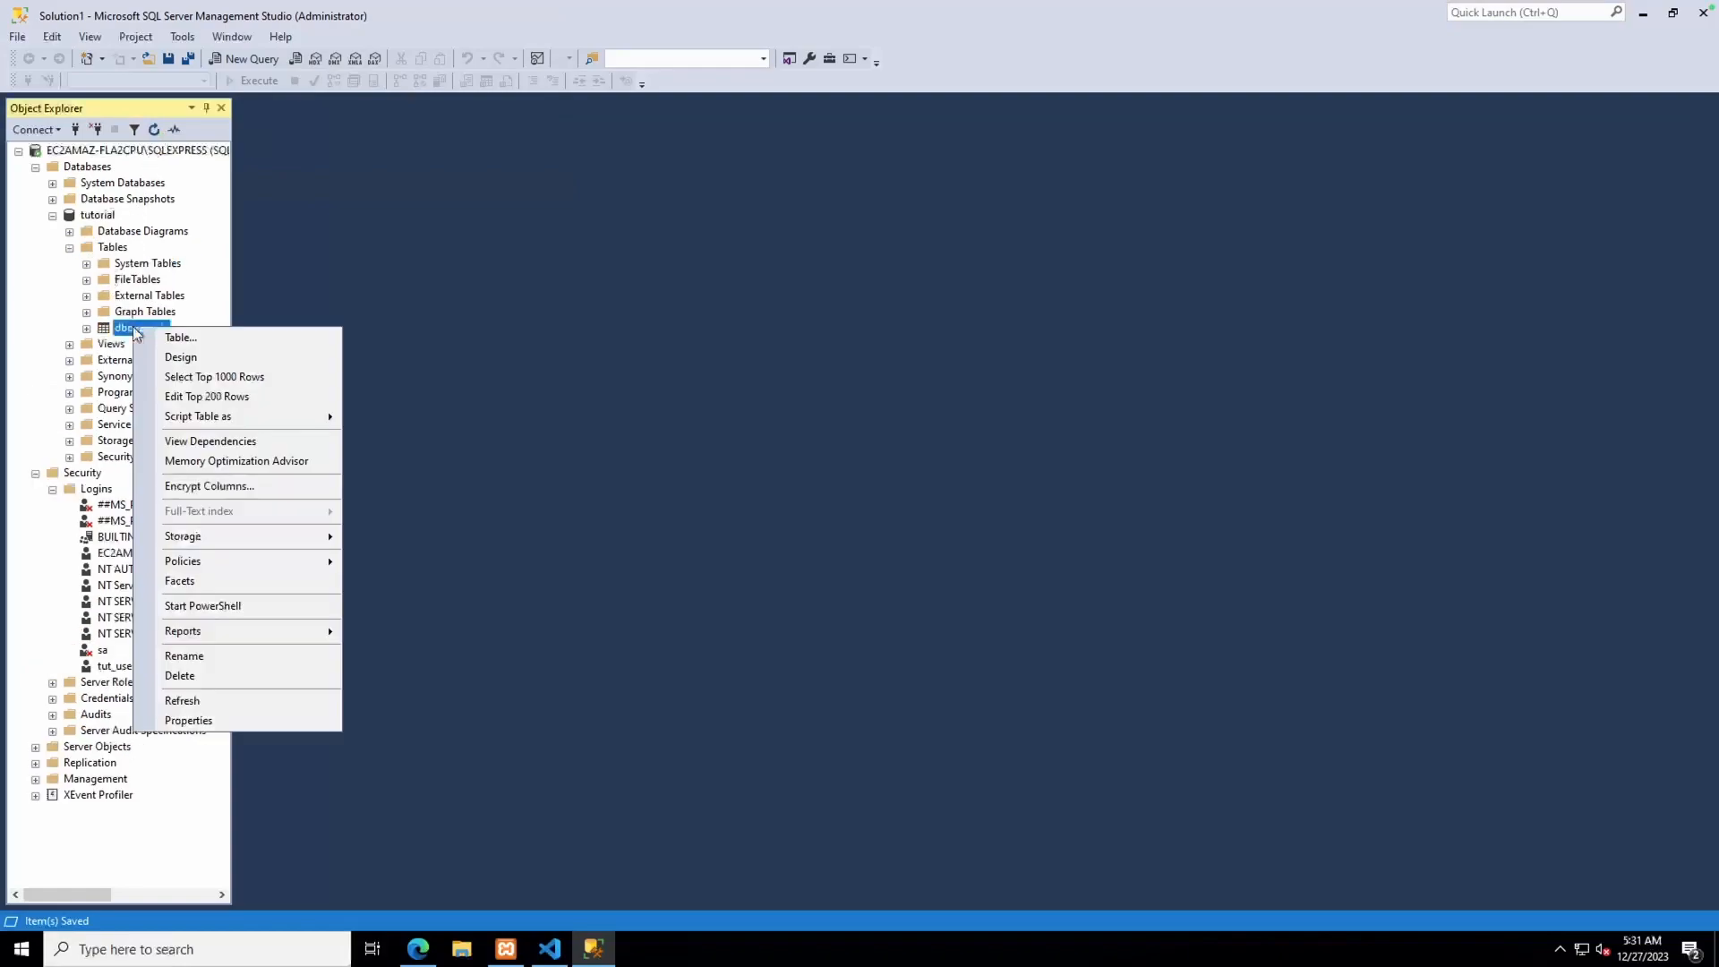
{"action": "left_click", "coordinate": [198, 397]}
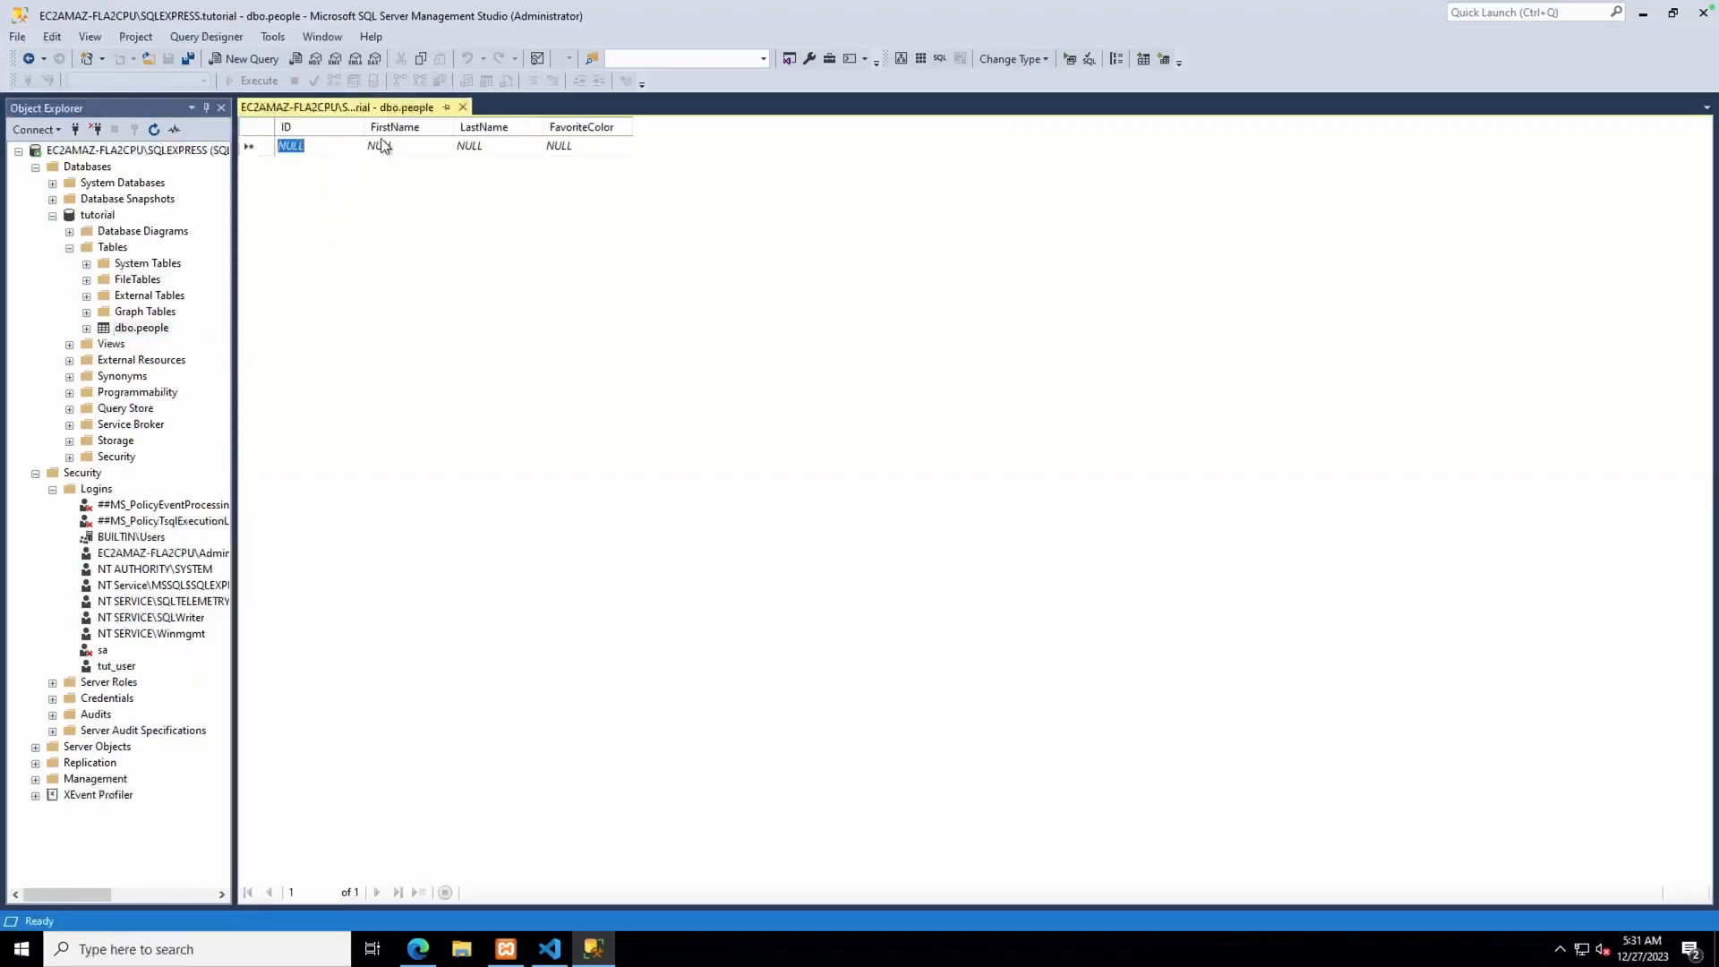
{"action": "left_click", "coordinate": [415, 148]}
{"action": "key", "text": "Tab"}
{"action": "key", "text": "Tab"}
{"action": "type", "text": "Black"}
Add a second person with favourite colour Red, commit it, and close the table editor
{"action": "left_click", "coordinate": [380, 165]}
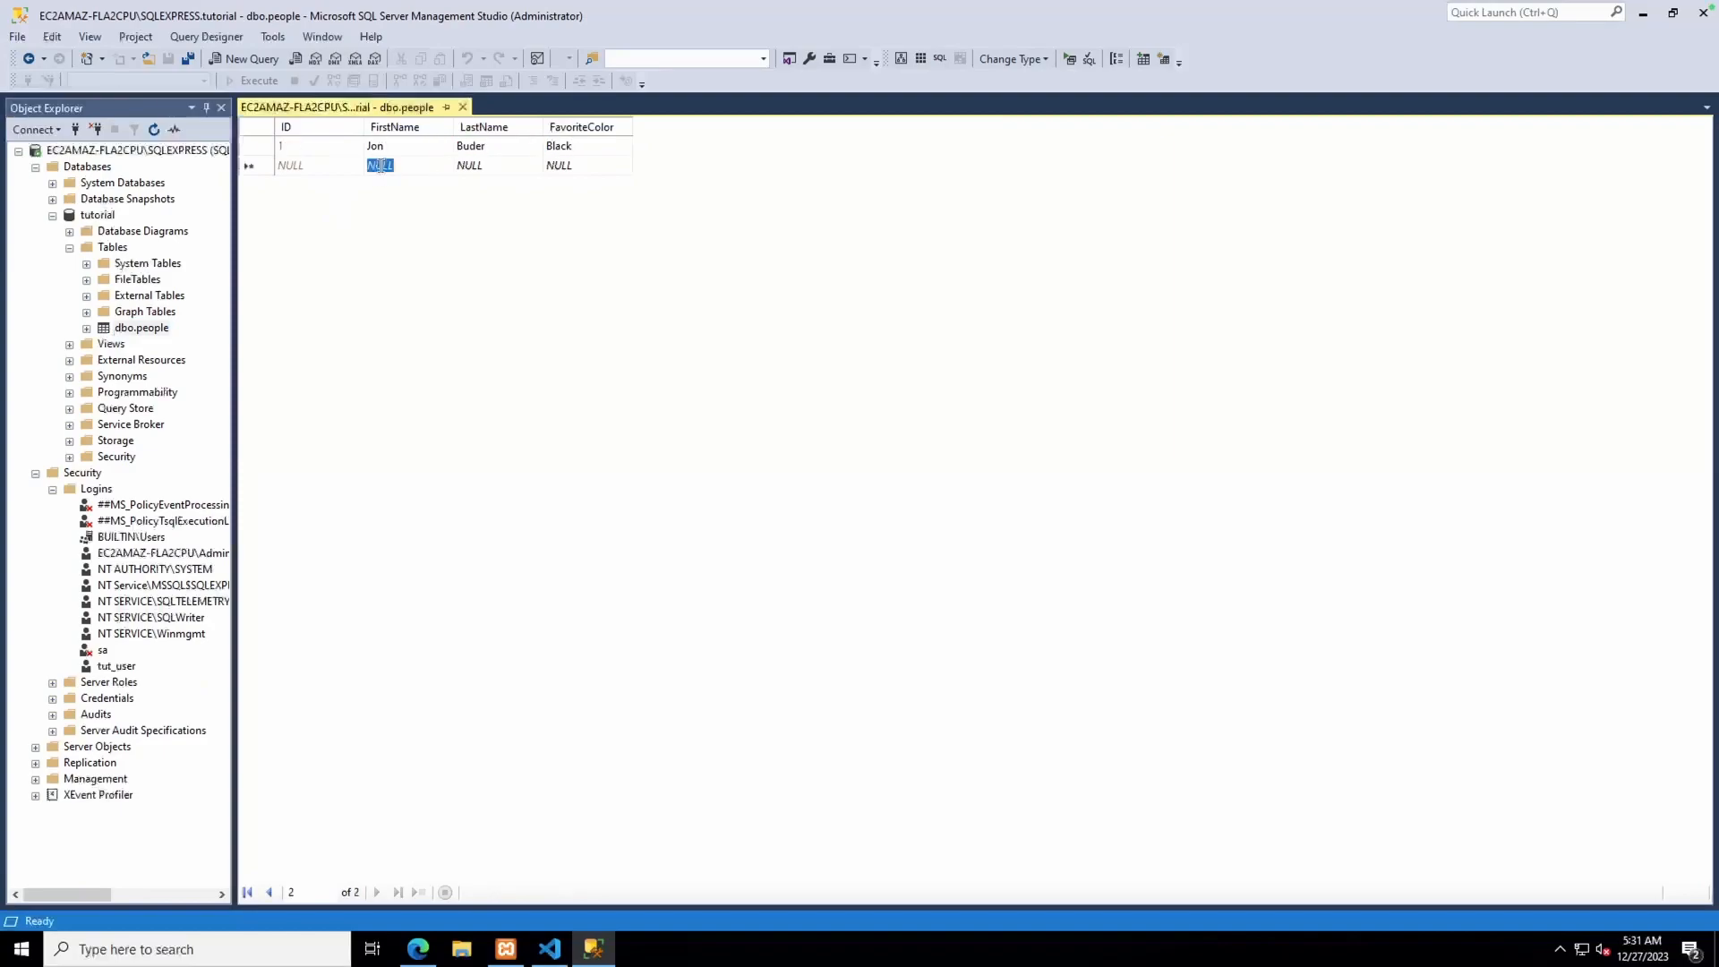
{"action": "key", "text": "Tab"}
{"action": "key", "text": "Tab"}
{"action": "type", "text": "Red"}
{"action": "key", "text": "Return"}
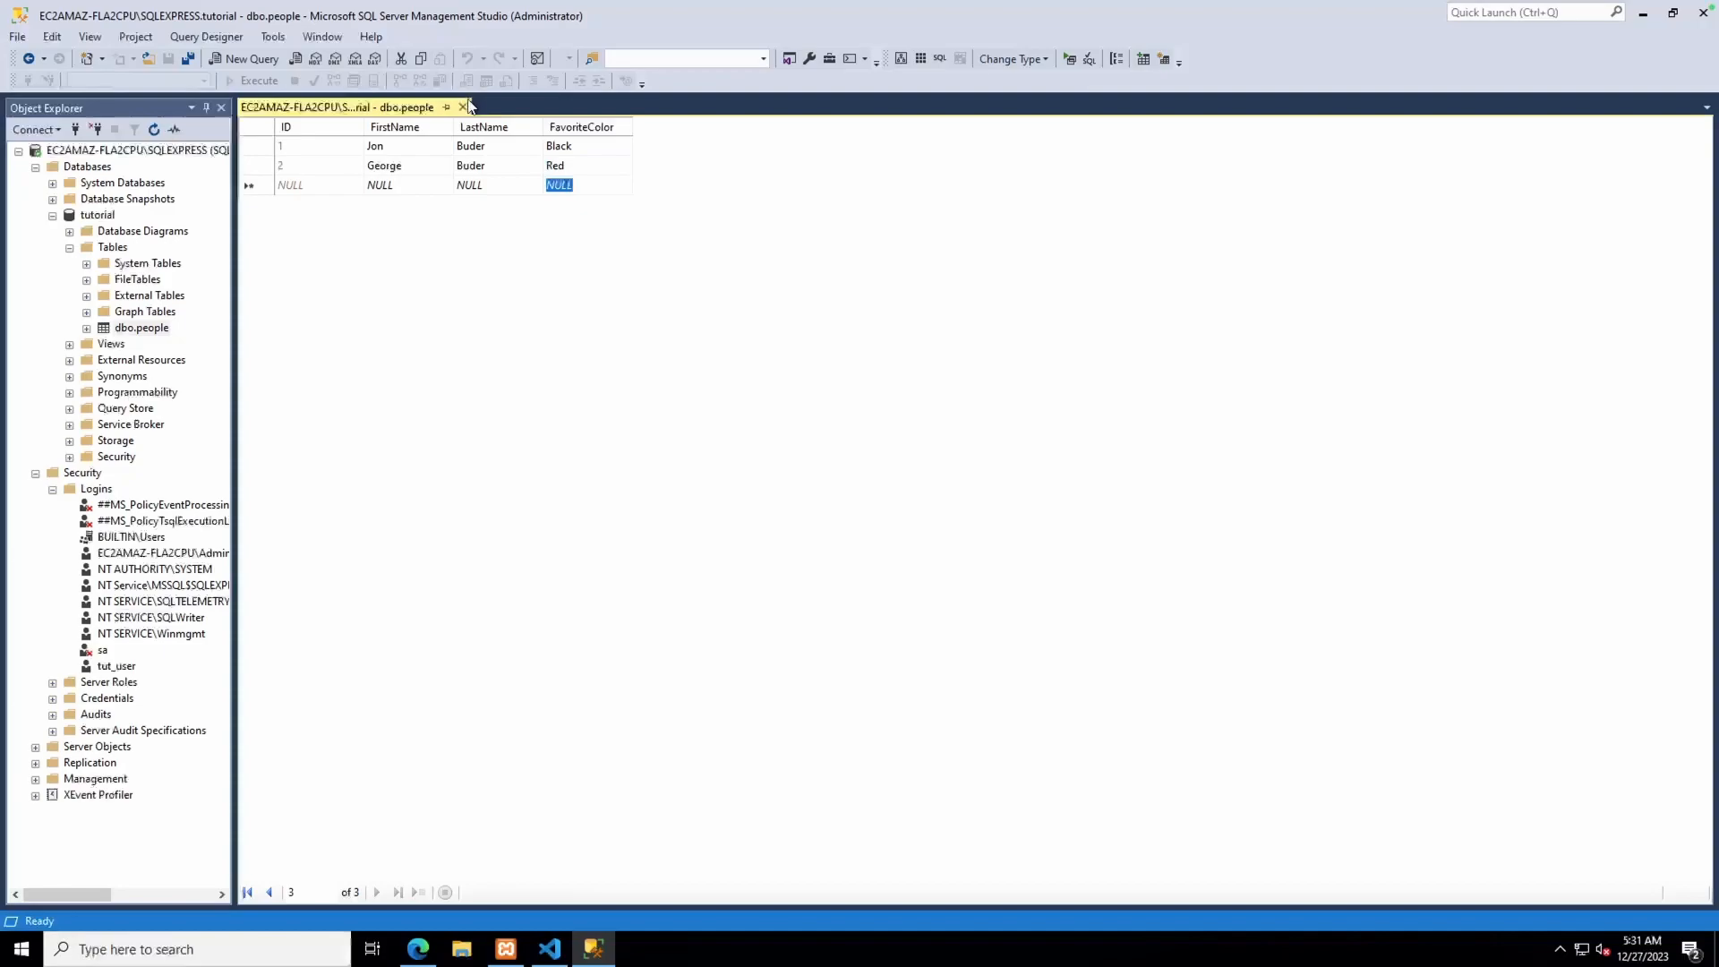
{"action": "left_click", "coordinate": [463, 106]}
{"action": "left_click", "coordinate": [135, 328]}
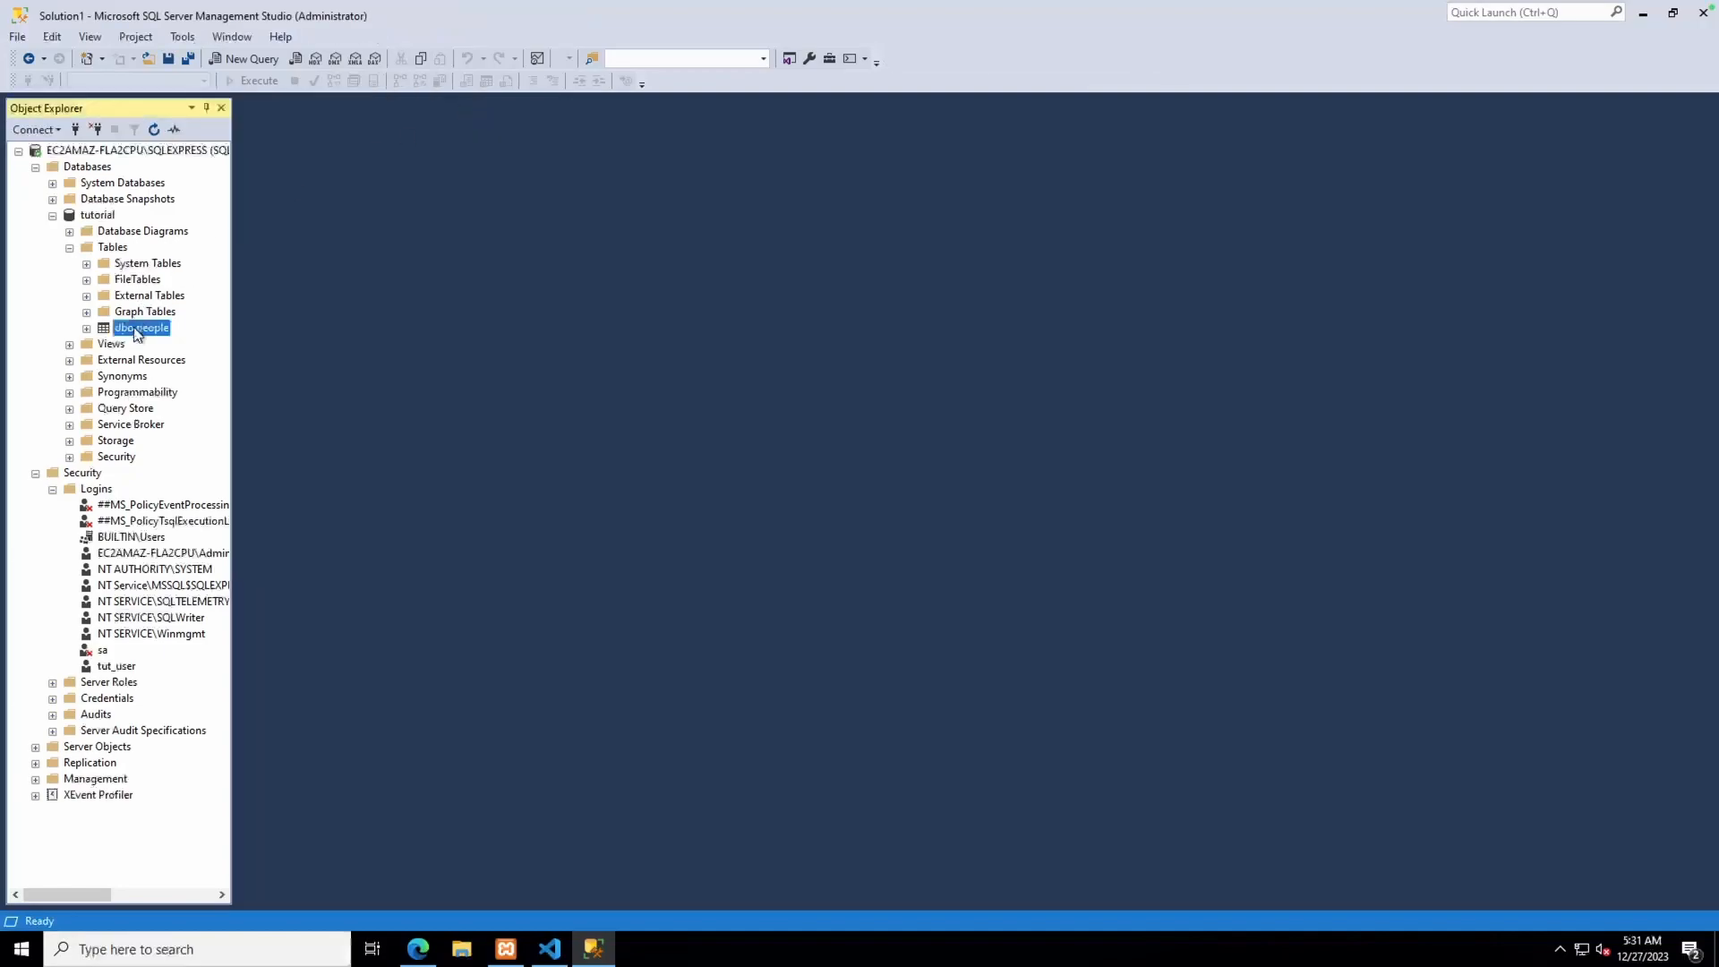
{"action": "right_click", "coordinate": [135, 332]}
Show the top 1000 rows of dbo.people, minimise SSMS, and window the remote desktop top-left
{"action": "left_click", "coordinate": [185, 377]}
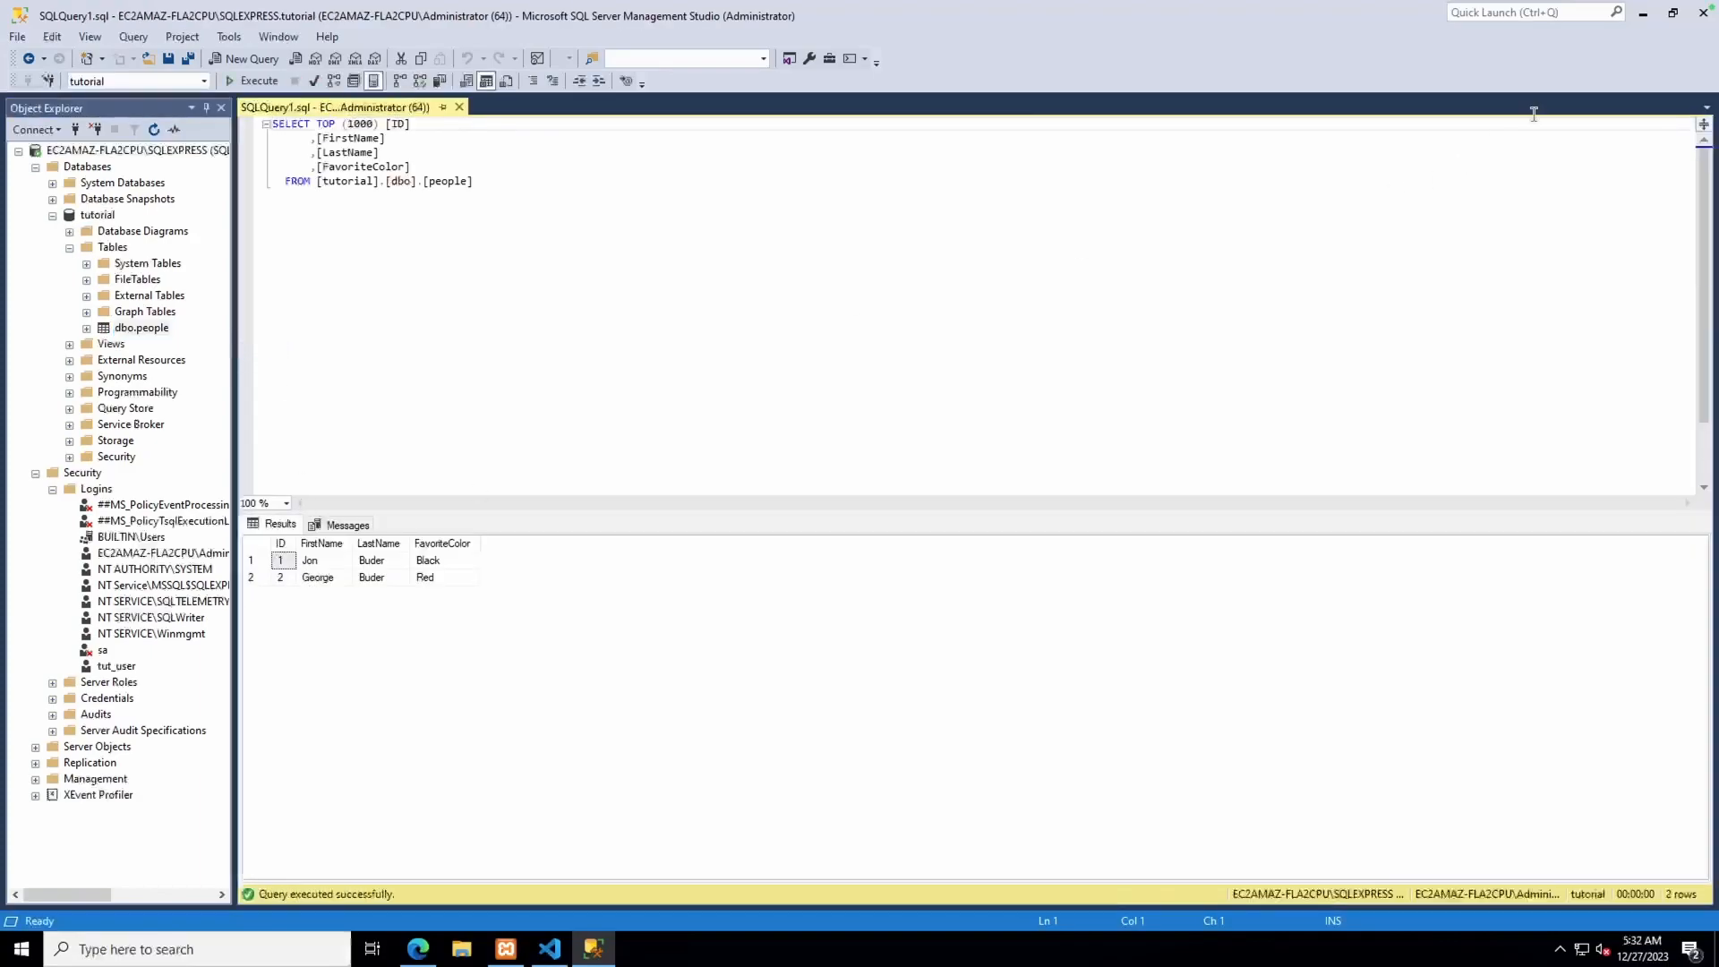
{"action": "left_click", "coordinate": [1647, 13]}
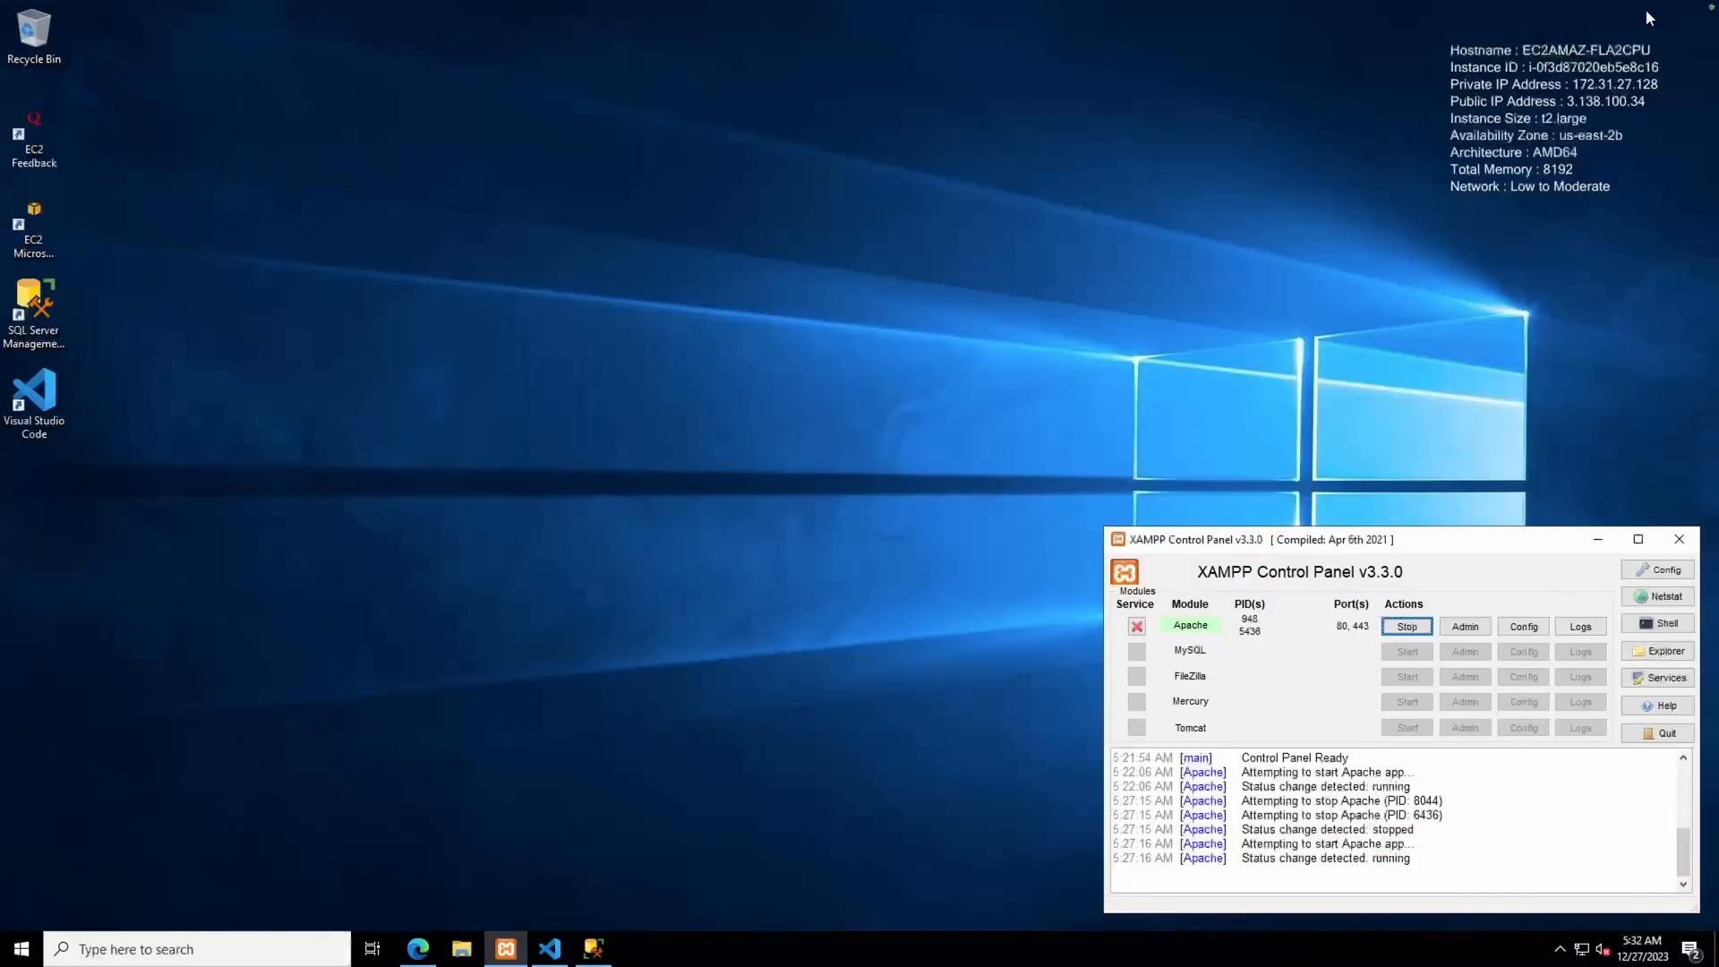
{"action": "left_click", "coordinate": [51, 36]}
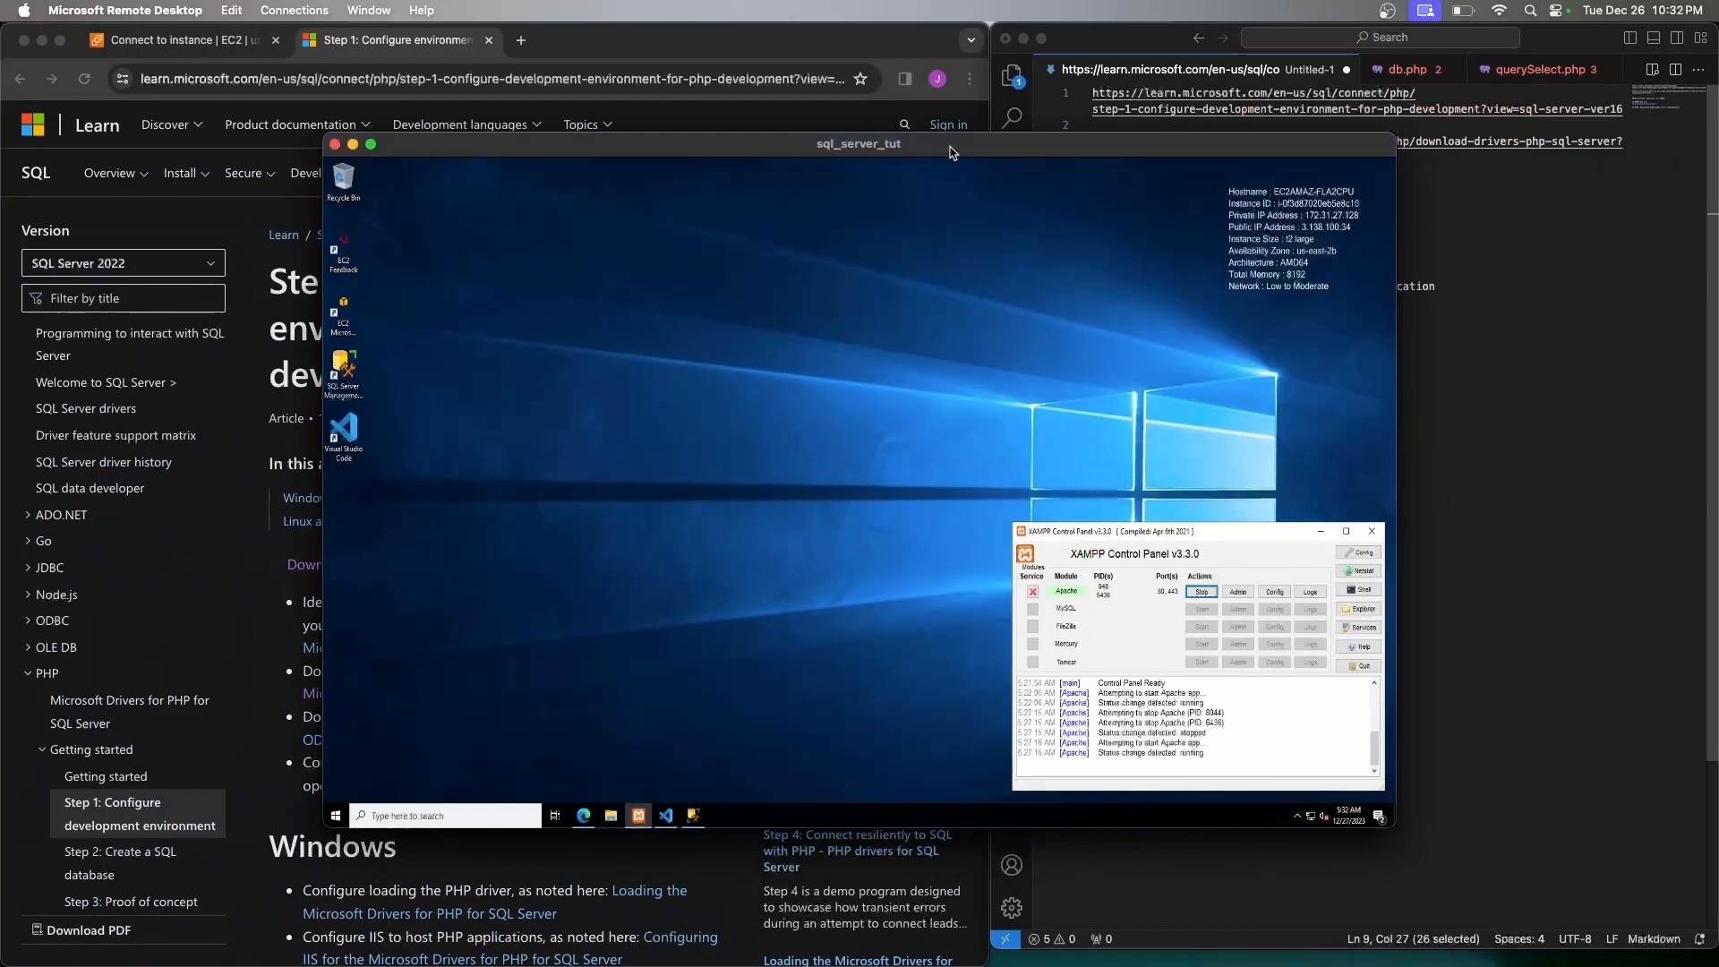
{"action": "left_click_drag", "start_coordinate": [949, 146], "coordinate": [621, 13]}
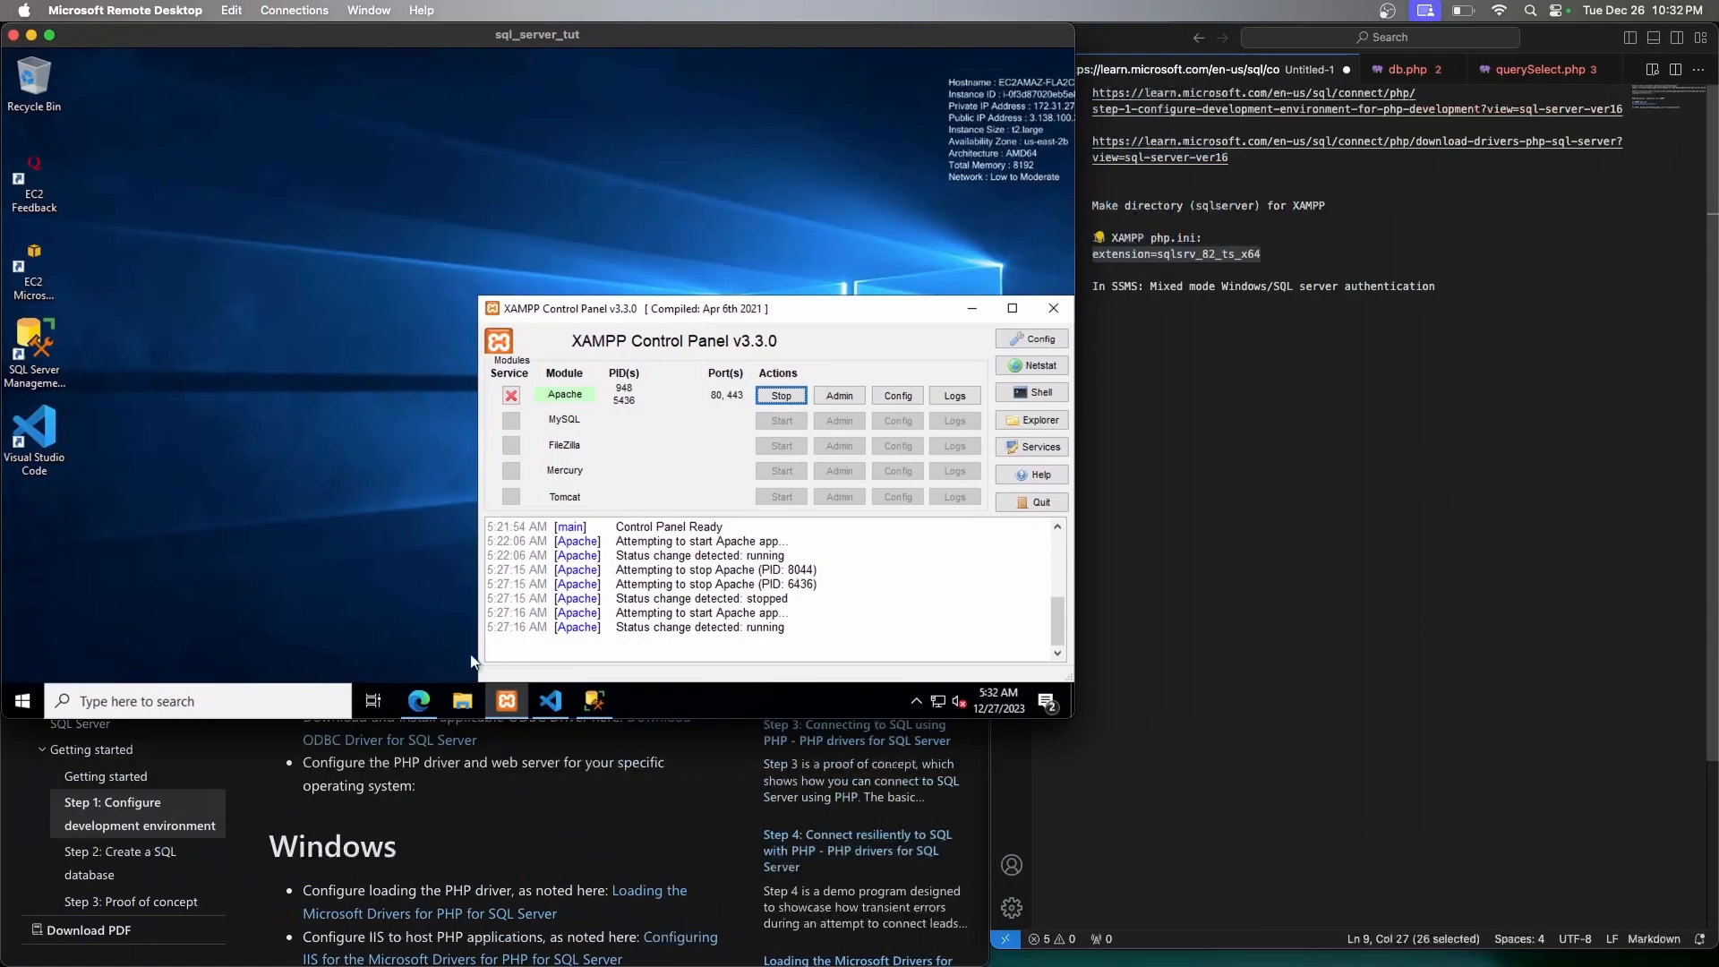
In Visual Studio Code, create a new file db.php in the sqlserver folder
{"action": "left_click", "coordinate": [550, 700]}
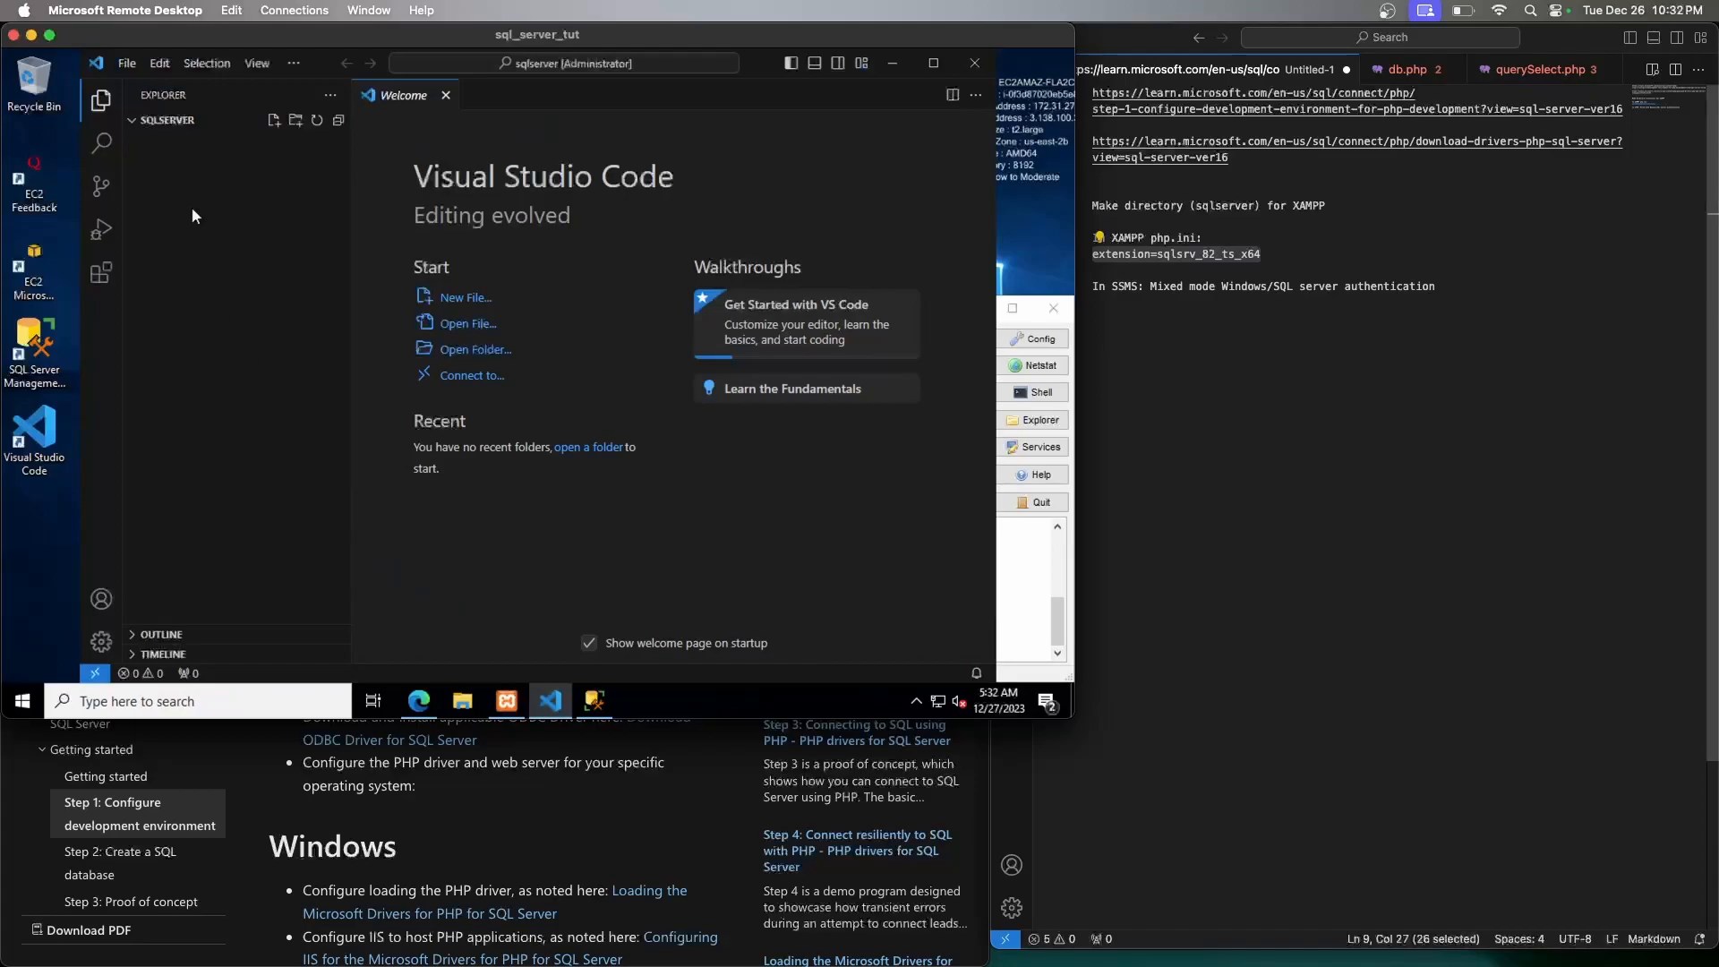
{"action": "left_click", "coordinate": [274, 122]}
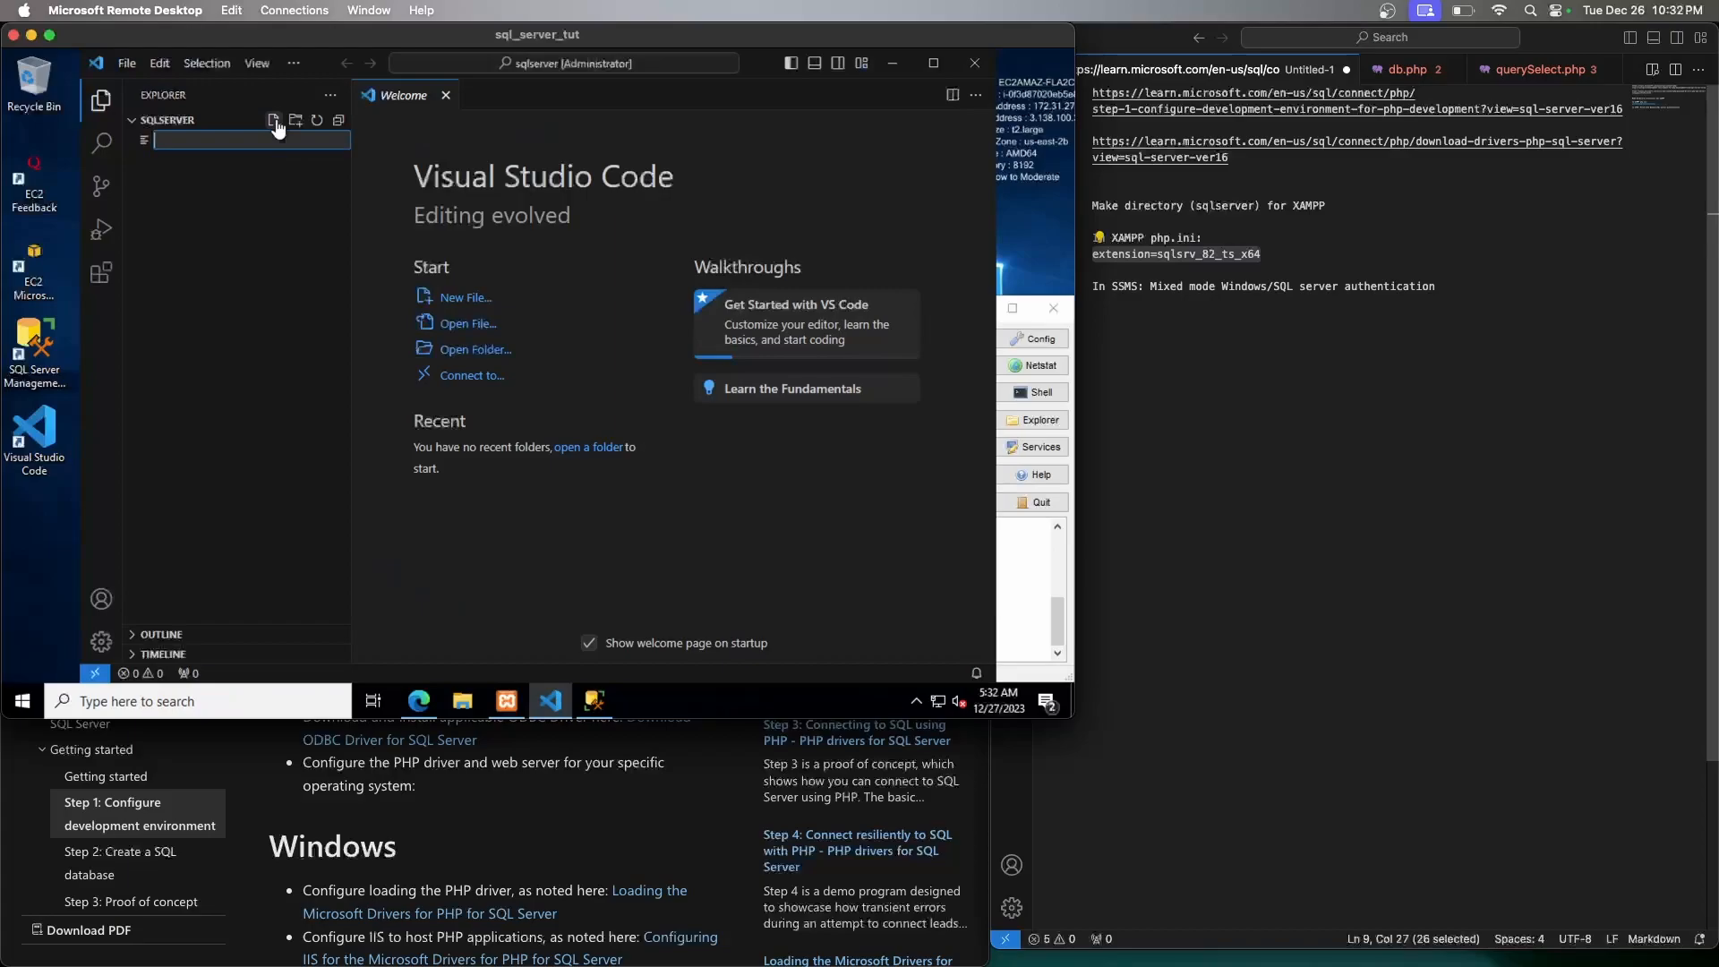
{"action": "type", "text": "db."}
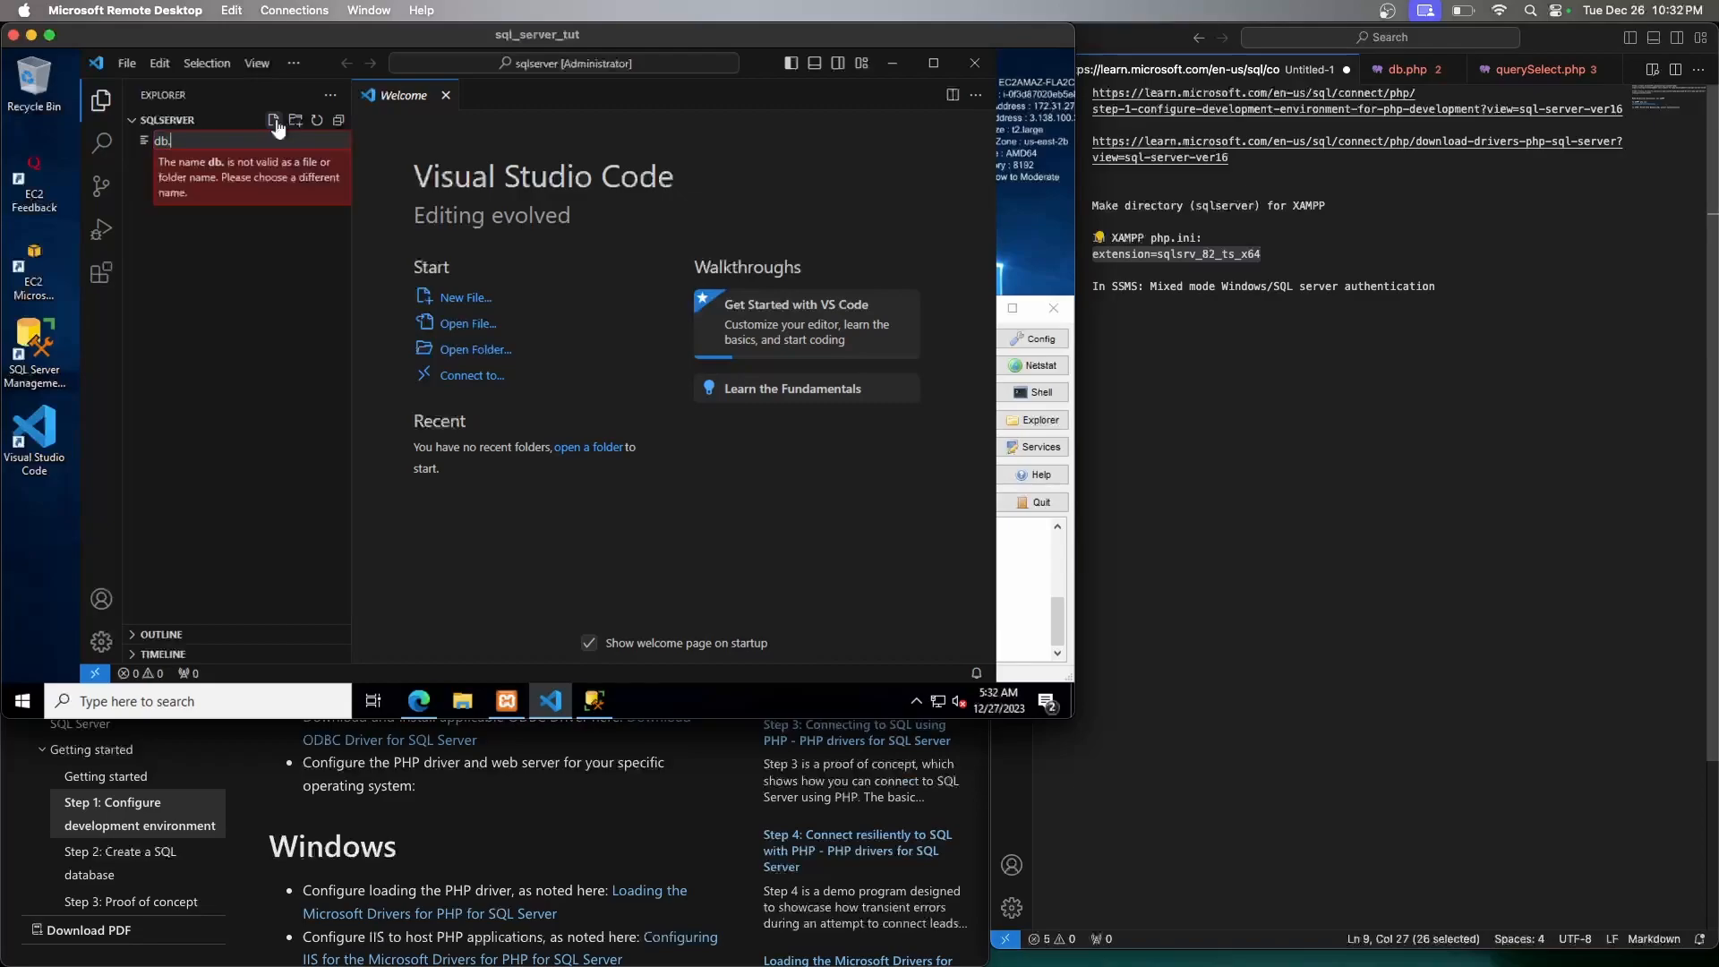
{"action": "type", "text": "php"}
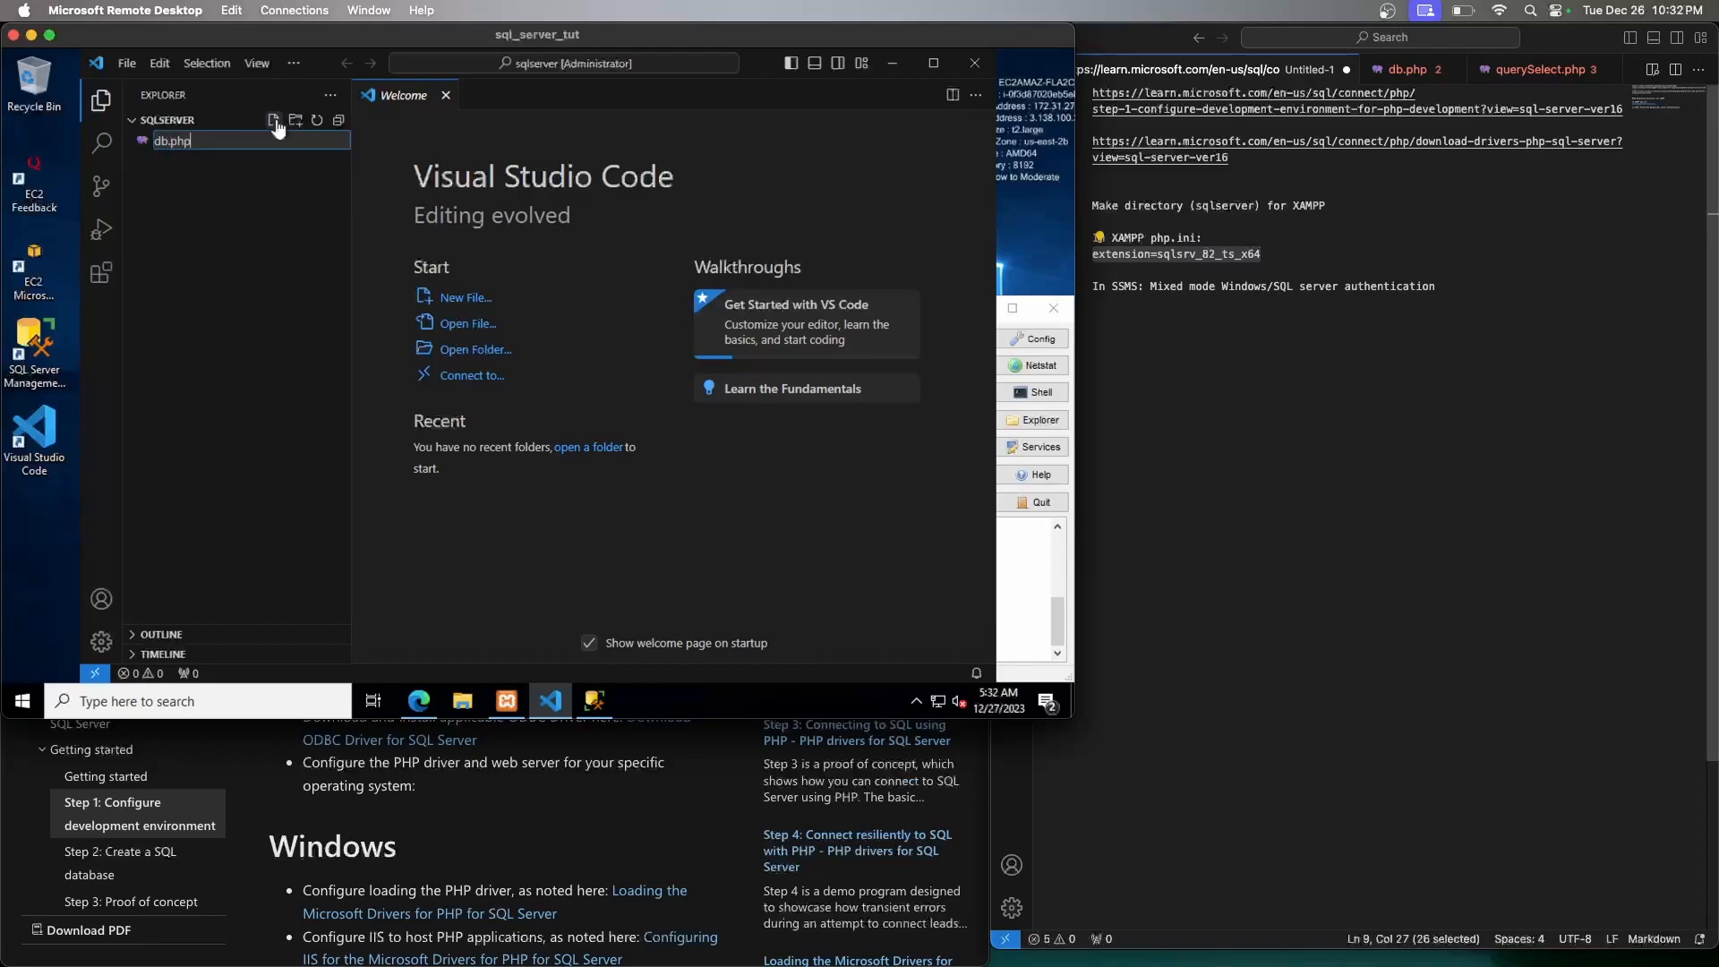
{"action": "key", "text": "Return"}
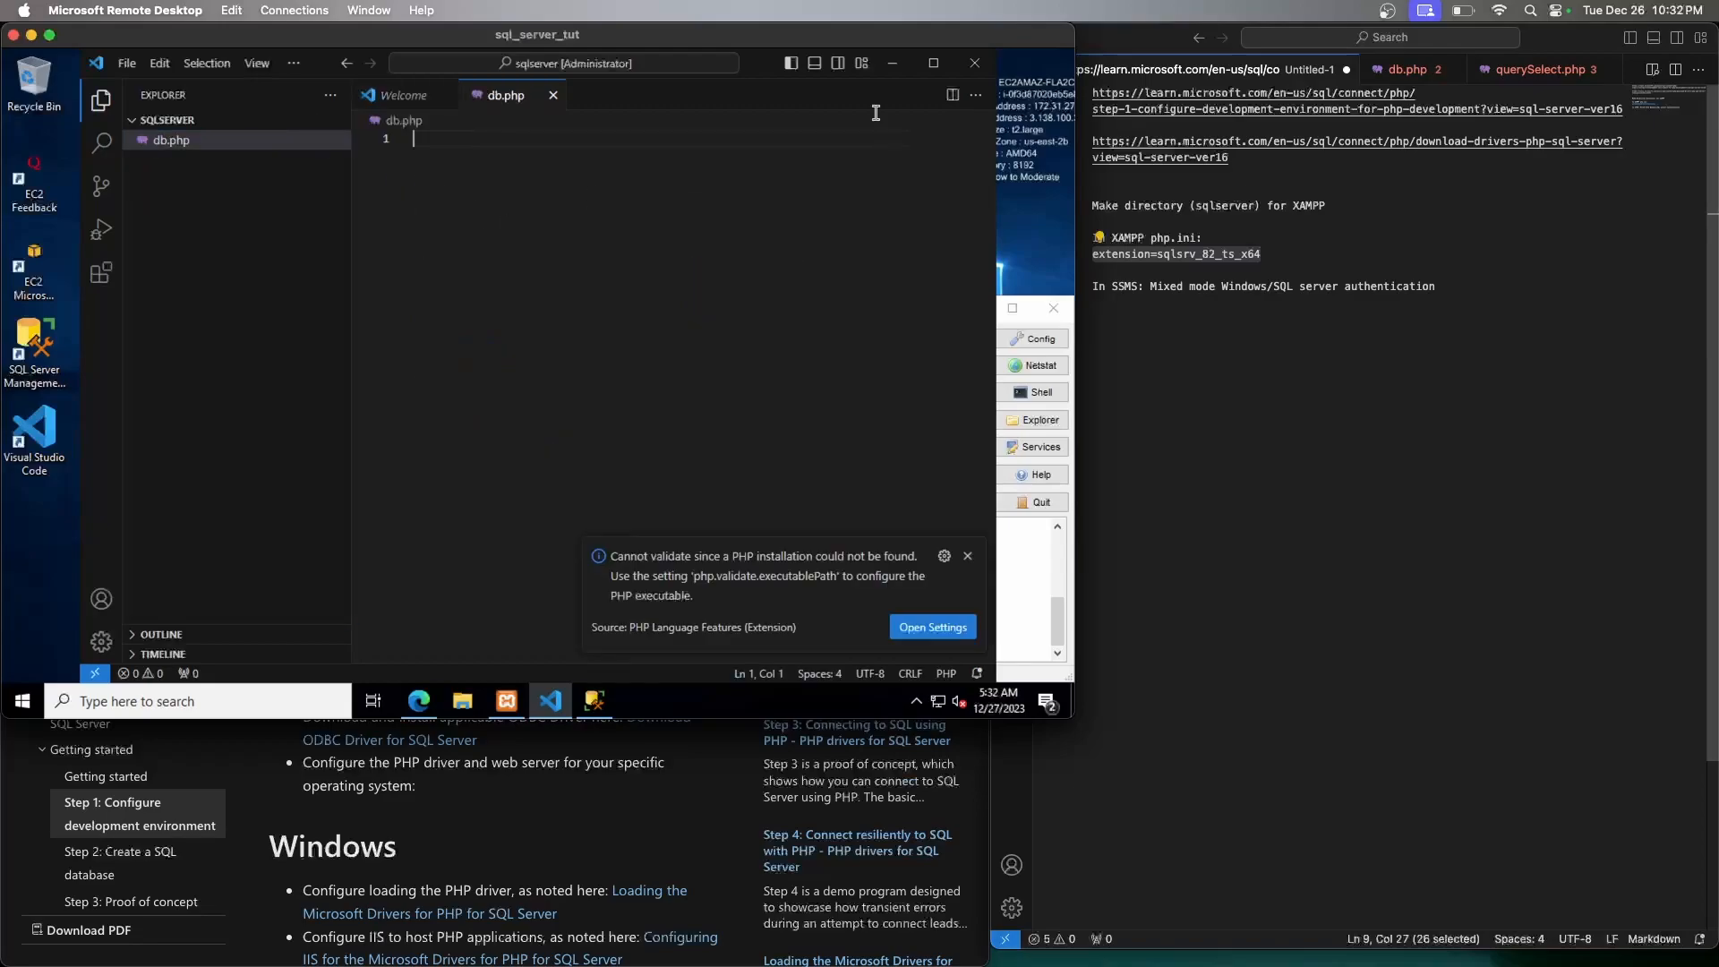
Copy the reference sqlsrv connection code from the Mac into db.php and save it
{"action": "left_click", "coordinate": [1387, 205]}
{"action": "left_click", "coordinate": [1408, 73]}
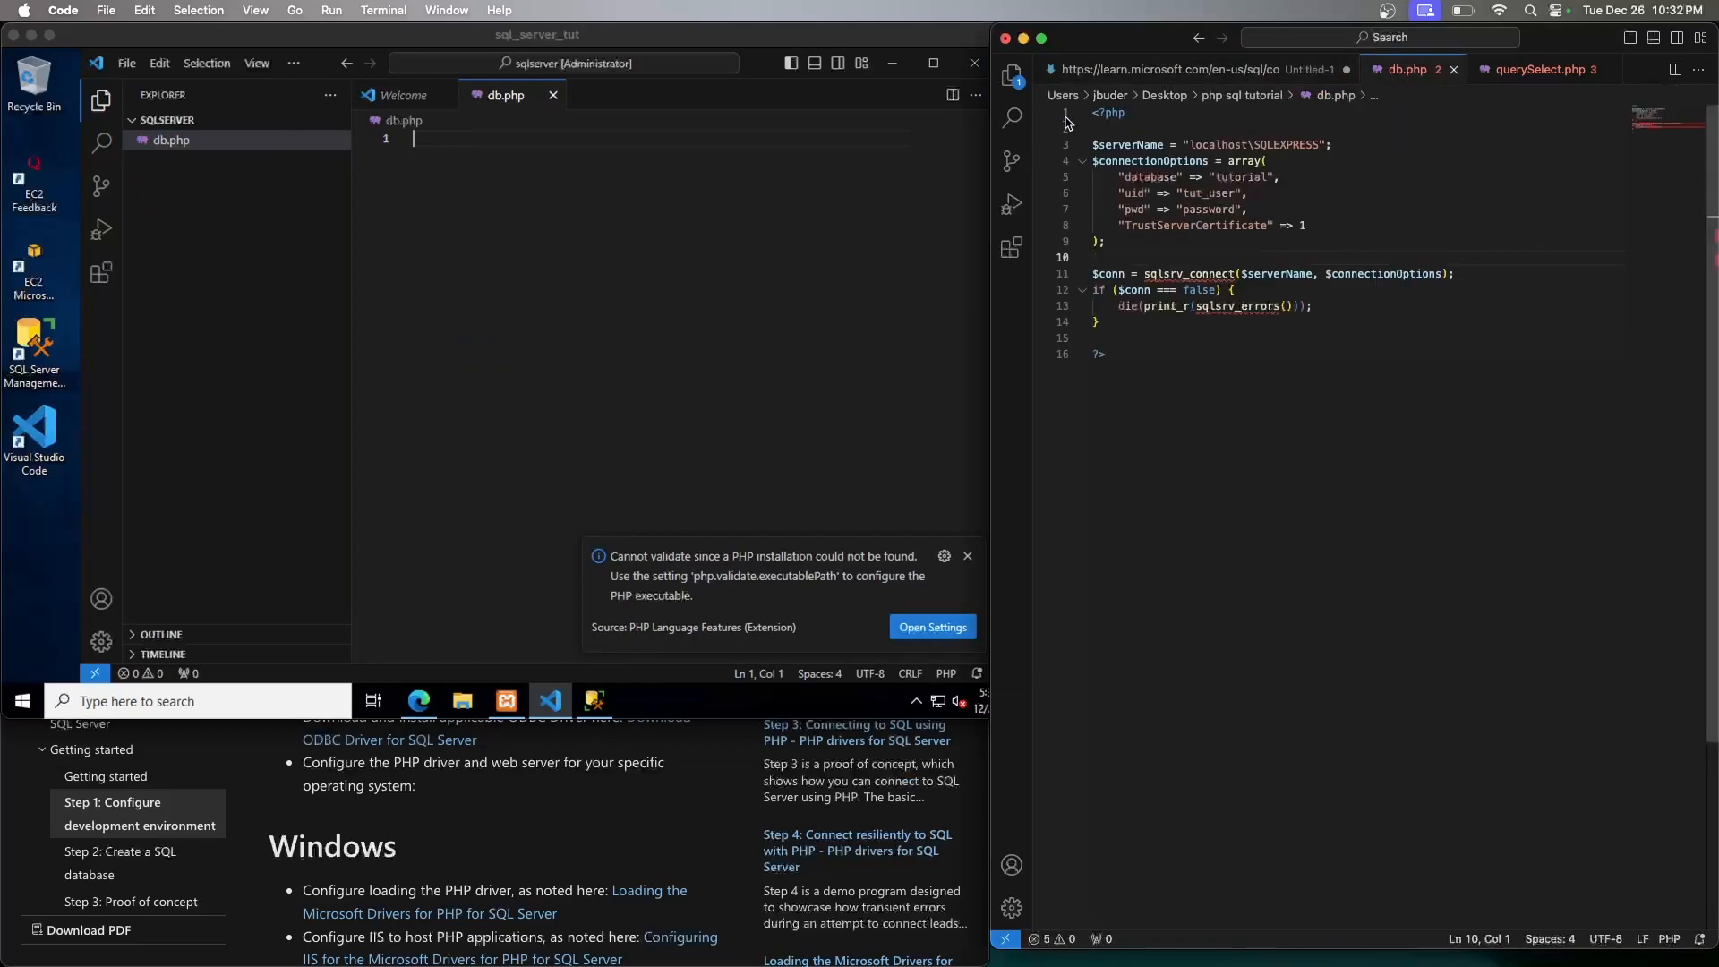
{"action": "left_click", "coordinate": [1120, 367]}
{"action": "key", "text": "super+a"}
{"action": "key", "text": "super+c"}
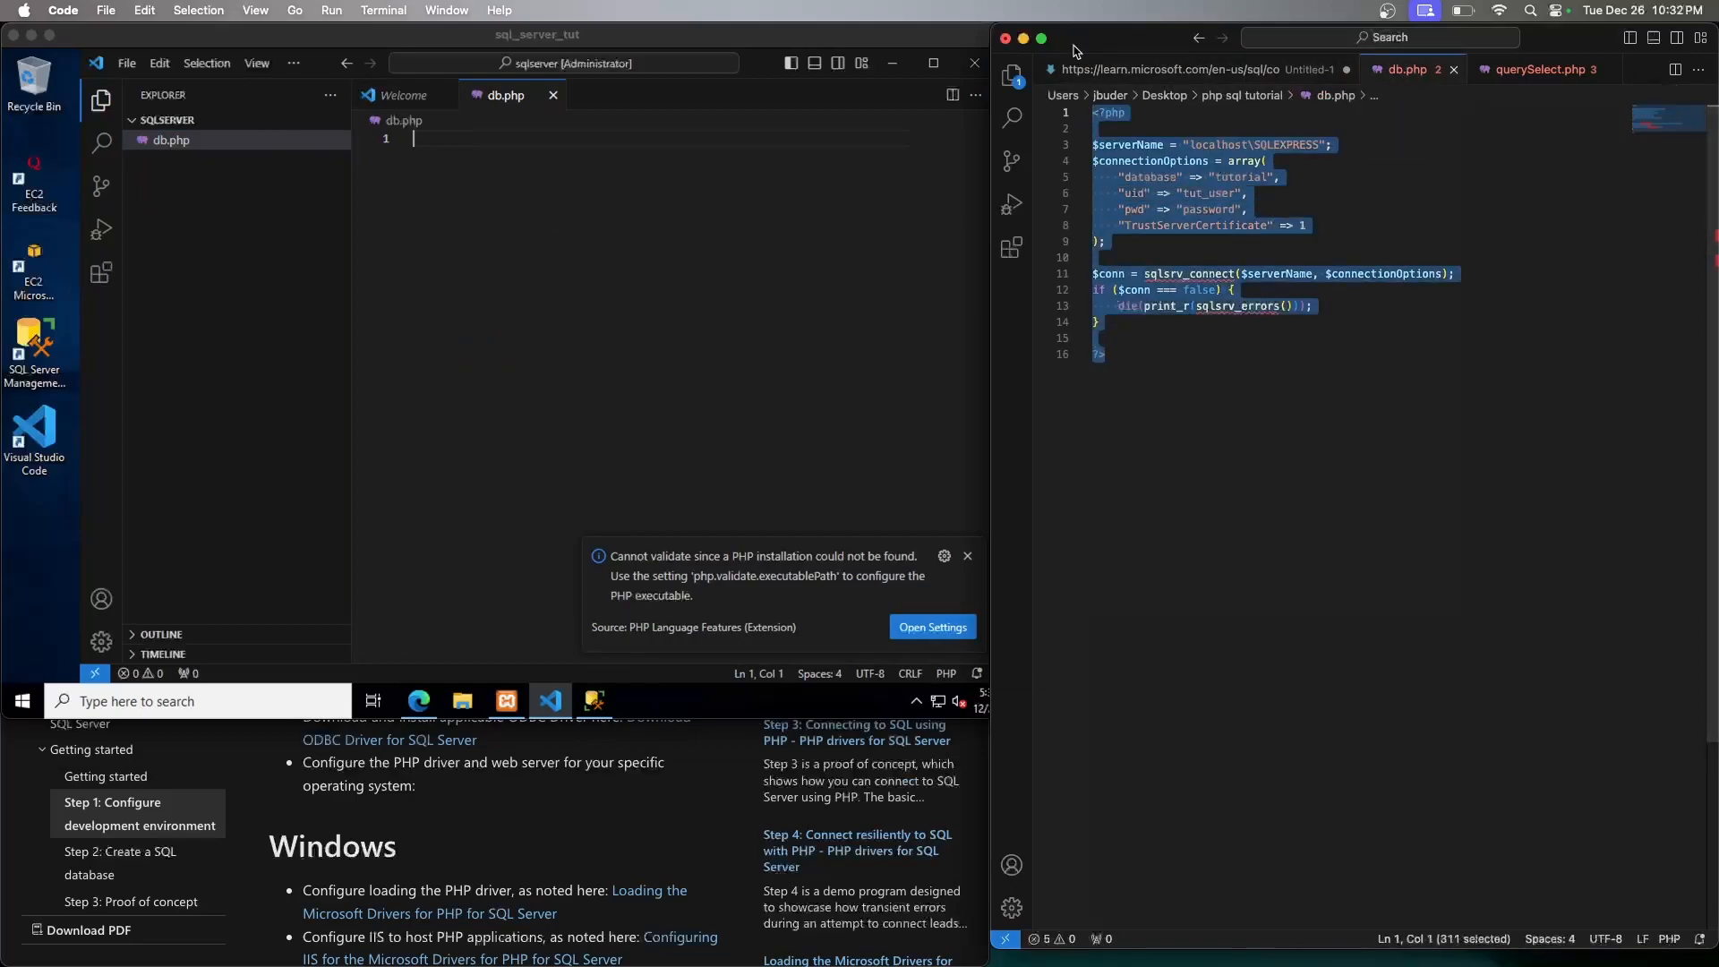
{"action": "left_click", "coordinate": [516, 151]}
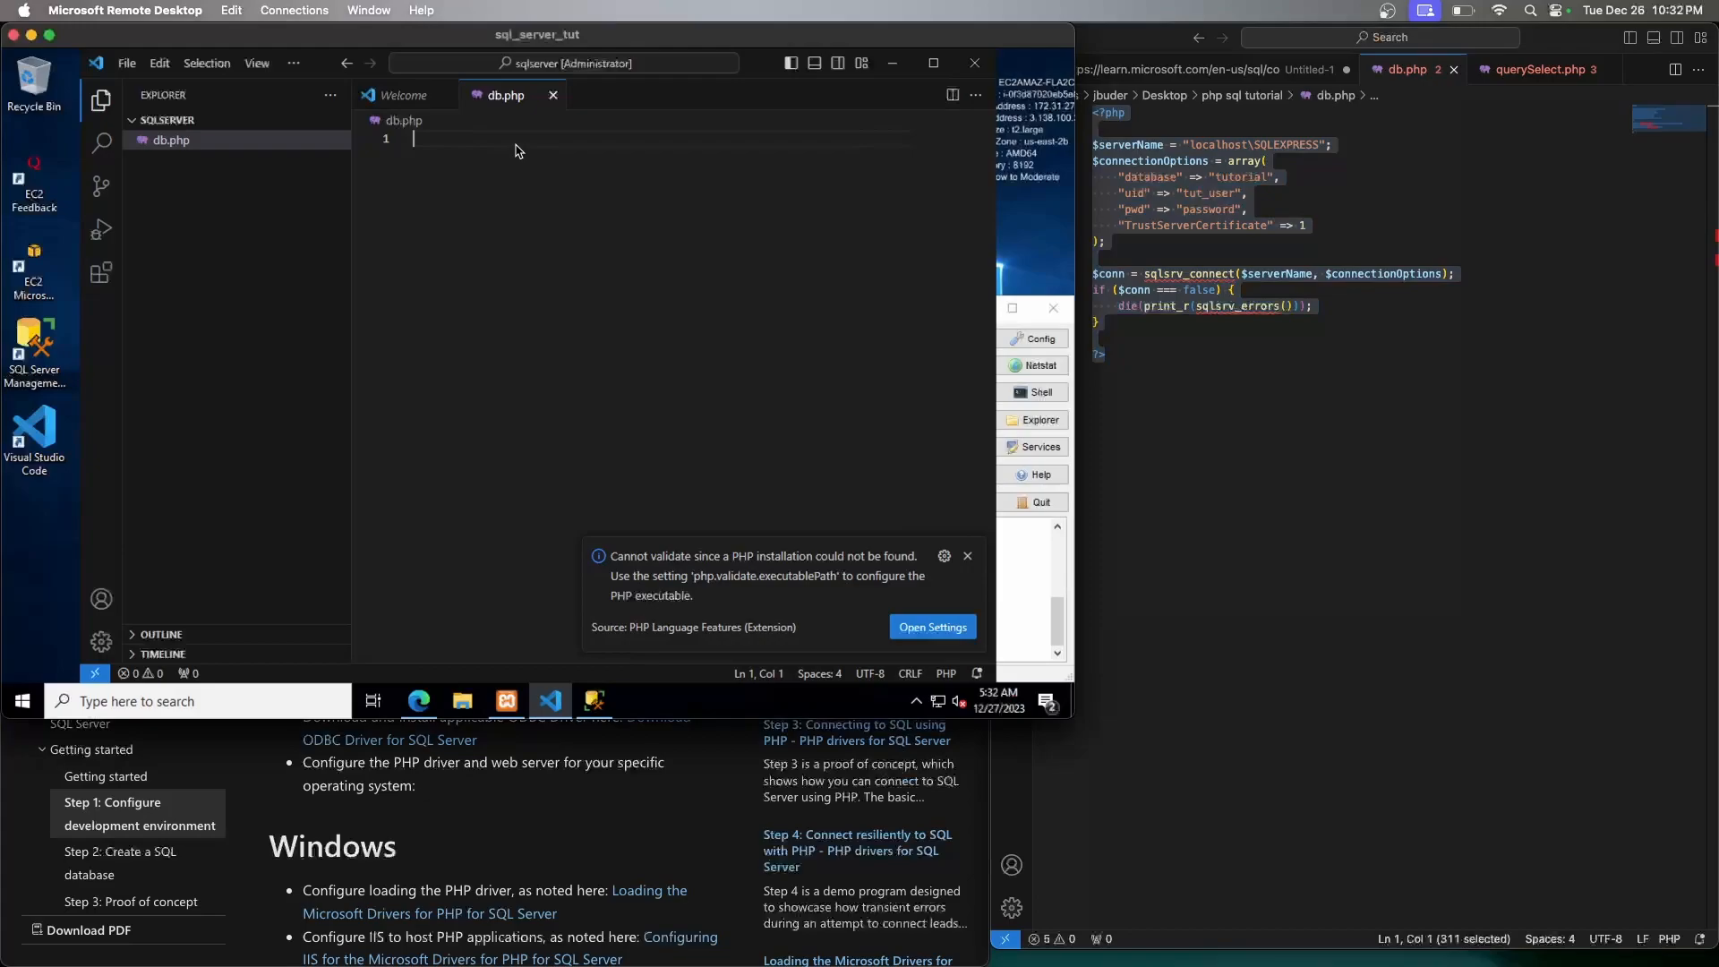
{"action": "key", "text": "super+v"}
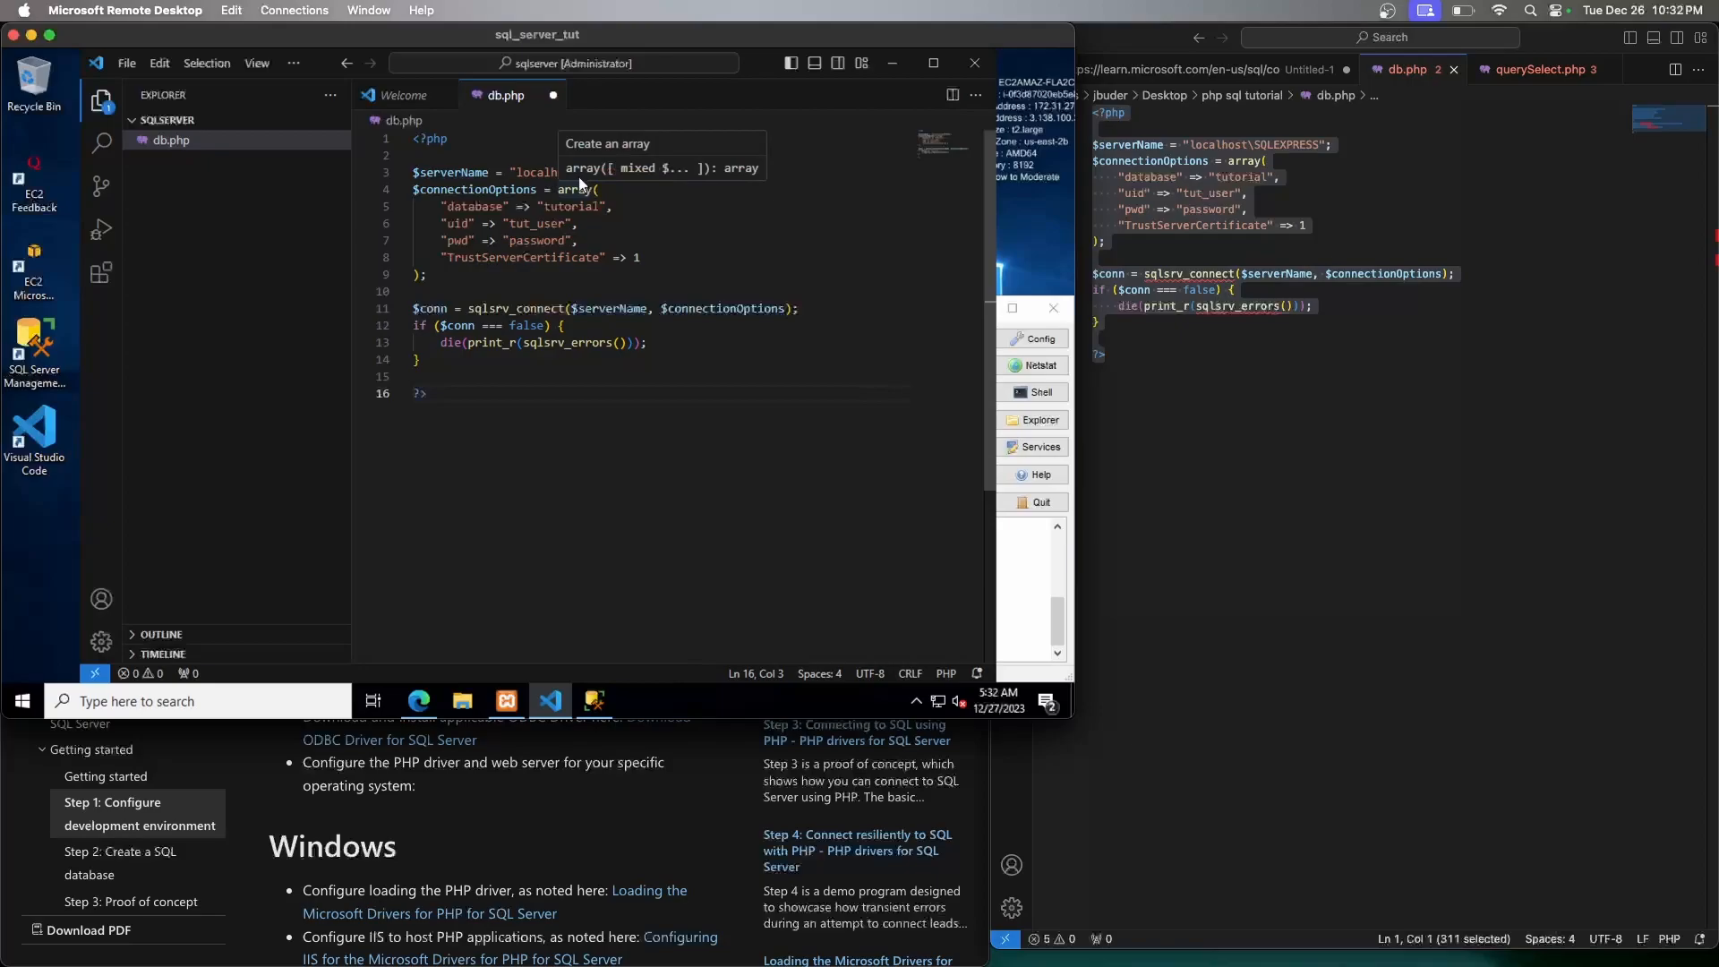
{"action": "left_click", "coordinate": [666, 195]}
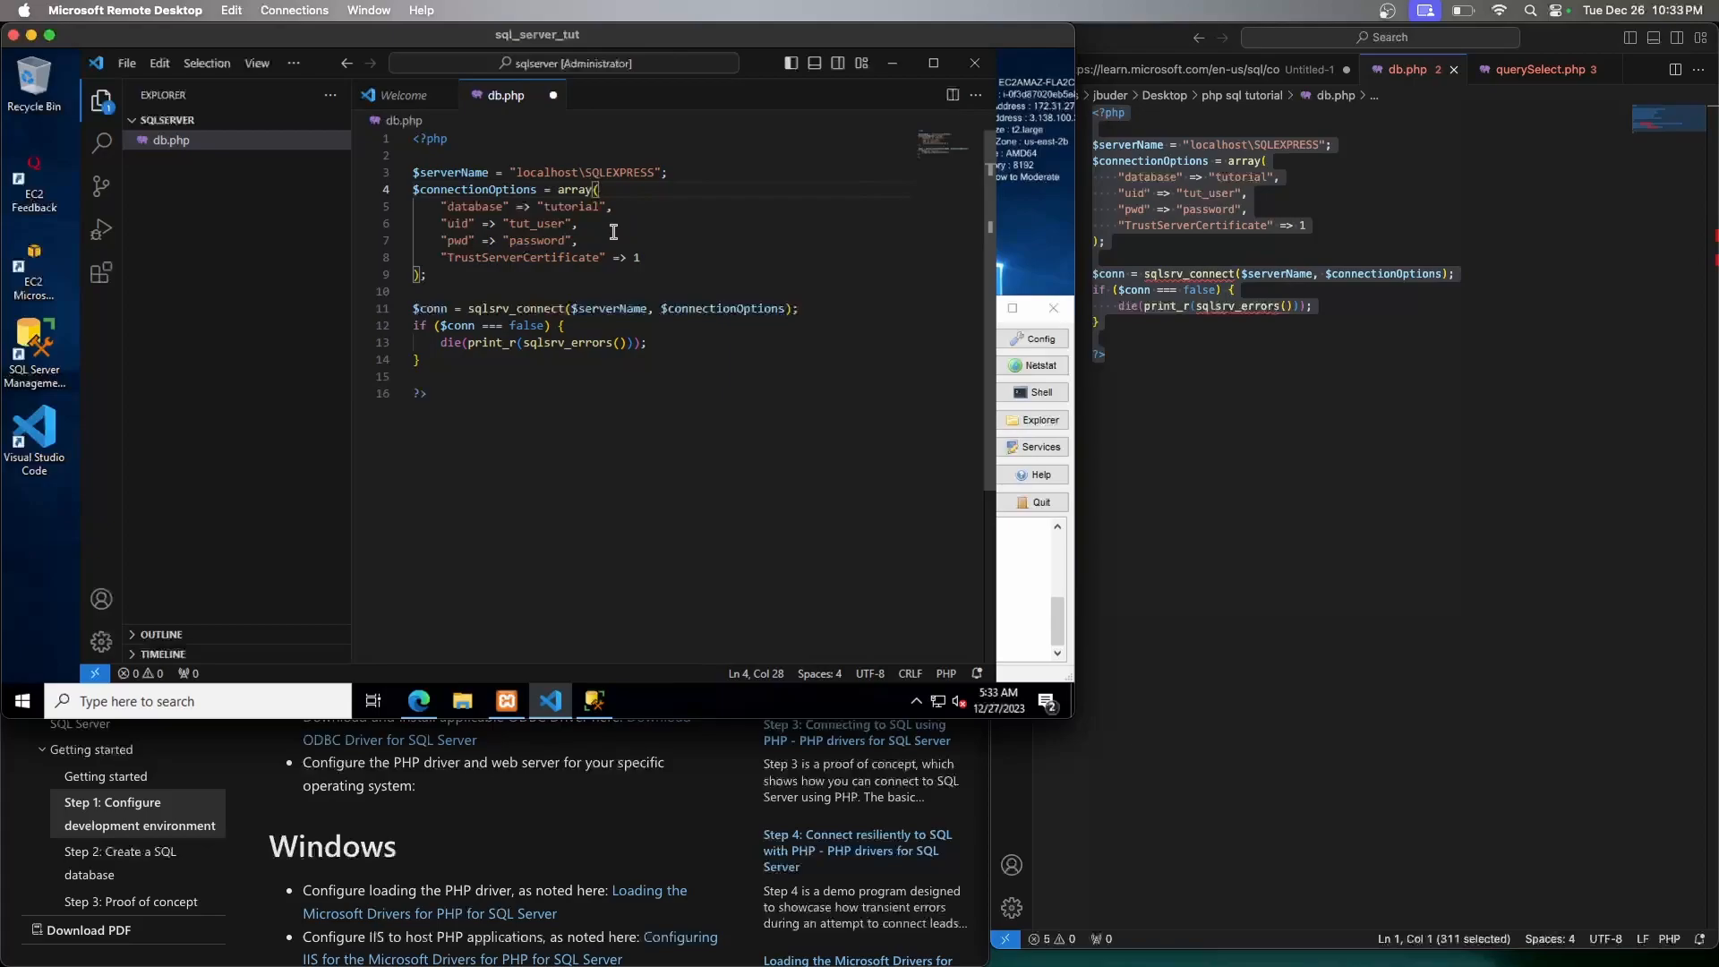
{"action": "key", "text": "super+s"}
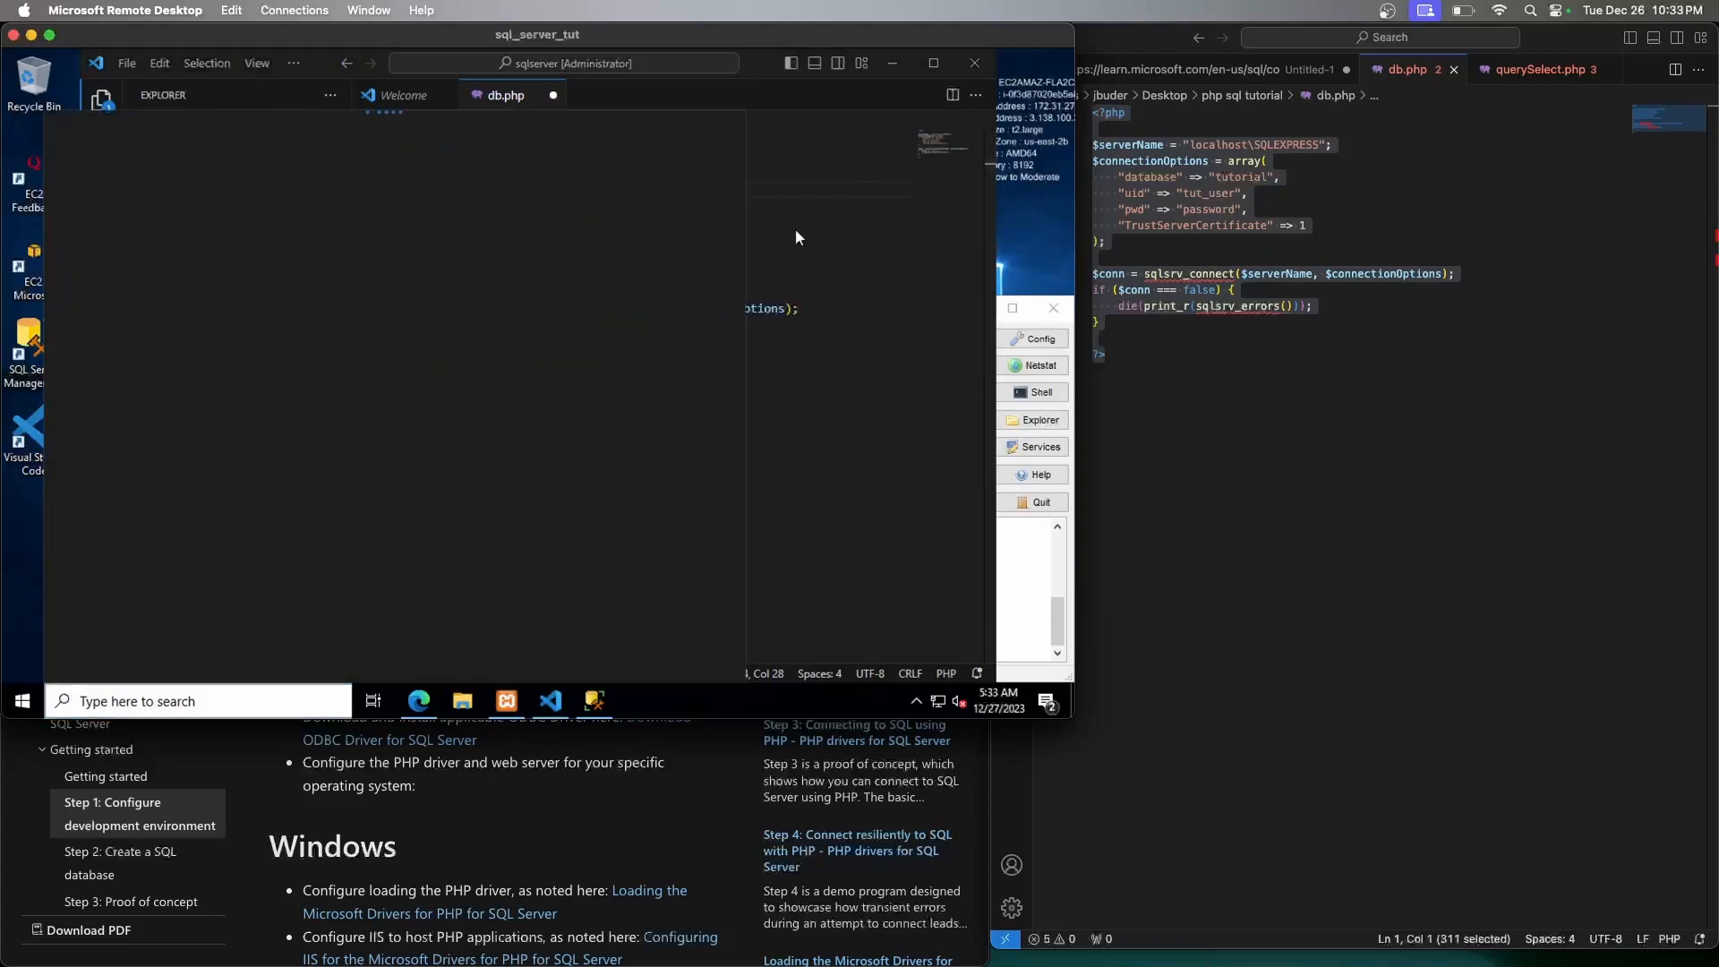
{"action": "left_click", "coordinate": [810, 243]}
{"action": "key", "text": "ctrl+s"}
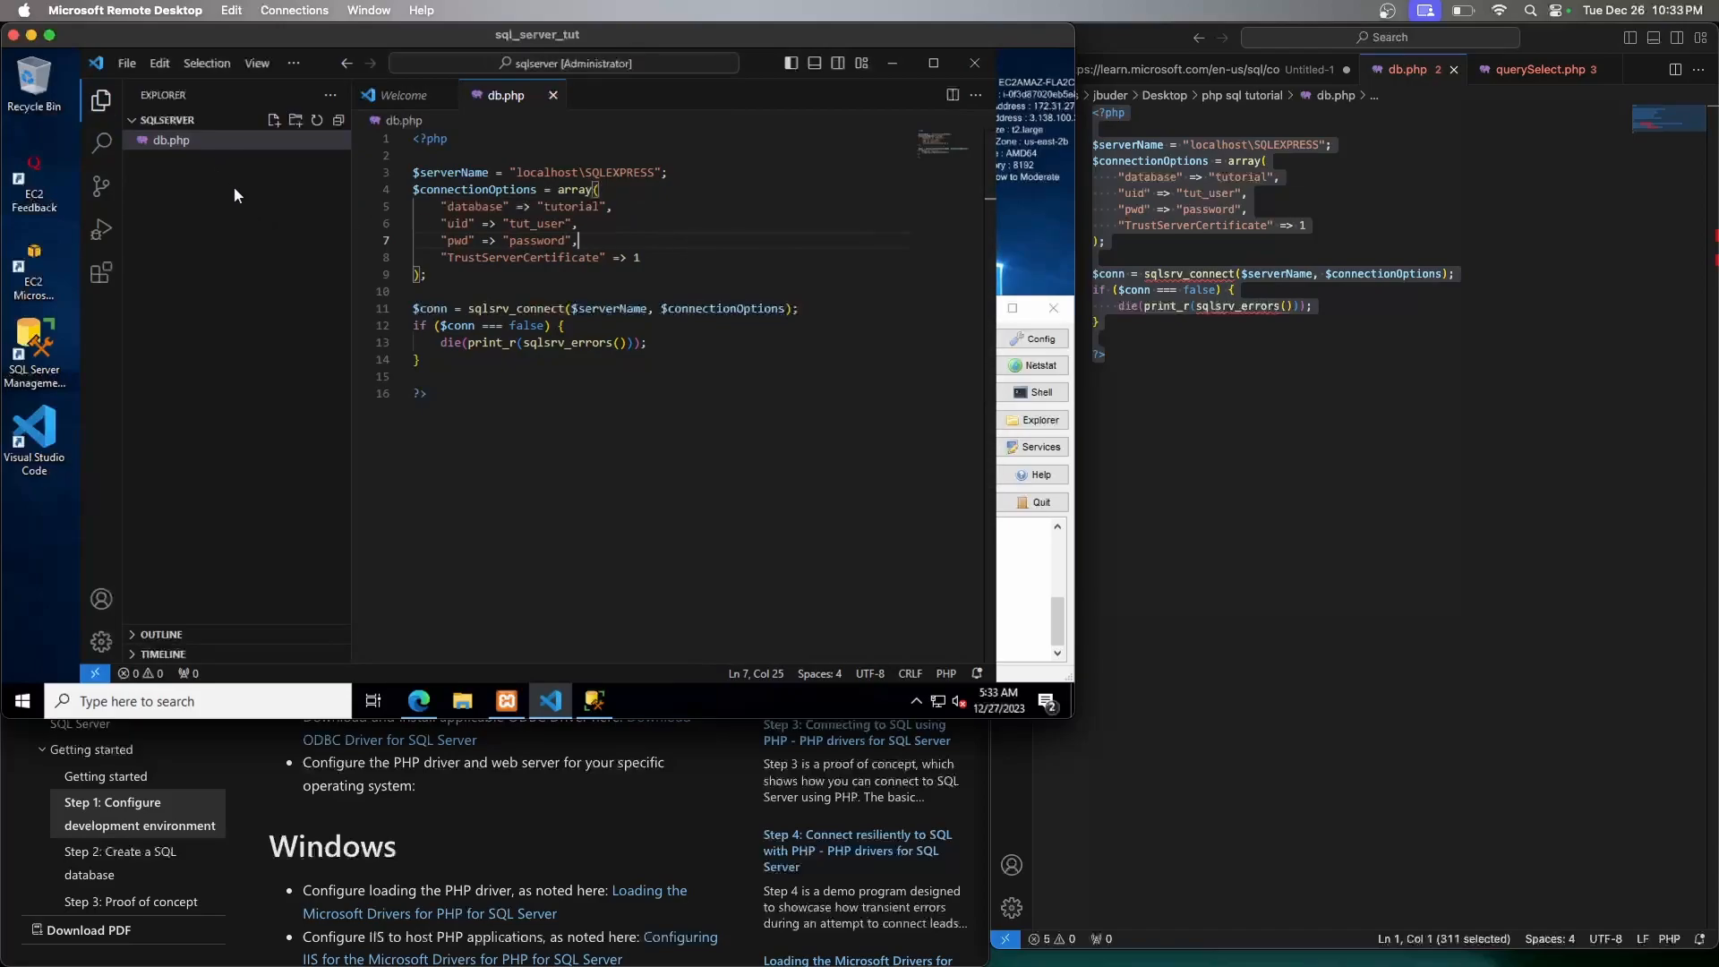
Create a new file querySelect.php in the sqlserver folder
{"action": "left_click", "coordinate": [274, 120]}
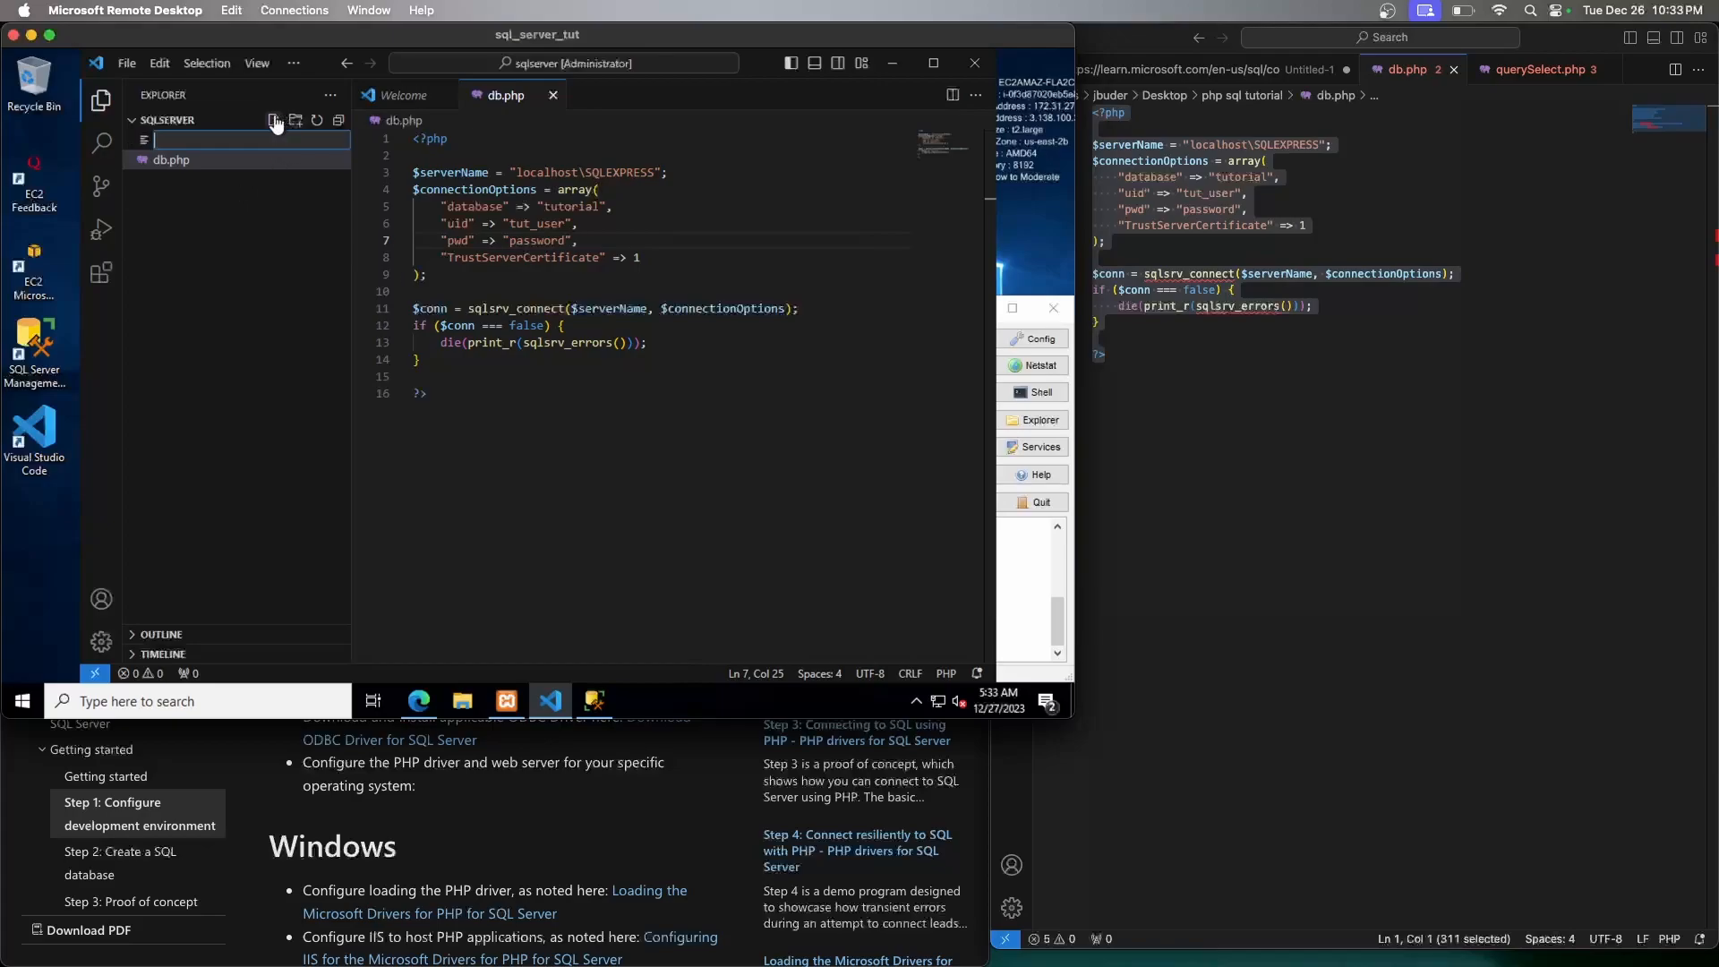
{"action": "type", "text": "querySelect.php"}
{"action": "key", "text": "Return"}
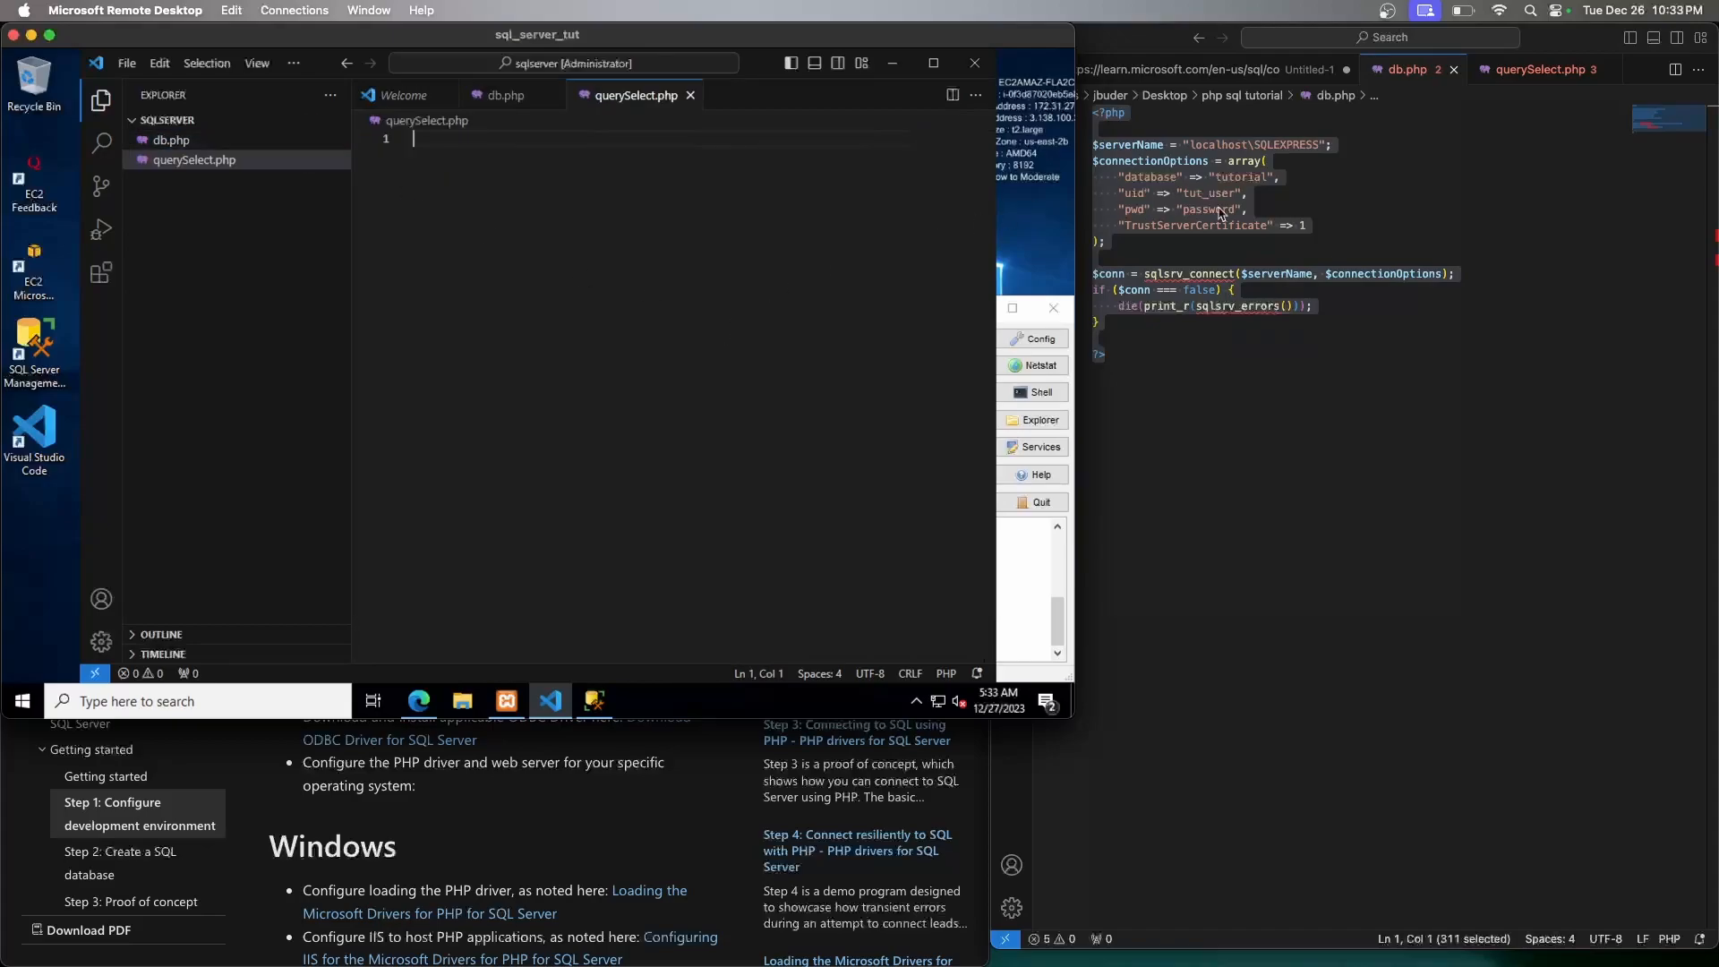
Paste the reference showPeople query code into querySelect.php and turn on word wrap with Alt+Z
{"action": "left_click", "coordinate": [1499, 181]}
{"action": "left_click", "coordinate": [1538, 69]}
{"action": "key", "text": "cmd+a"}
{"action": "key", "text": "ctrl+c"}
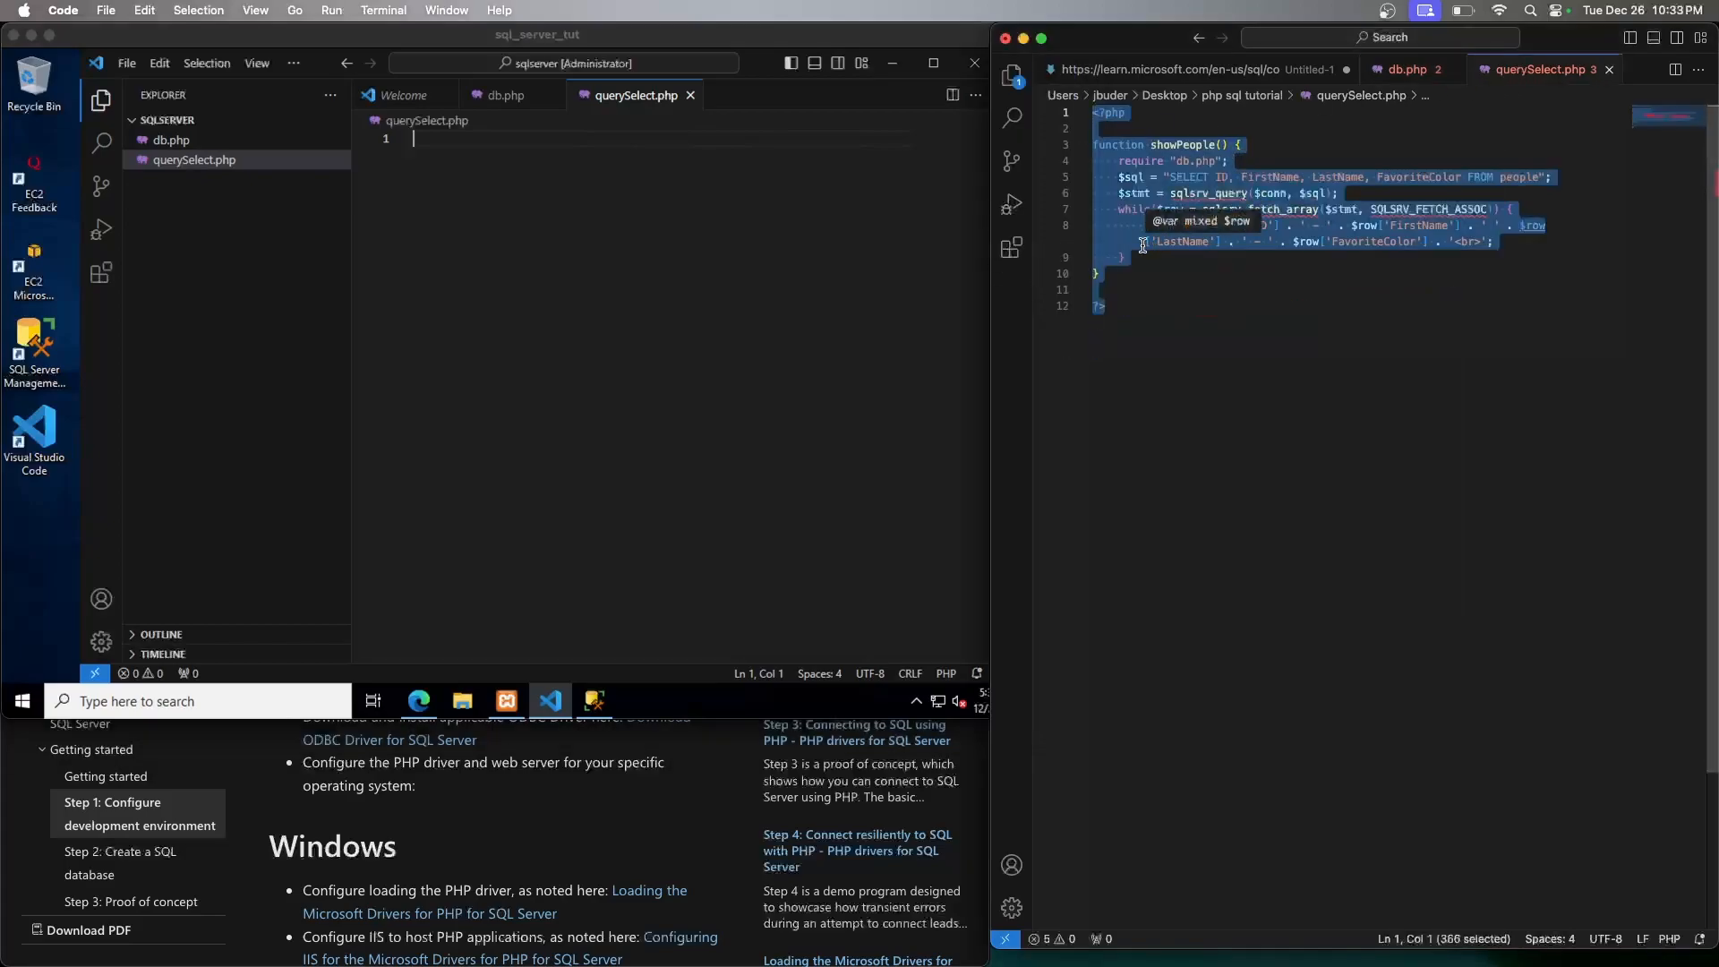
{"action": "left_click", "coordinate": [624, 248]}
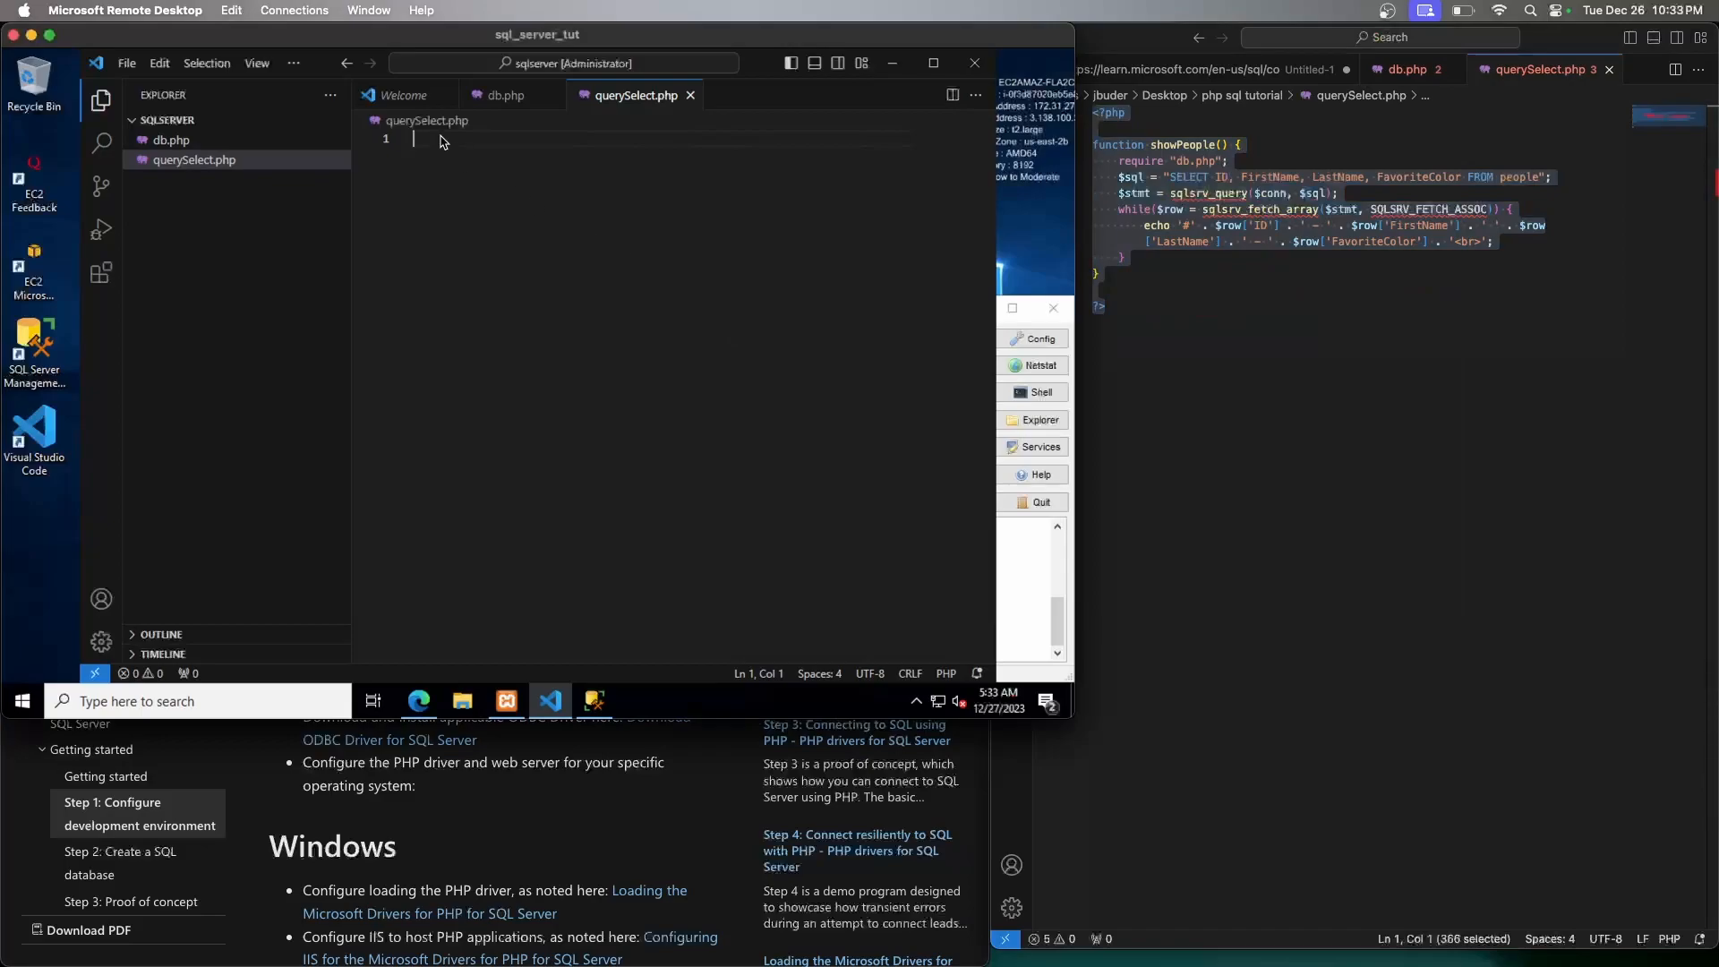
{"action": "key", "text": "ctrl+v"}
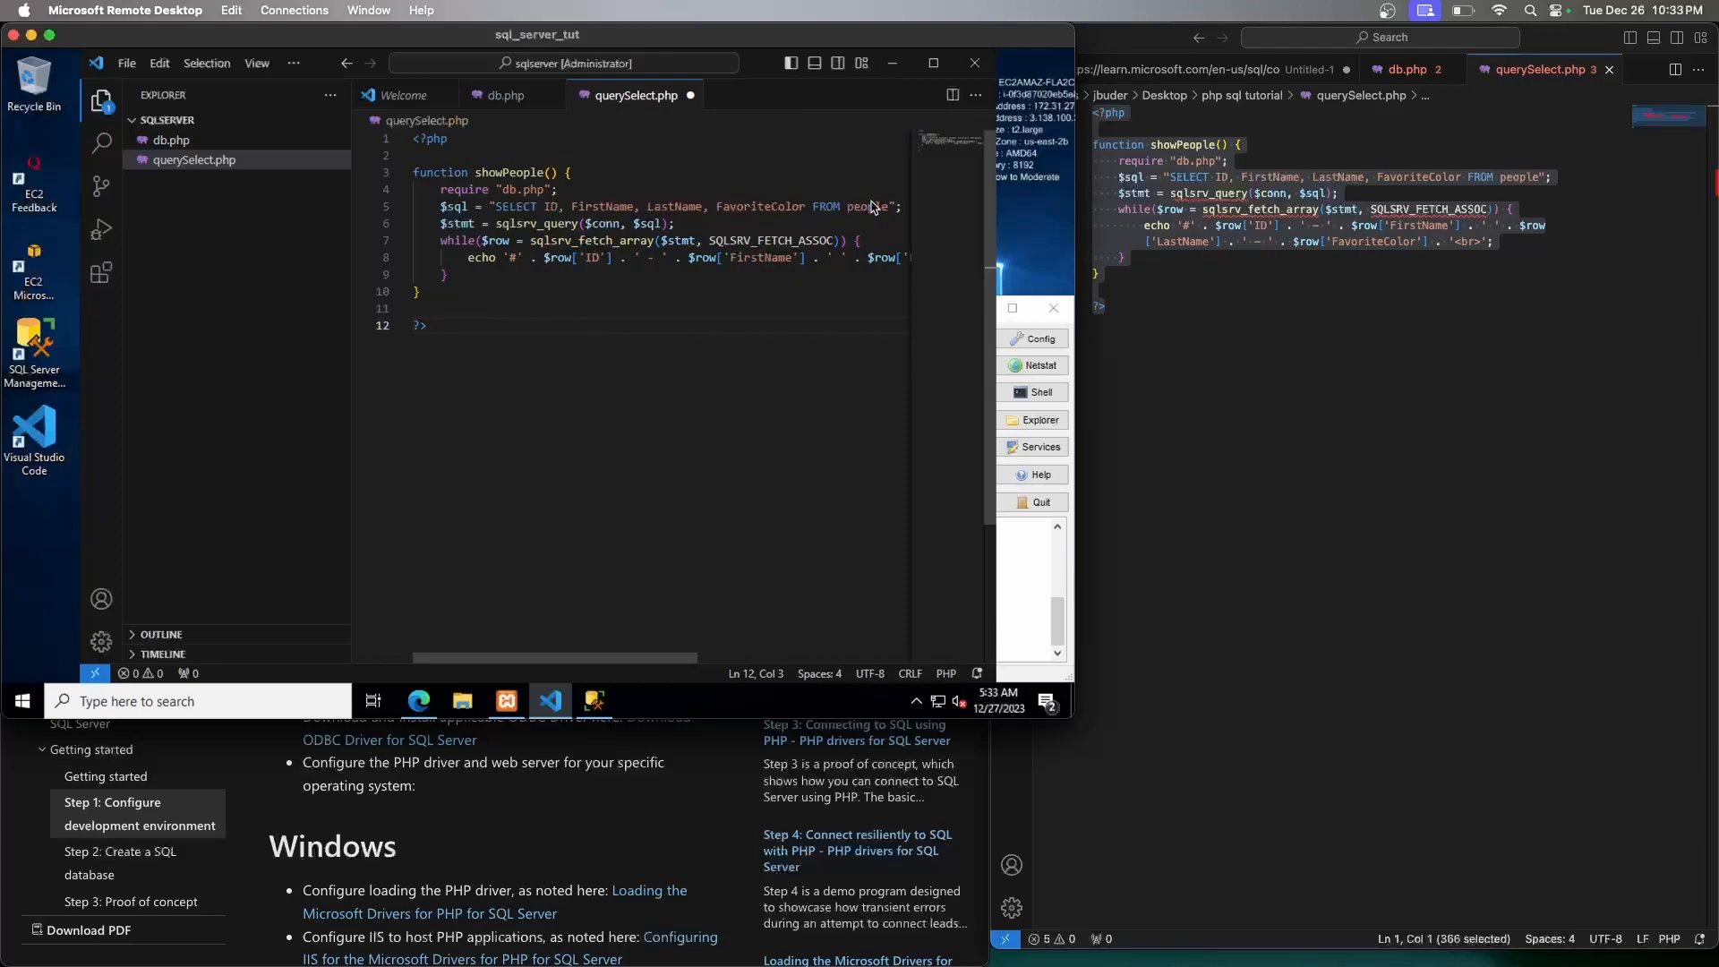
{"action": "left_click", "coordinate": [634, 259]}
{"action": "key", "text": "alt+z"}
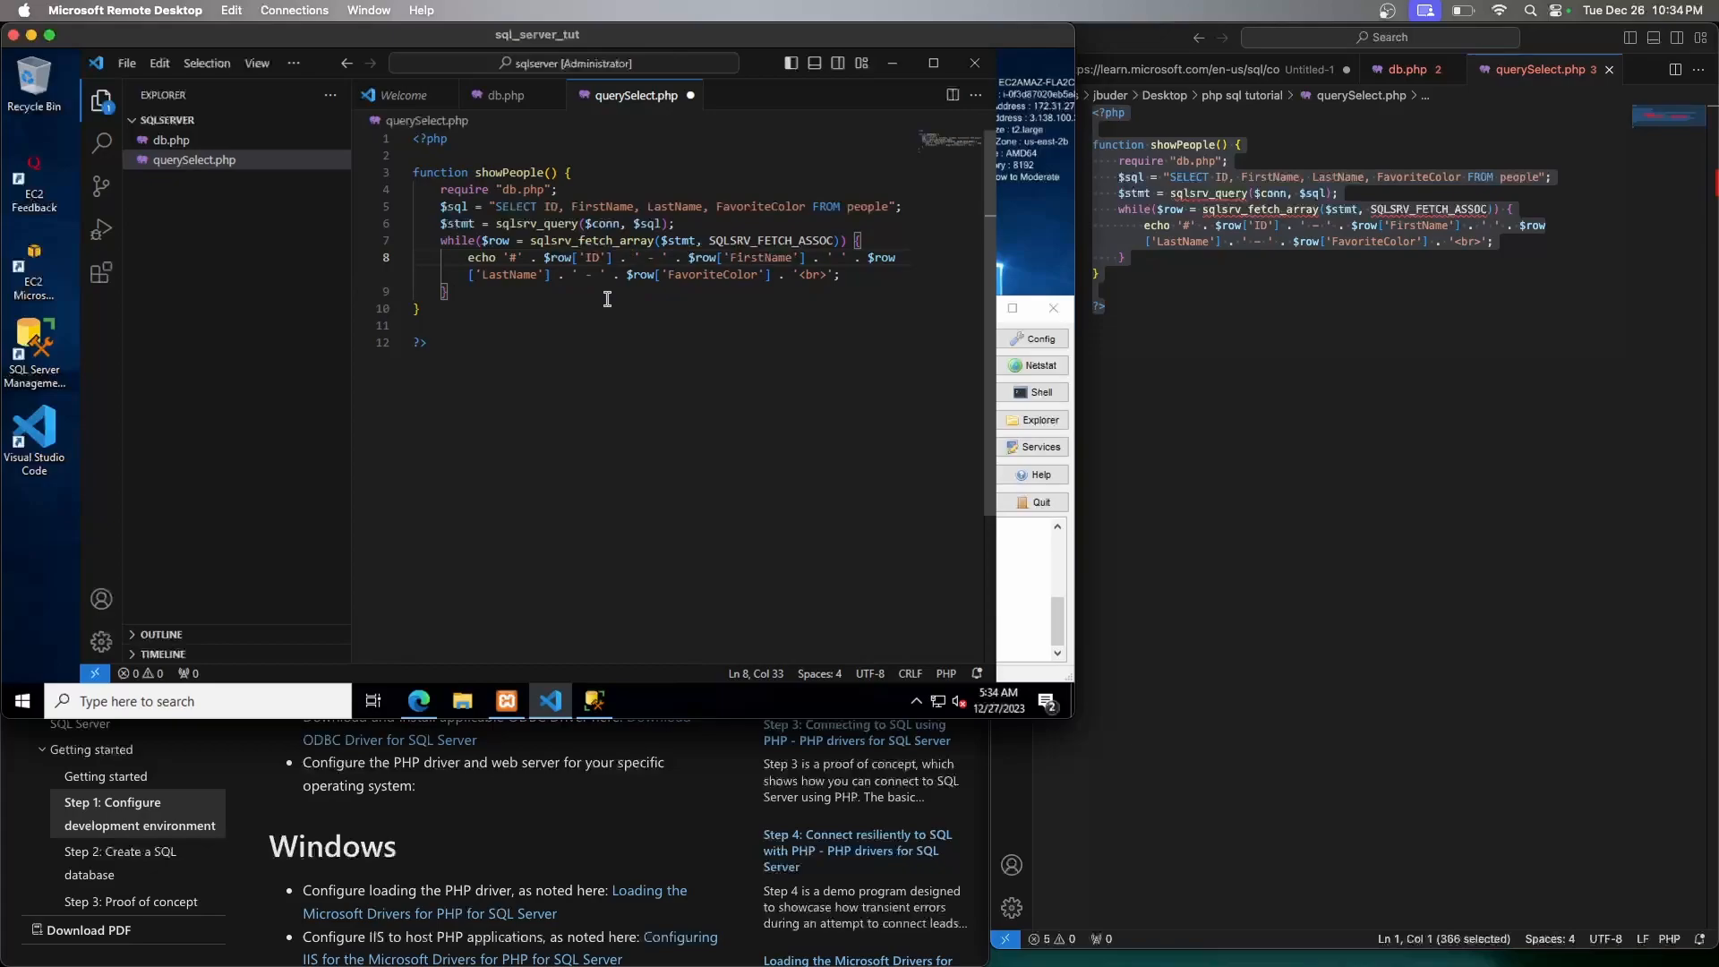
Save querySelect.php with its showPeople() function that queries the people table
{"action": "key", "text": "ctrl+s"}
Create a new file named index.php in the project
{"action": "mouse_move", "coordinate": [249, 190]}
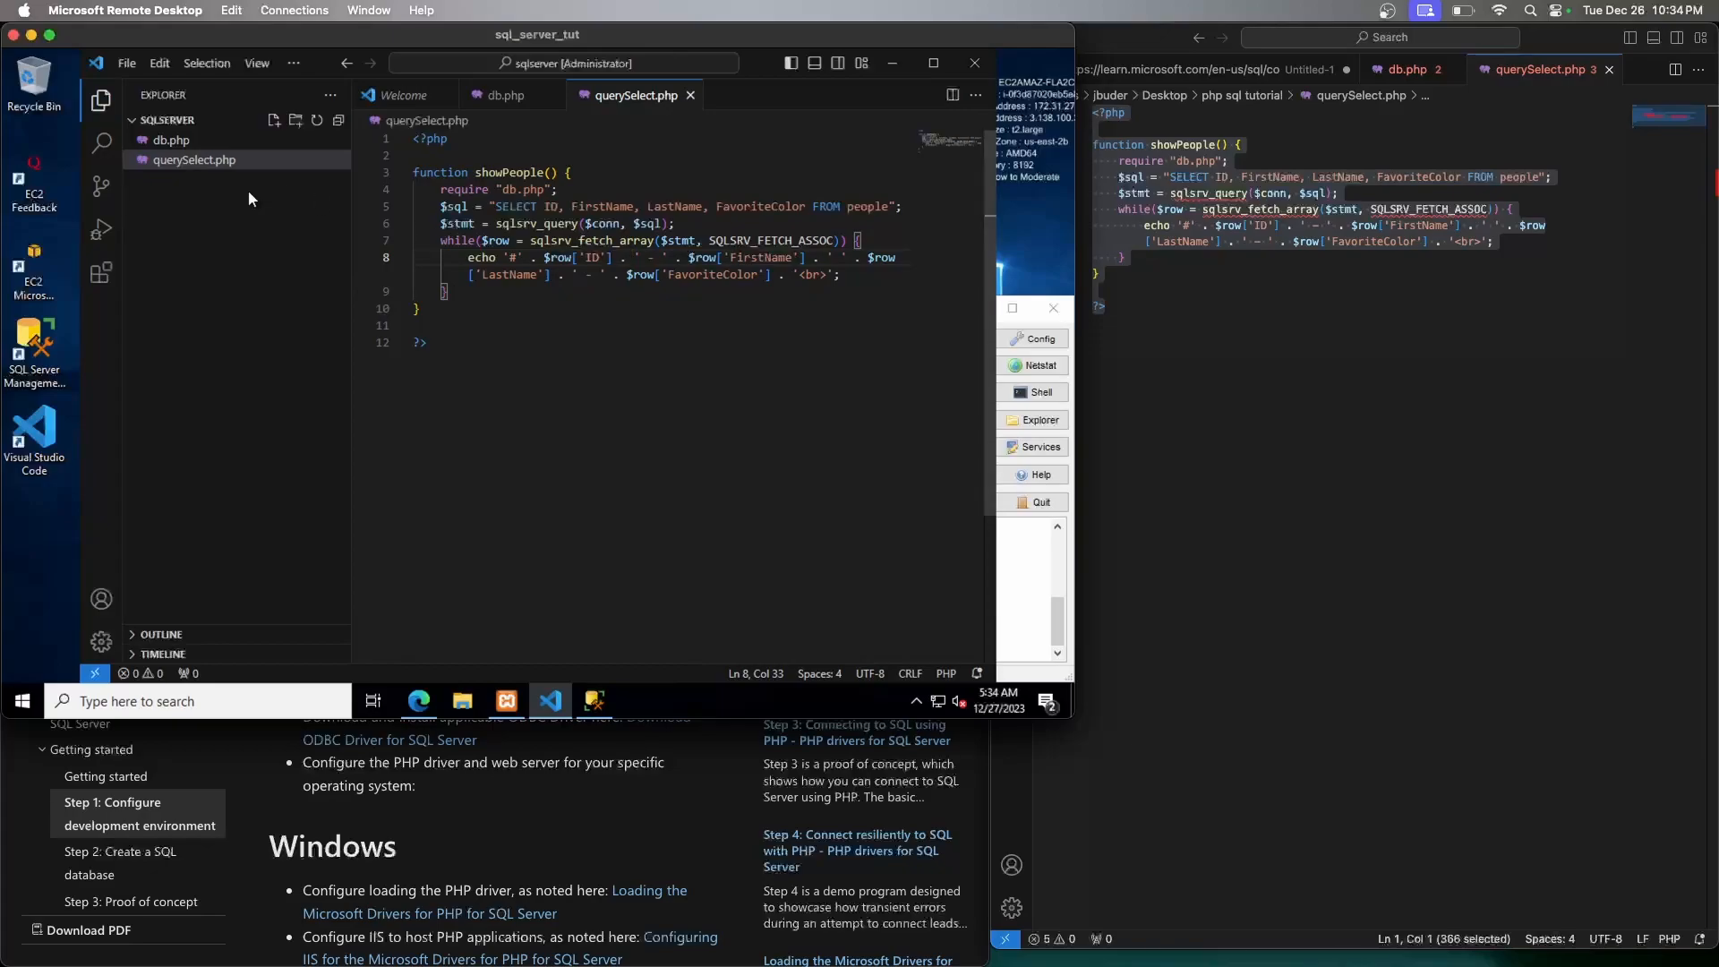
{"action": "left_click", "coordinate": [273, 120]}
{"action": "type", "text": "index"}
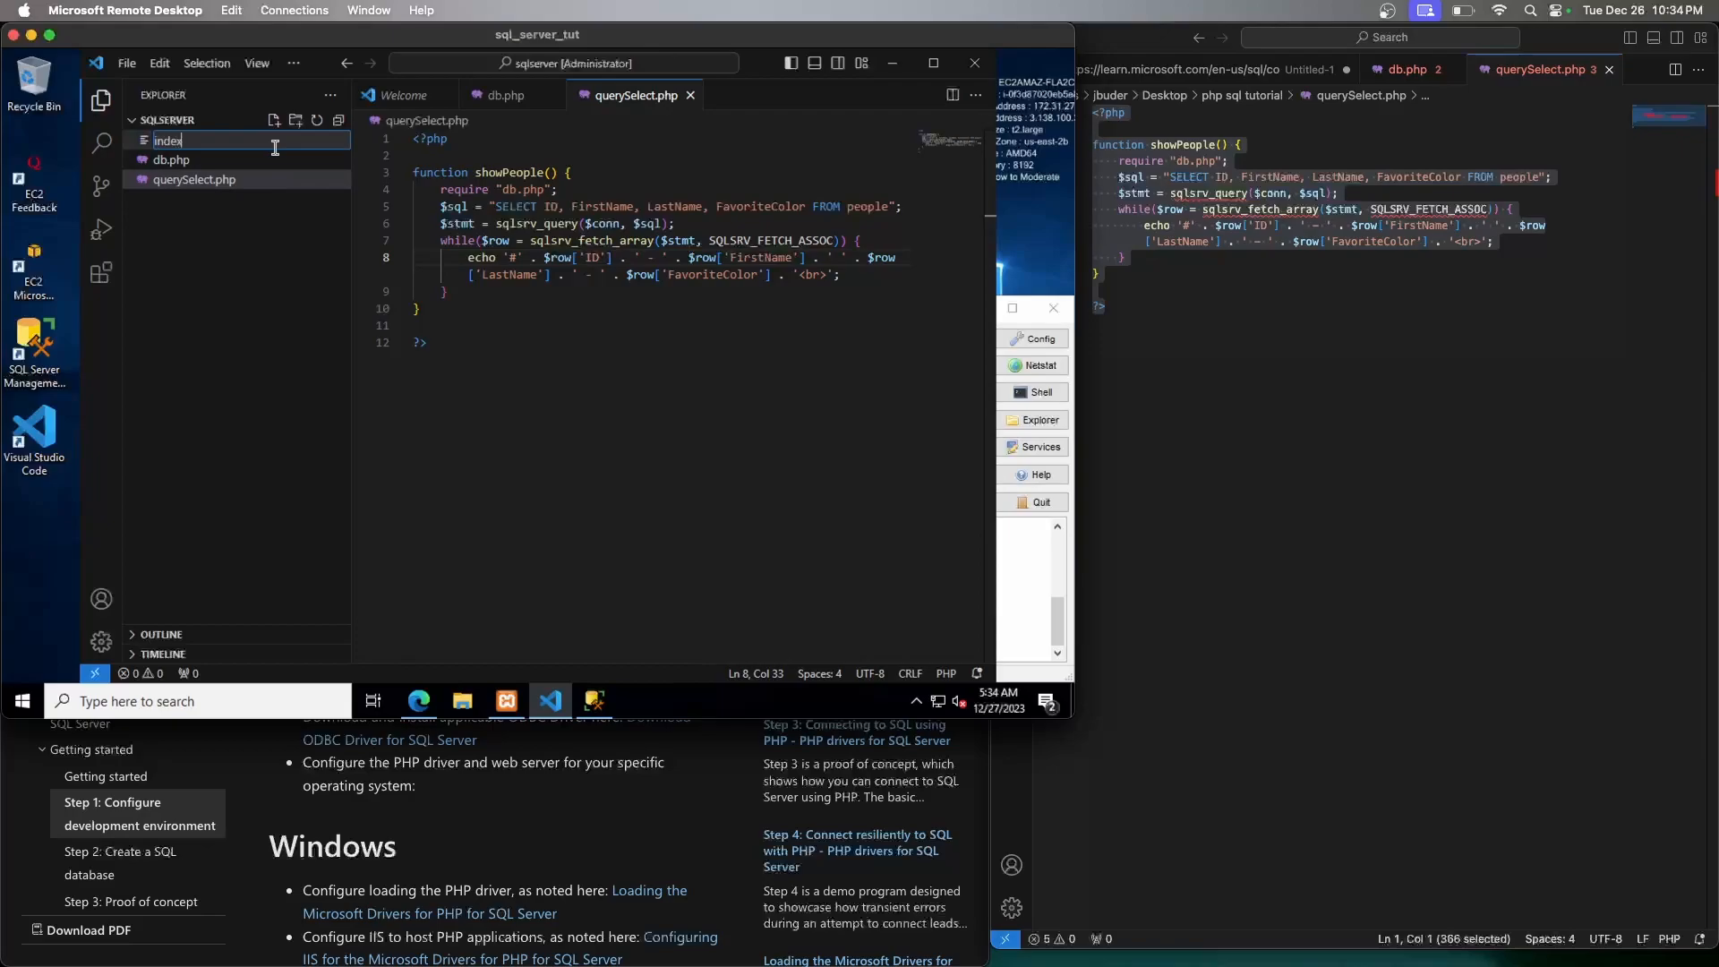
{"action": "type", "text": ".php"}
{"action": "key", "text": "Return"}
Write <?php require "querySelect.php"; showPeople(); ?> in index.php and save it
{"action": "type", "text": "<?php"}
{"action": "key", "text": "Return"}
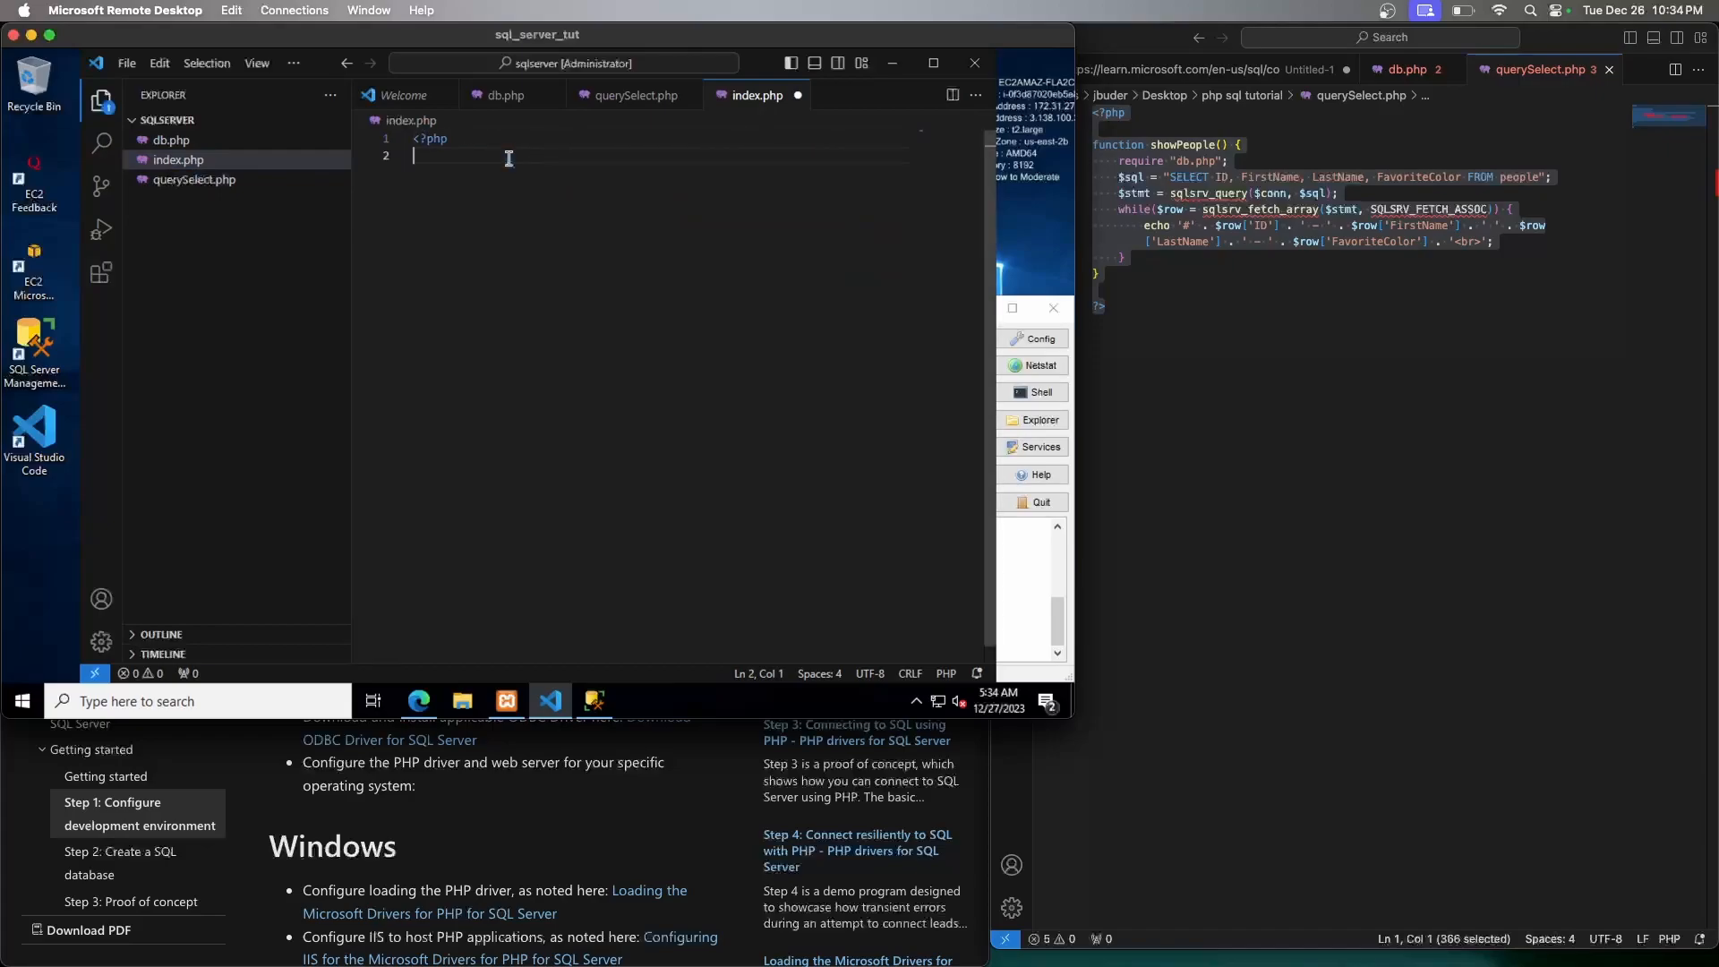
{"action": "key", "text": "Return"}
{"action": "type", "text": "require"}
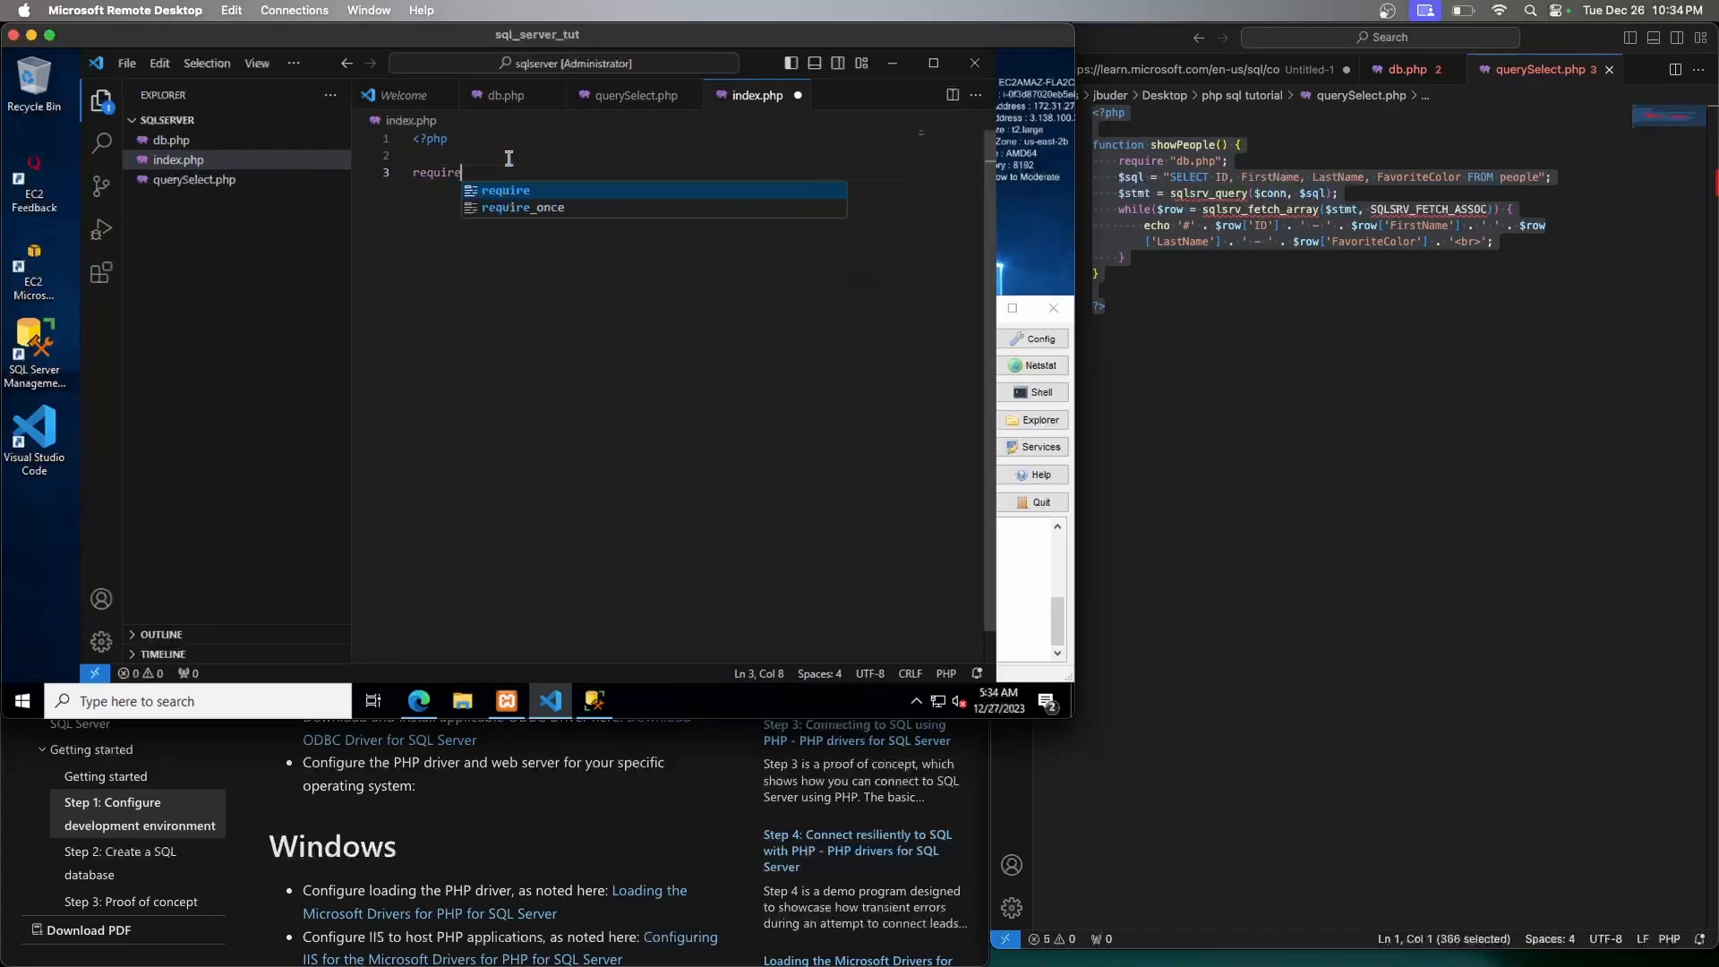
{"action": "type", "text": " \"querySelect.php"}
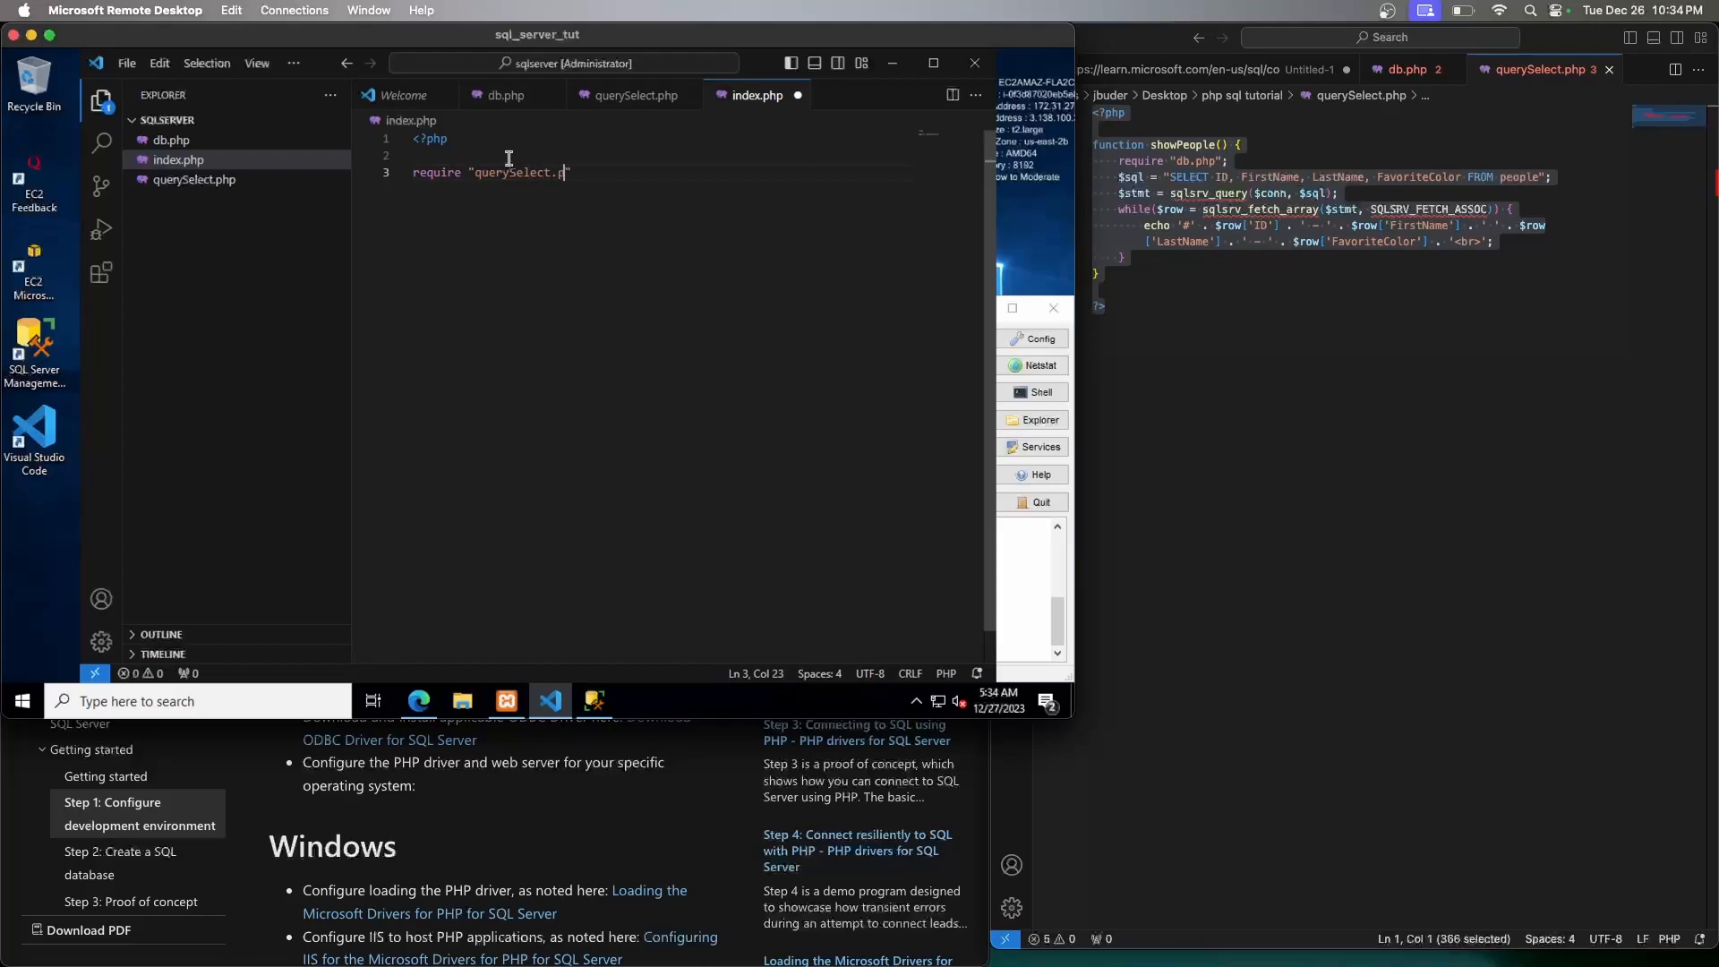
{"action": "type", "text": "\";"}
{"action": "key", "text": "Return"}
{"action": "key", "text": "Return"}
{"action": "type", "text": "showP"}
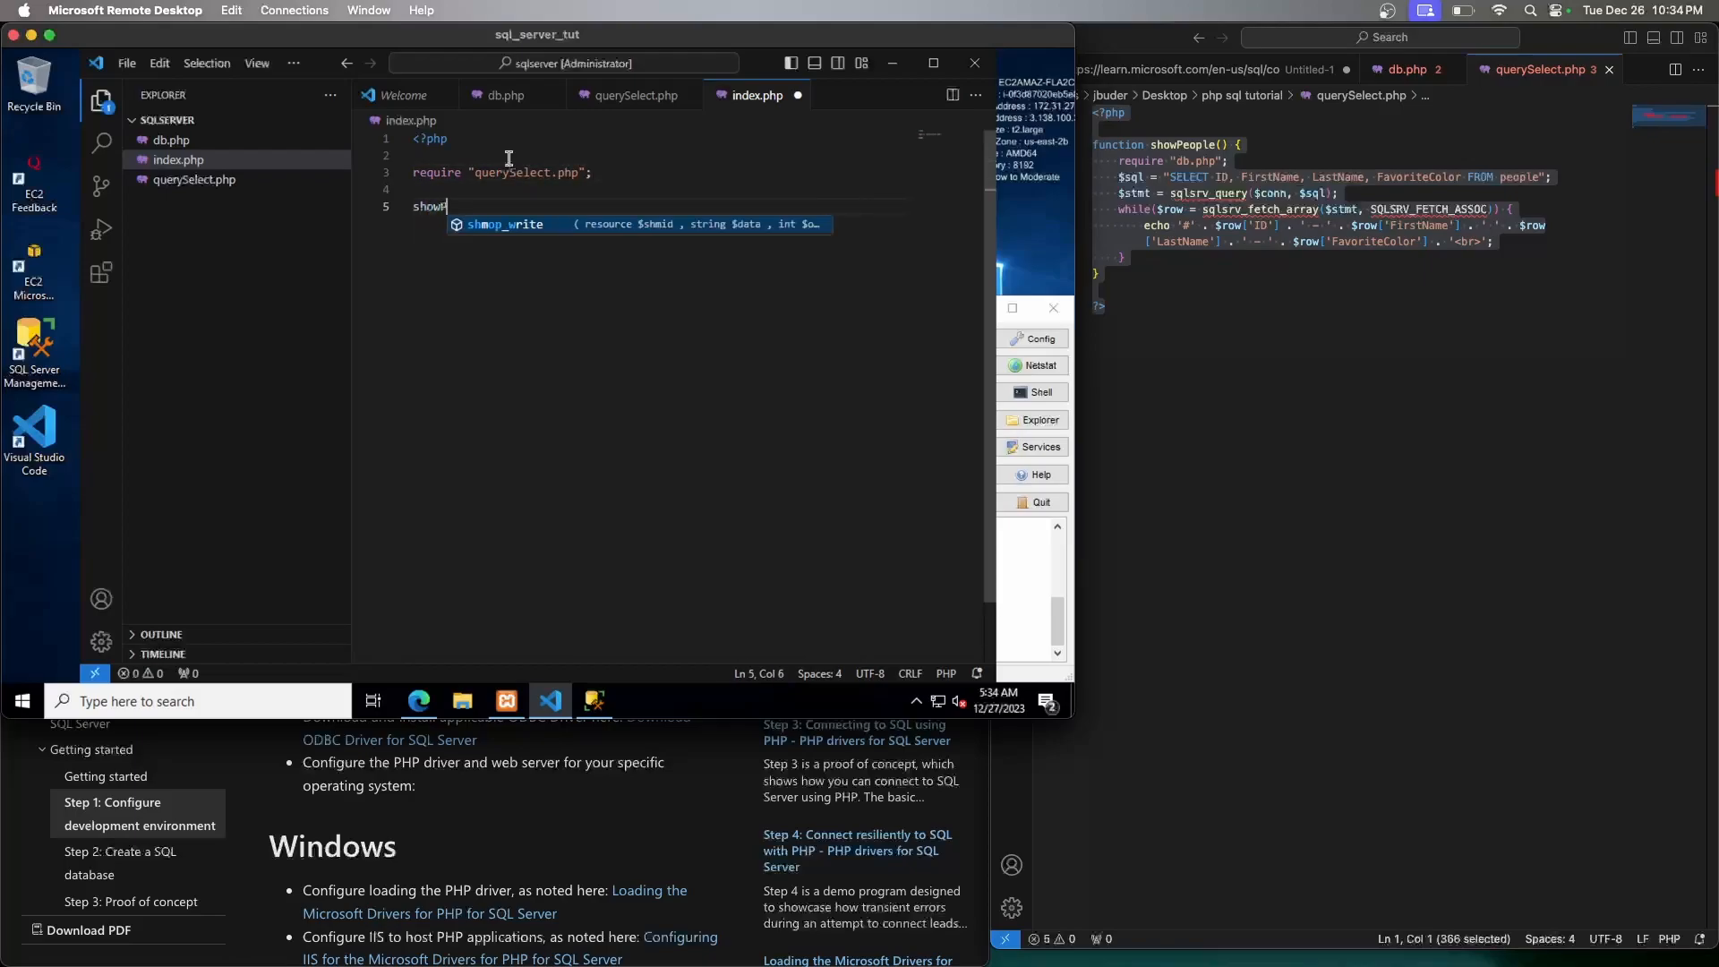
{"action": "type", "text": "eople();"}
{"action": "key", "text": "Return"}
{"action": "key", "text": "Return"}
{"action": "type", "text": "?>"}
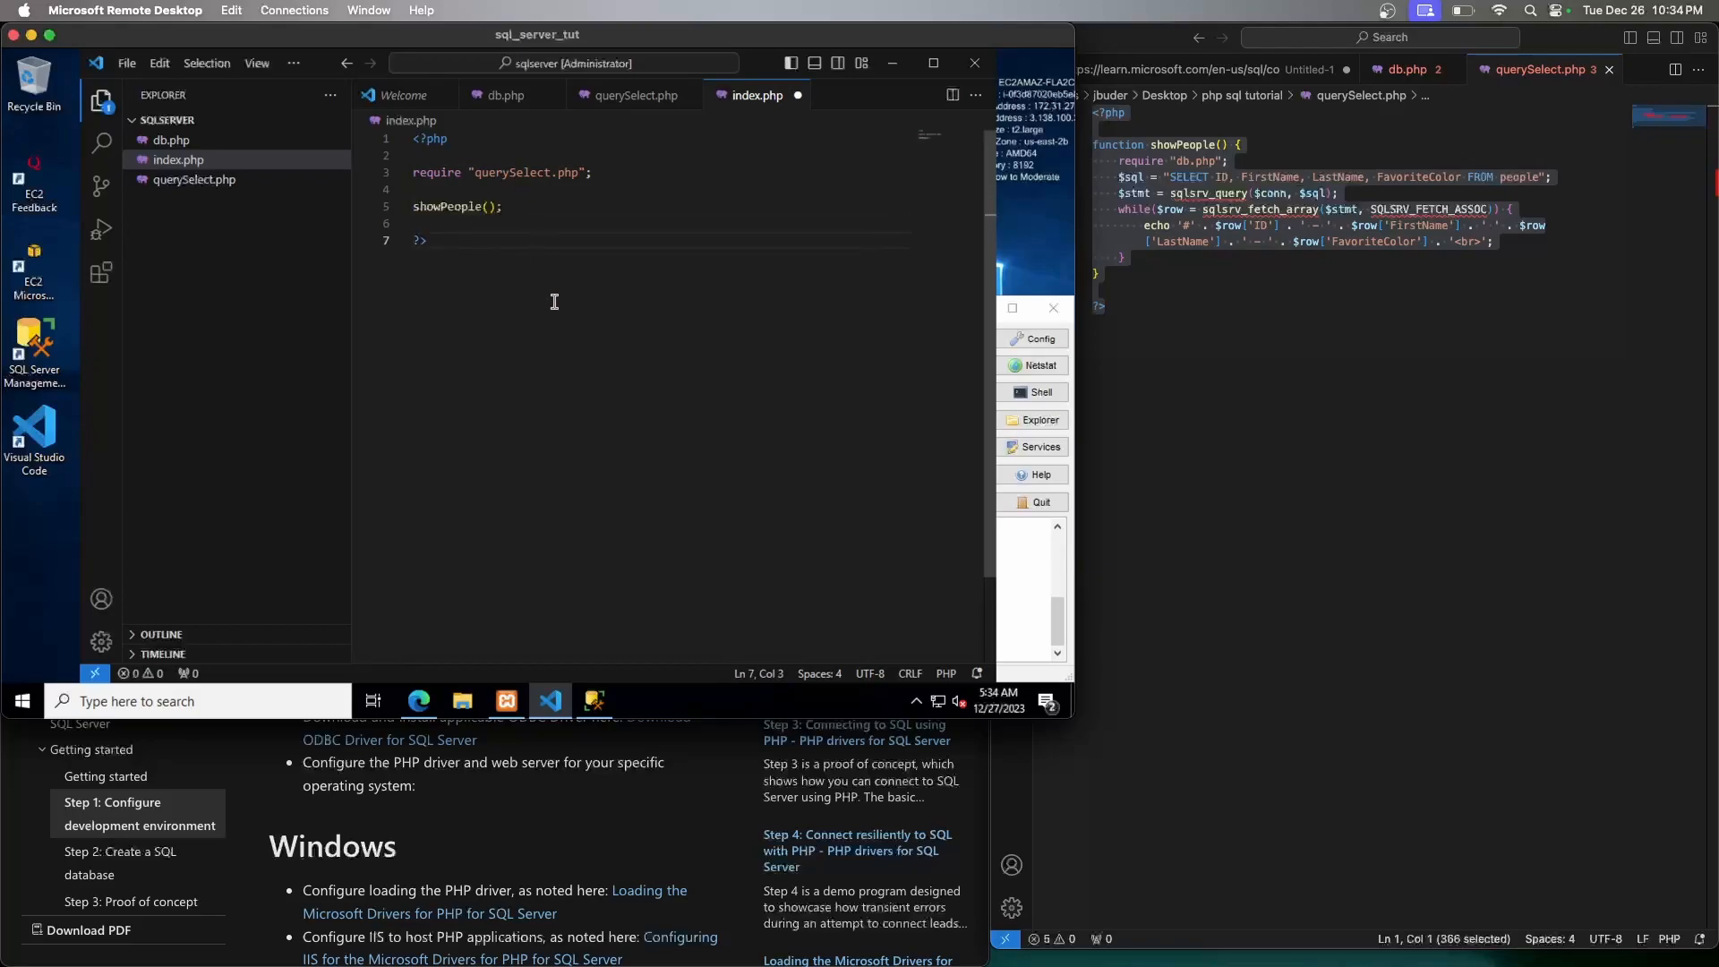
{"action": "key", "text": "ctrl+s"}
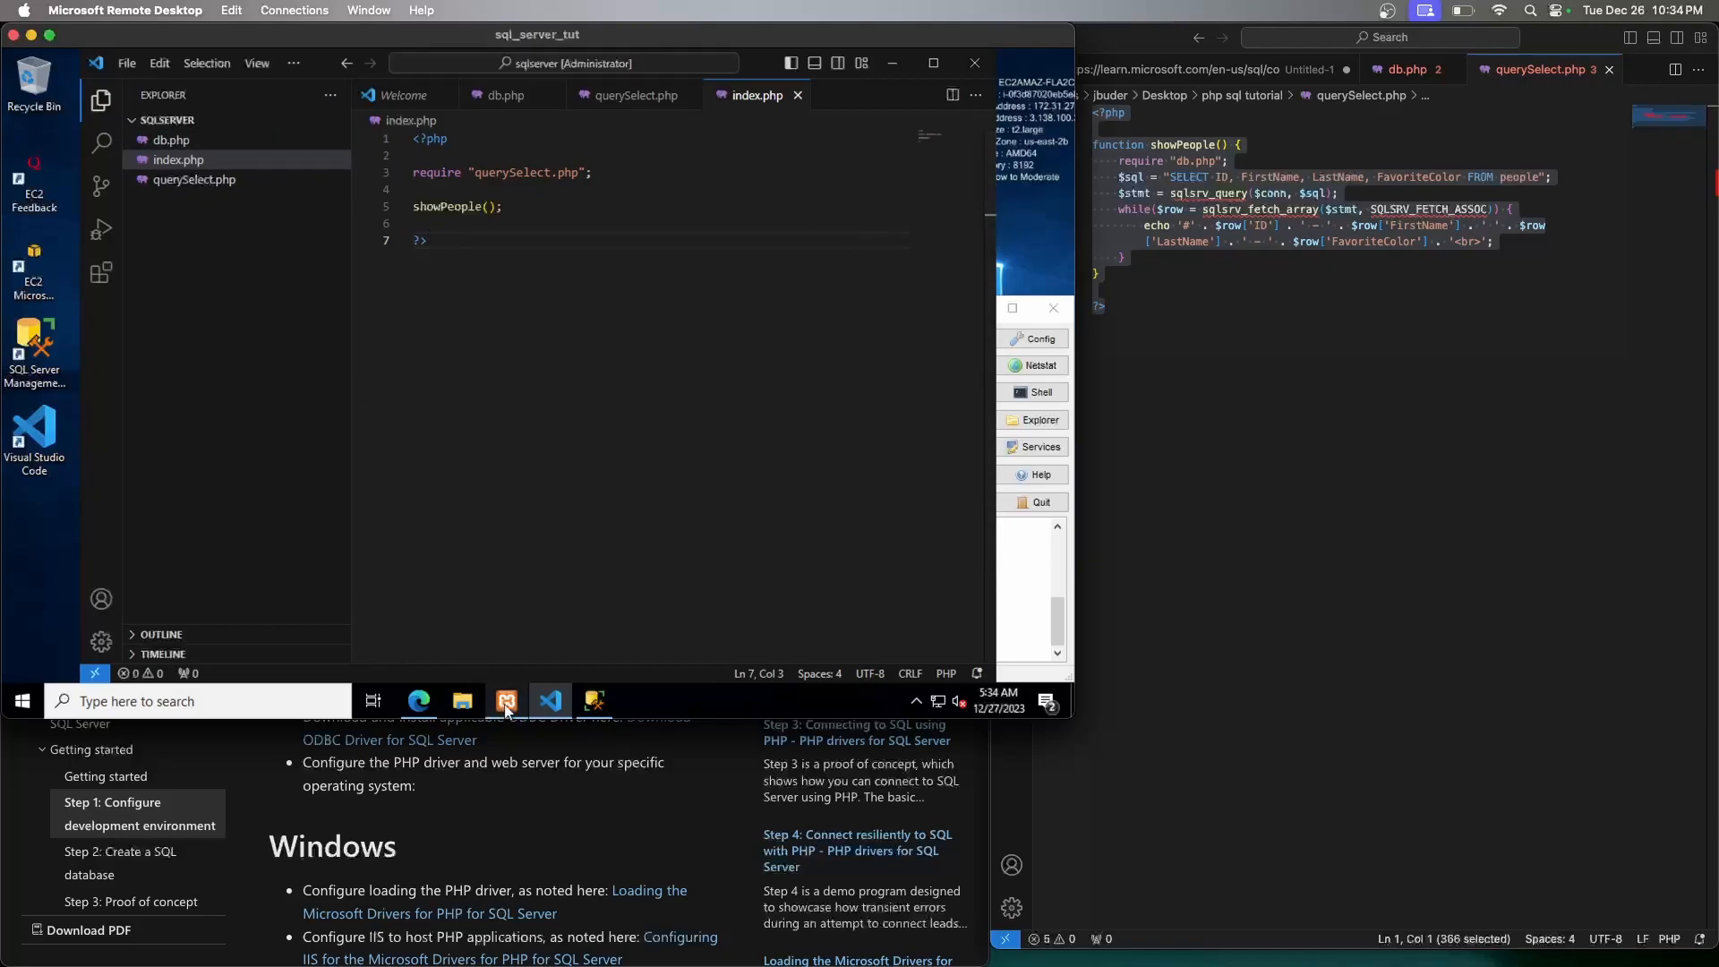
Load localhost/sqlserver/ in Edge, which shows login-failed errors for user 'tut_user'
{"action": "mouse_move", "coordinate": [507, 707]}
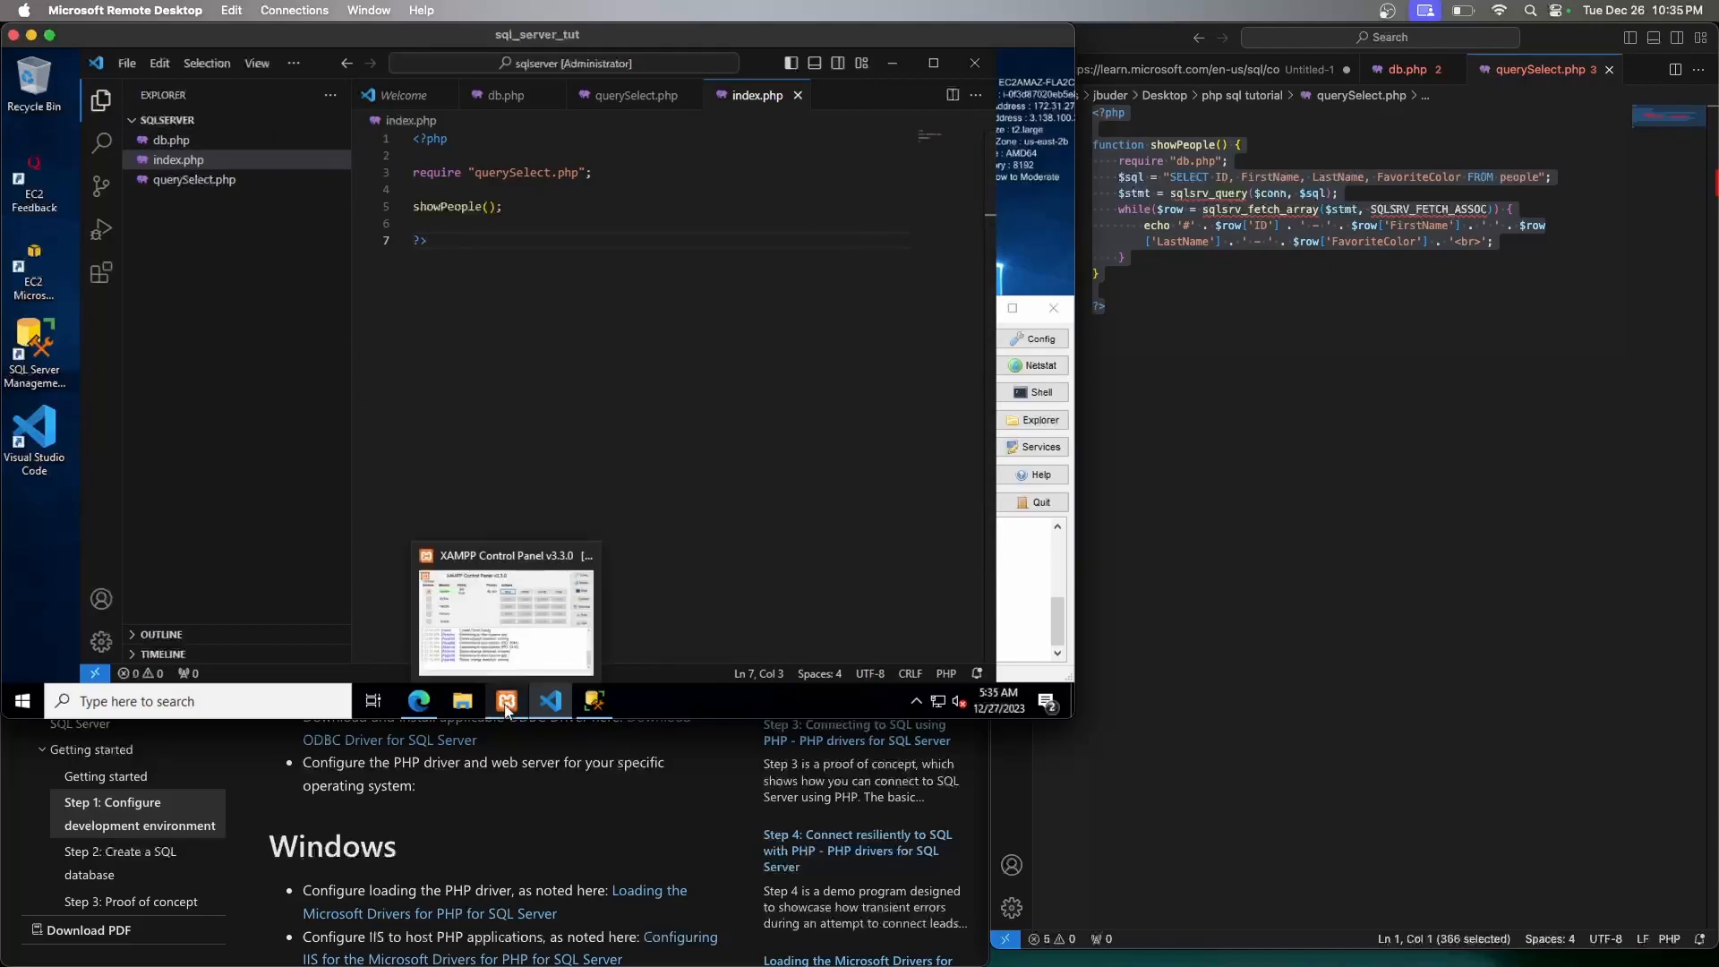
{"action": "left_click", "coordinate": [419, 701]}
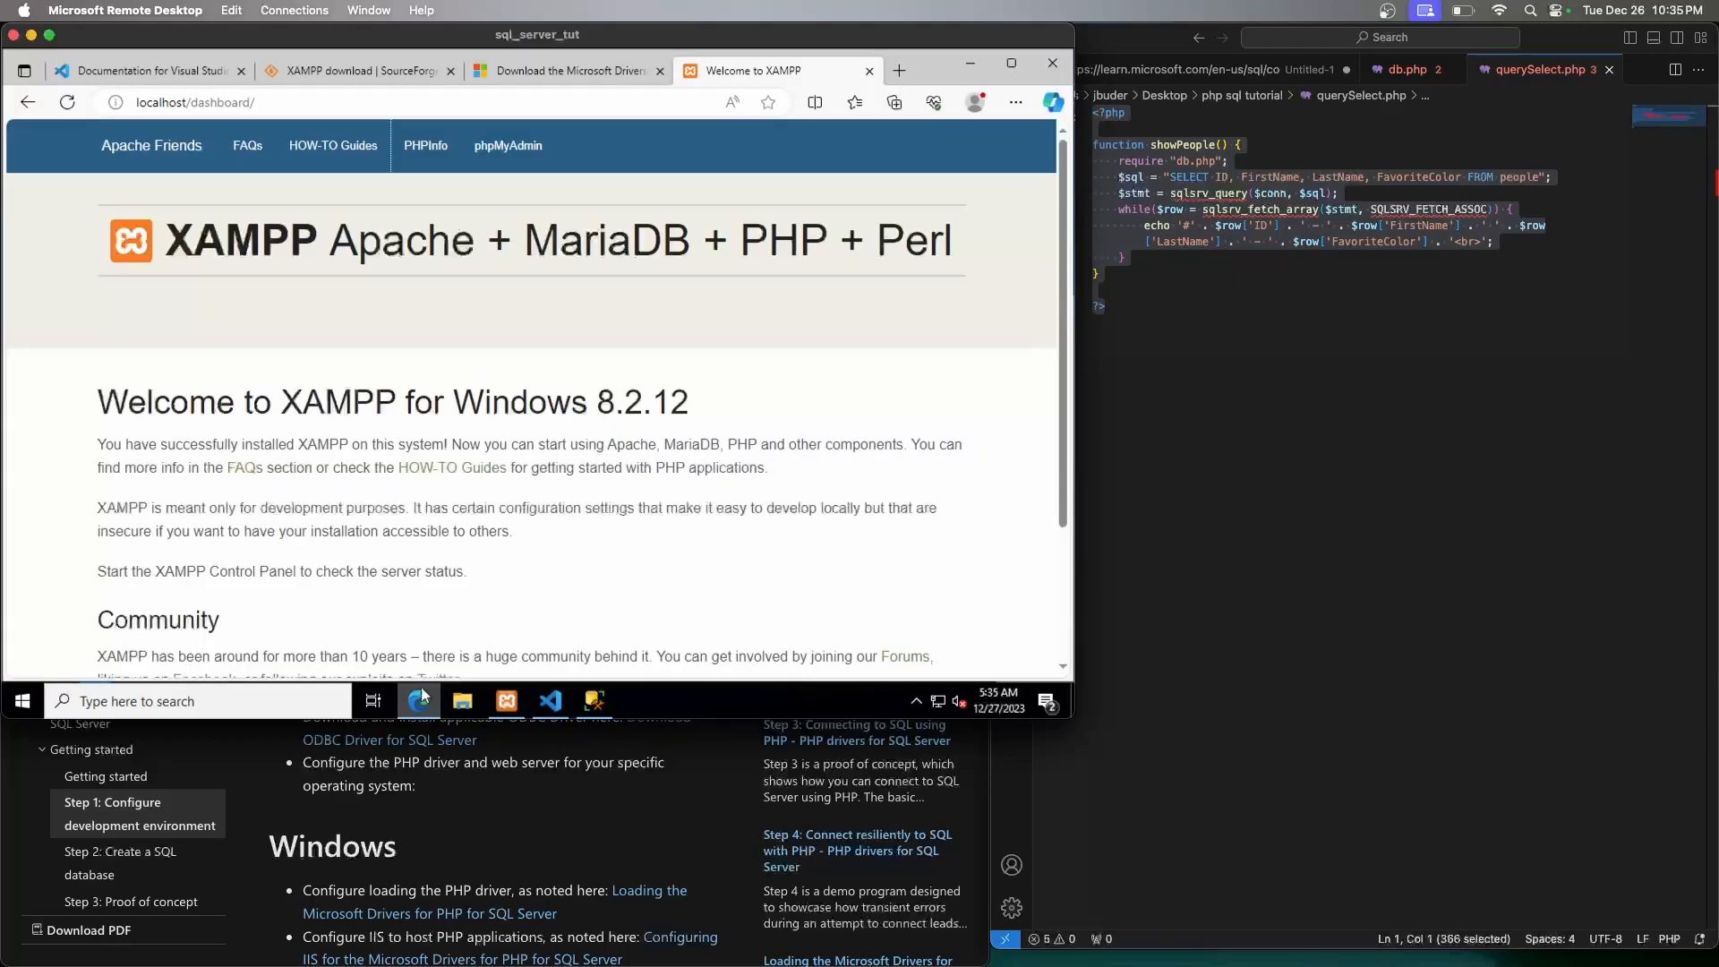
{"action": "left_click", "coordinate": [277, 99]}
{"action": "left_click", "coordinate": [277, 100]}
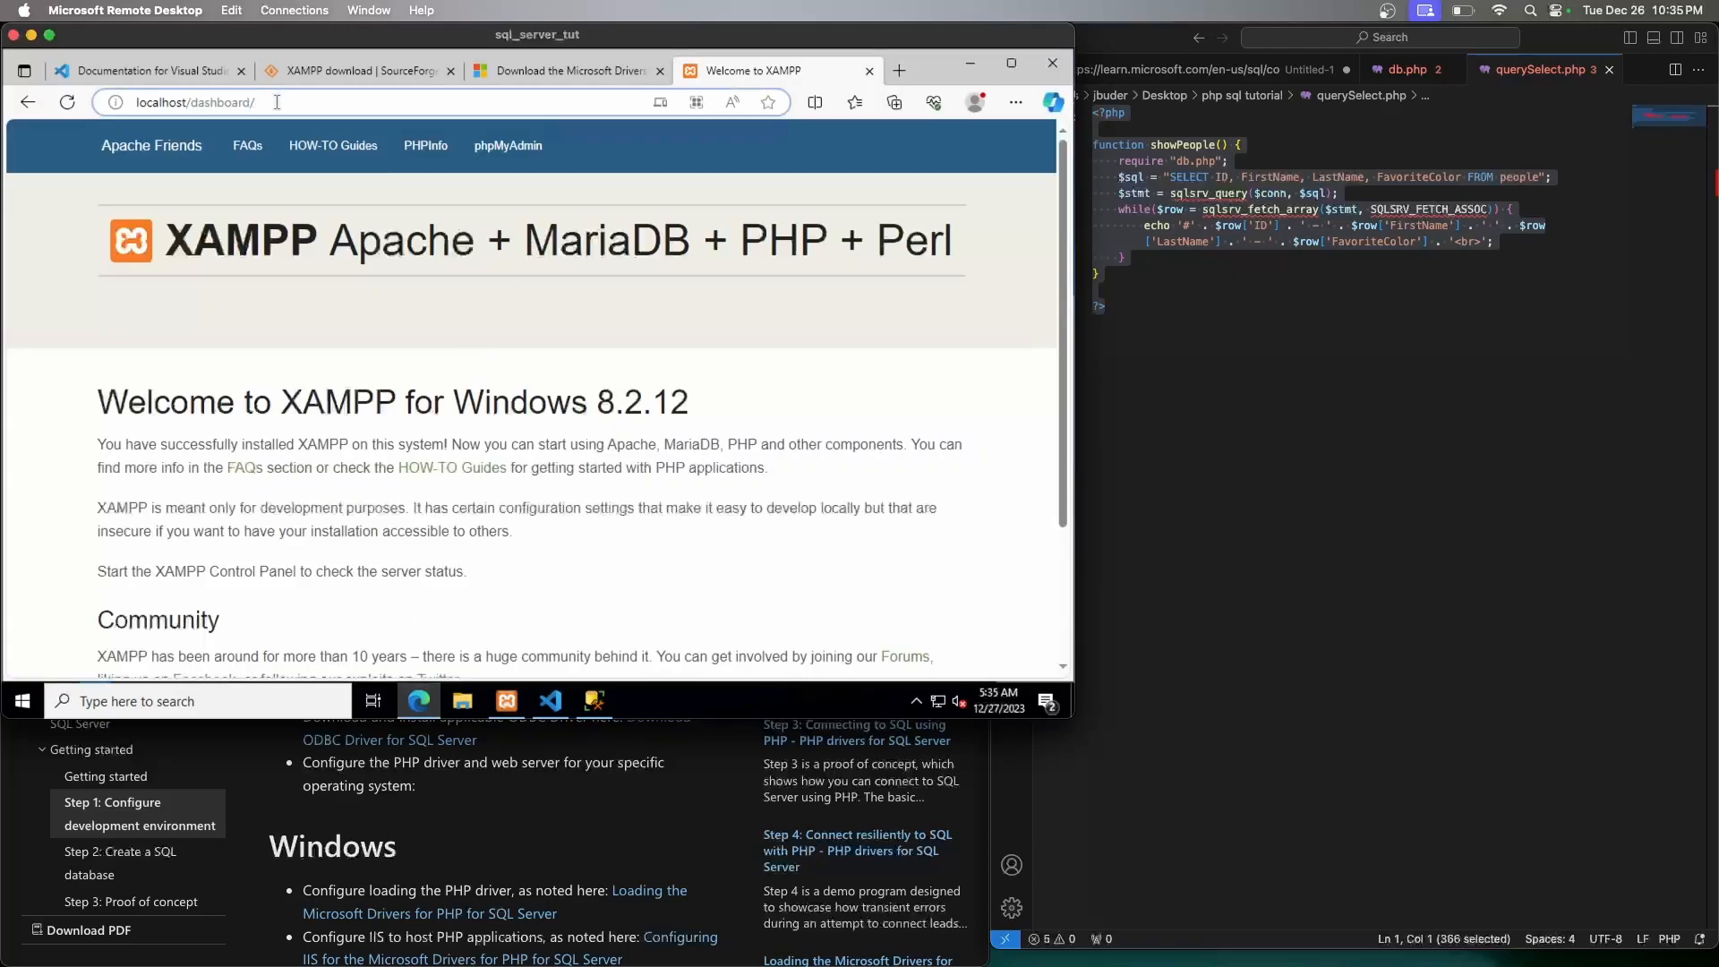
{"action": "key", "text": "BackSpace"}
{"action": "key", "text": "BackSpace"}
{"action": "key", "text": "BackSpace"}
{"action": "key", "text": "BackSpace"}
{"action": "key", "text": "BackSpace"}
{"action": "key", "text": "BackSpace"}
{"action": "key", "text": "BackSpace"}
{"action": "key", "text": "BackSpace"}
{"action": "key", "text": "BackSpace"}
{"action": "key", "text": "BackSpace"}
{"action": "key", "text": "BackSpace"}
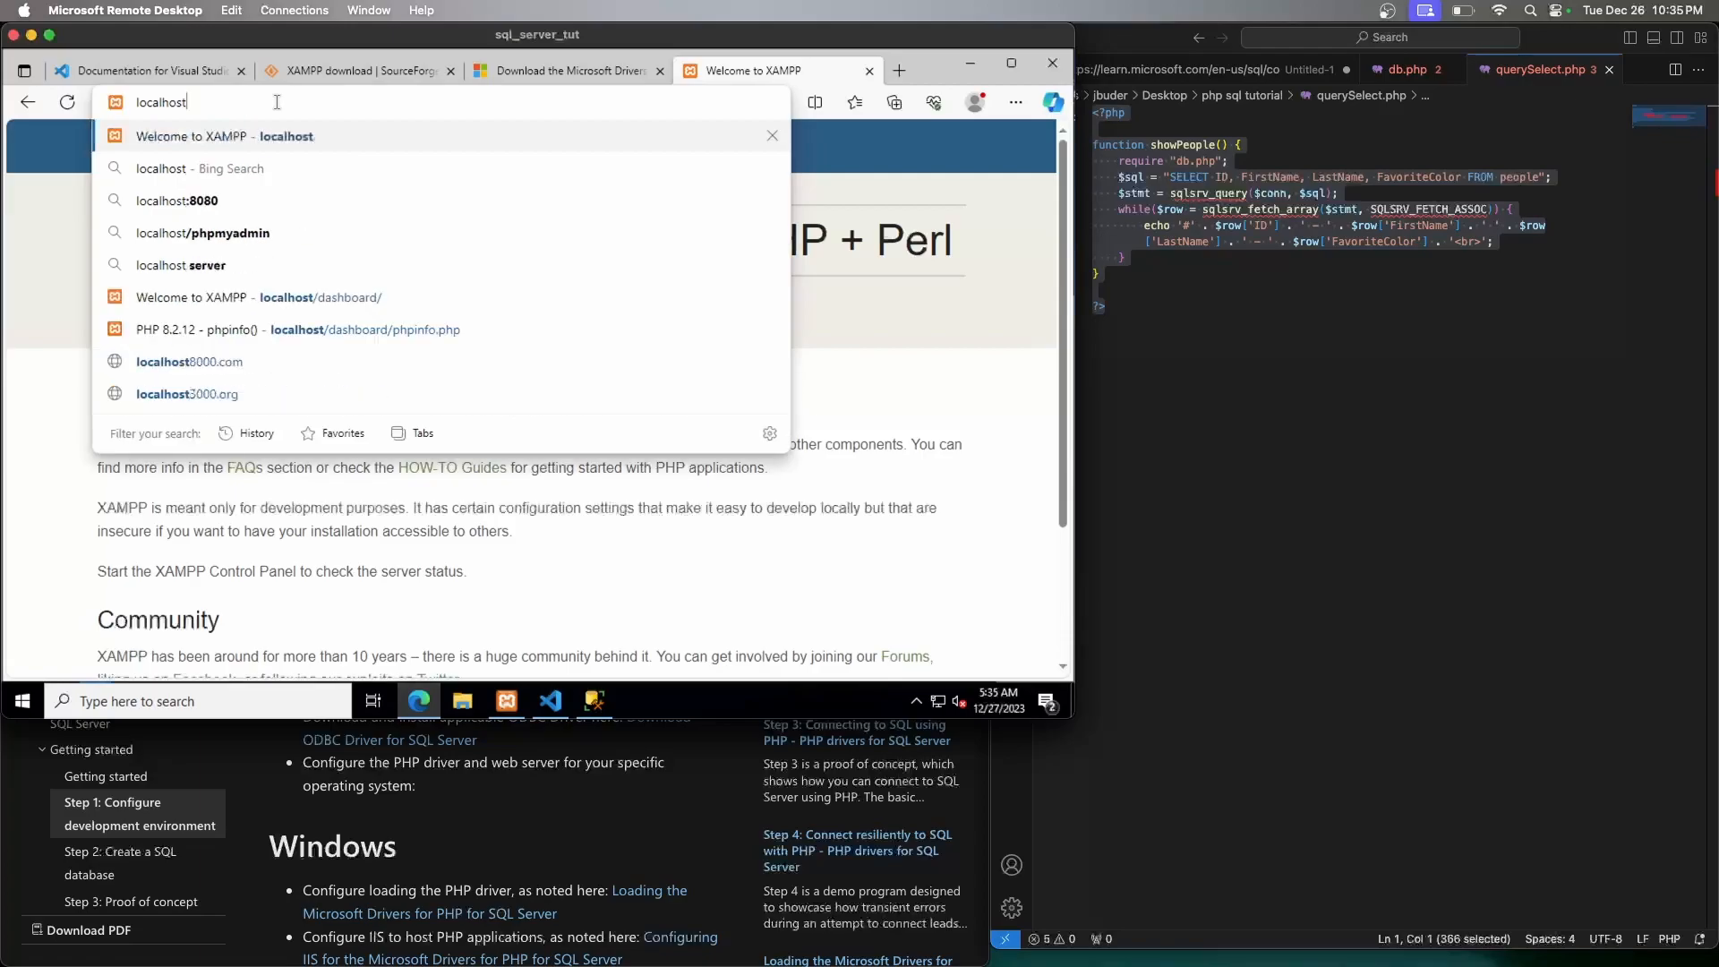
{"action": "key", "text": "Return"}
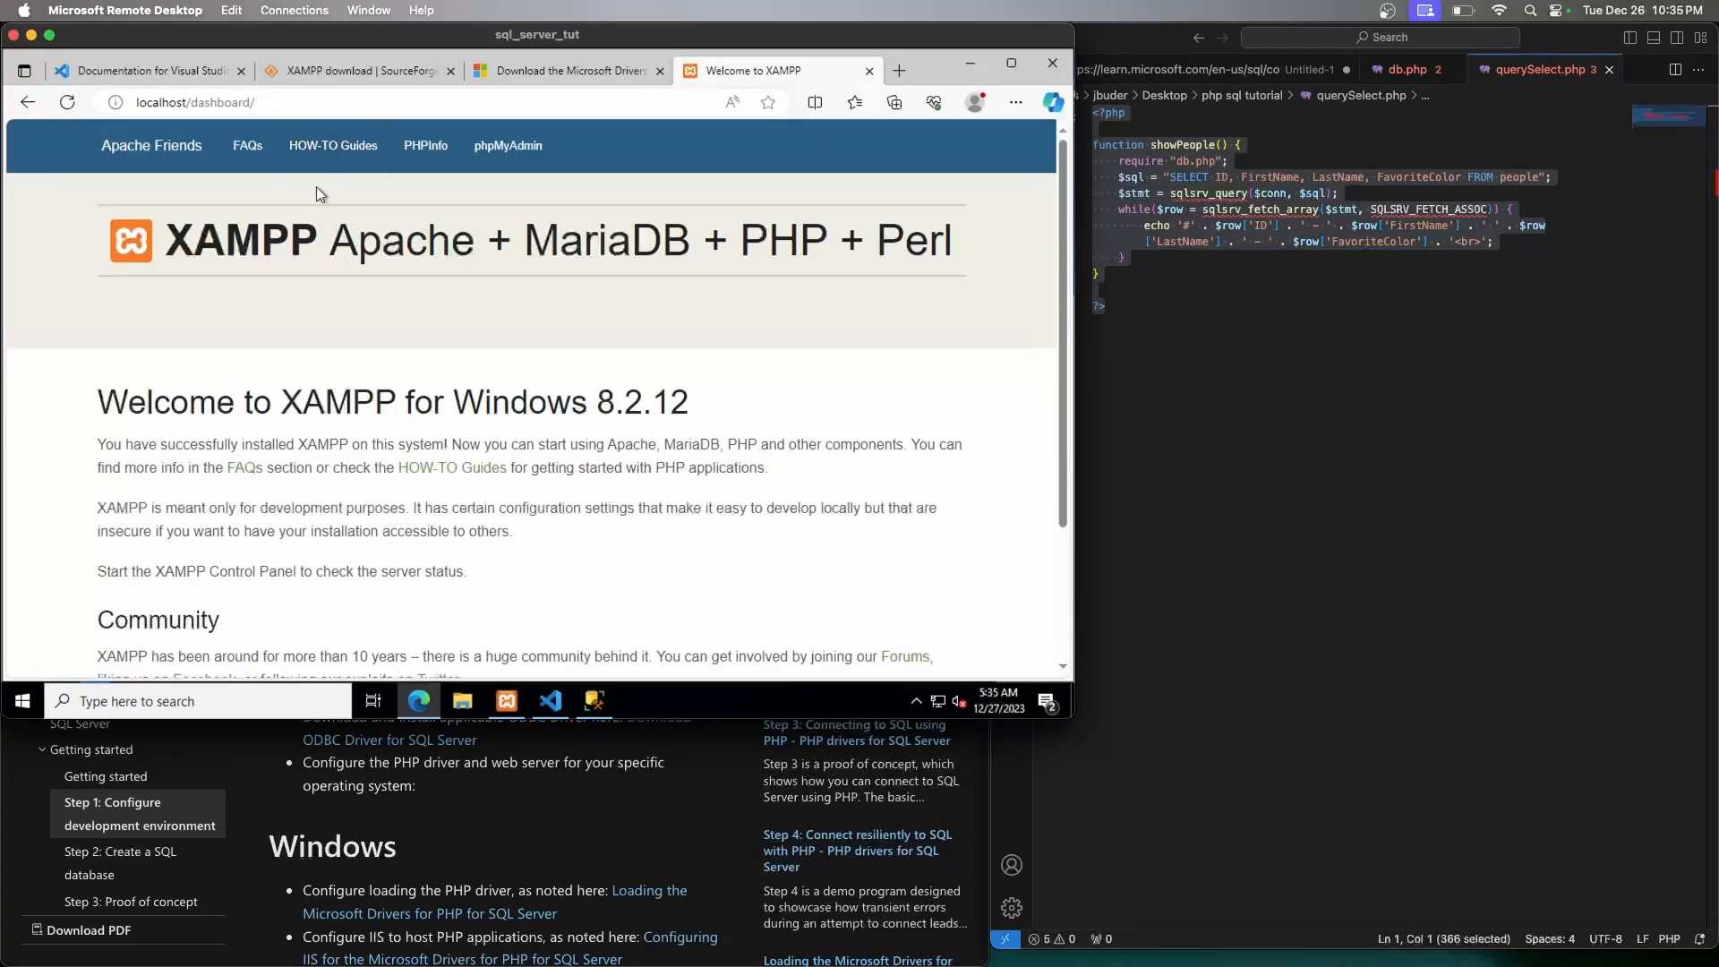
{"action": "left_click", "coordinate": [274, 102]}
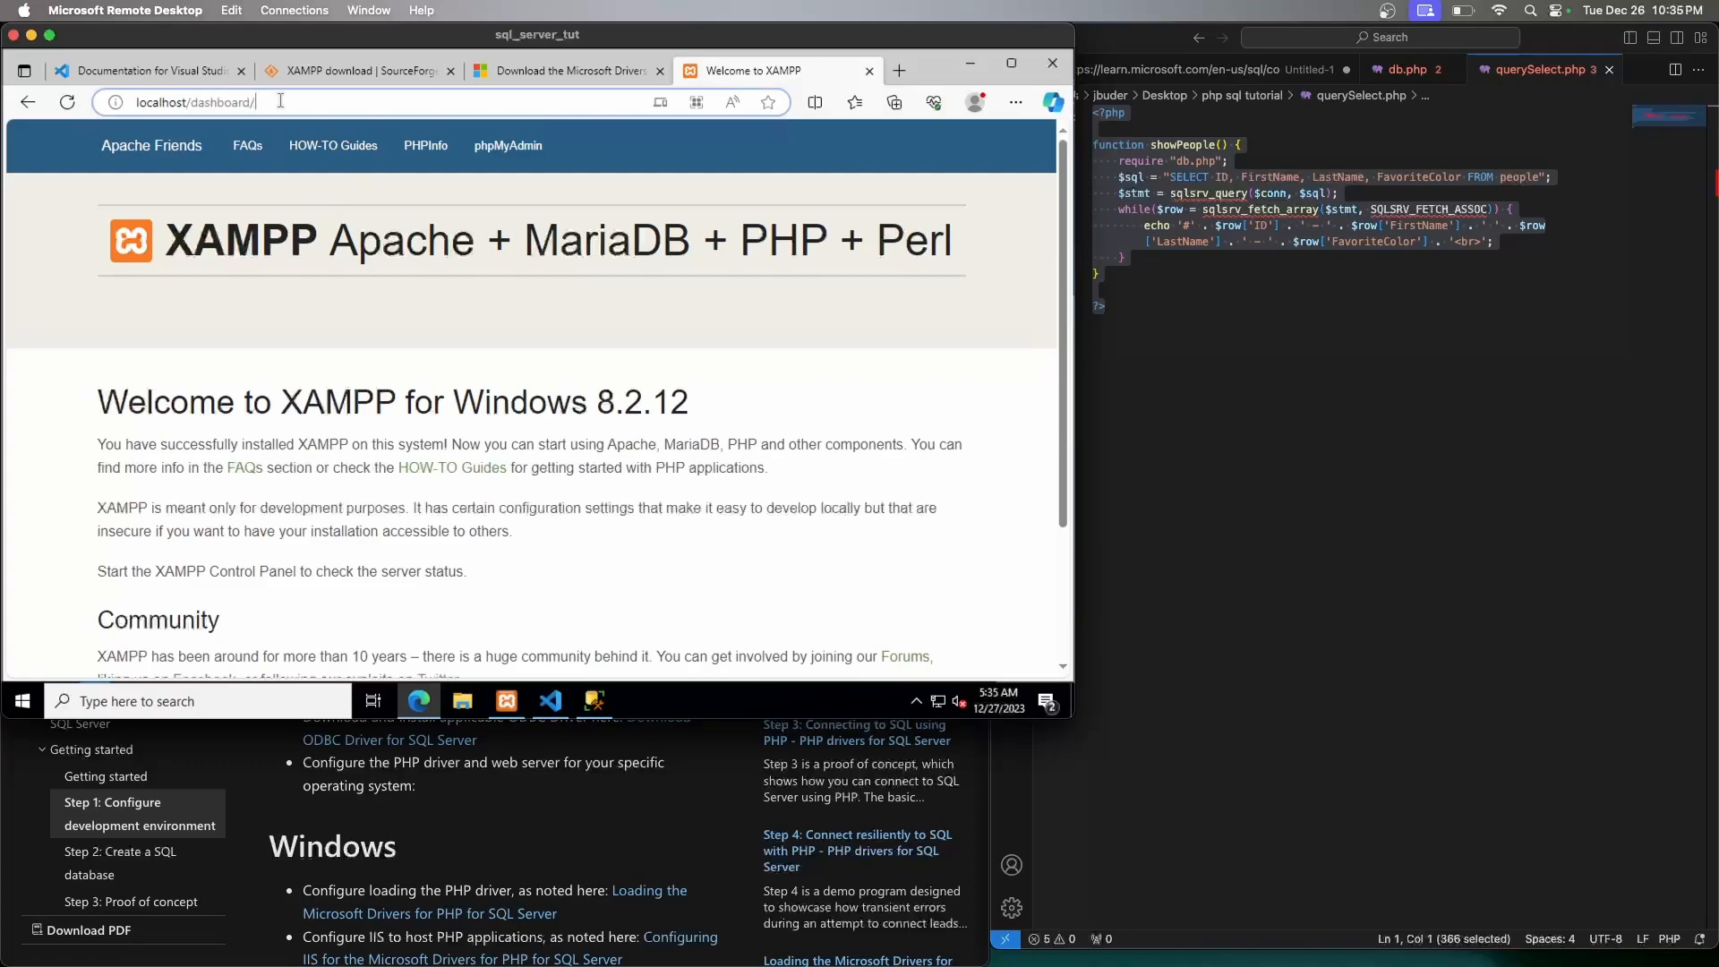
{"action": "left_click_drag", "start_coordinate": [258, 102], "coordinate": [201, 103]}
{"action": "type", "text": "sqlserver"}
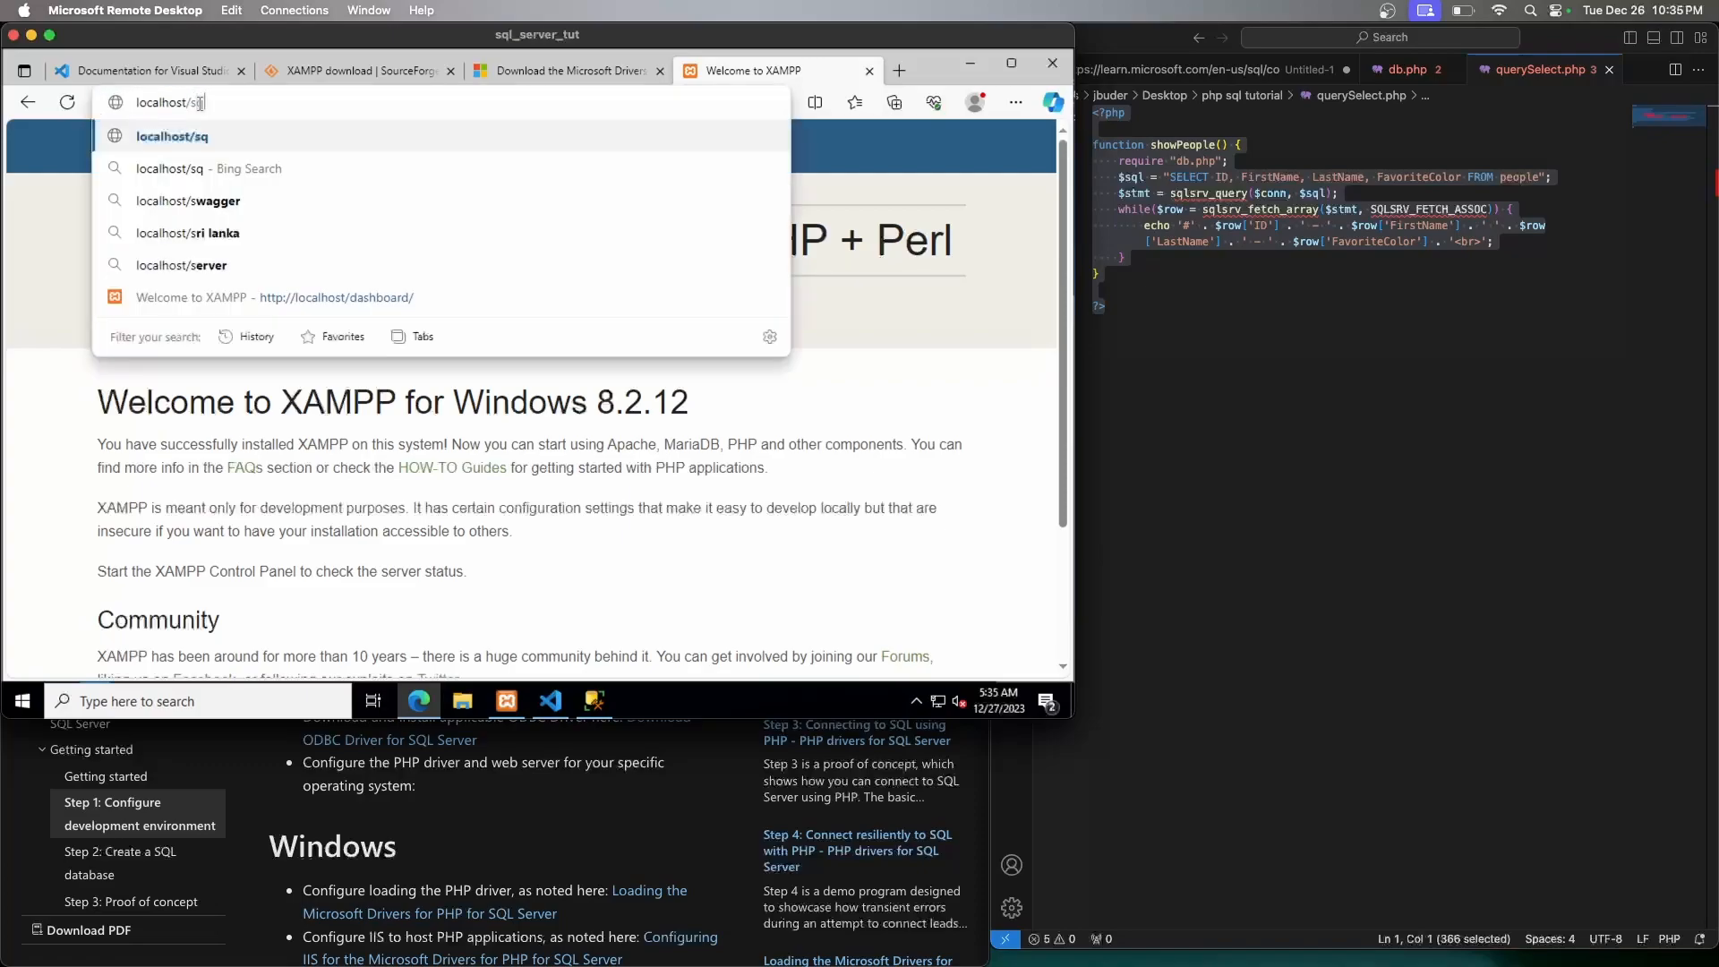
{"action": "key", "text": "Return"}
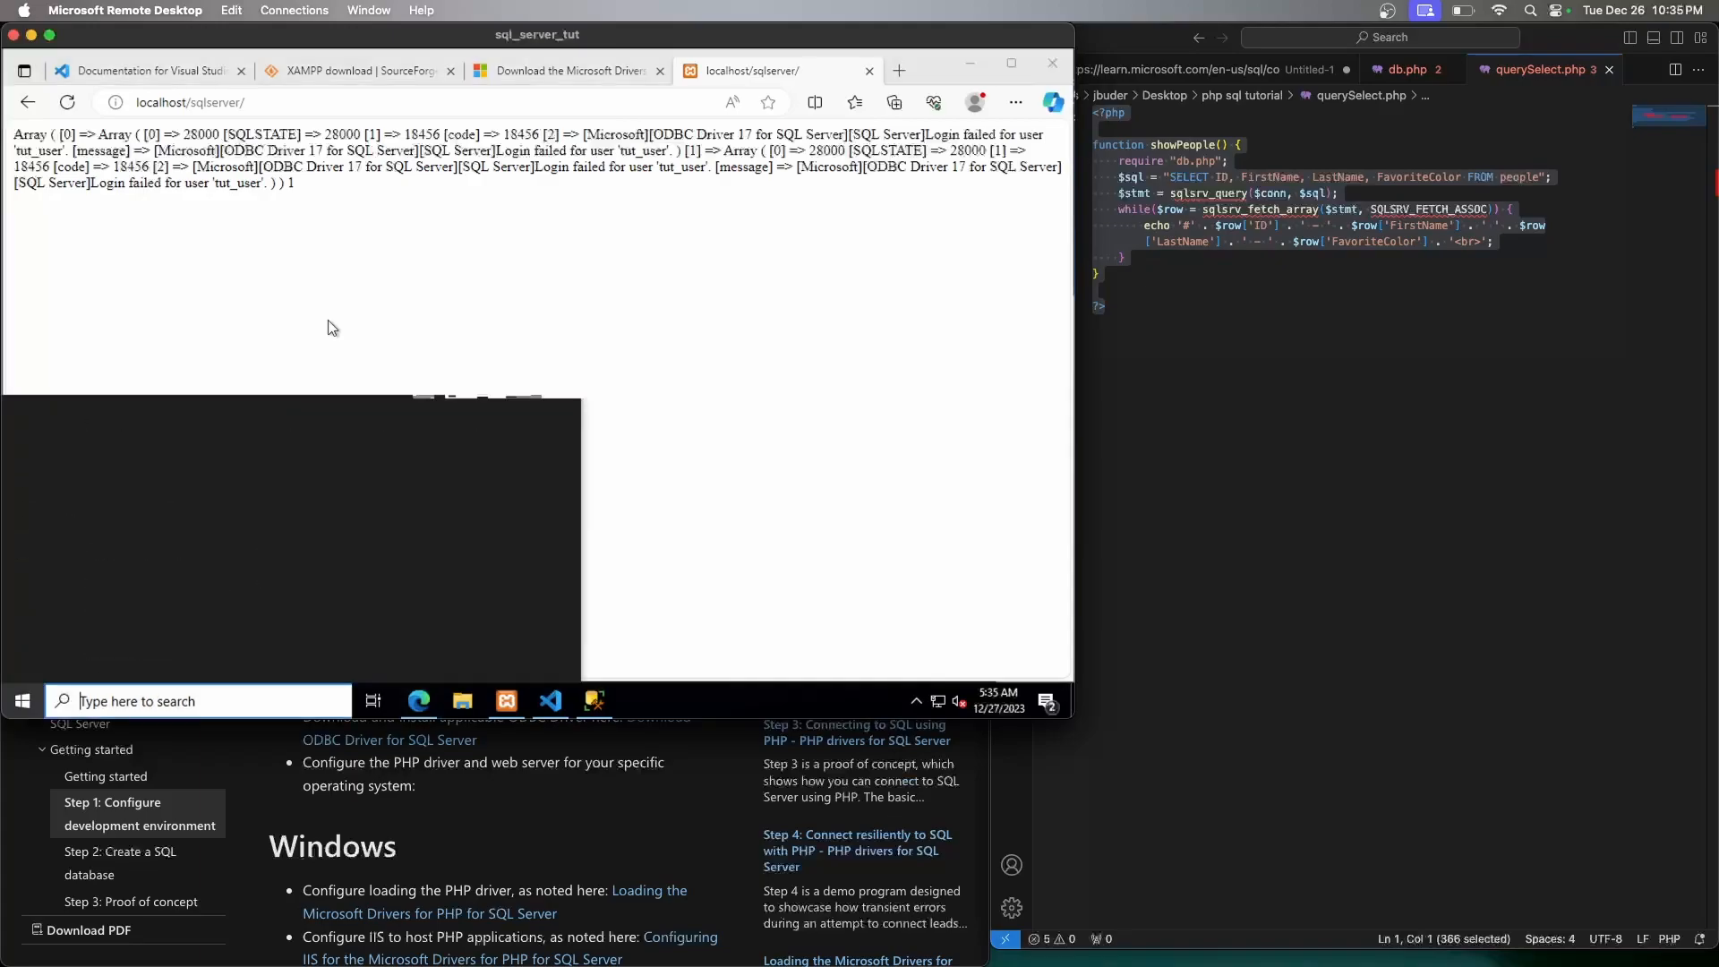
Open the Windows Services console by searching 'services' from Start
{"action": "key", "text": "super"}
{"action": "type", "text": "sergvices"}
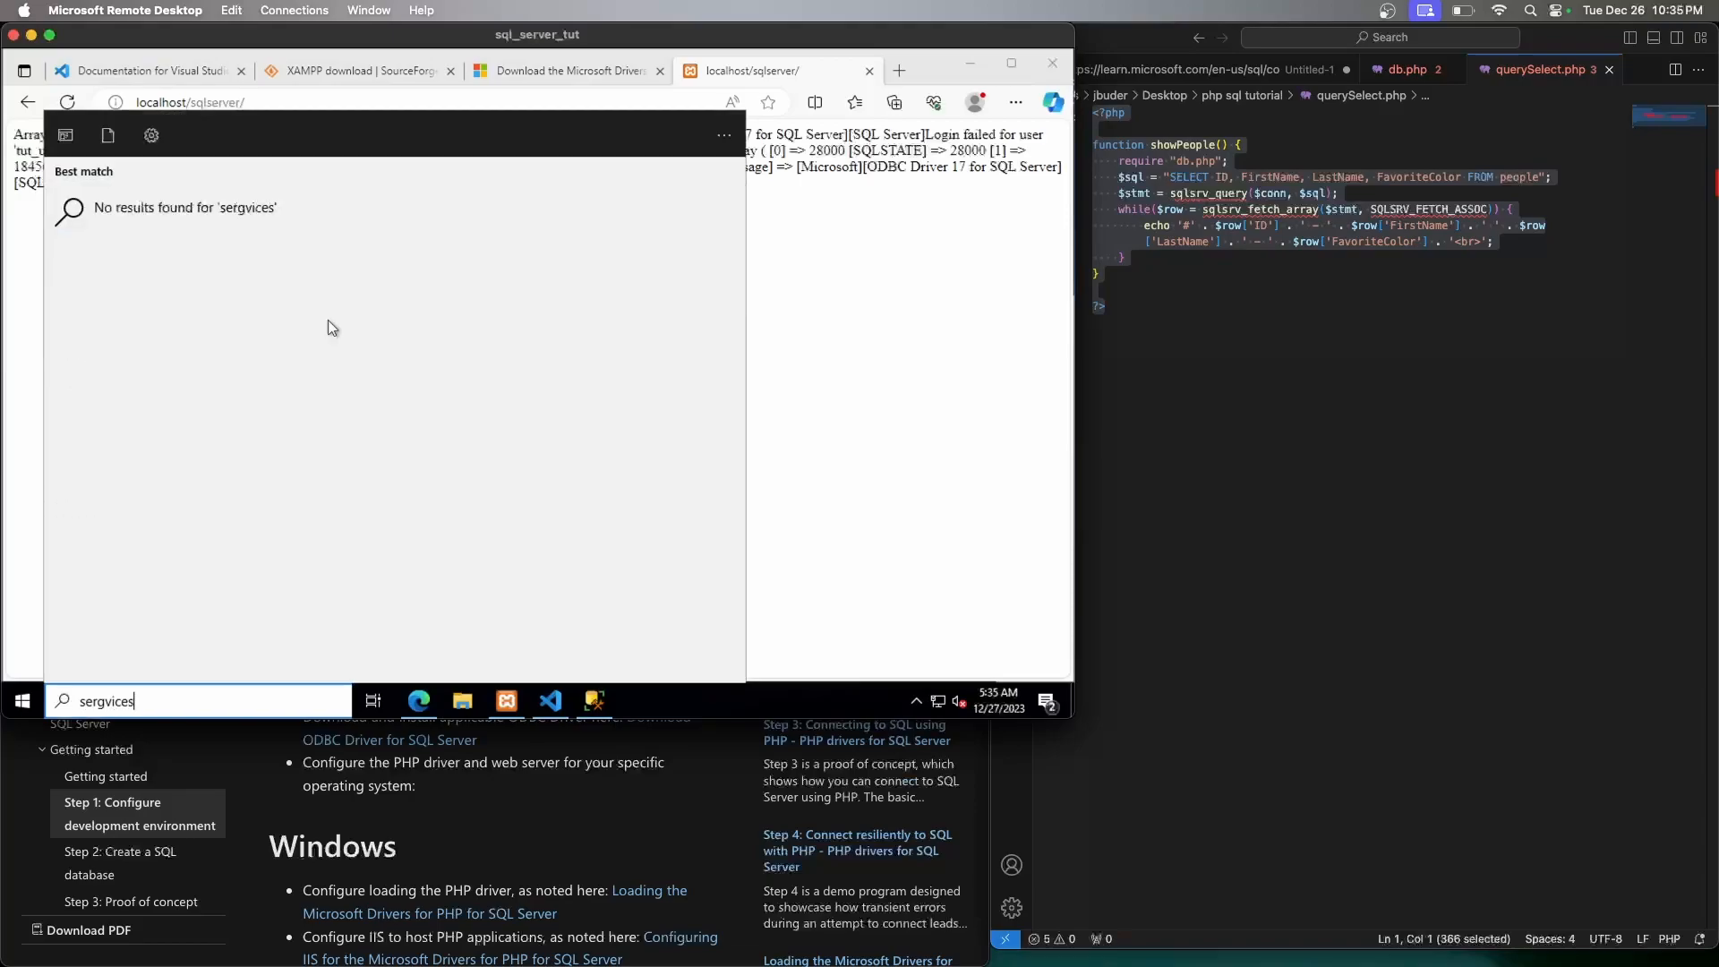
{"action": "key", "text": "BackSpace"}
{"action": "key", "text": "BackSpace"}
{"action": "key", "text": "BackSpace"}
{"action": "key", "text": "BackSpace"}
{"action": "key", "text": "BackSpace"}
{"action": "key", "text": "BackSpace"}
{"action": "type", "text": "vice"}
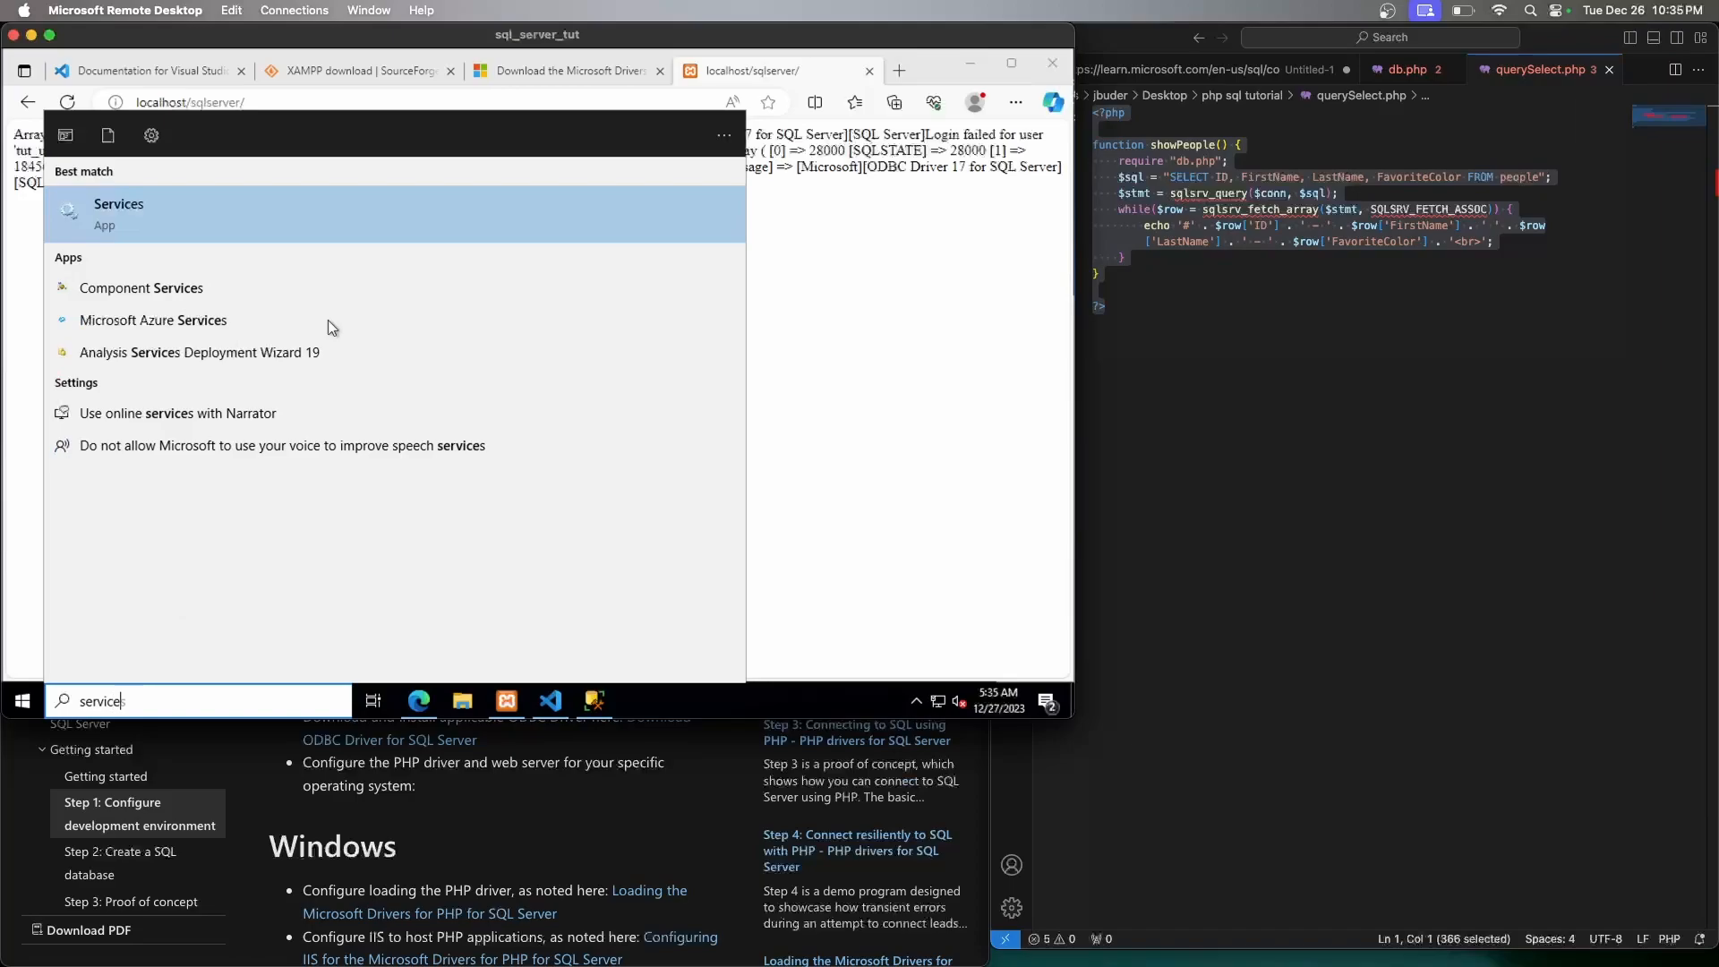
{"action": "key", "text": "Return"}
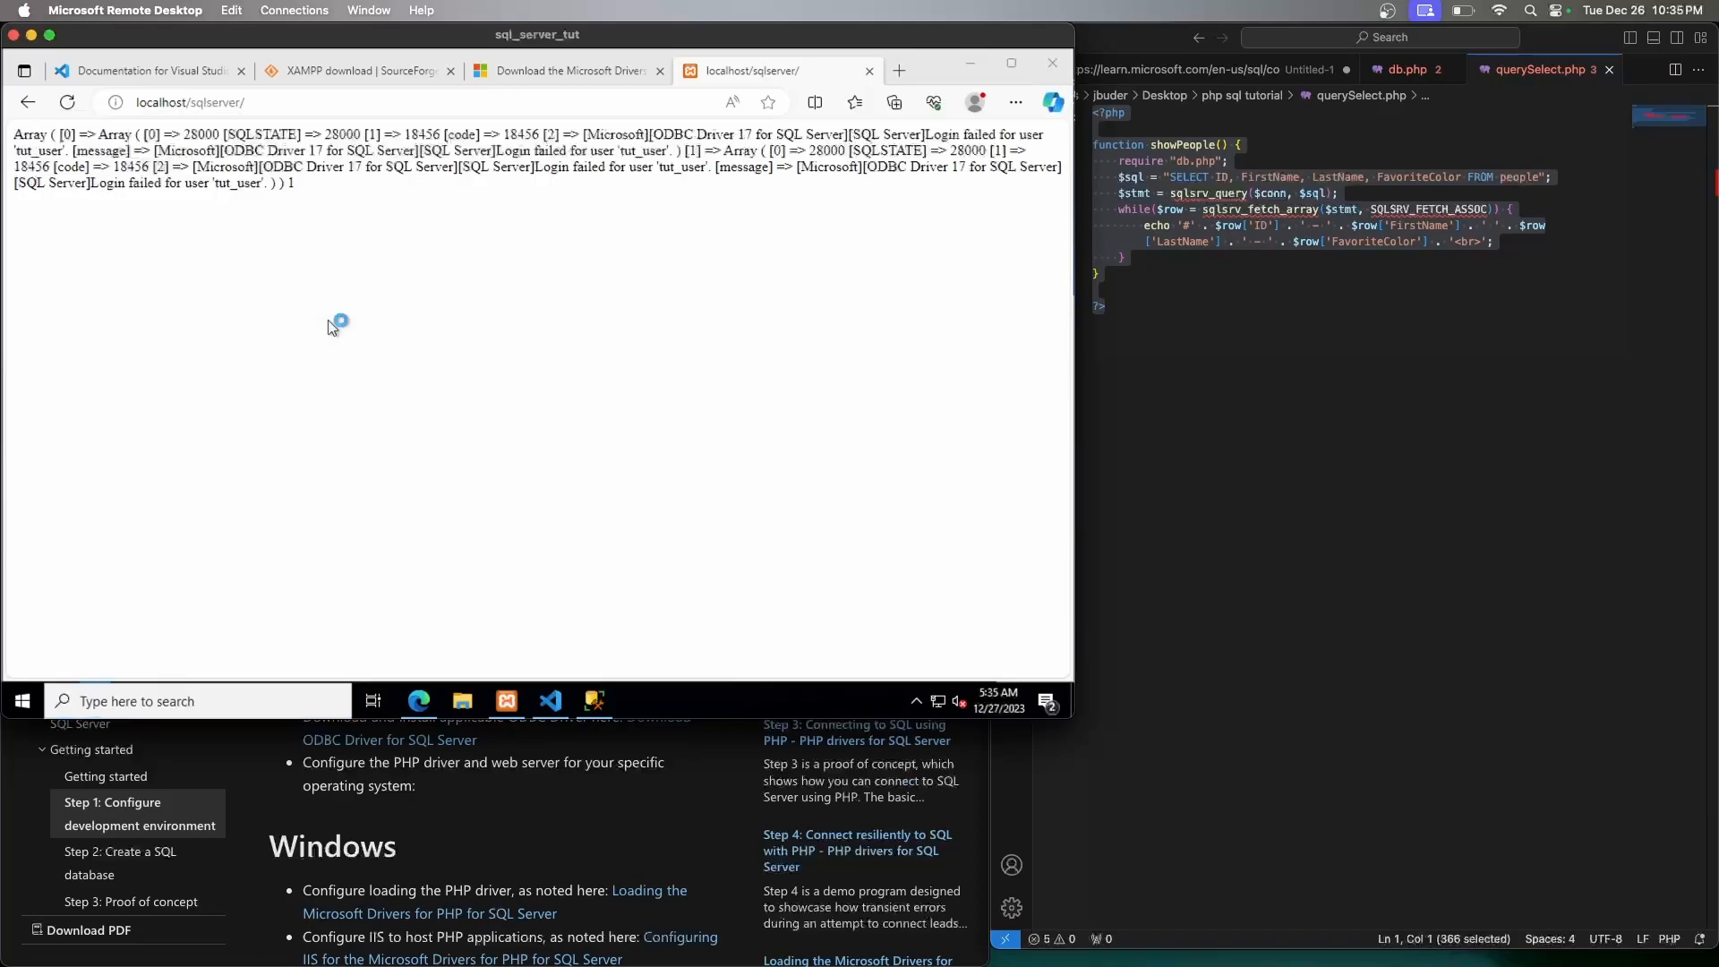
{"action": "scroll", "coordinate": [477, 436], "scroll_direction": "down", "scroll_amount": 20}
Restart SQL Server (SQLEXPRESS) and reload the page, now reporting it cannot open database 'tutorial'
{"action": "scroll", "coordinate": [477, 438], "scroll_direction": "down", "scroll_amount": 14}
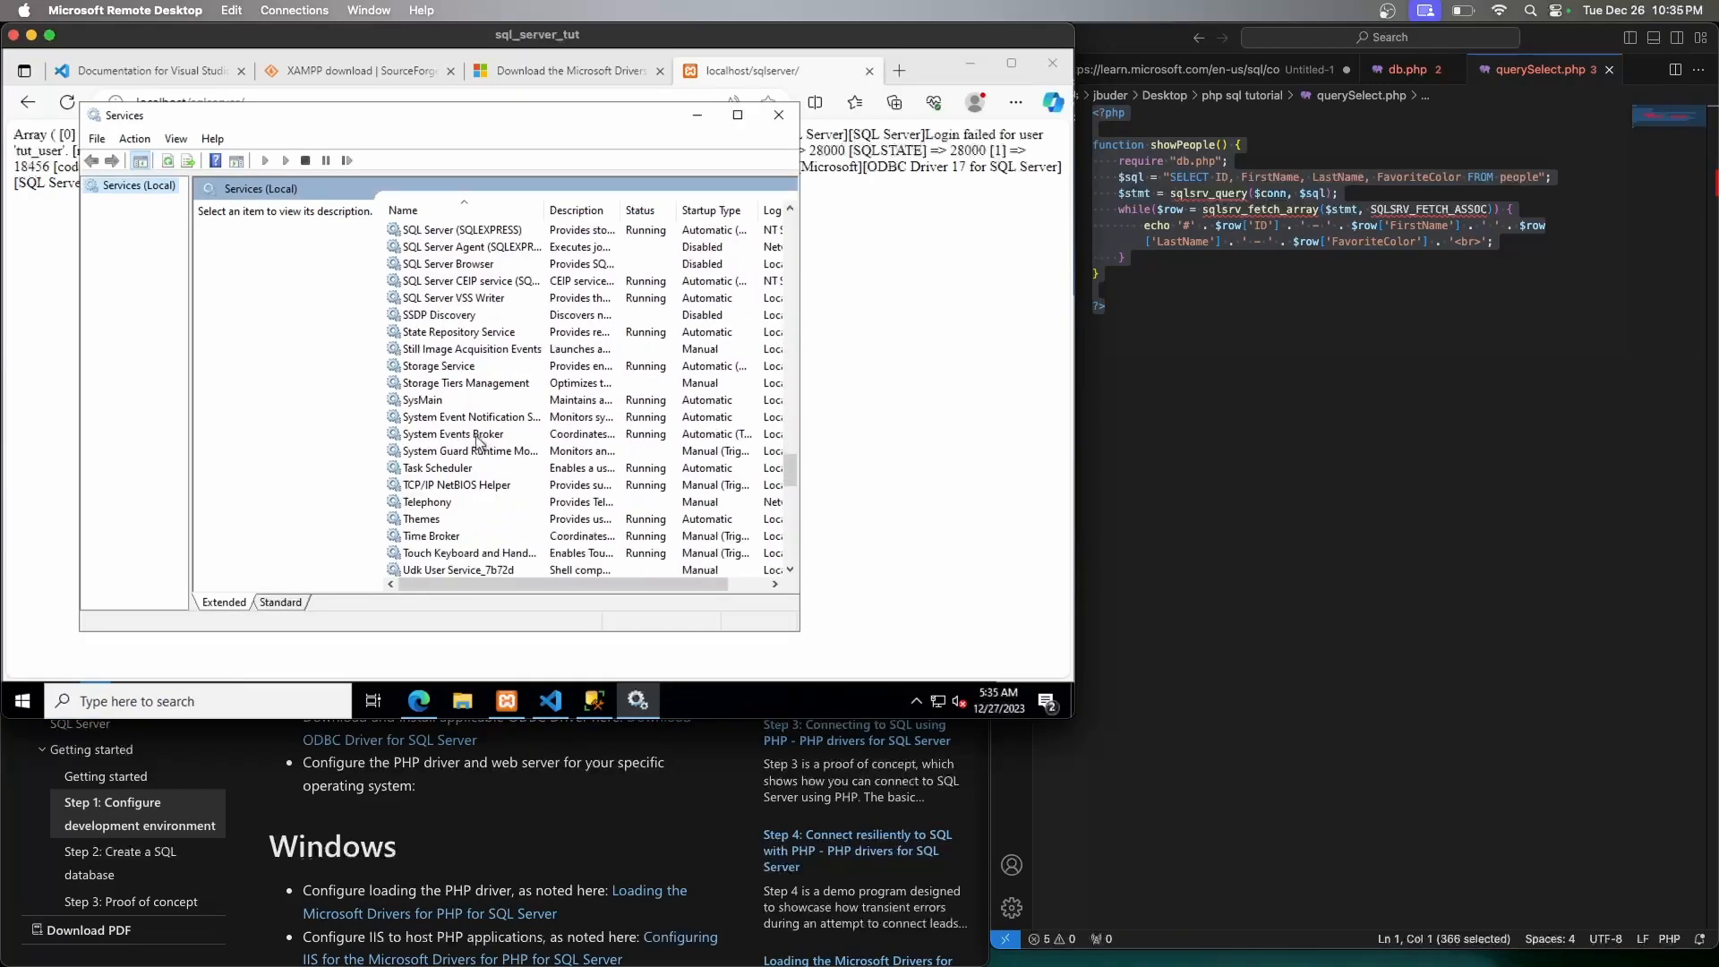
{"action": "left_click", "coordinate": [447, 233]}
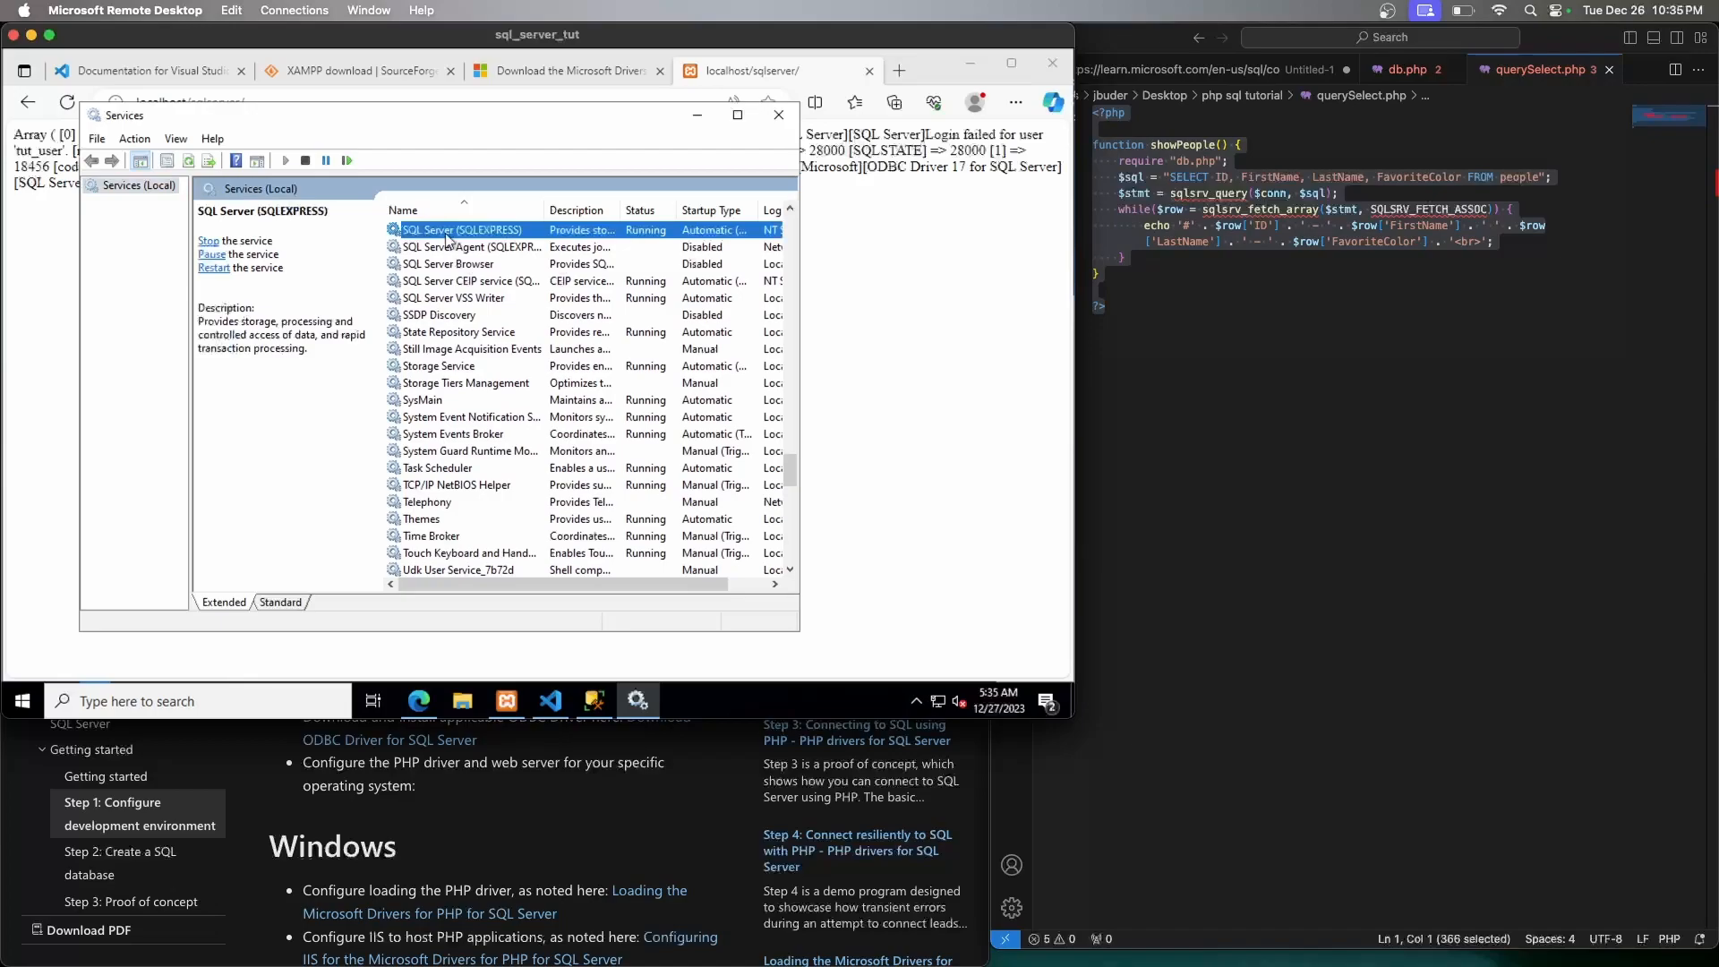
{"action": "left_click", "coordinate": [214, 269]}
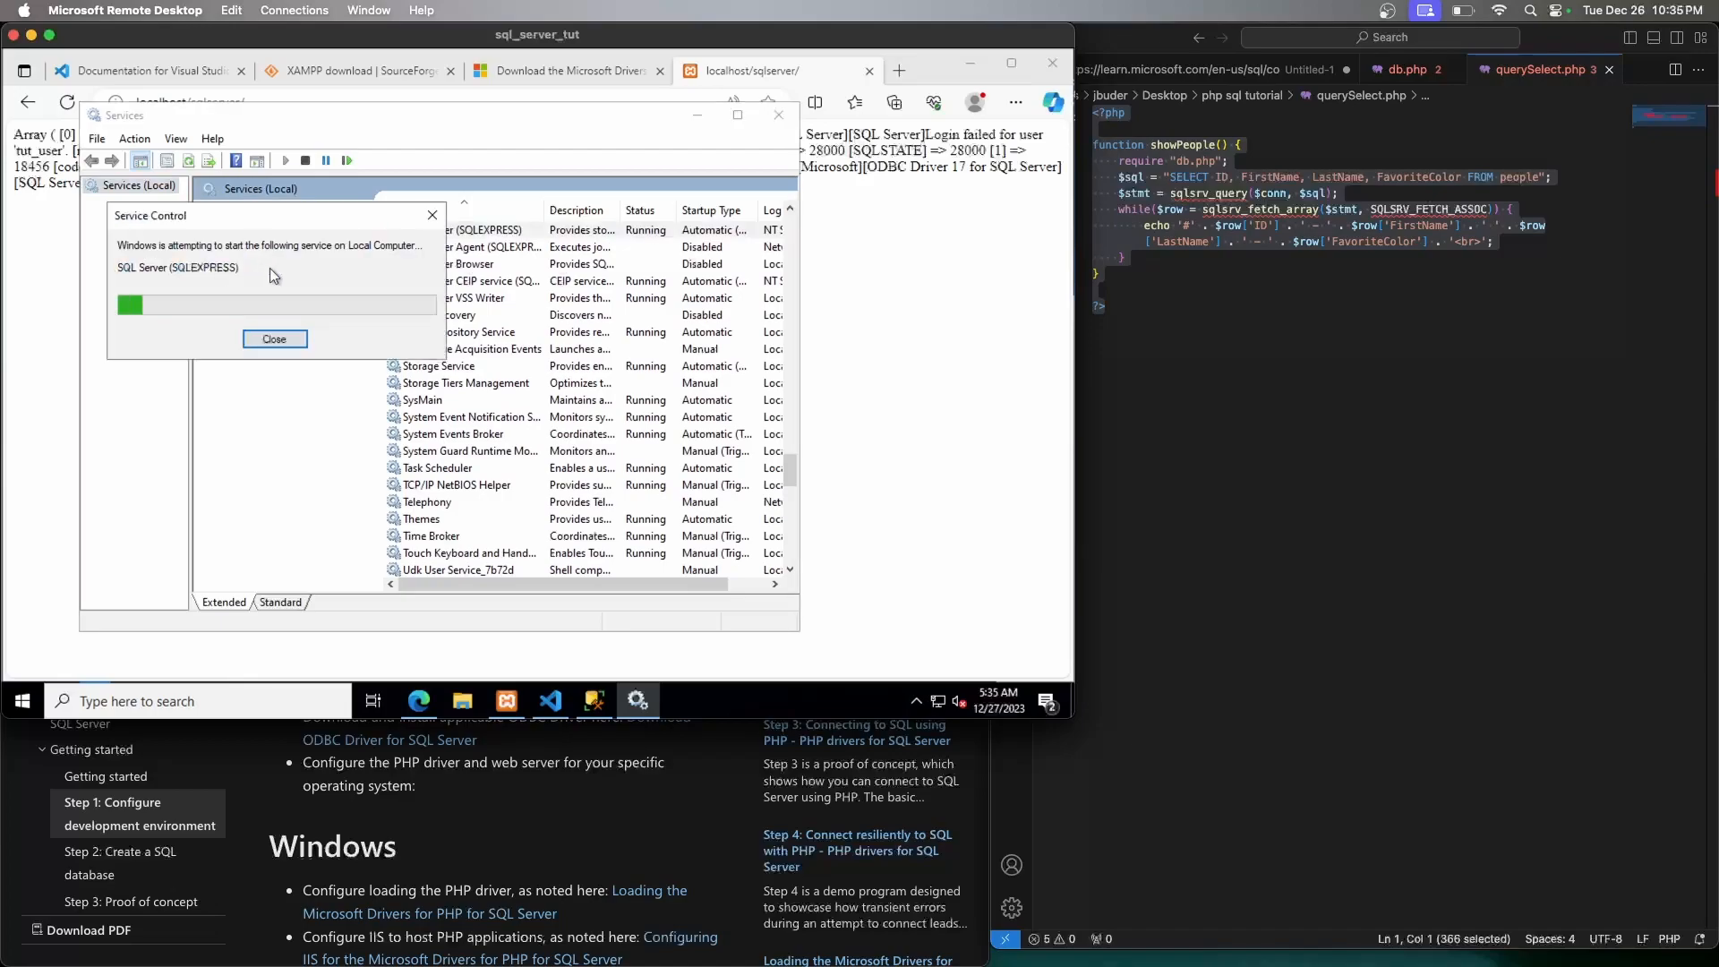
{"action": "left_click", "coordinate": [39, 242]}
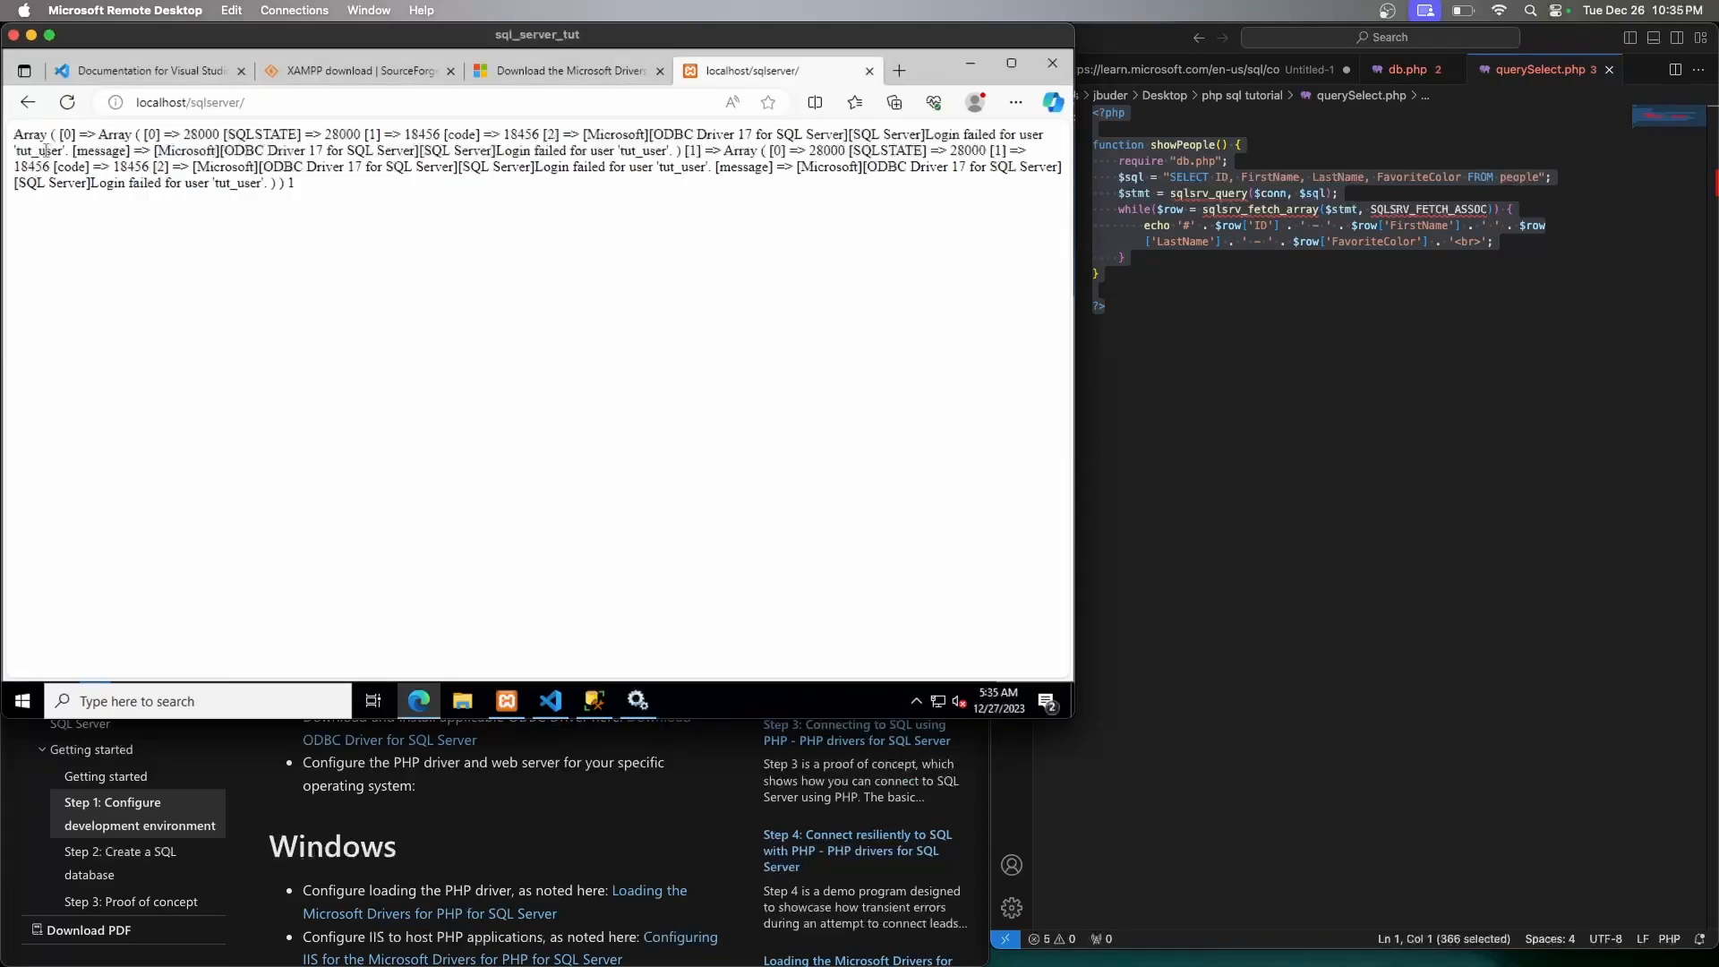
{"action": "left_click", "coordinate": [69, 106]}
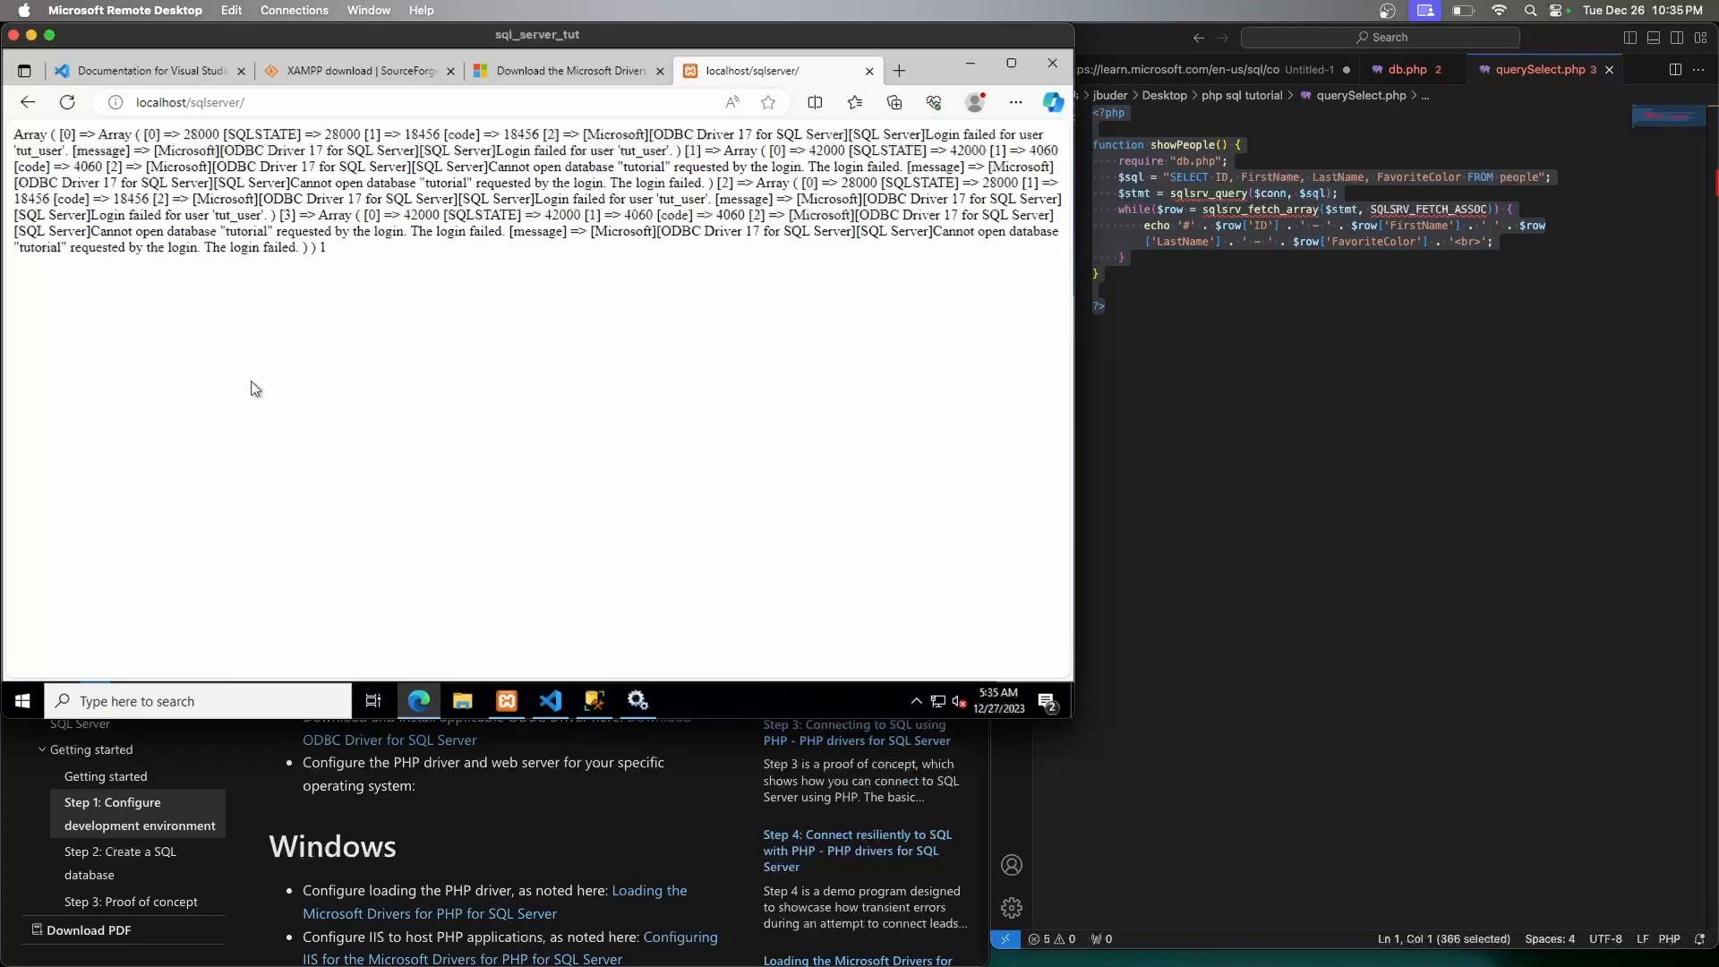
In SSMS, expand tutorial > Security > Users and bring up the Users folder's context menu
{"action": "left_click", "coordinate": [593, 706]}
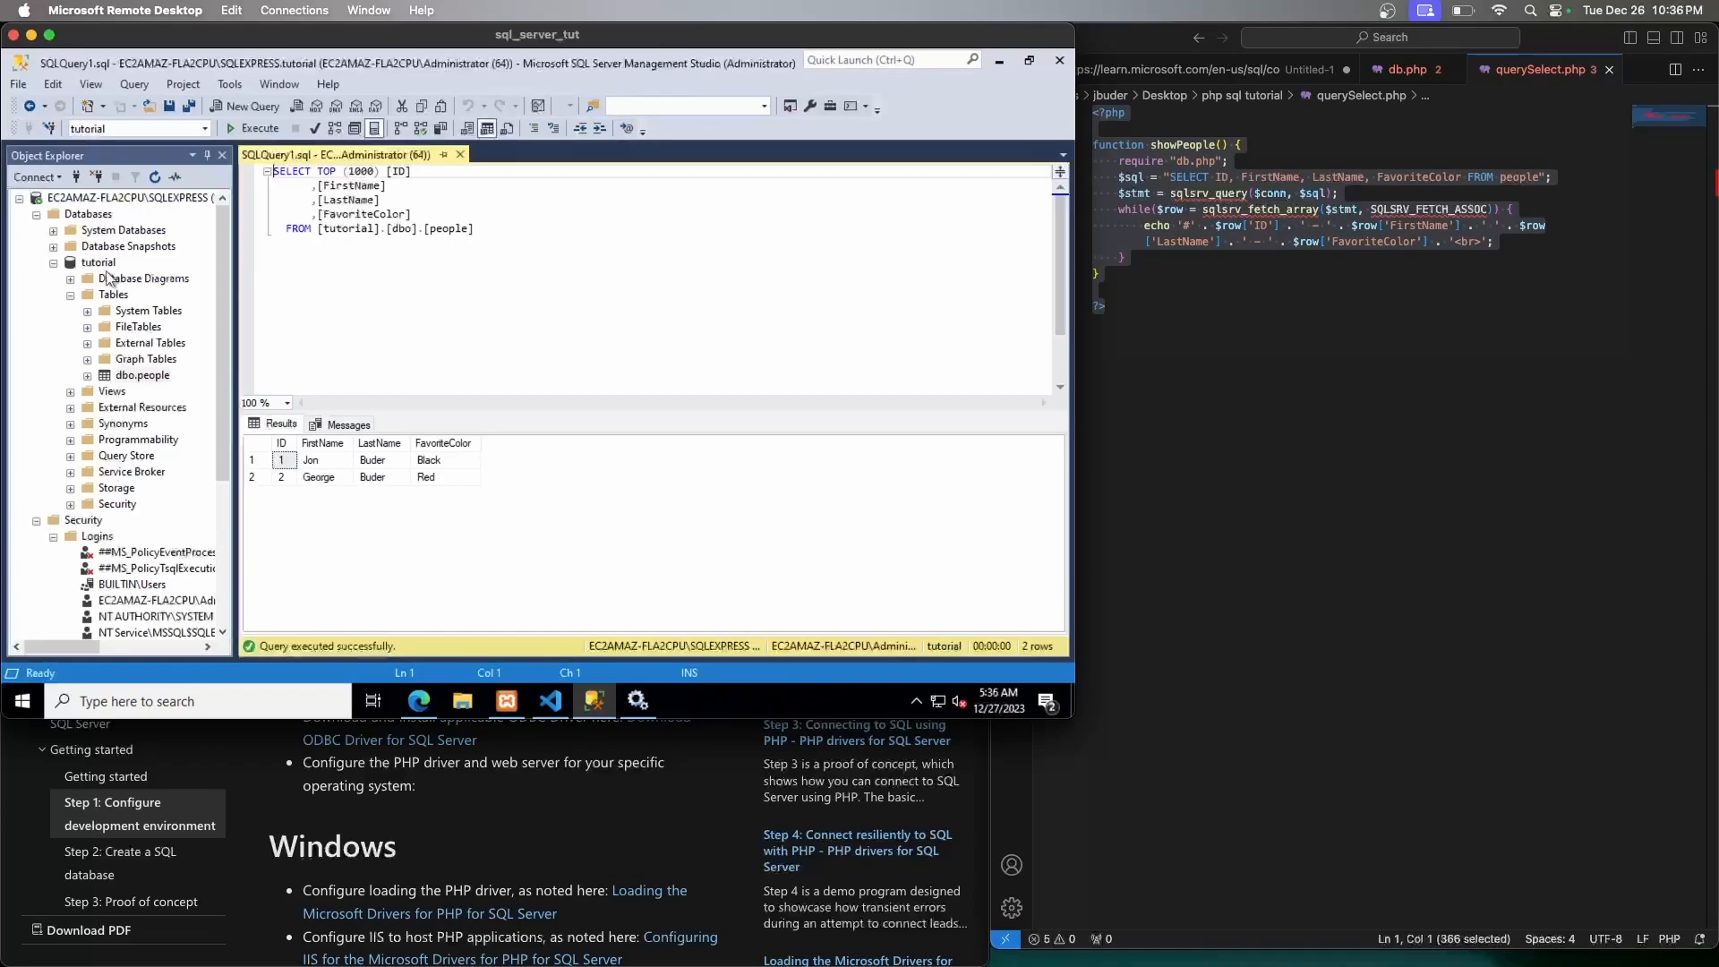
{"action": "left_click", "coordinate": [70, 295]}
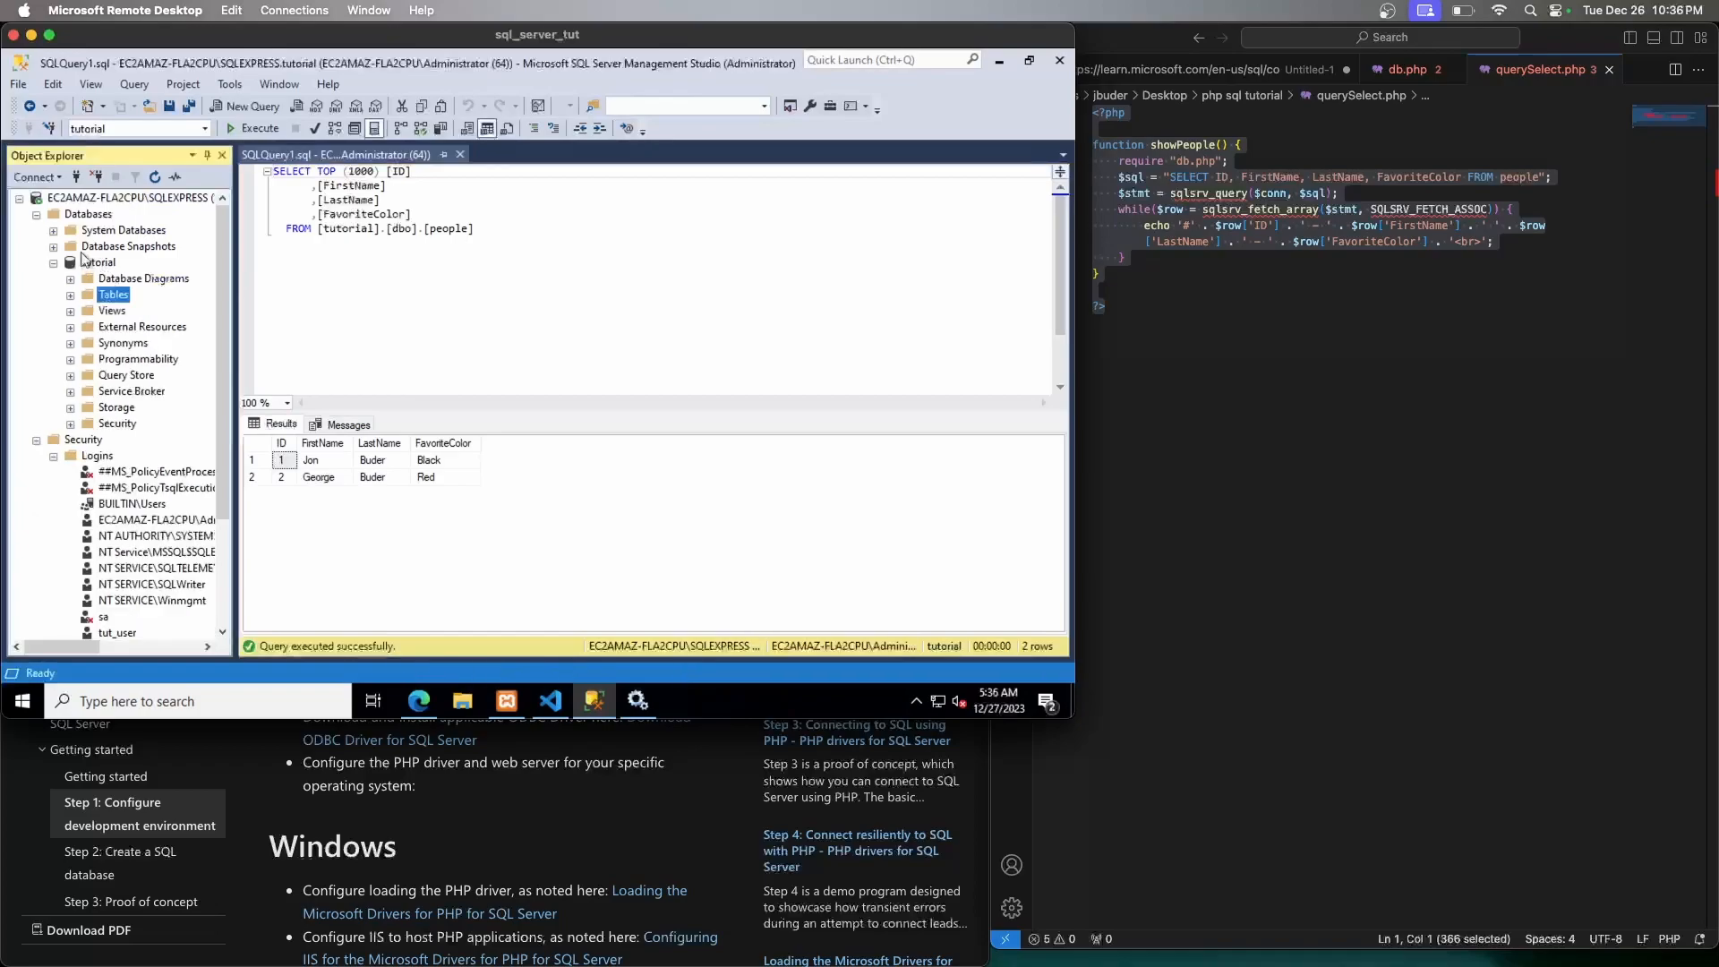
{"action": "left_click", "coordinate": [97, 262]}
{"action": "left_click", "coordinate": [70, 424]}
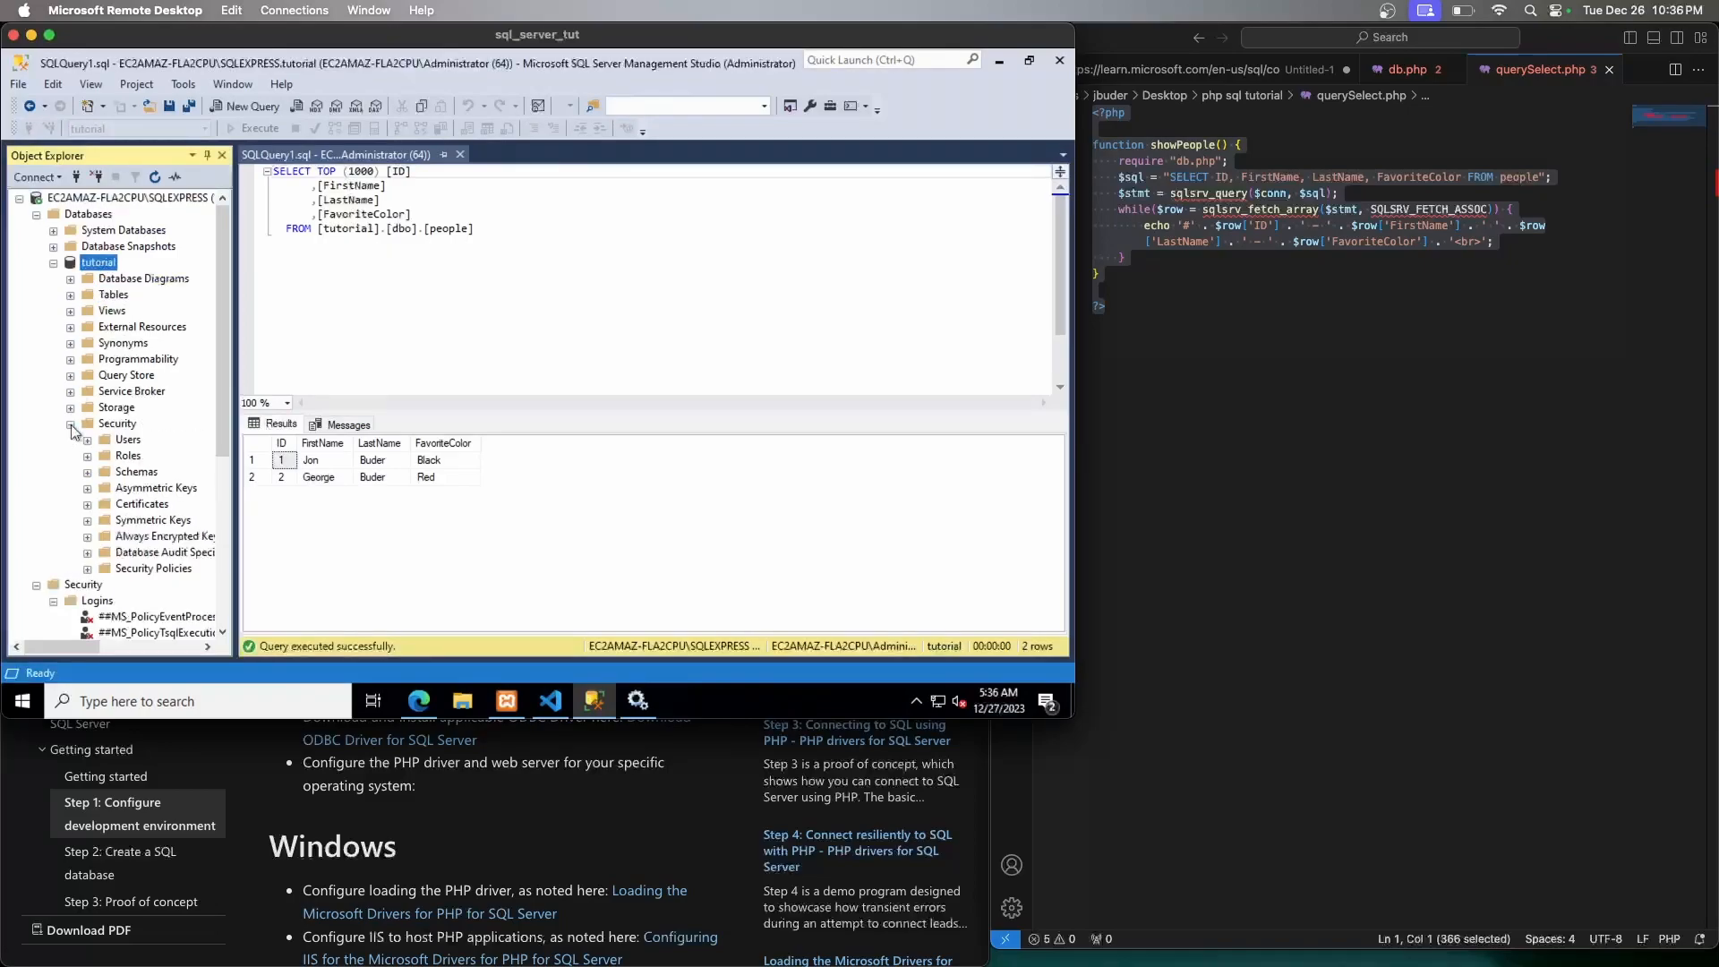
{"action": "left_click", "coordinate": [87, 440]}
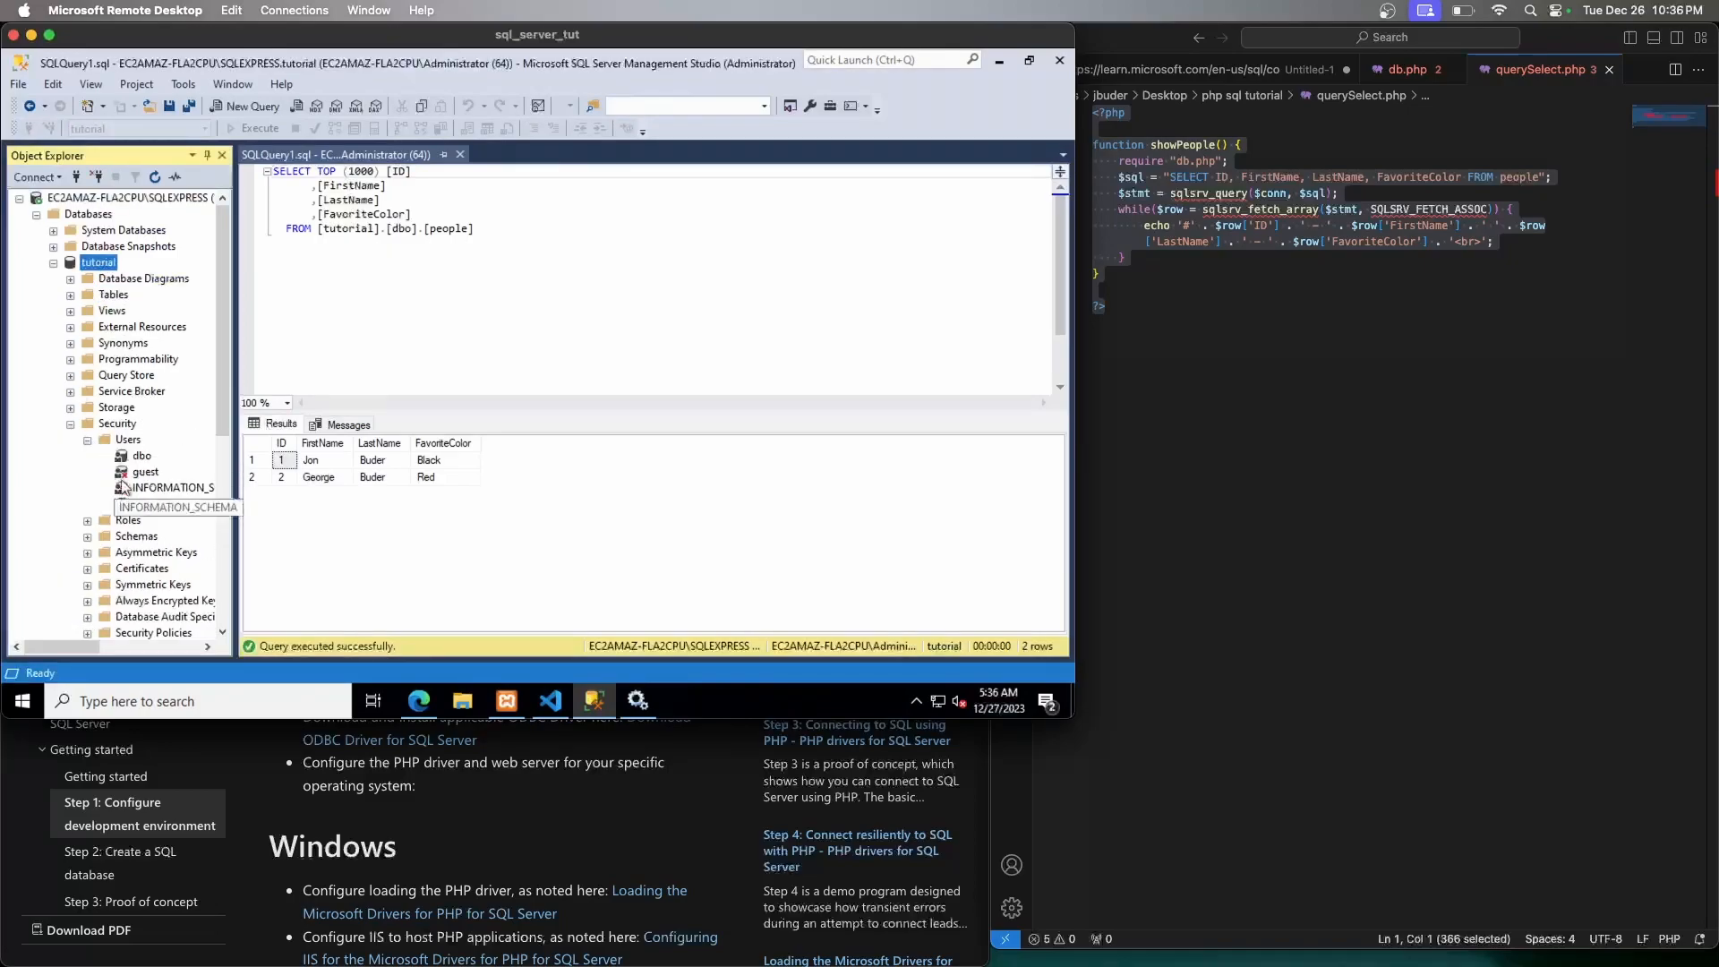
{"action": "left_click", "coordinate": [129, 441]}
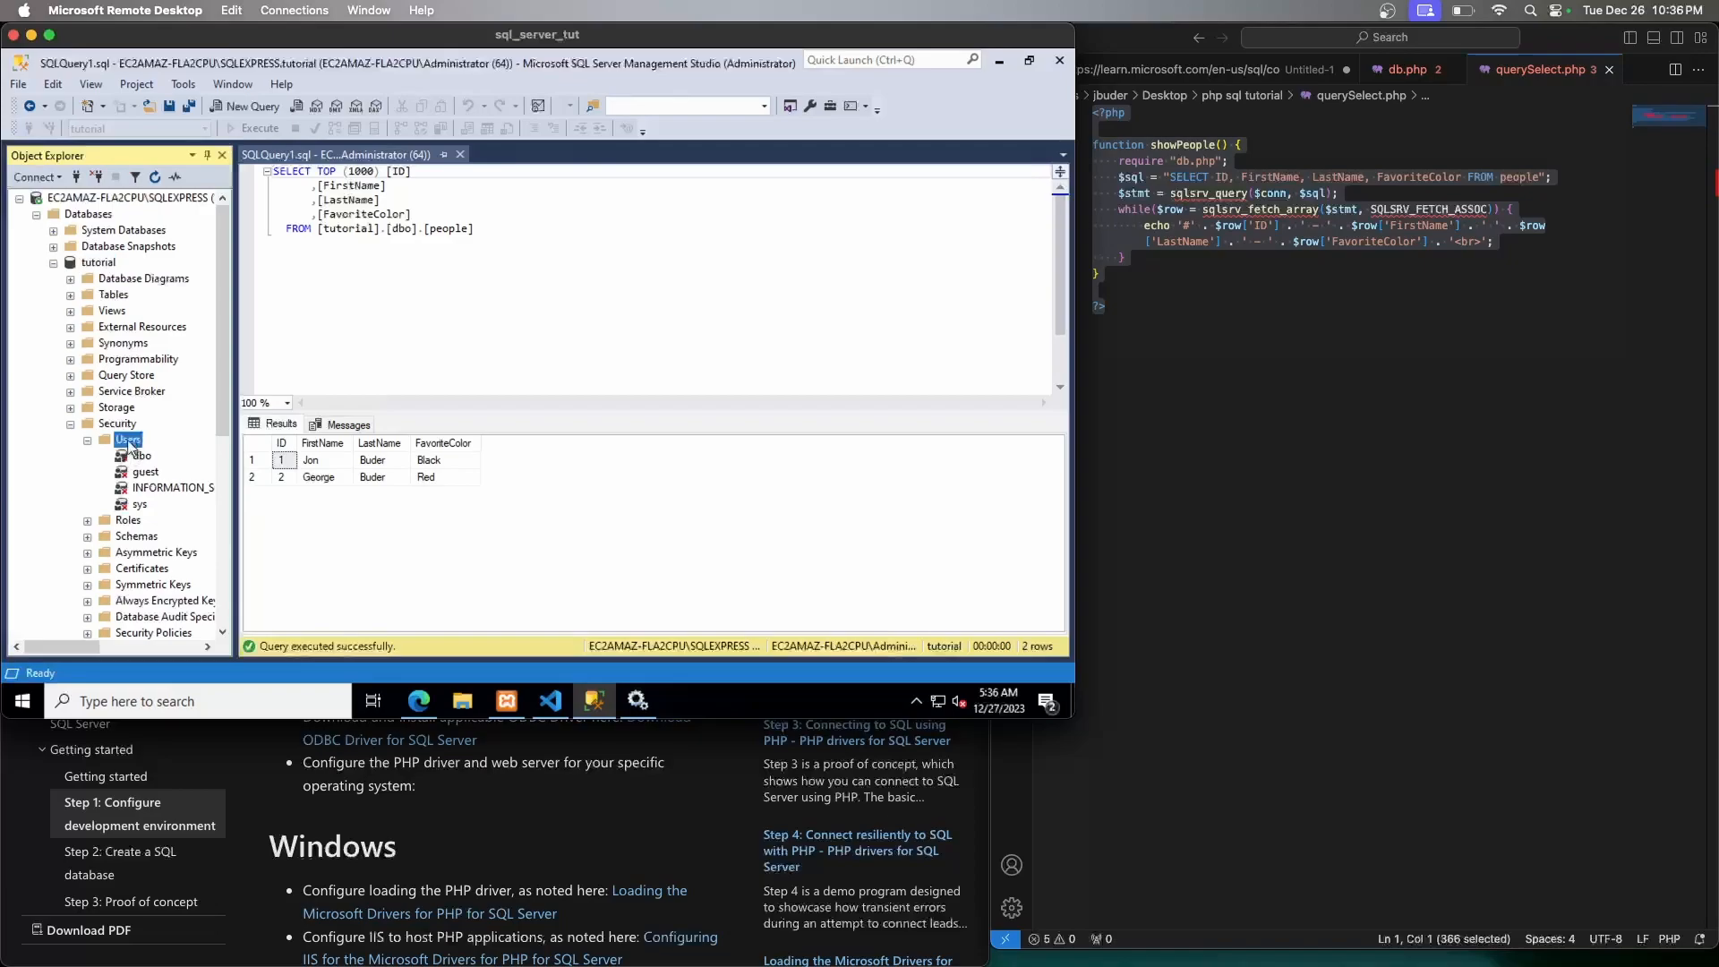
{"action": "right_click", "coordinate": [131, 443]}
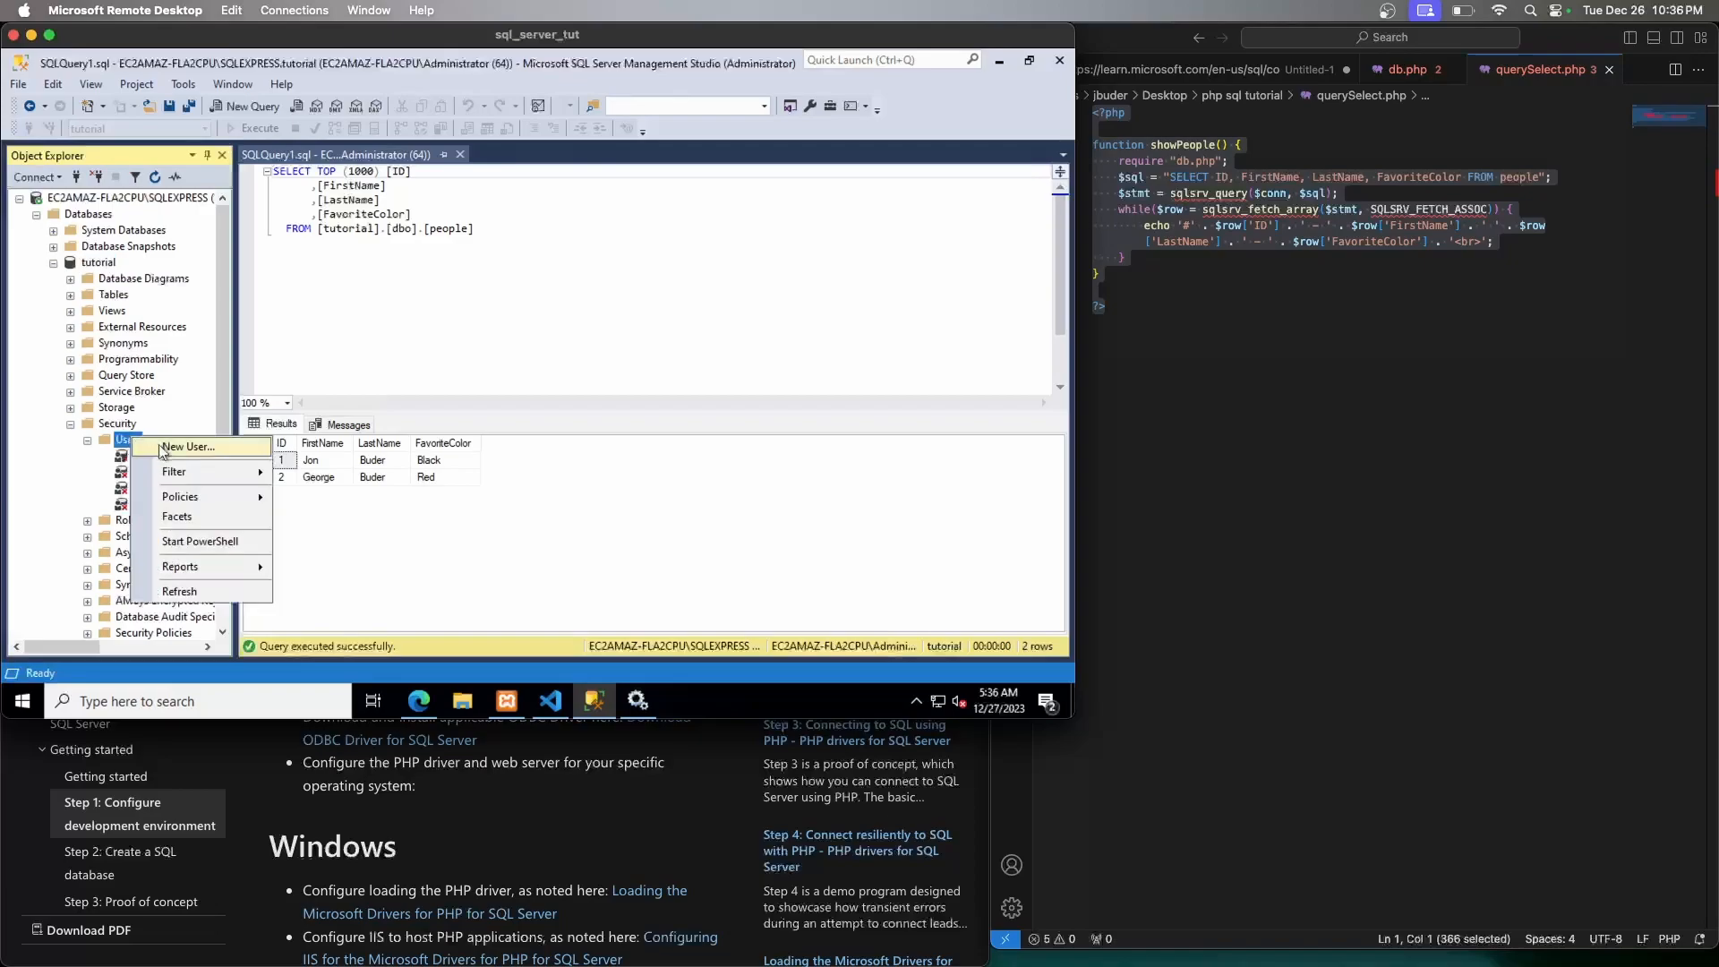
Start a new database user named tut_user with login name tut_user
{"action": "left_click", "coordinate": [159, 446]}
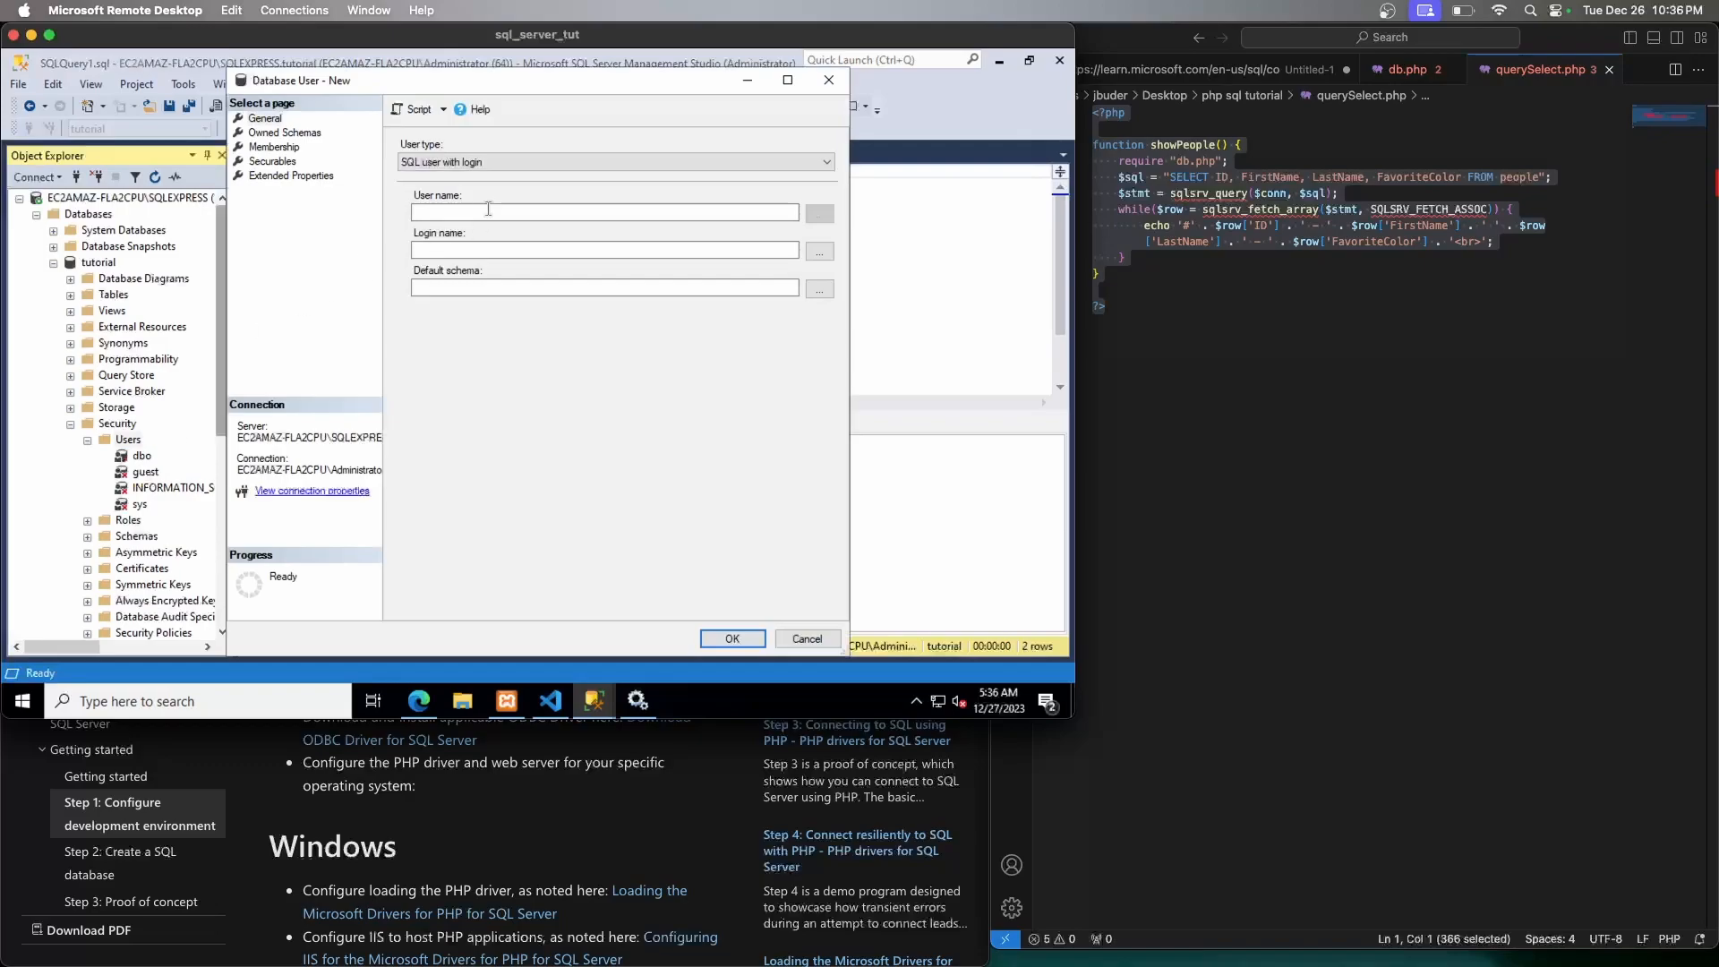
{"action": "left_click", "coordinate": [489, 206]}
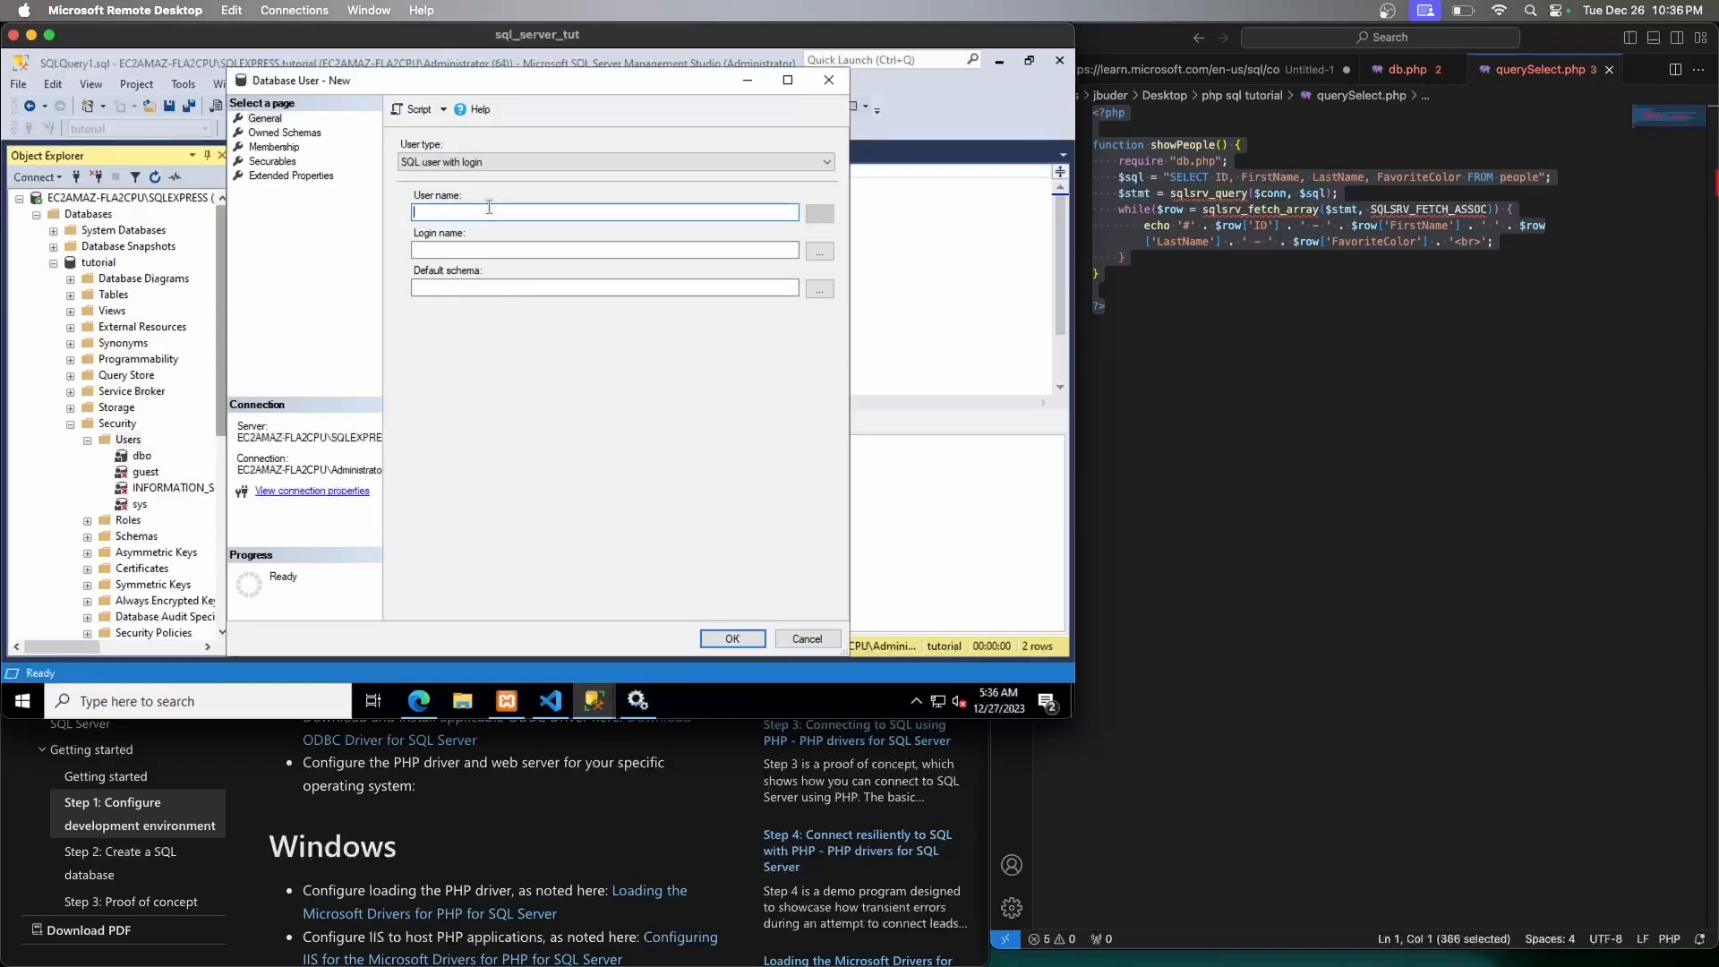
{"action": "type", "text": "tut_user"}
{"action": "left_click", "coordinate": [520, 251]}
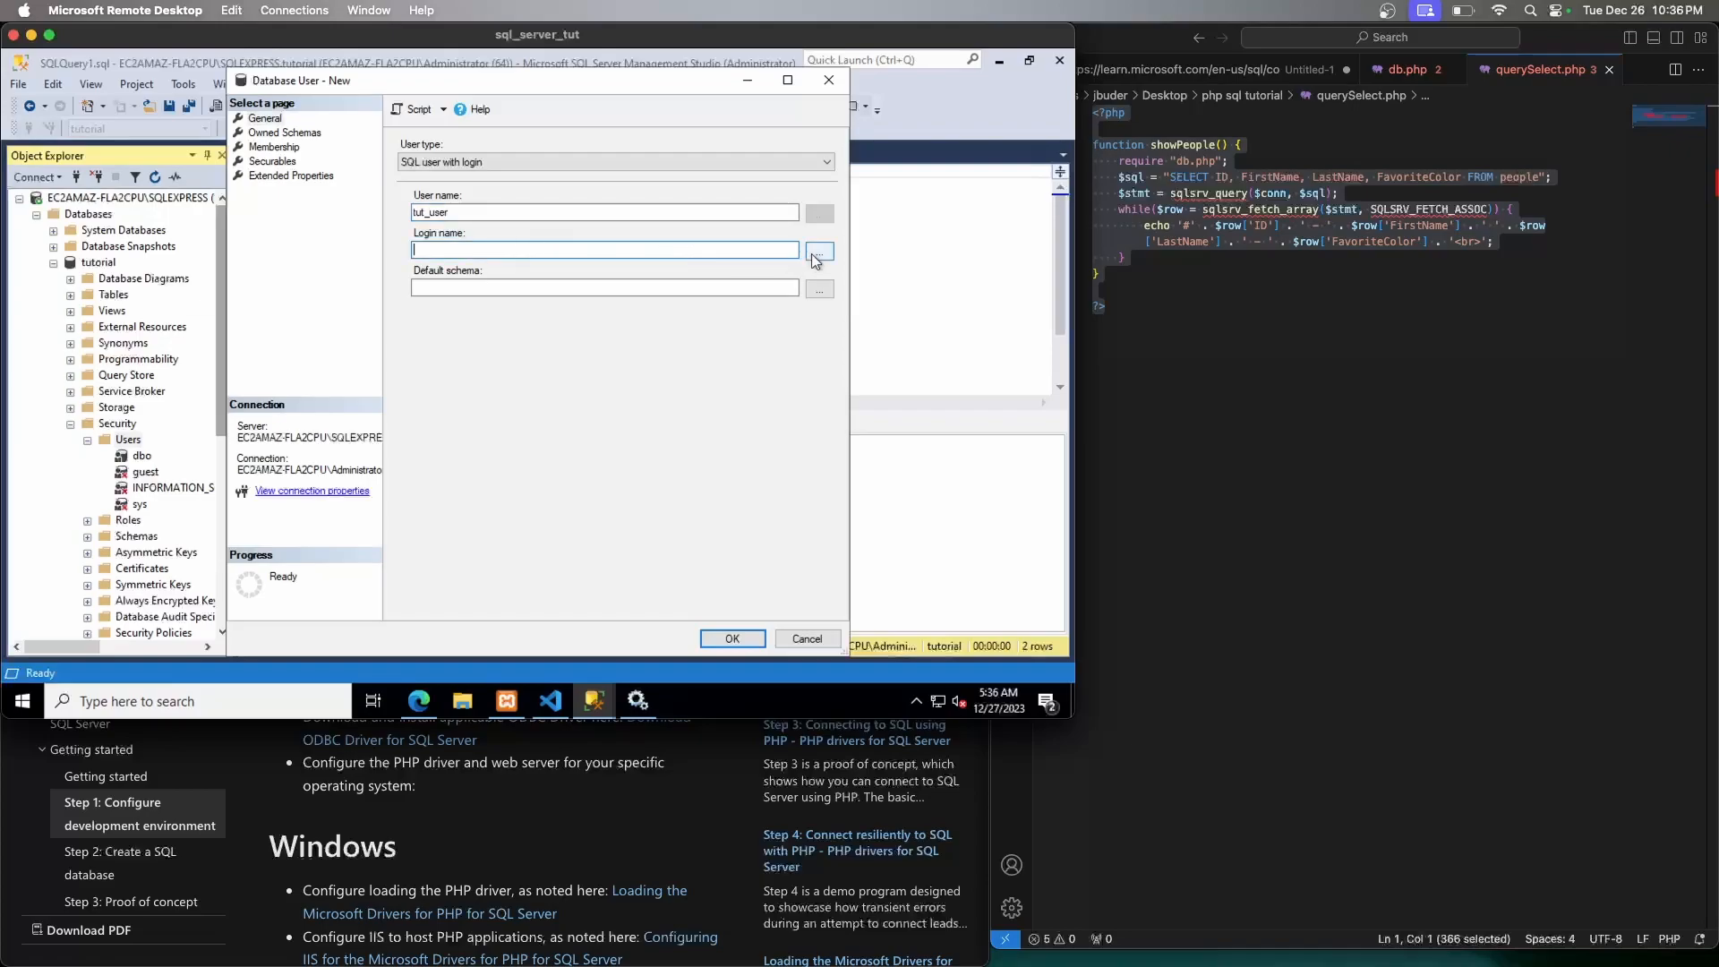
{"action": "left_click", "coordinate": [818, 253]}
{"action": "type", "text": "tut_user"}
{"action": "left_click", "coordinate": [630, 378]}
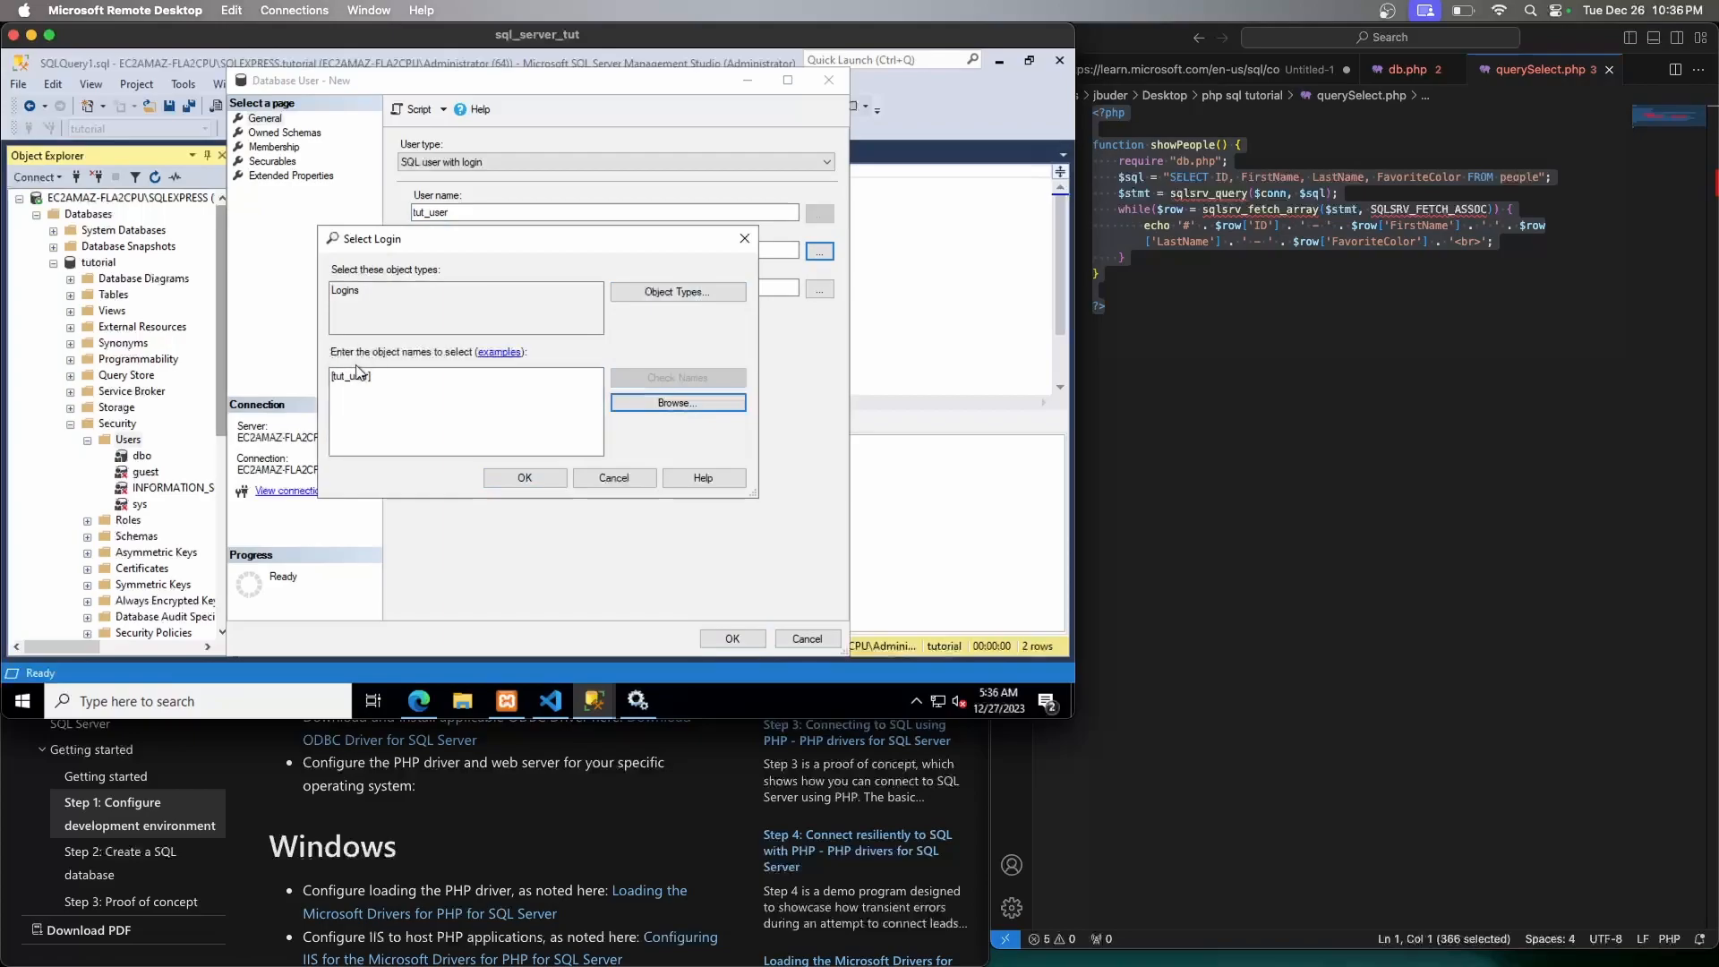
{"action": "left_click", "coordinate": [515, 481]}
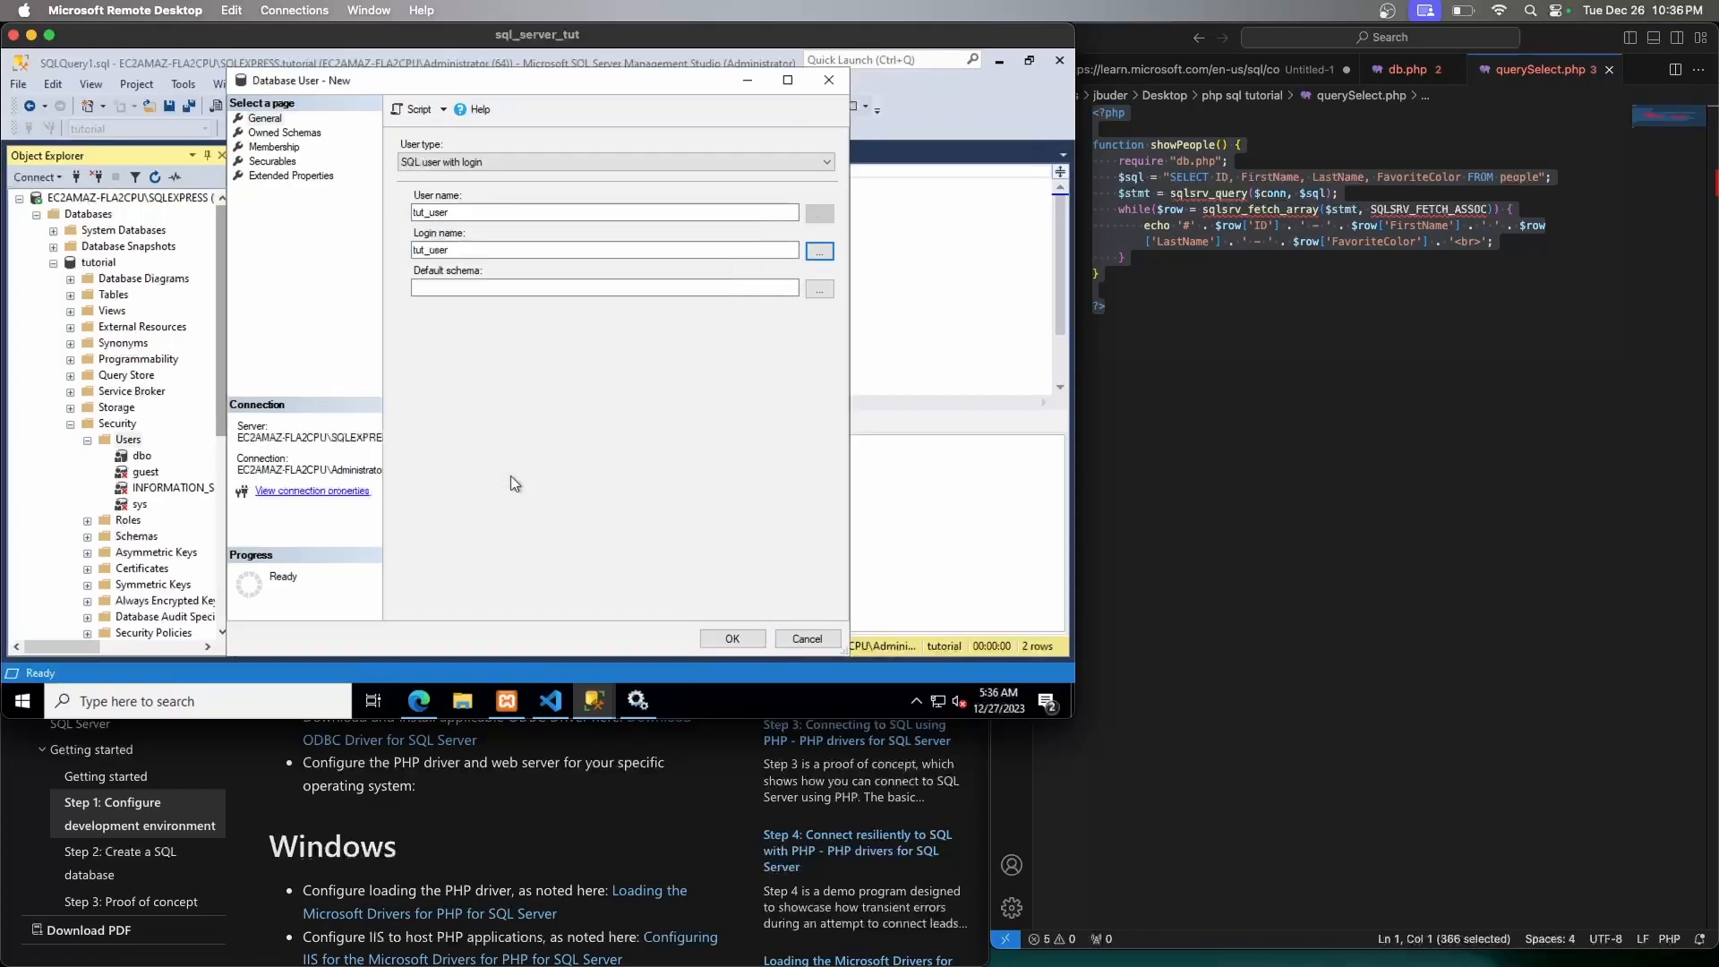
Look over the Securables and Owned Schemas pages, then cancel the new user
{"action": "left_click", "coordinate": [286, 162]}
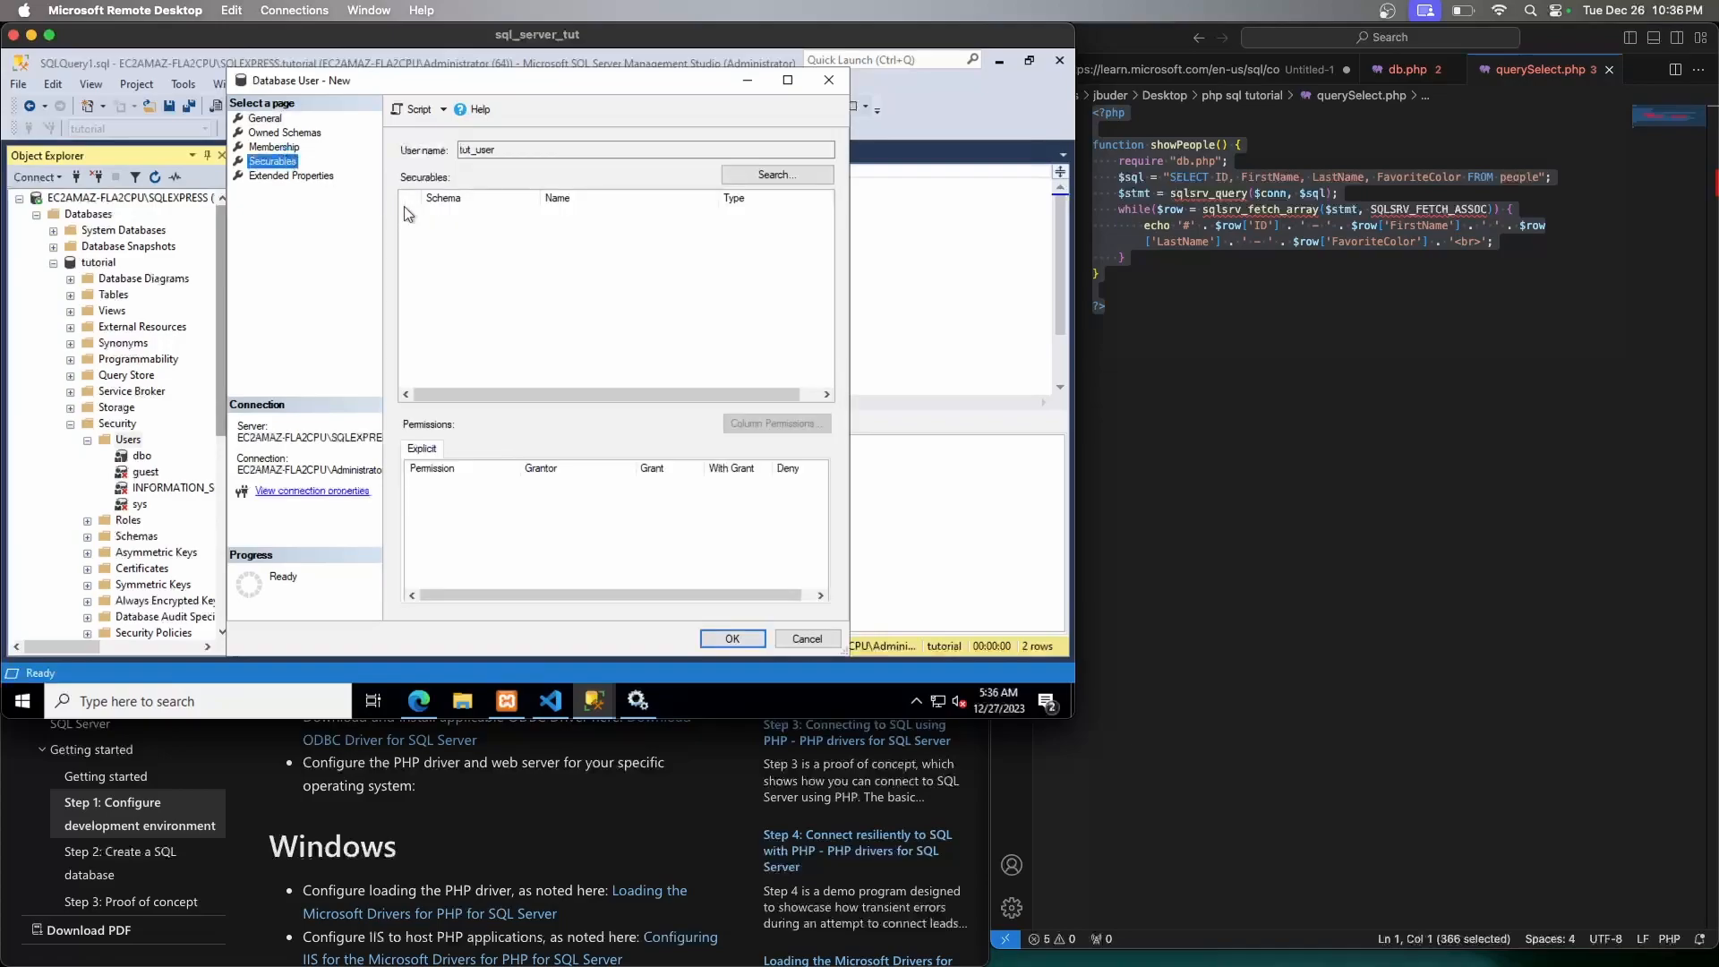
{"action": "left_click", "coordinate": [283, 134]}
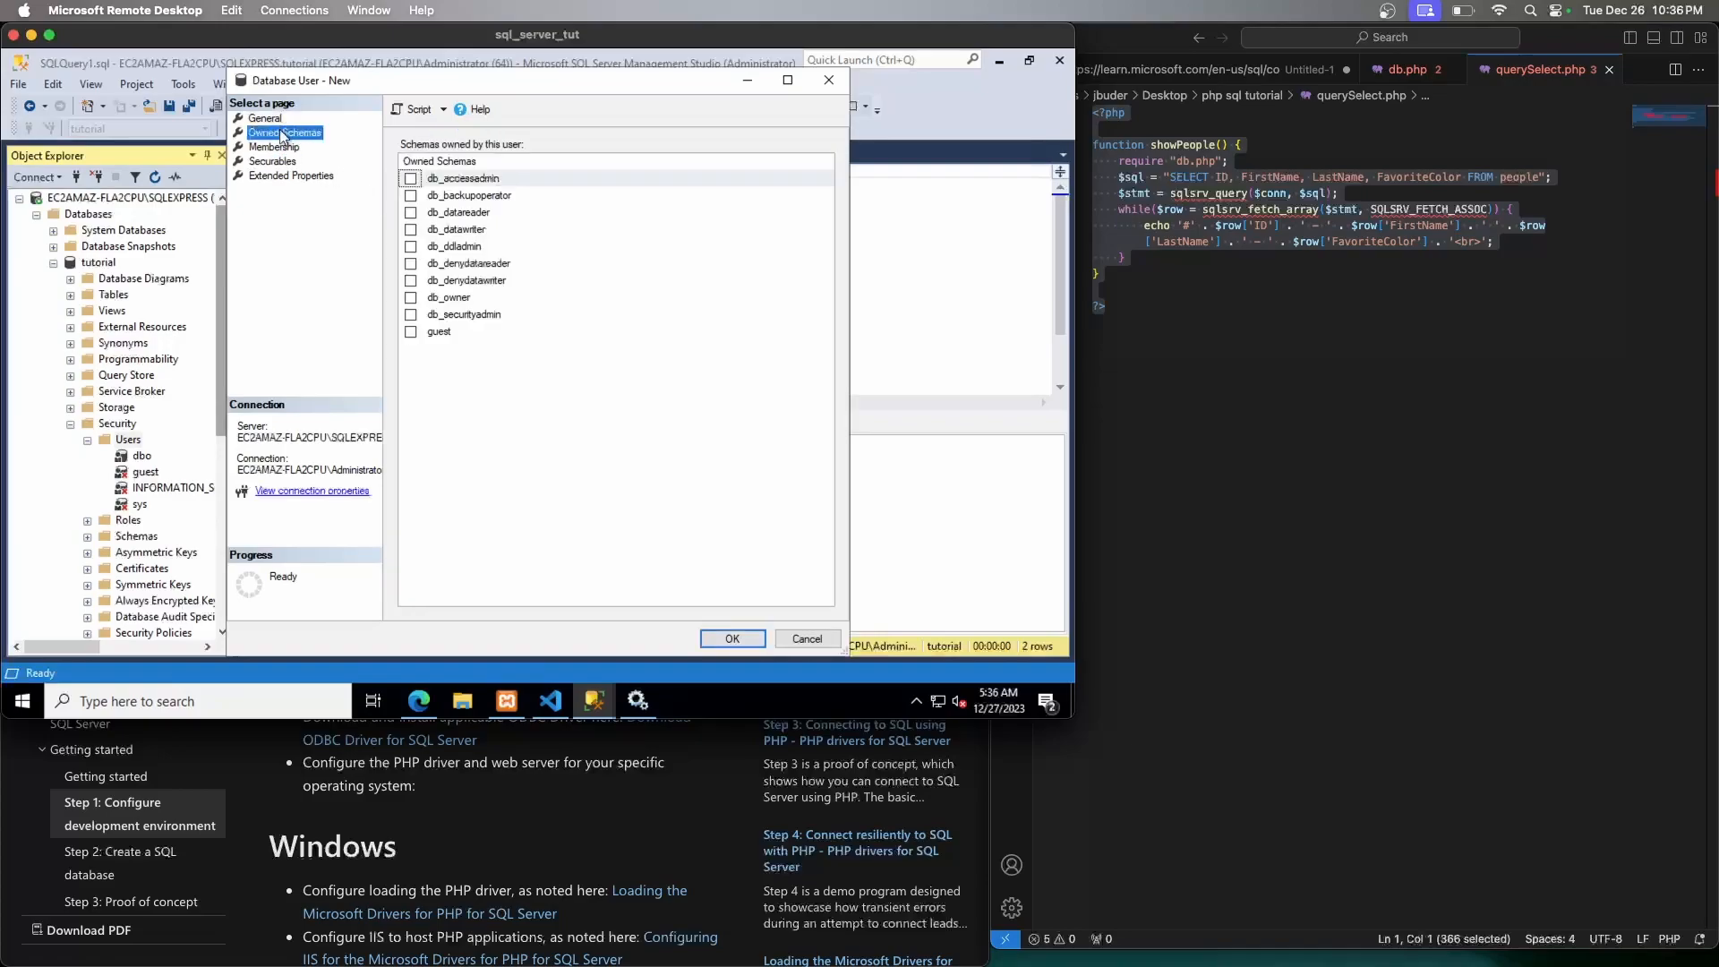
{"action": "left_click", "coordinate": [281, 120]}
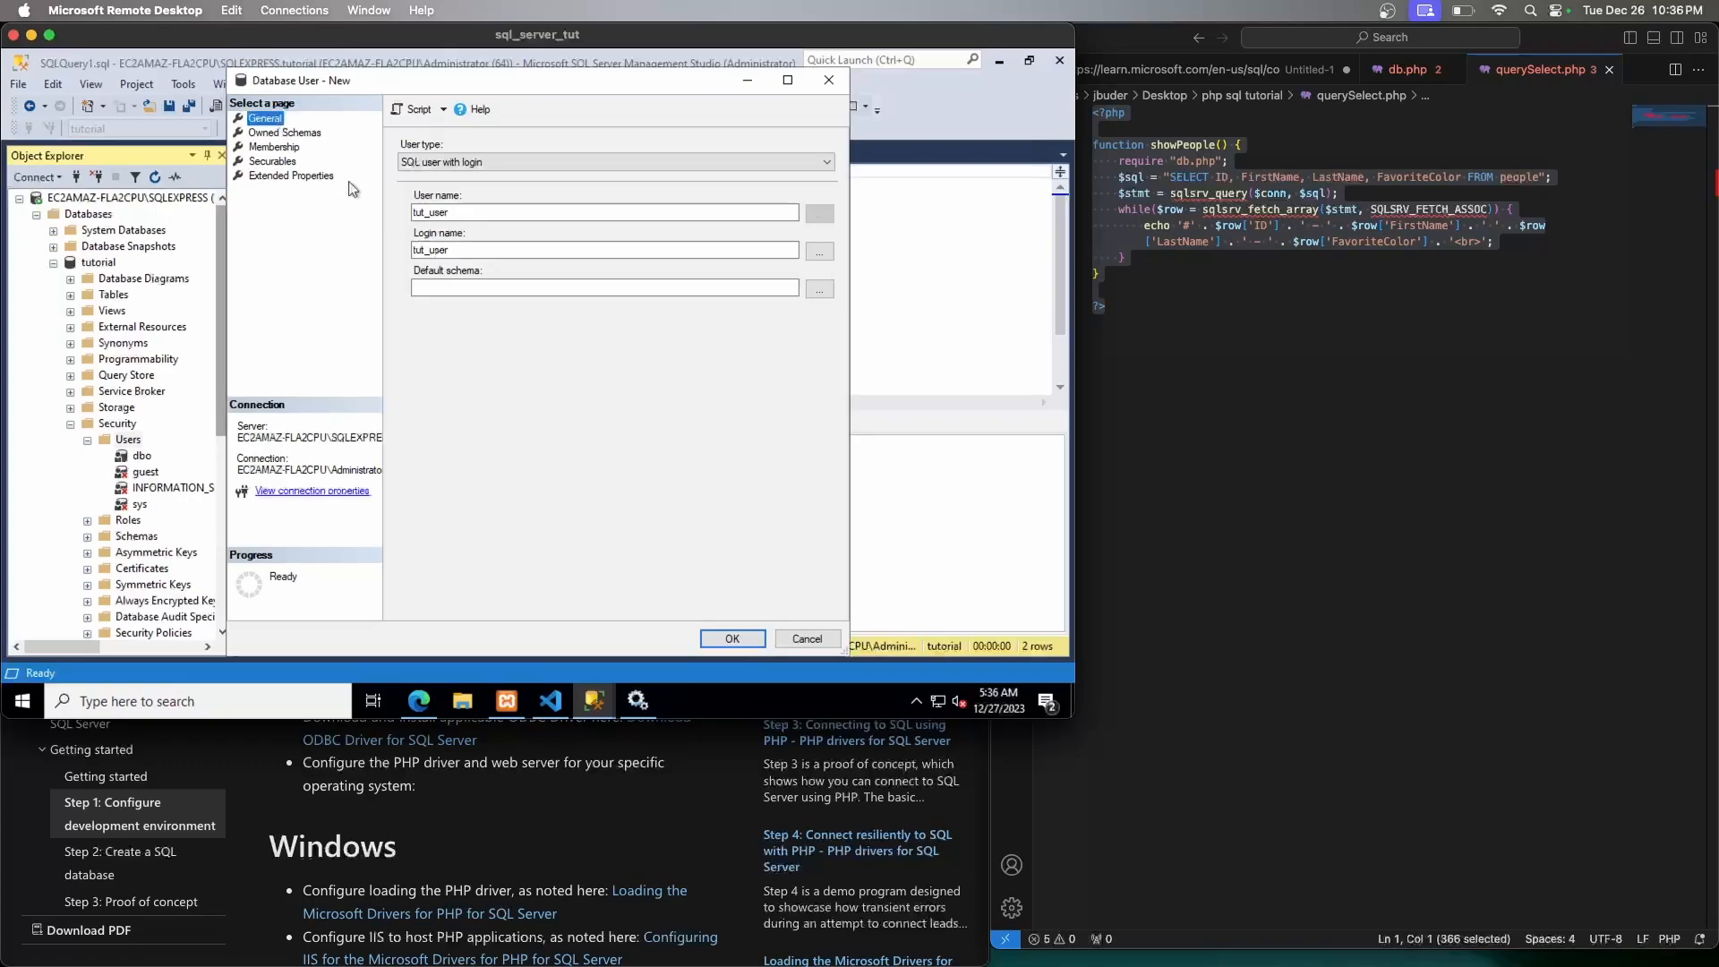
{"action": "left_click", "coordinate": [805, 638]}
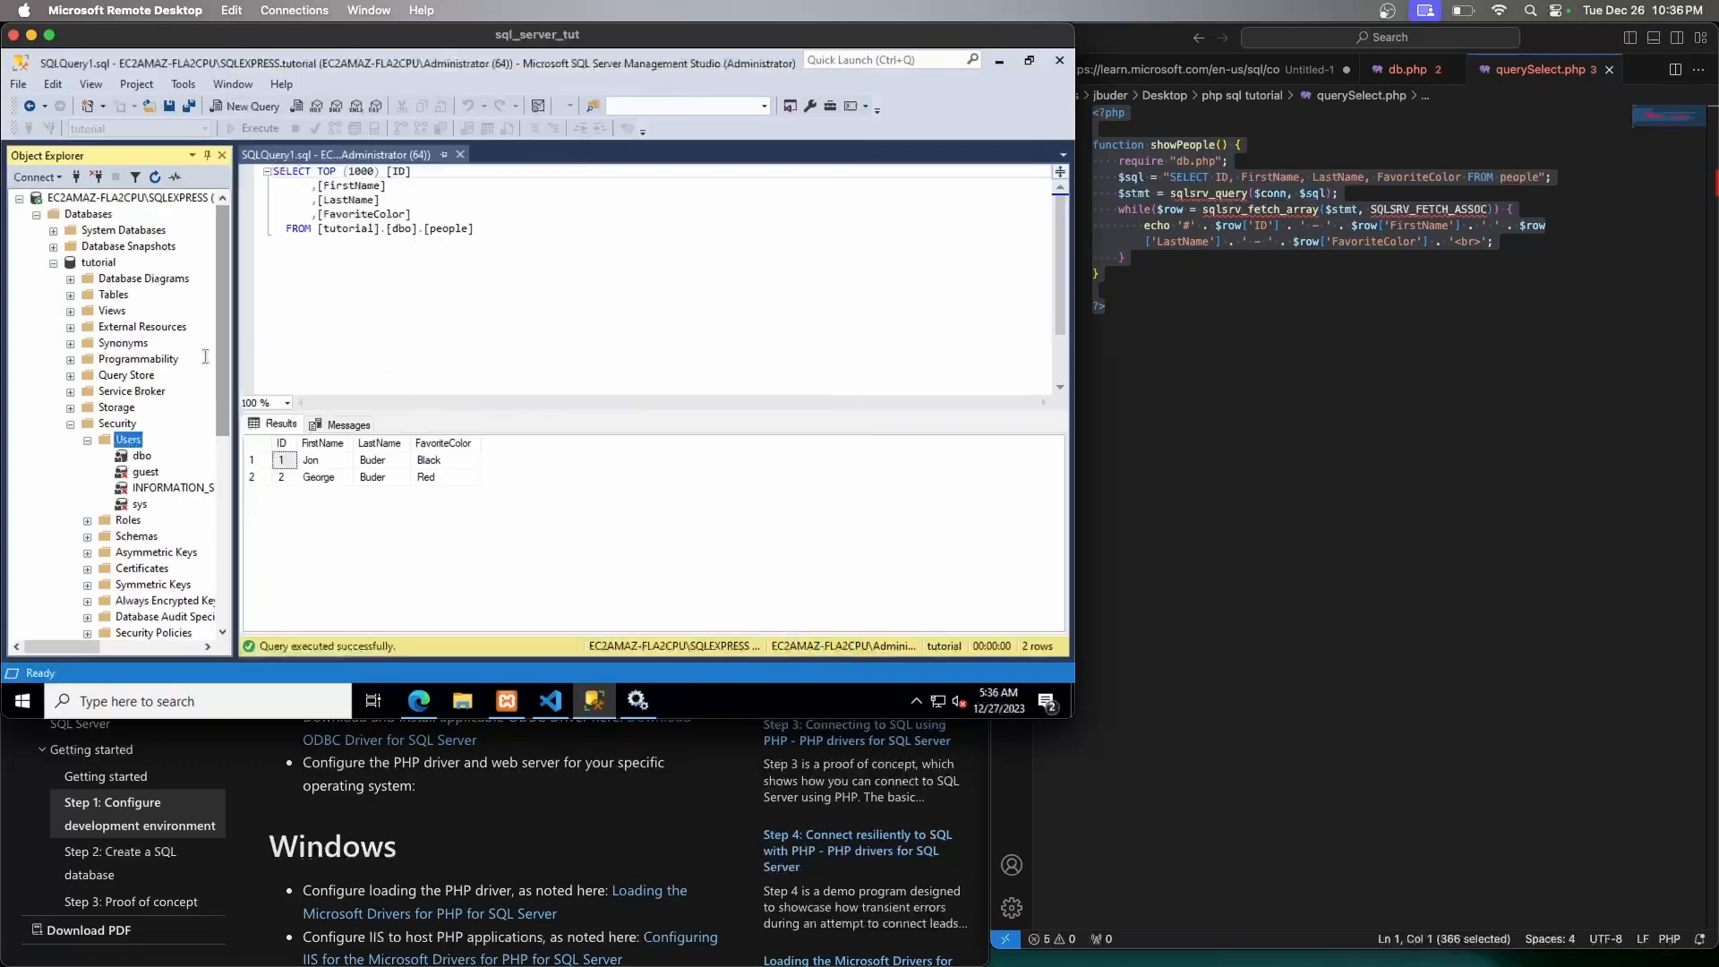
Collapse the tutorial nodes and open Properties for the tut_user server login
{"action": "left_click", "coordinate": [72, 424]}
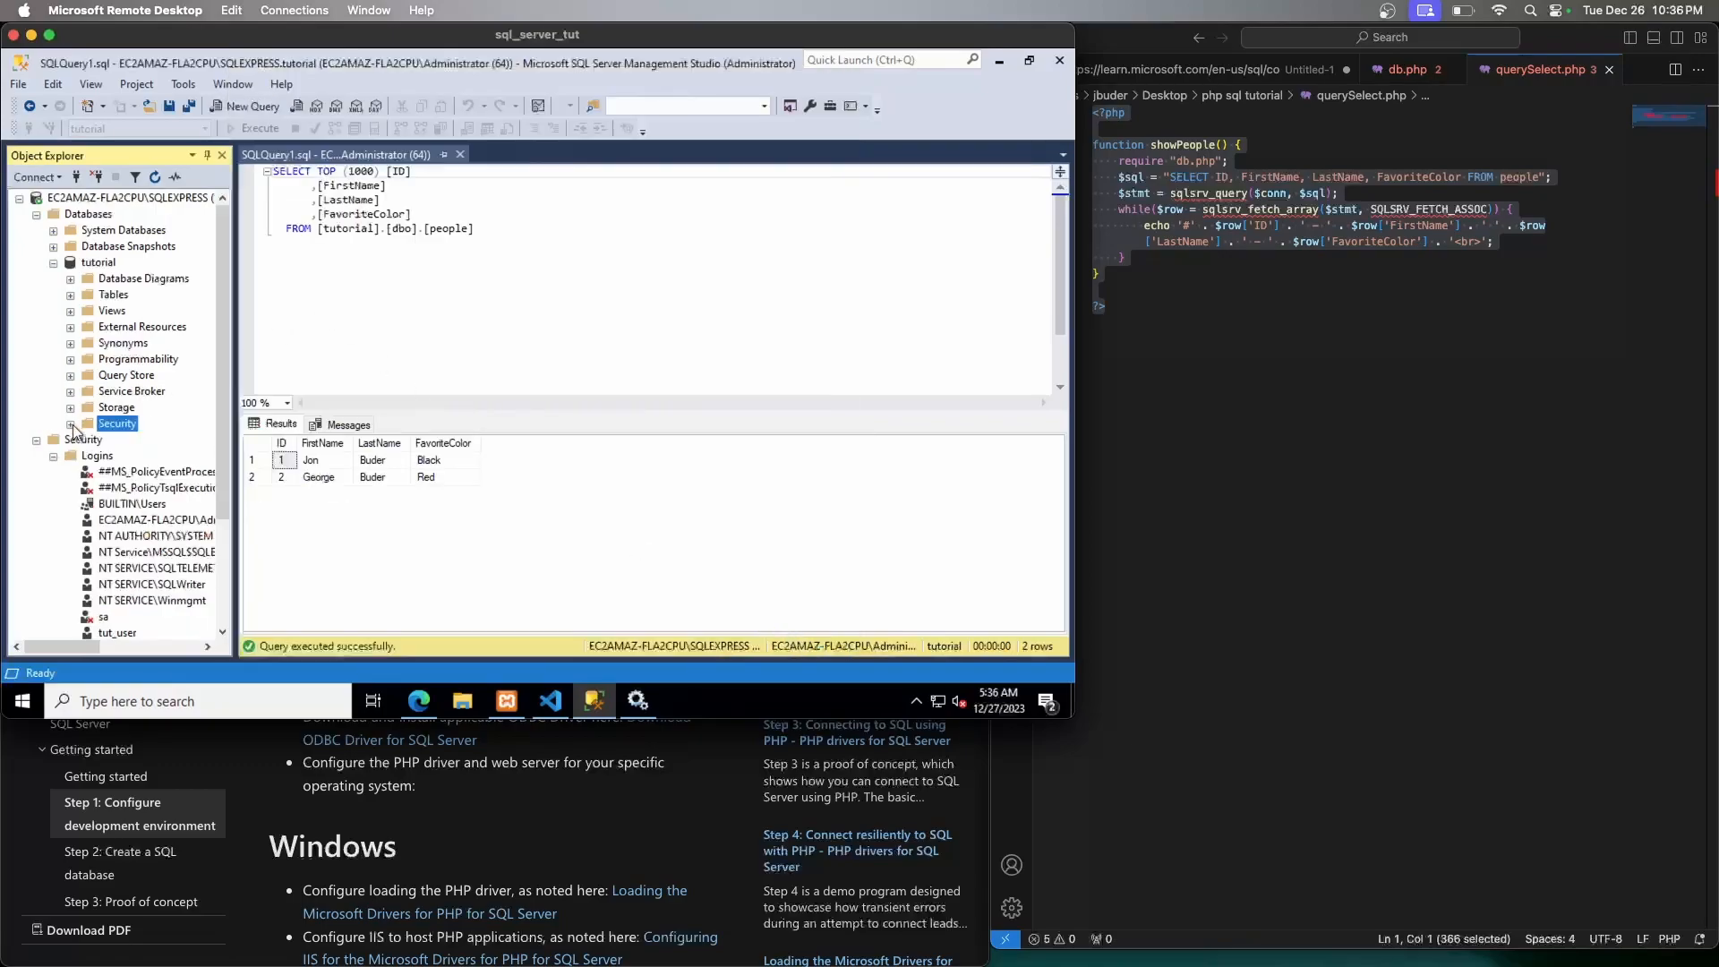
{"action": "left_click", "coordinate": [53, 262]}
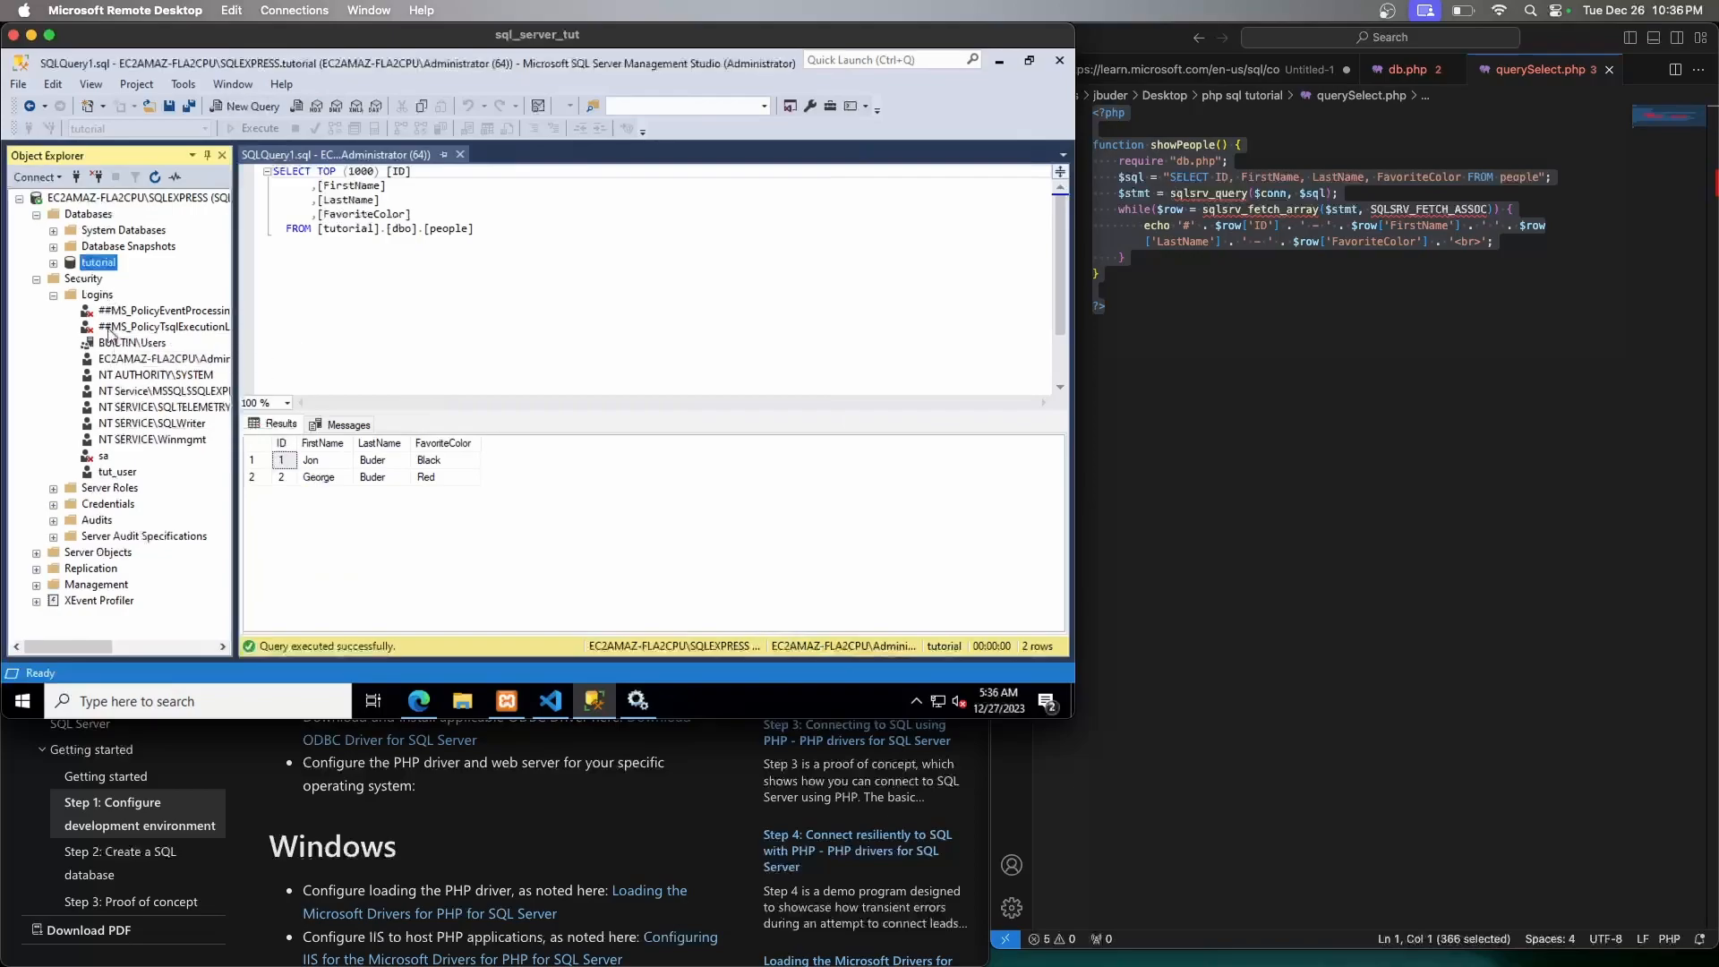
{"action": "left_click", "coordinate": [115, 473]}
{"action": "right_click", "coordinate": [113, 484]}
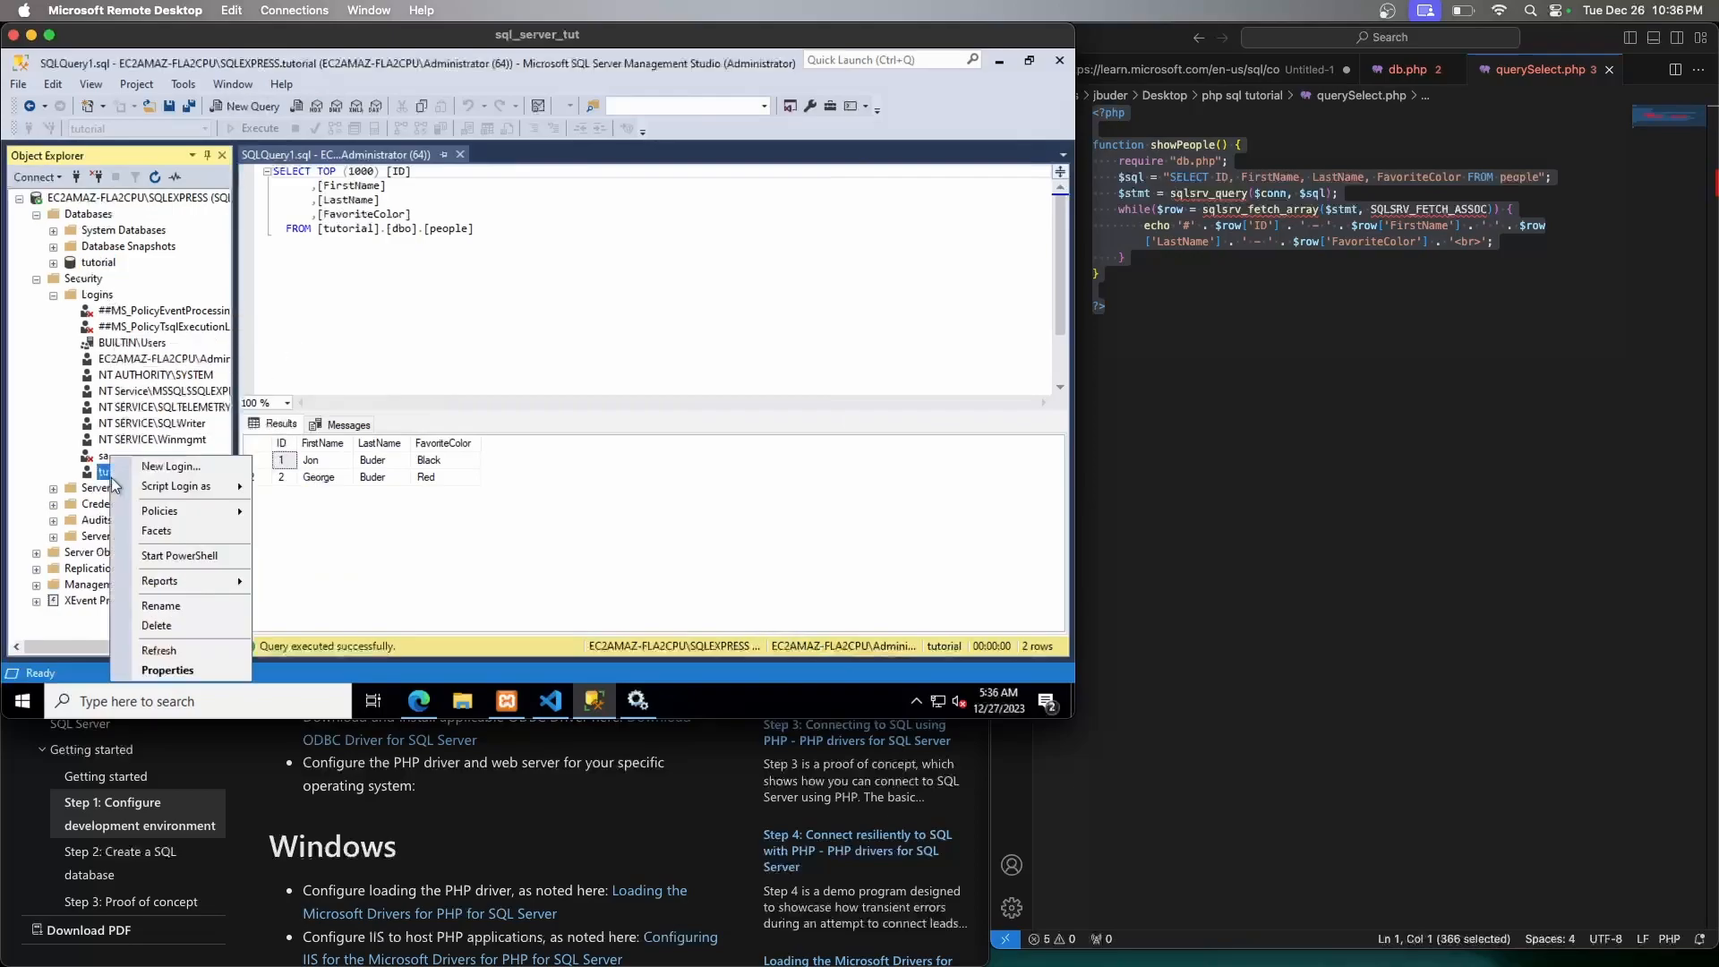
{"action": "left_click", "coordinate": [166, 667]}
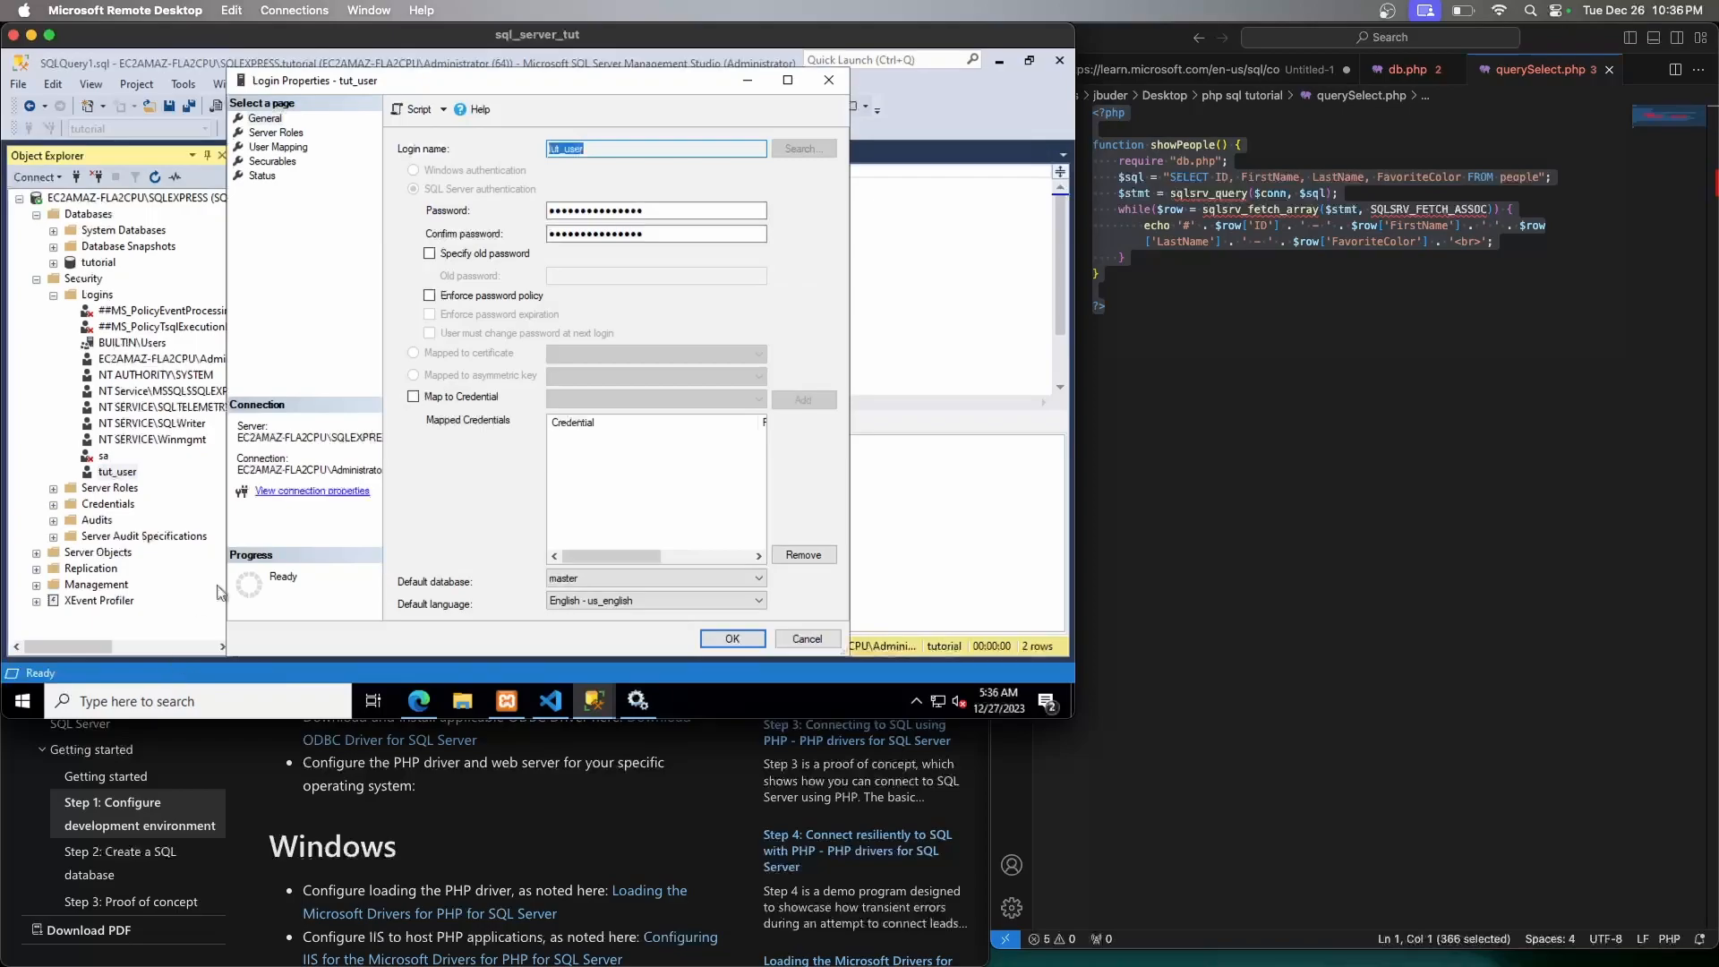
Under User Mapping, tick the tutorial database and db_datareader role for tut_user, then confirm
{"action": "left_click", "coordinate": [292, 163]}
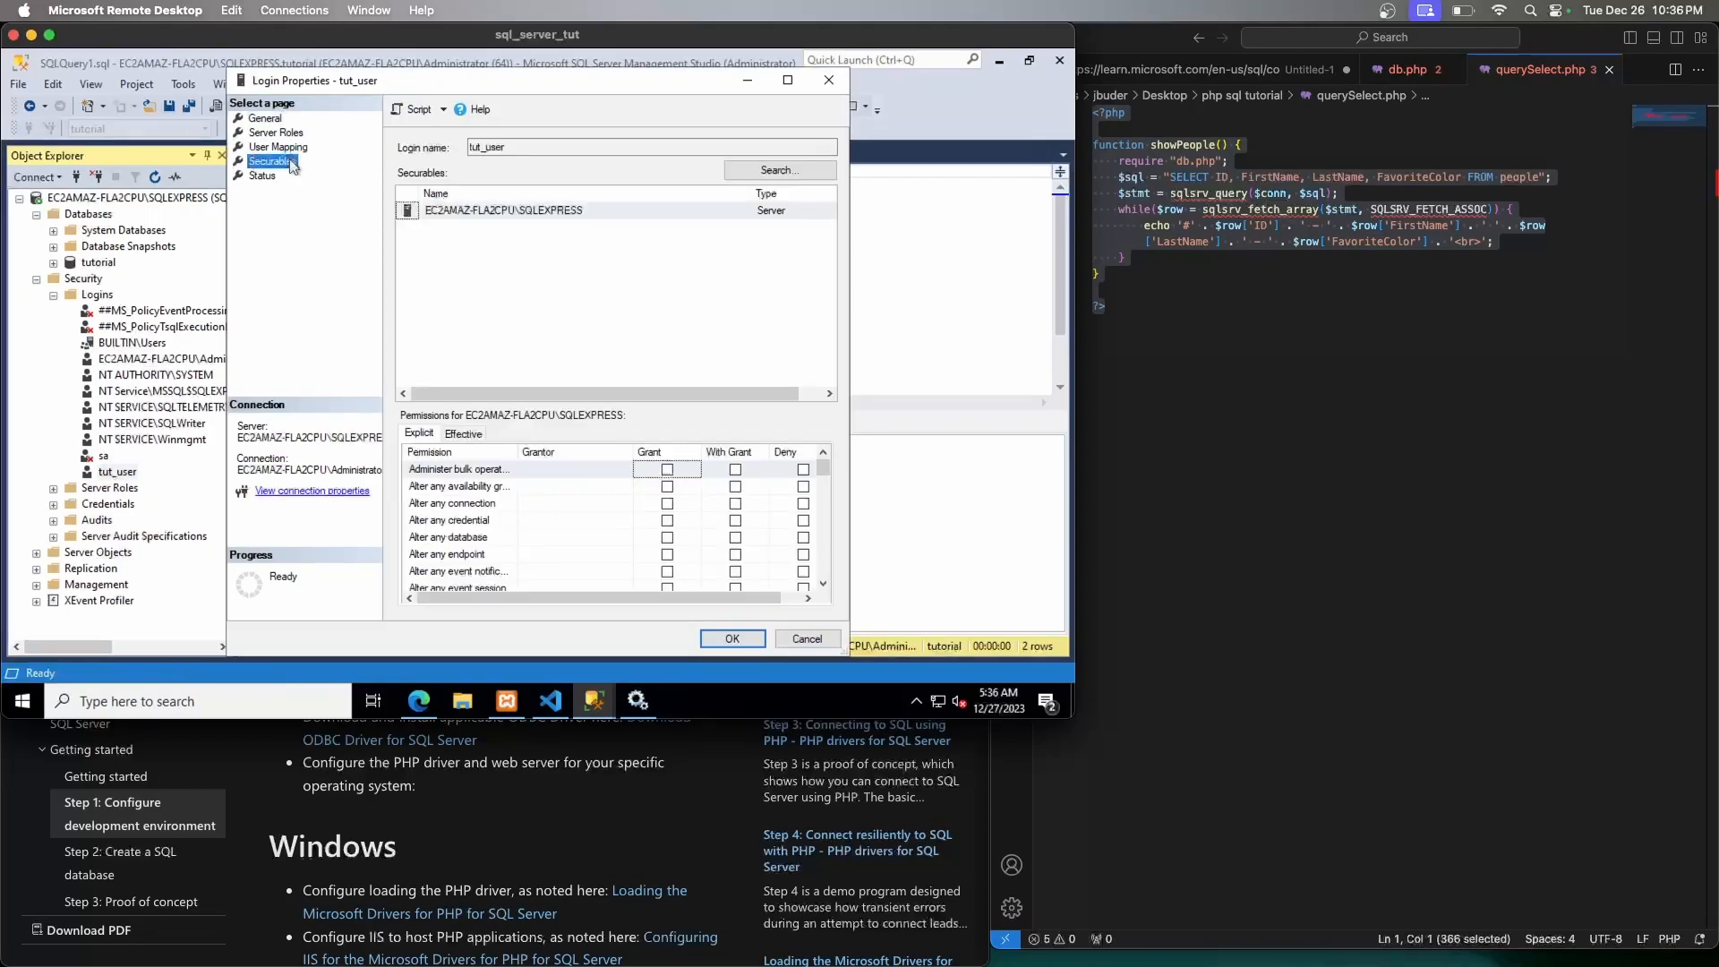
{"action": "left_click", "coordinate": [279, 149]}
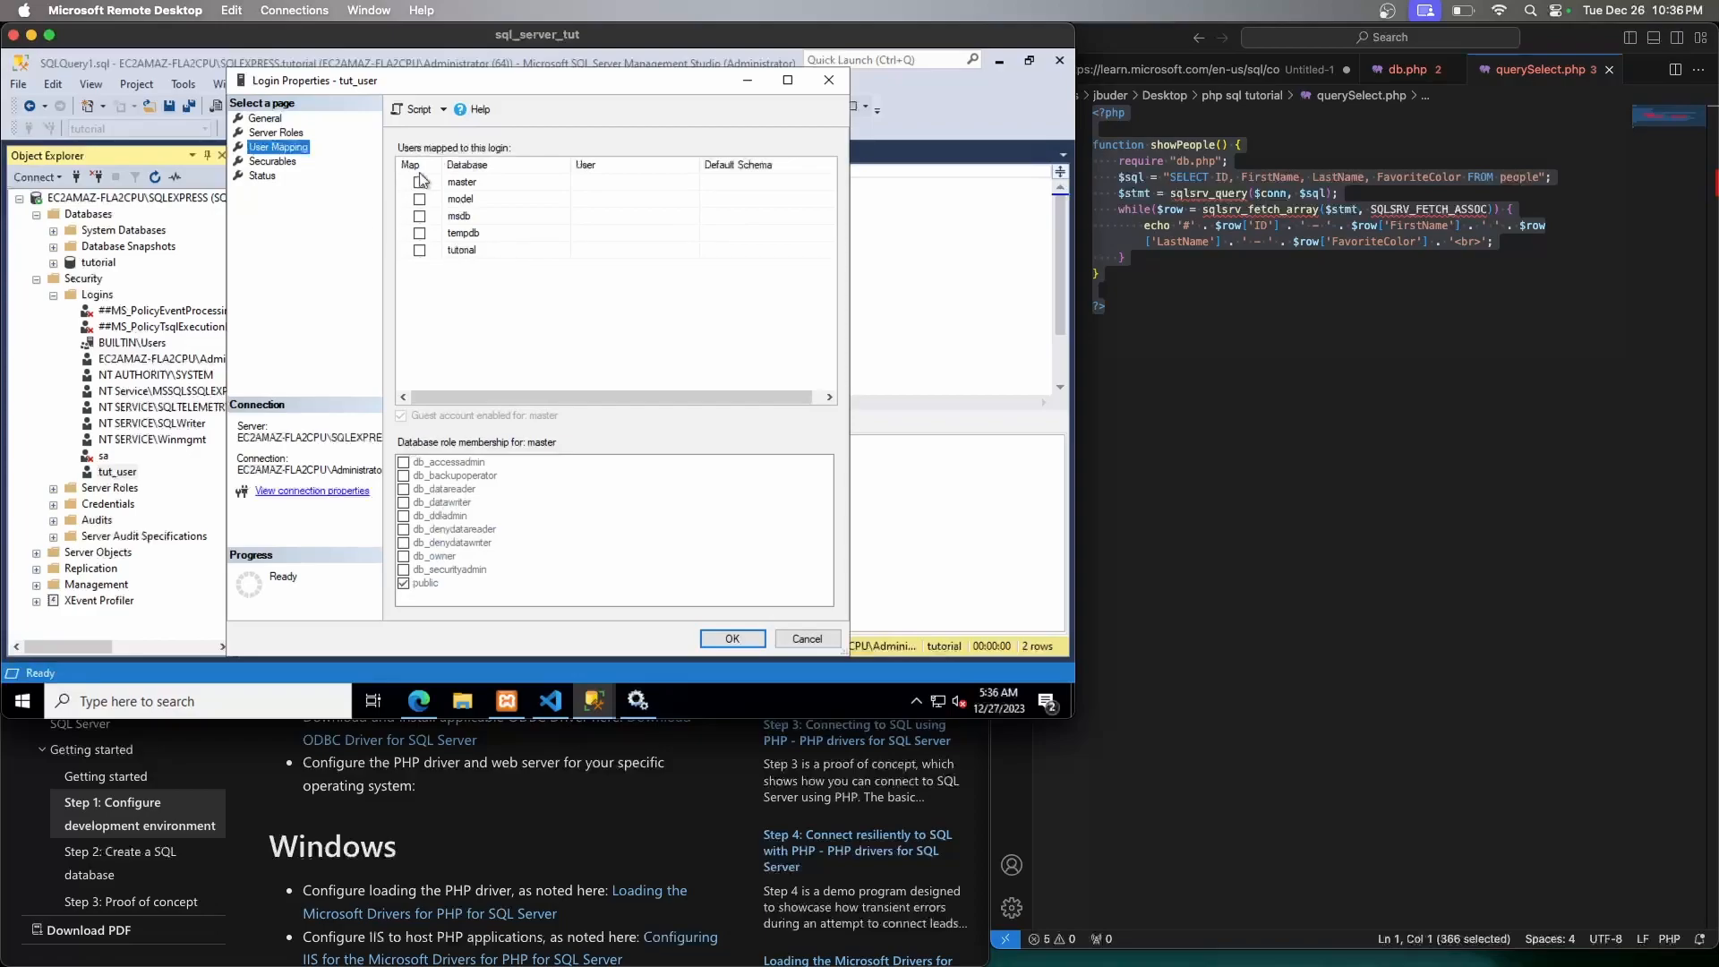
{"action": "left_click", "coordinate": [420, 251]}
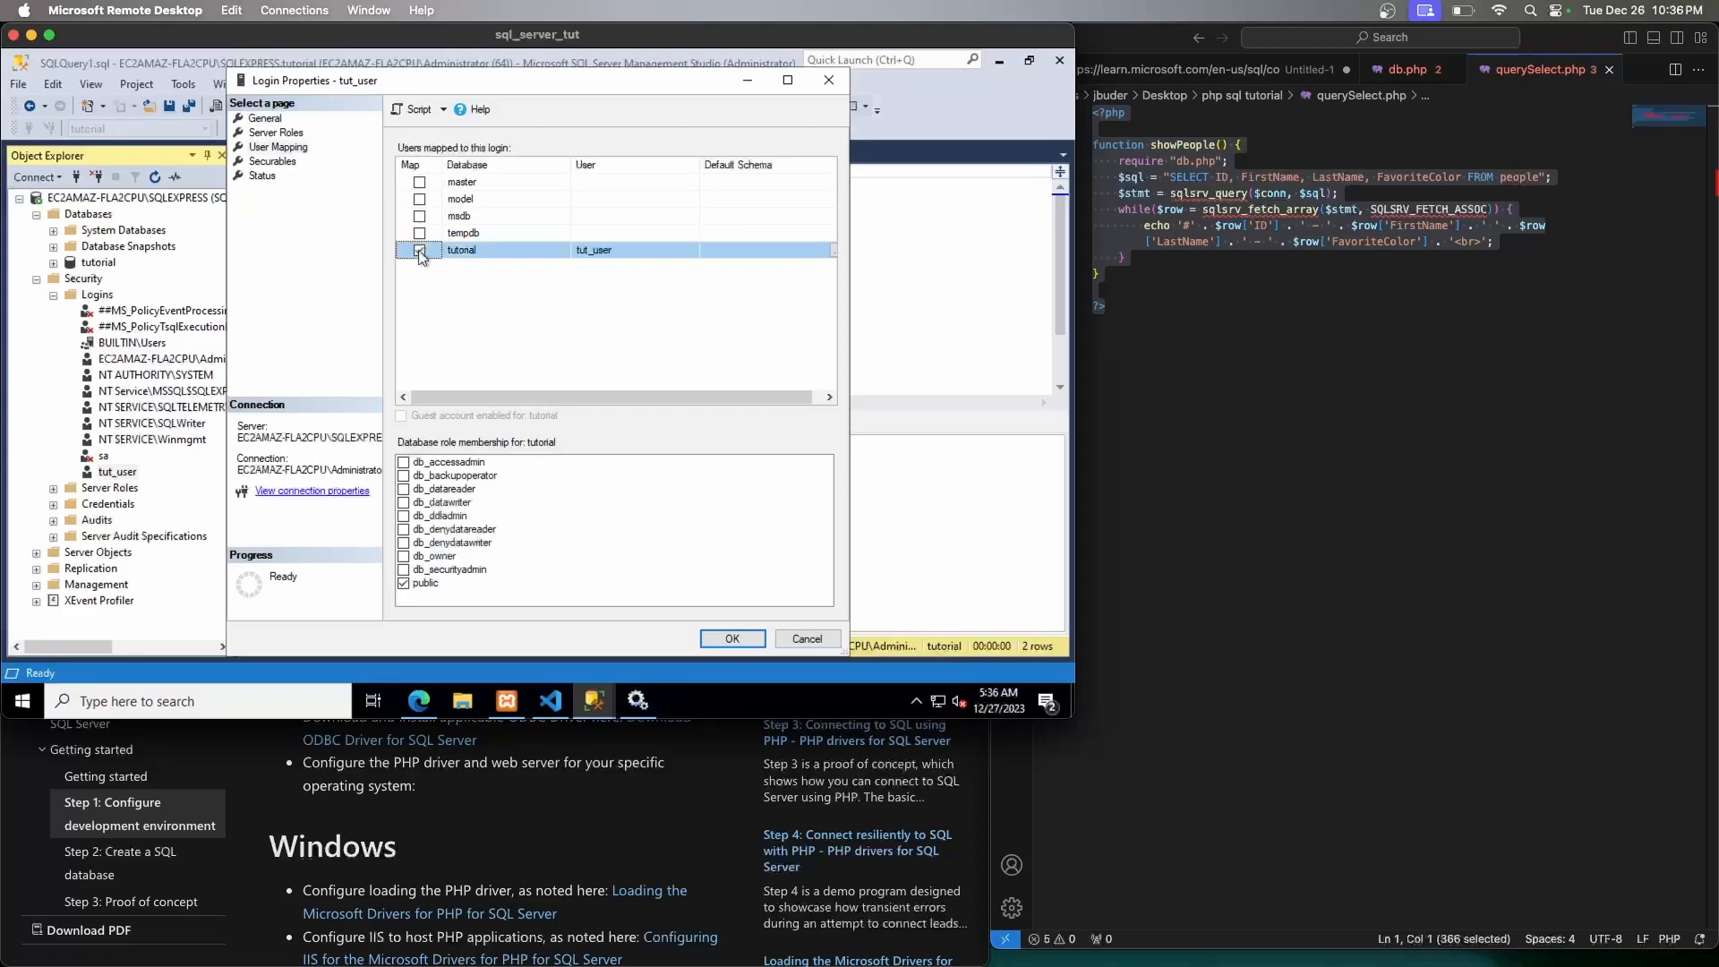
{"action": "left_click", "coordinate": [404, 490]}
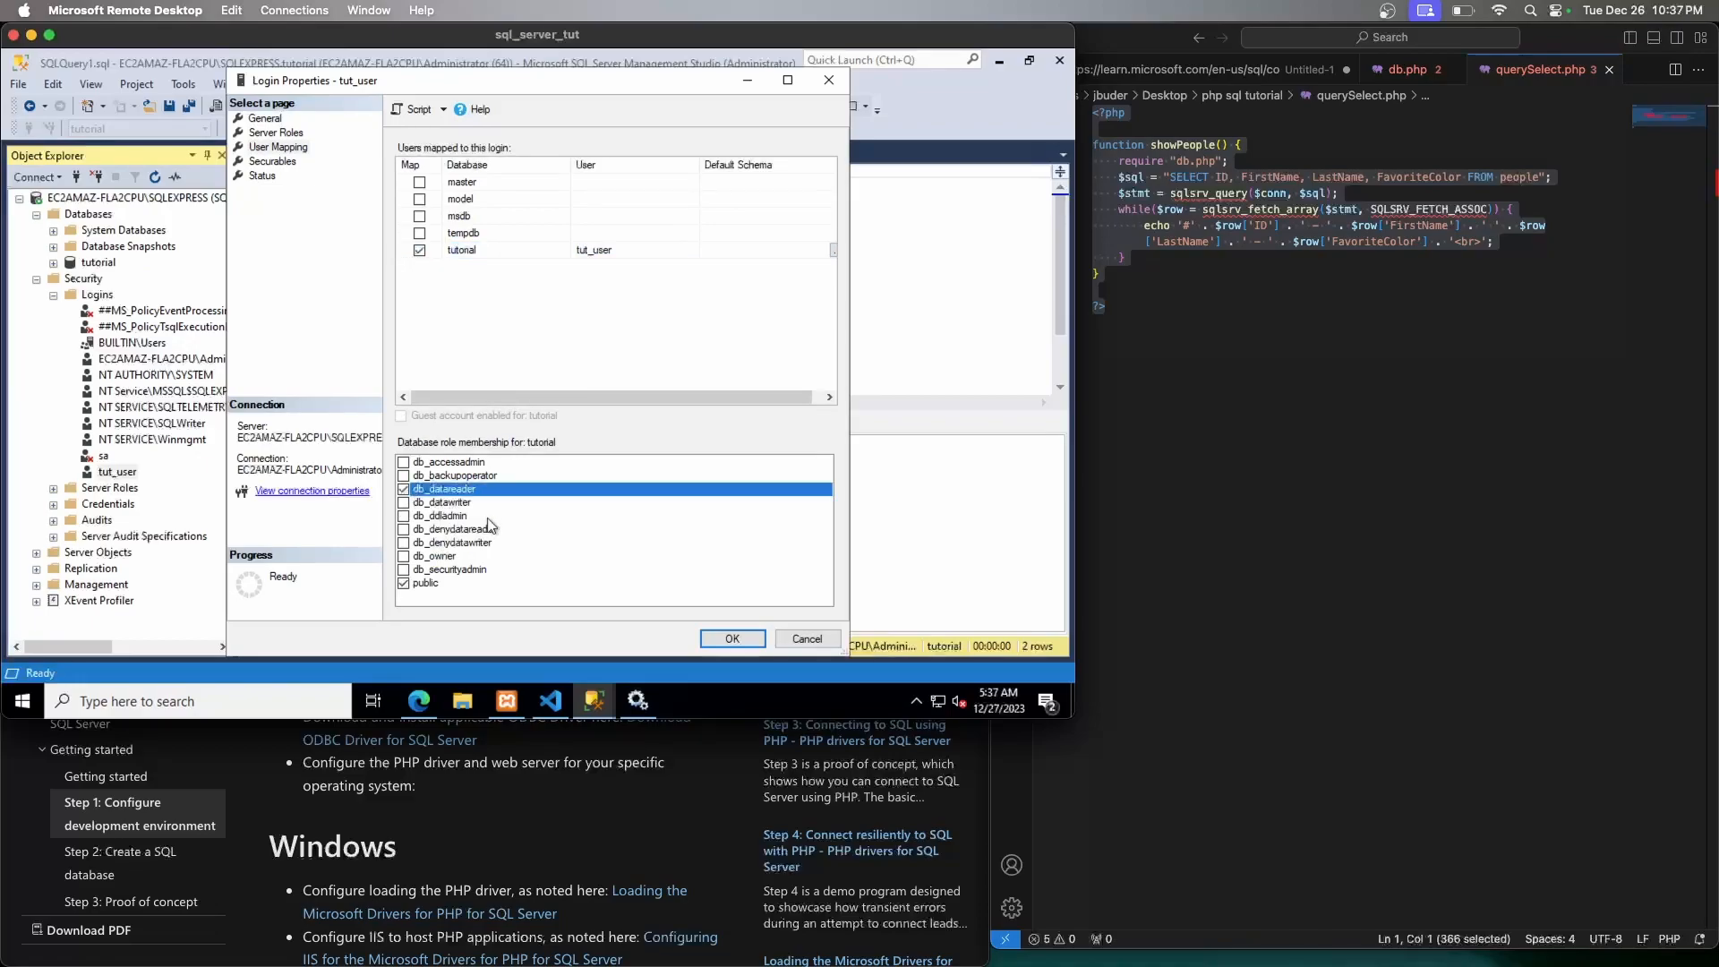
{"action": "left_click", "coordinate": [731, 639]}
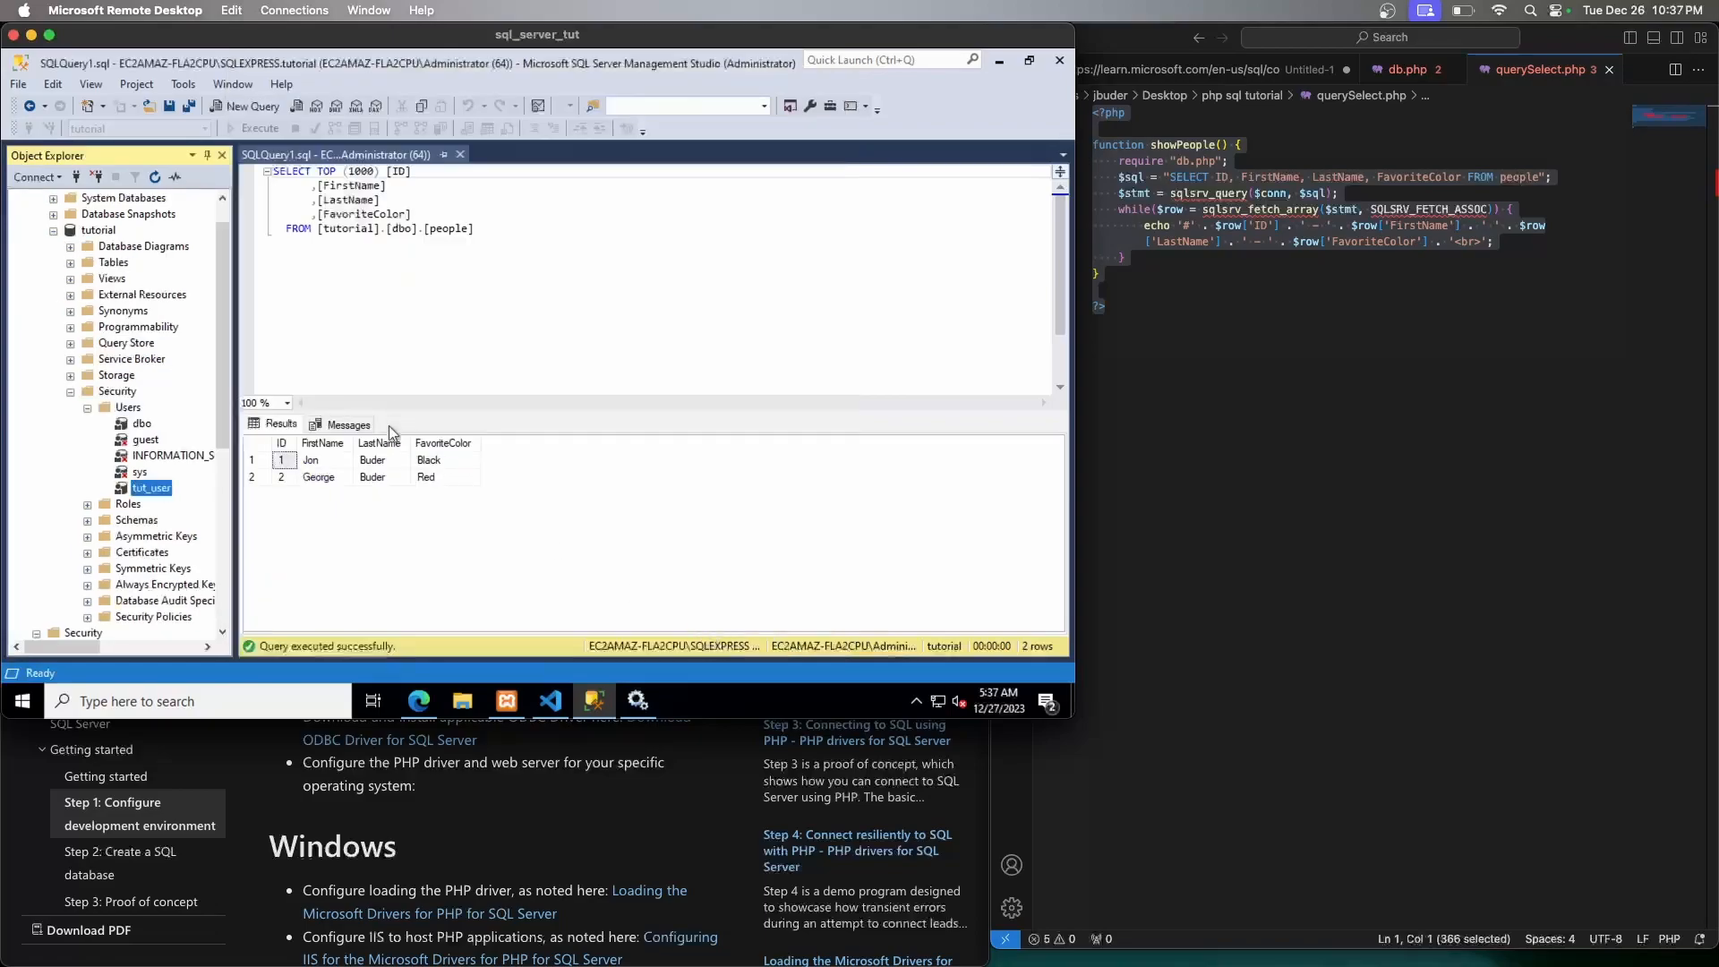
Refresh localhost/sqlserver/ in Edge to see Jon and George listed, then return to SSMS
{"action": "left_click", "coordinate": [414, 702]}
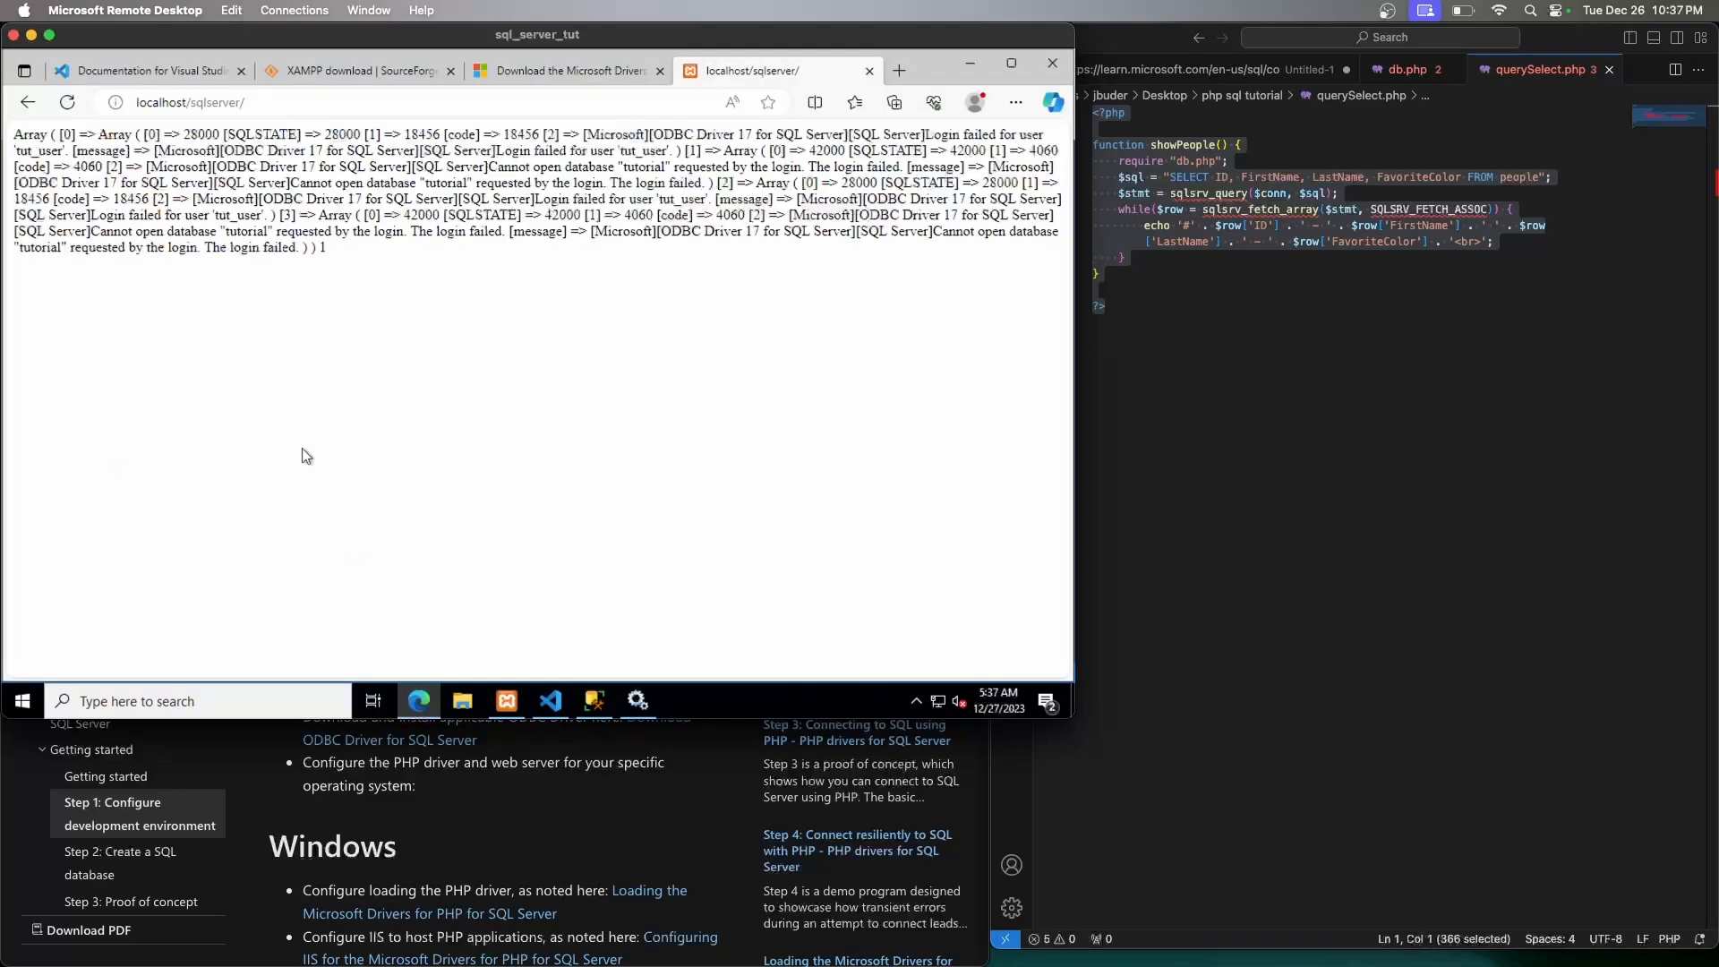
{"action": "key", "text": "F5"}
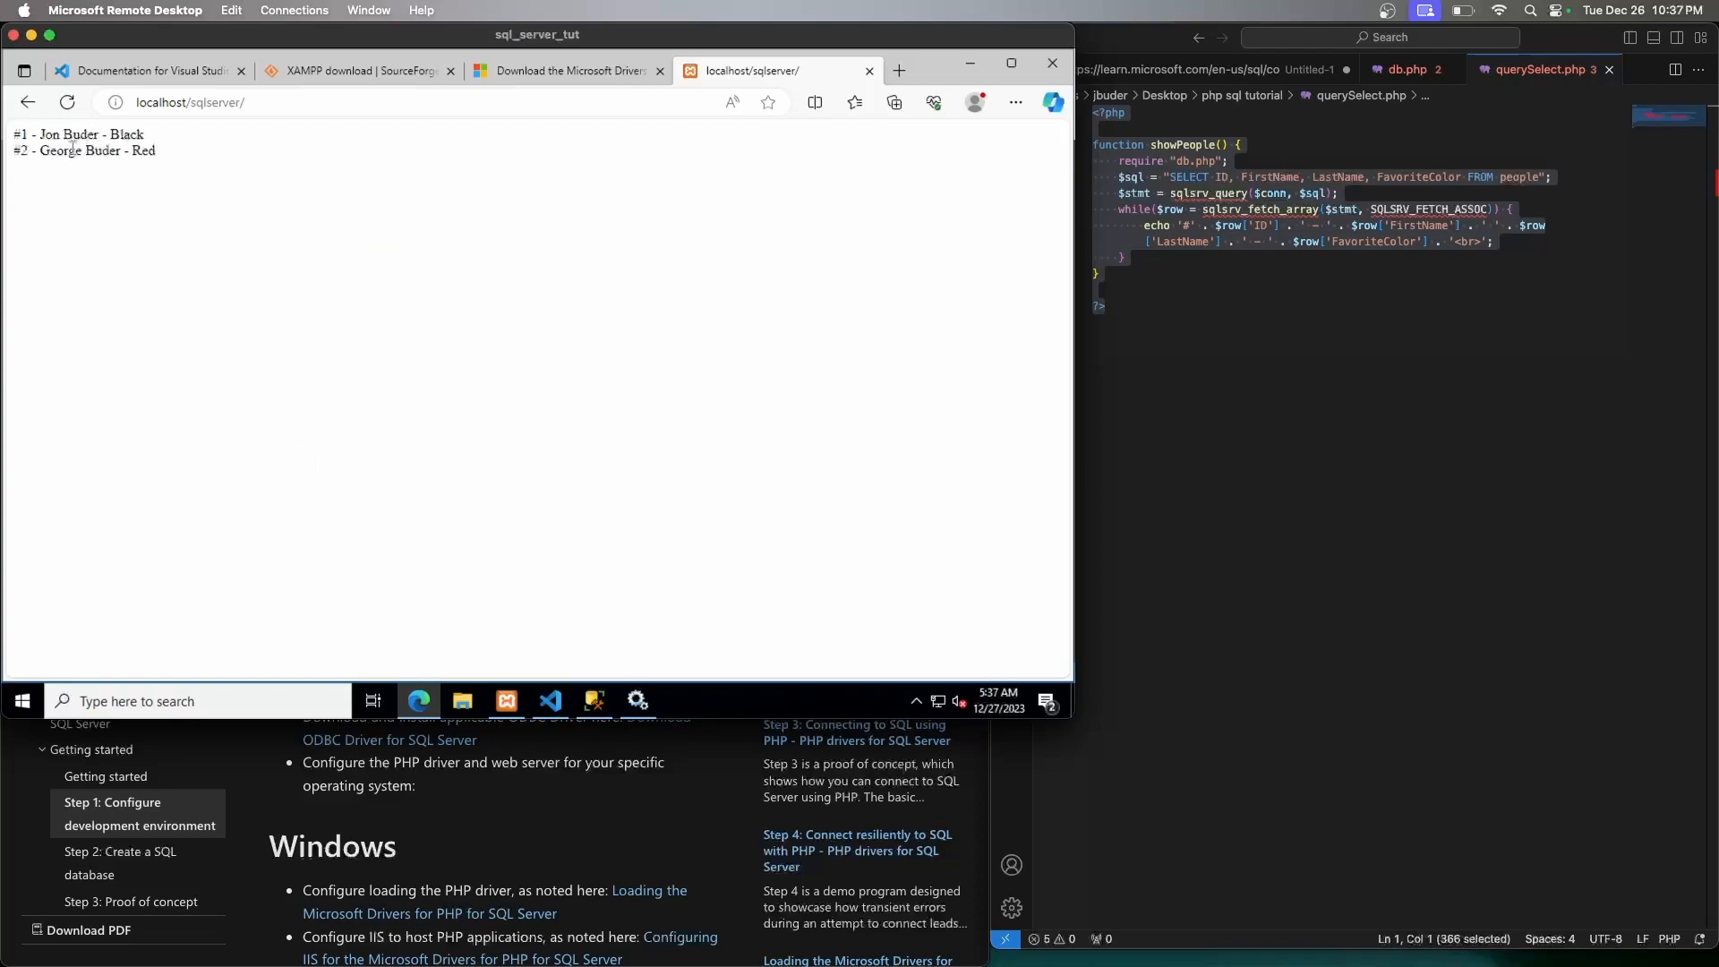
{"action": "left_click", "coordinate": [594, 701]}
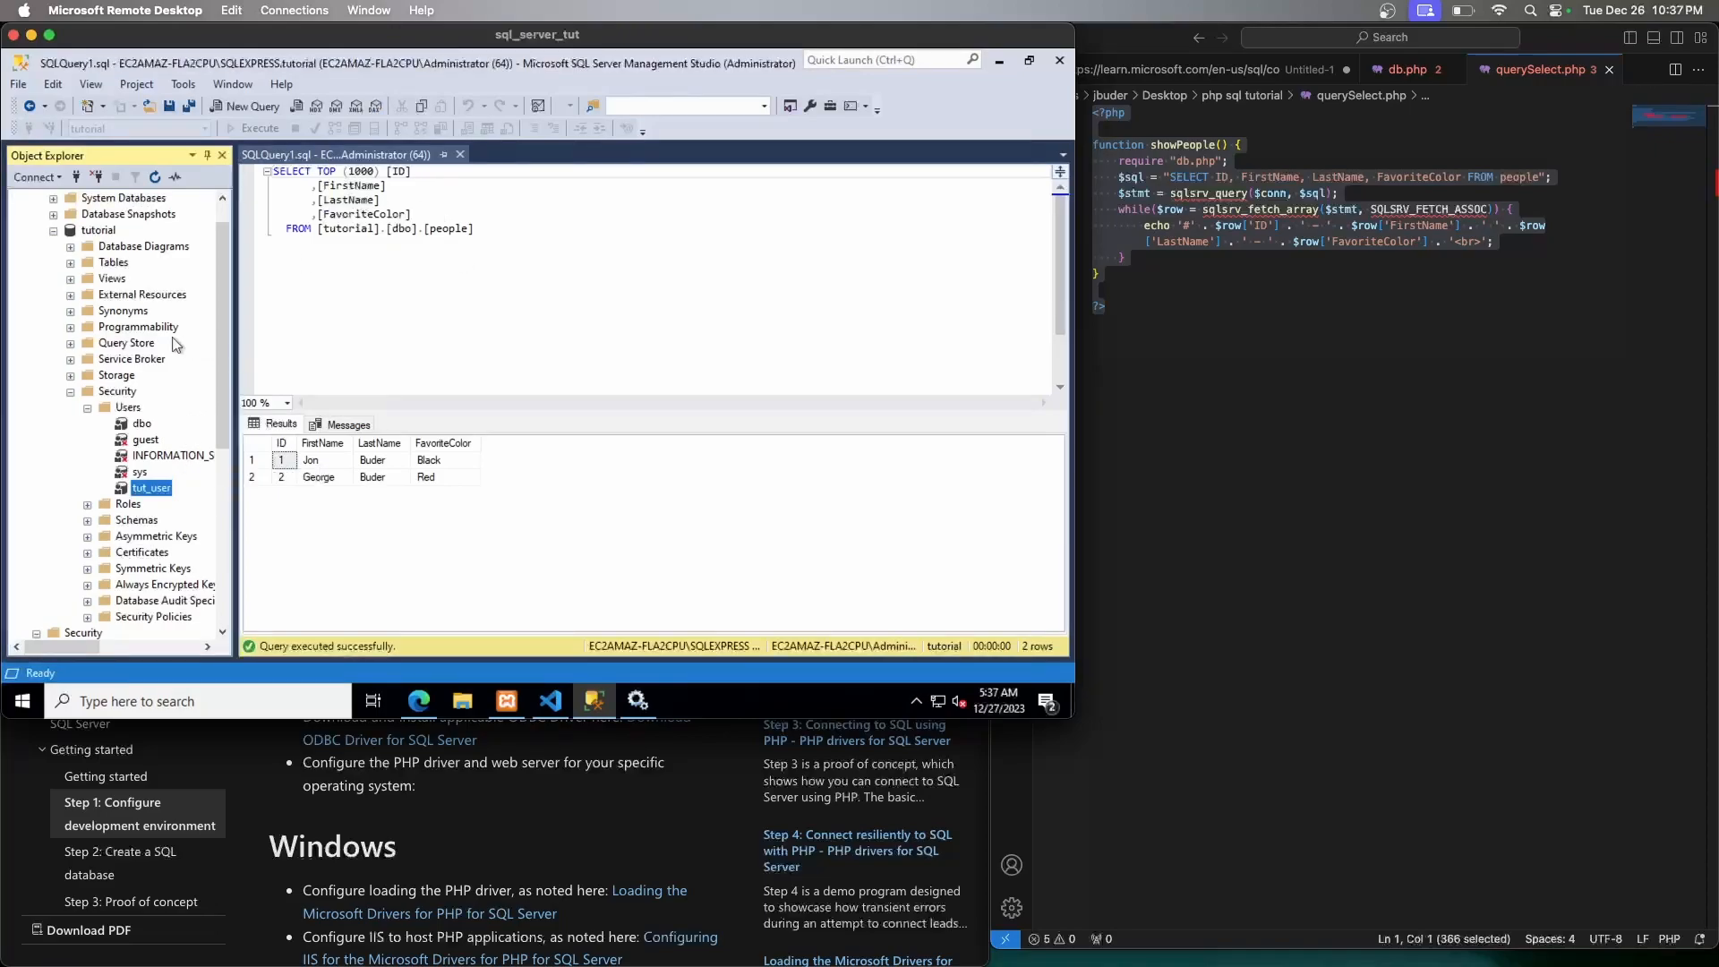
Open the tutorial database's dbo.people table with Edit Top 200 Rows
{"action": "left_click", "coordinate": [71, 392]}
{"action": "left_click", "coordinate": [53, 230]}
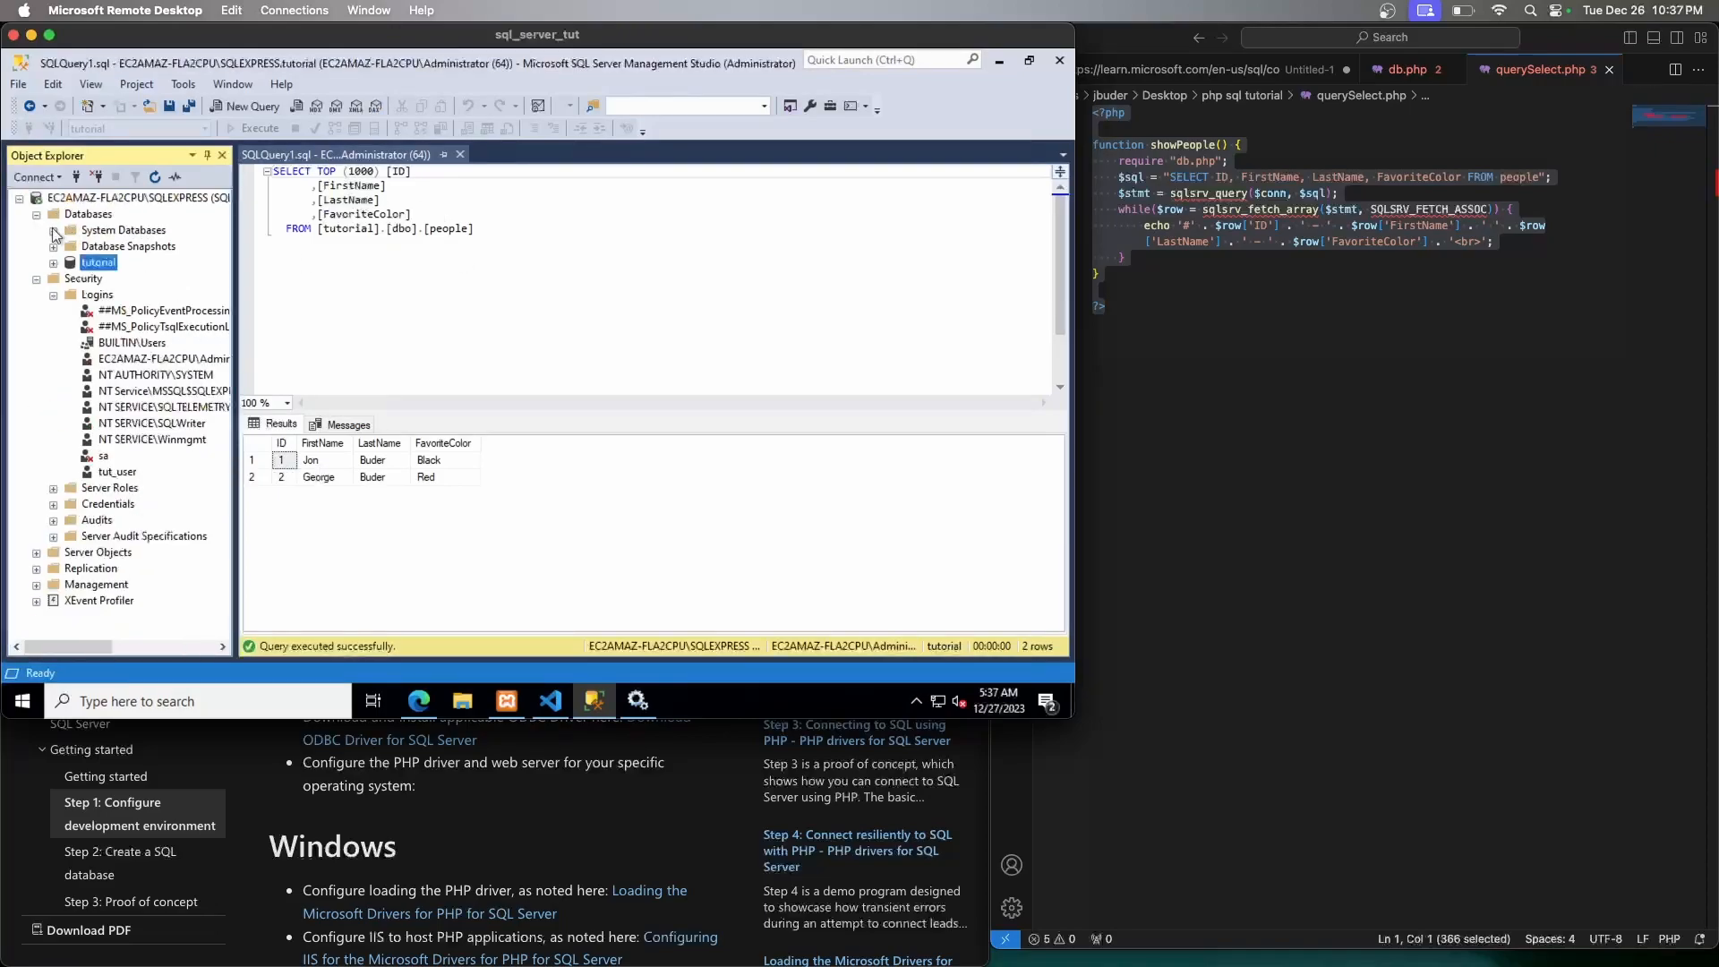
{"action": "right_click", "coordinate": [86, 263]}
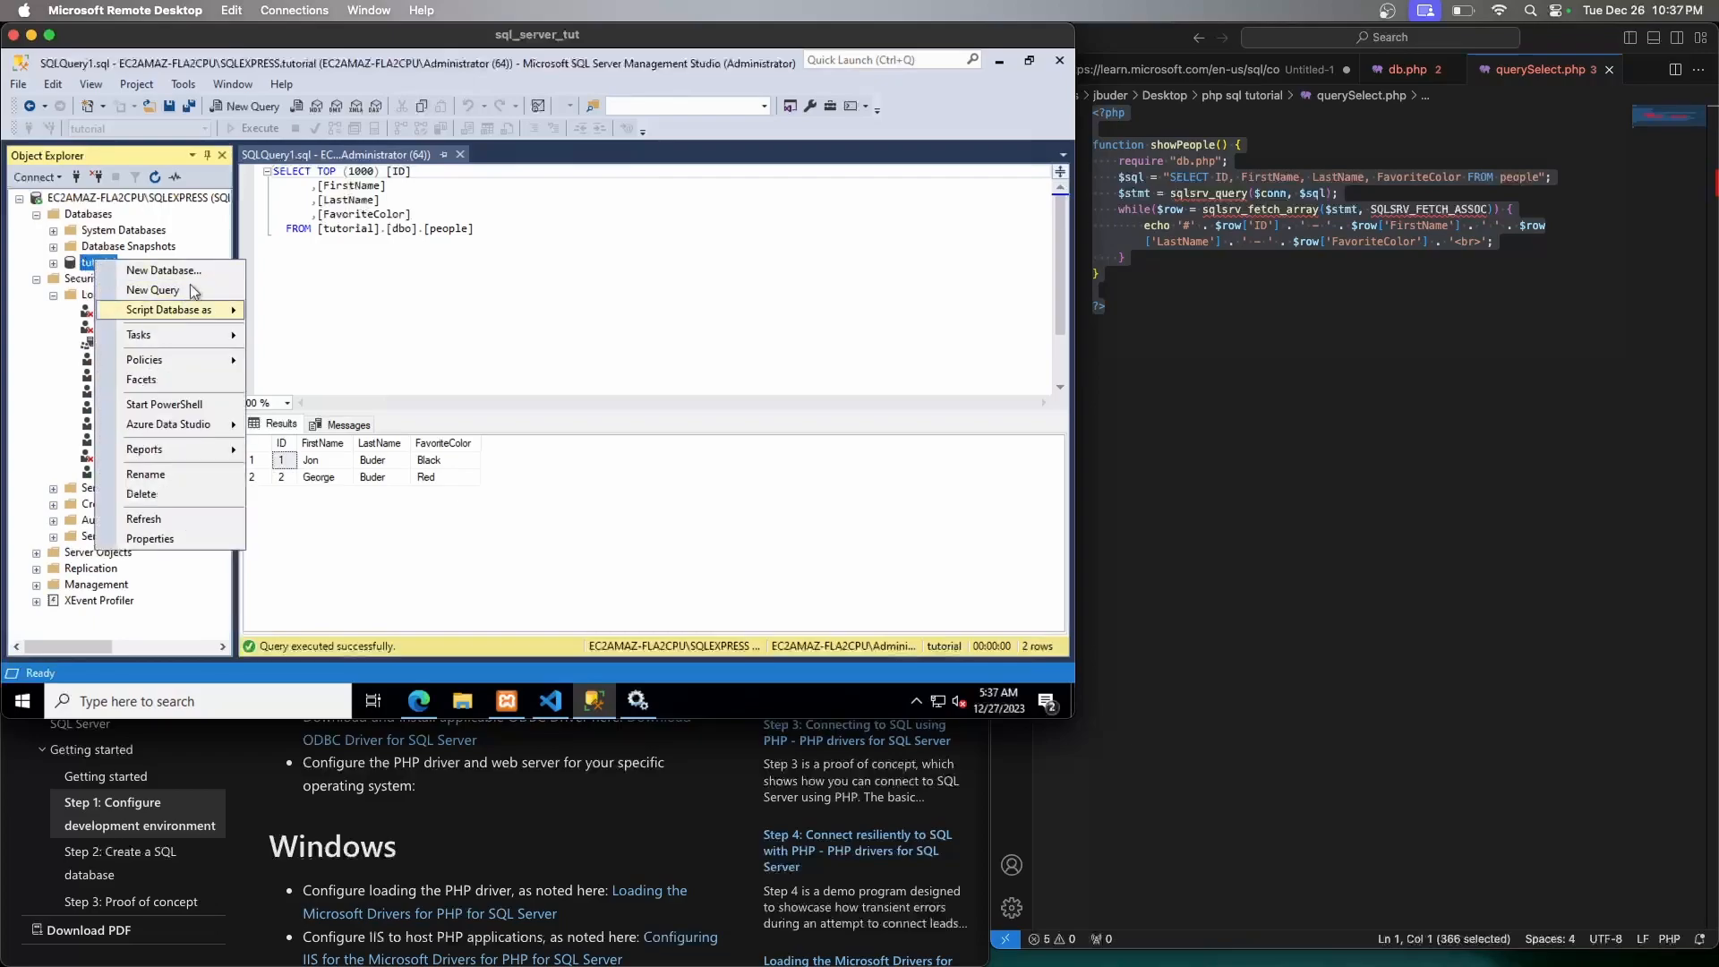
{"action": "left_click", "coordinate": [54, 263]}
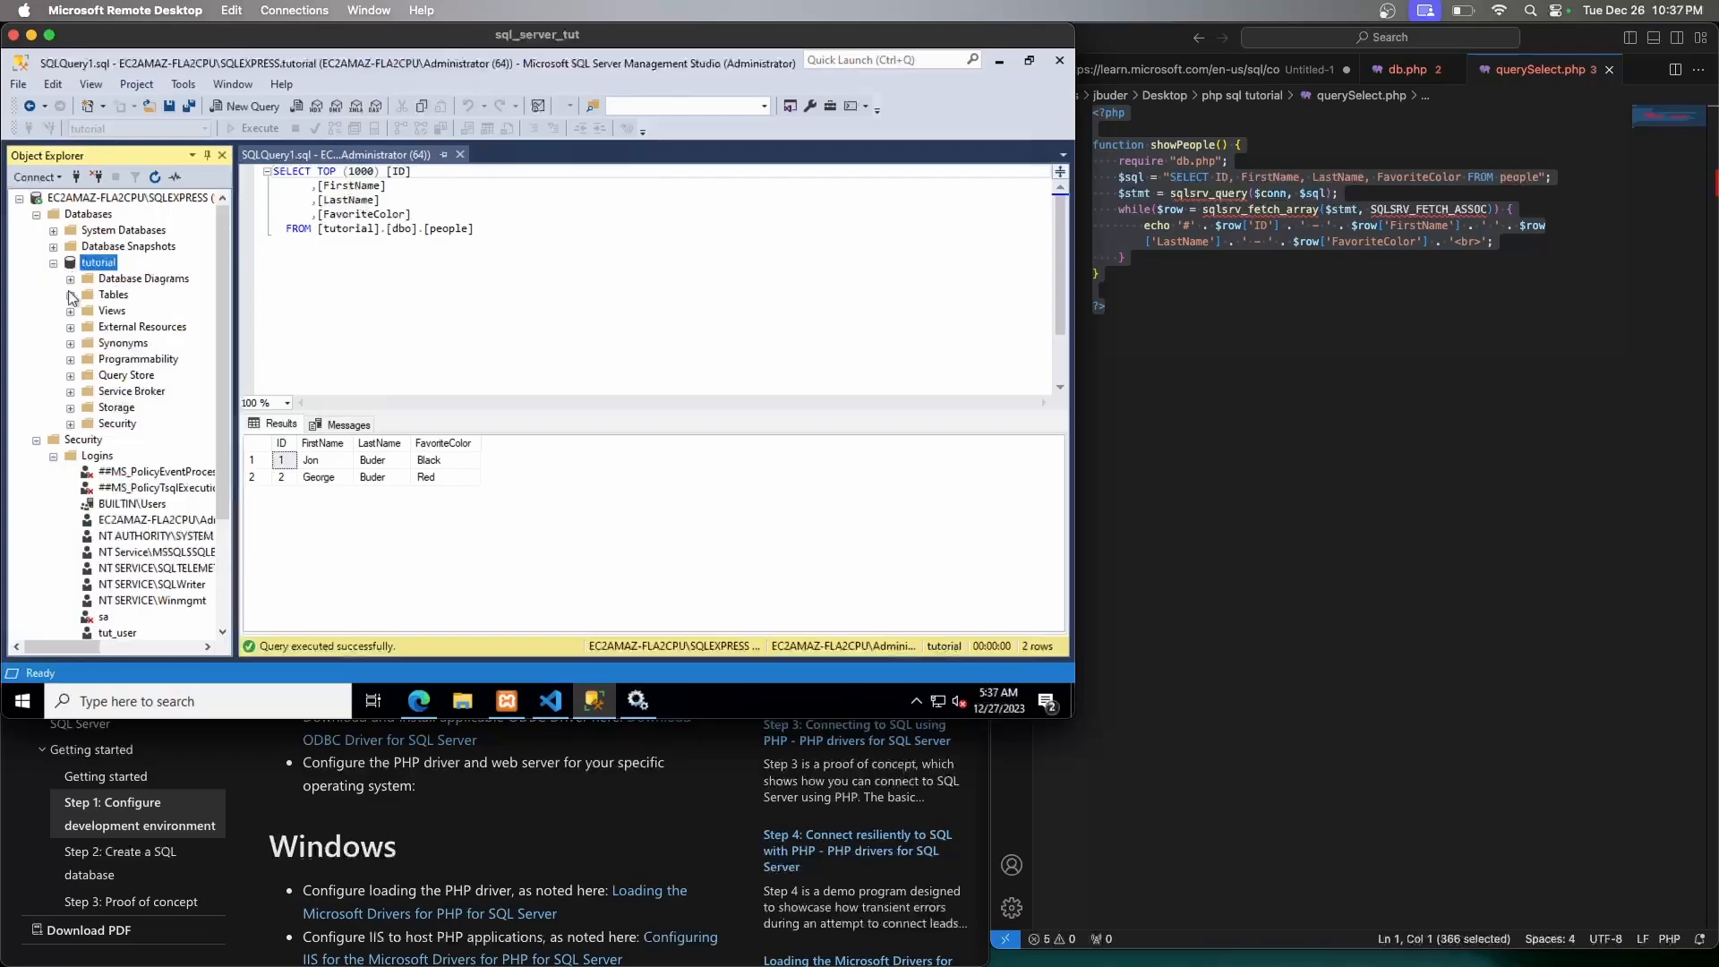
{"action": "left_click", "coordinate": [70, 294]}
{"action": "right_click", "coordinate": [130, 377]}
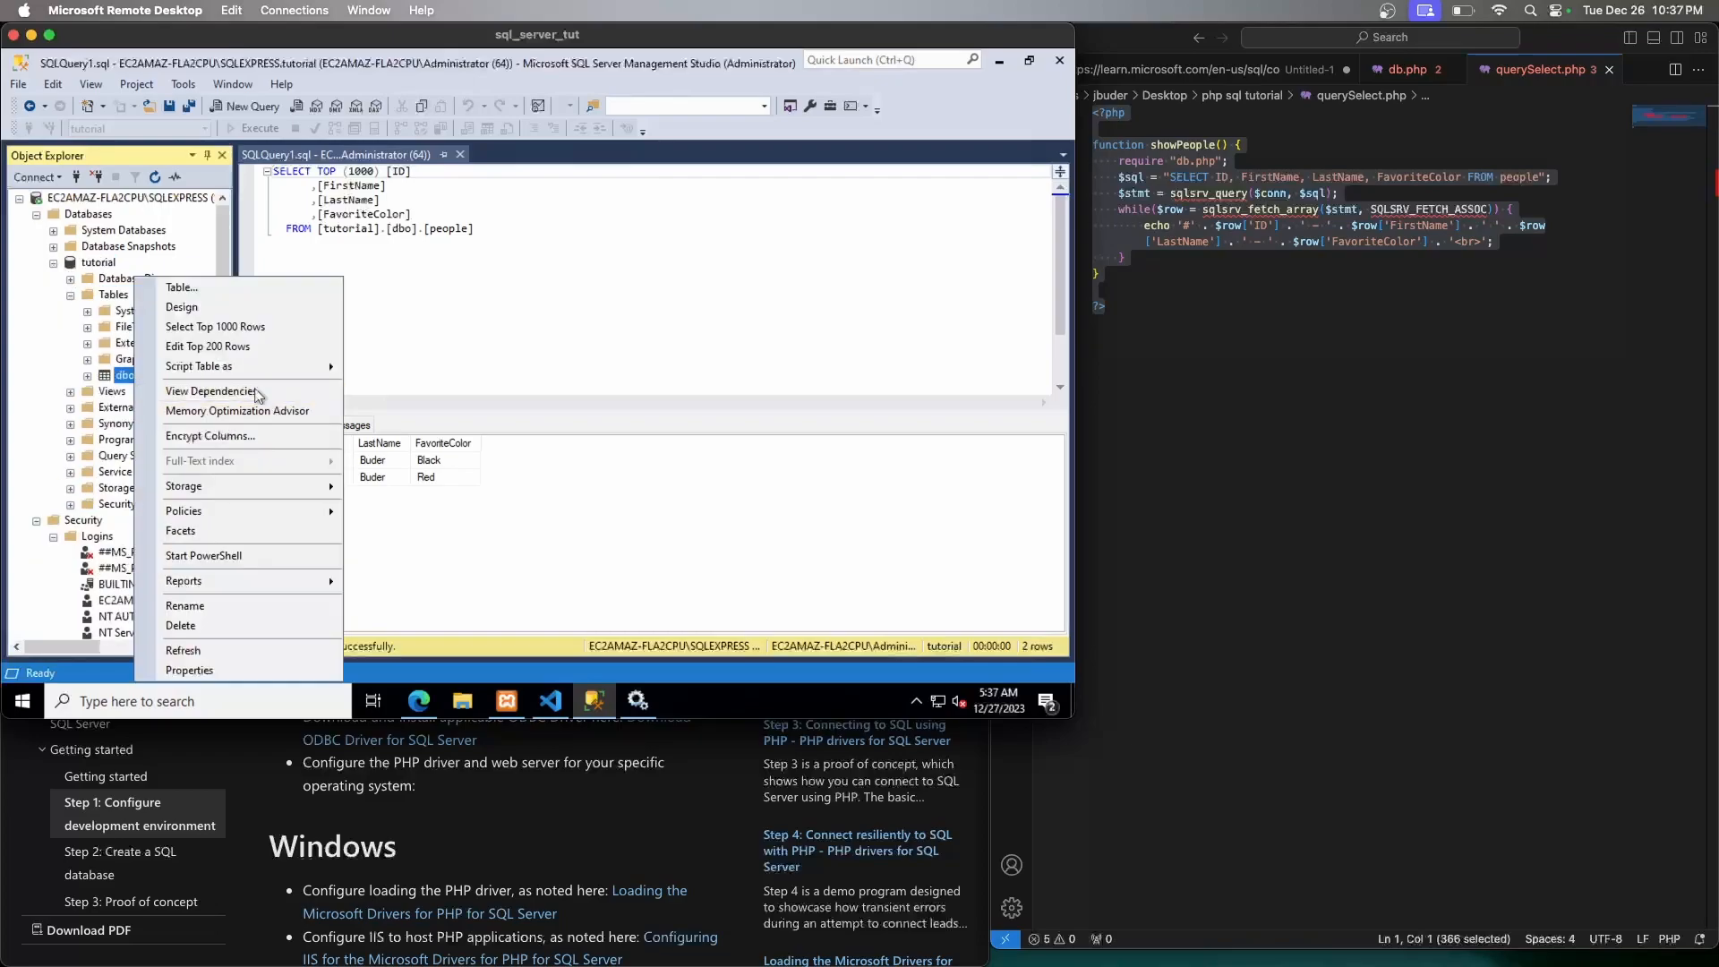
{"action": "left_click", "coordinate": [292, 348]}
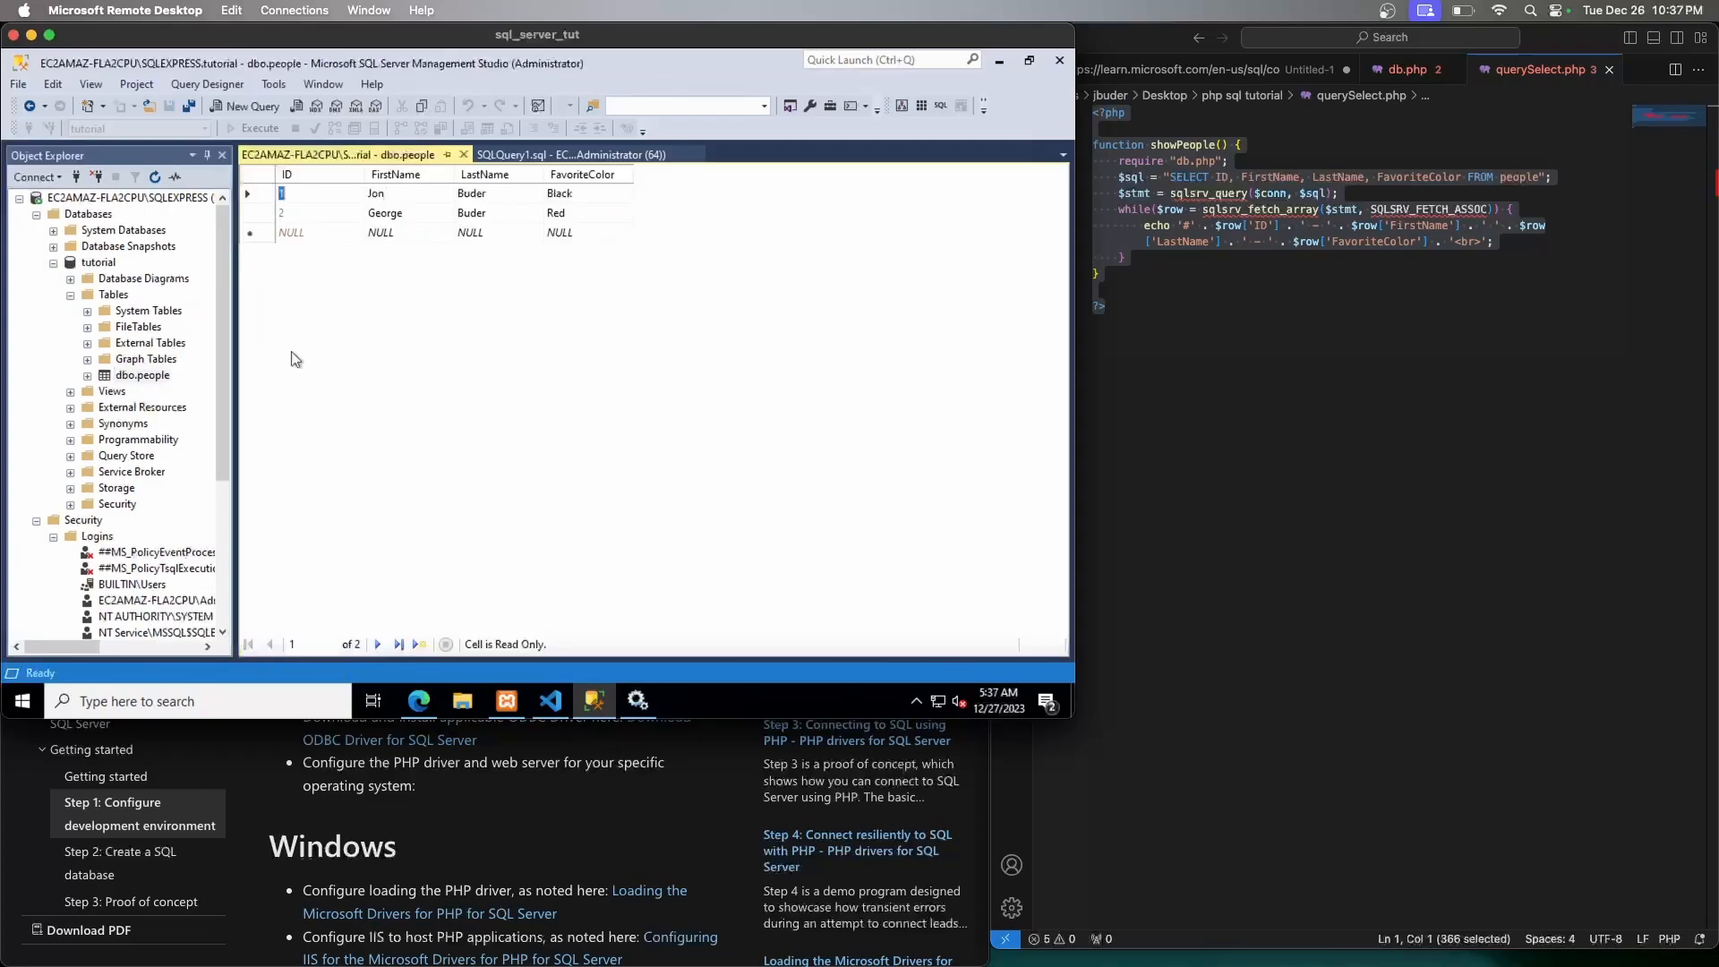
{"action": "left_click", "coordinate": [328, 232]}
{"action": "left_click", "coordinate": [410, 231]}
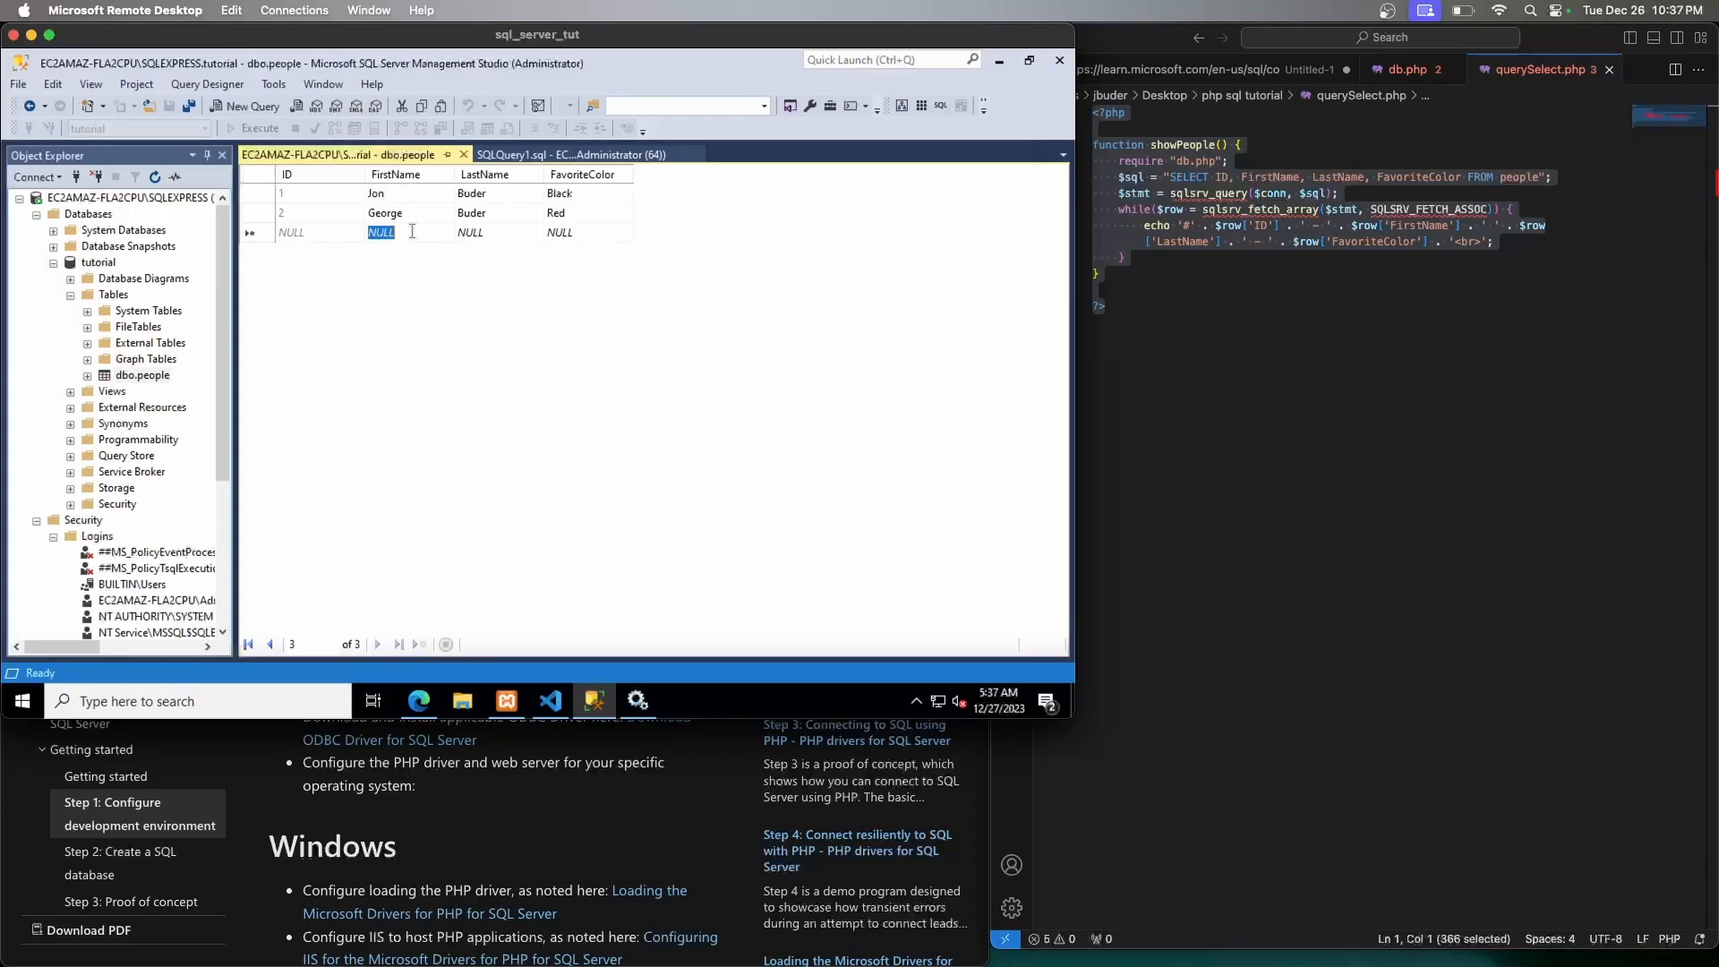
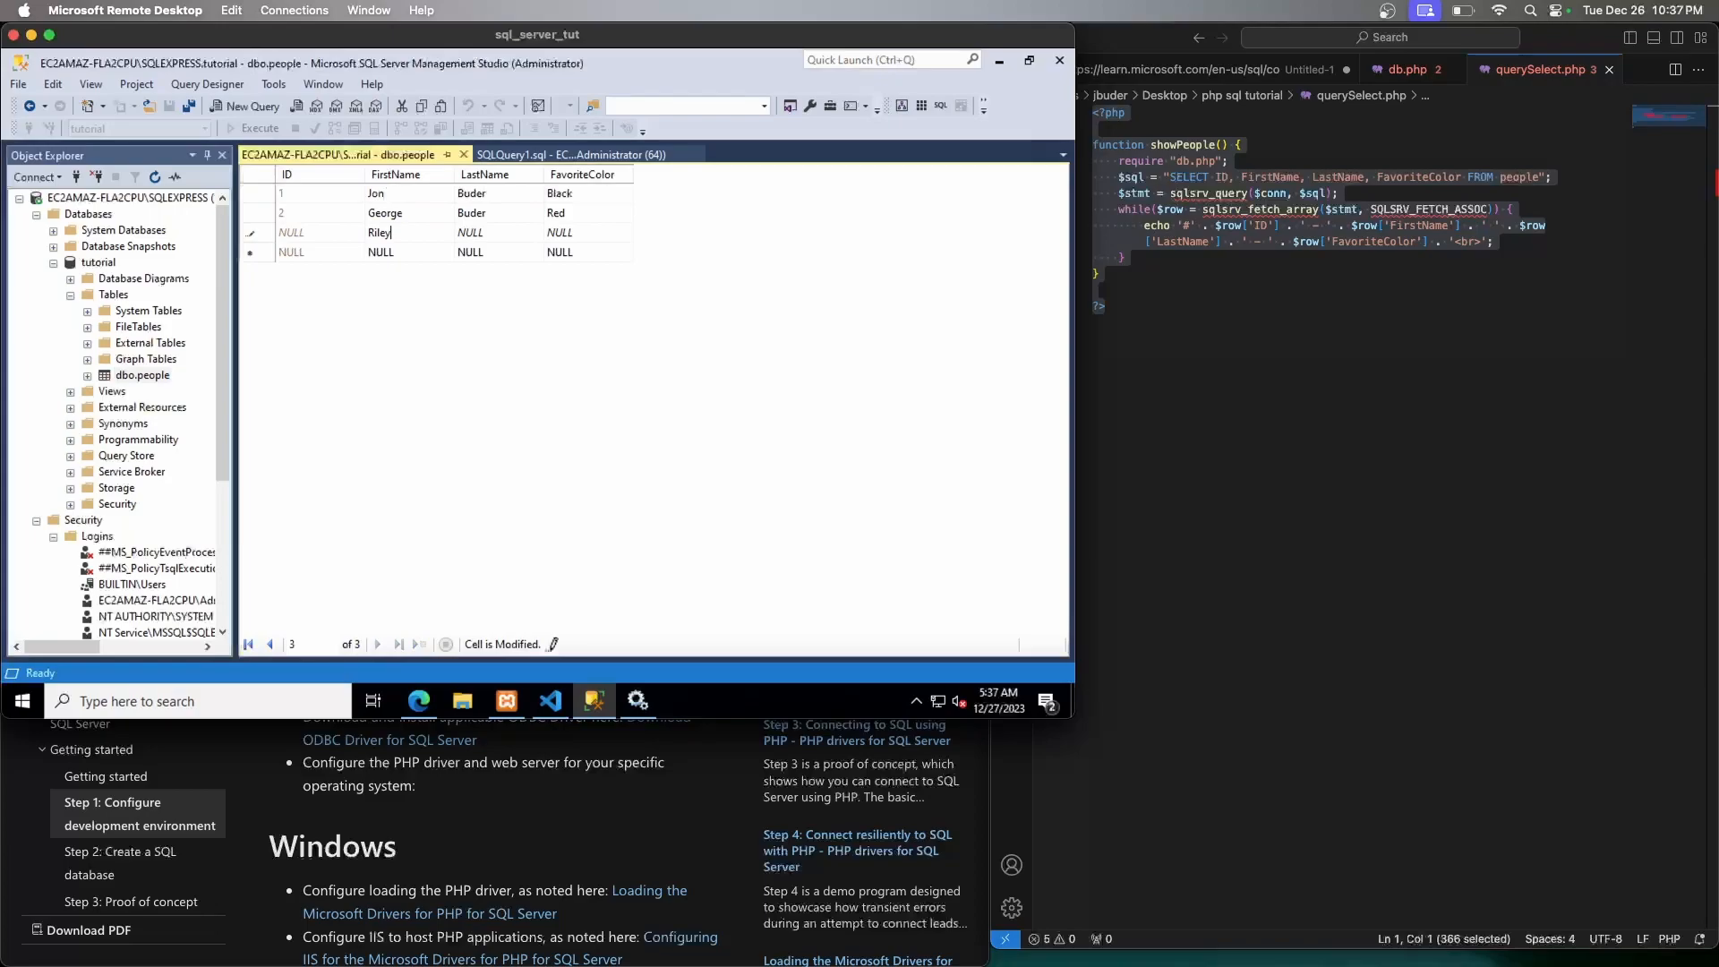
{"action": "key", "text": "Tab"}
{"action": "key", "text": "Tab"}
{"action": "type", "text": "Gree"}
{"action": "key", "text": "Return"}
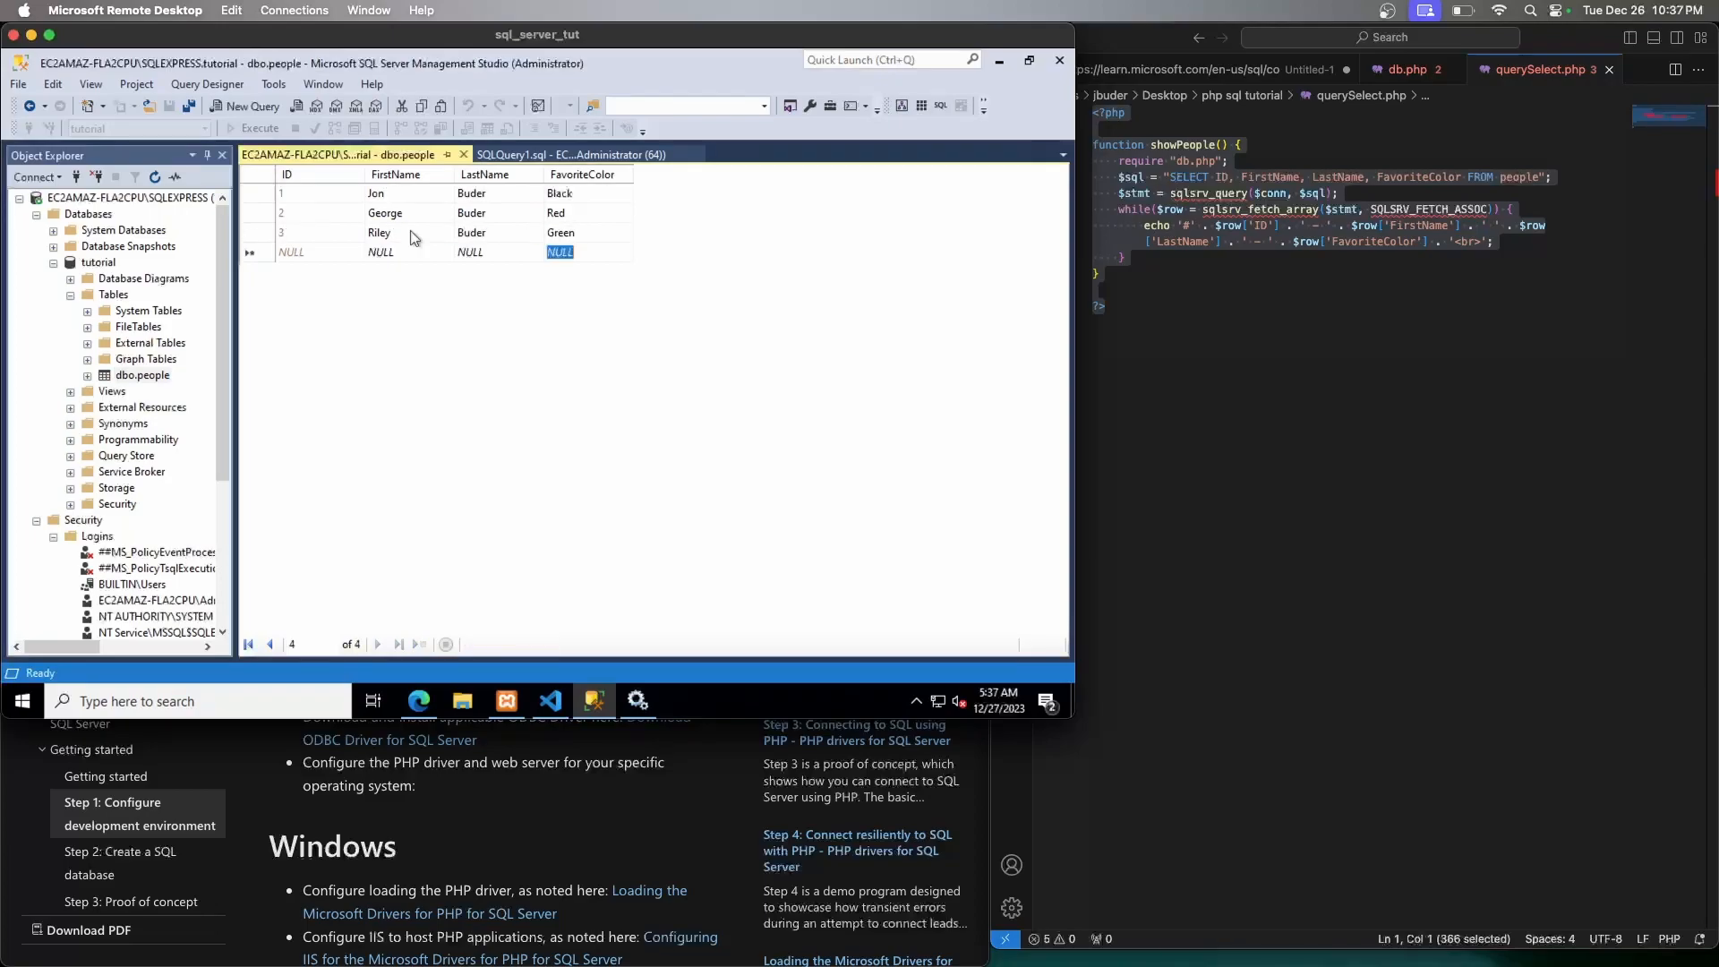
{"action": "left_click", "coordinate": [418, 702]}
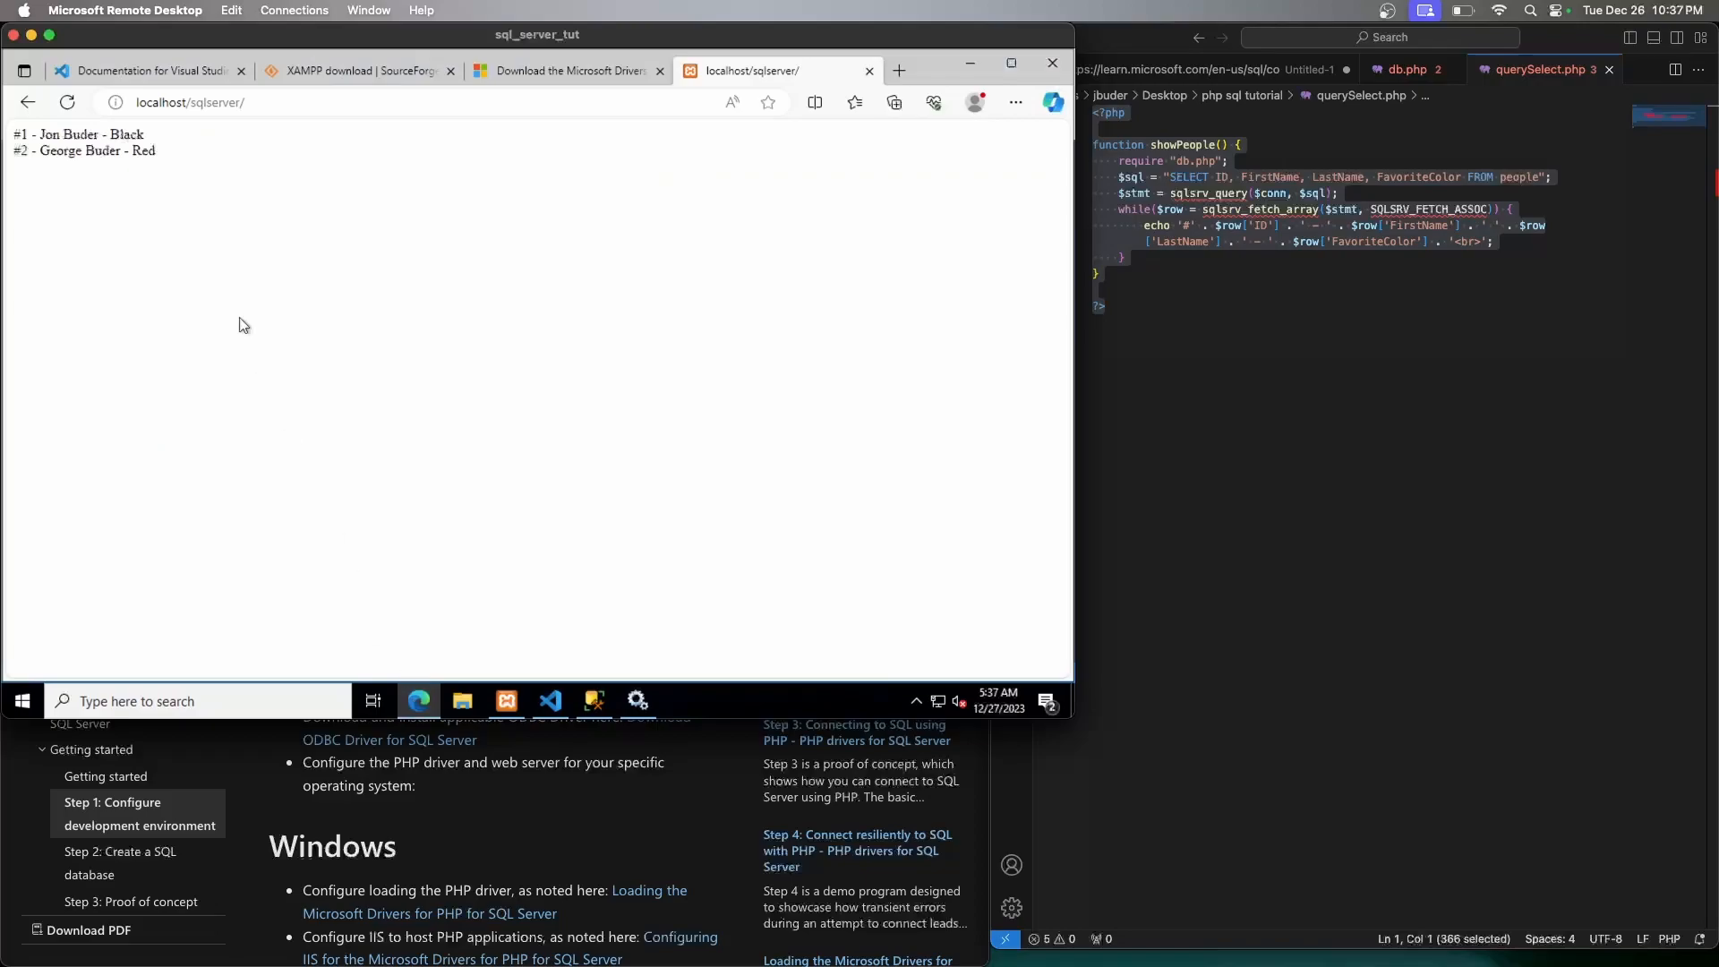
{"action": "key", "text": "F5"}
{"action": "left_click", "coordinate": [51, 36]}
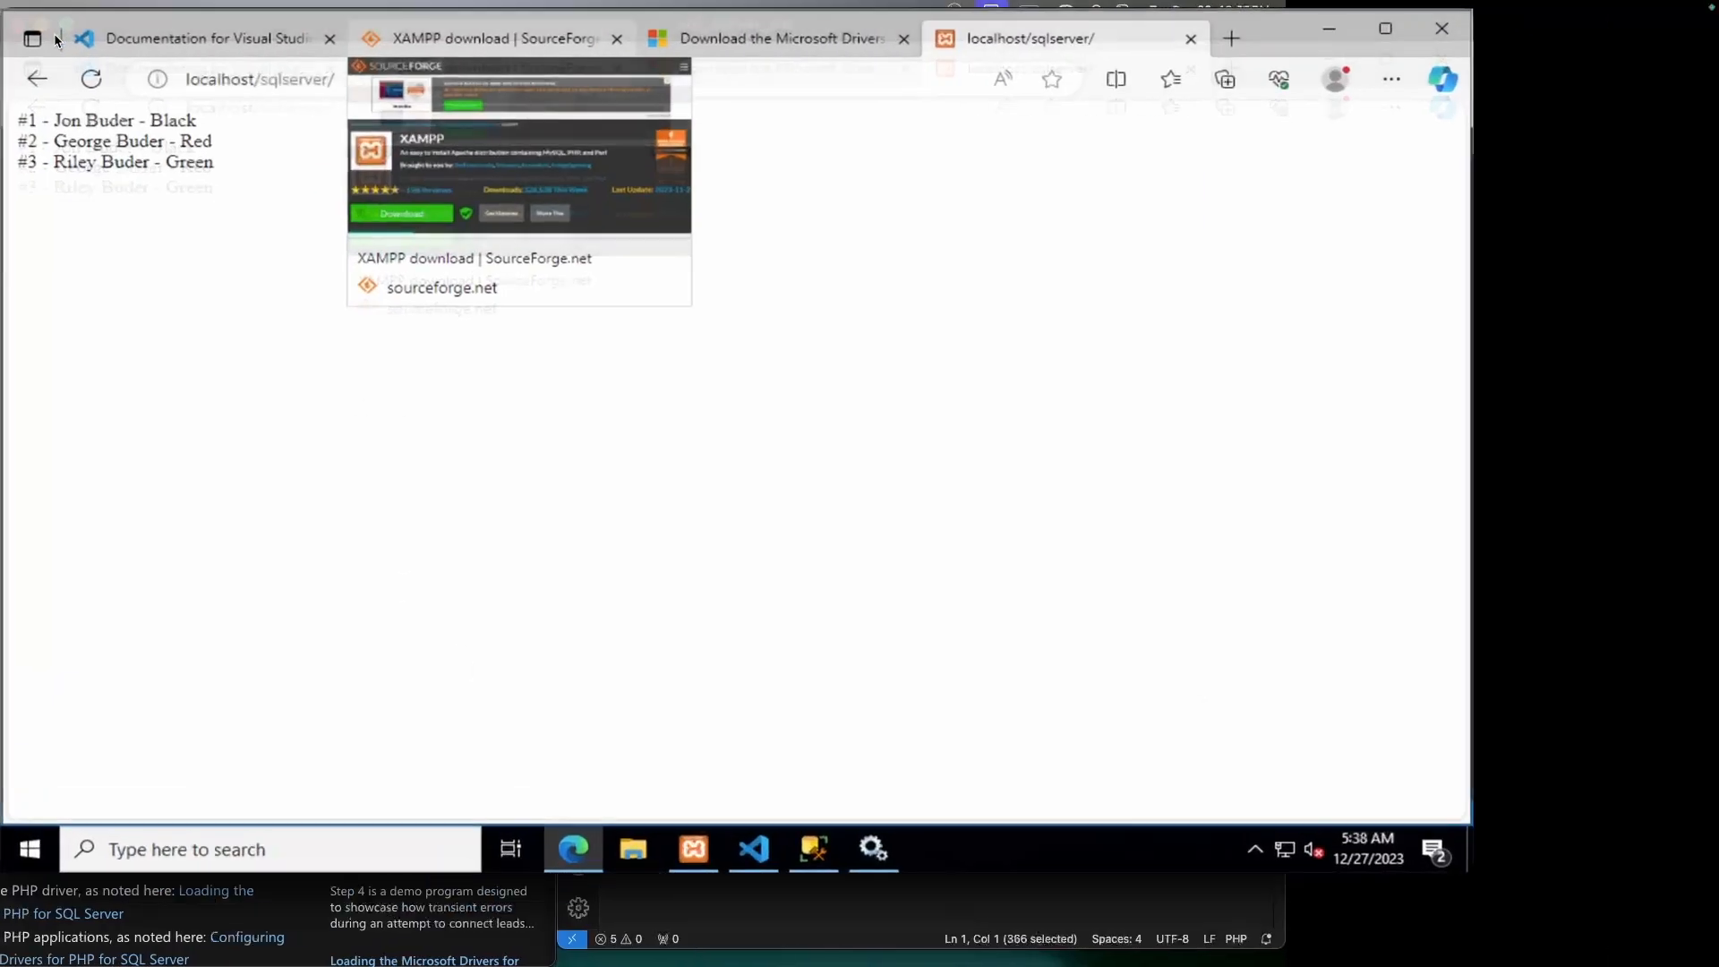
{"action": "key", "text": "ctrl+Left"}
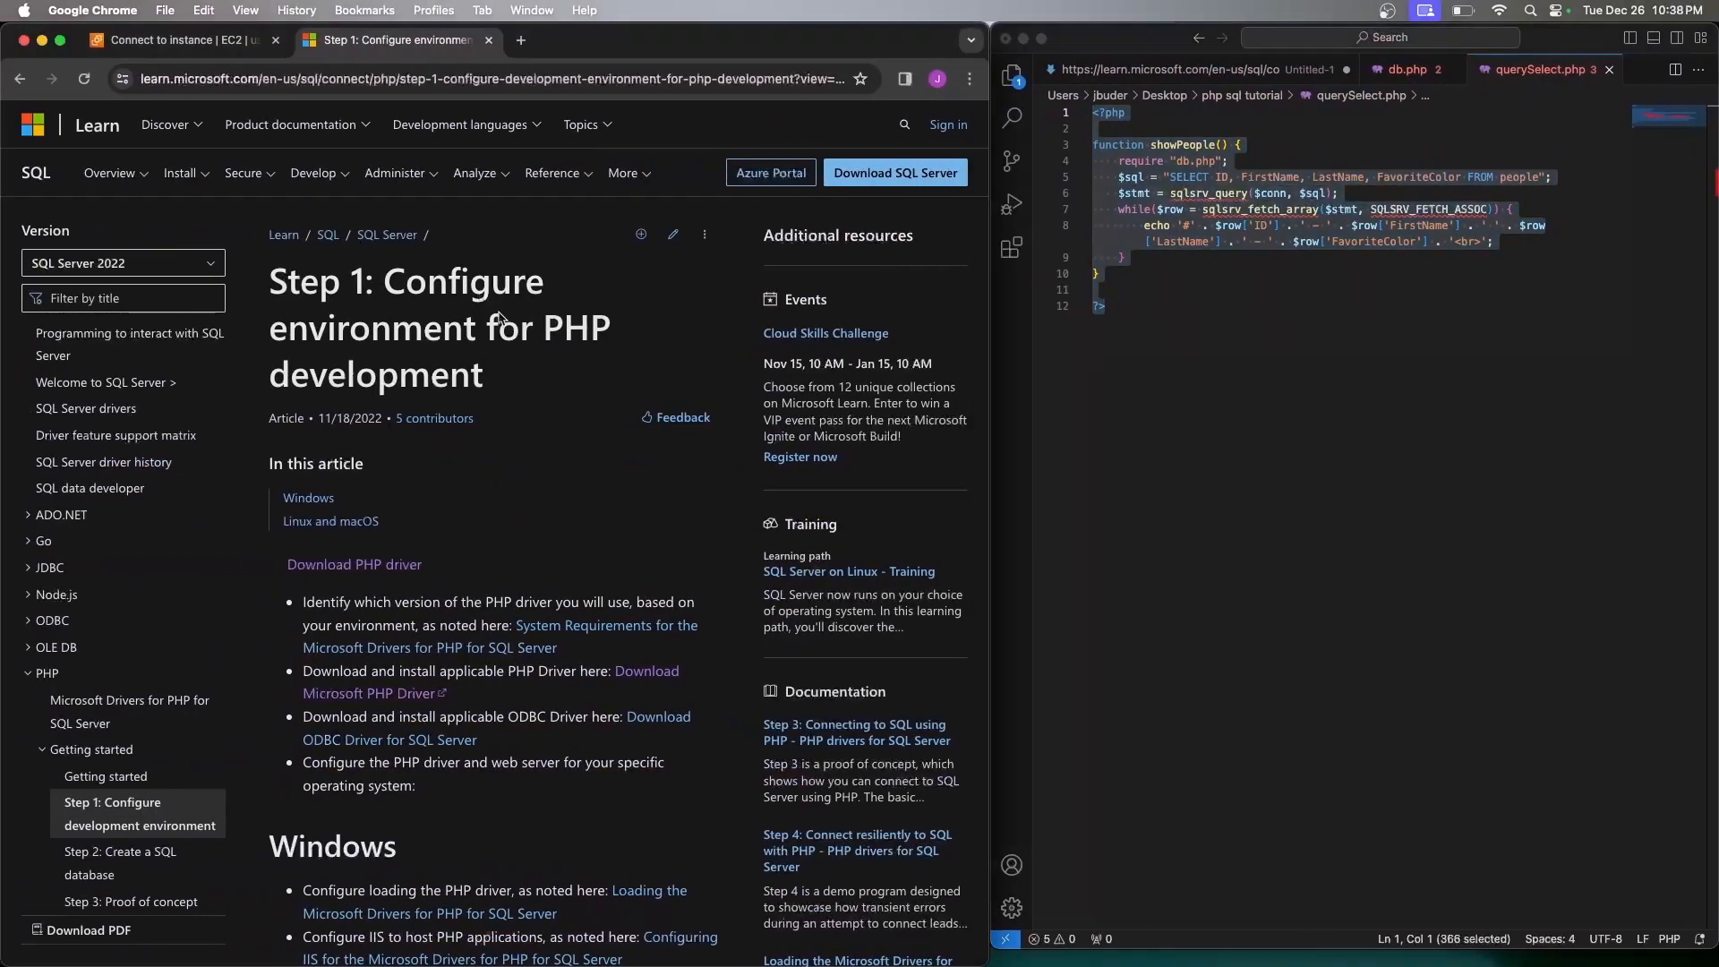
Verify the instance's inbound rules allow ports 3389 and 80, copy its public IPv4, and open a new tab
{"action": "left_click", "coordinate": [199, 45]}
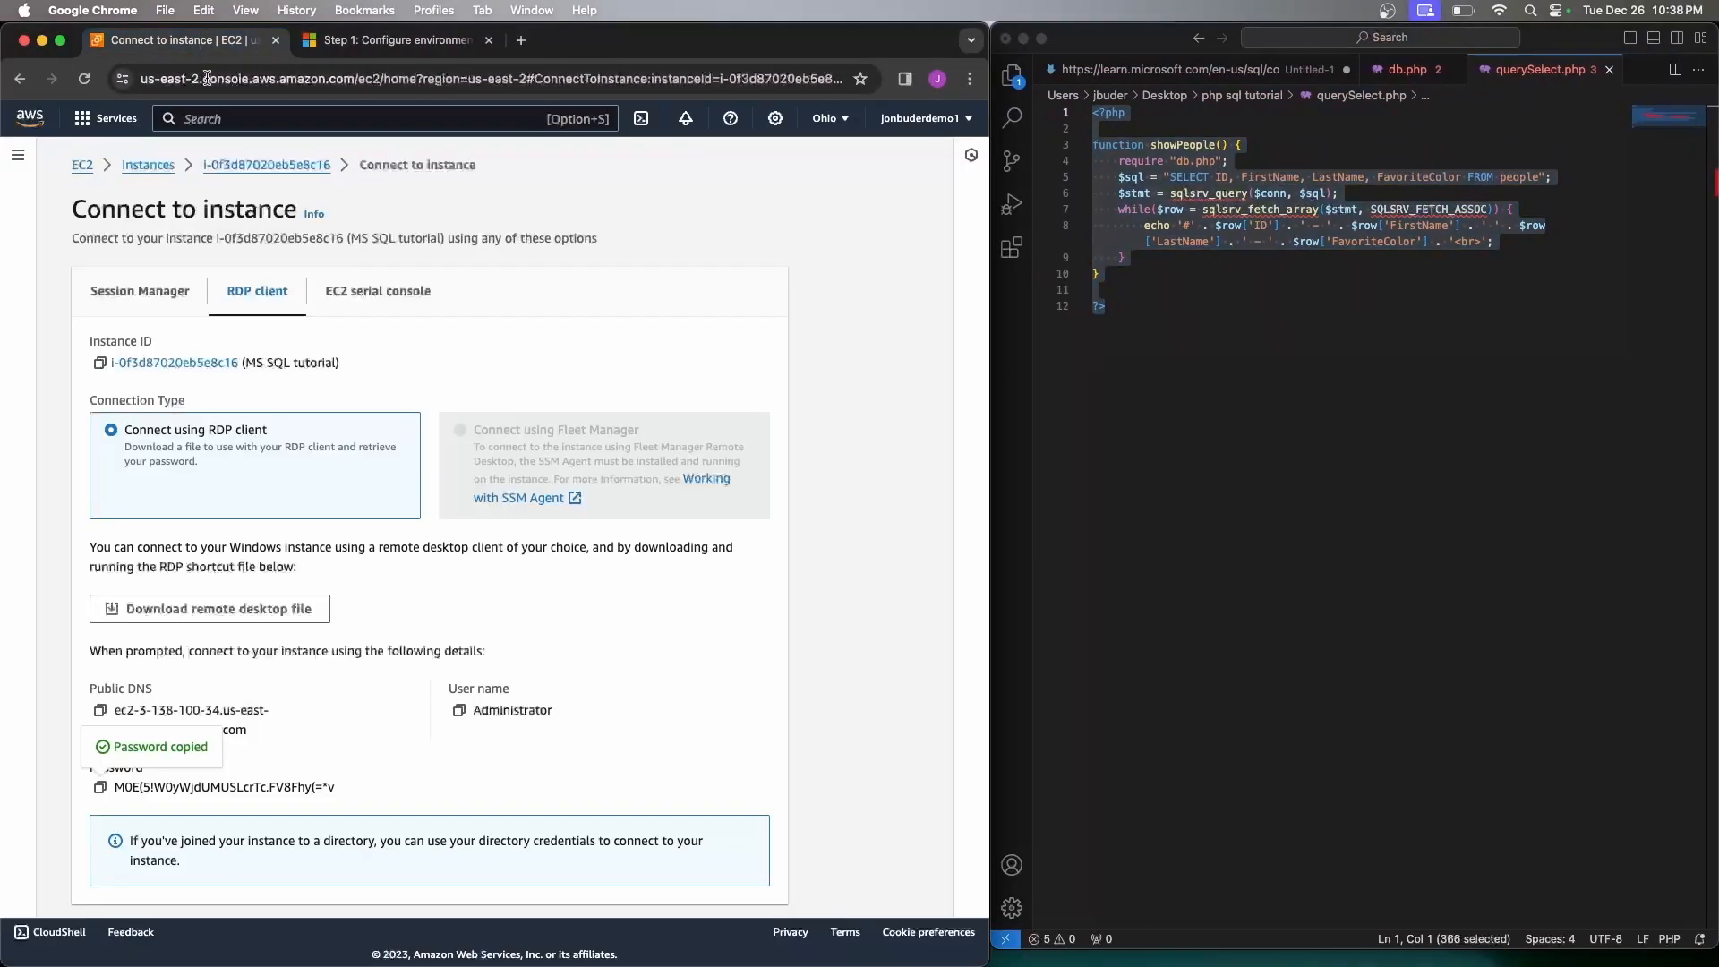
{"action": "left_click", "coordinate": [242, 168]}
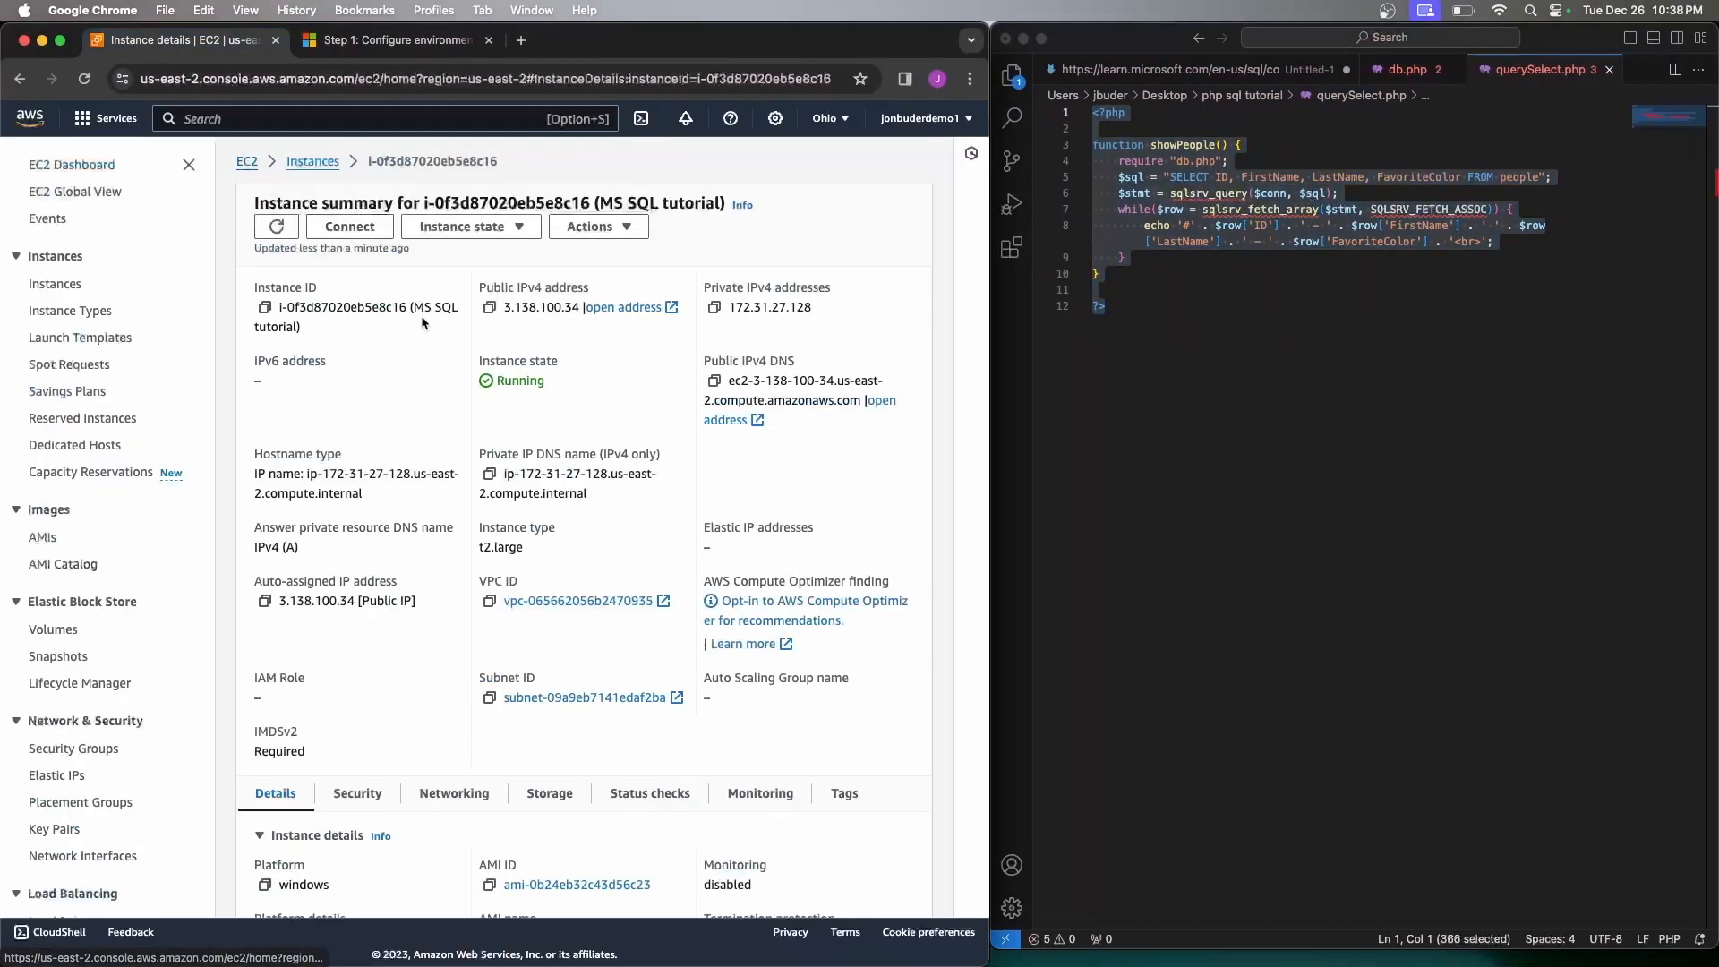
{"action": "left_click", "coordinate": [357, 791]}
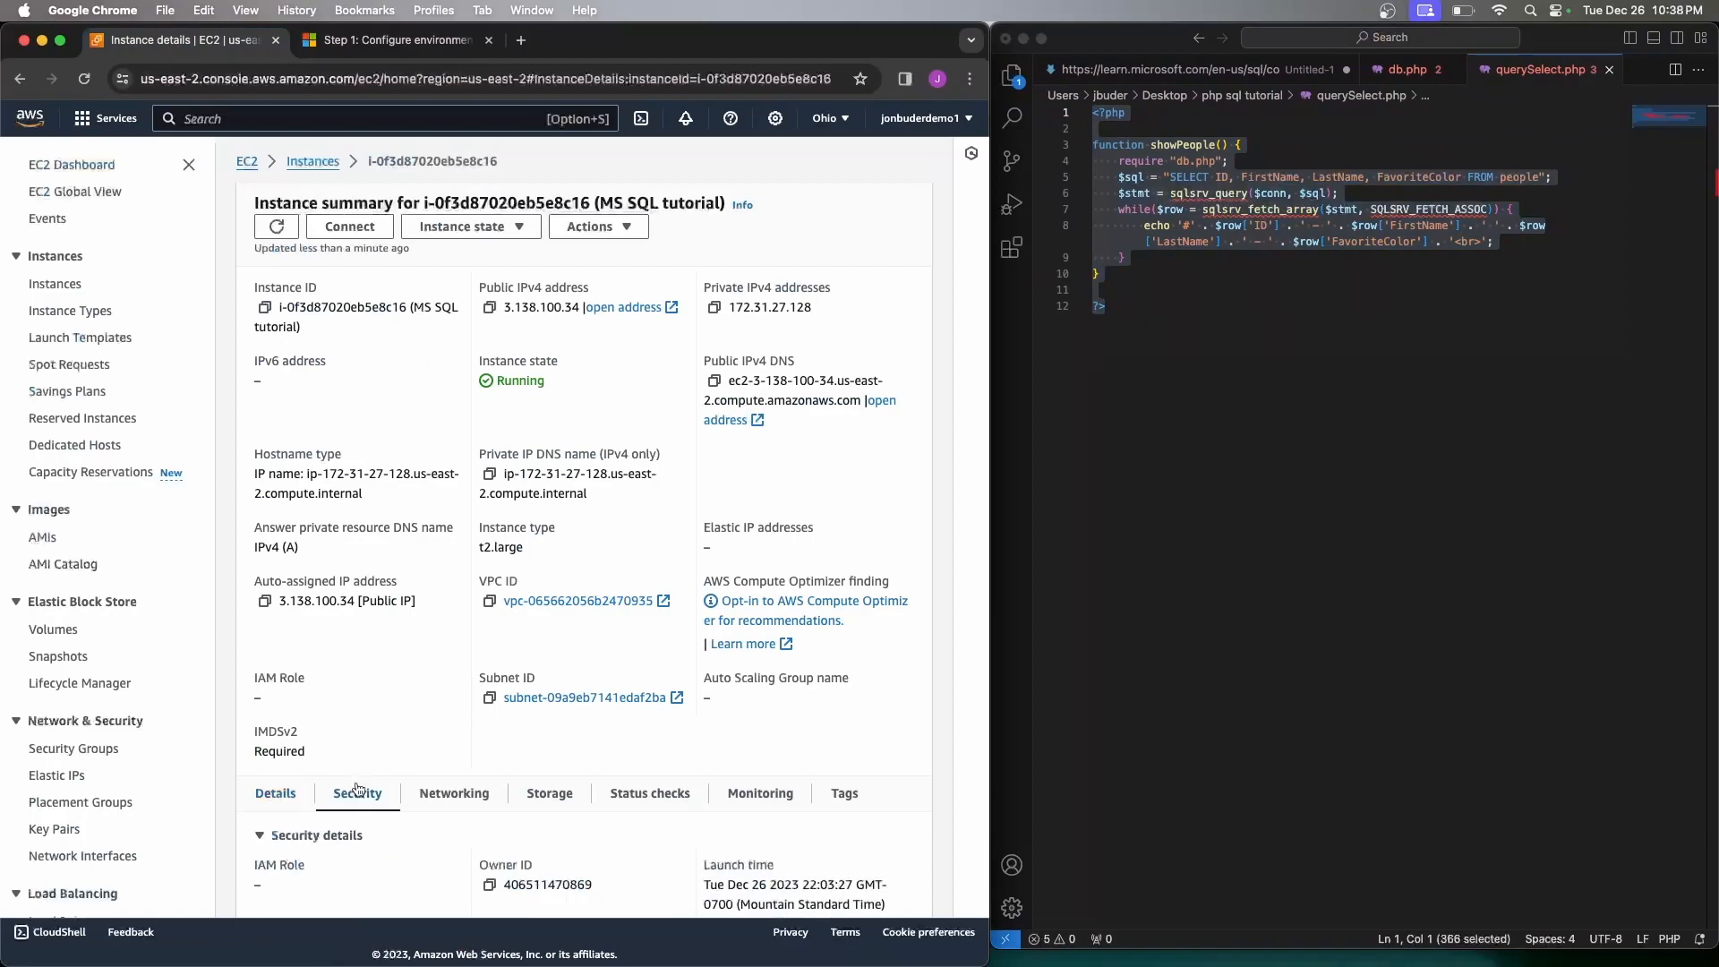
{"action": "scroll", "coordinate": [414, 689], "scroll_direction": "down", "scroll_amount": 5}
{"action": "scroll", "coordinate": [413, 689], "scroll_direction": "down", "scroll_amount": 2}
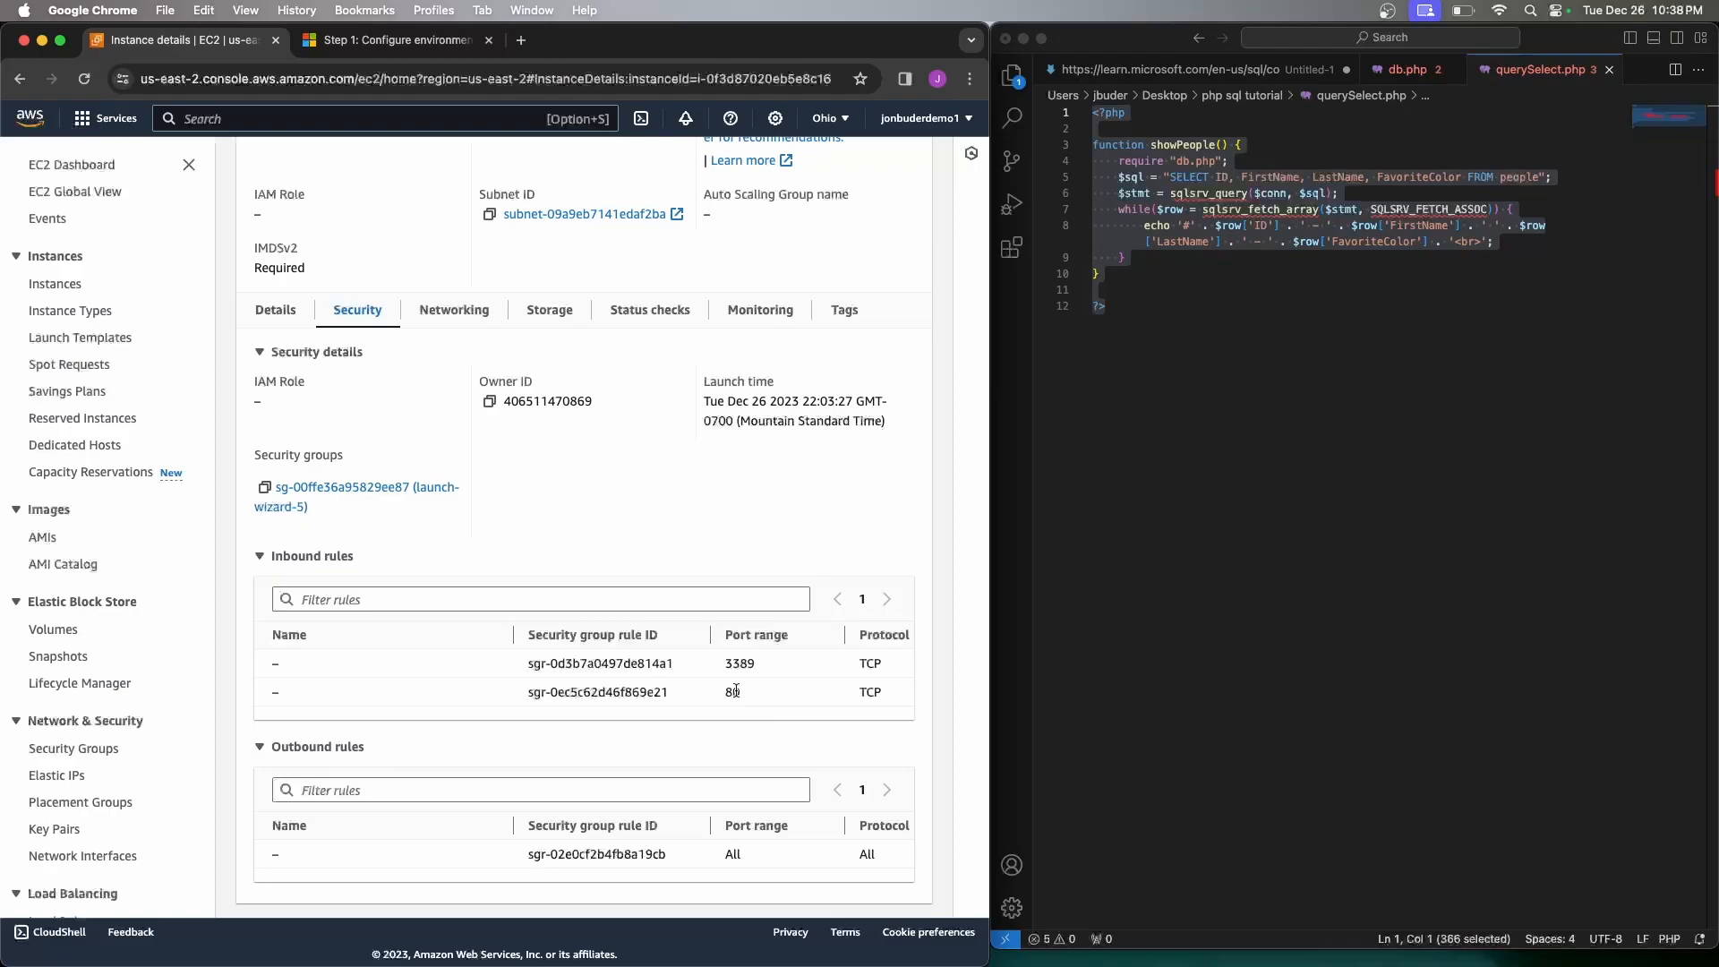
{"action": "scroll", "coordinate": [546, 404], "scroll_direction": "up", "scroll_amount": 7}
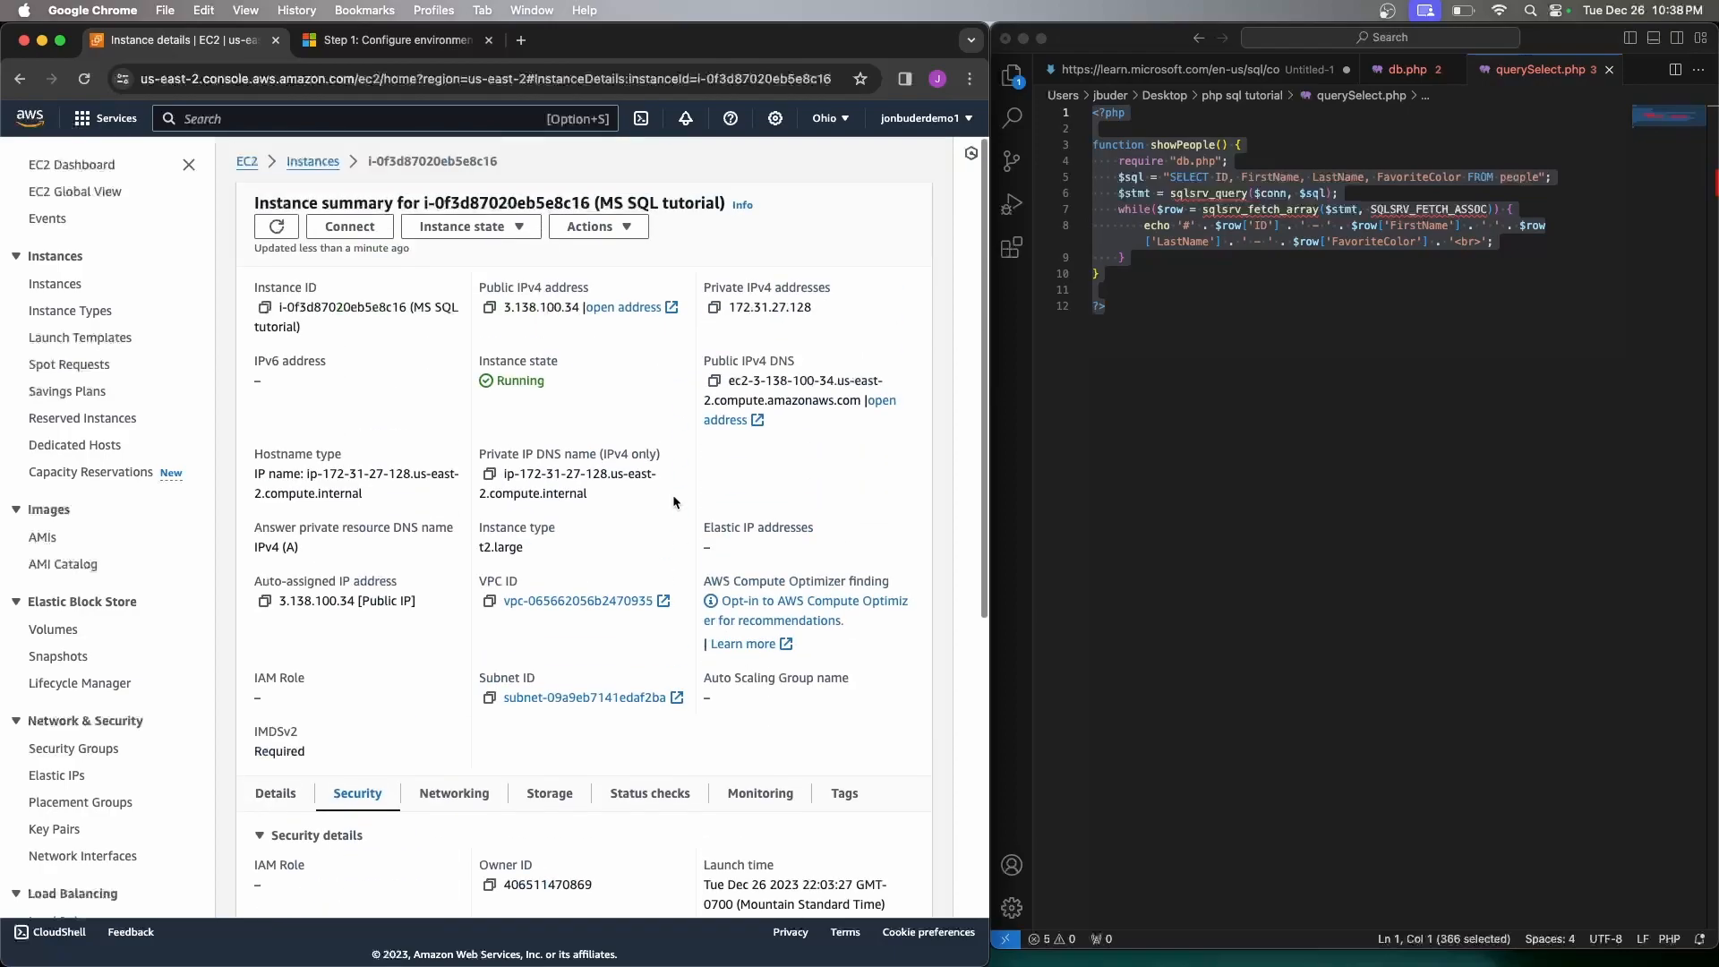
{"action": "left_click", "coordinate": [494, 310]}
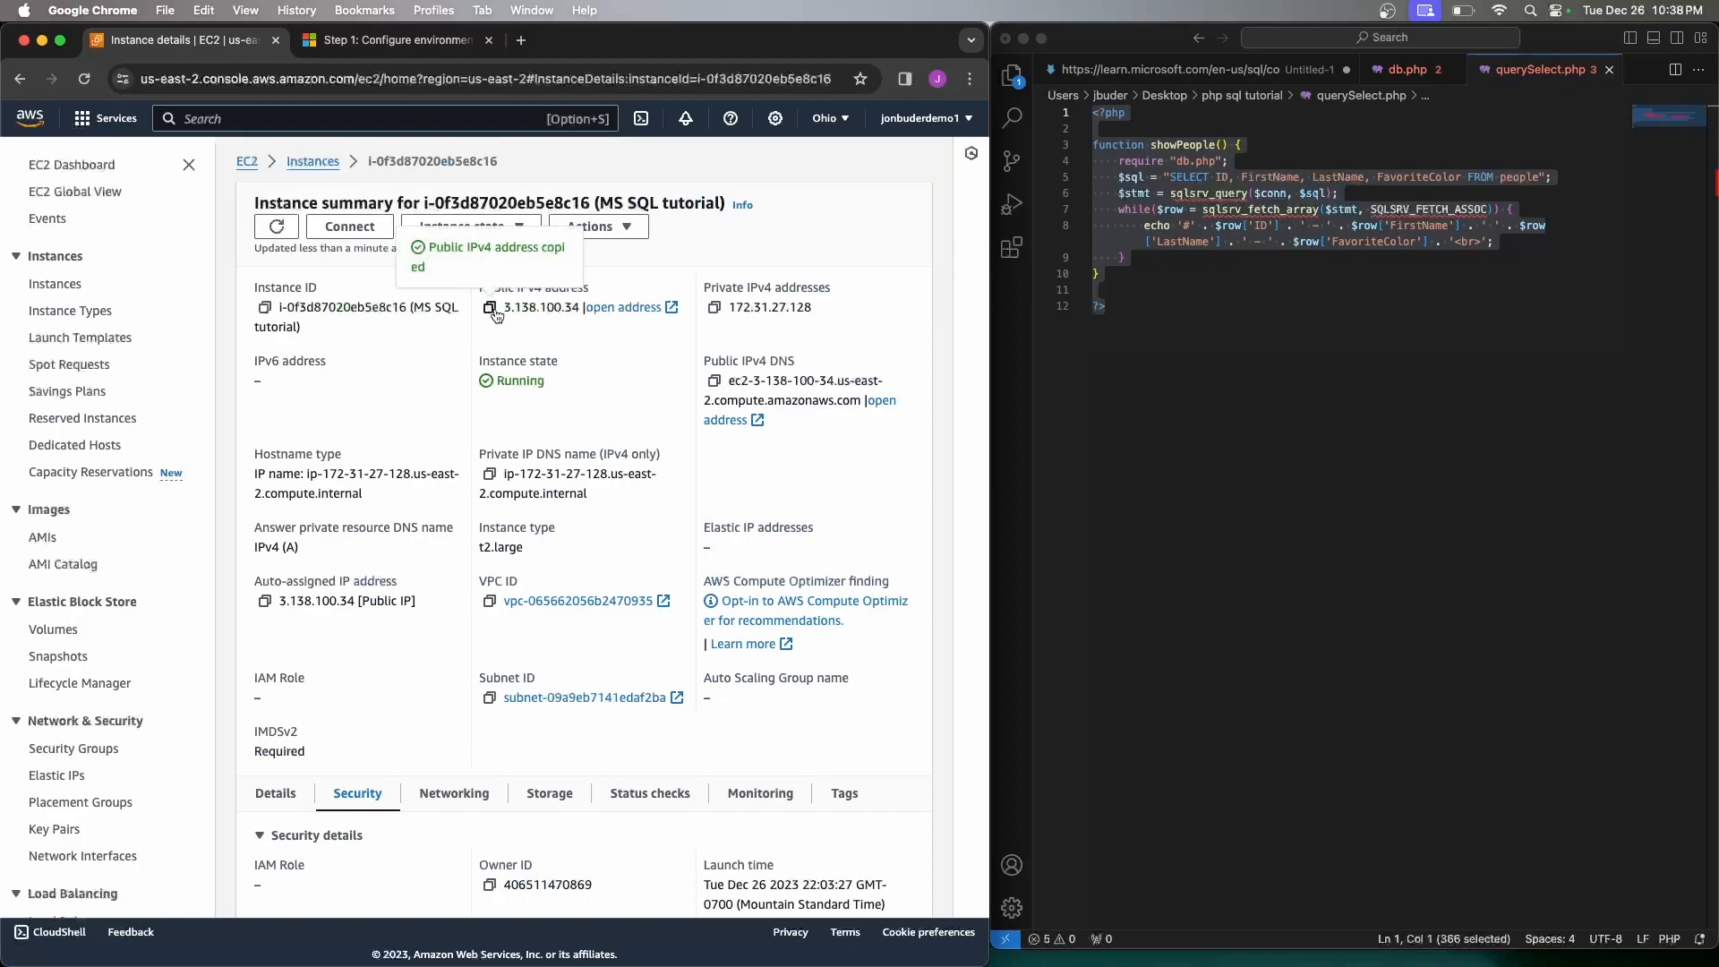
{"action": "left_click", "coordinate": [532, 42]}
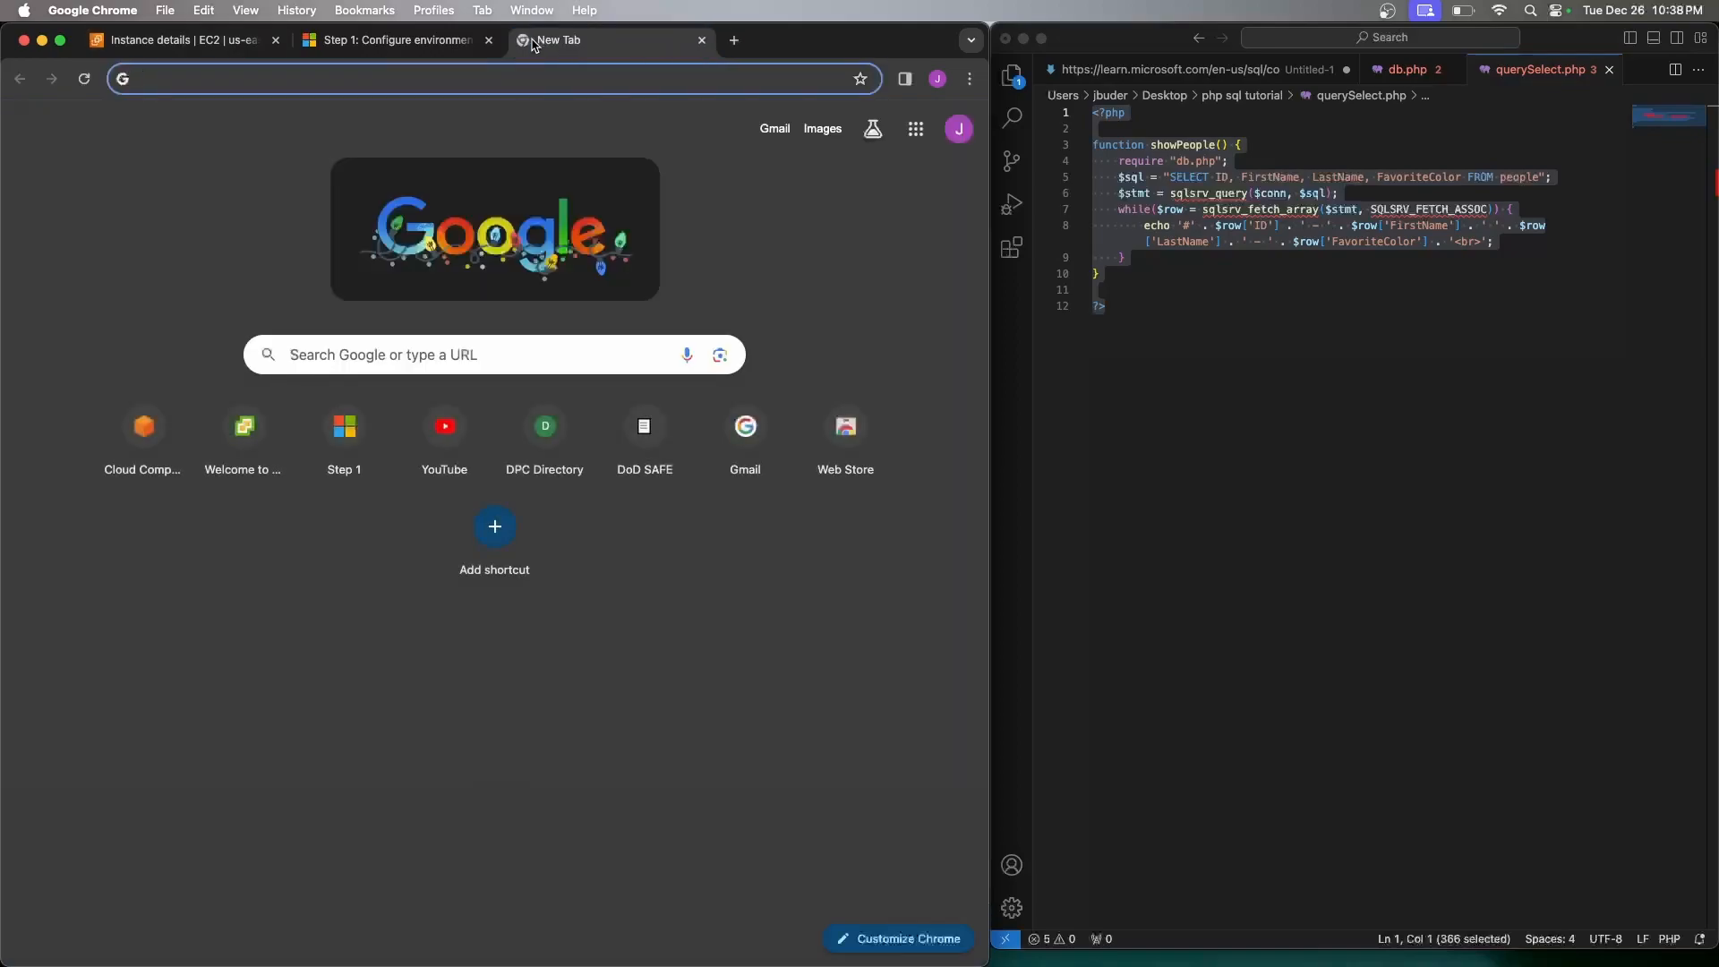
{"action": "key", "text": "super+v"}
{"action": "key", "text": "Return"}
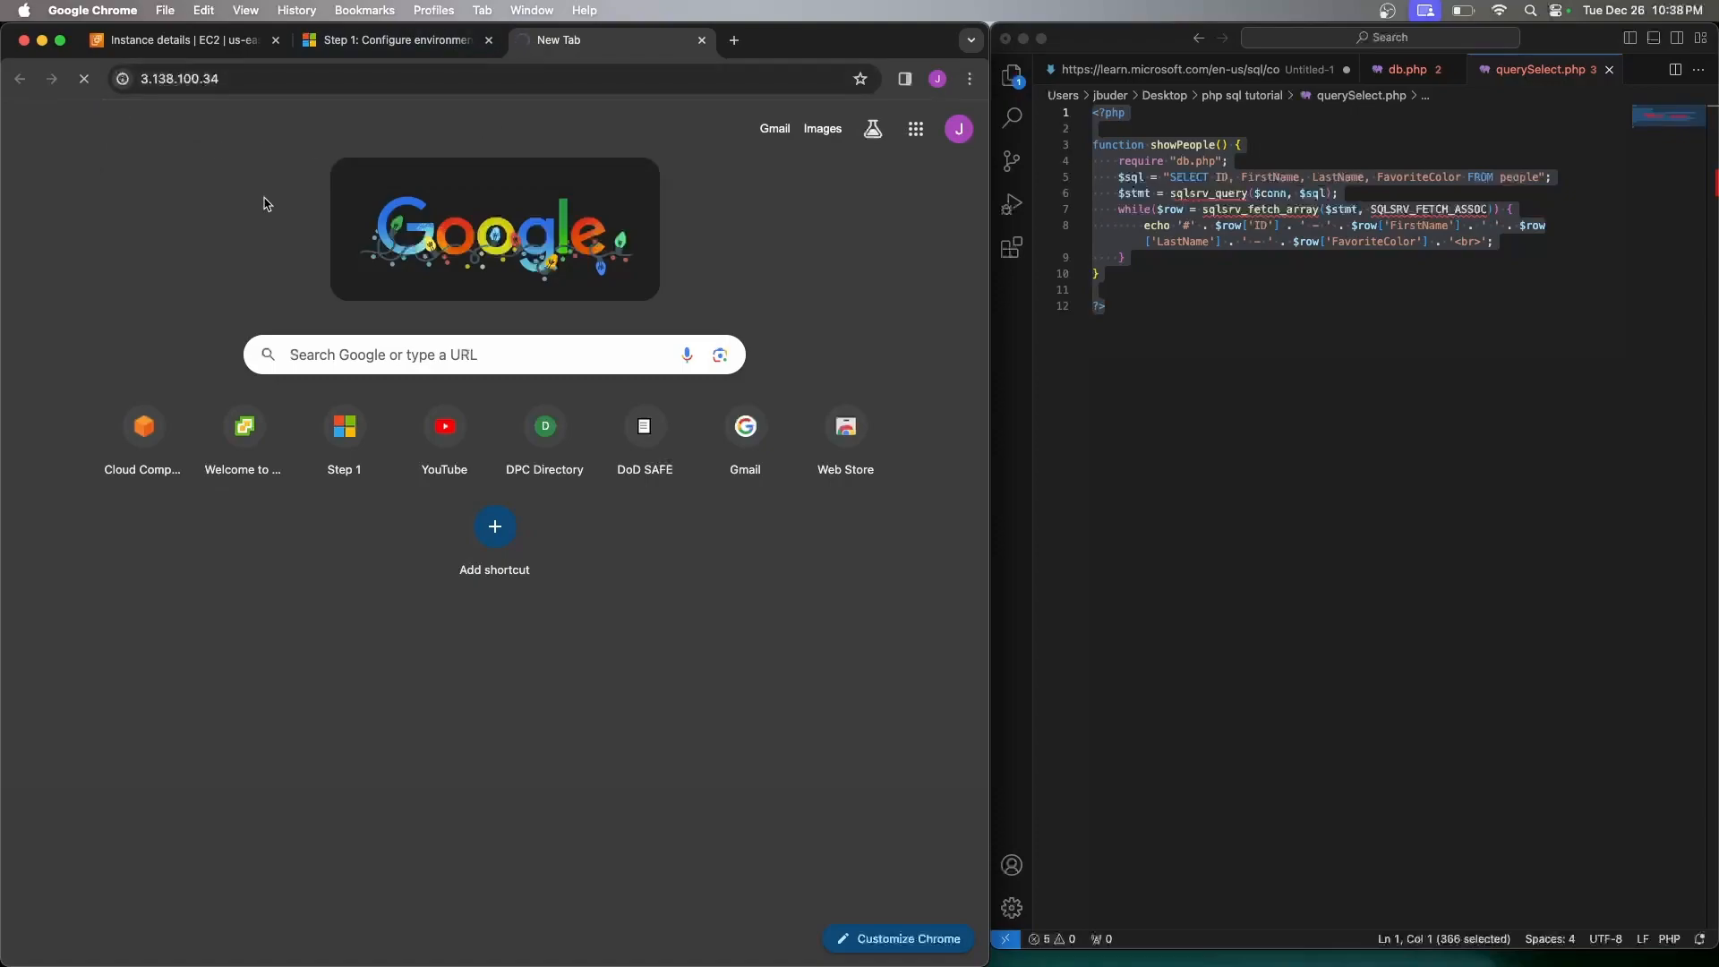
{"action": "left_click", "coordinate": [298, 79]}
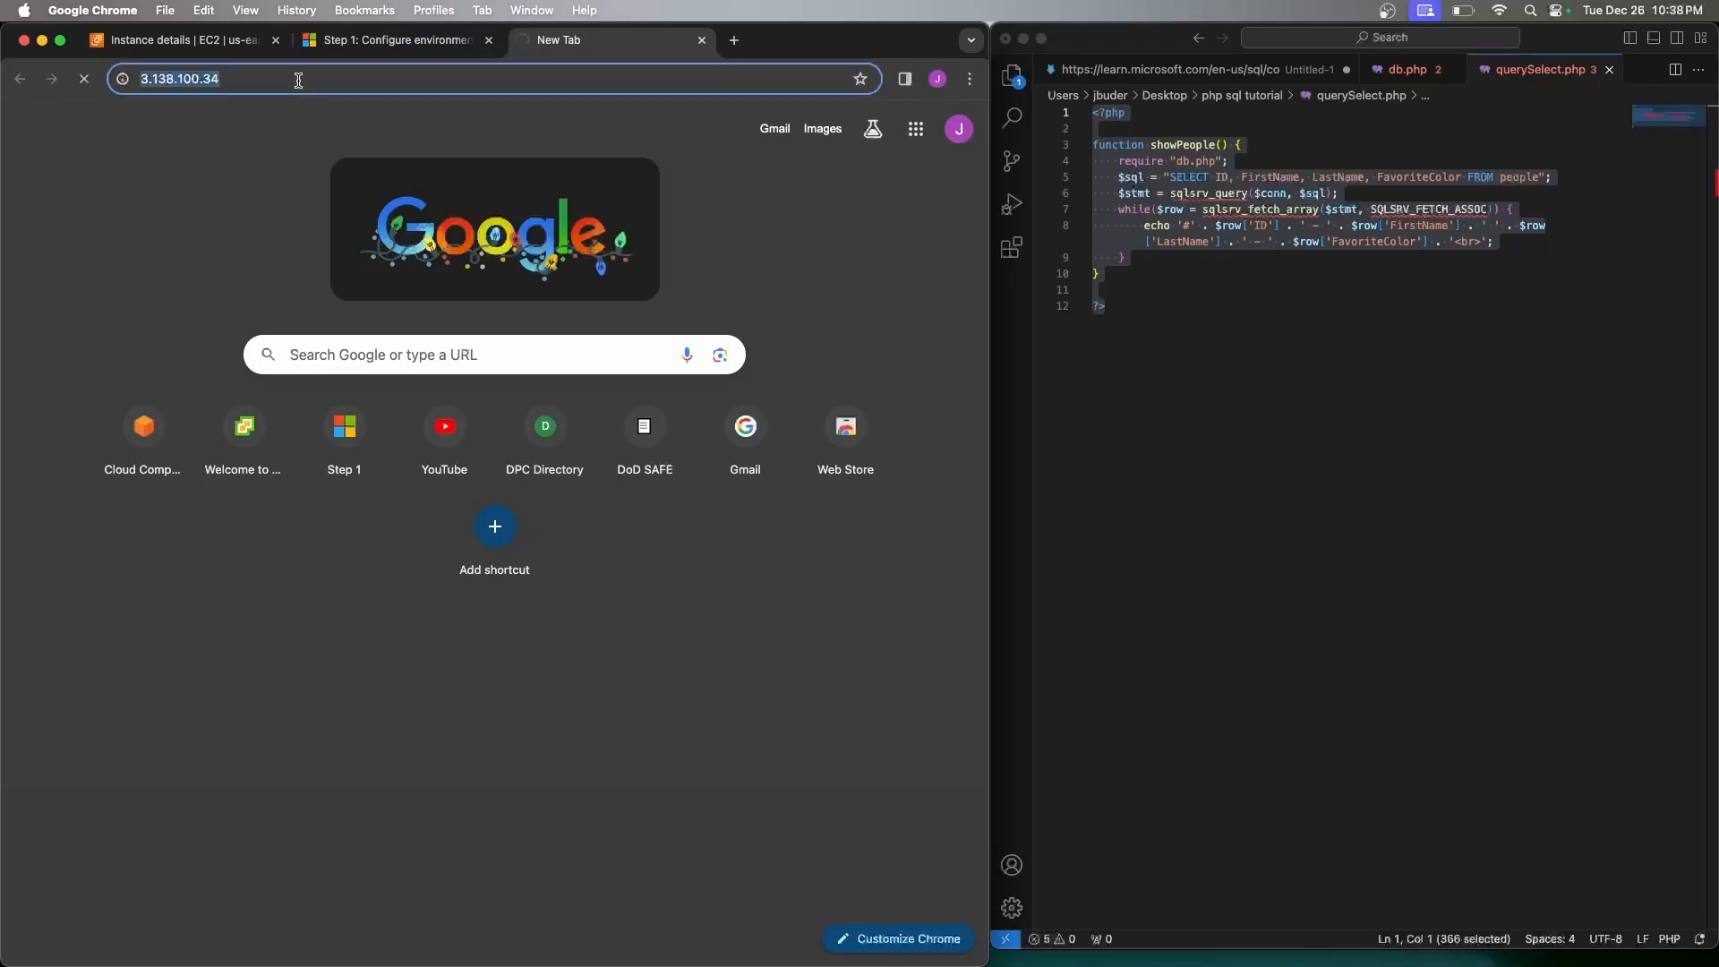
{"action": "type", "text": "http:"}
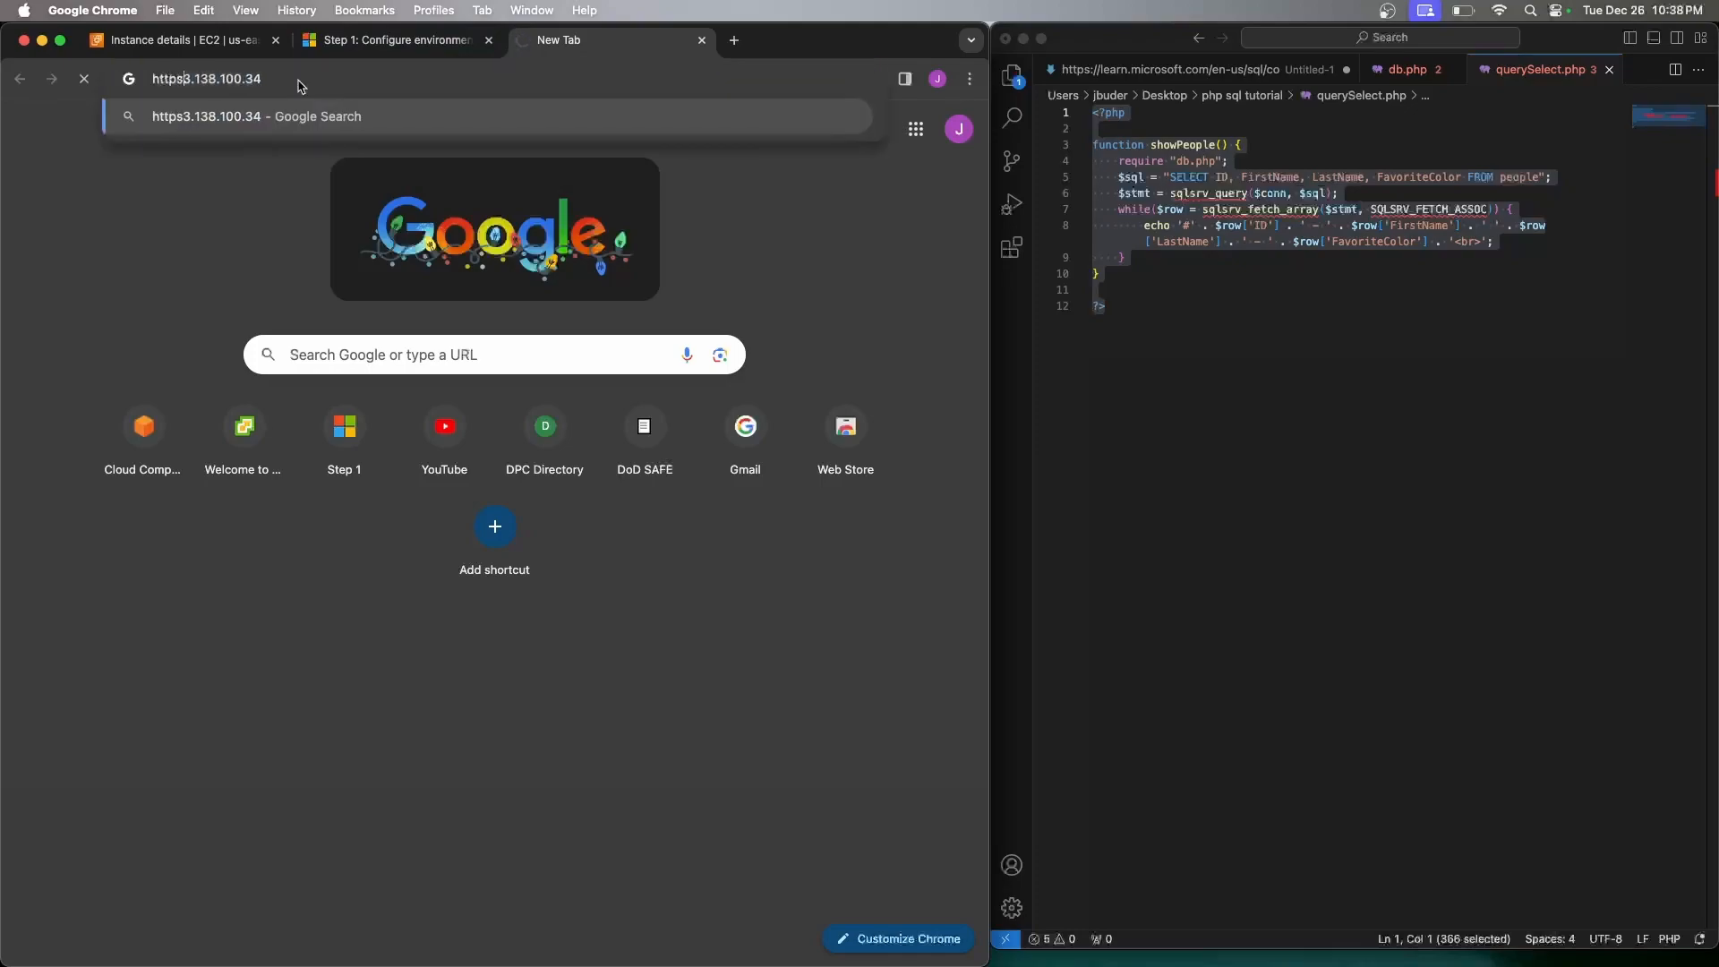
{"action": "type", "text": "//"}
{"action": "key", "text": "Return"}
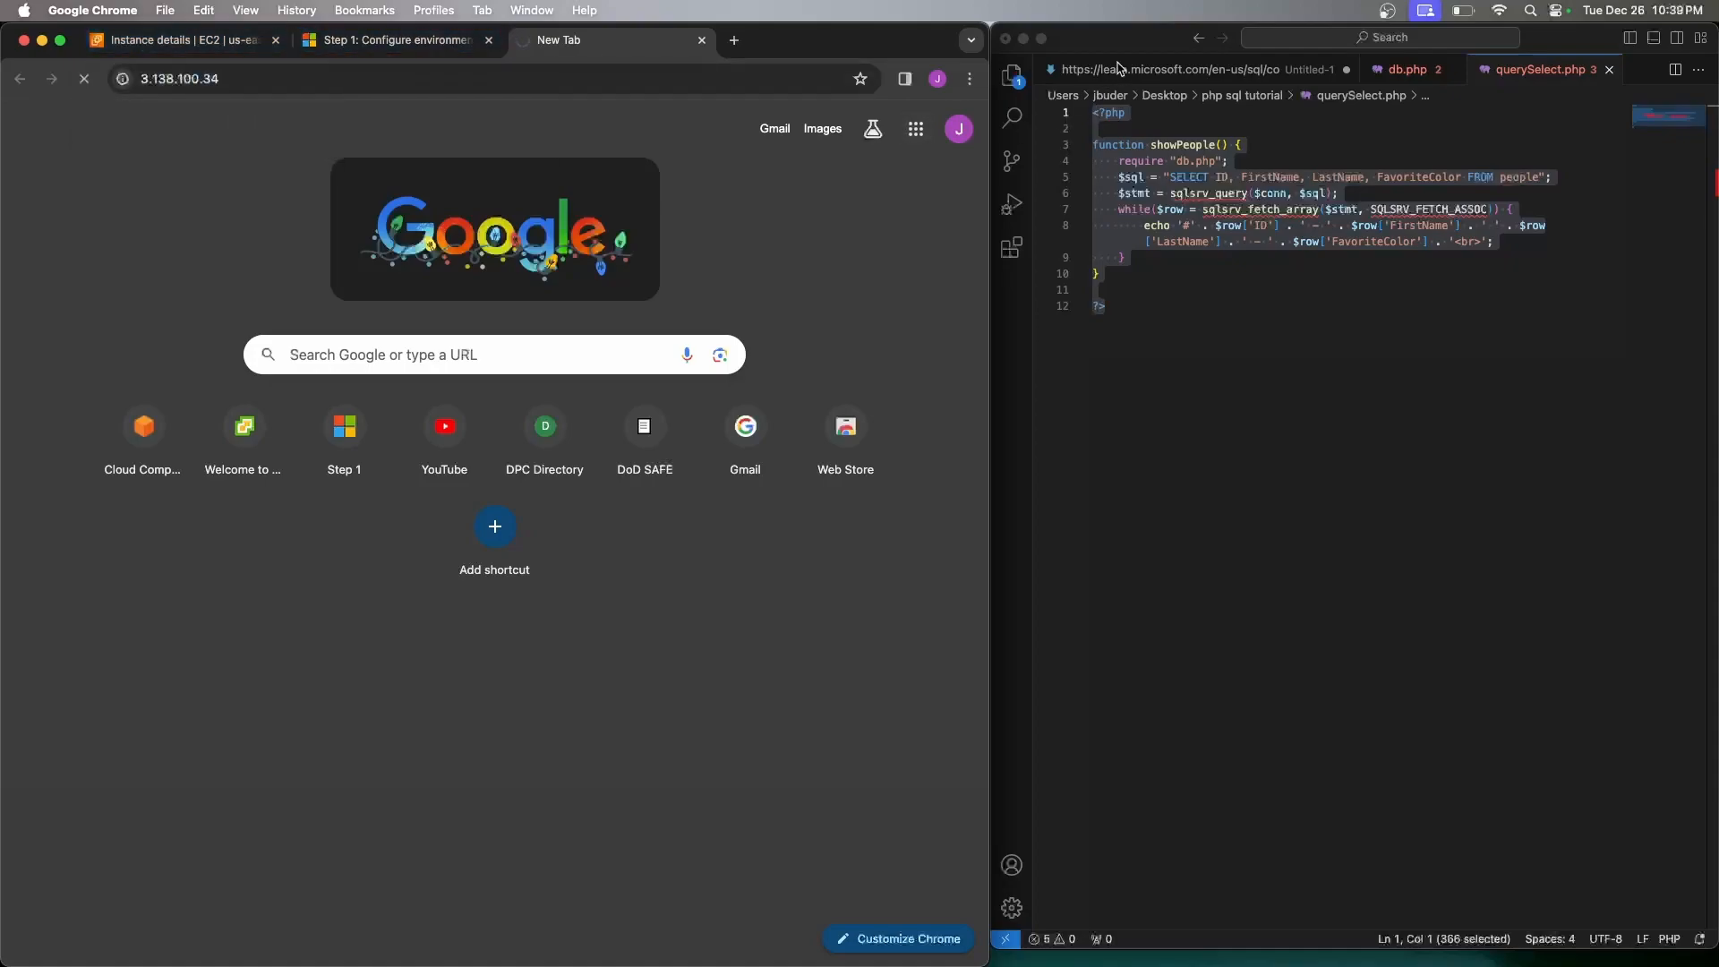
Open launch-wizard-5's inbound rules for editing, reviewing RDP and HTTP from 0.0.0.0/0
{"action": "left_click", "coordinate": [208, 34]}
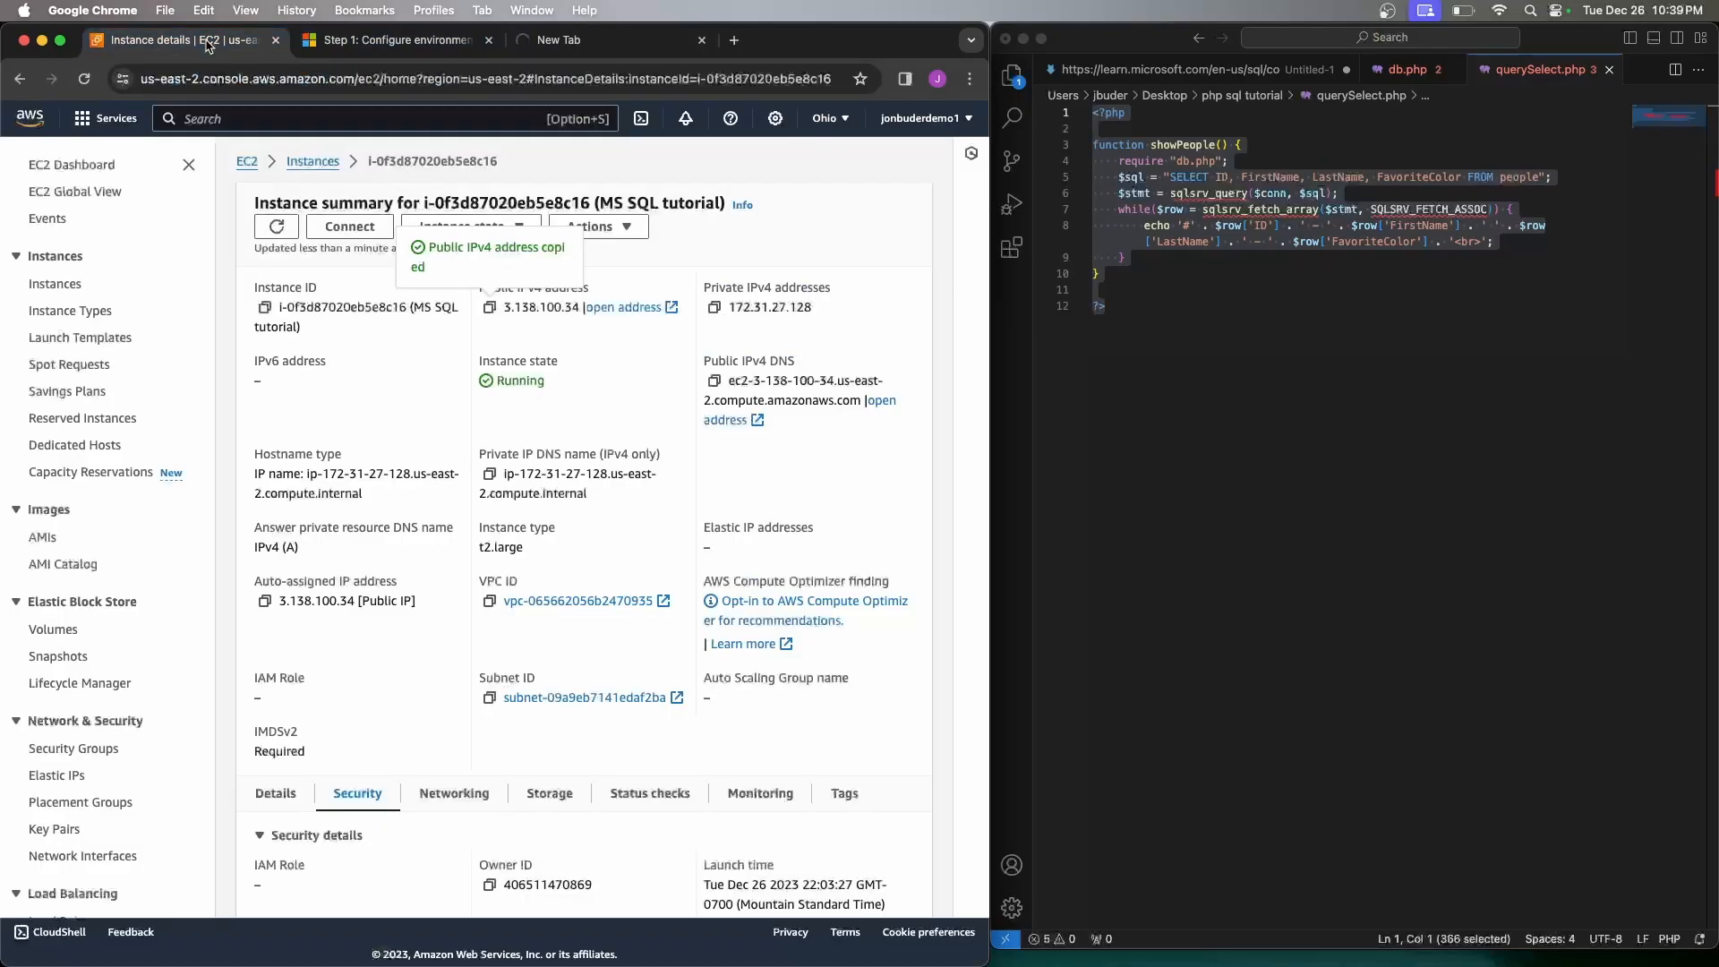
{"action": "scroll", "coordinate": [490, 448], "scroll_direction": "down", "scroll_amount": 10}
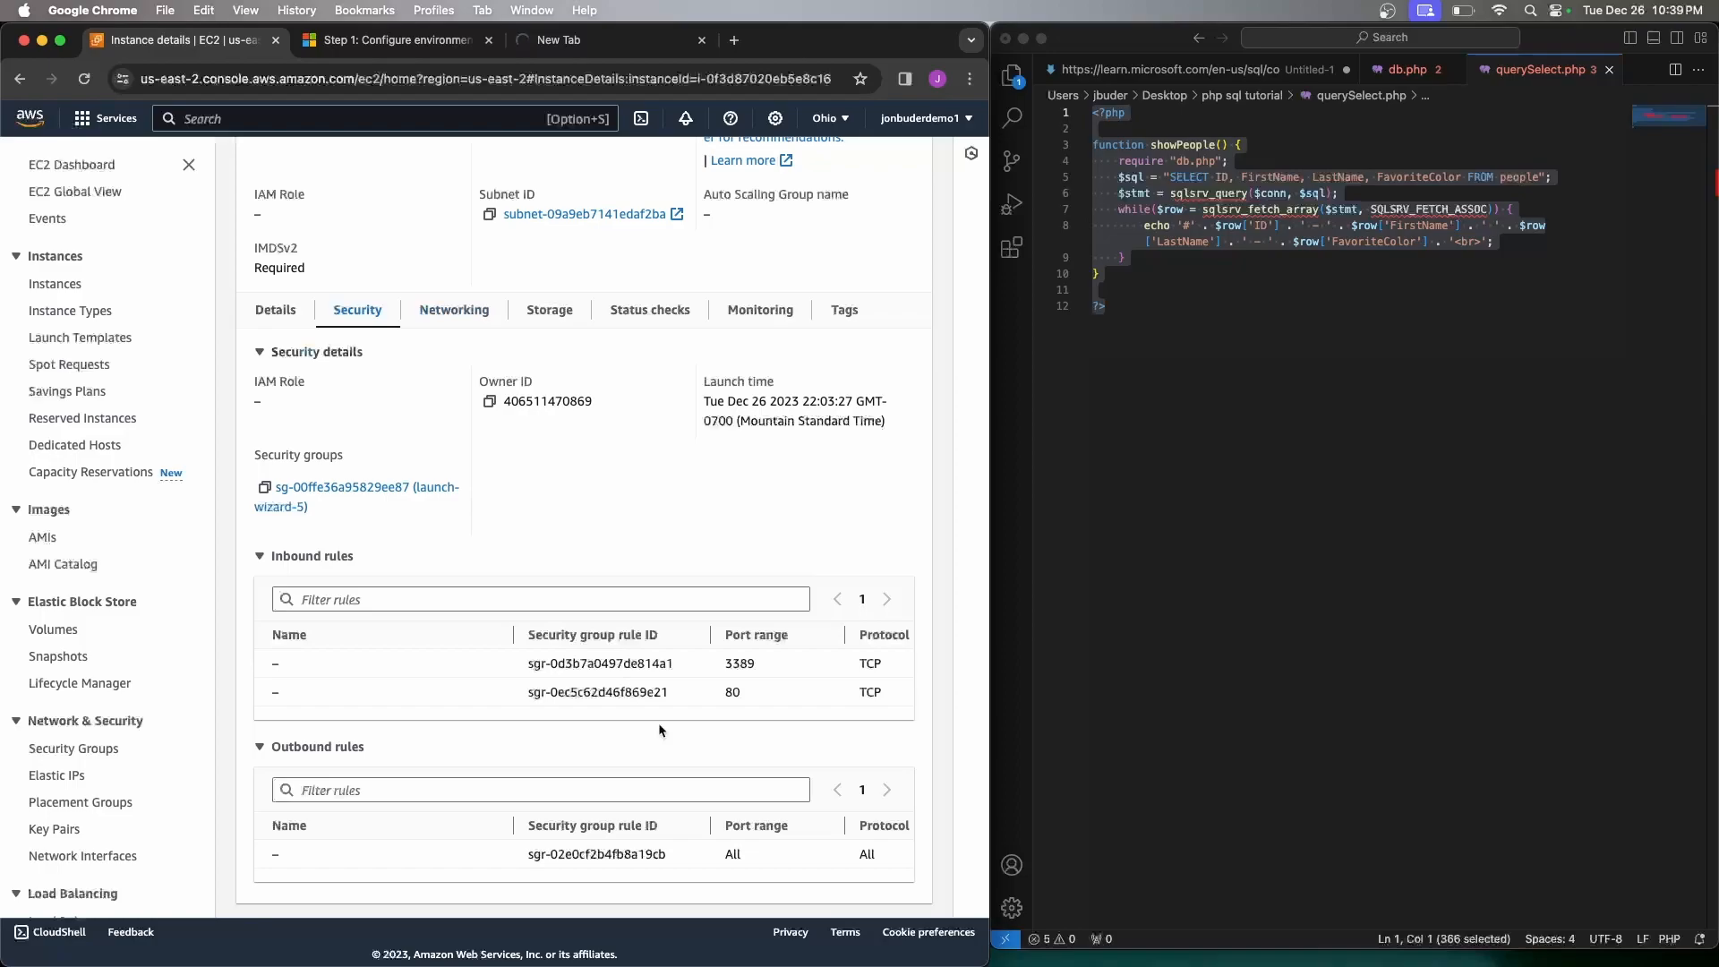
{"action": "scroll", "coordinate": [759, 680], "scroll_direction": "right", "scroll_amount": 2}
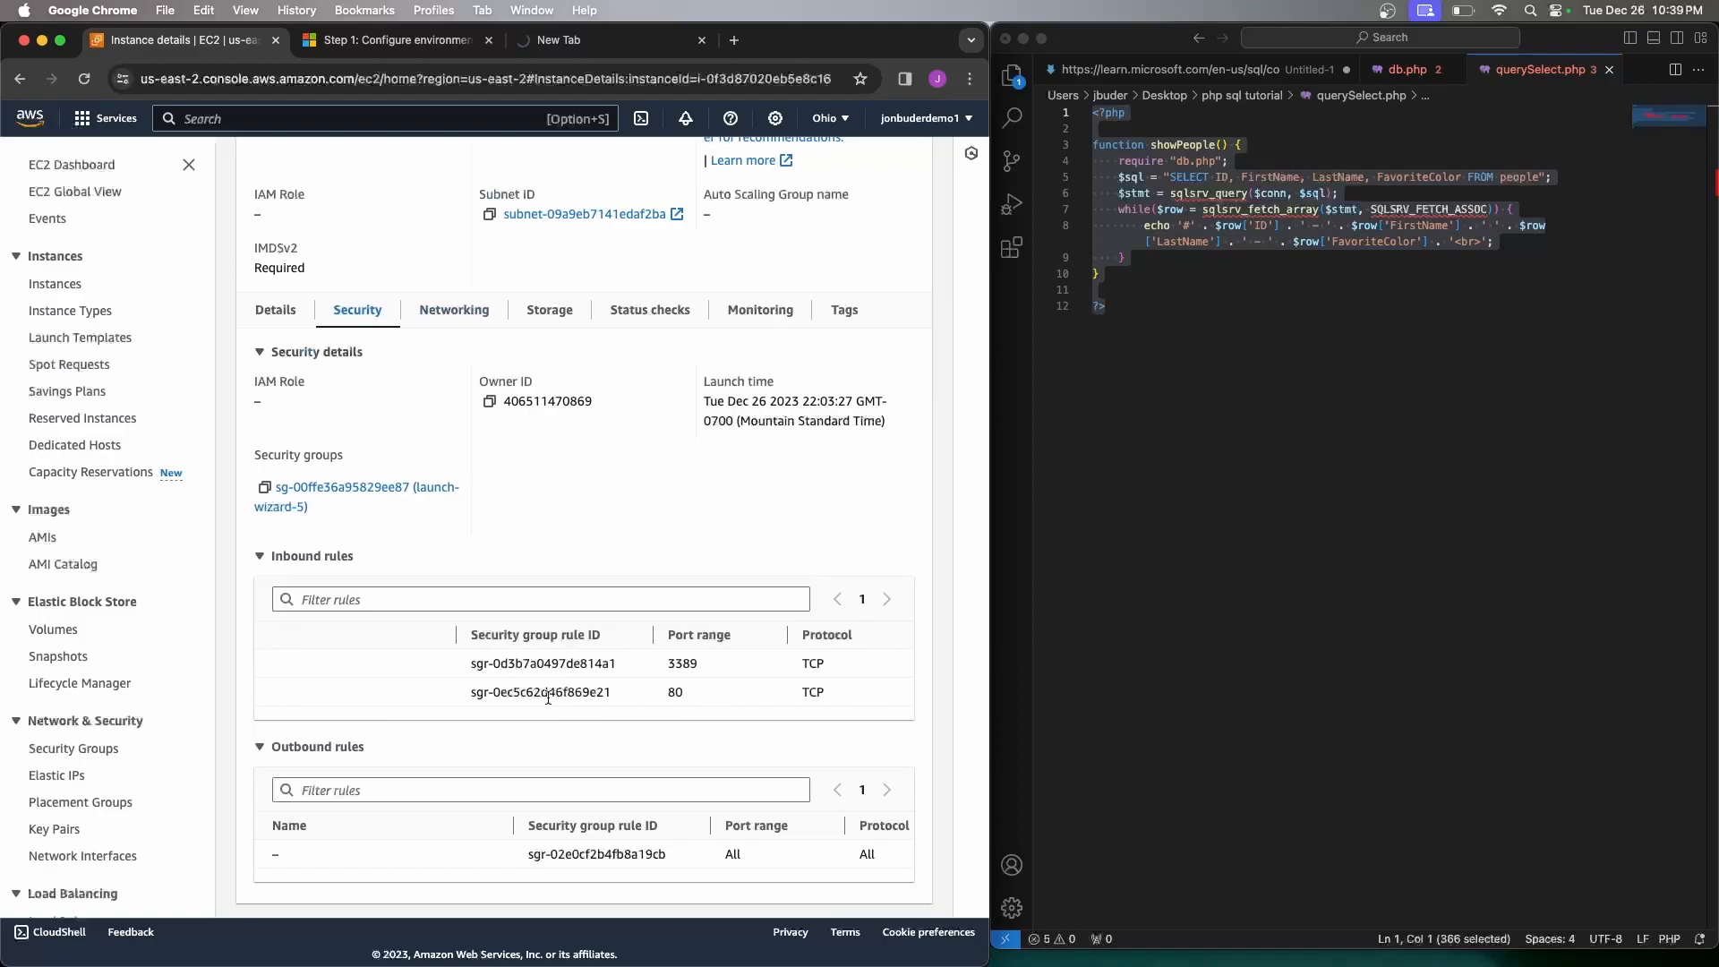
{"action": "left_click", "coordinate": [389, 493]}
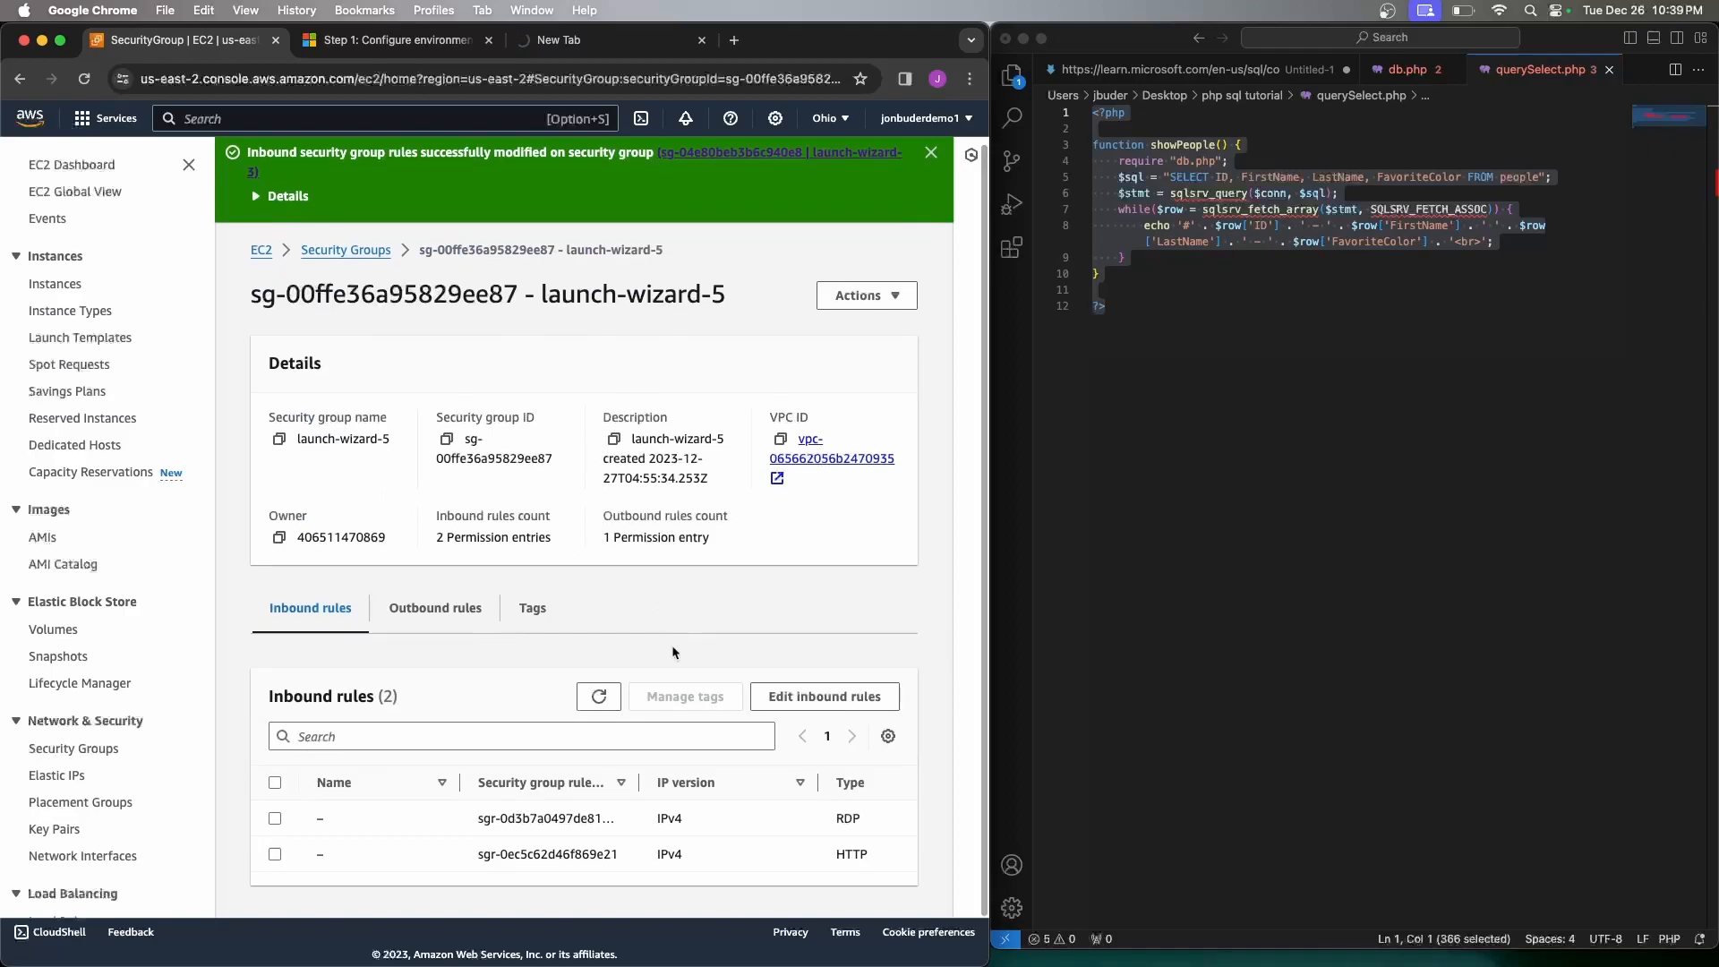
{"action": "left_click", "coordinate": [865, 854]}
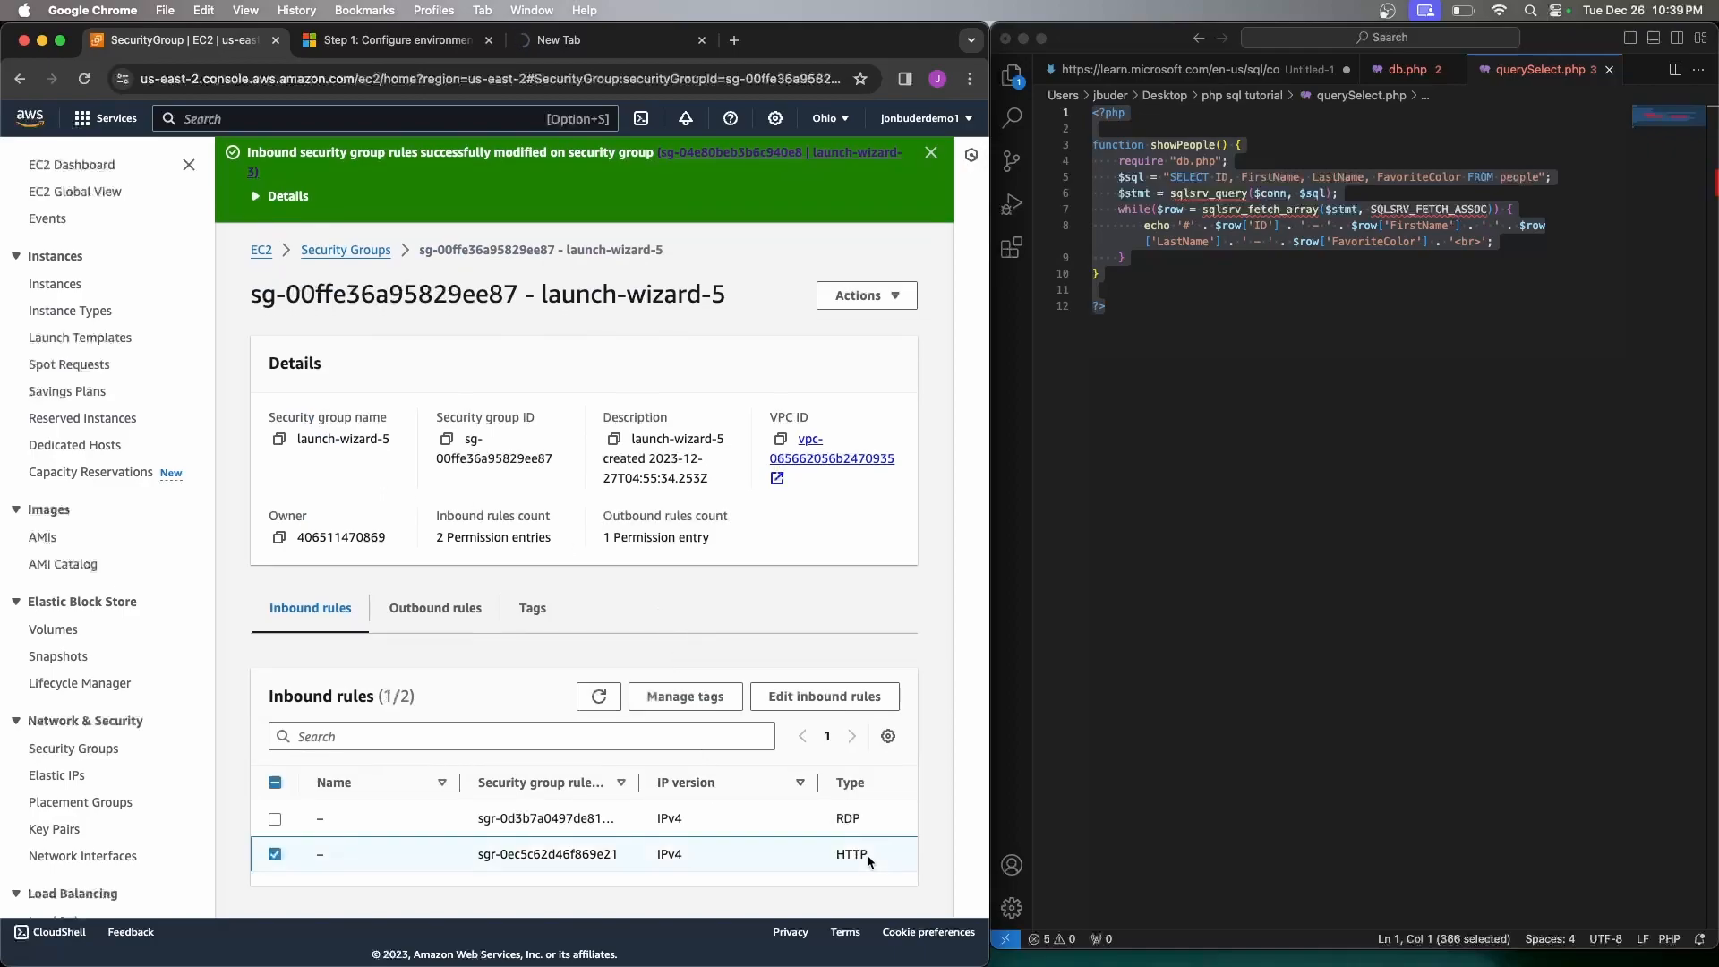
{"action": "left_click", "coordinate": [826, 697]}
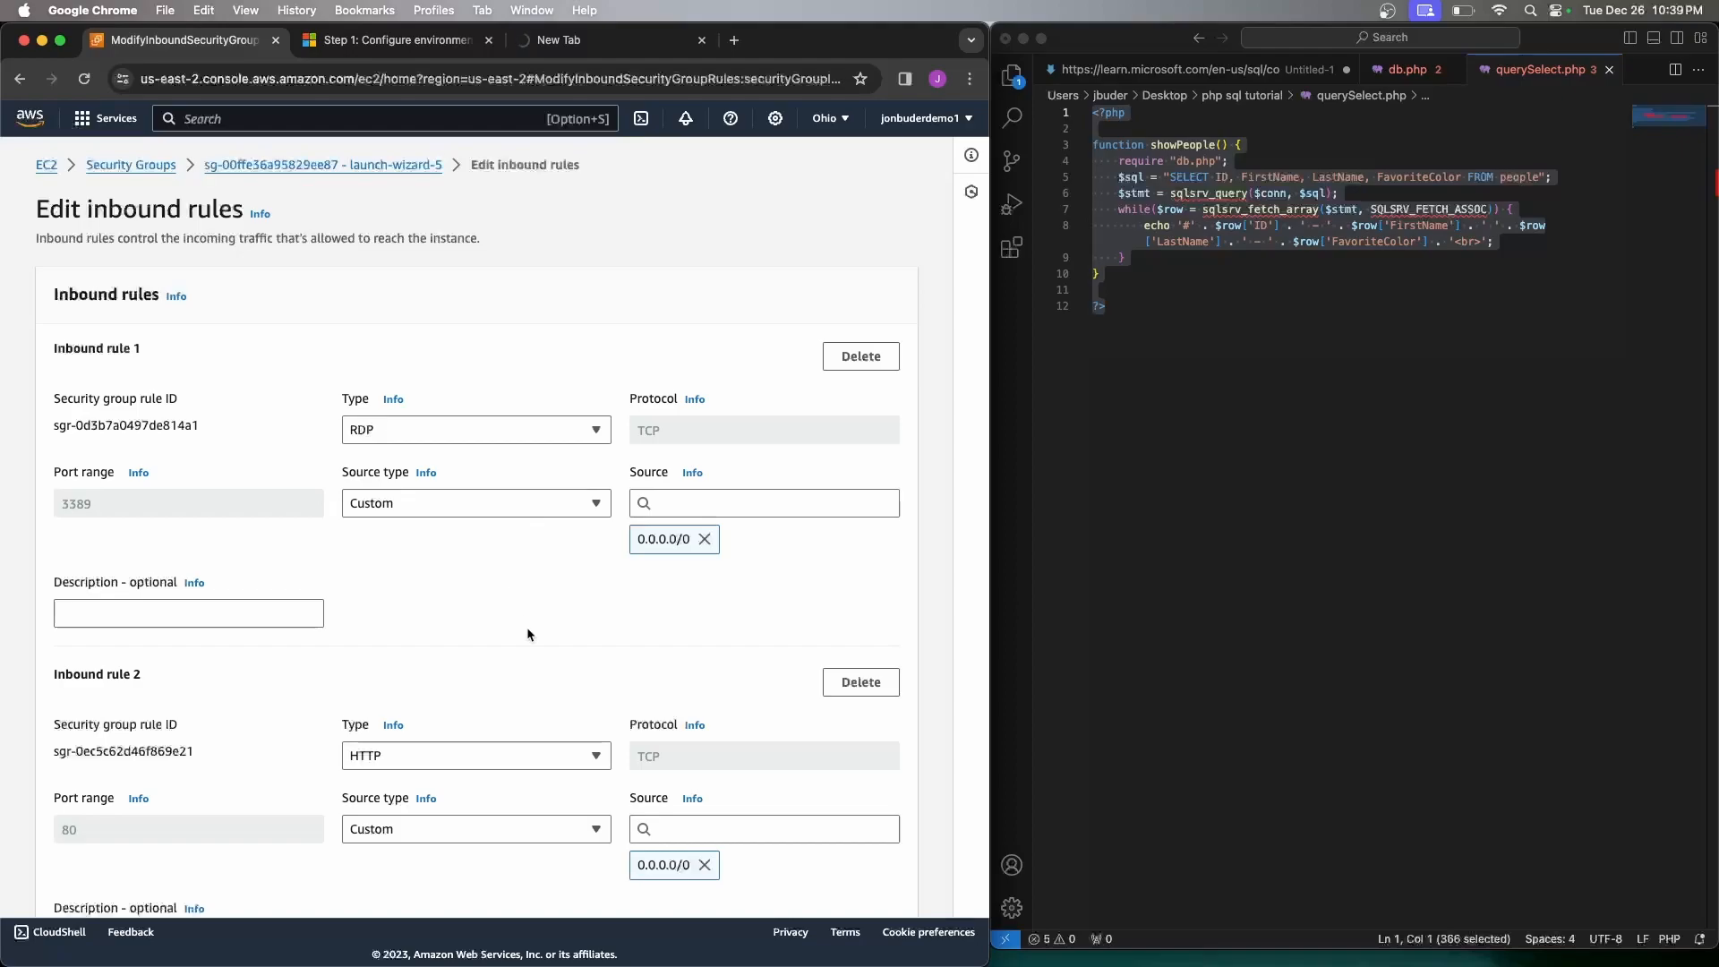
{"action": "scroll", "coordinate": [528, 634], "scroll_direction": "down", "scroll_amount": 5}
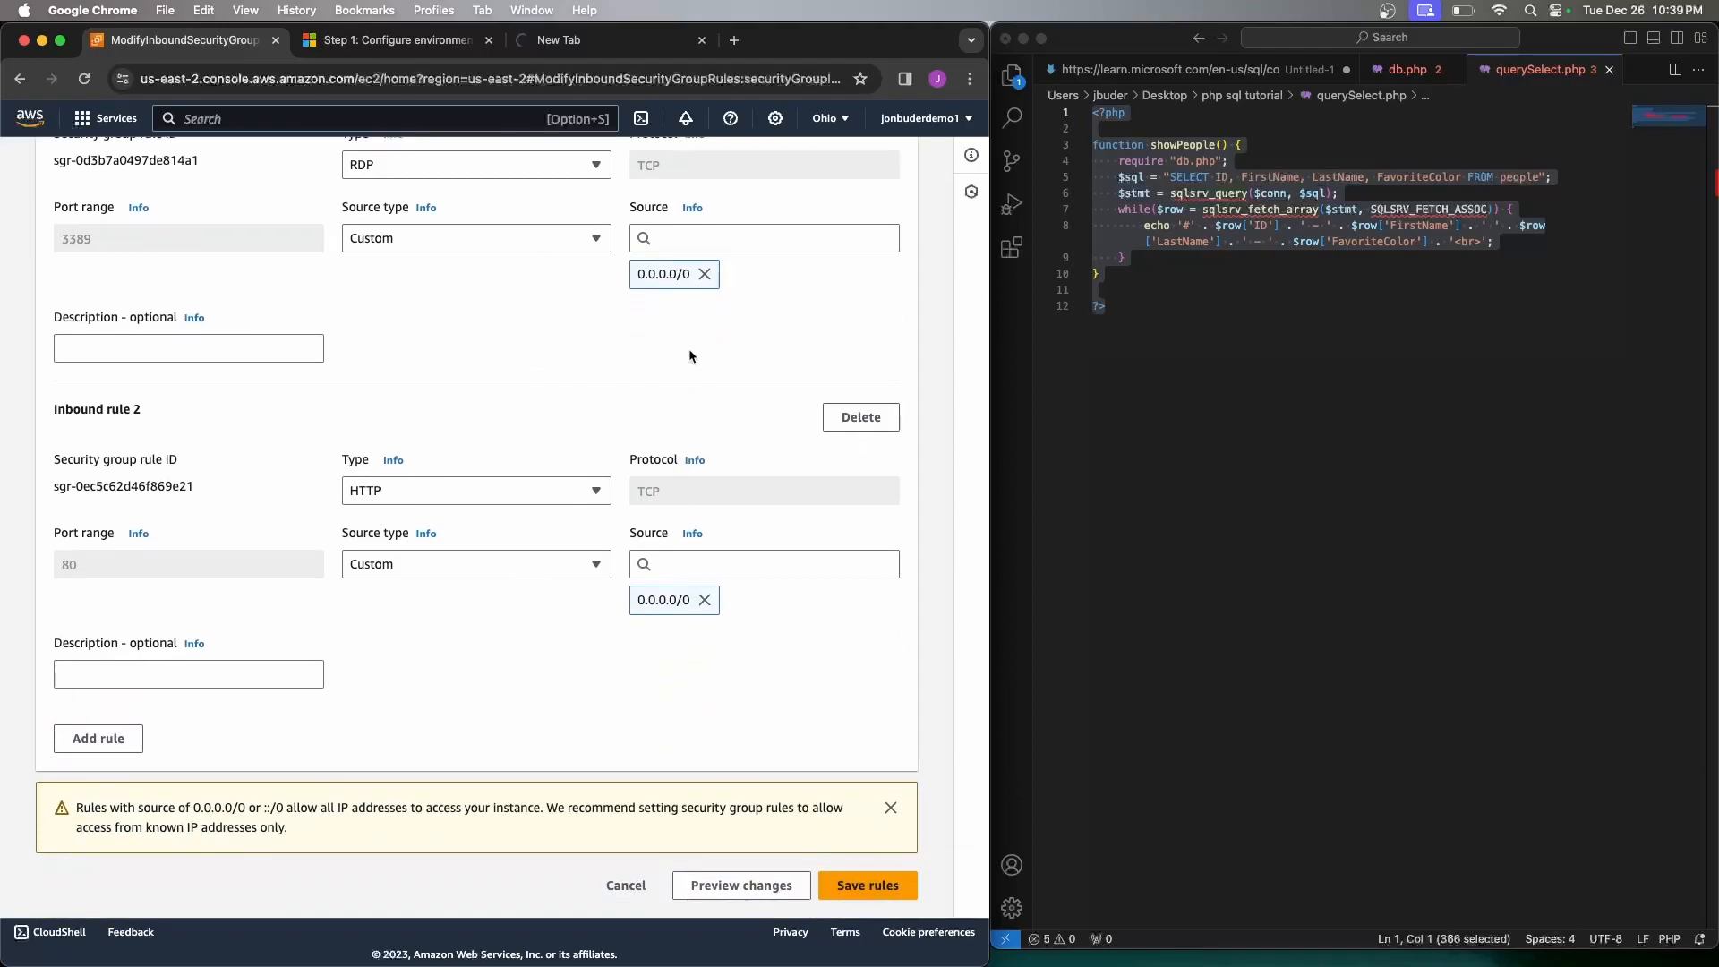
{"action": "key", "text": "ctrl+Right"}
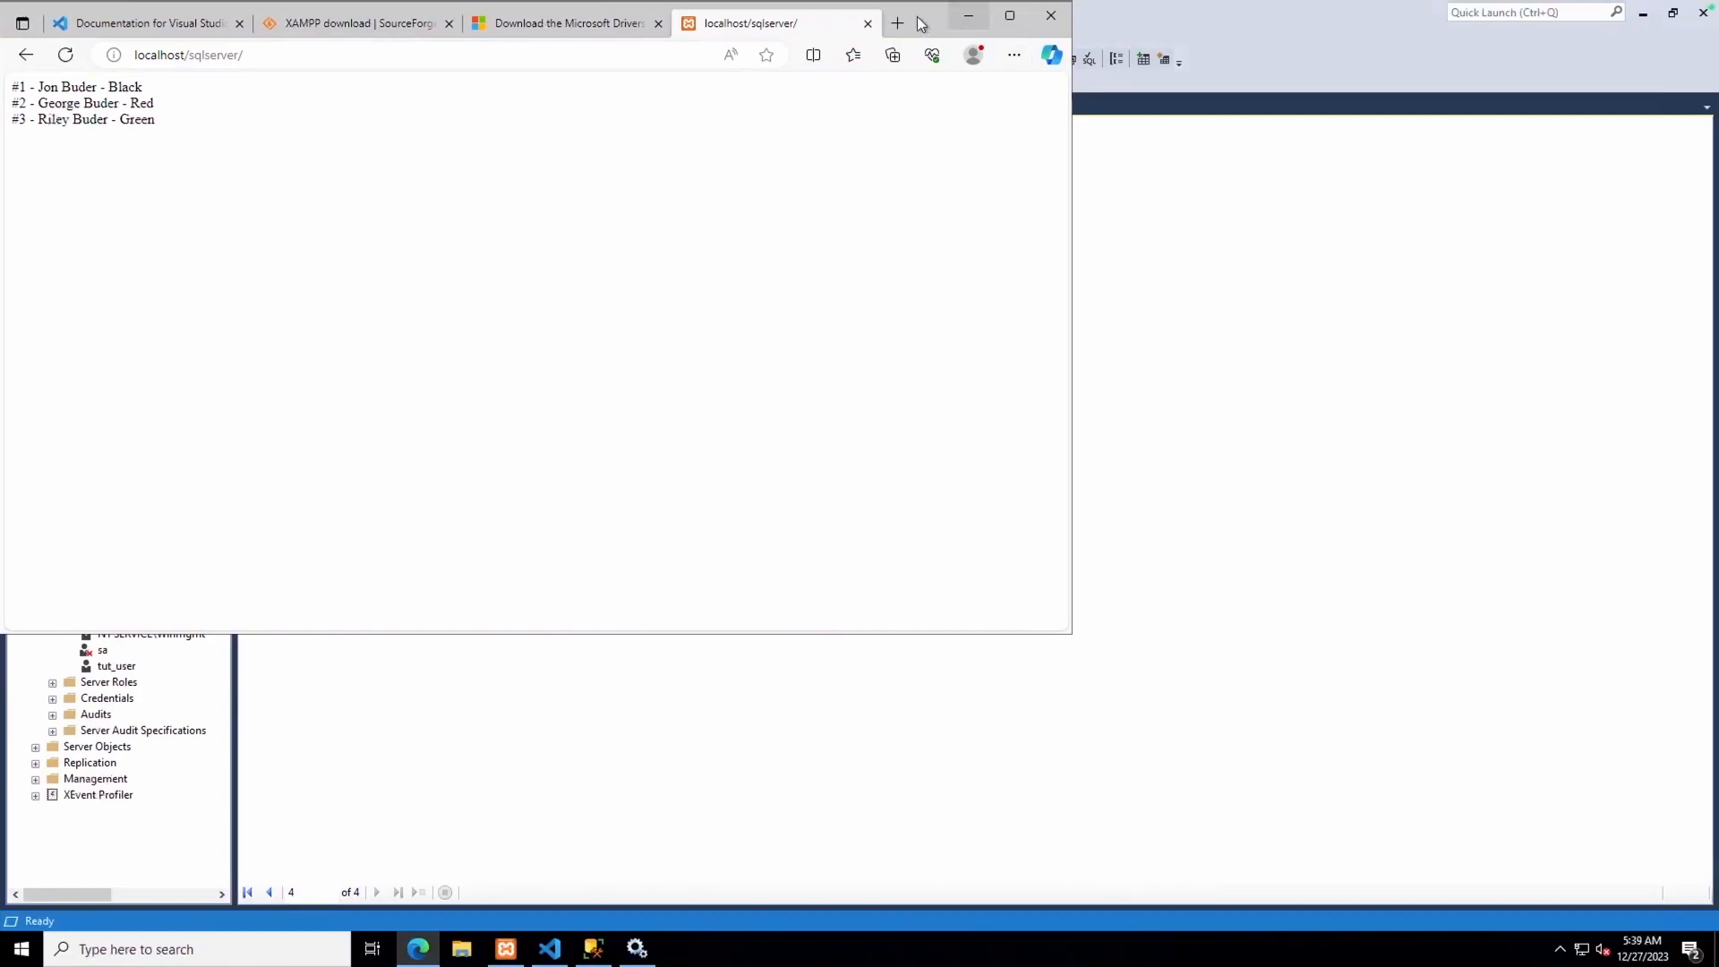
Search for 'firewall' and open Windows Defender Firewall's Advanced settings console
{"action": "left_click_drag", "start_coordinate": [927, 27], "coordinate": [927, 83]}
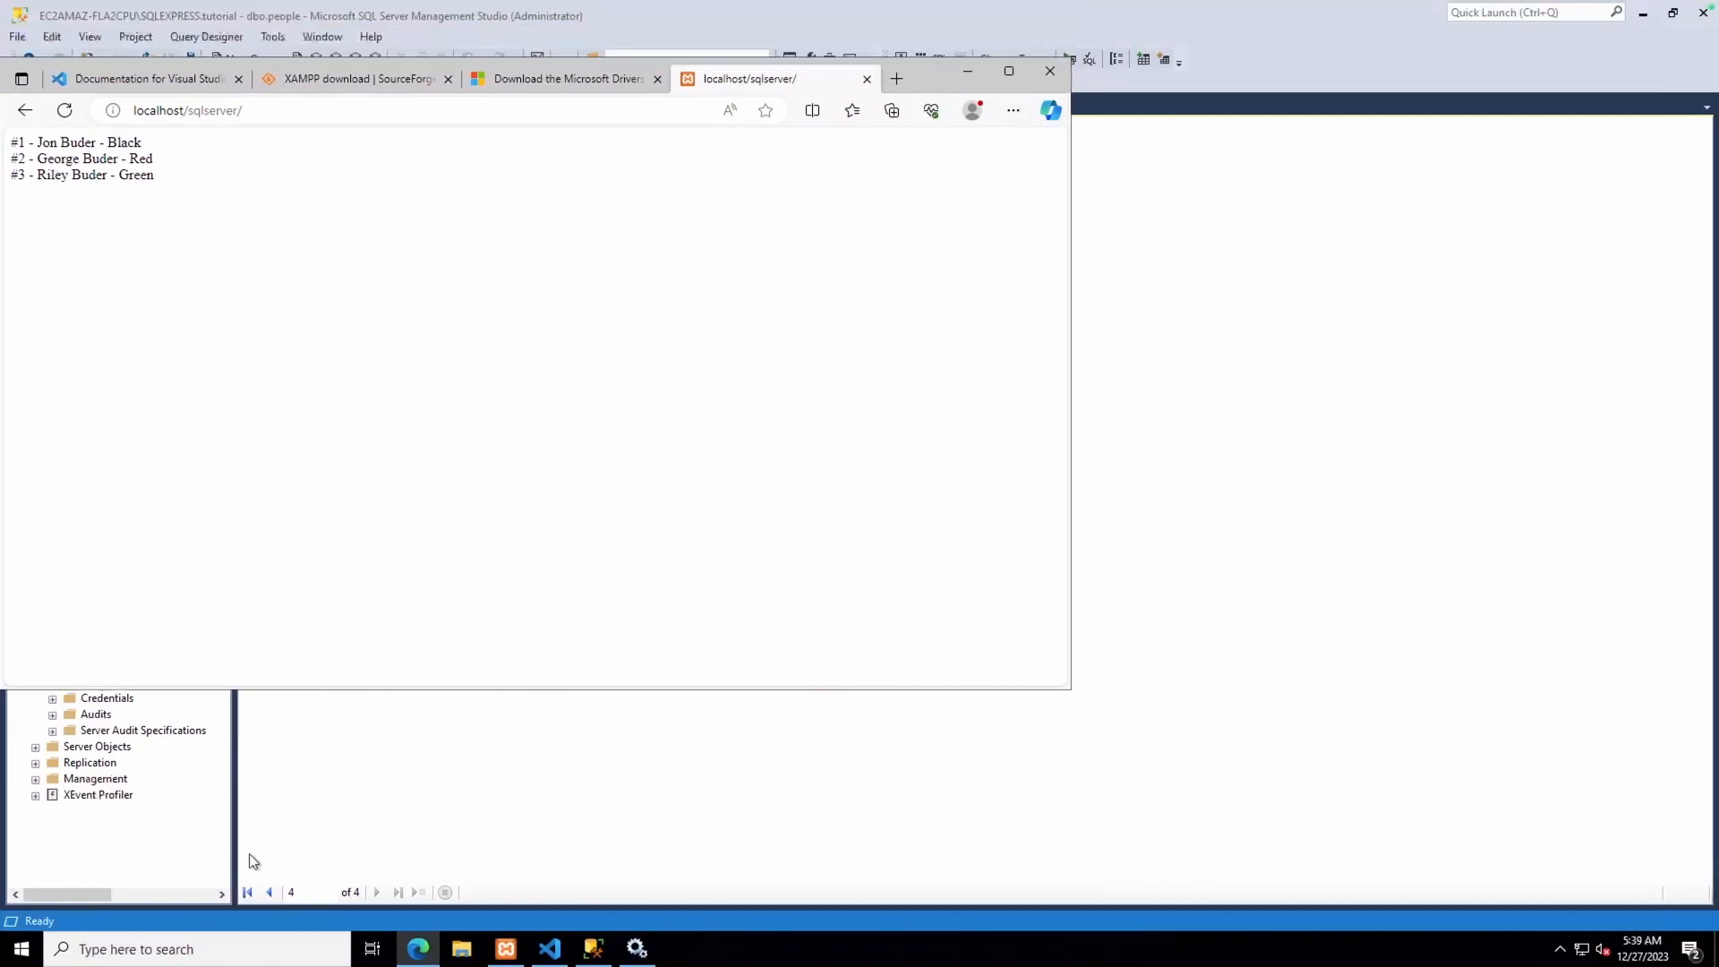
{"action": "left_click", "coordinate": [19, 950]}
{"action": "type", "text": "firewall"}
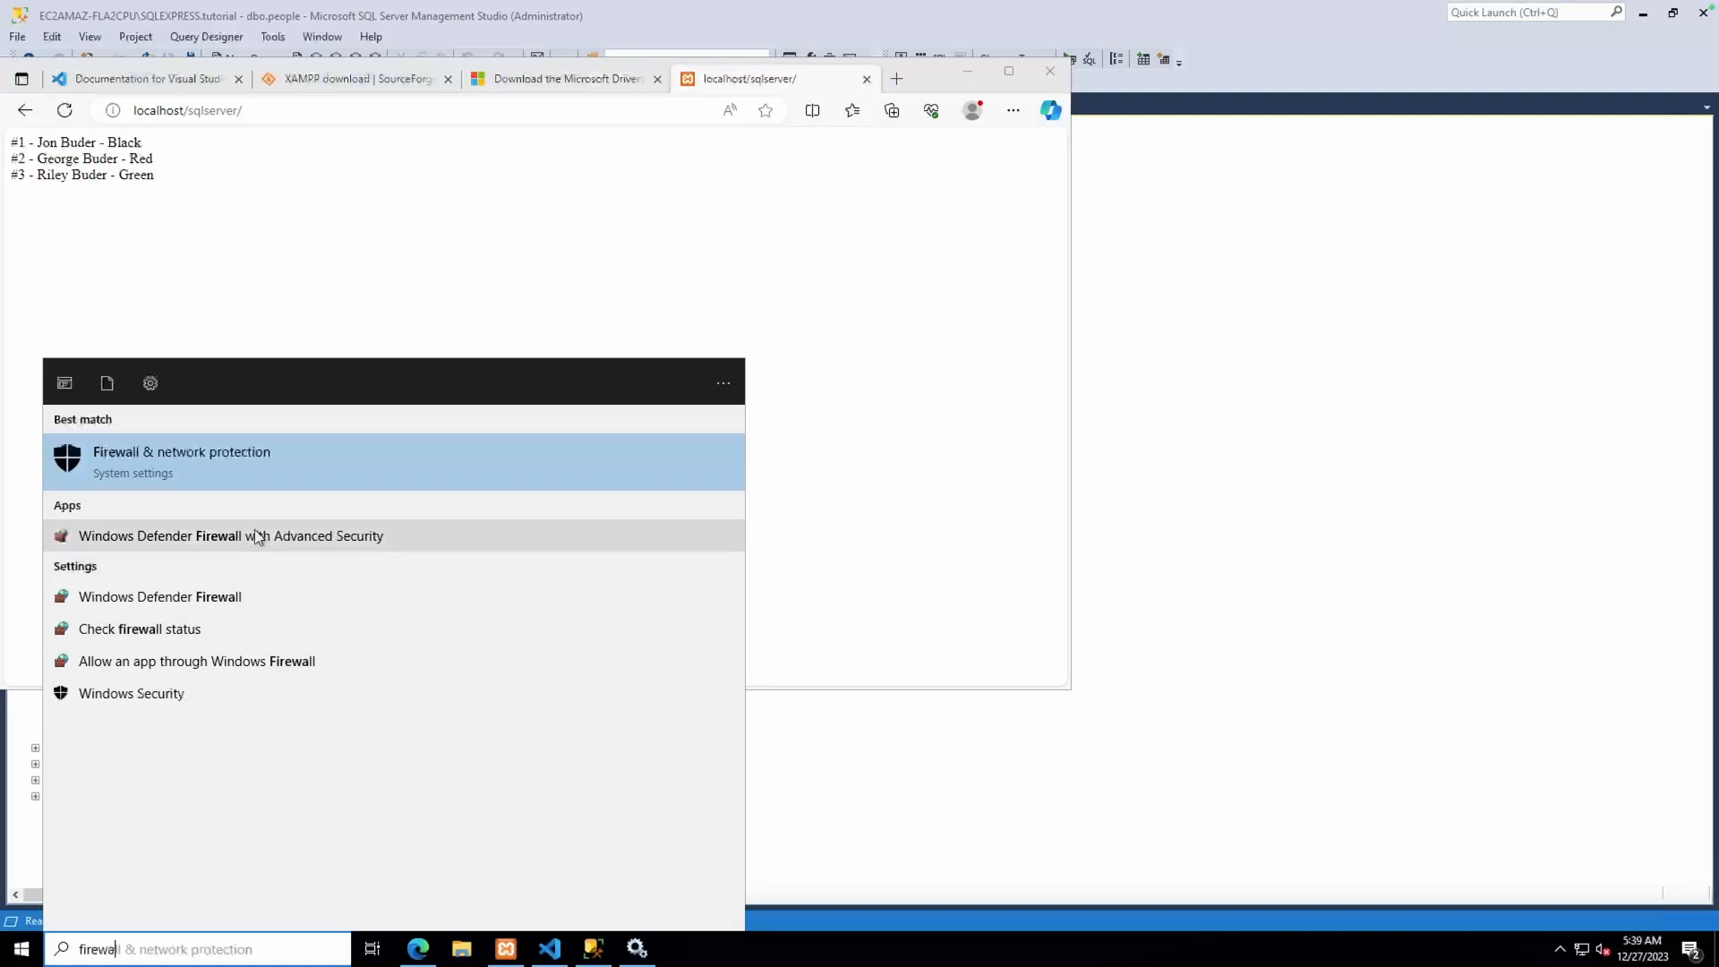
{"action": "left_click", "coordinate": [206, 588]}
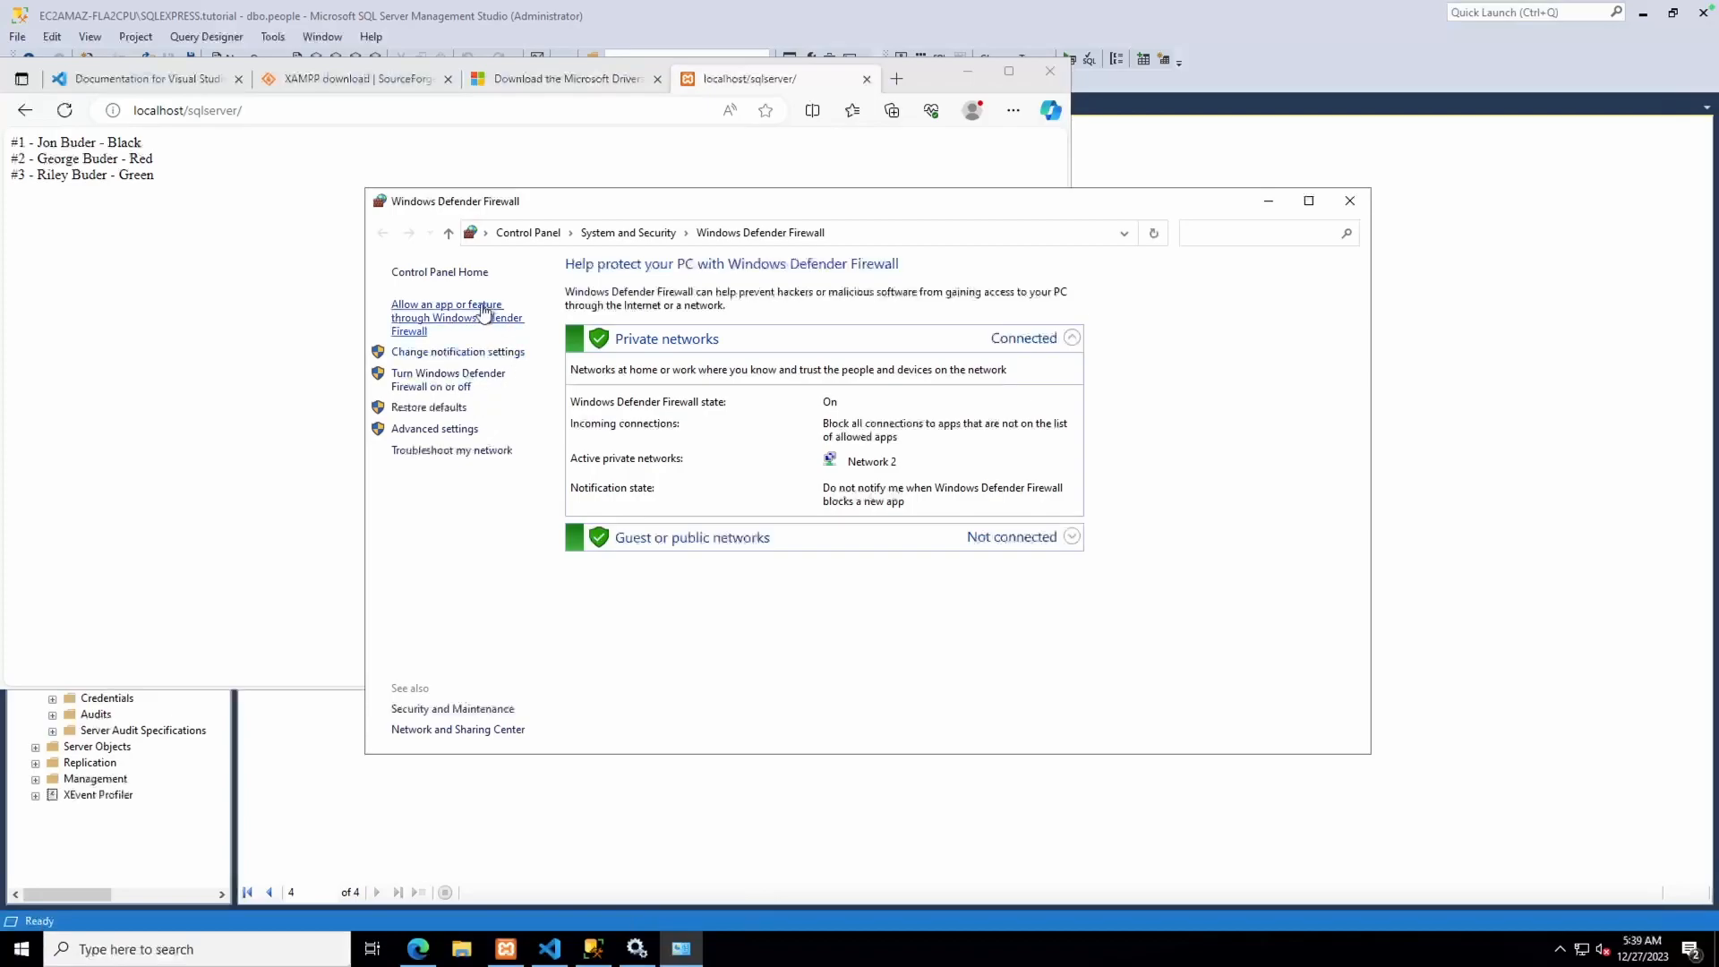
{"action": "left_click", "coordinate": [447, 430]}
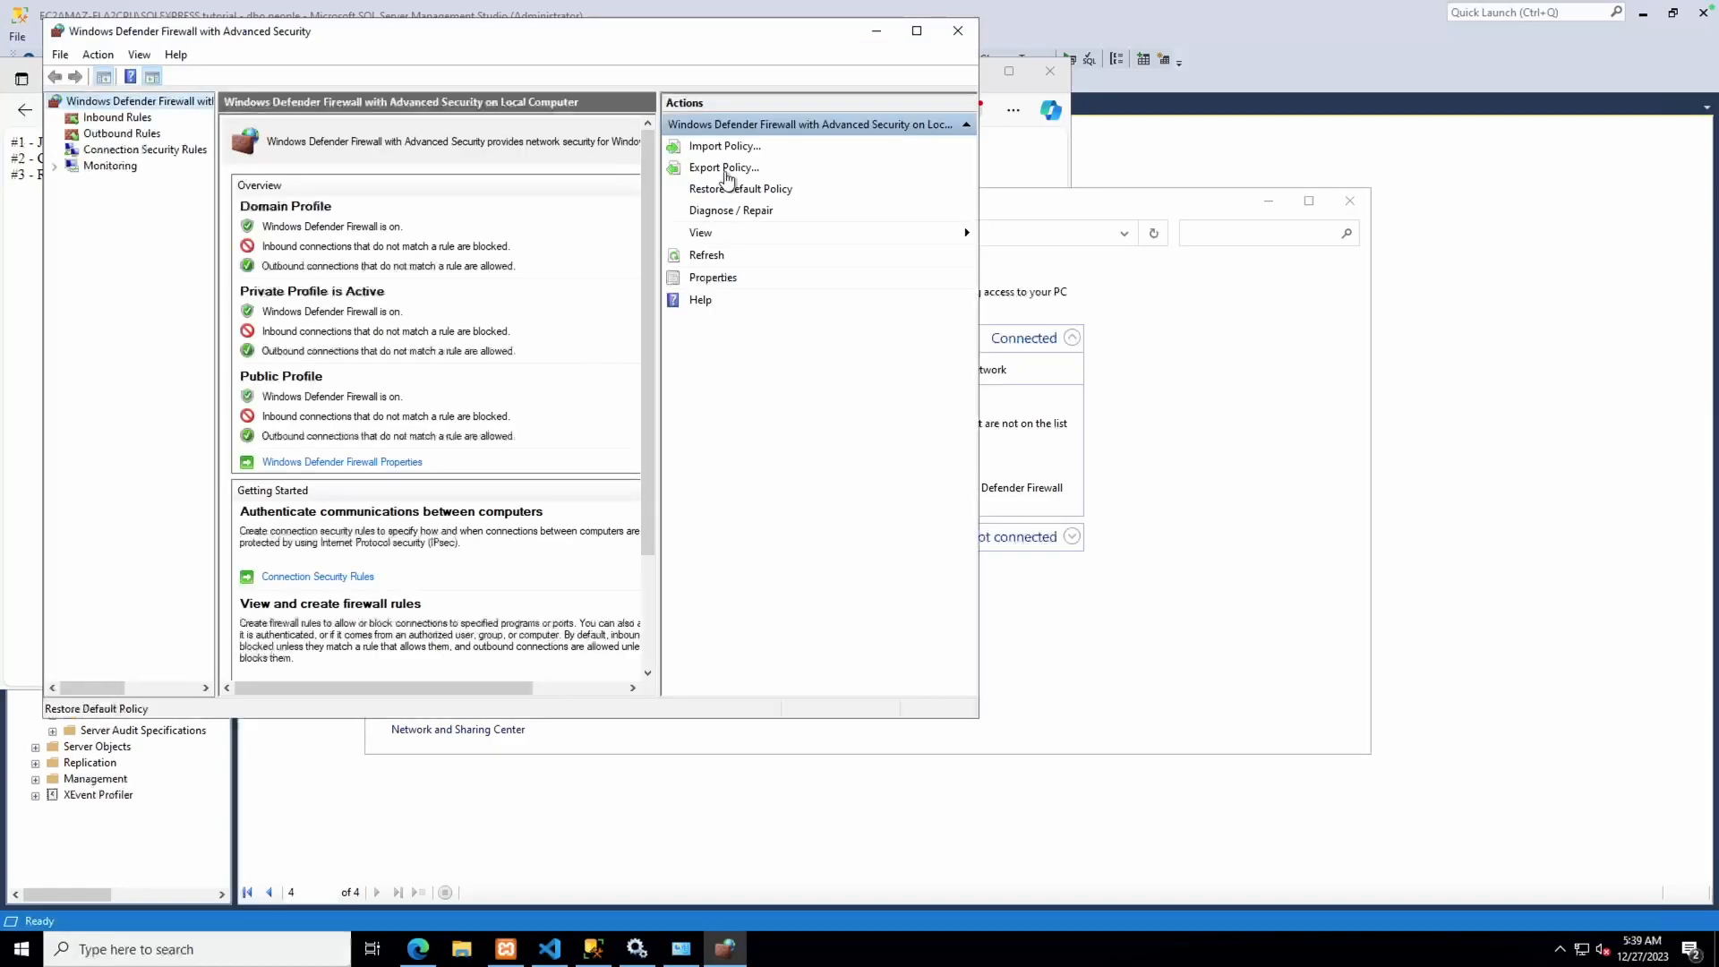
Create an inbound port 80 rule named Web Server that allows the connection
{"action": "left_click", "coordinate": [108, 117]}
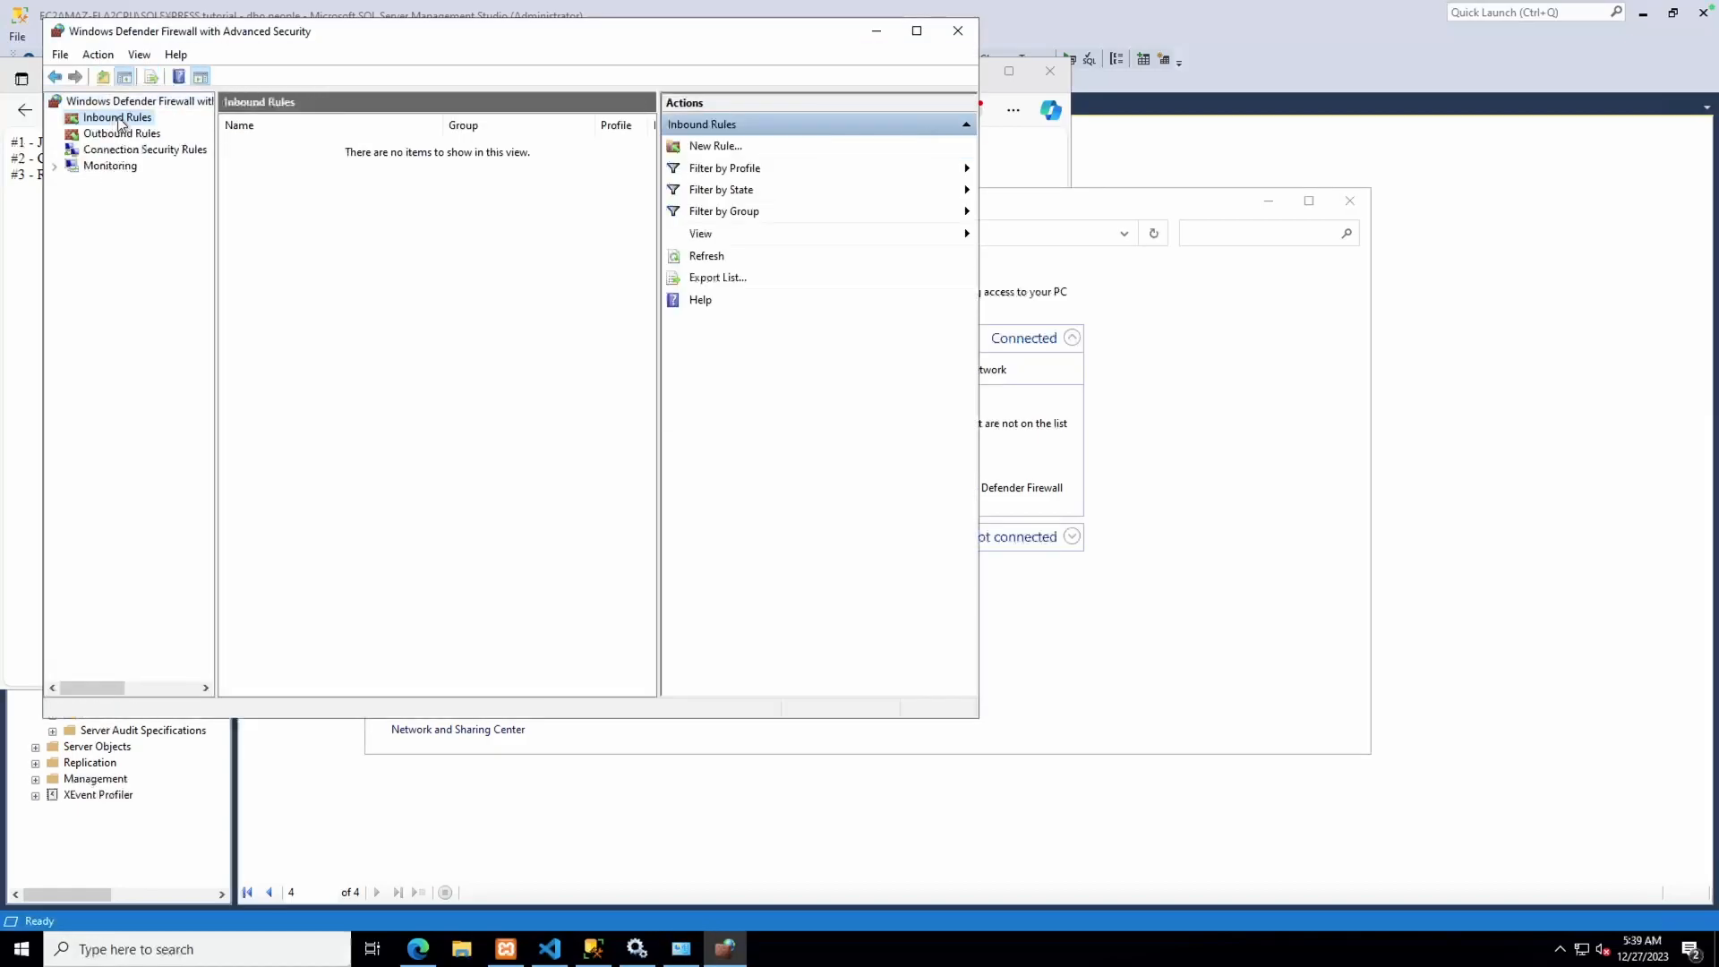
{"action": "left_click", "coordinate": [732, 148]}
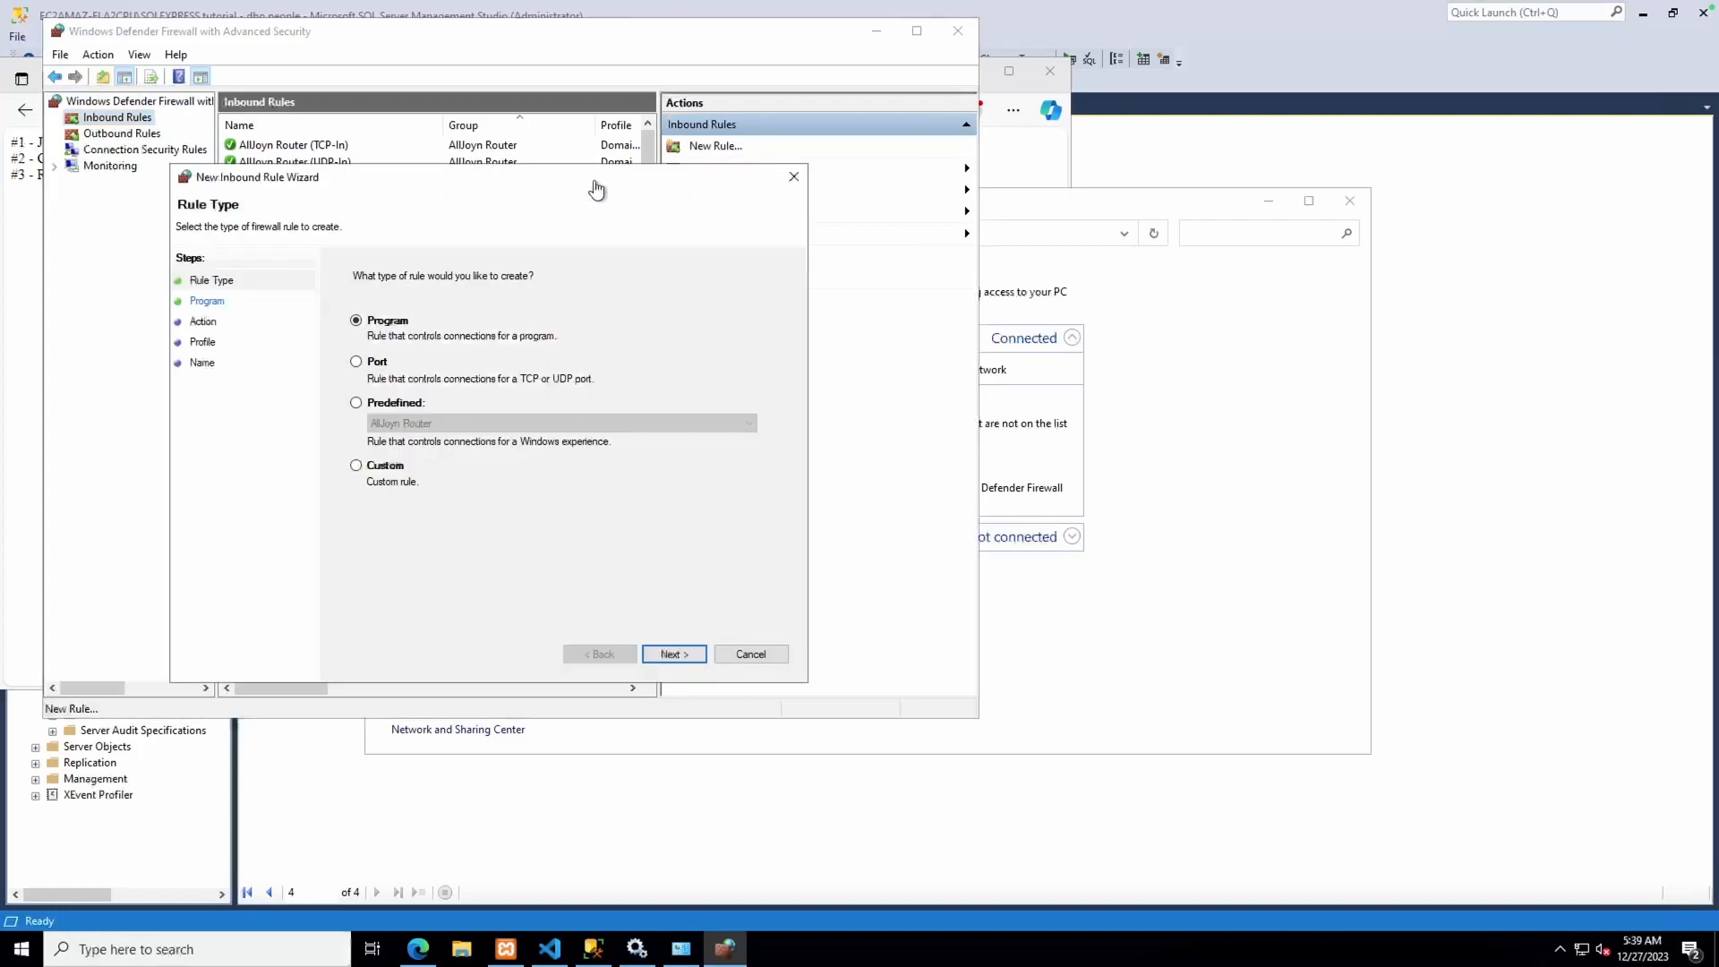
{"action": "left_click", "coordinate": [378, 368]}
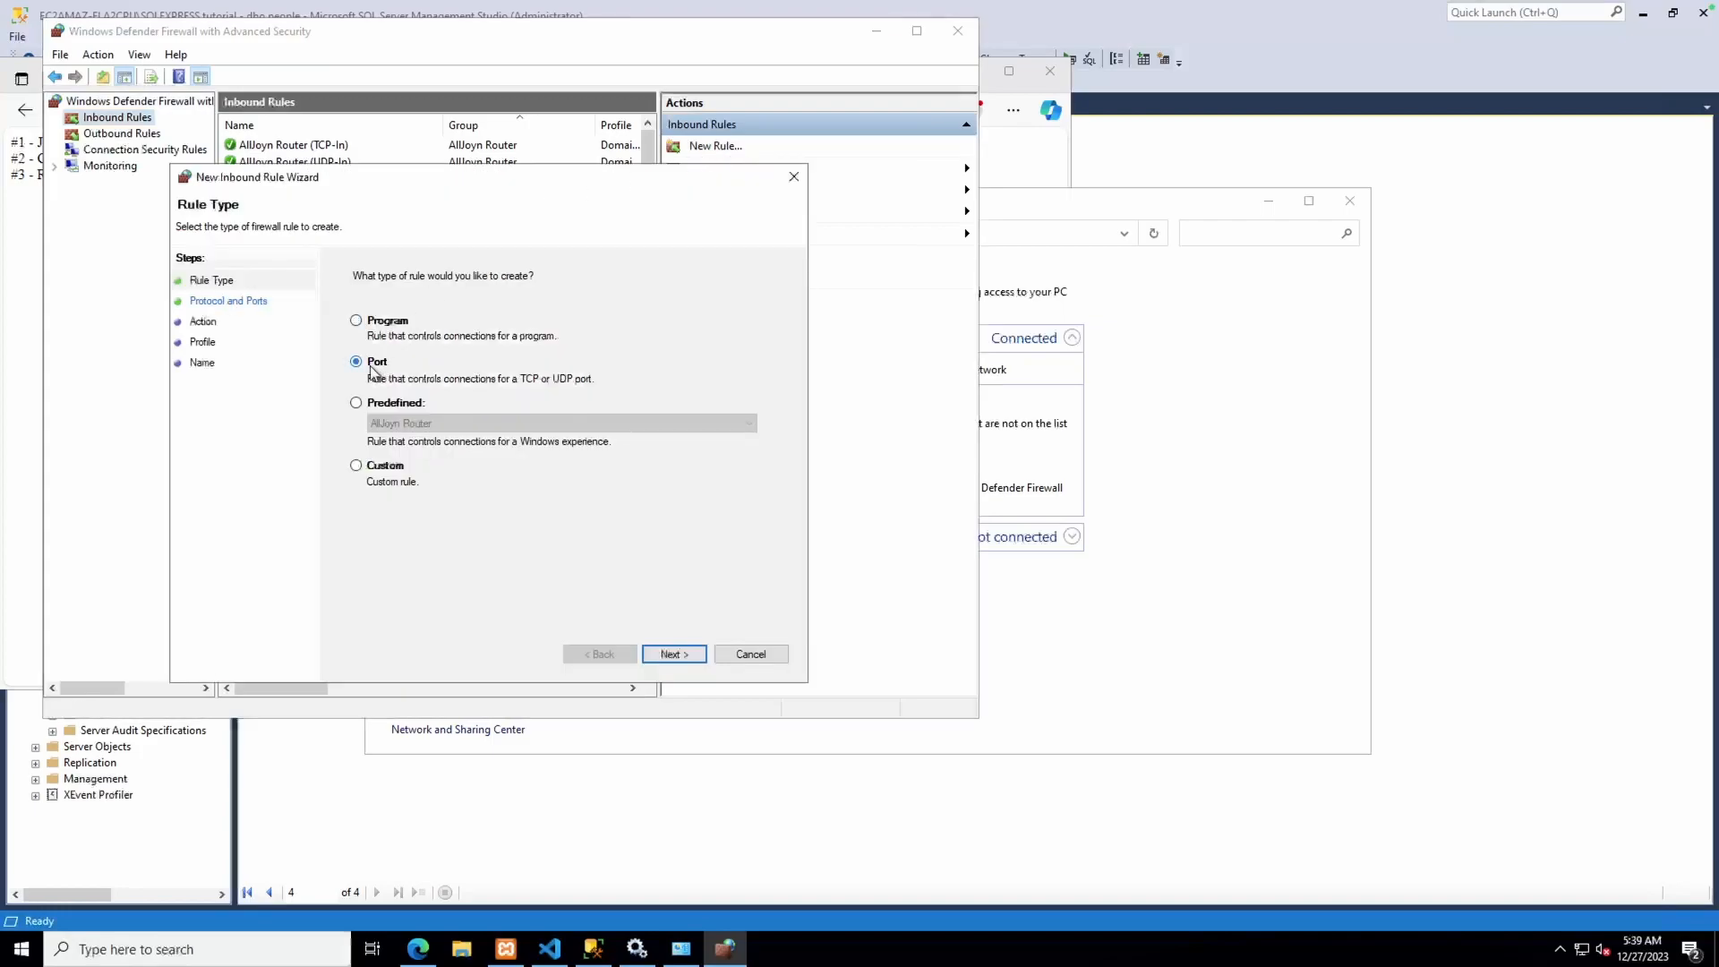
{"action": "left_click", "coordinate": [670, 654]}
{"action": "type", "text": "80"}
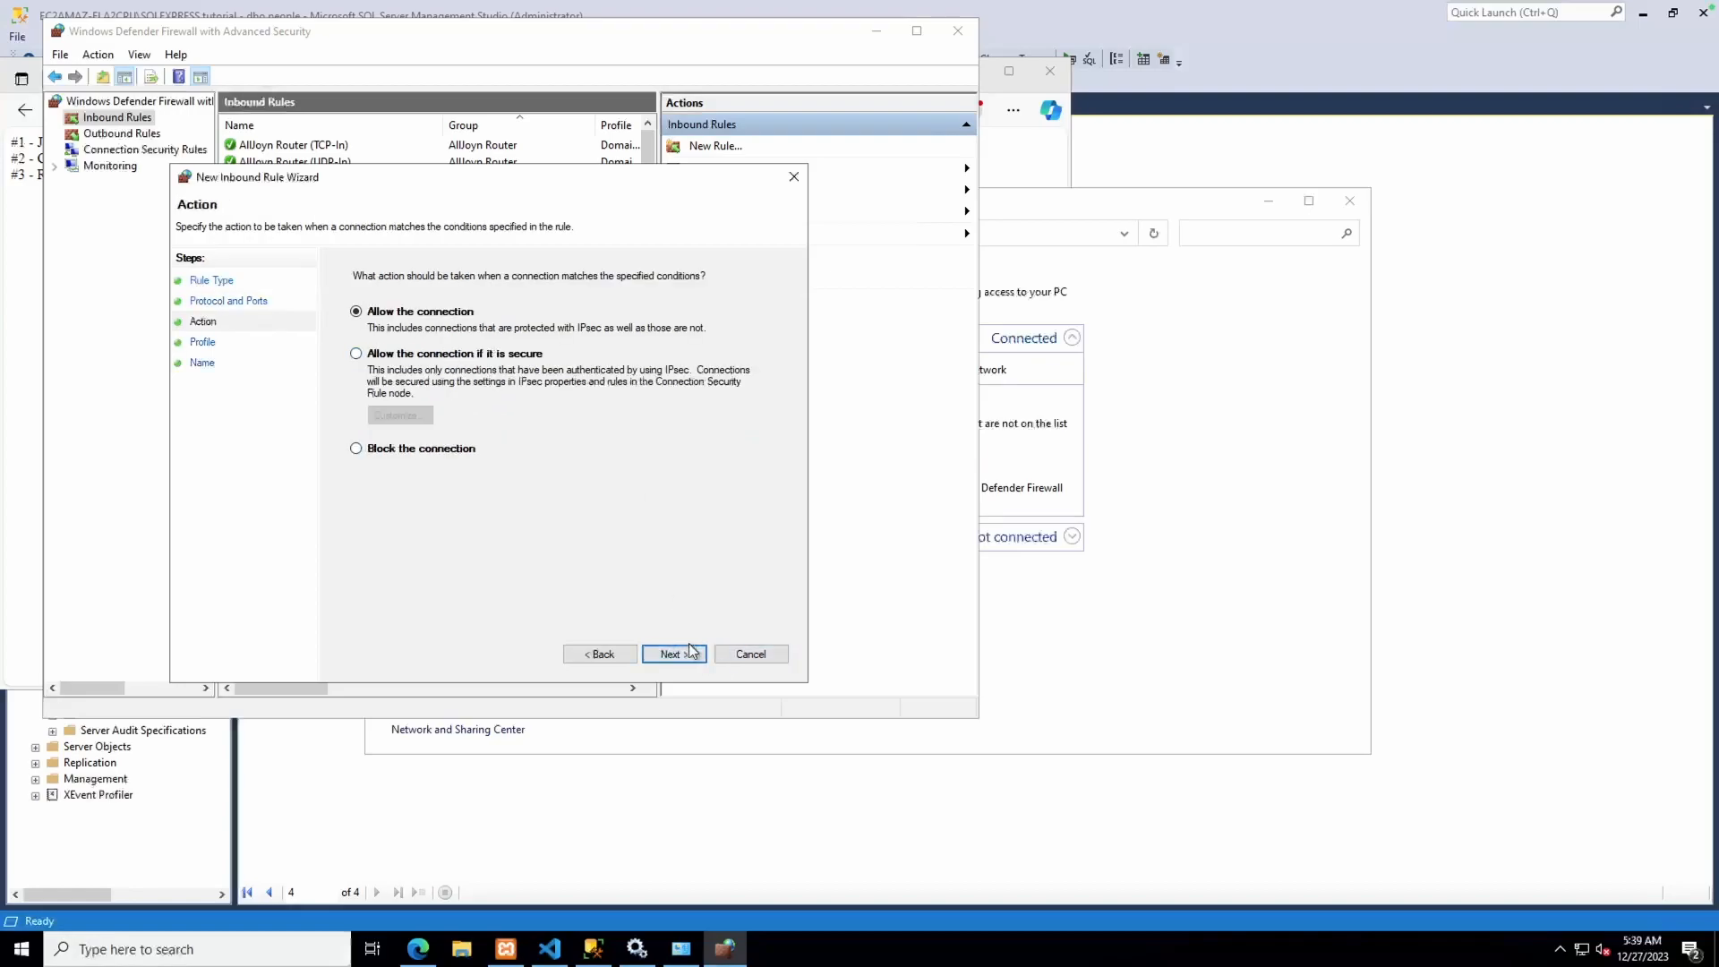
{"action": "left_click", "coordinate": [686, 655]}
{"action": "left_click", "coordinate": [686, 656]}
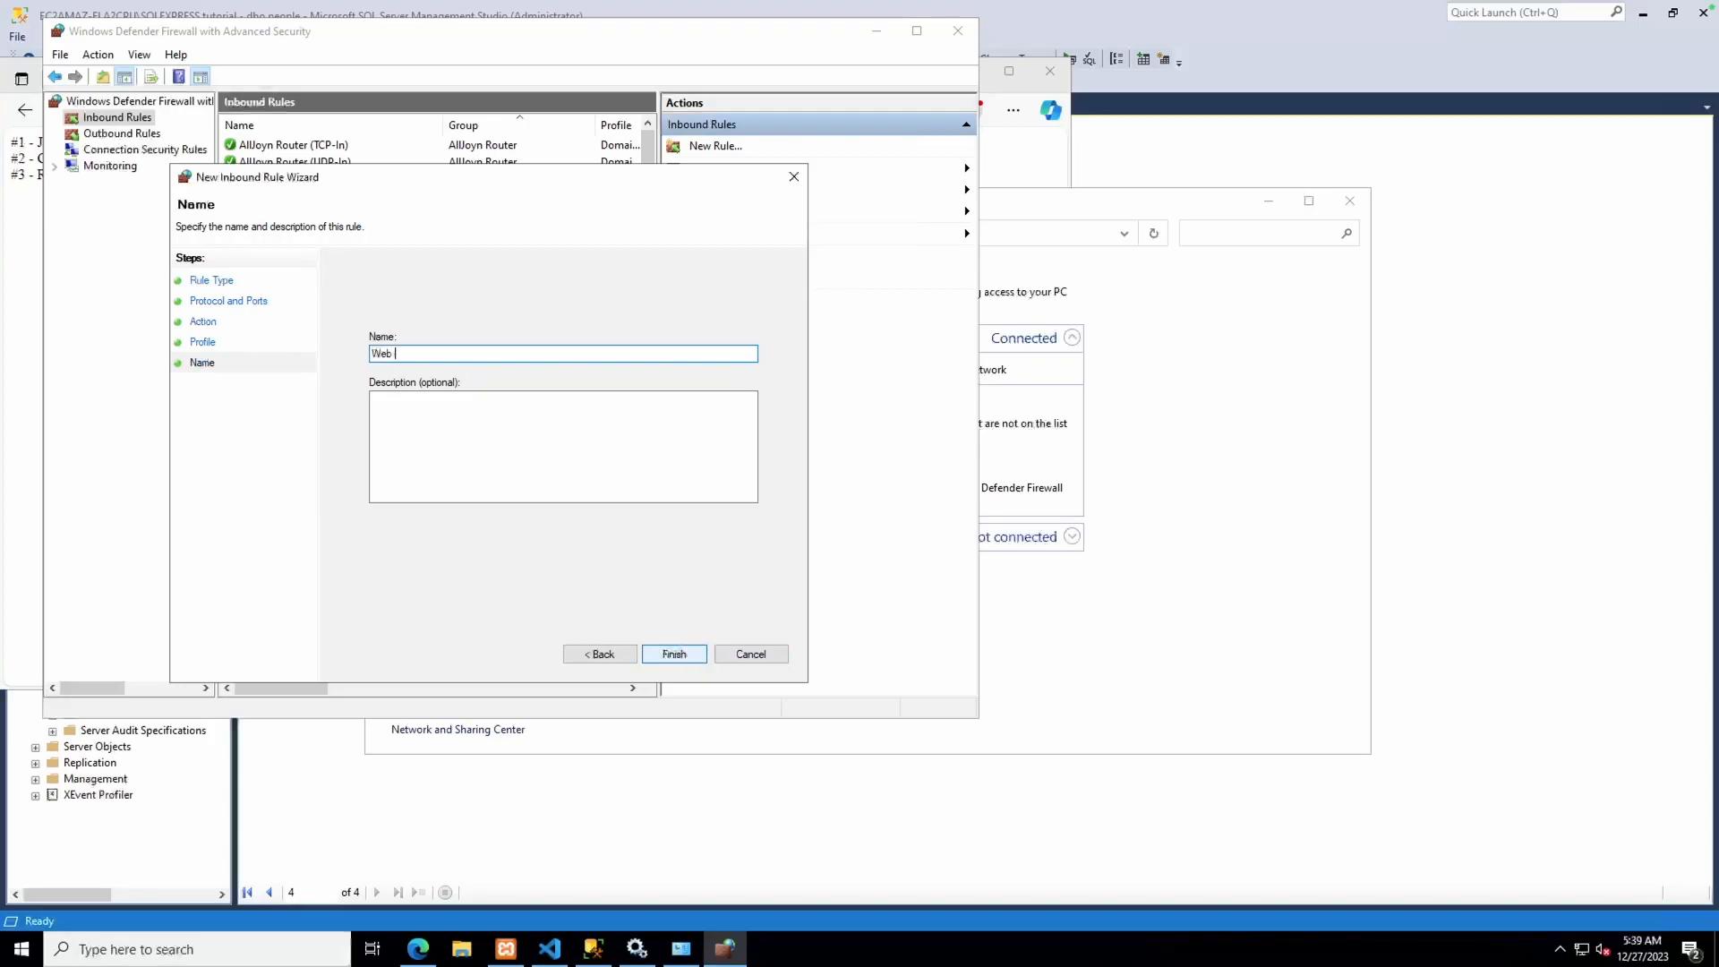
{"action": "left_click", "coordinate": [691, 654]}
{"action": "key", "text": "ctrl+Left"}
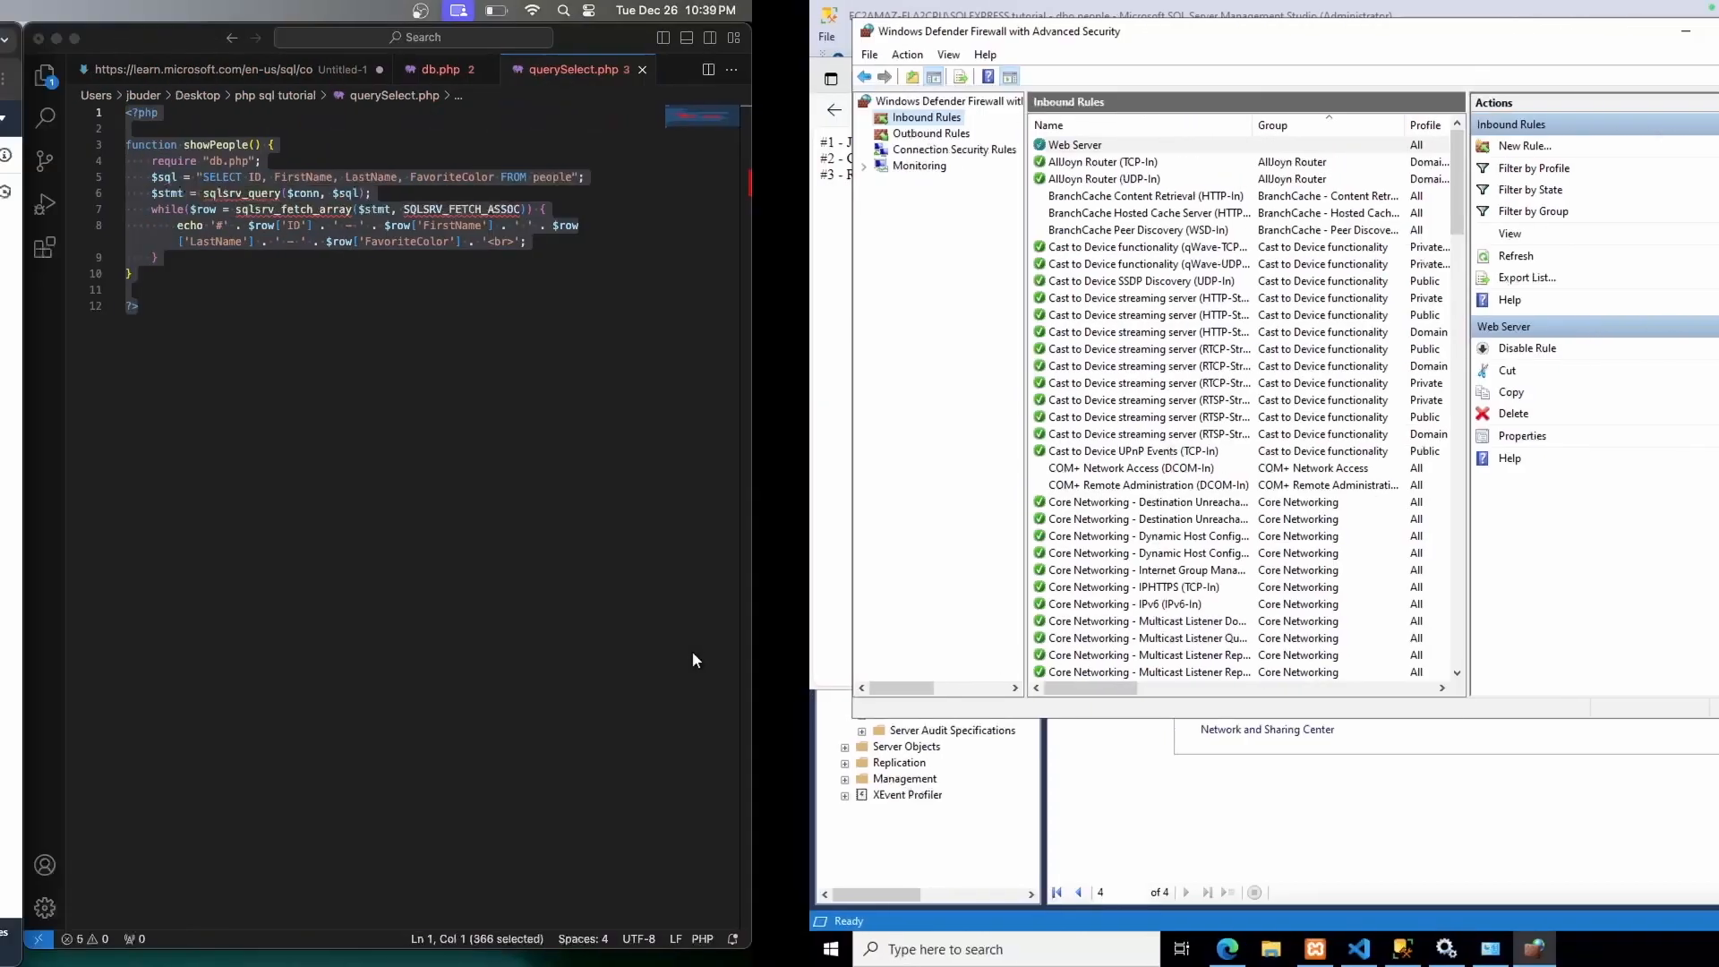
{"action": "left_click", "coordinate": [608, 43]}
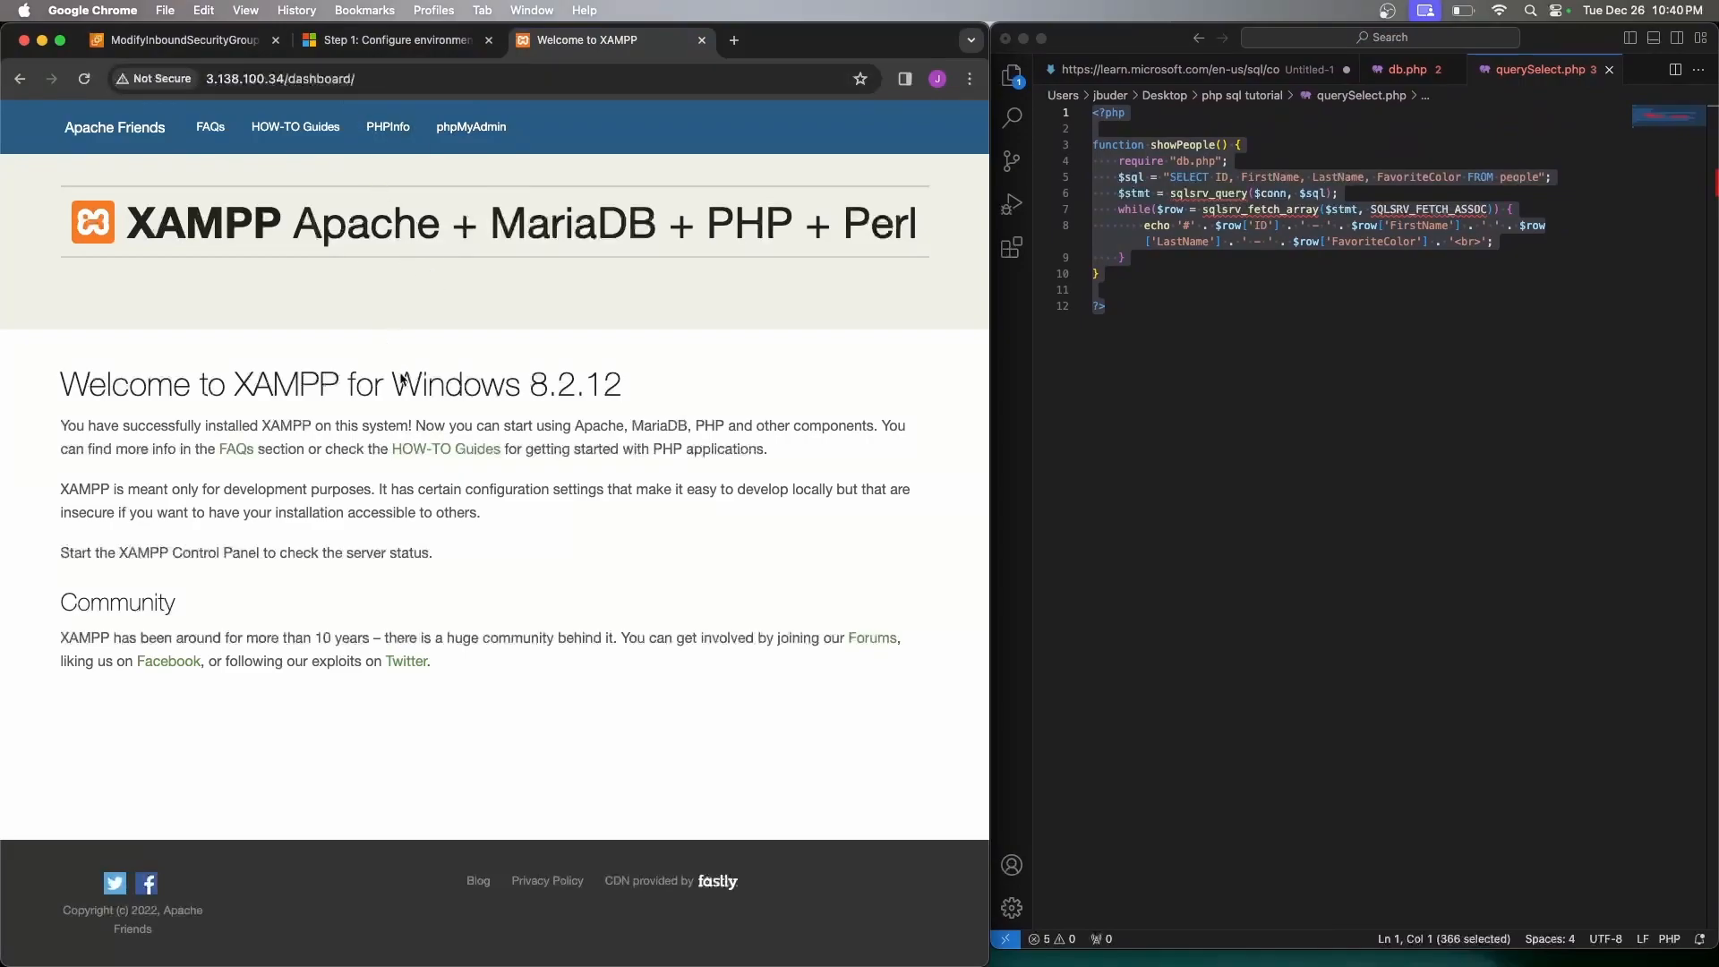
Replace dashboard/ with sqlserver/ in the address to load 3.138.100.34/sqlserver/
{"action": "left_click", "coordinate": [372, 79]}
{"action": "left_click", "coordinate": [385, 79]}
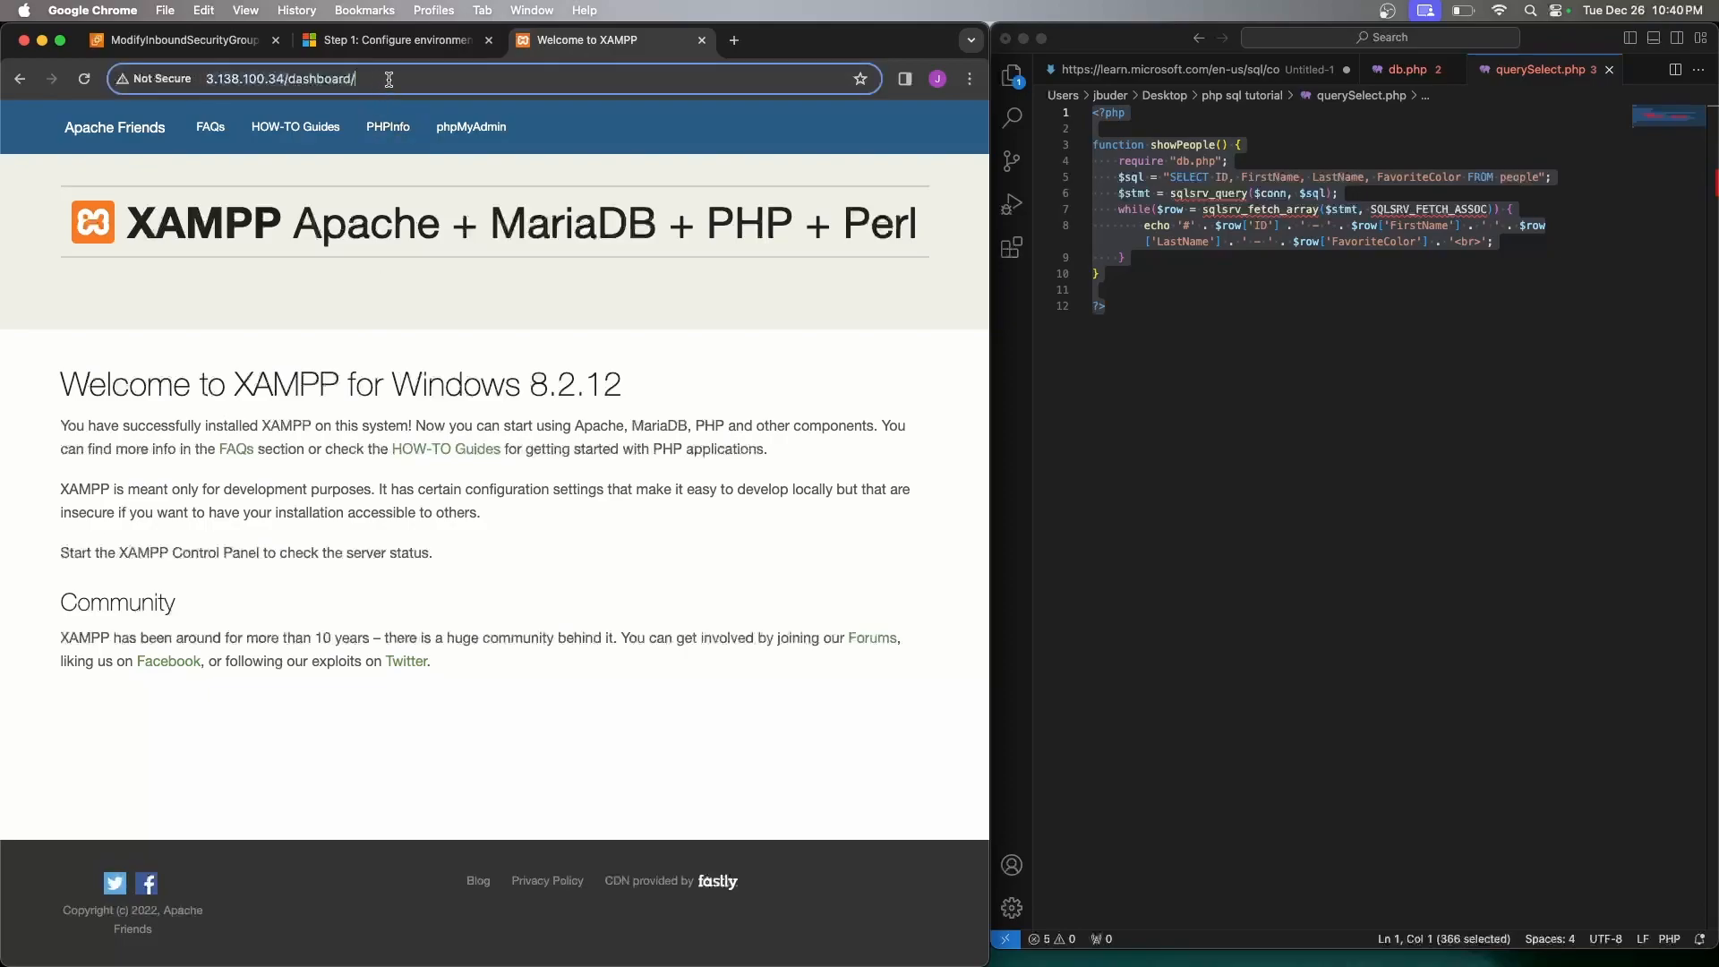
{"action": "left_click_drag", "start_coordinate": [397, 79], "coordinate": [292, 79]}
{"action": "type", "text": "sqlserver/"}
{"action": "key", "text": "Return"}
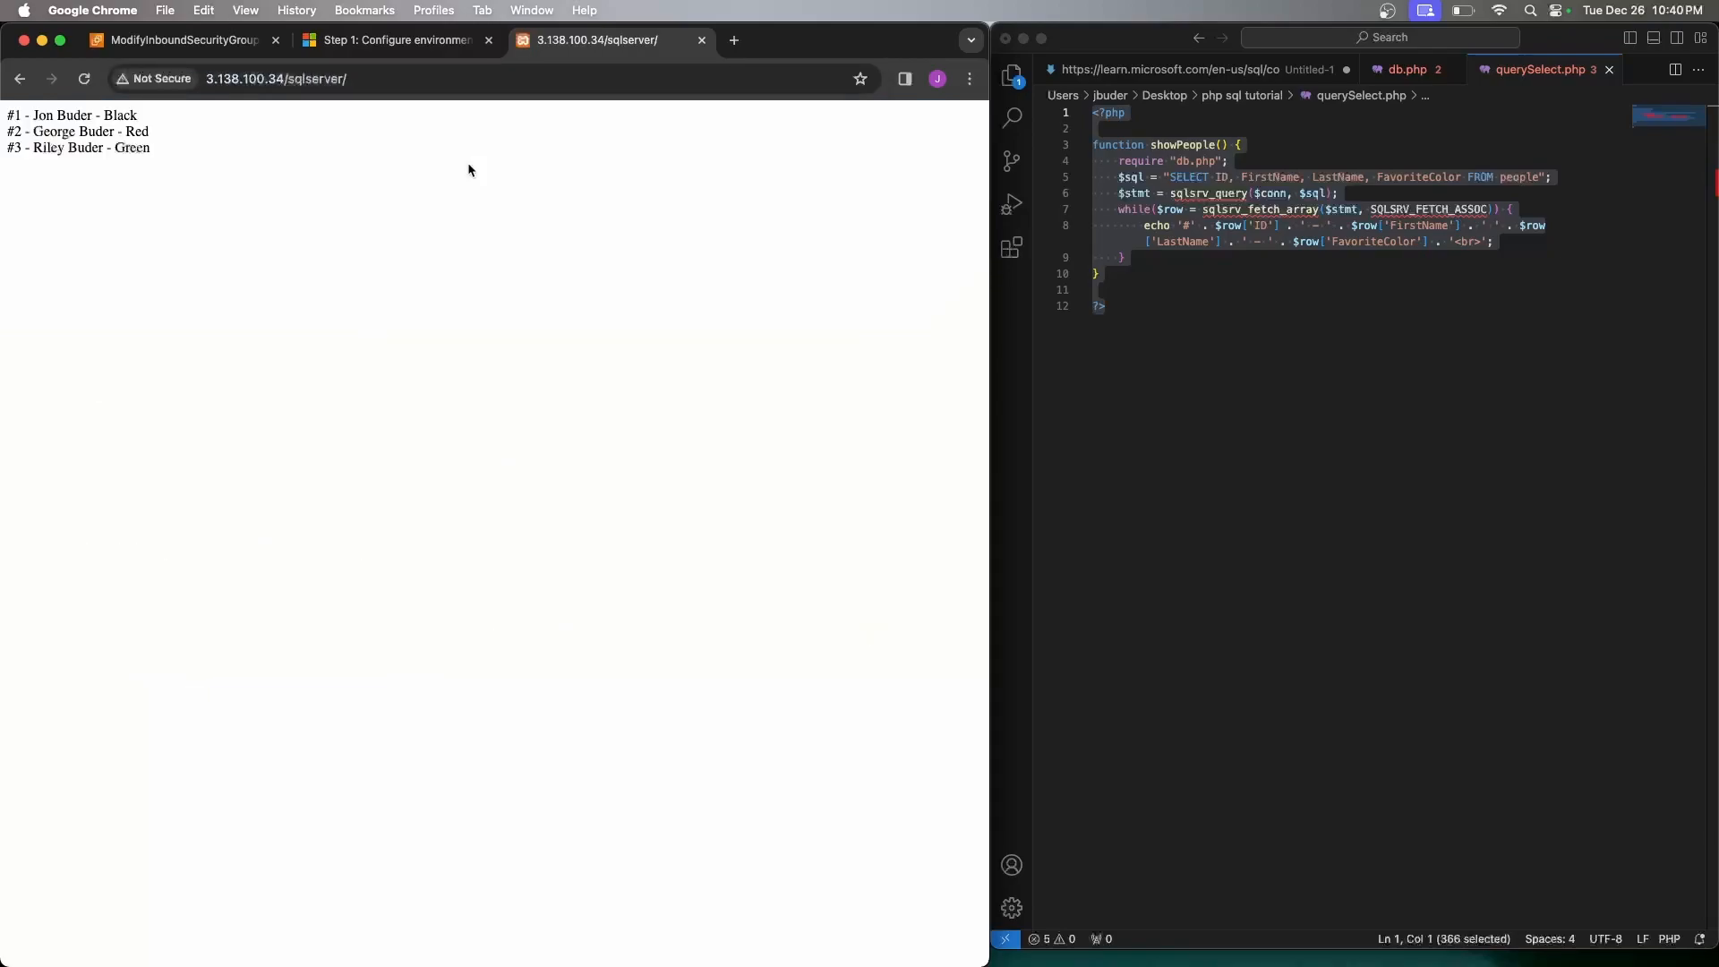
{"action": "left_click", "coordinate": [225, 79]}
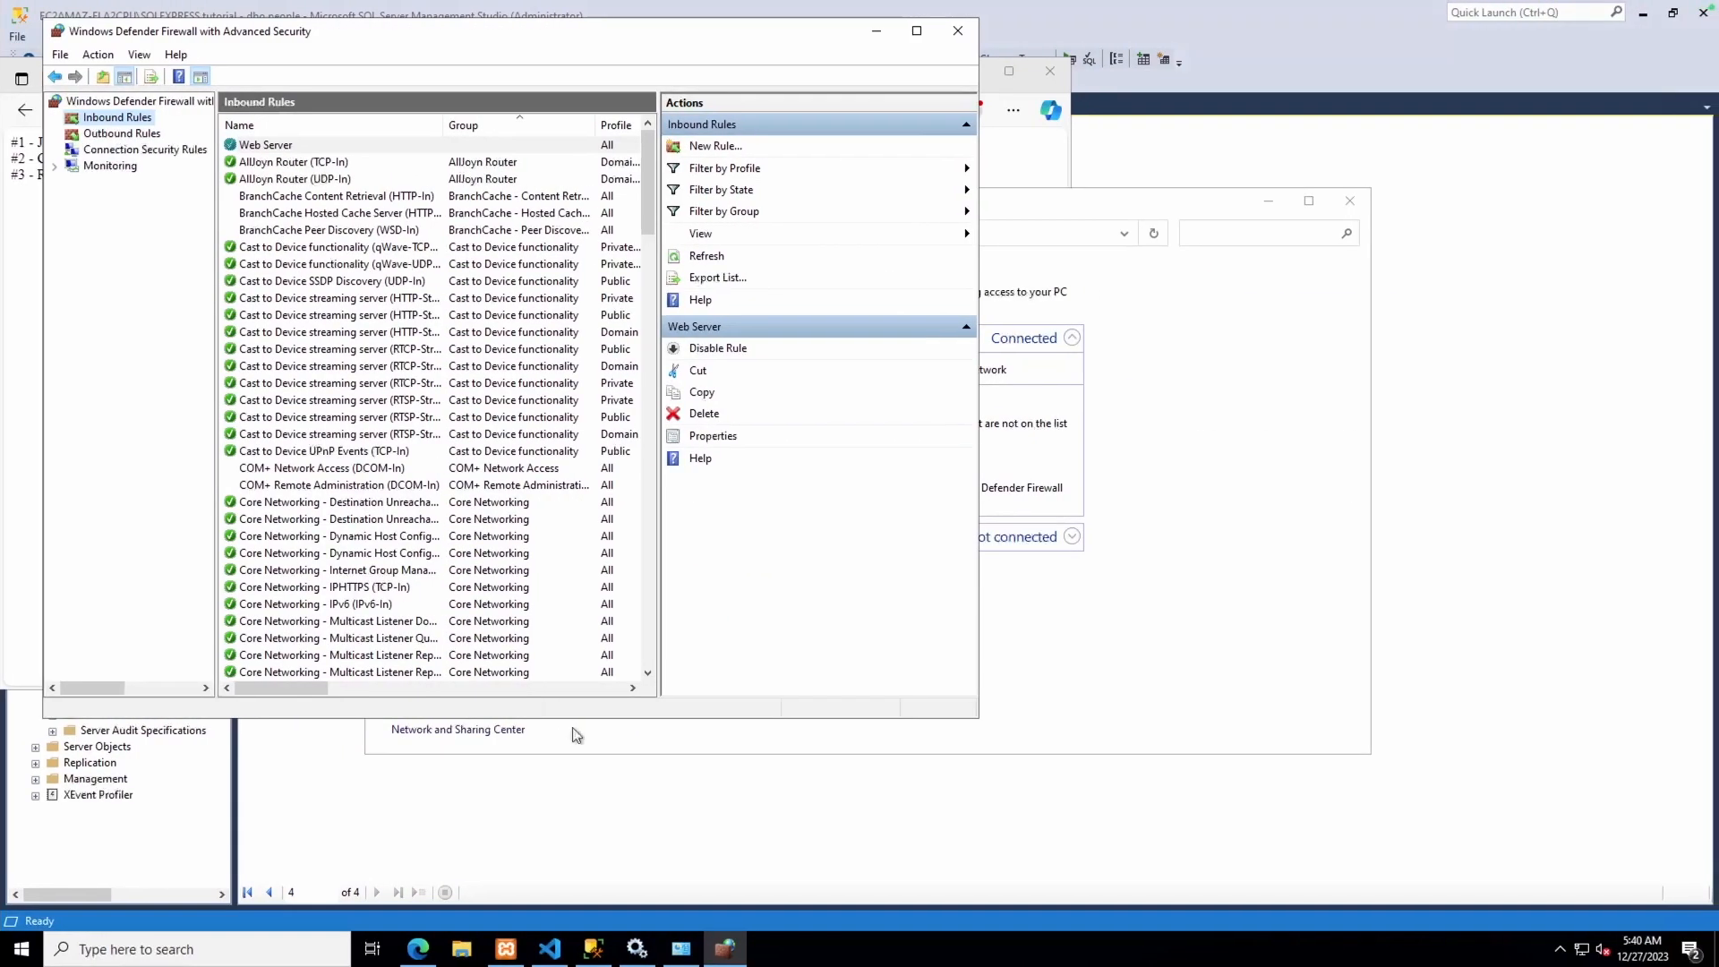
Browse to C:\xampp\htdocs and open the index file with Code
{"action": "left_click", "coordinate": [459, 953]}
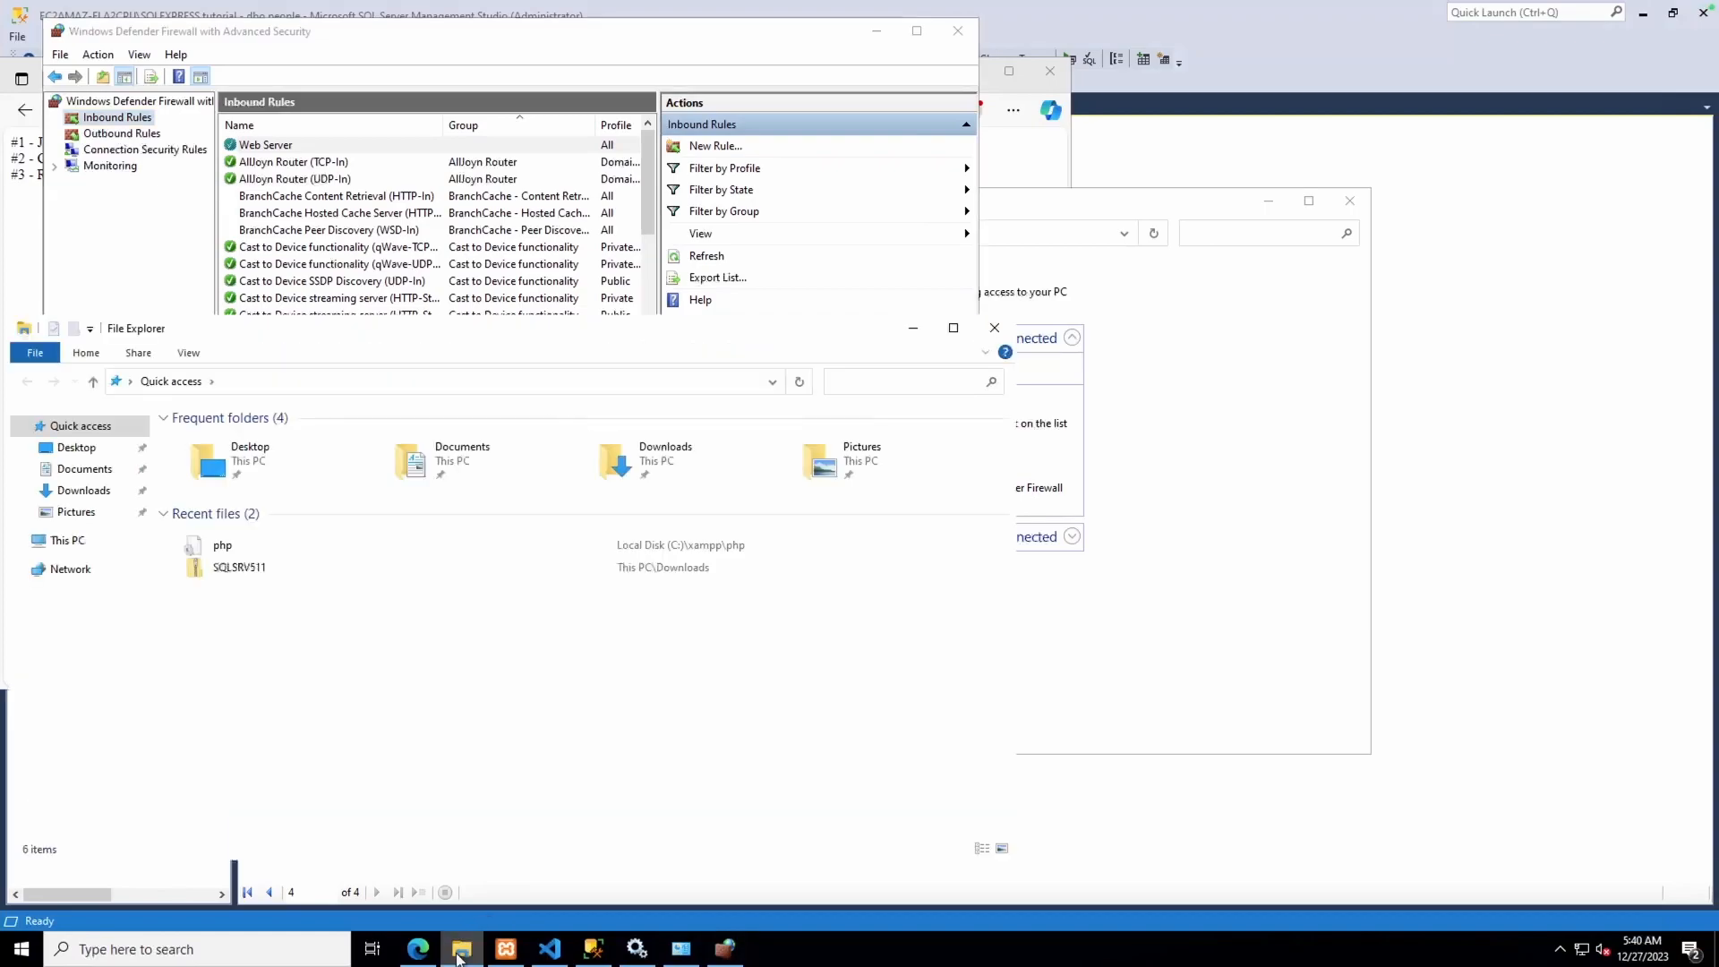
{"action": "left_click", "coordinate": [76, 539]}
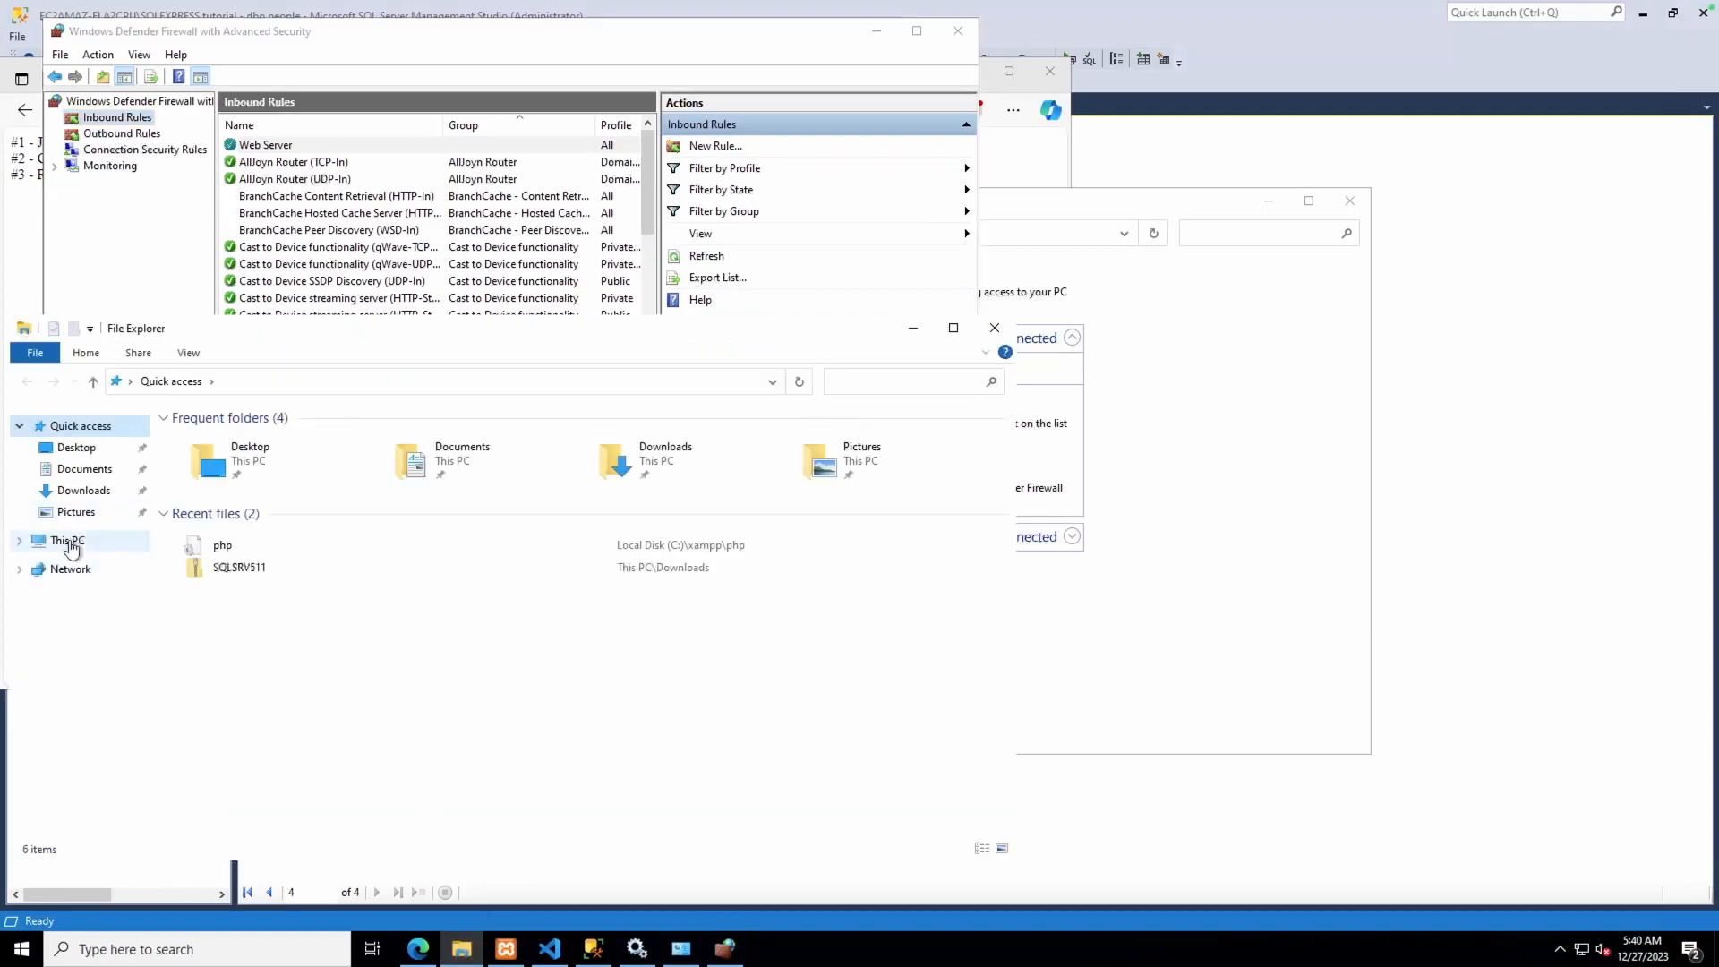
{"action": "double_click", "coordinate": [296, 637]}
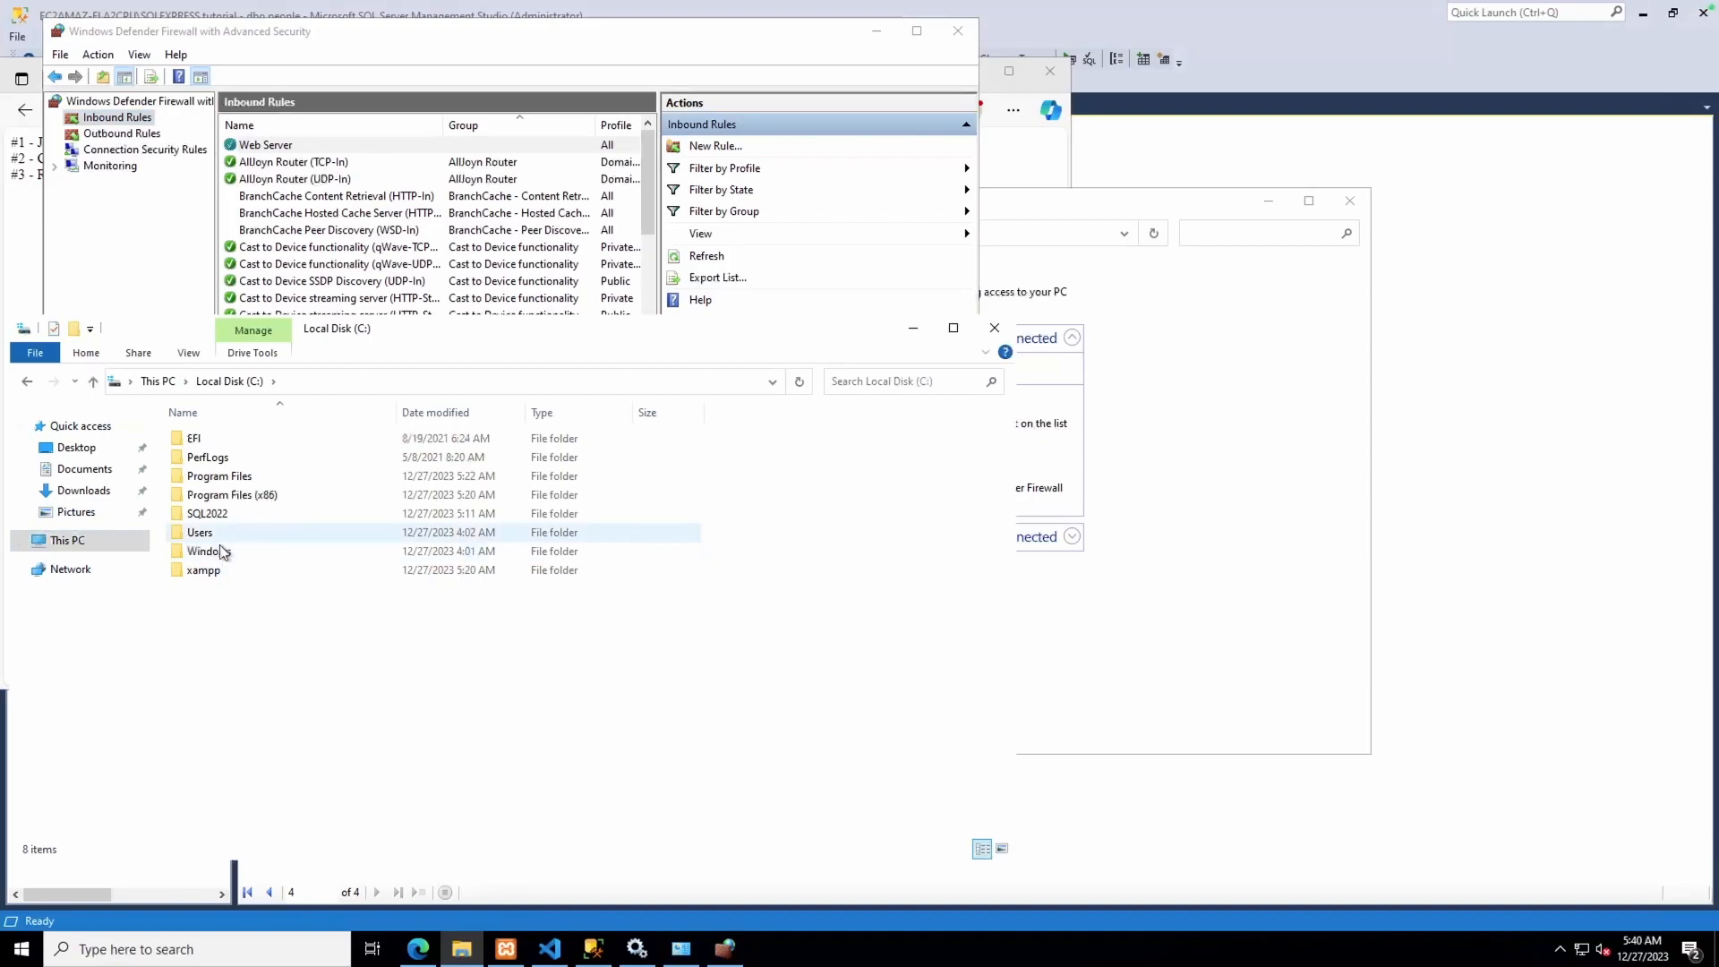
{"action": "double_click", "coordinate": [206, 570]}
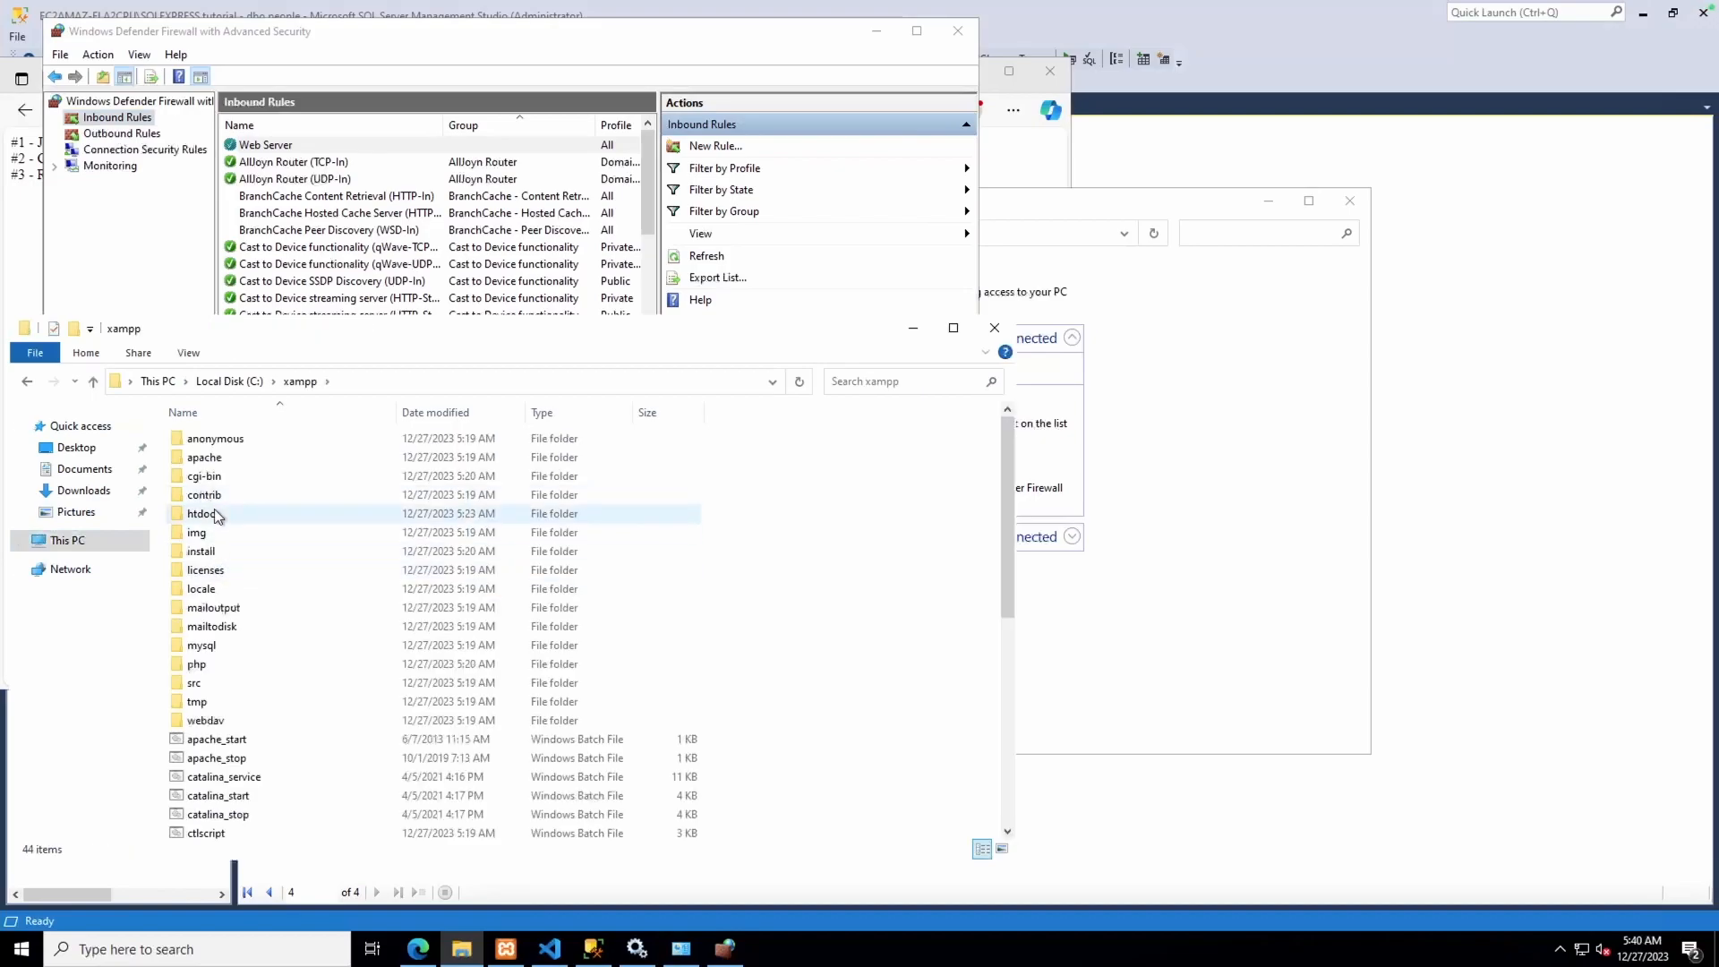
{"action": "double_click", "coordinate": [219, 513]}
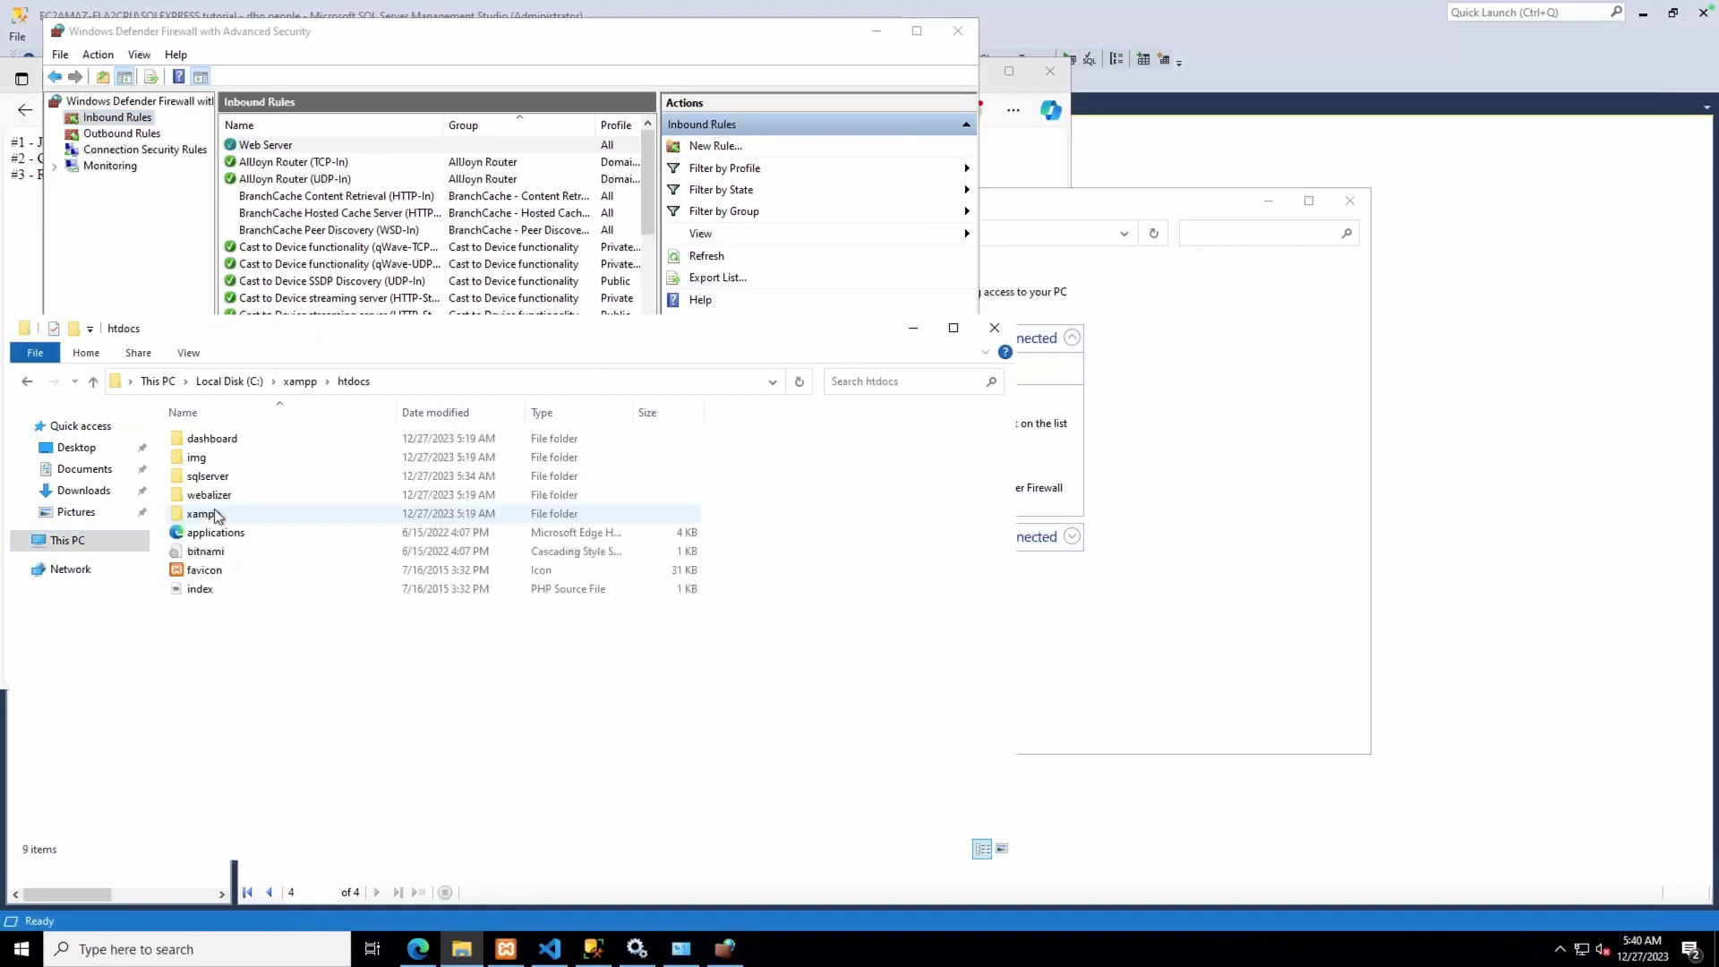
{"action": "right_click", "coordinate": [208, 591]}
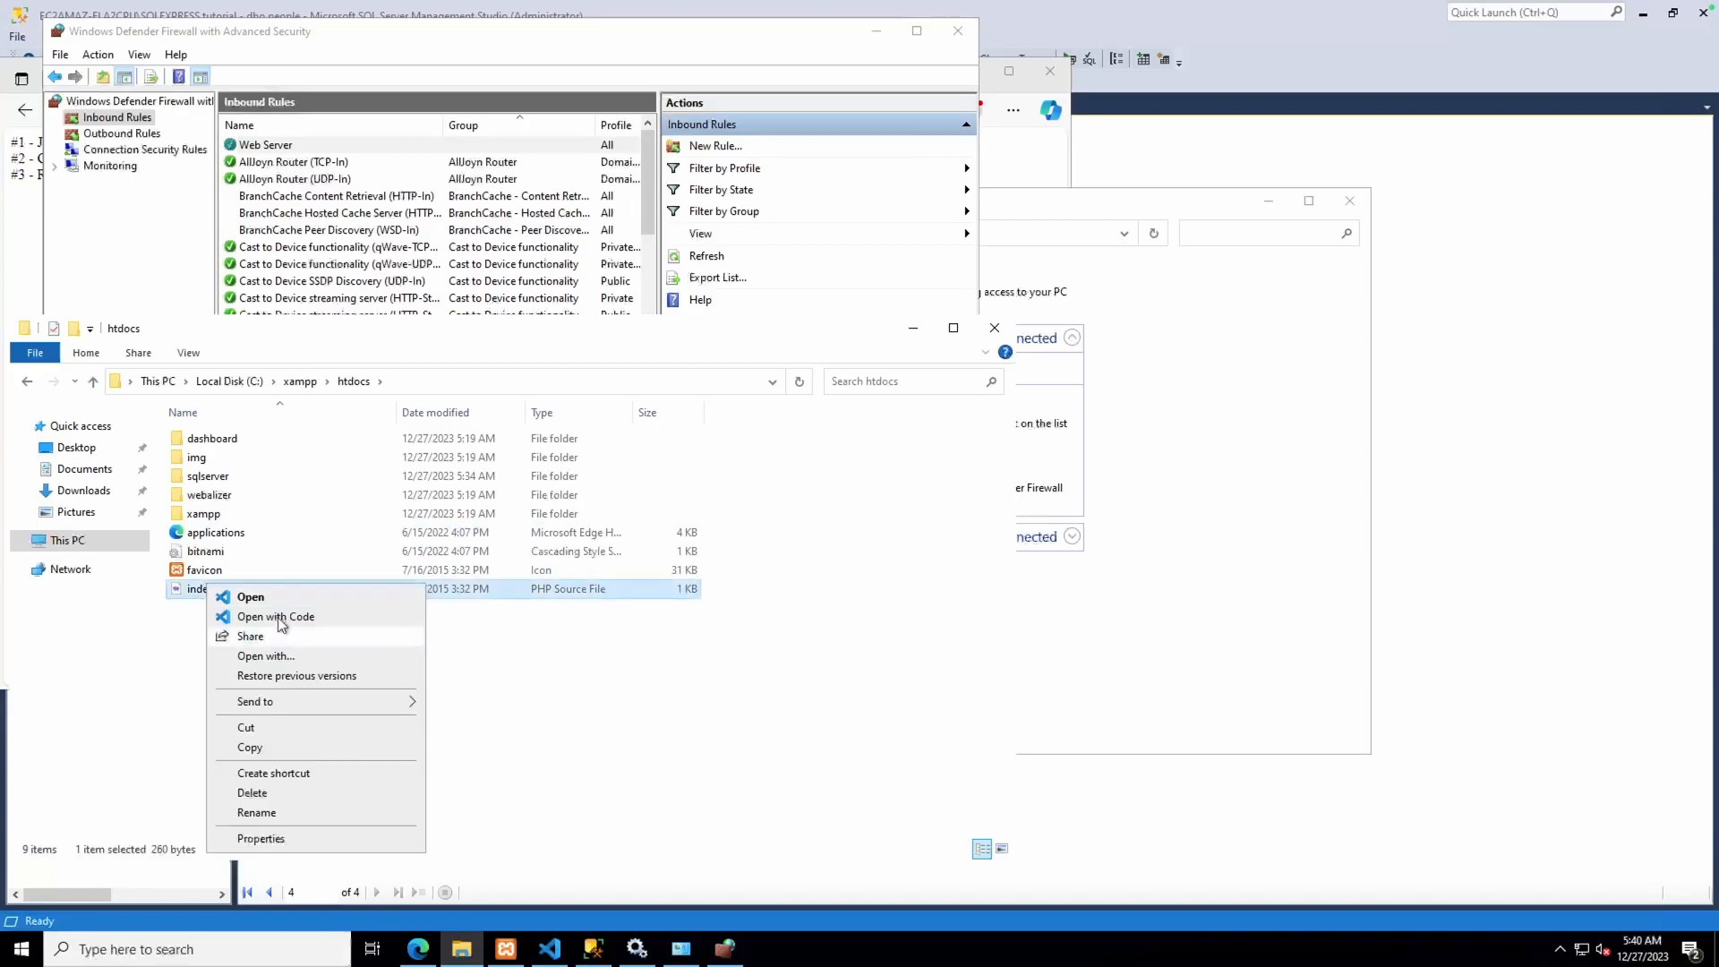
{"action": "left_click", "coordinate": [242, 616]}
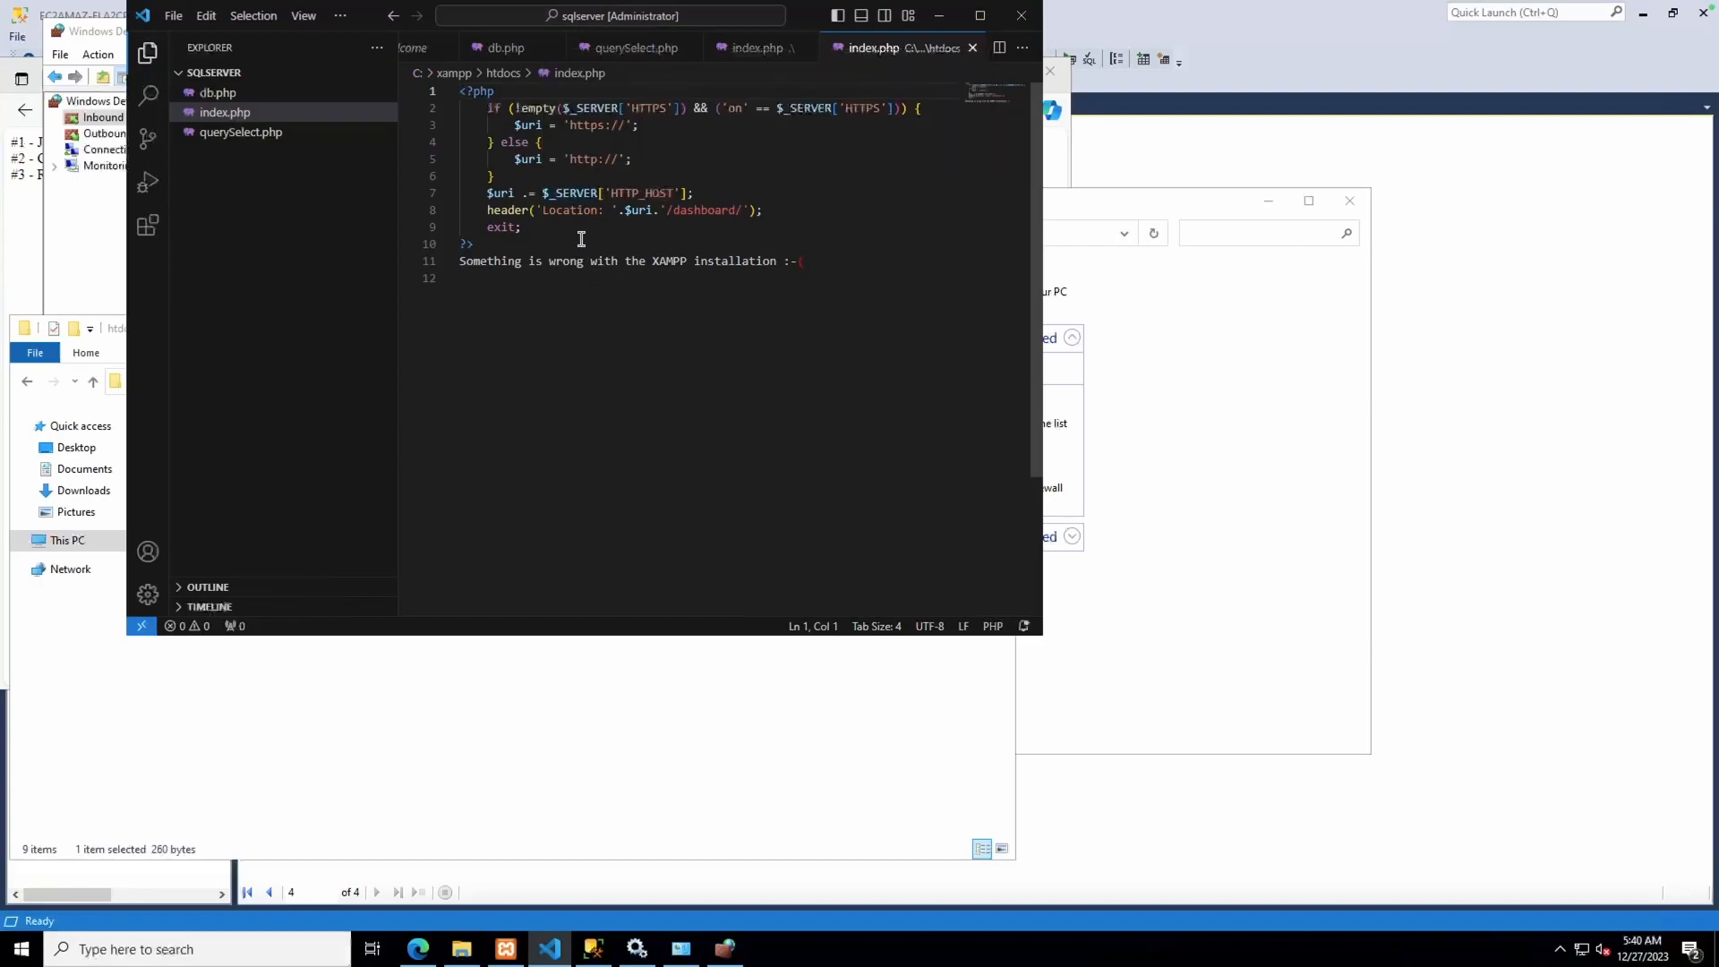
Change the redirect on line 8 from dashboard to sqlserver and save index.php
{"action": "double_click", "coordinate": [712, 211]}
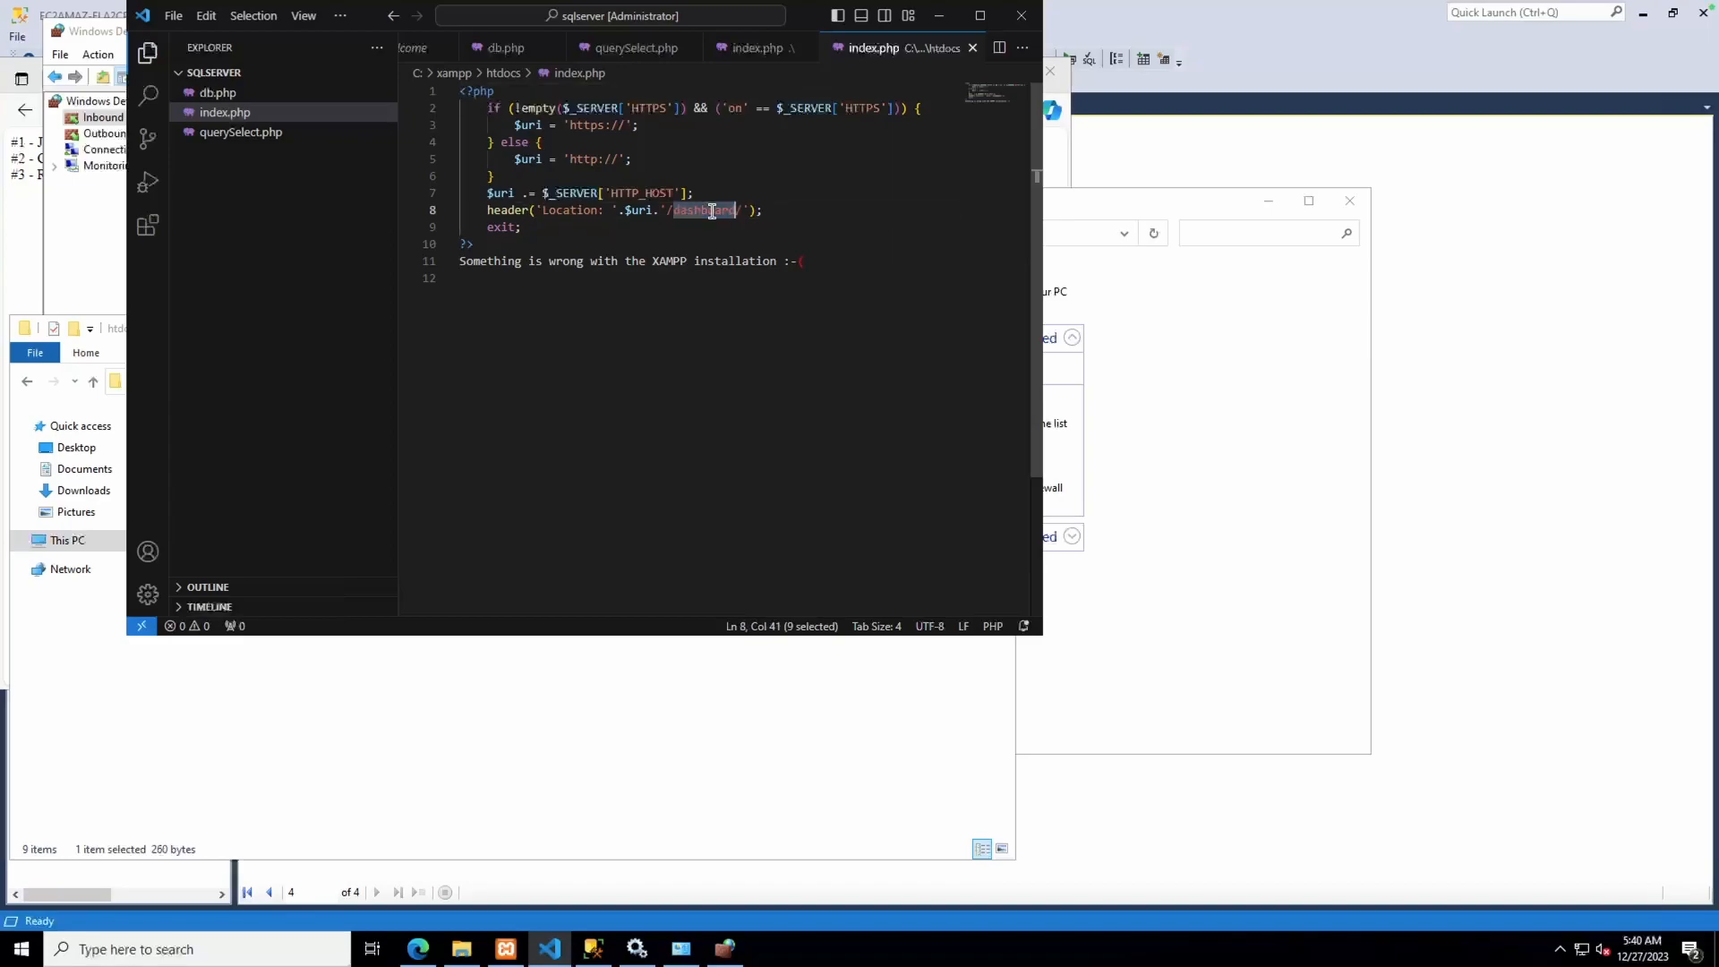
{"action": "type", "text": "sqlserver"}
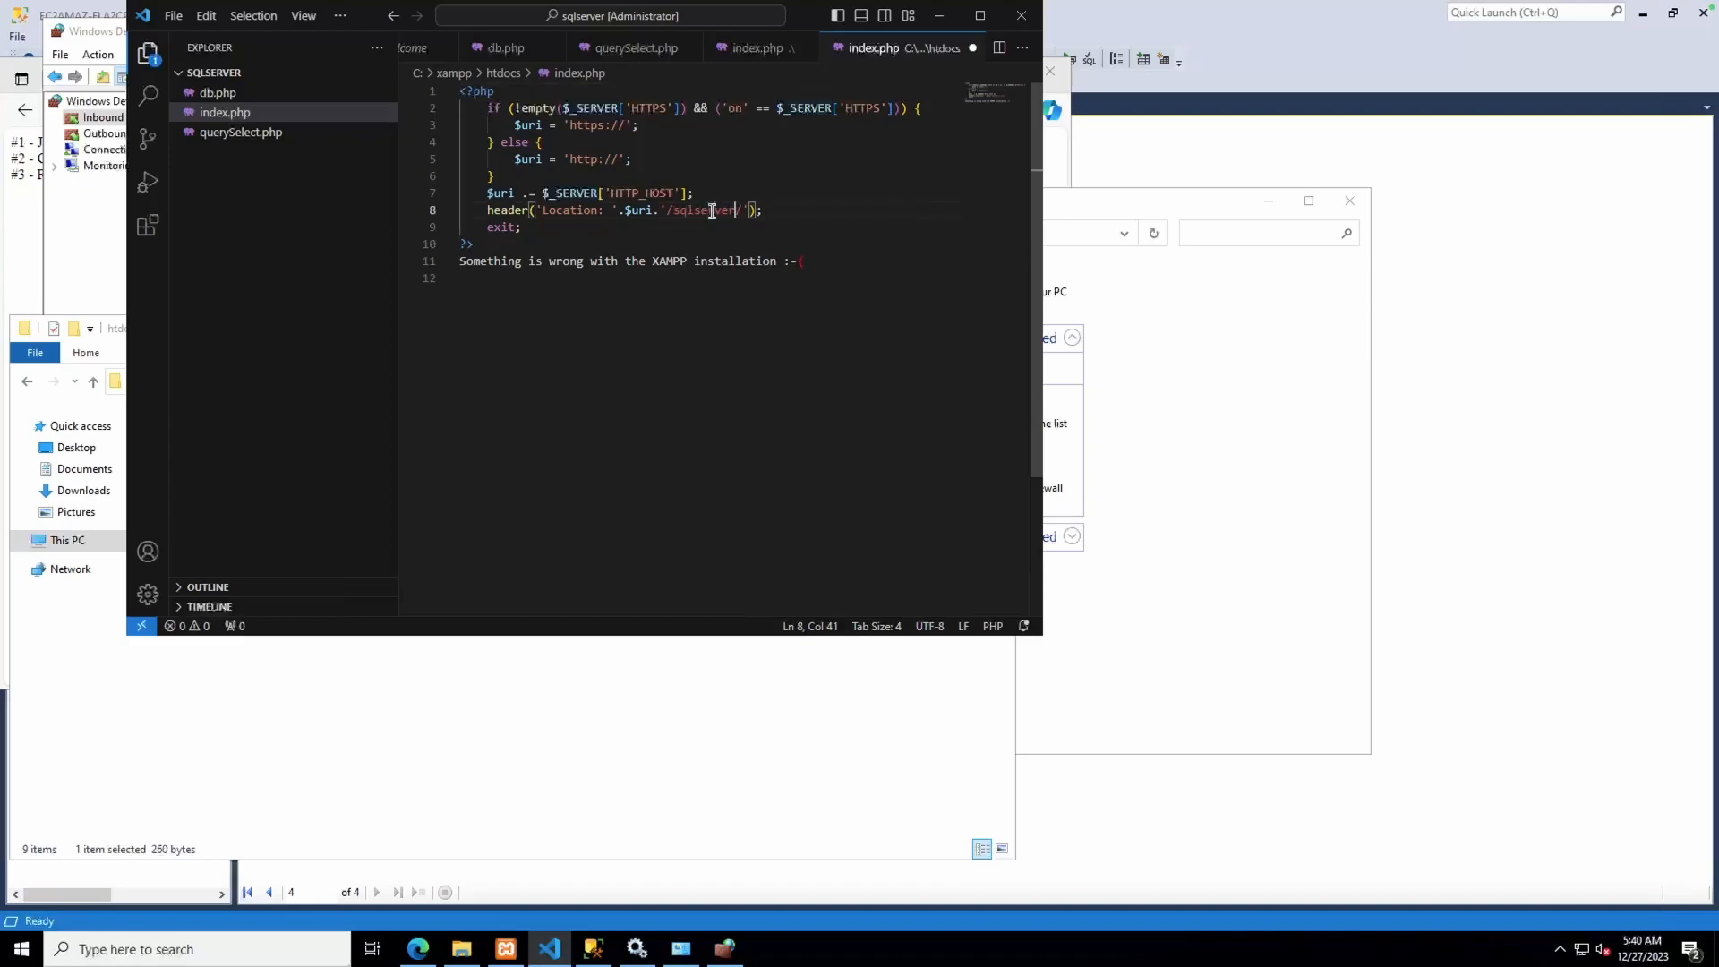
{"action": "key", "text": "ctrl+s"}
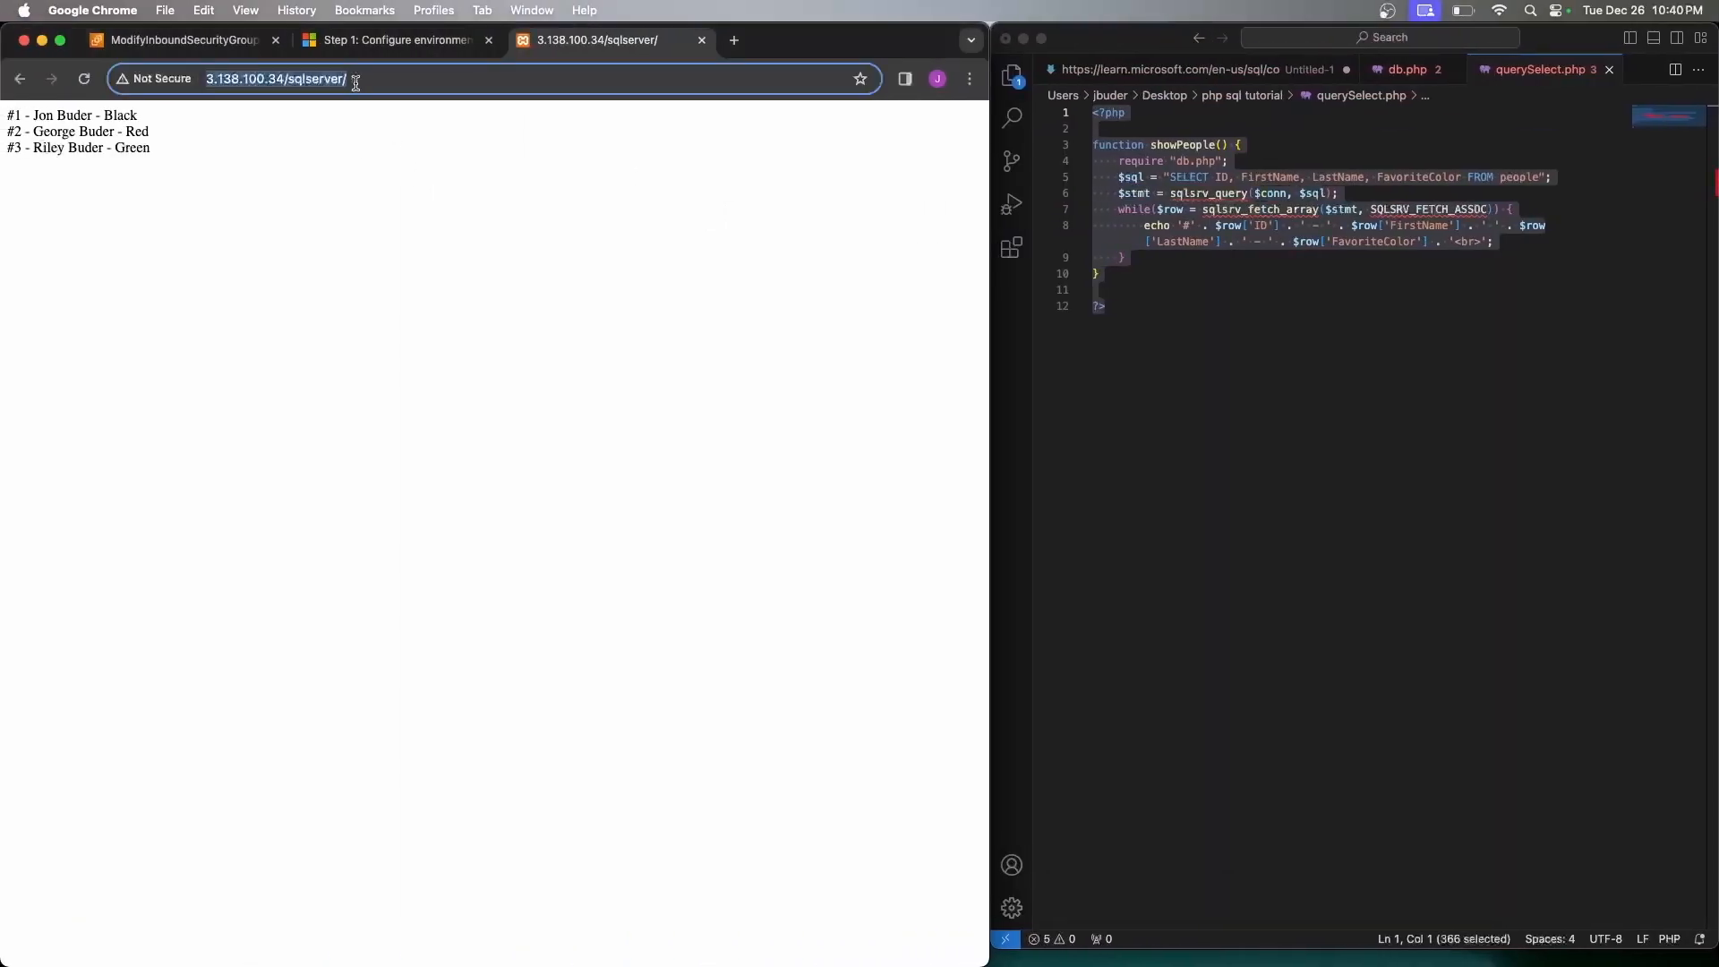
Load the bare IP 3.138.100.34 to confirm it redirects to the people list
{"action": "left_click", "coordinate": [362, 79]}
{"action": "left_click_drag", "start_coordinate": [362, 78], "coordinate": [287, 79]}
{"action": "key", "text": "BackSpace"}
{"action": "key", "text": "Return"}
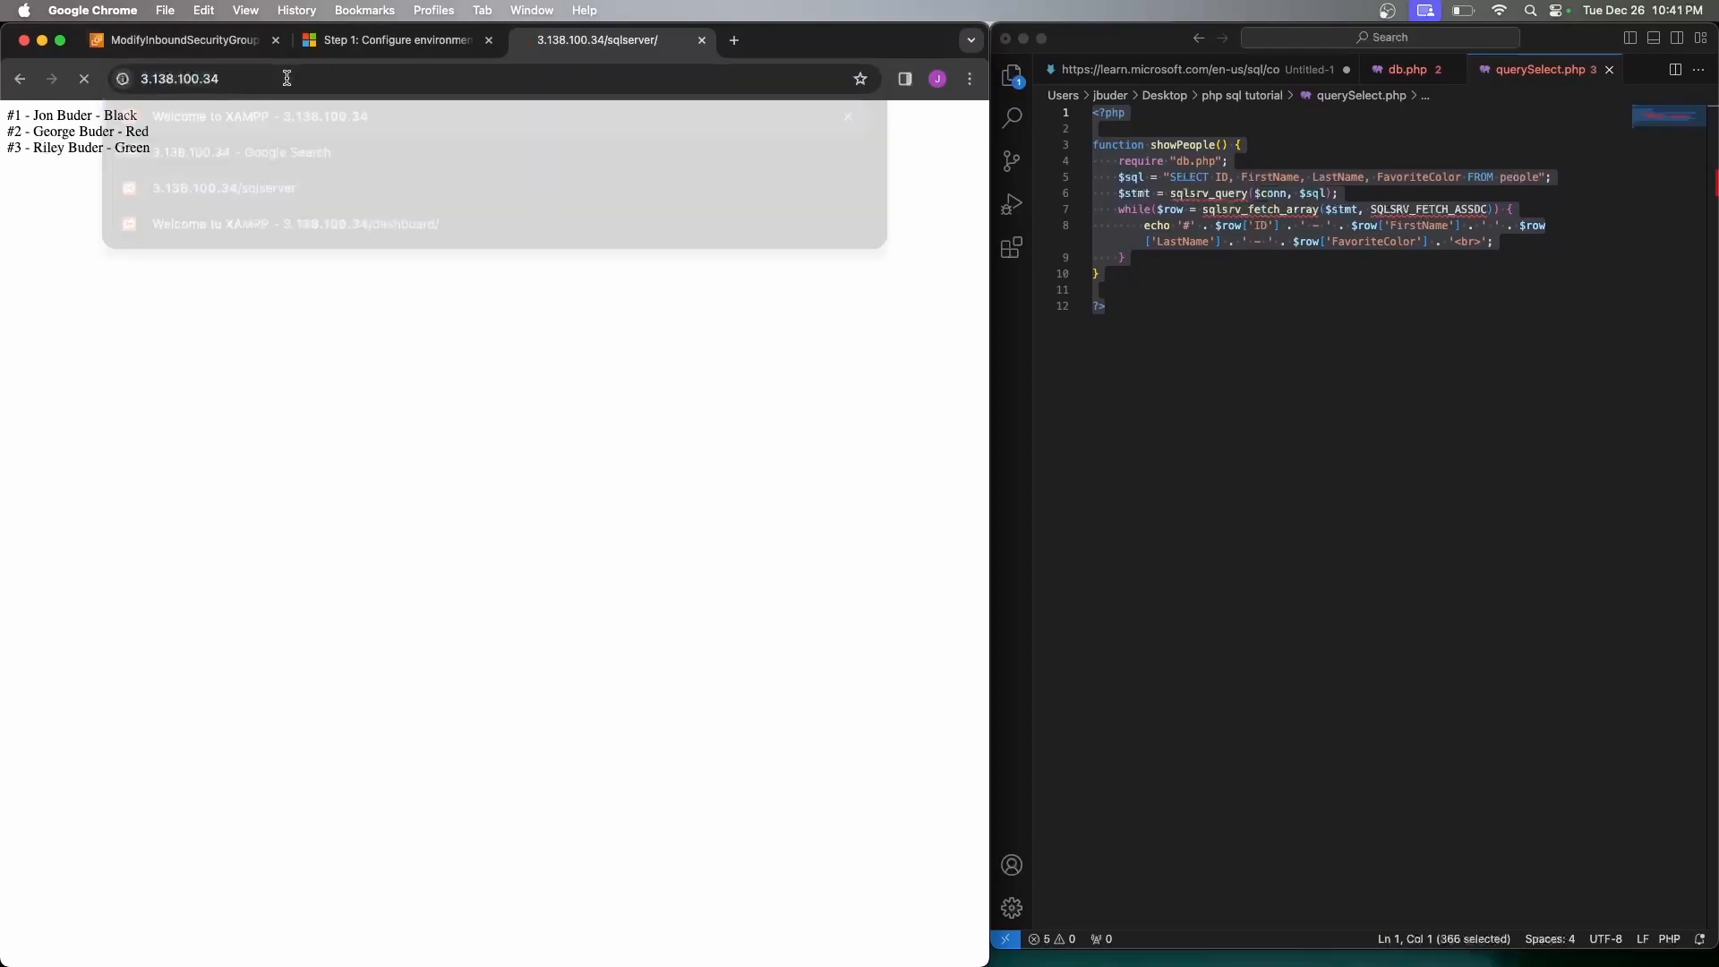
{"action": "left_click", "coordinate": [412, 78]}
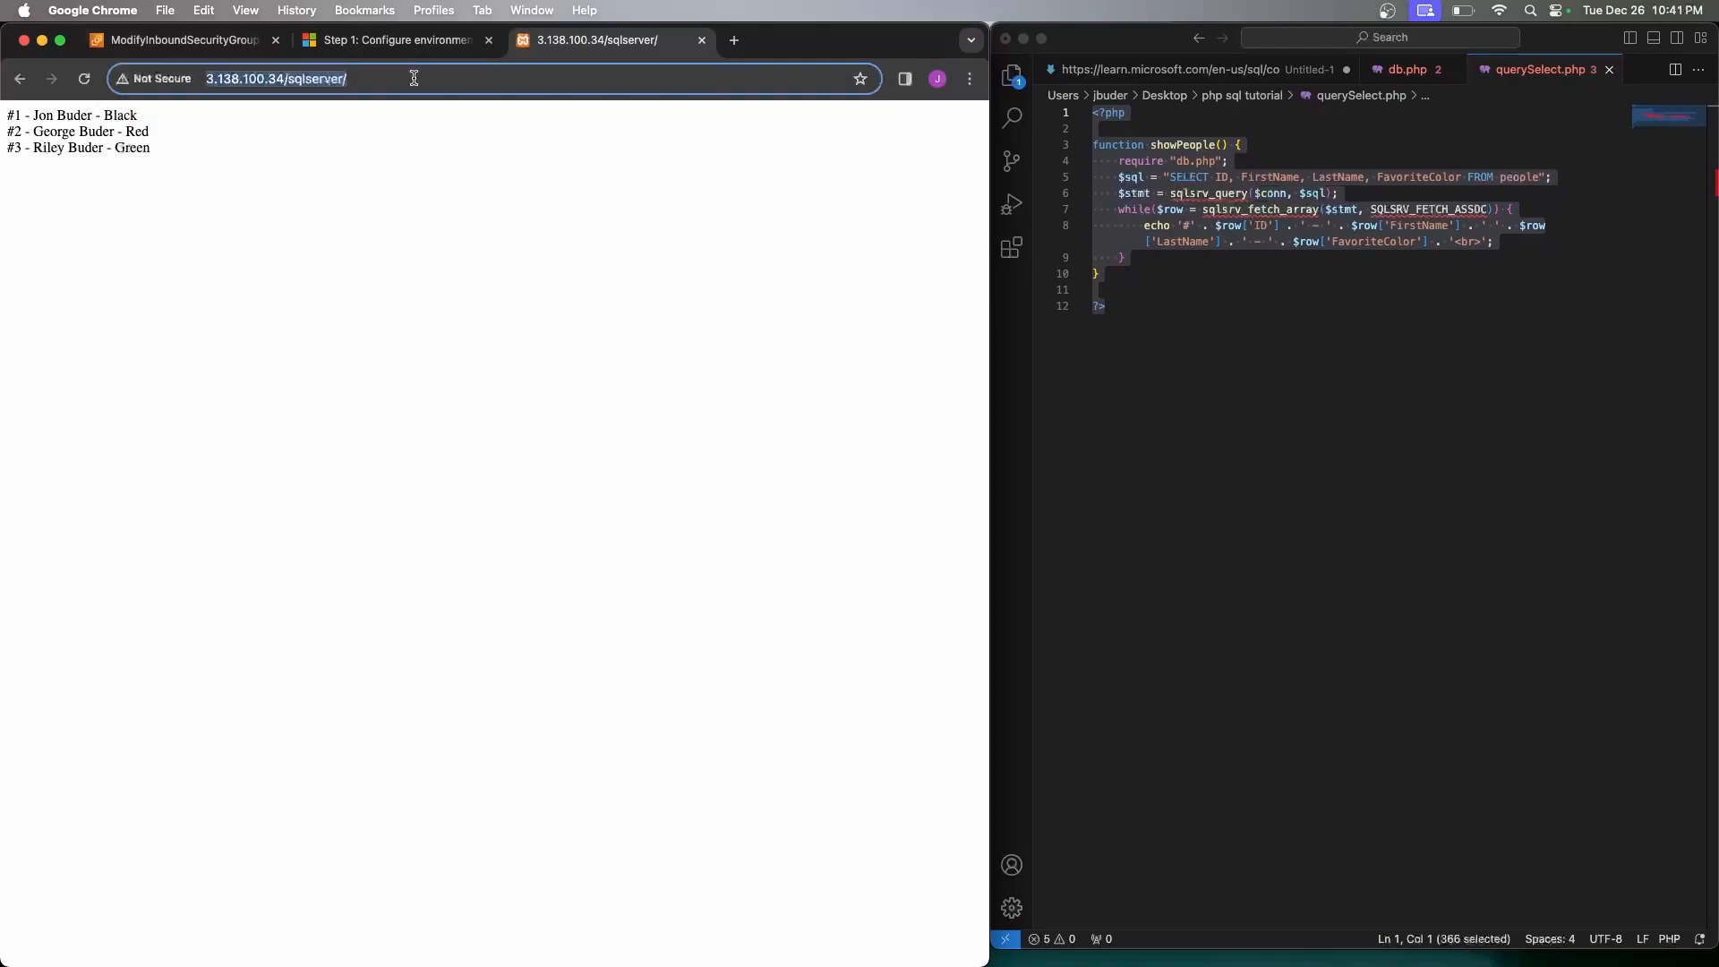
{"action": "left_click", "coordinate": [274, 236]}
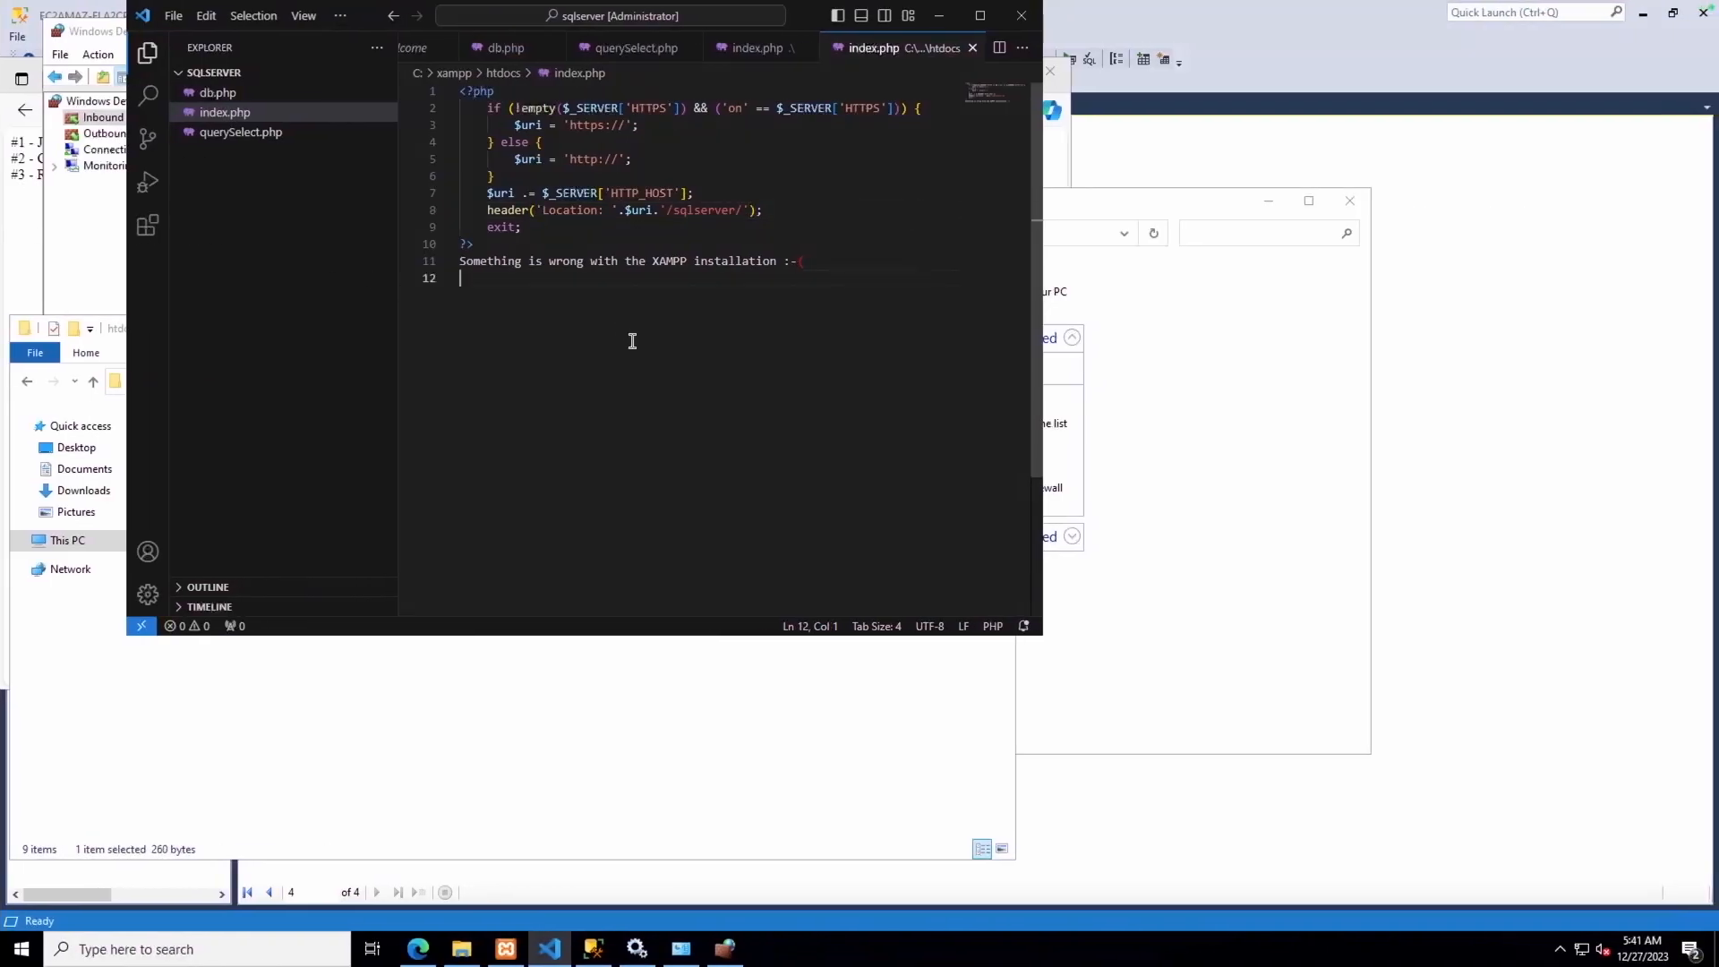
Close both index.php editors and close the sqlserver workspace folder in VS Code
{"action": "left_click", "coordinate": [971, 48]}
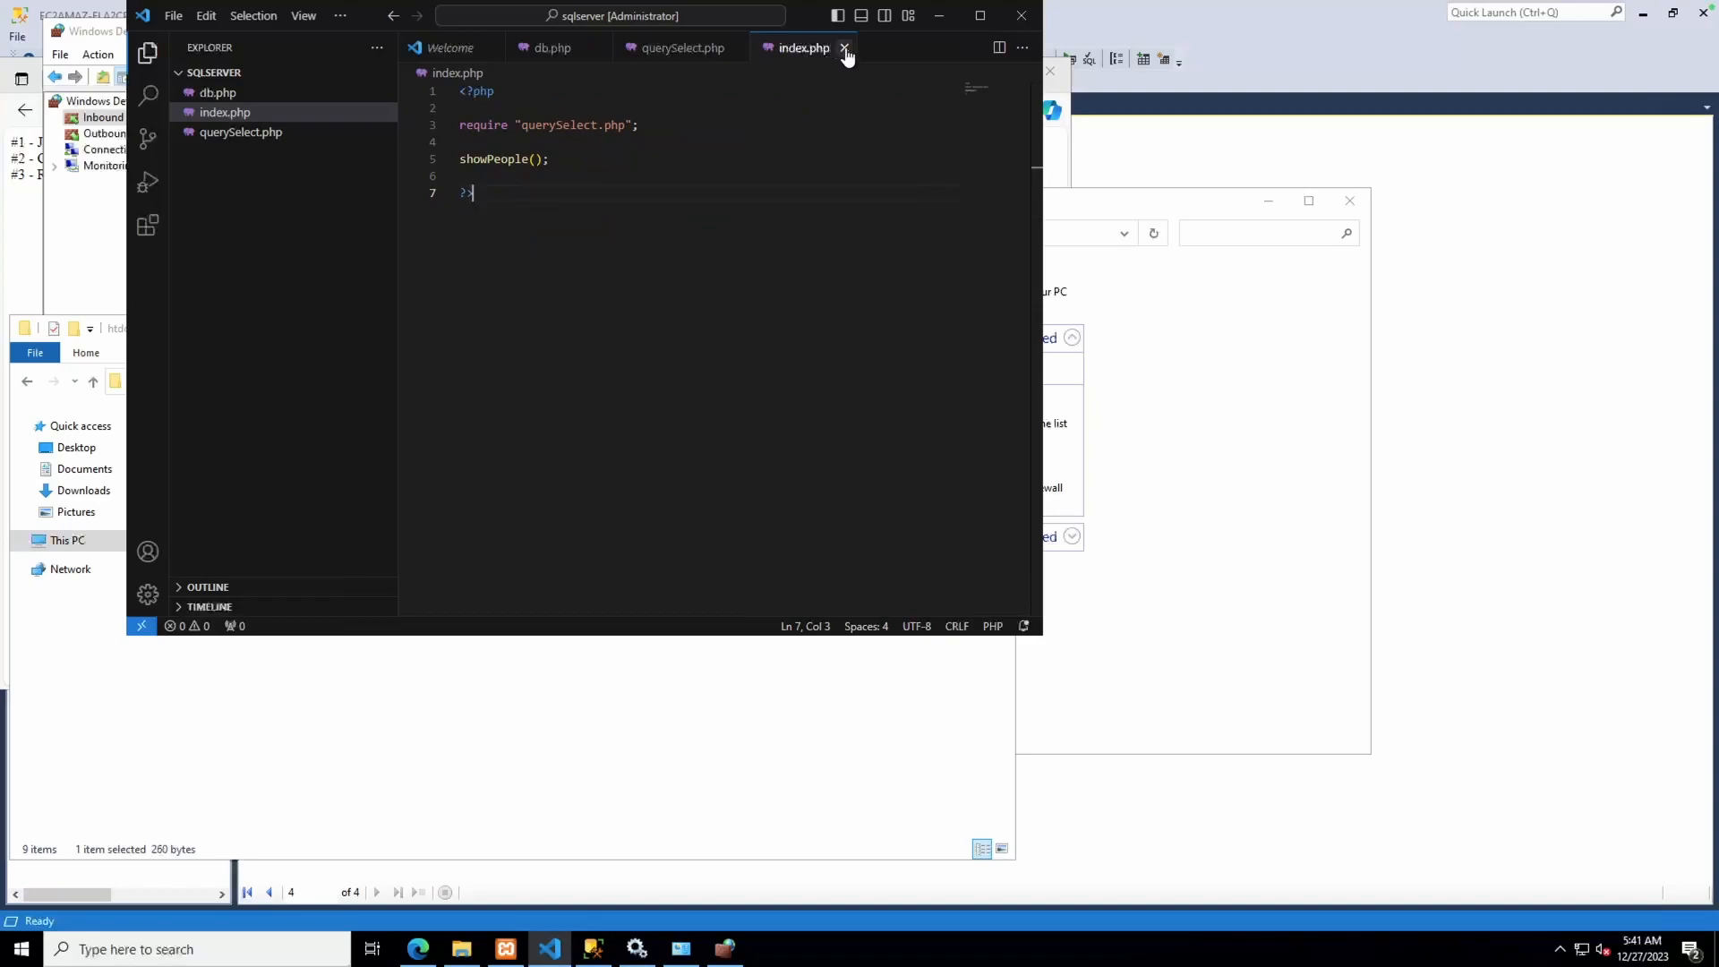
{"action": "left_click", "coordinate": [844, 48]}
{"action": "left_click", "coordinate": [173, 15]}
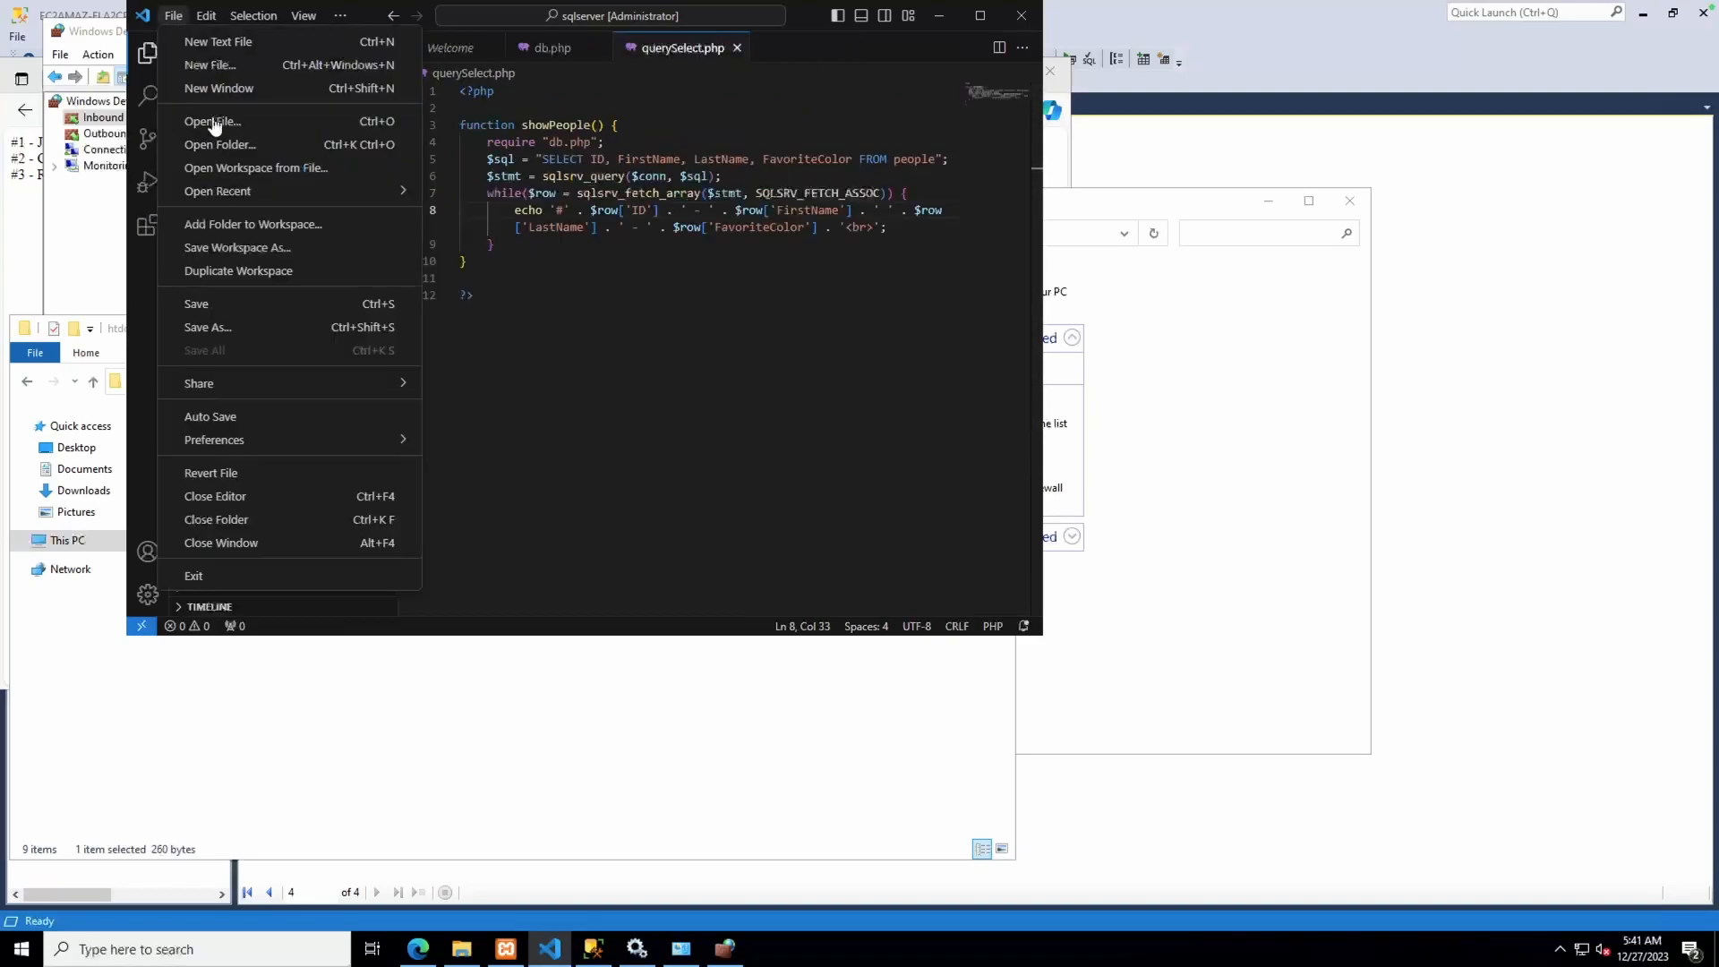
{"action": "left_click", "coordinate": [216, 519]}
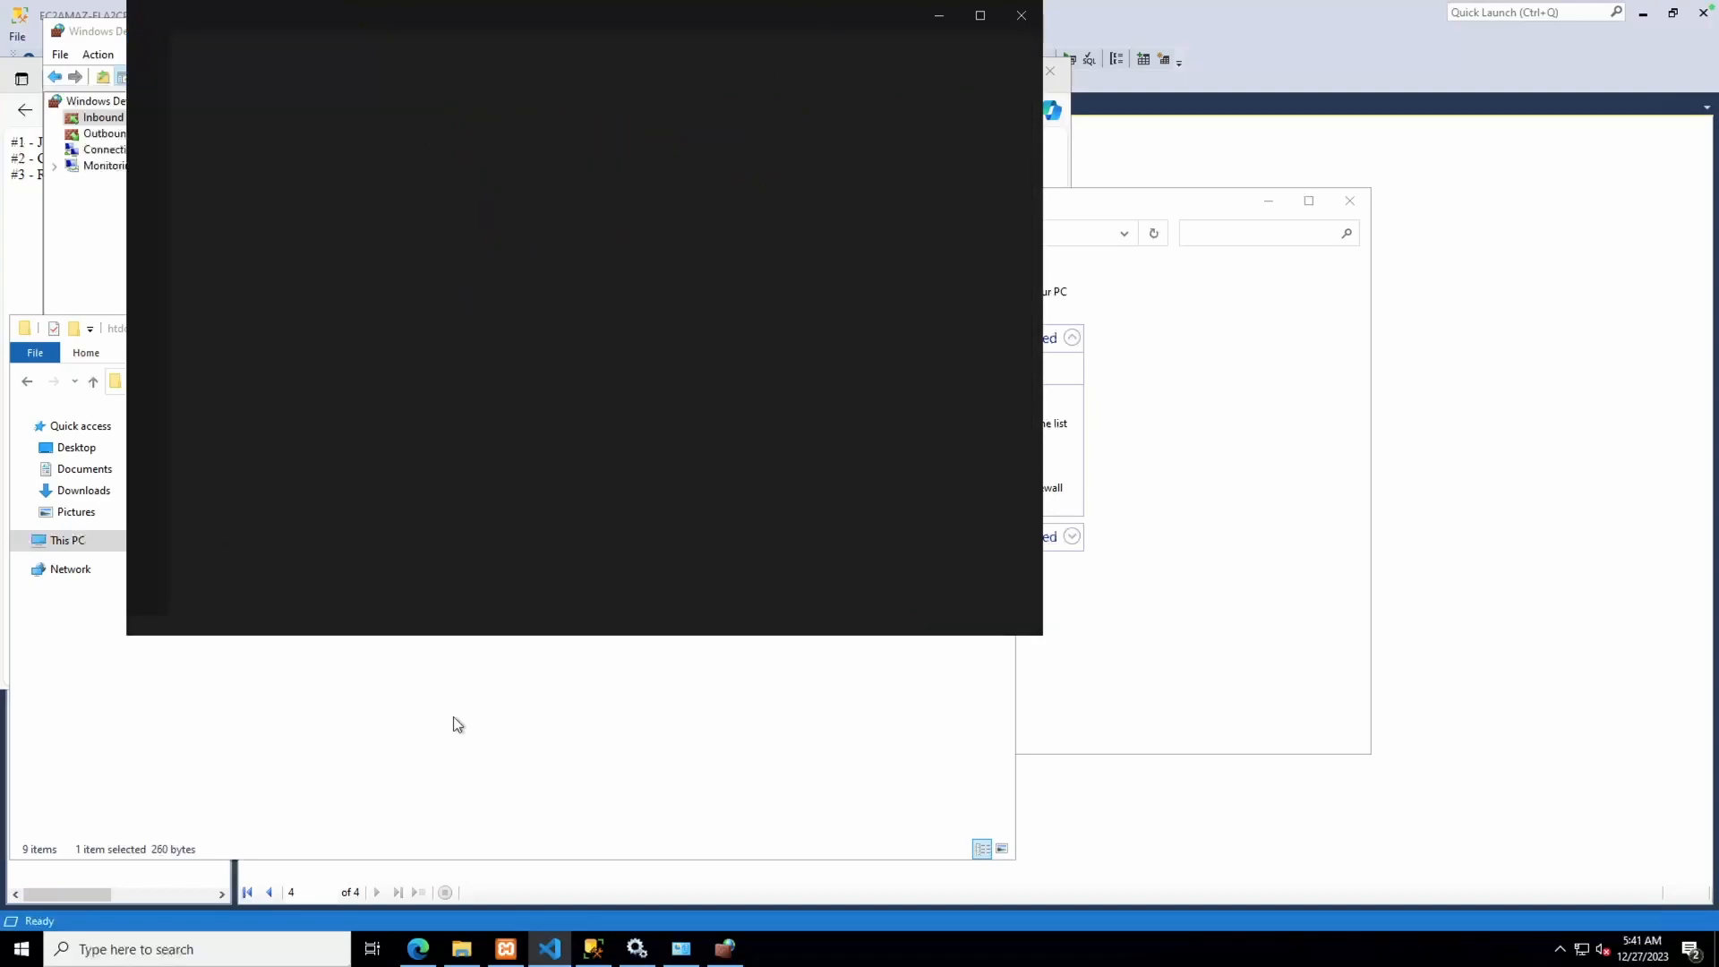
Move db, index and querySelect from sqlserver into htdocs, replacing the old index.php
{"action": "left_click", "coordinate": [457, 725]}
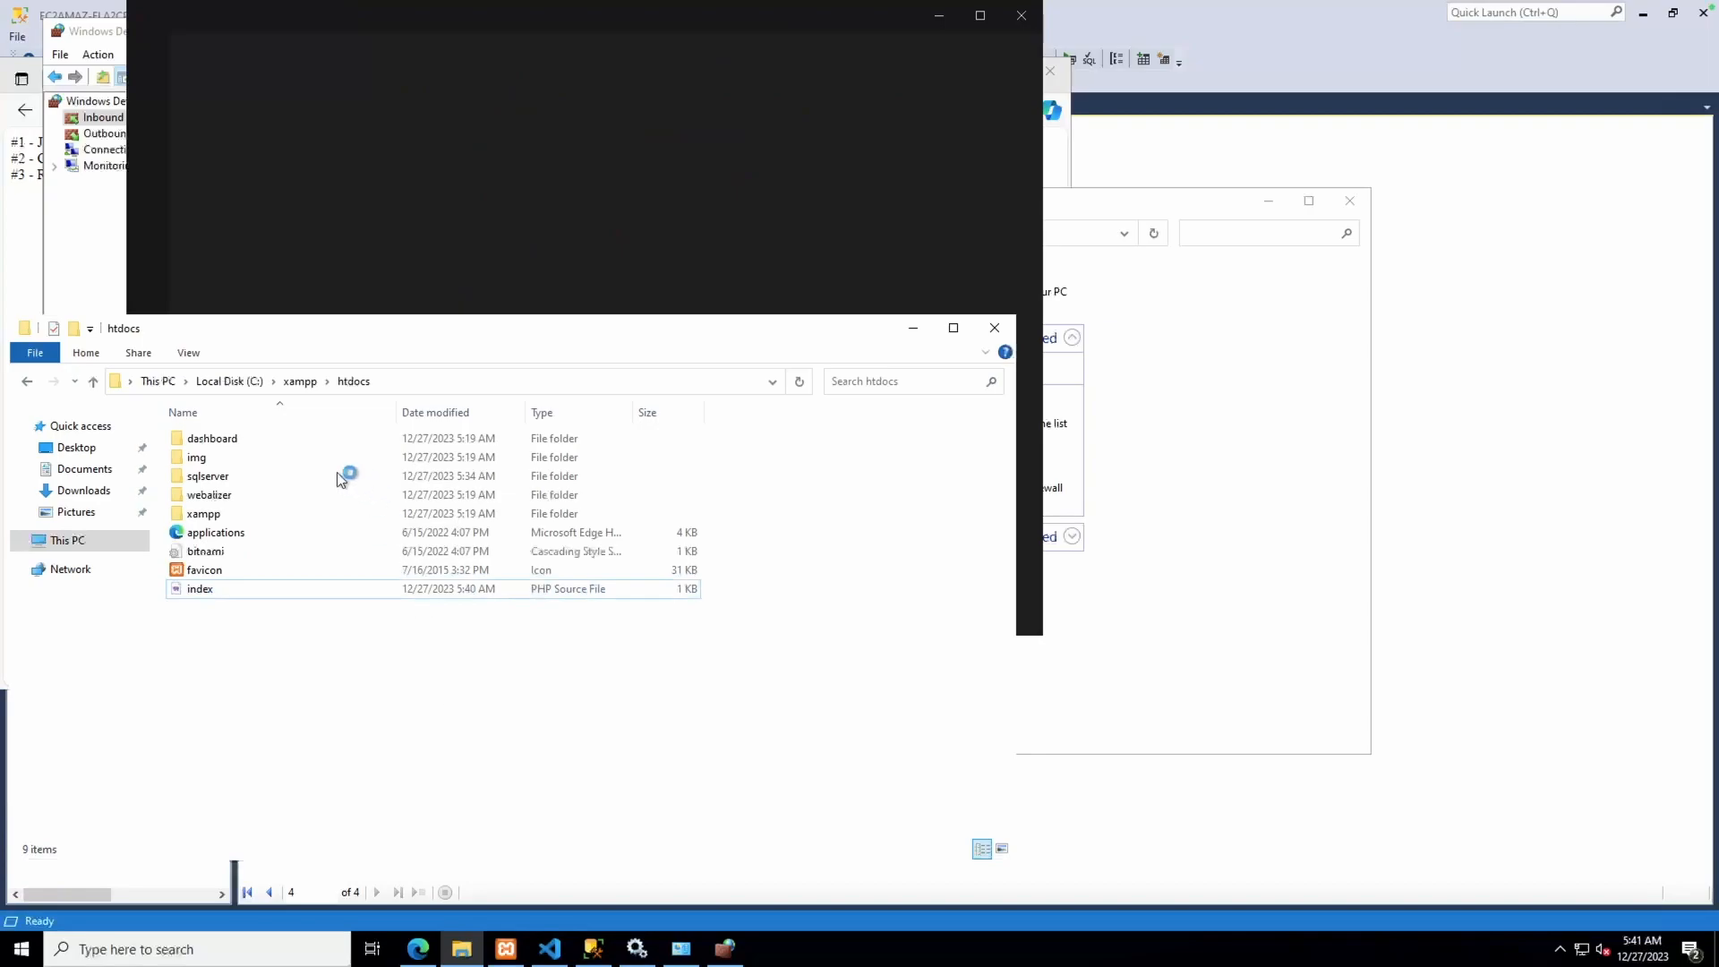
{"action": "double_click", "coordinate": [229, 476]}
{"action": "left_click", "coordinate": [229, 476]}
{"action": "left_click_drag", "start_coordinate": [283, 523], "coordinate": [188, 432]}
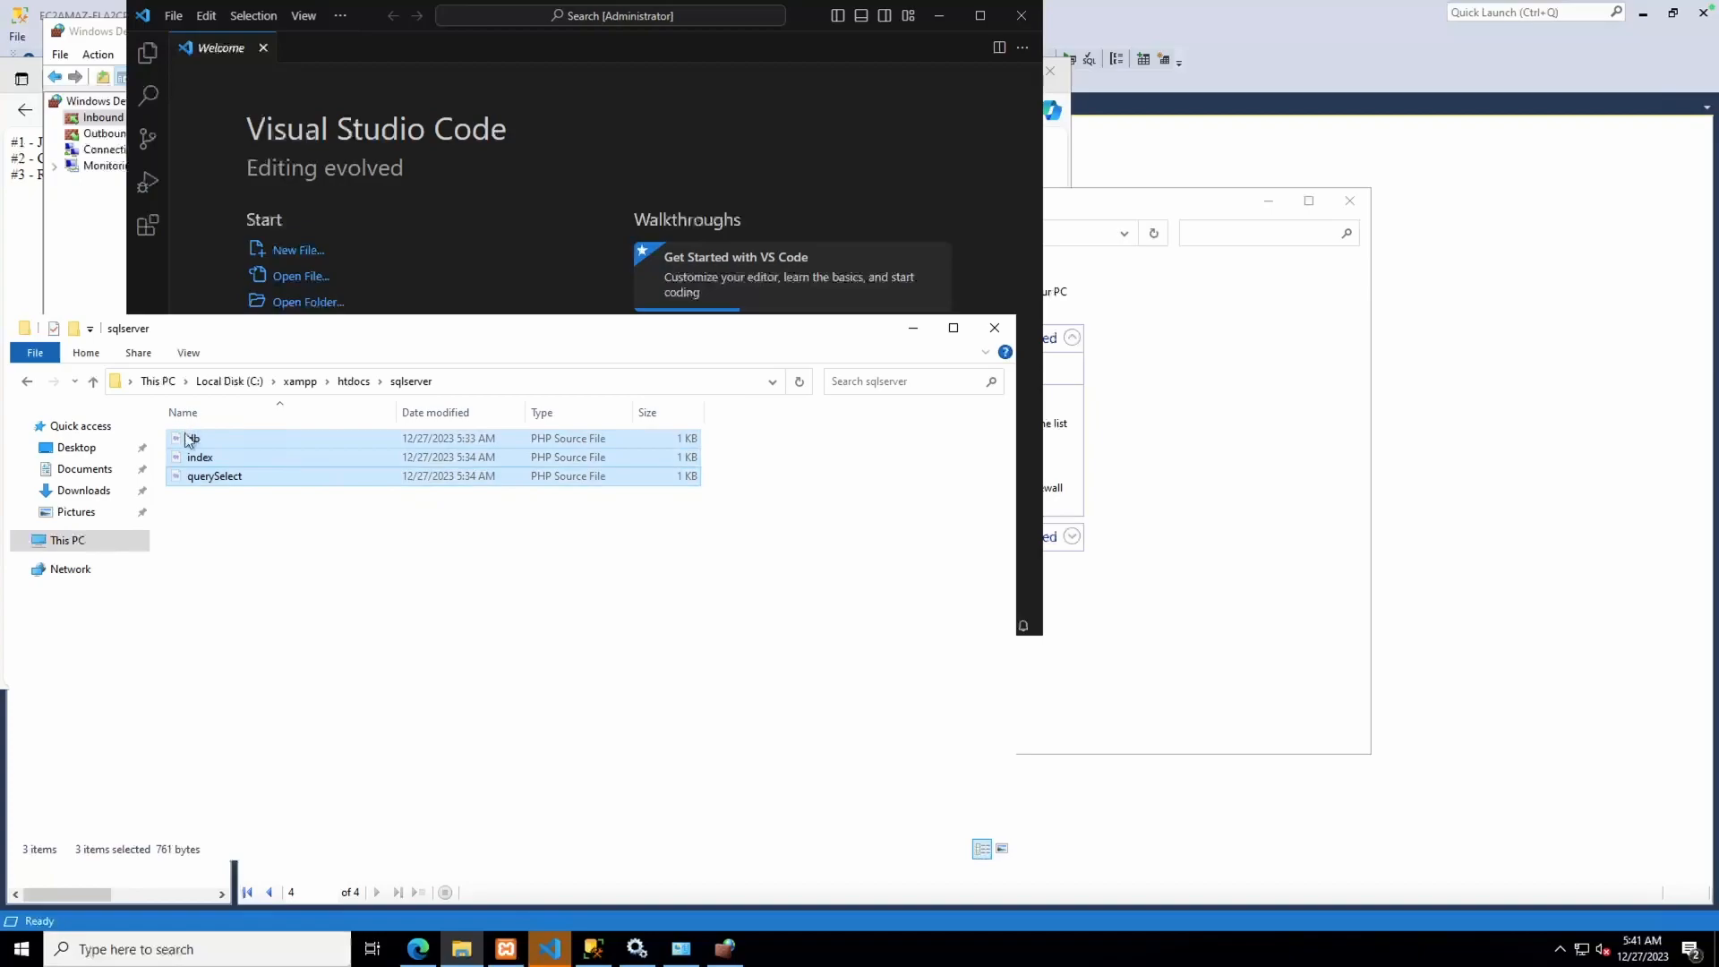
{"action": "left_click", "coordinate": [354, 382]}
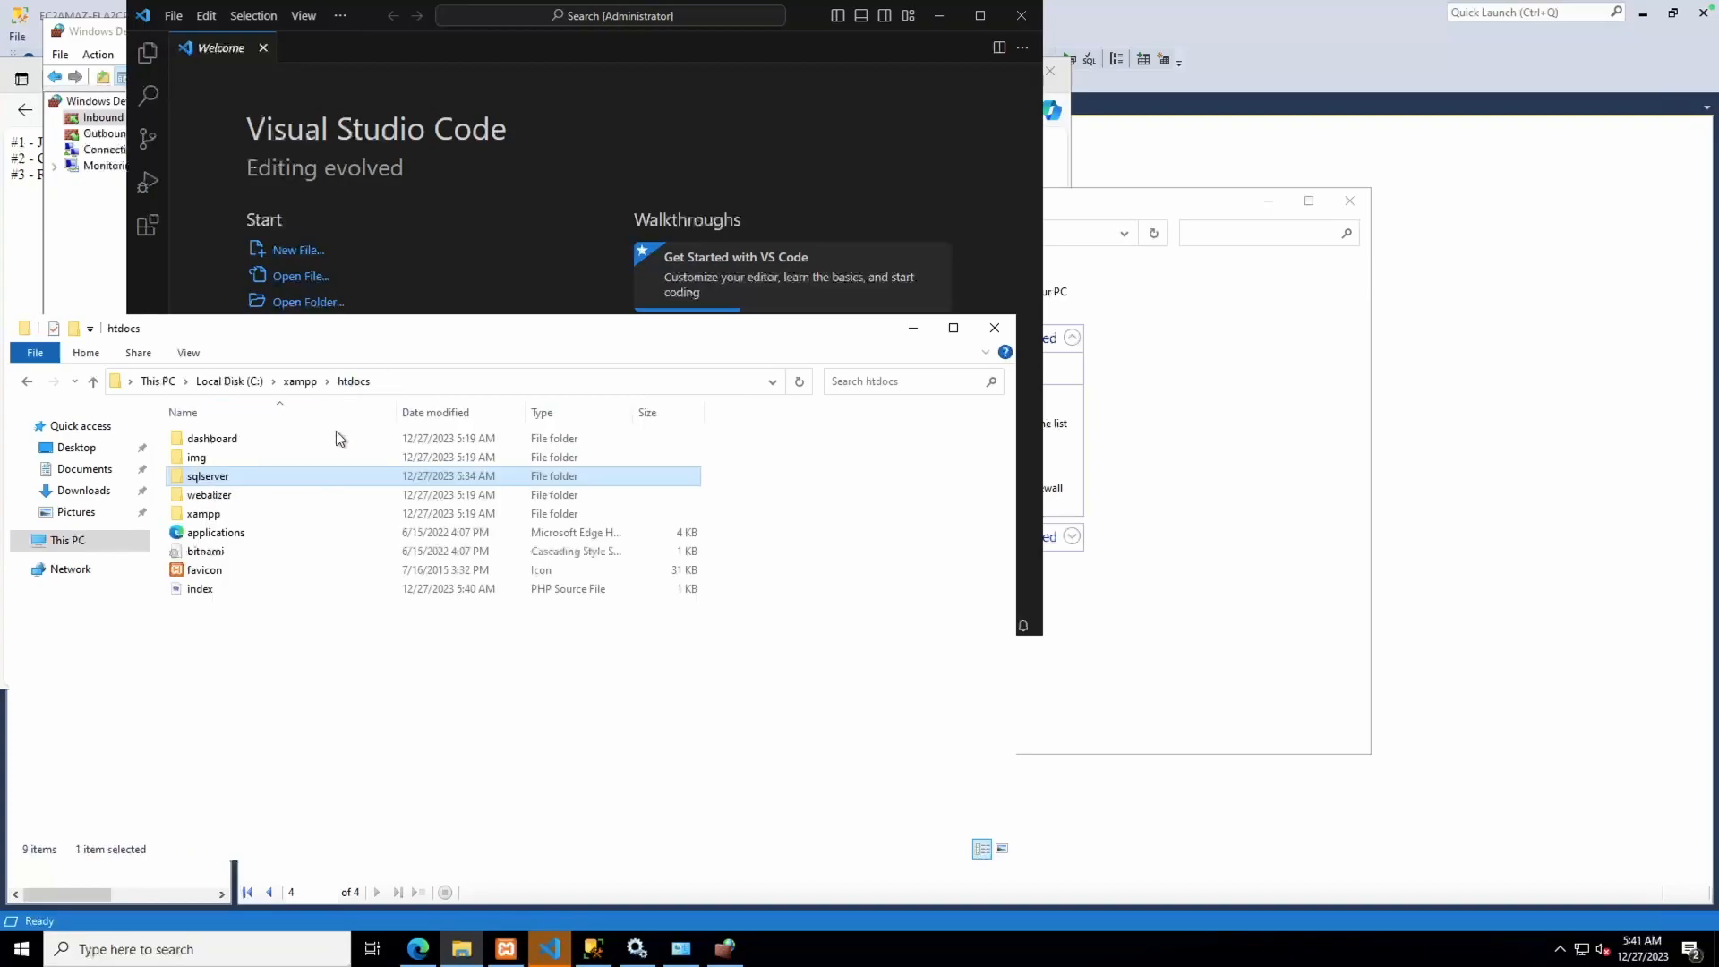
{"action": "key", "text": "ctrl+v"}
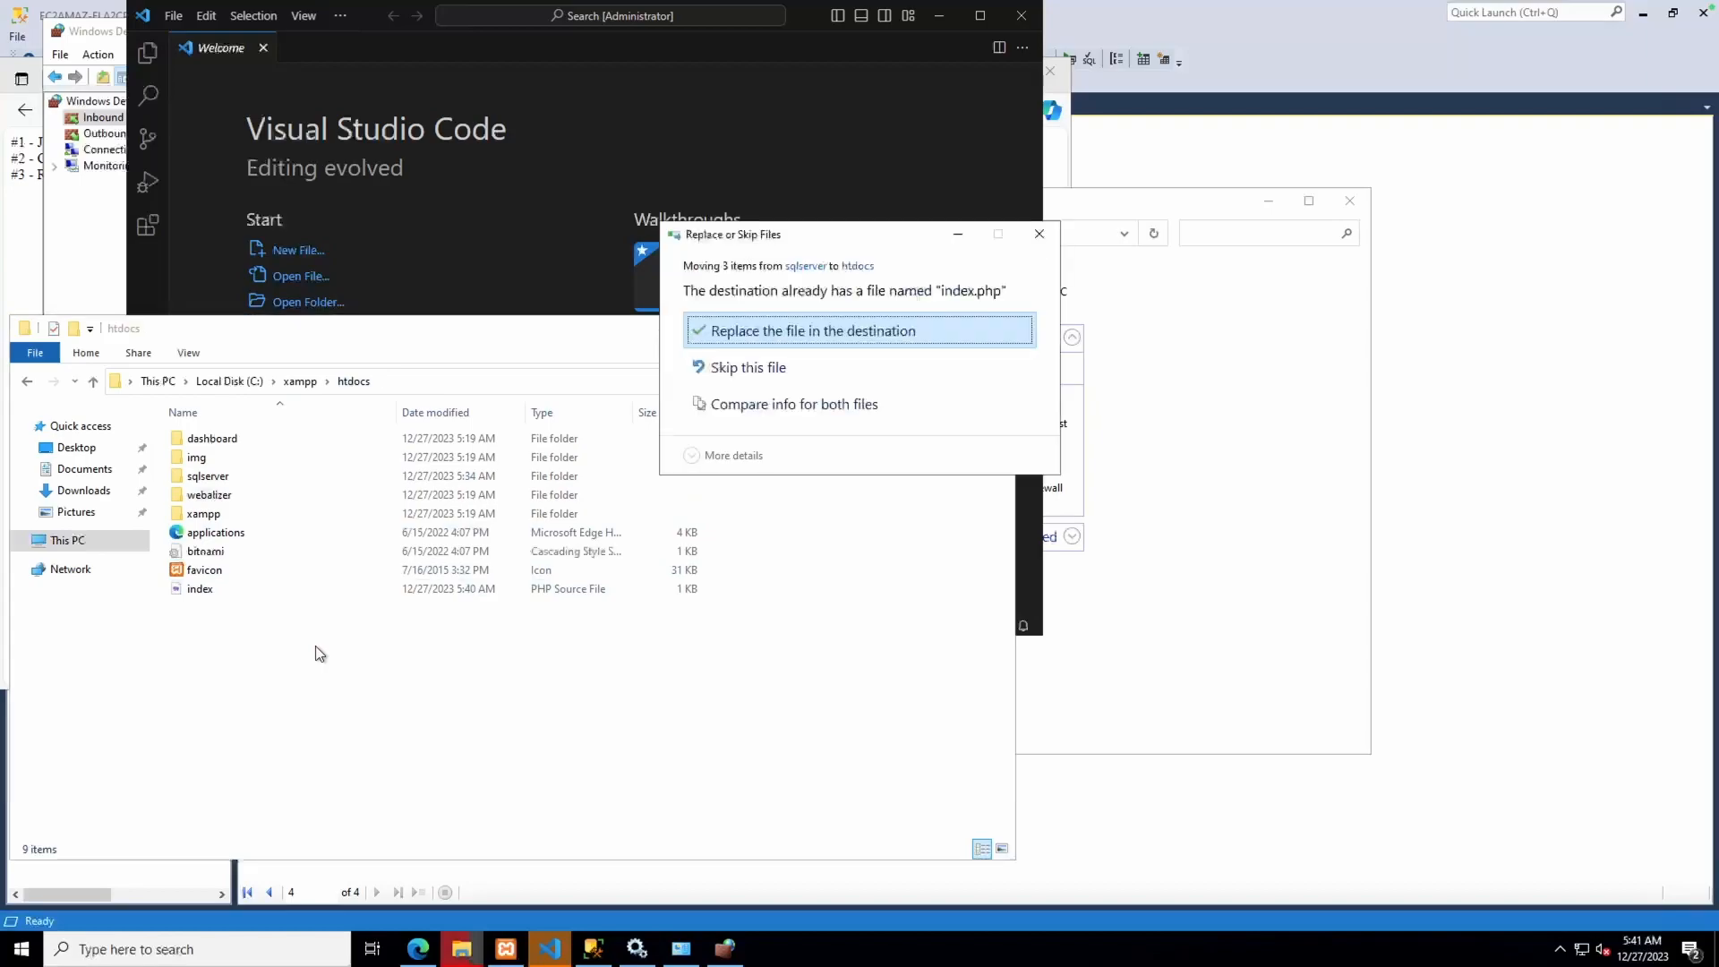
{"action": "left_click", "coordinate": [774, 331]}
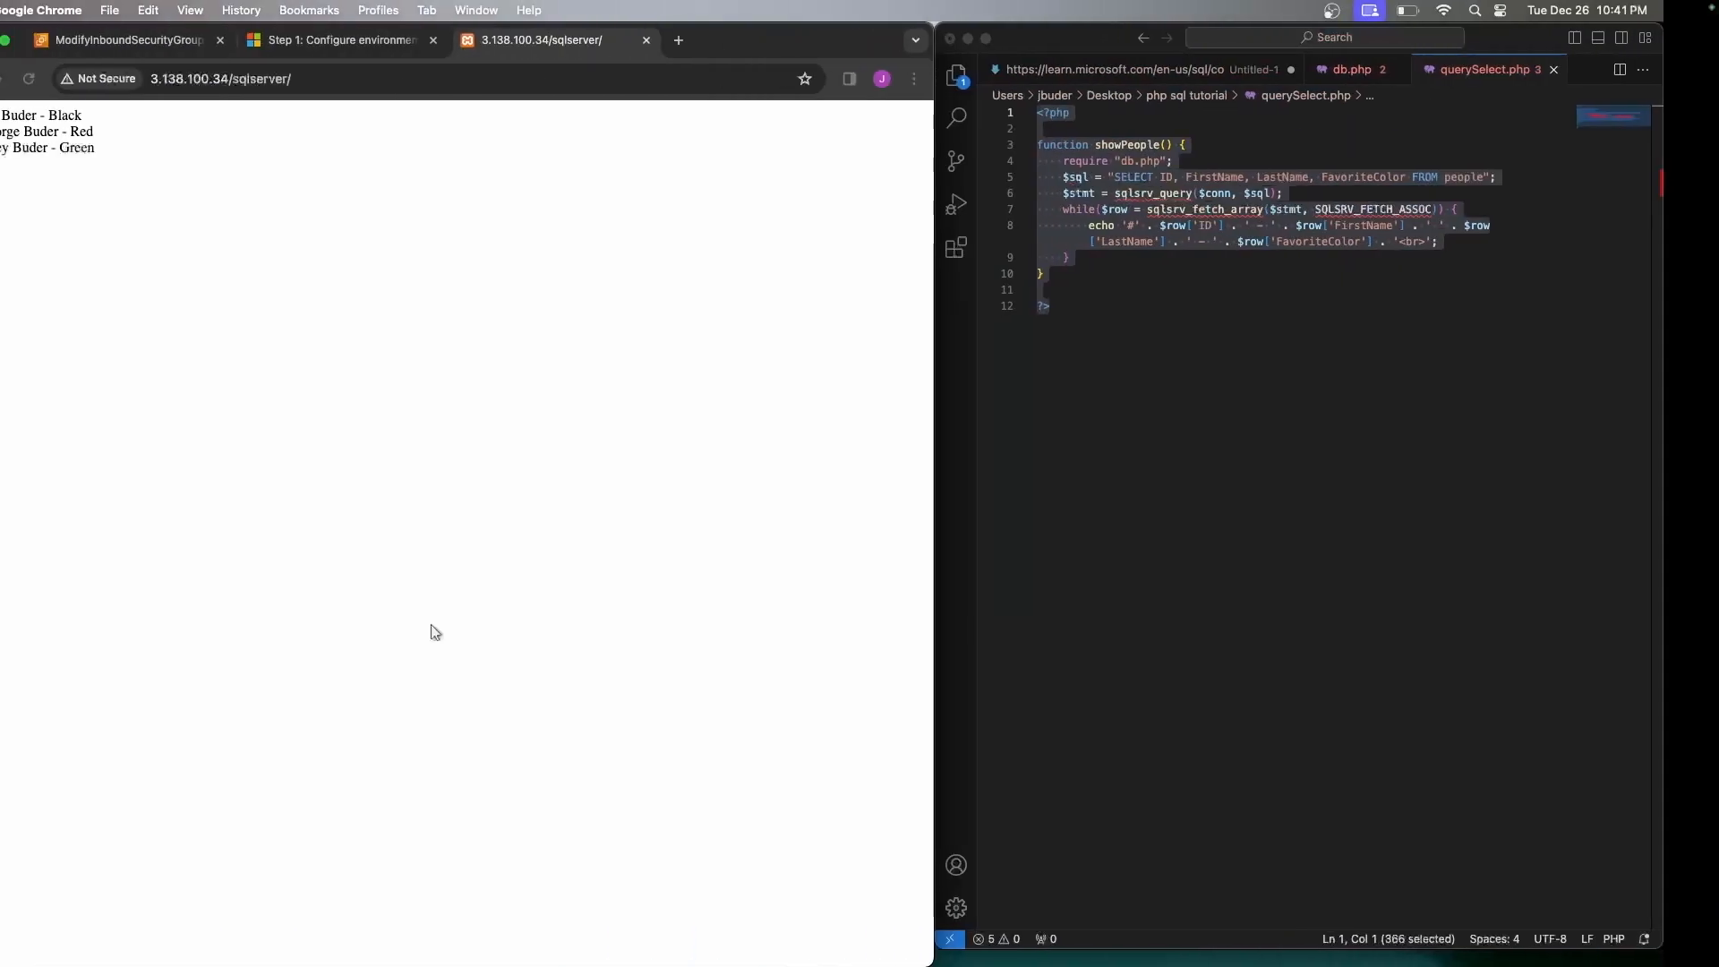
Remove sqlserver/ from the Chrome address and load the bare IP 3.138.100.34
{"action": "left_click", "coordinate": [388, 79]}
{"action": "left_click_drag", "start_coordinate": [387, 78], "coordinate": [291, 79]}
{"action": "key", "text": "BackSpace"}
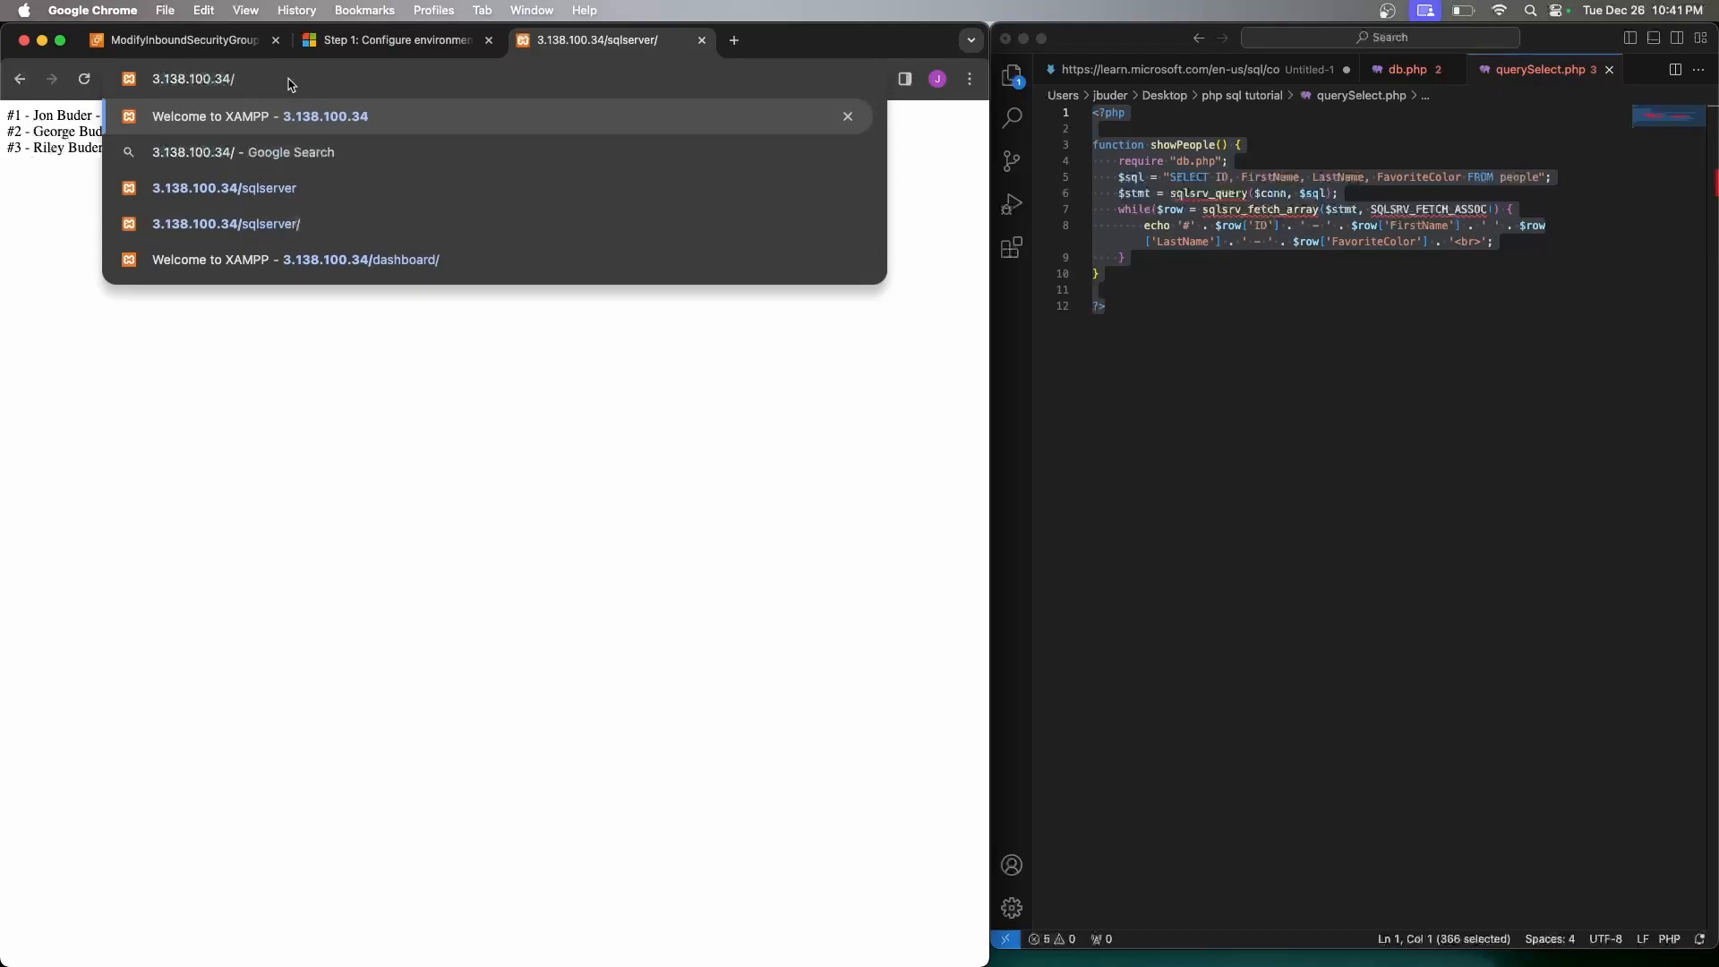
{"action": "key", "text": "Return"}
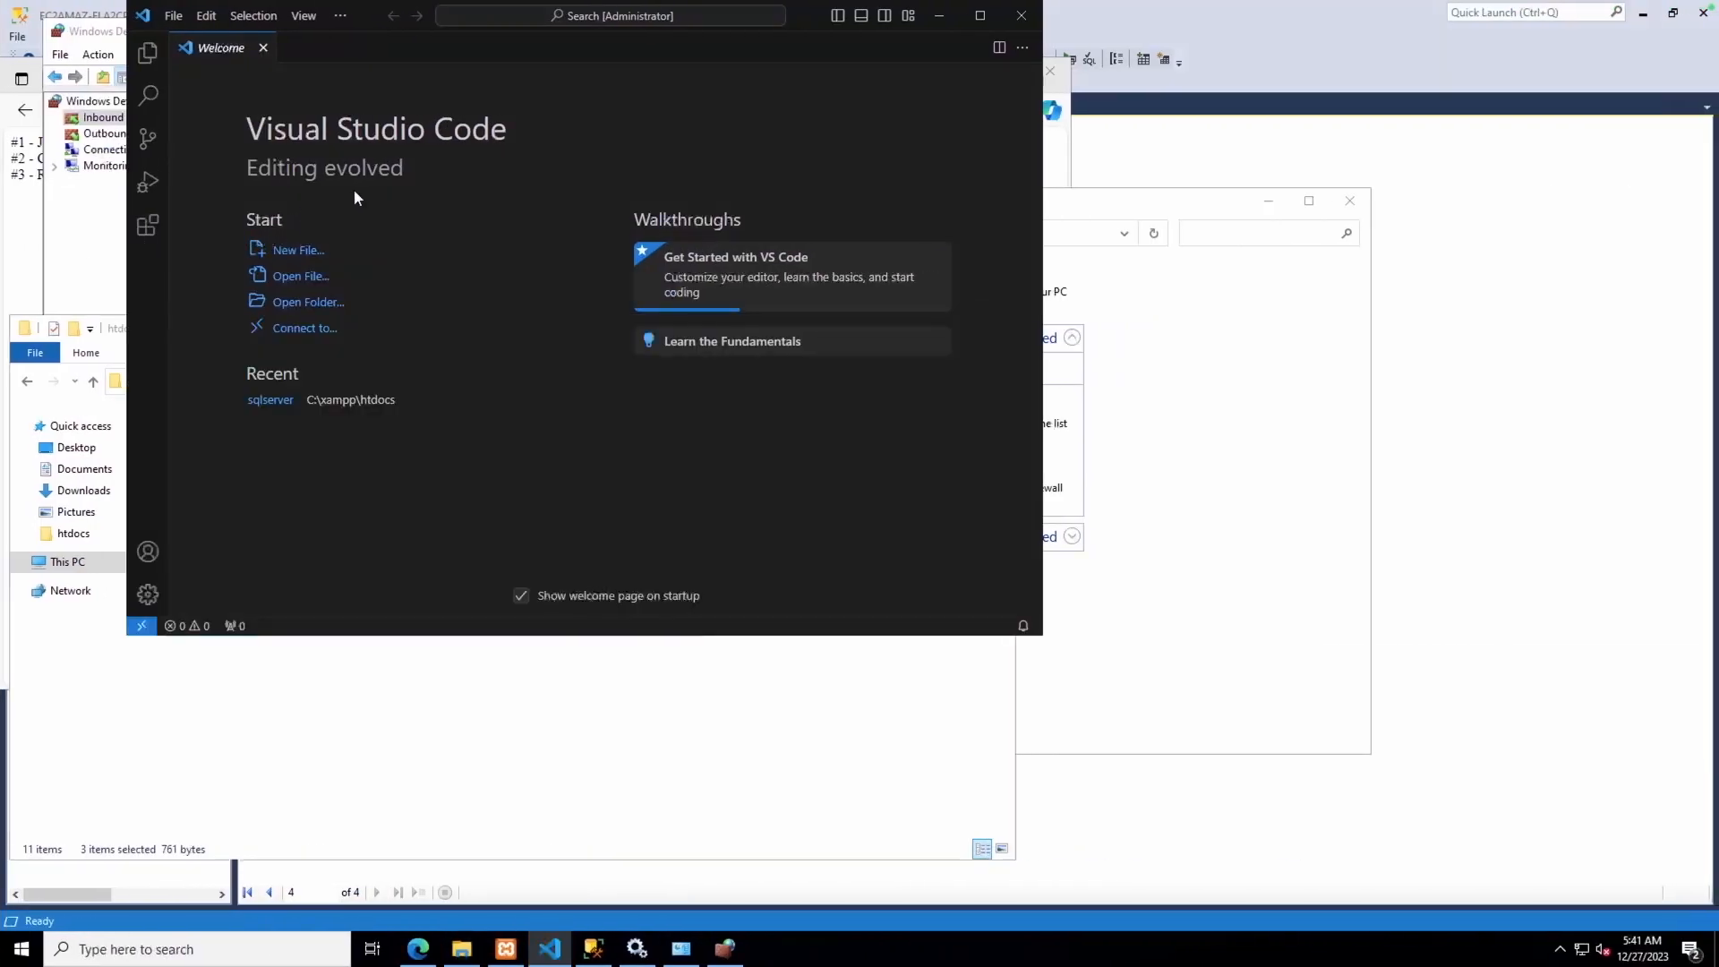
Open C:\xampp\htdocs as the workspace folder from the Welcome page
{"action": "left_click", "coordinate": [308, 304]}
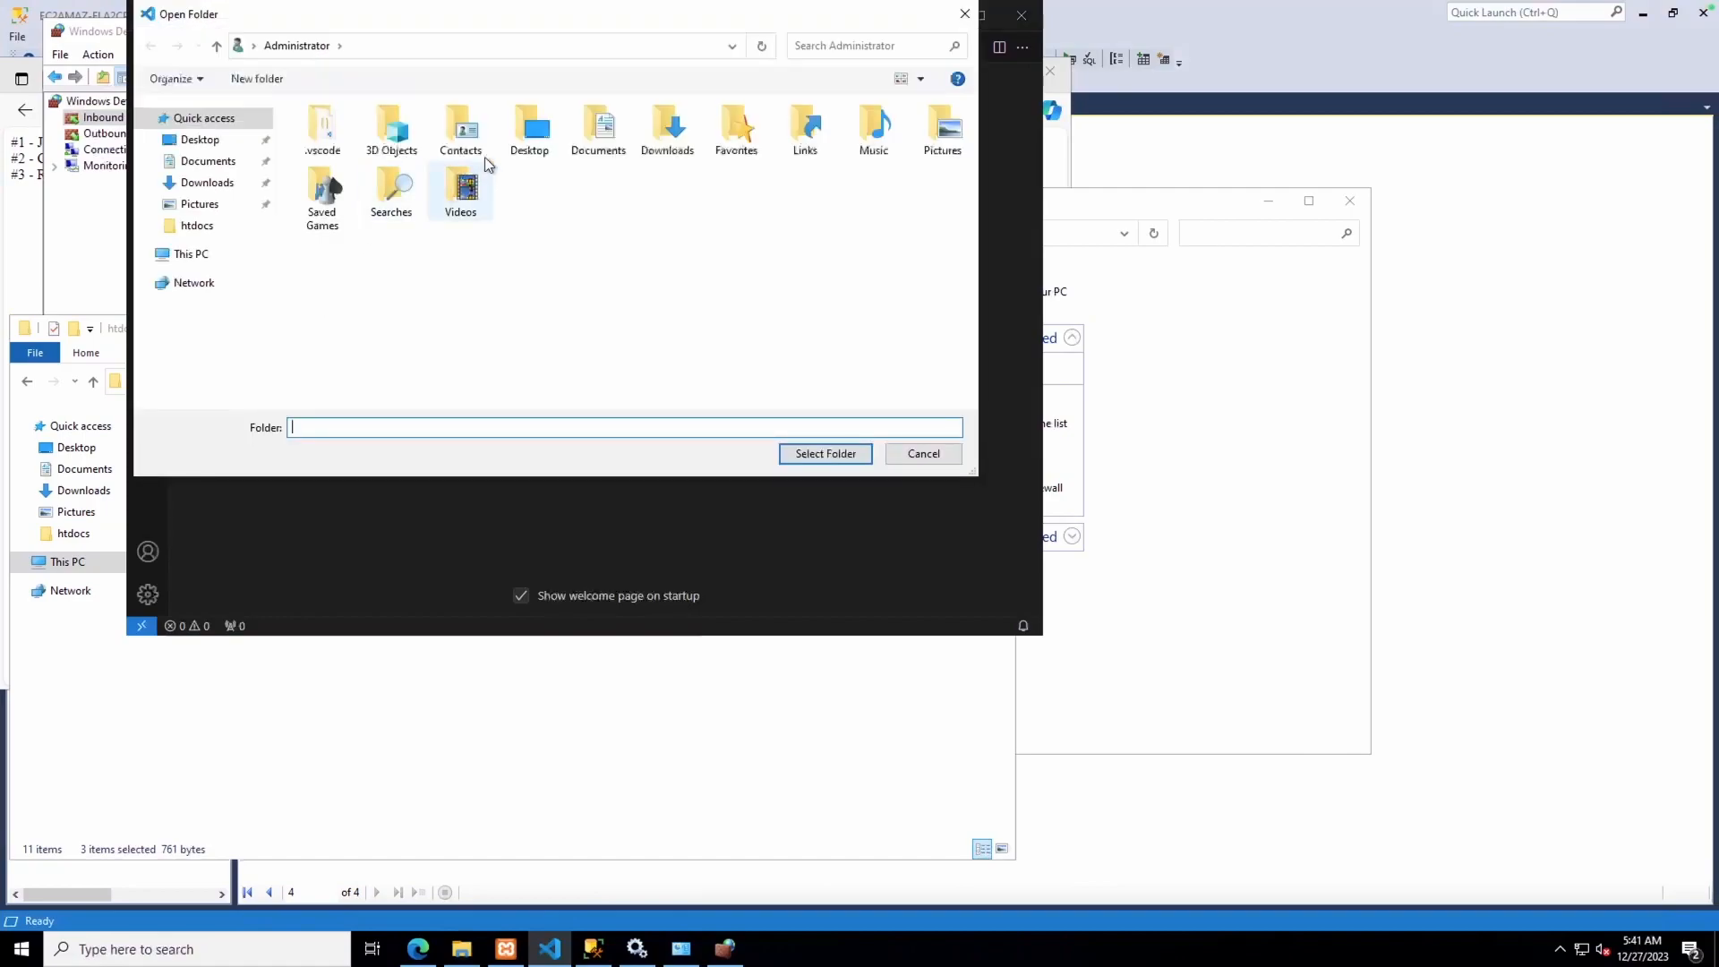
{"action": "left_click", "coordinate": [170, 255]}
{"action": "left_click", "coordinate": [378, 318]}
{"action": "double_click", "coordinate": [378, 319]}
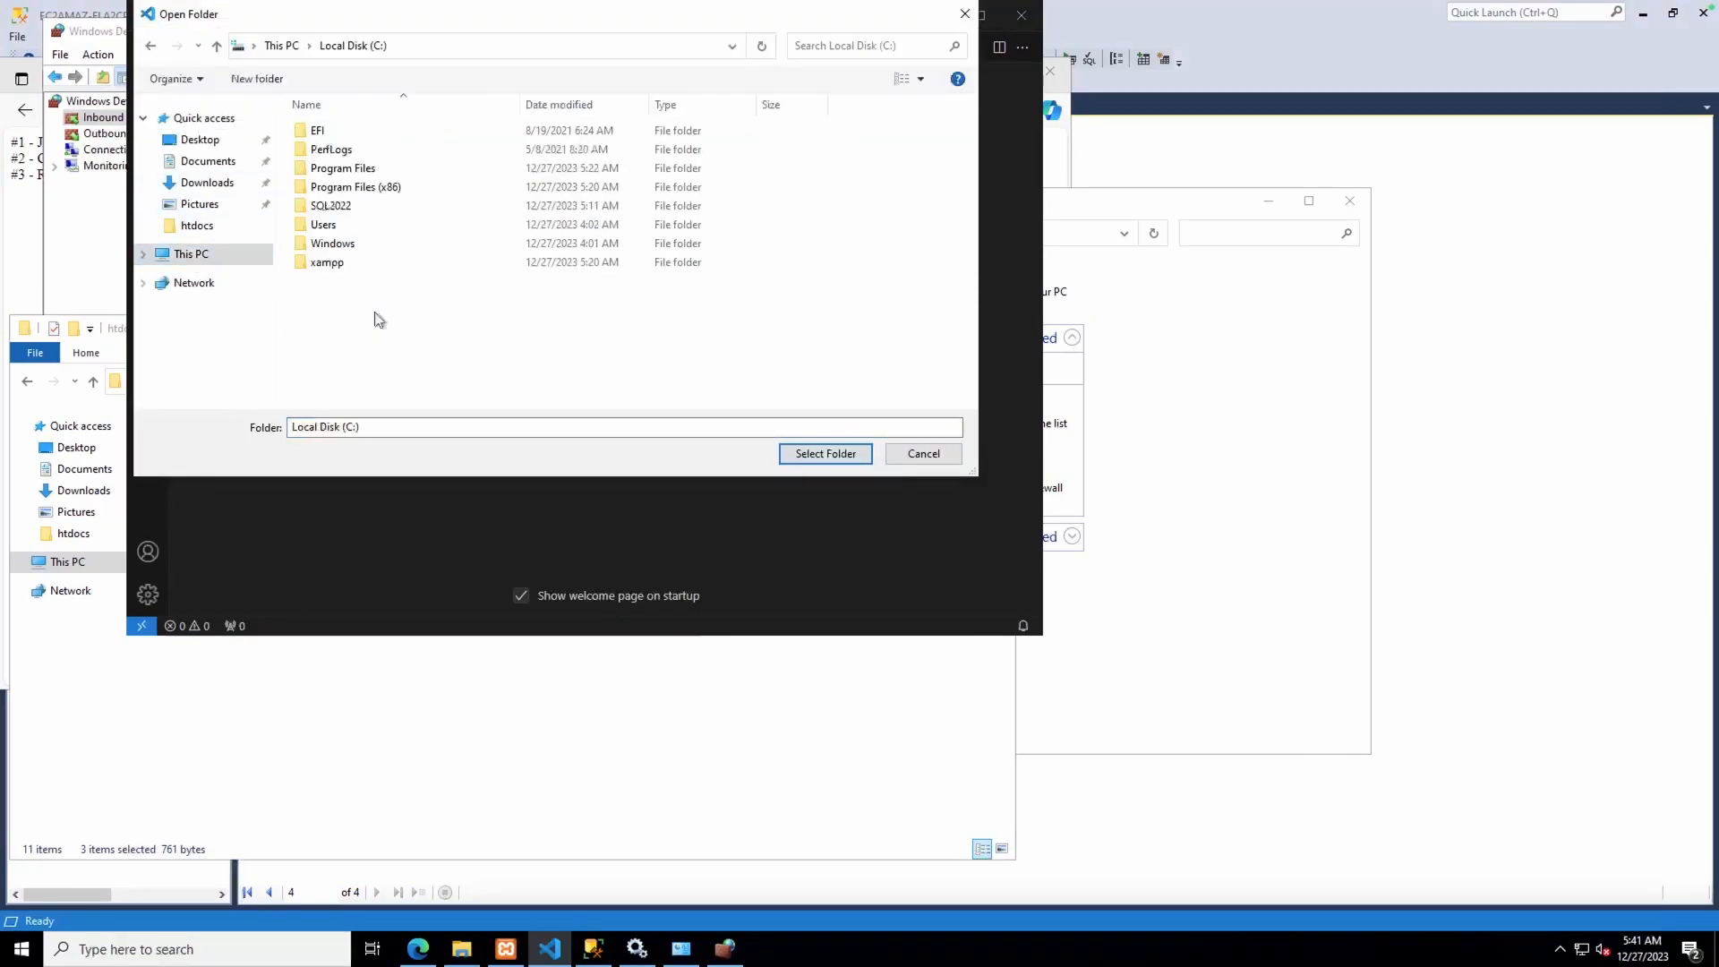
{"action": "double_click", "coordinate": [338, 261]}
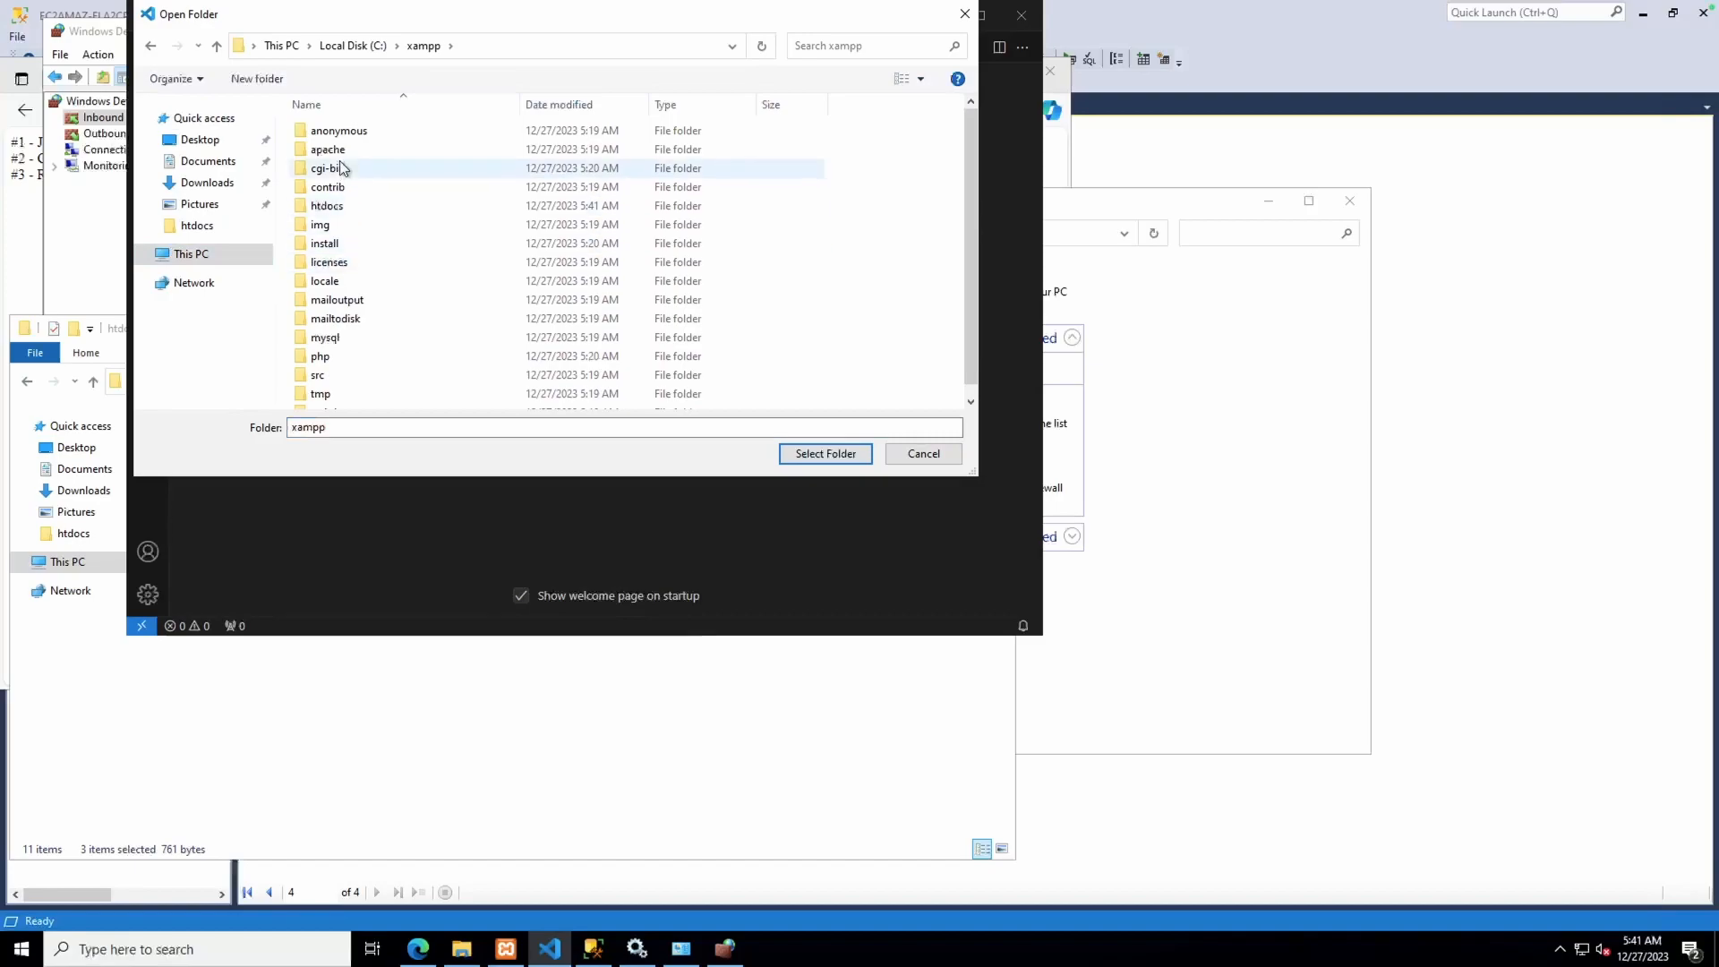
{"action": "scroll", "coordinate": [338, 283], "scroll_direction": "down", "scroll_amount": 1}
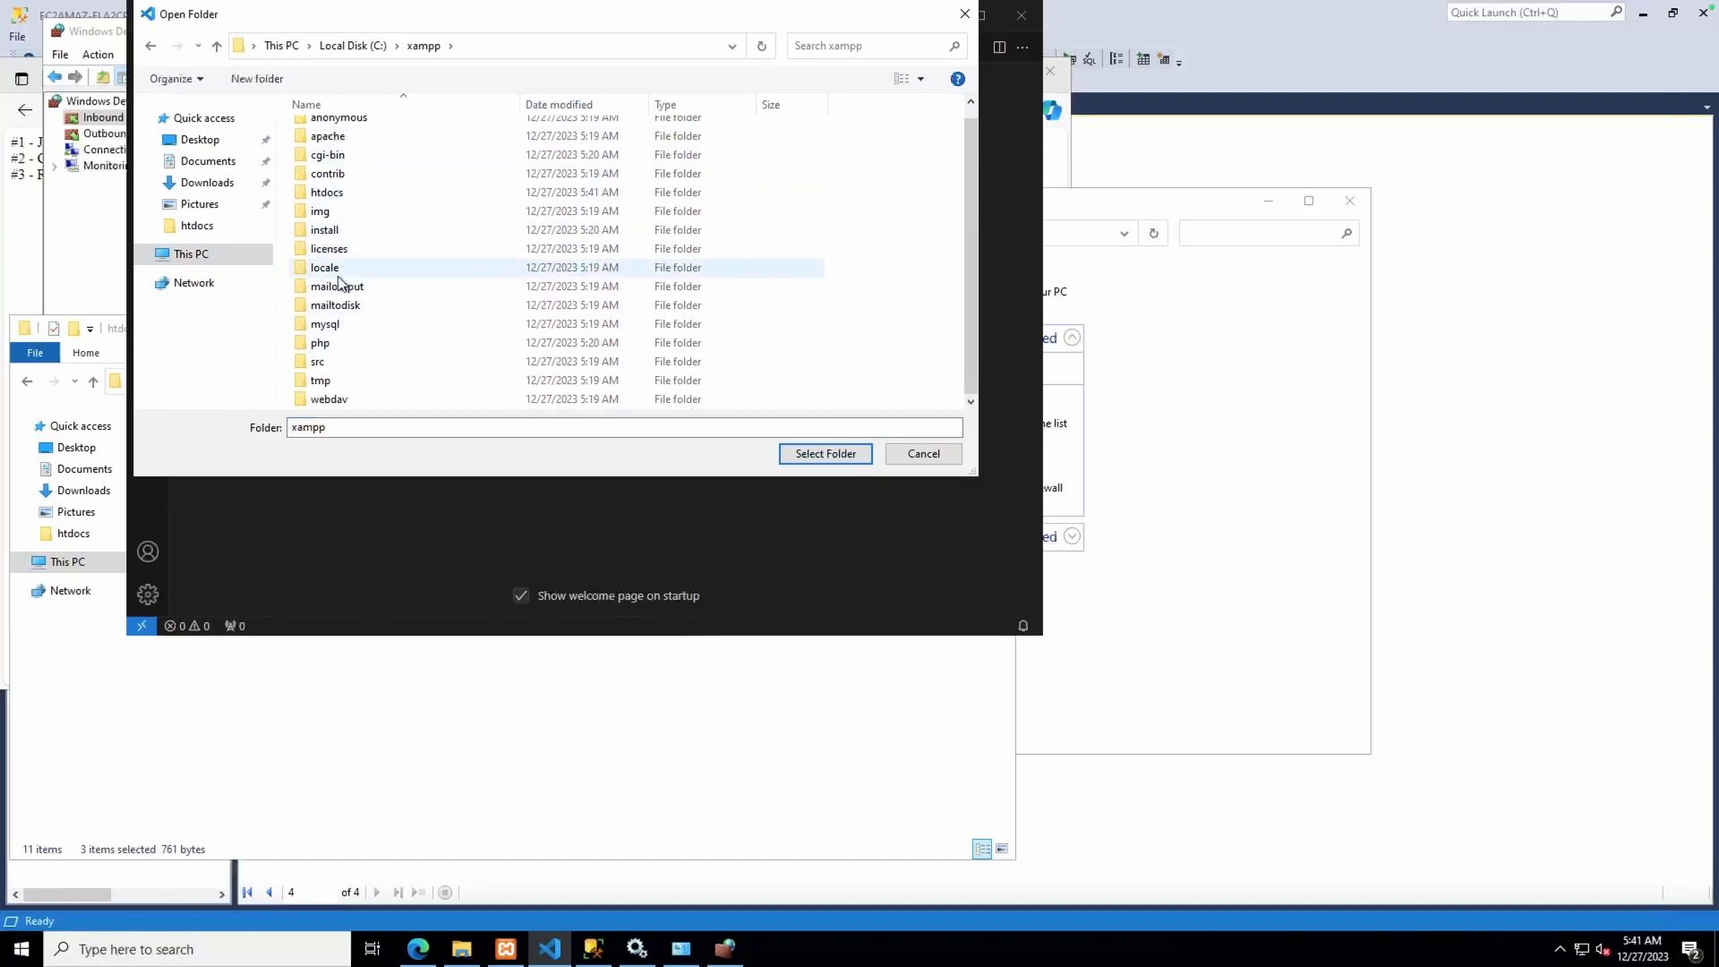
{"action": "scroll", "coordinate": [339, 283], "scroll_direction": "up", "scroll_amount": 1}
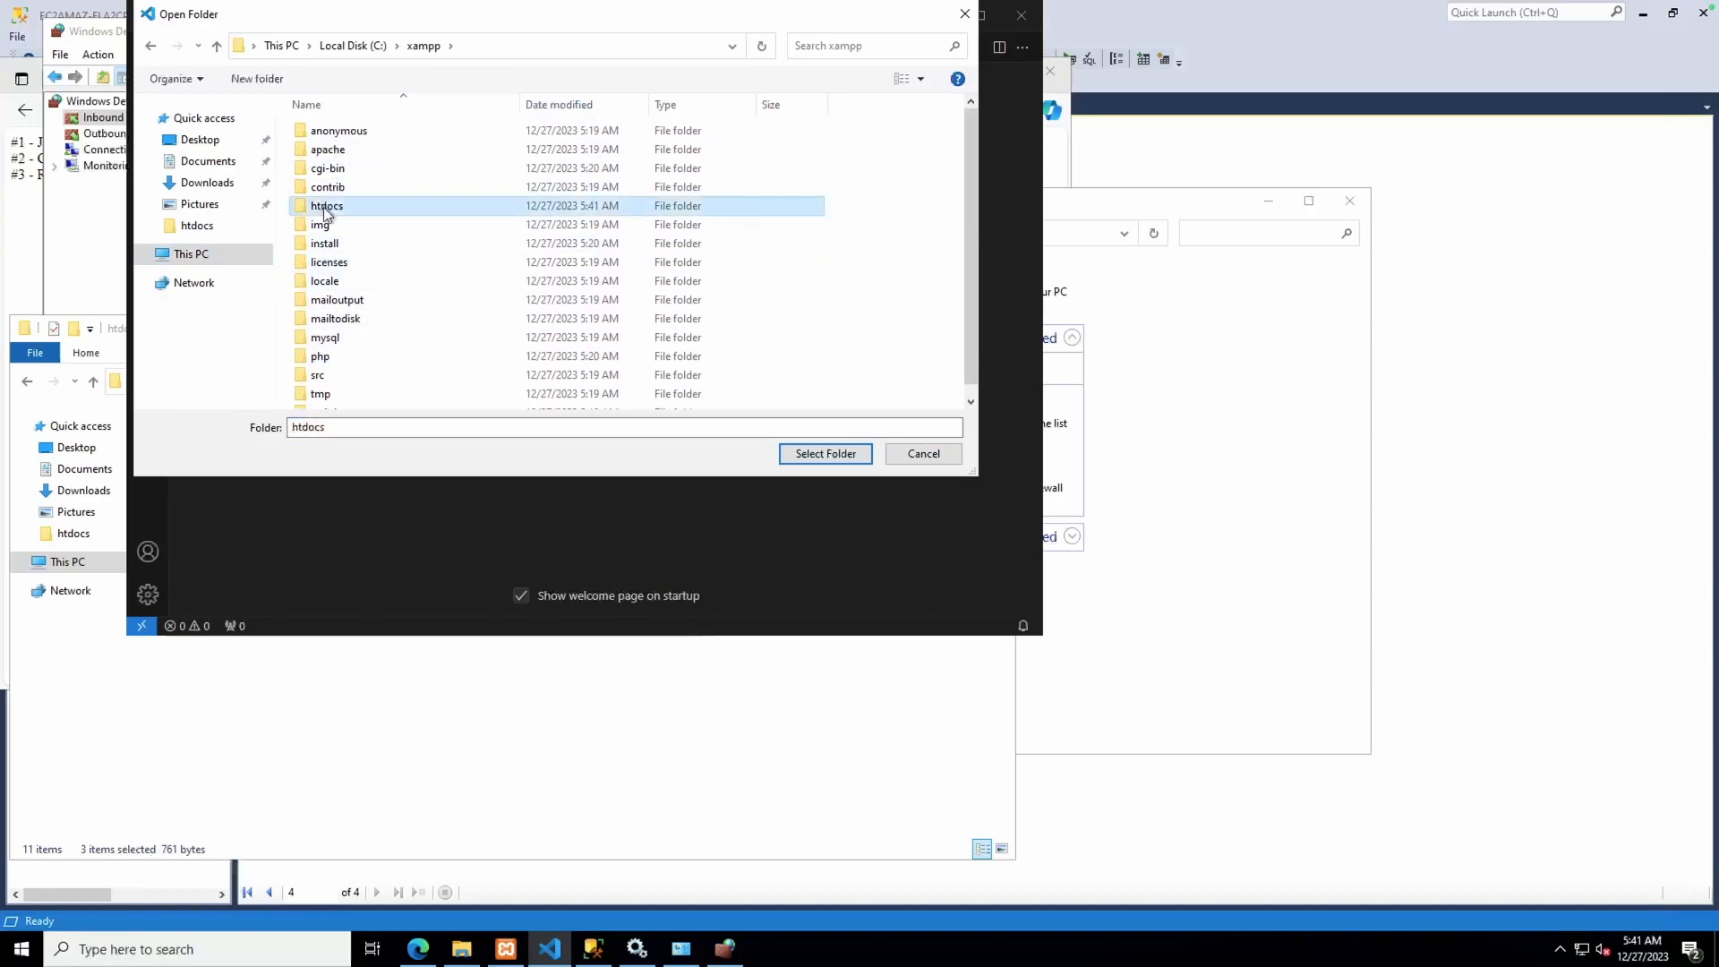
{"action": "double_click", "coordinate": [327, 207]}
{"action": "left_click", "coordinate": [826, 453]}
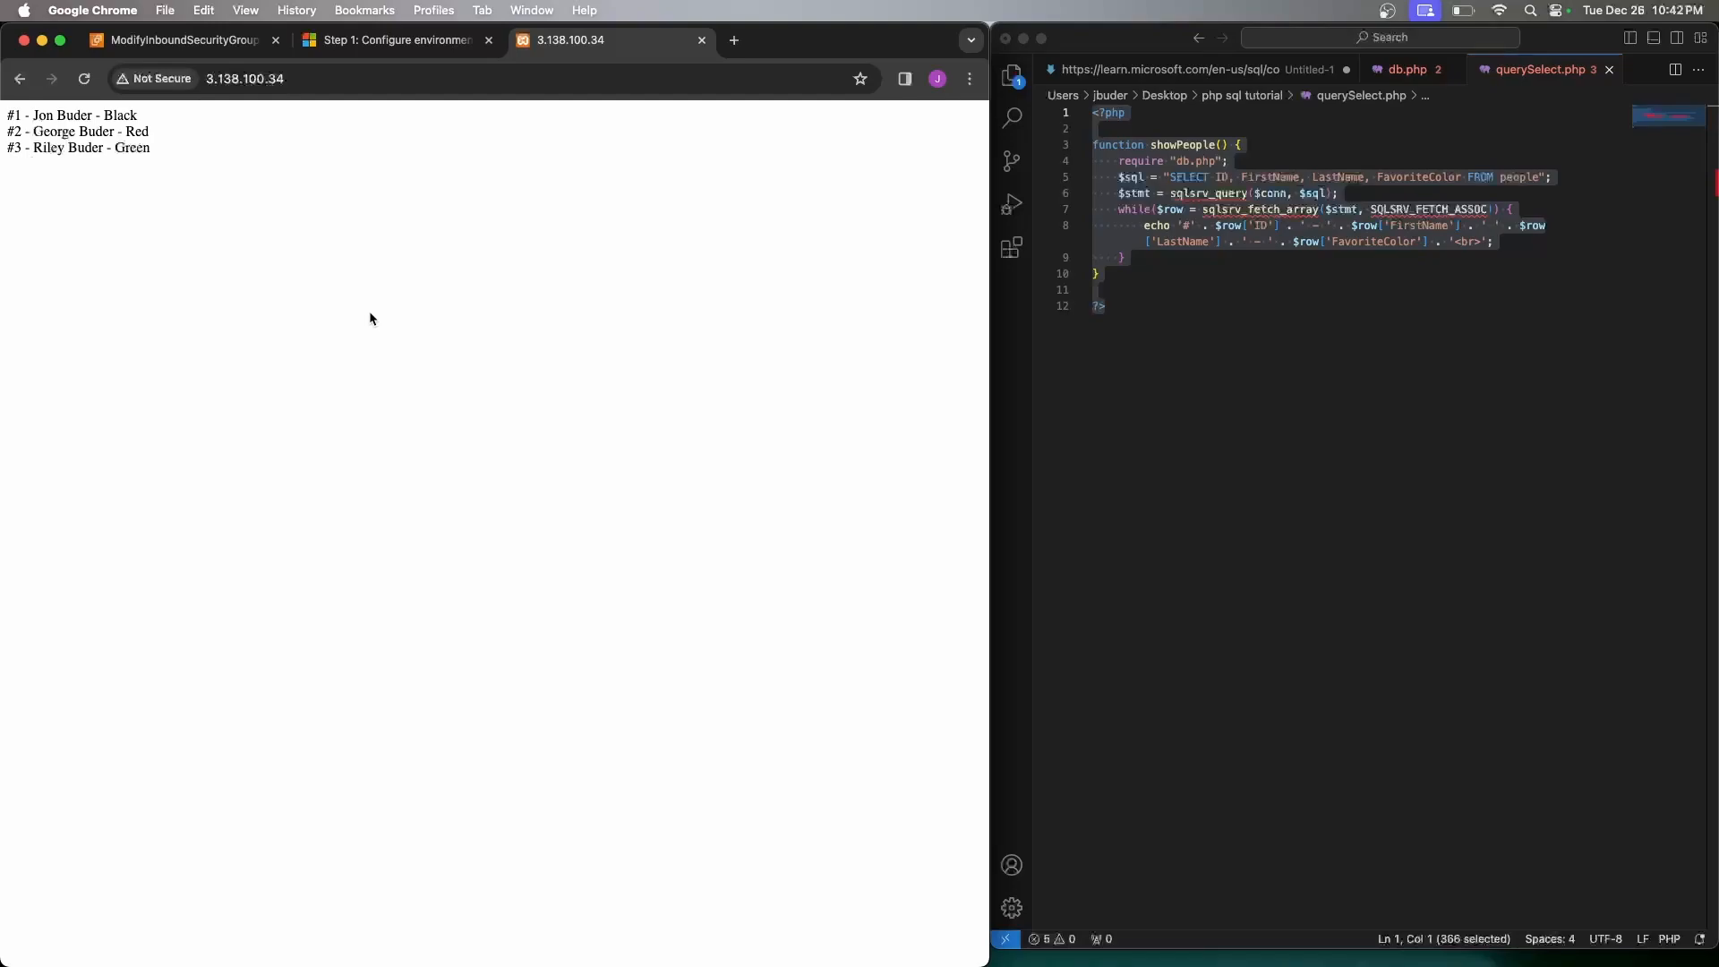
Move the remote VS Code window aside, then show the Untitled-1 setup notes in the Mac editor
{"action": "key", "text": "ctrl+Right"}
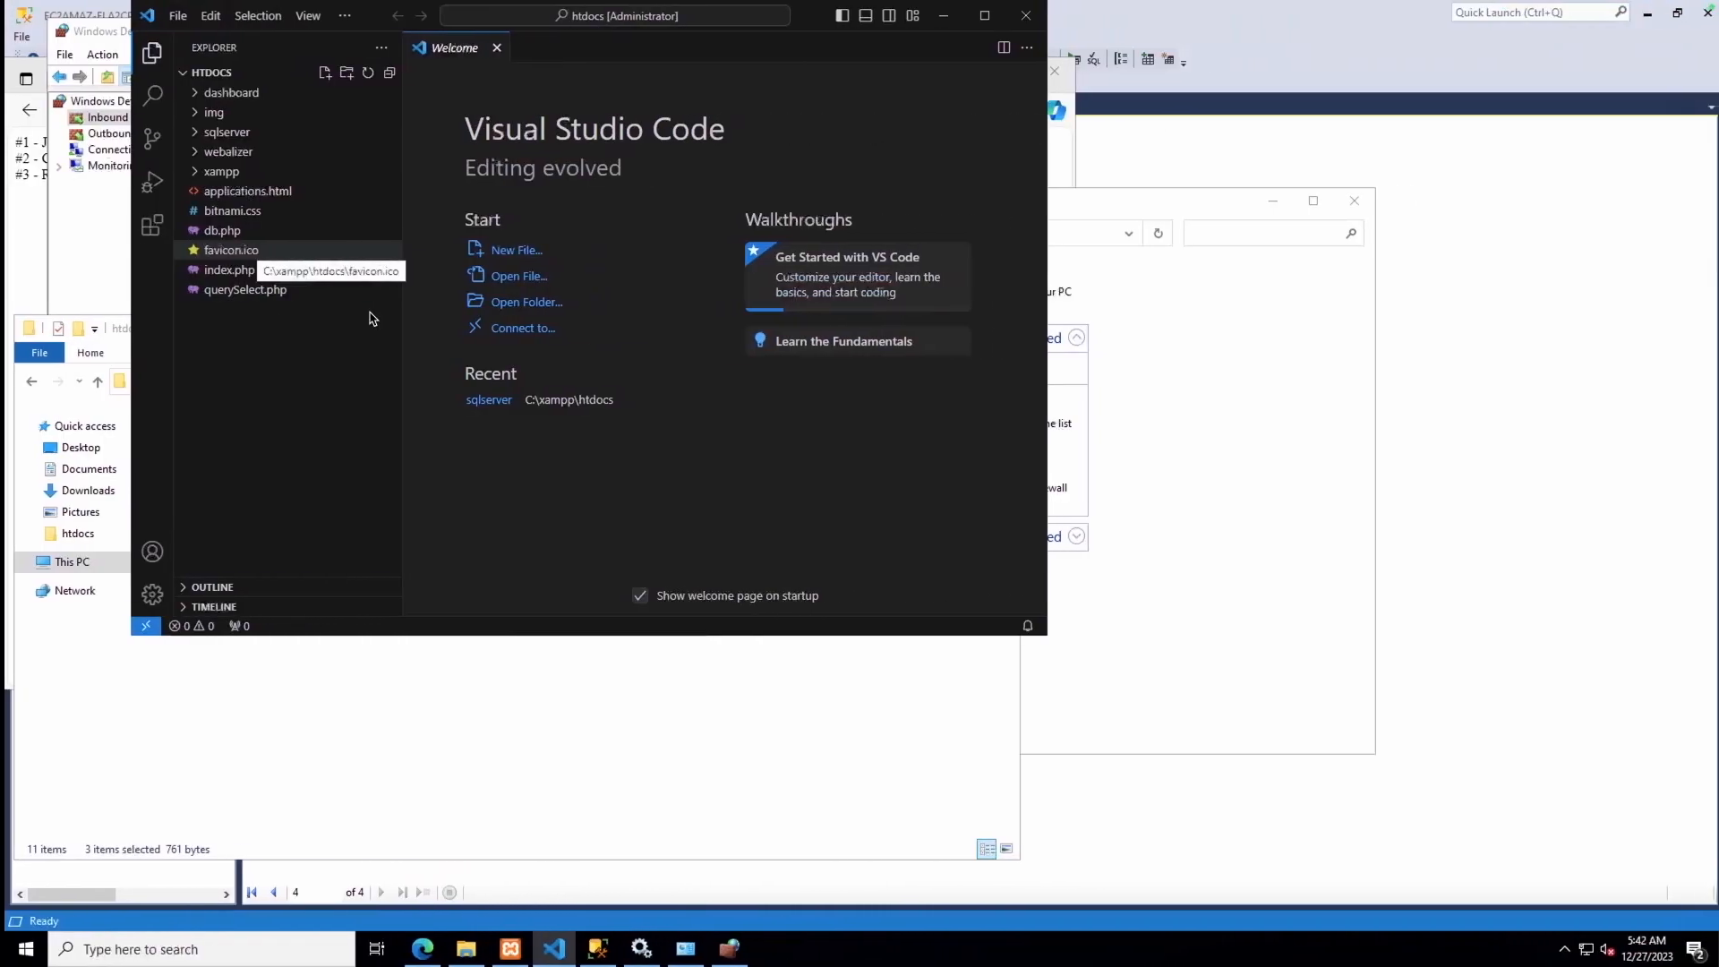
{"action": "left_click_drag", "start_coordinate": [807, 13], "coordinate": [1017, 195]}
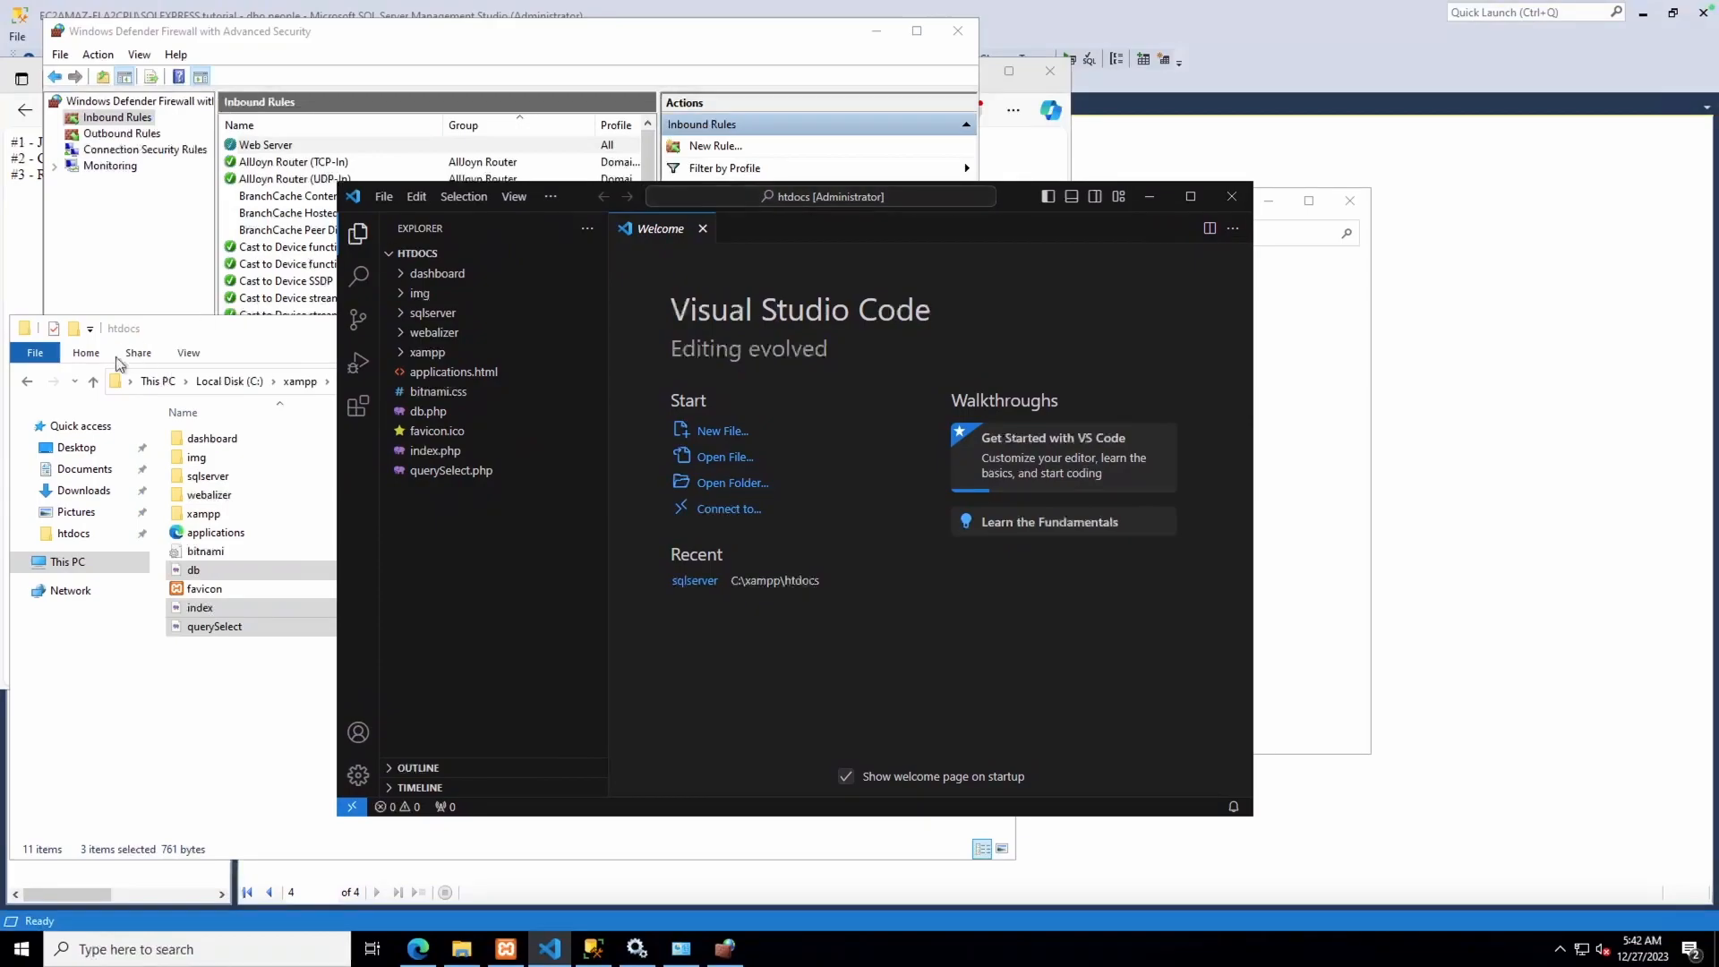
{"action": "key", "text": "ctrl+Left"}
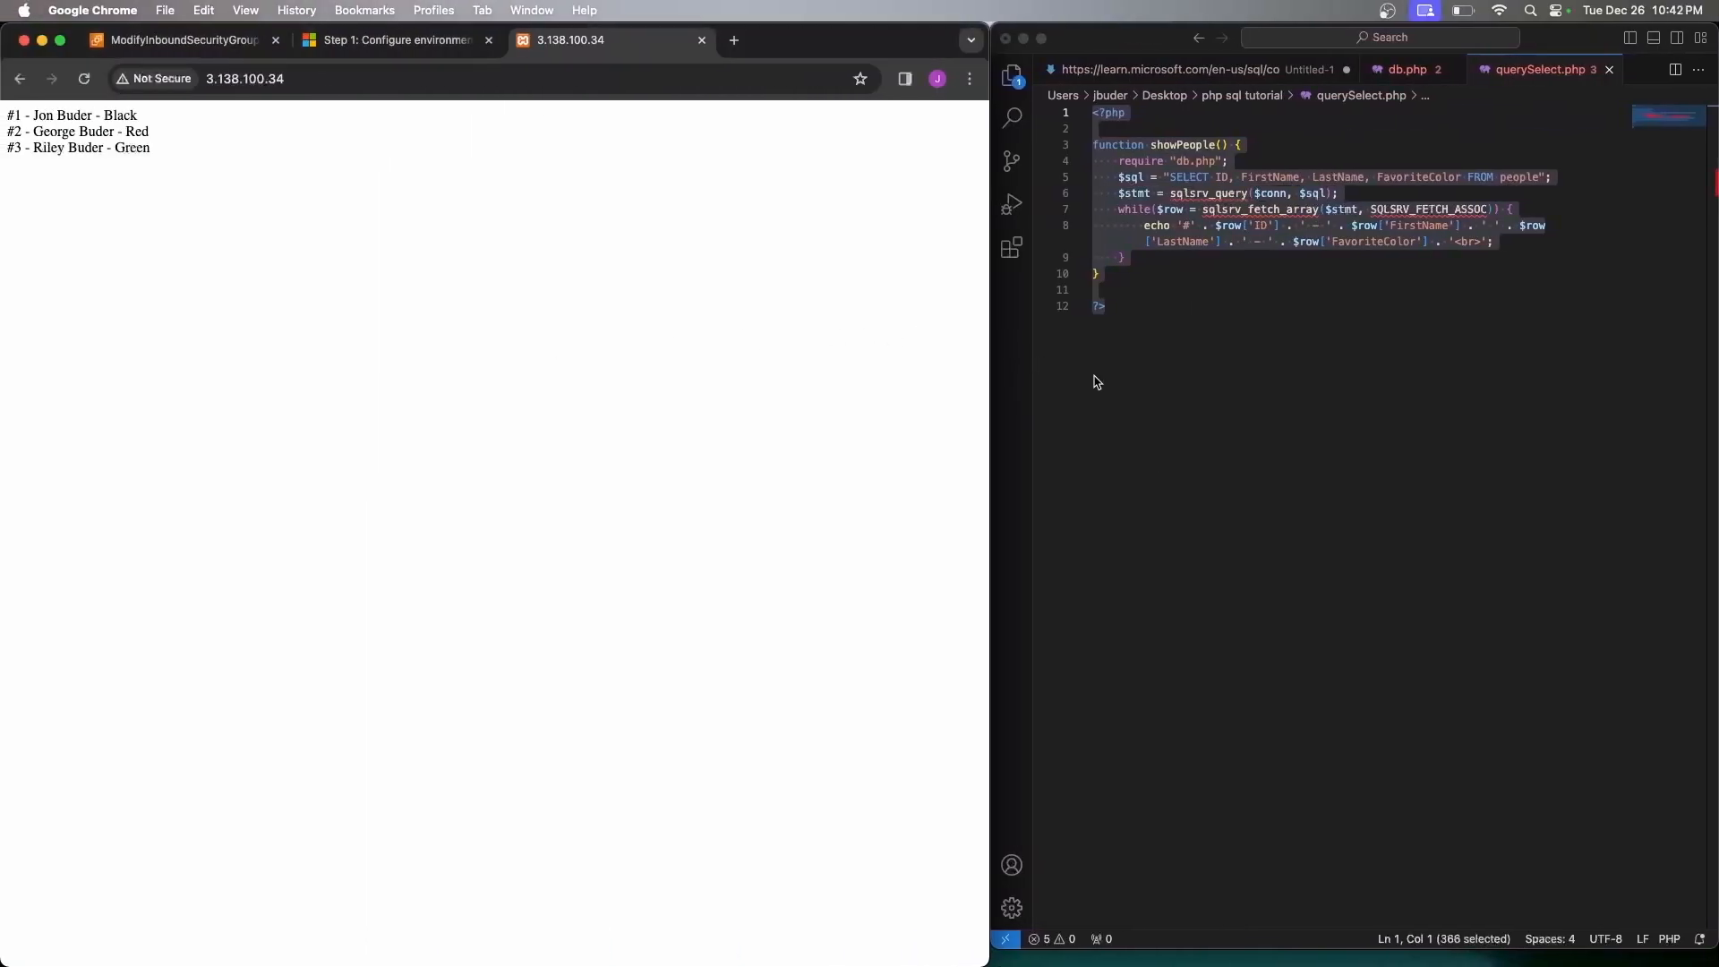
{"action": "left_click", "coordinate": [1212, 75]}
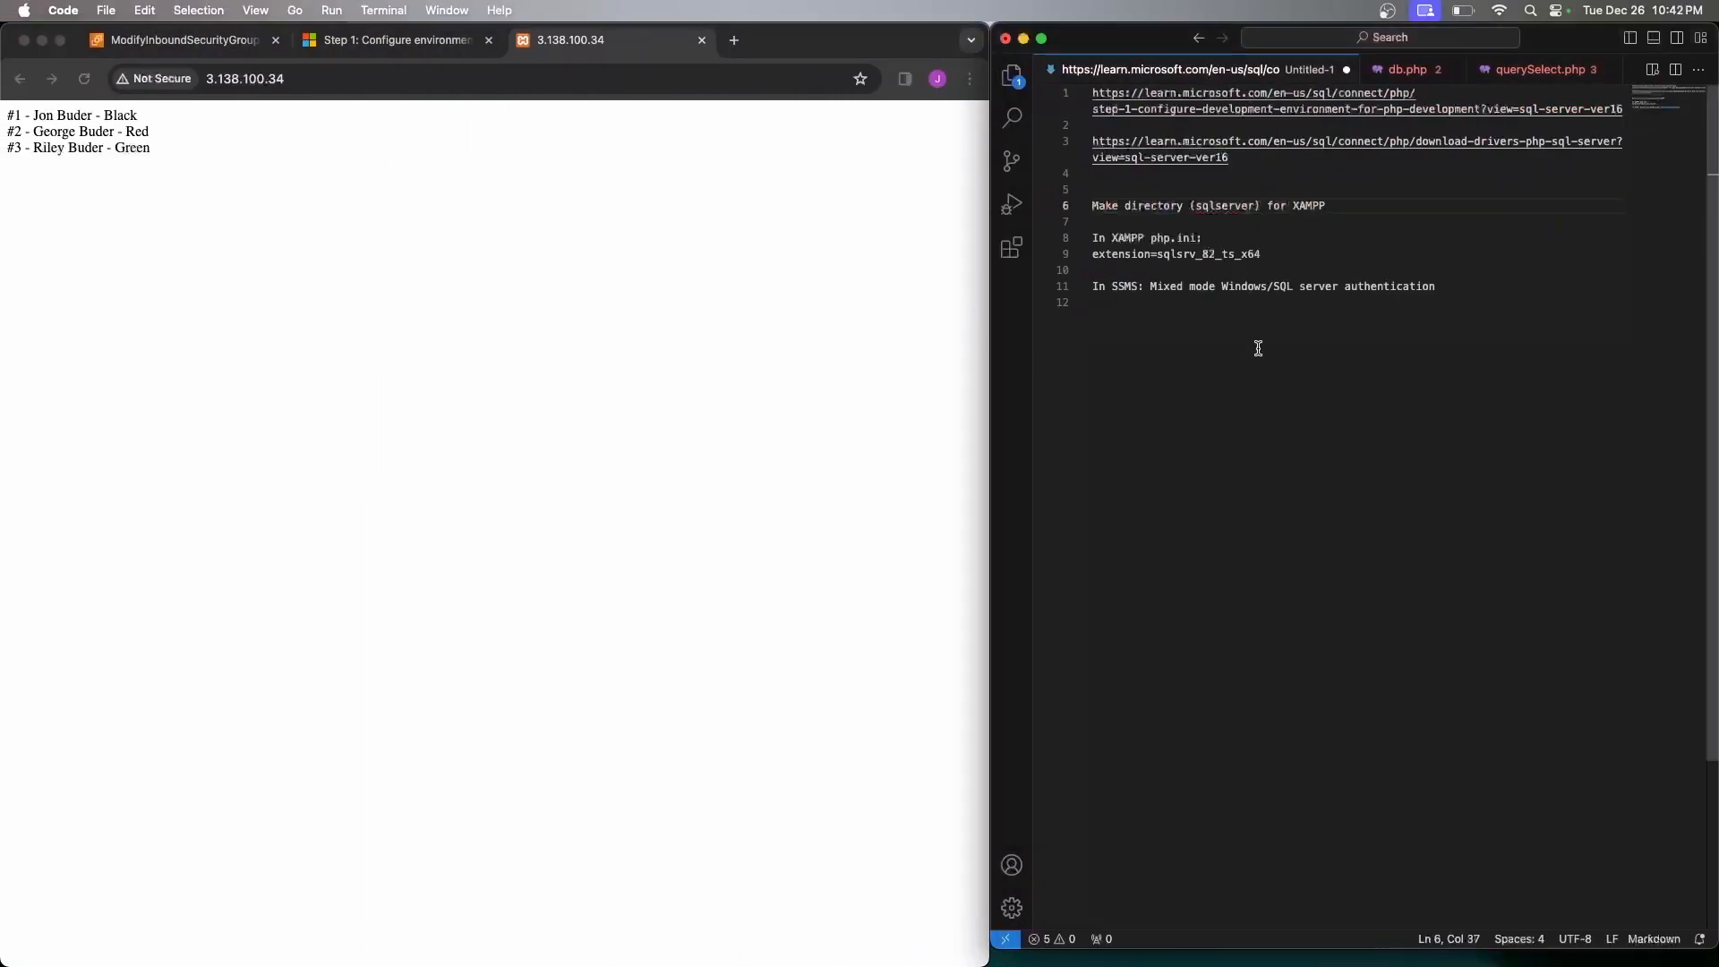